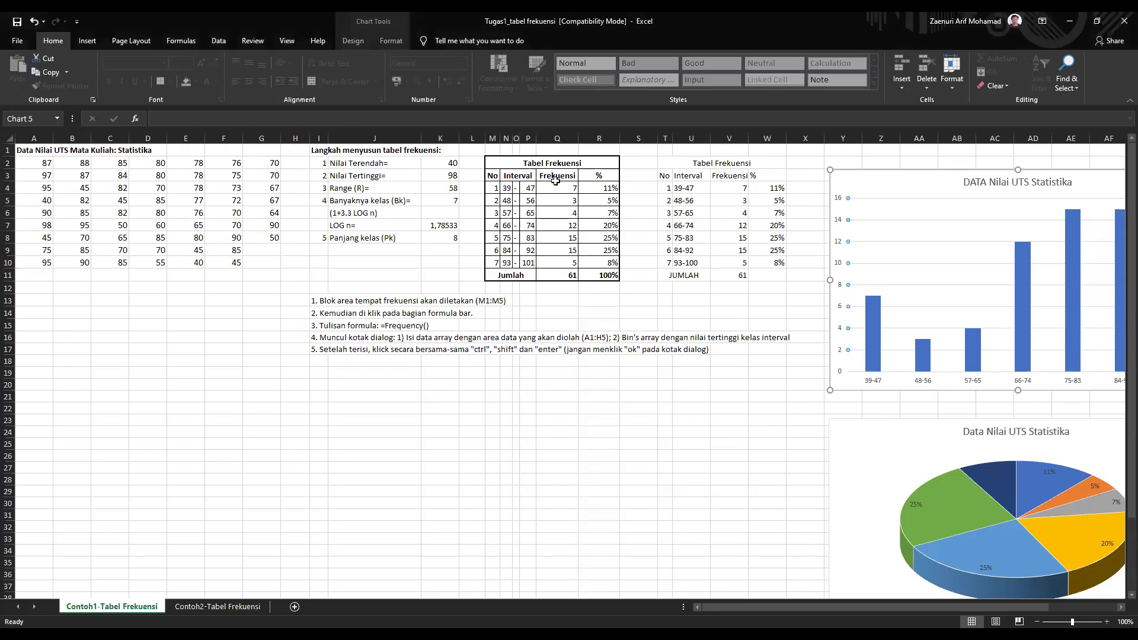
click(488, 420)
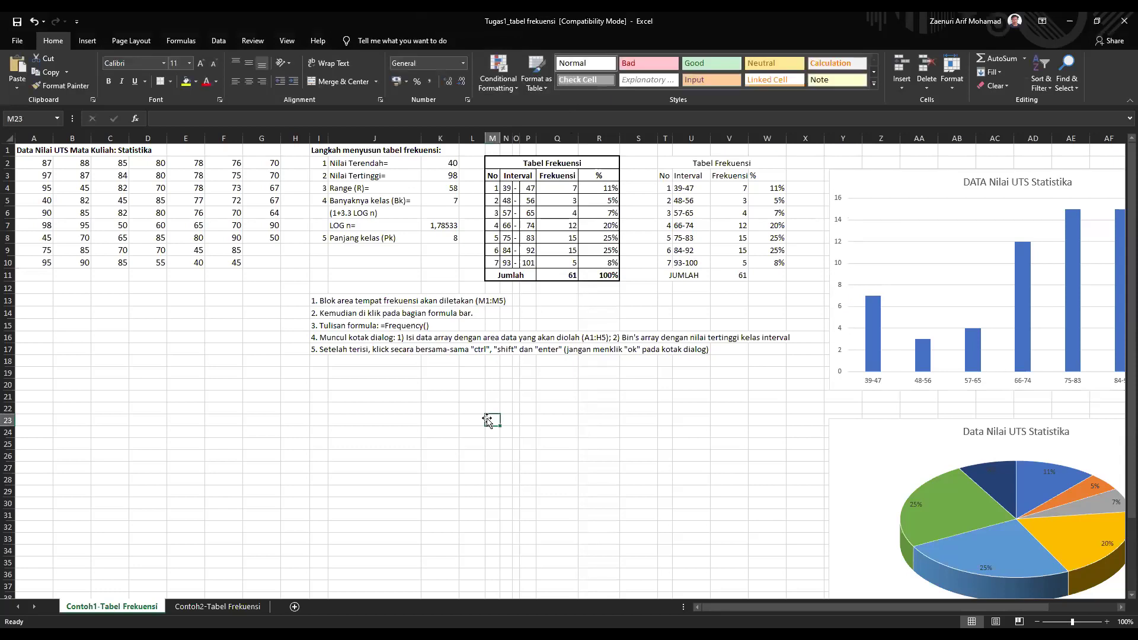
click(438, 402)
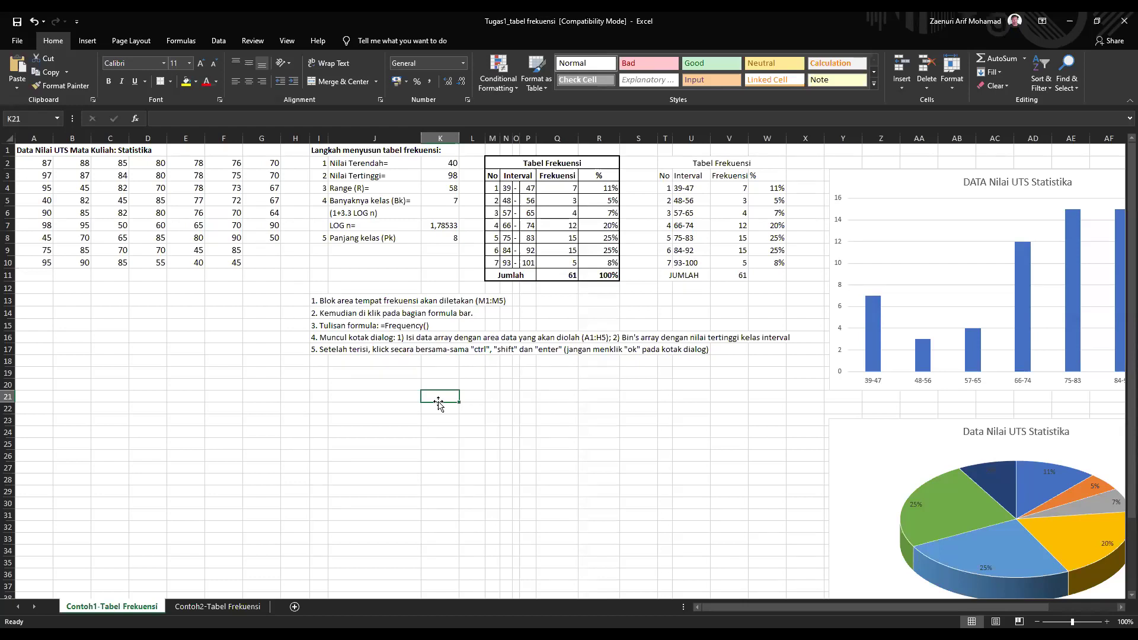
double_click(438, 403)
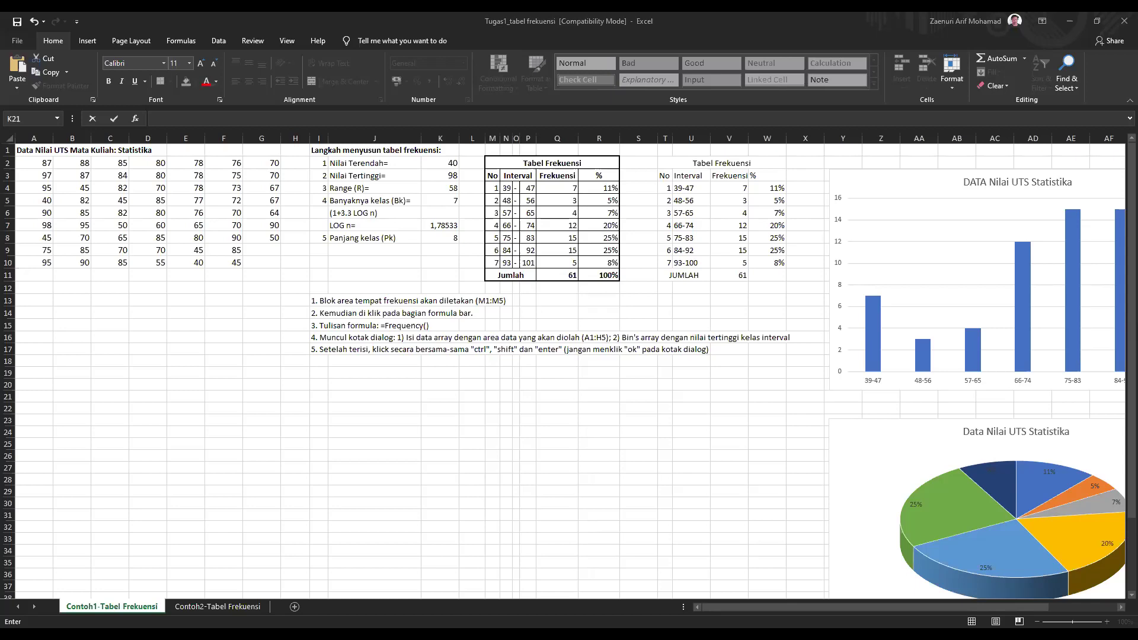
key(Escape)
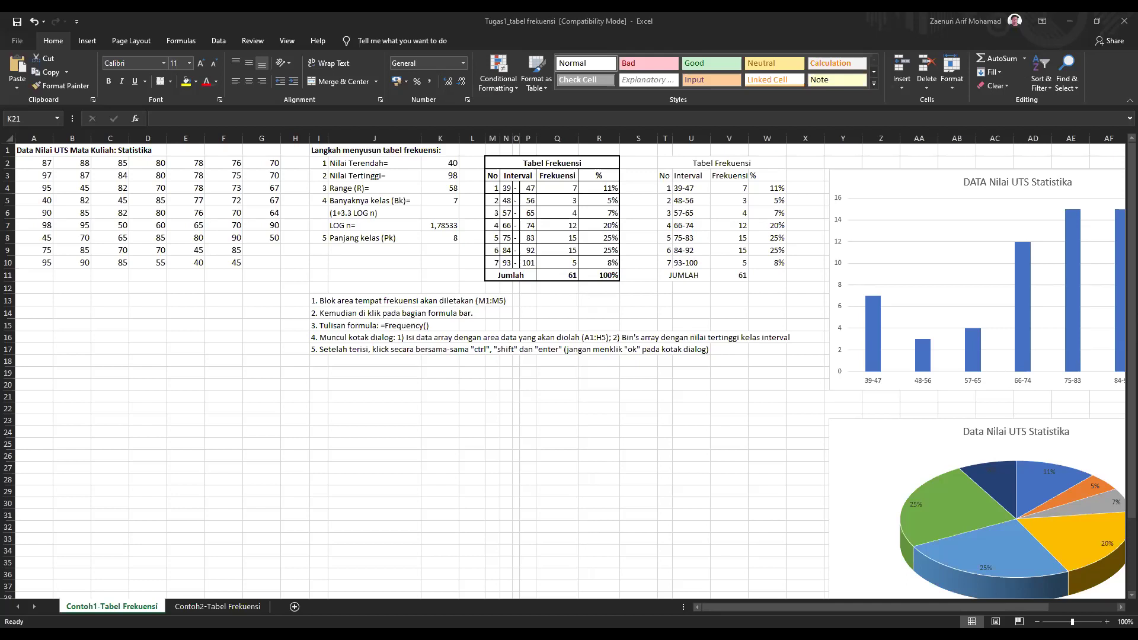
key(alt+Tab)
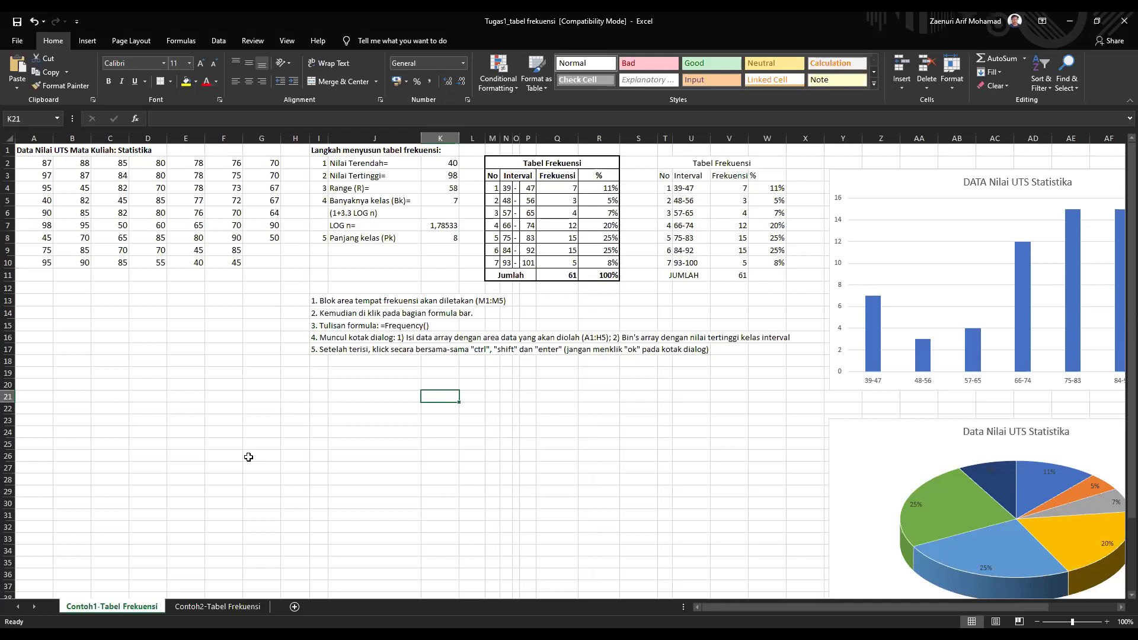
- Examine the Statistika exam scores in columns A to G of the Contoh1-Tabel Frekuensi sheet
drag(36, 158, 201, 361)
click(199, 408)
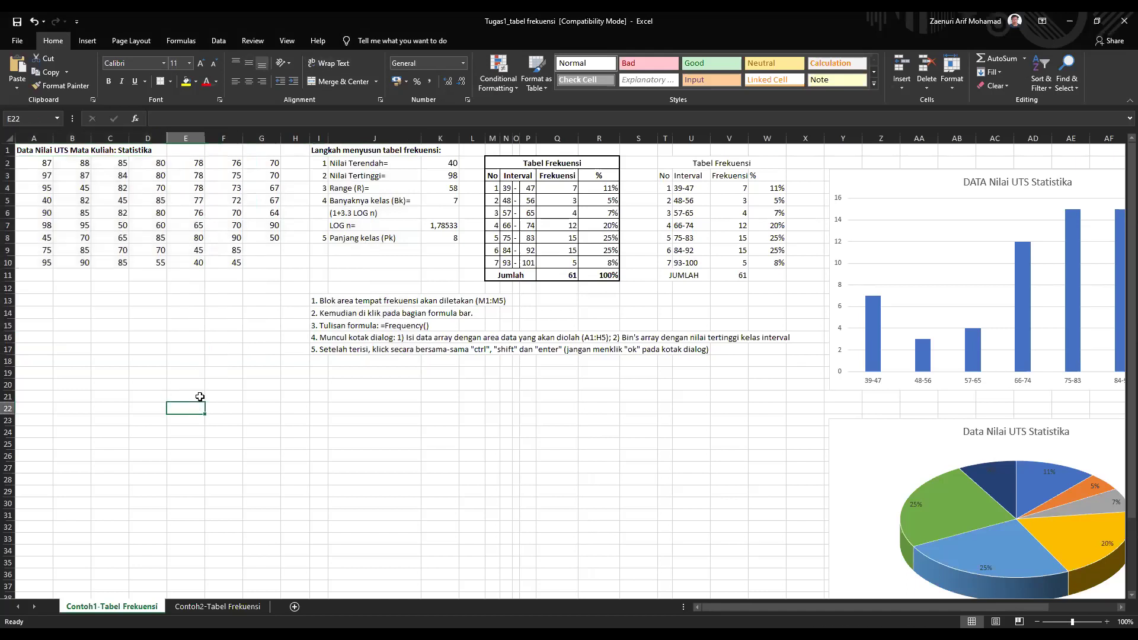
drag(43, 165, 335, 350)
click(320, 337)
drag(60, 150, 297, 250)
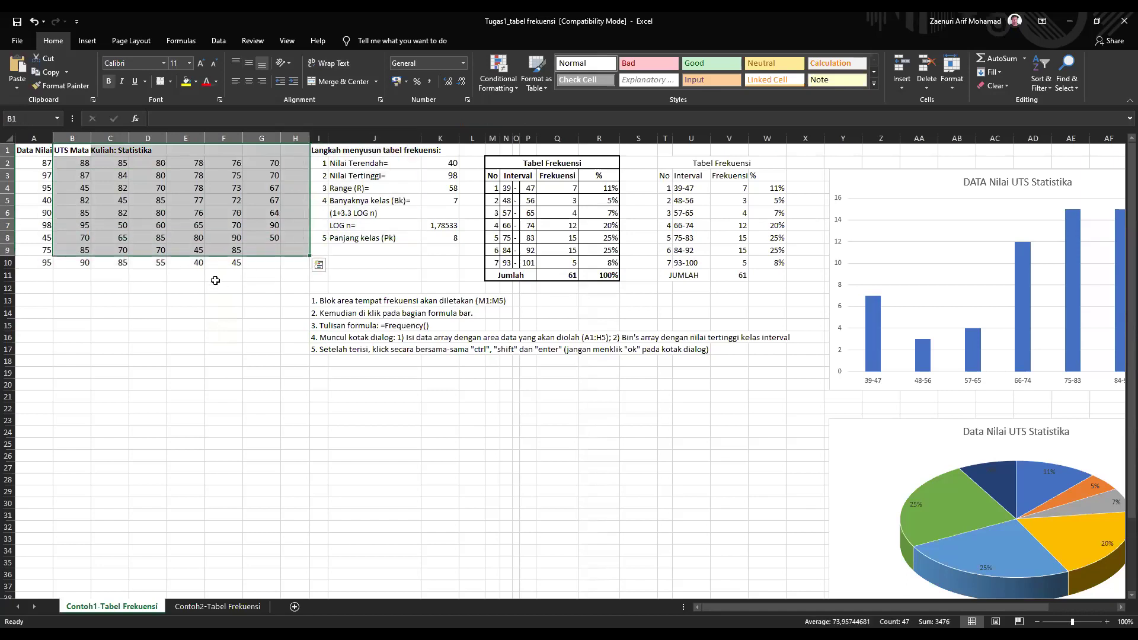
click(215, 281)
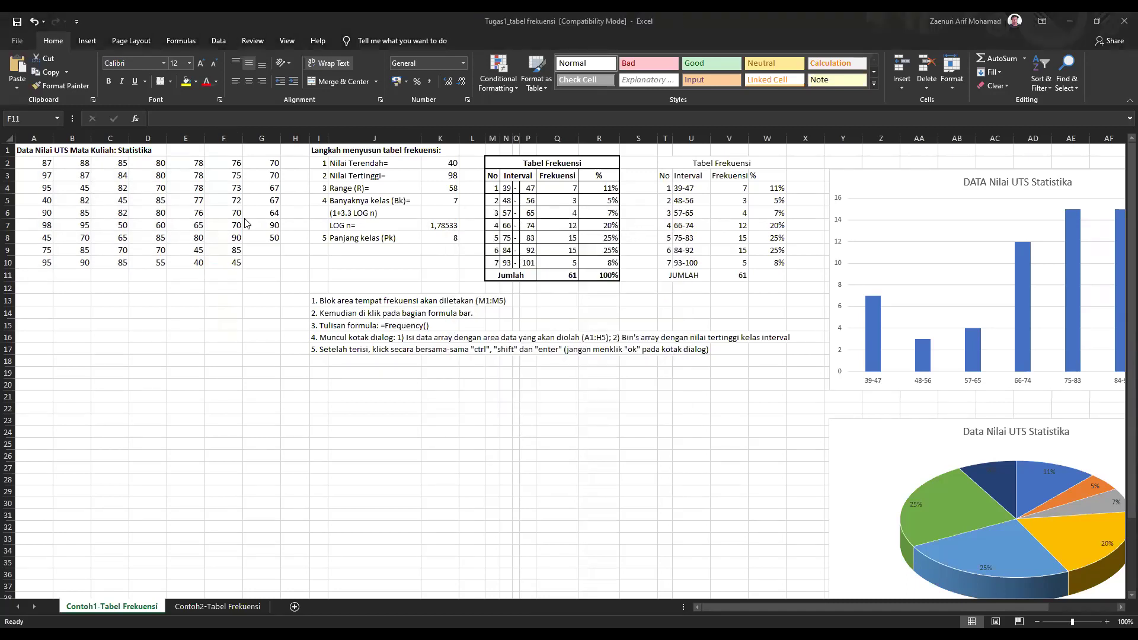
click(248, 159)
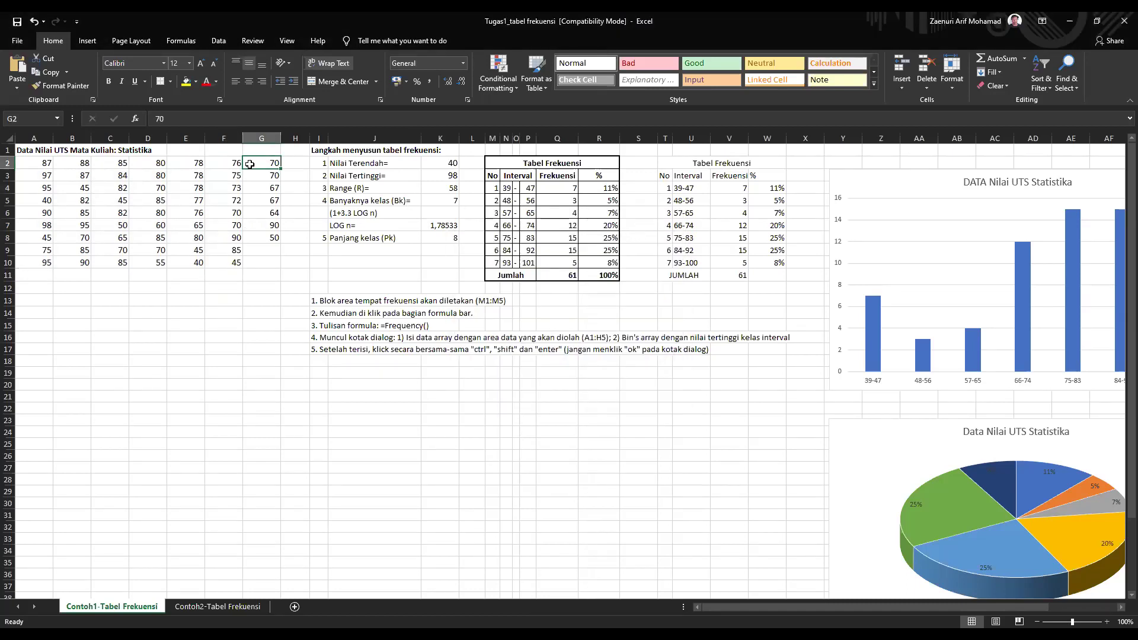
- Review the steps for building the frequency table in column J, from Nilai Terendah to Banyaknya kelas
click(396, 152)
key(Down)
key(Down)
key(Down)
key(Down)
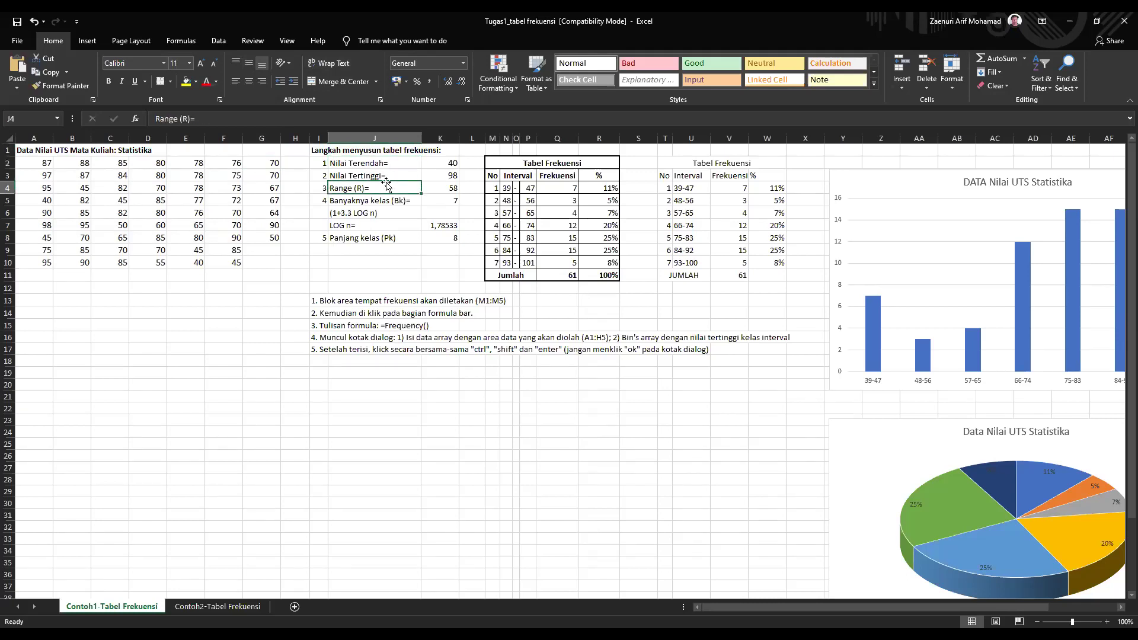
key(Up)
key(Up)
key(Up)
key(Down)
key(Down)
key(Down)
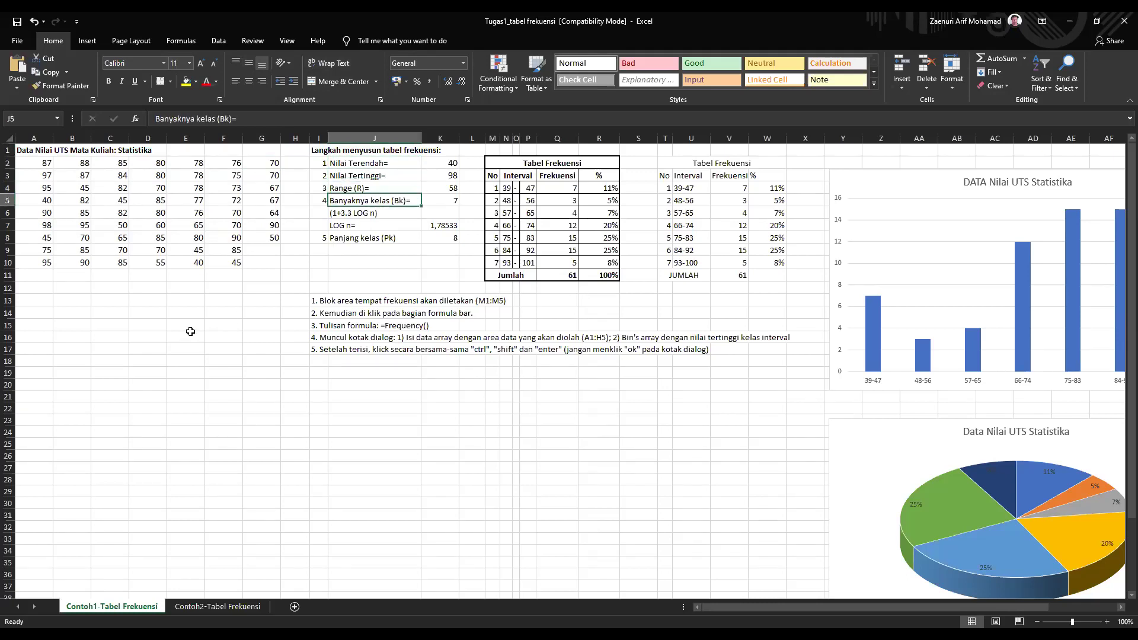
click(164, 301)
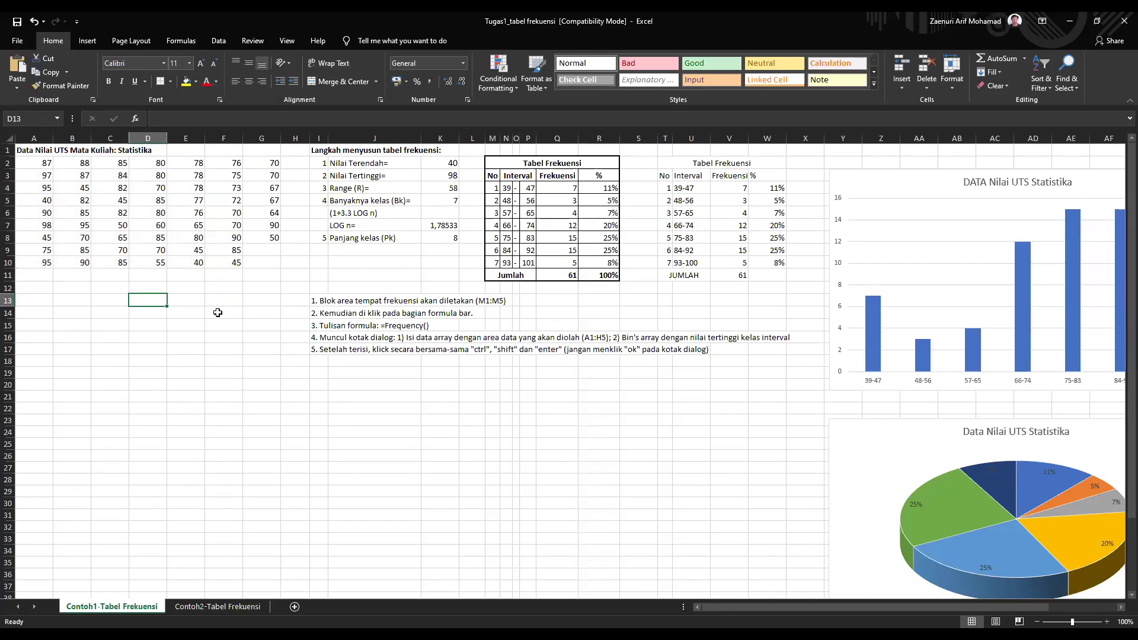
- Look over the calculation steps and the blank frequency table on Contoh2-Tabel Frekuensi, and return to Contoh1-Tabel Frekuensi
click(216, 606)
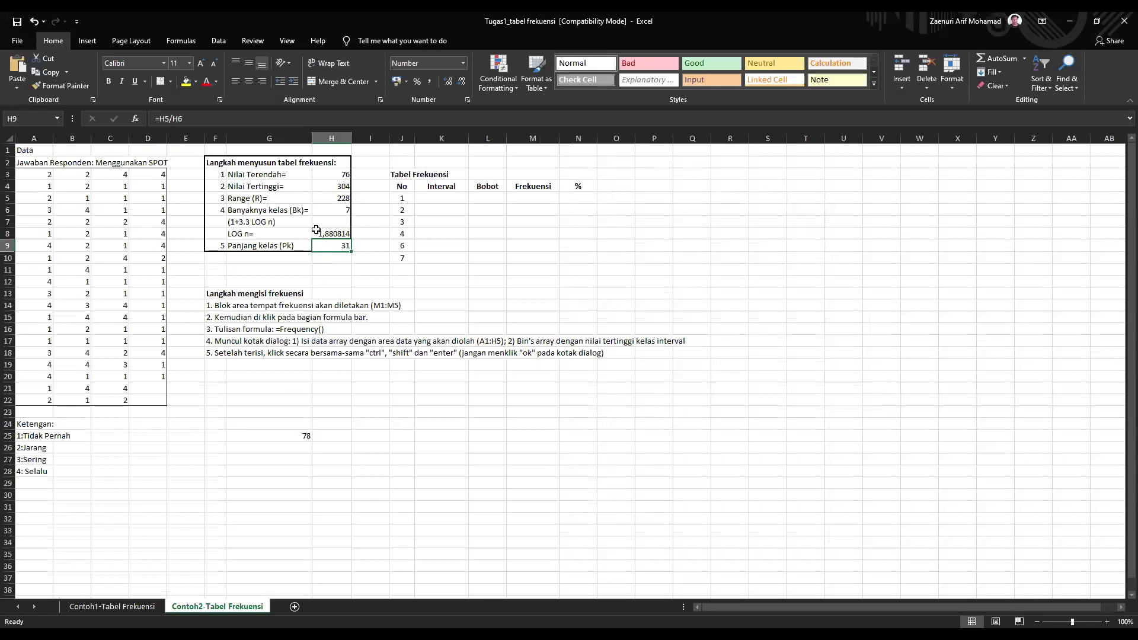
click(443, 208)
click(310, 179)
click(299, 199)
click(252, 433)
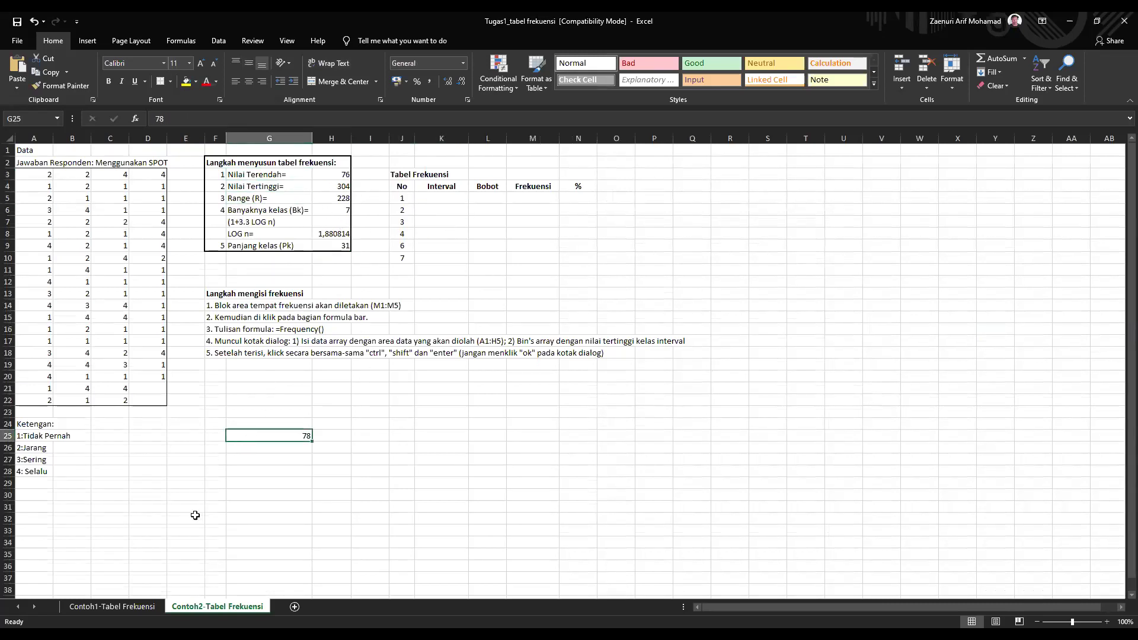
click(144, 606)
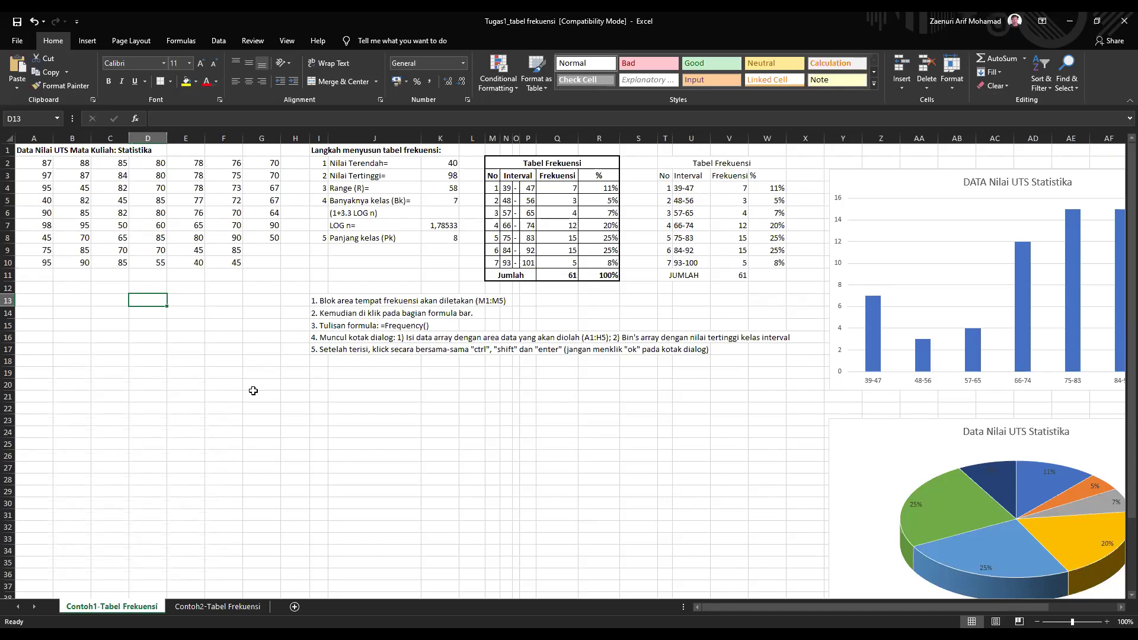
click(219, 607)
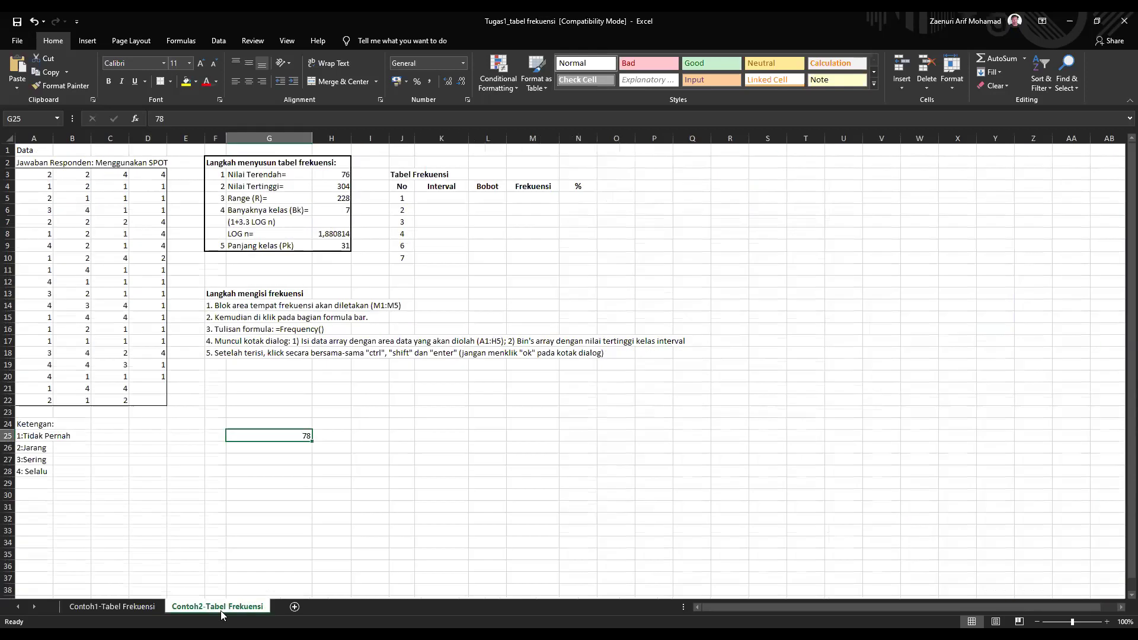
click(134, 605)
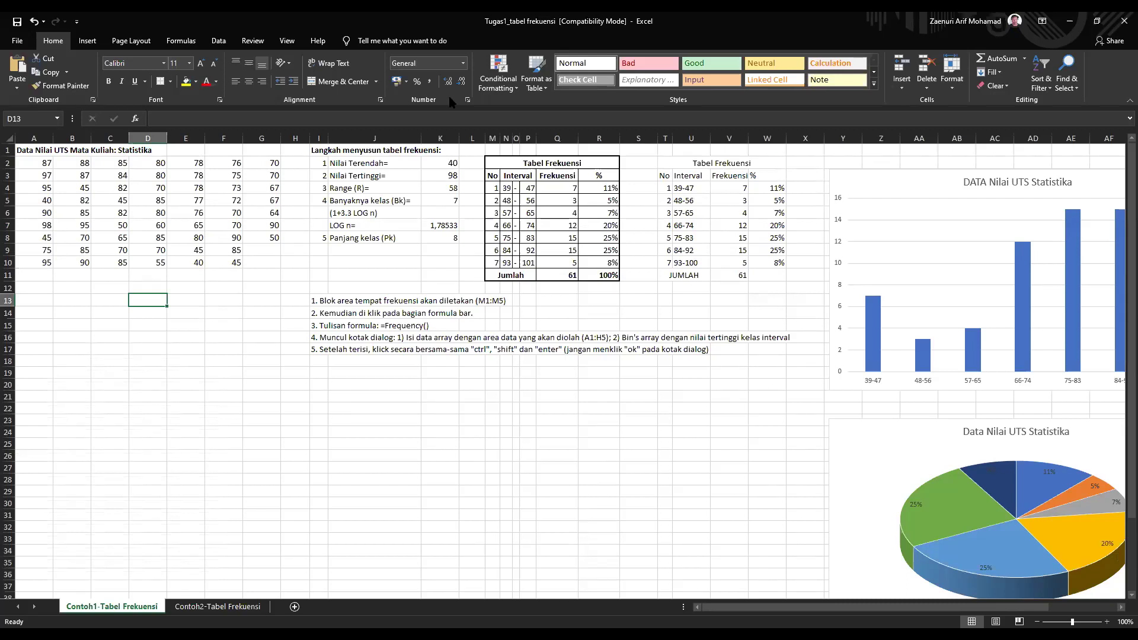
click(142, 432)
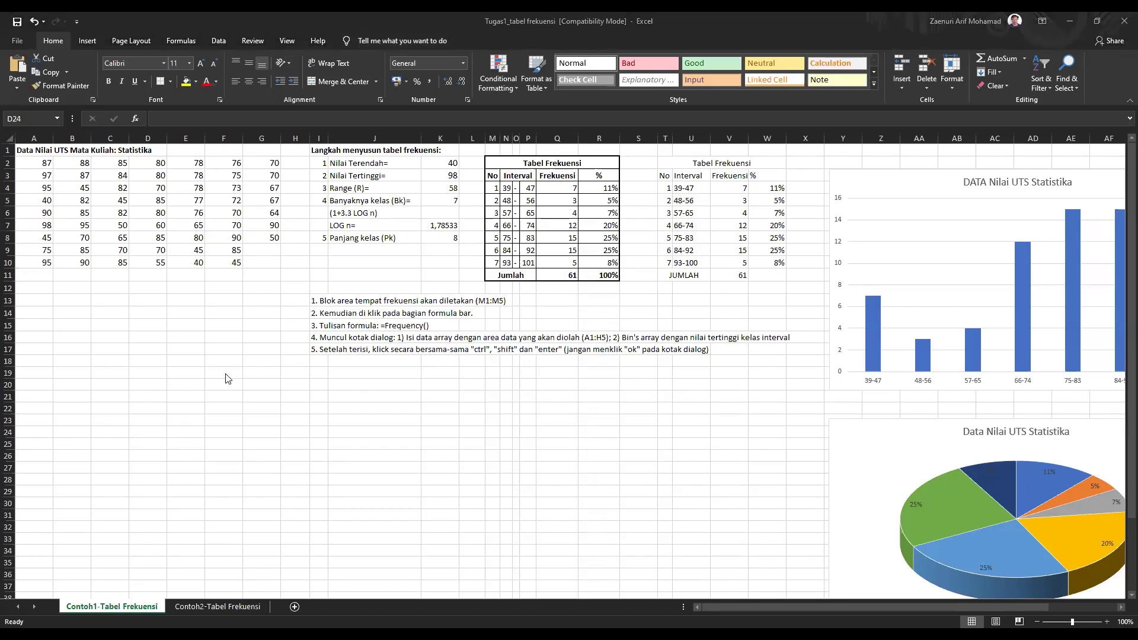
click(177, 305)
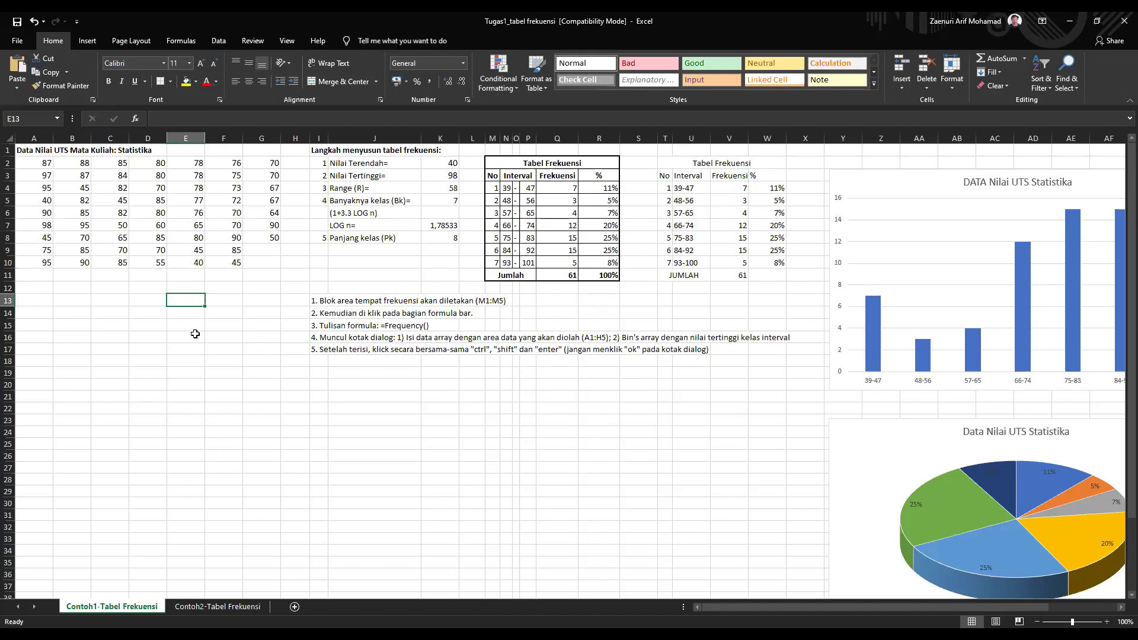
click(224, 337)
click(285, 339)
click(290, 359)
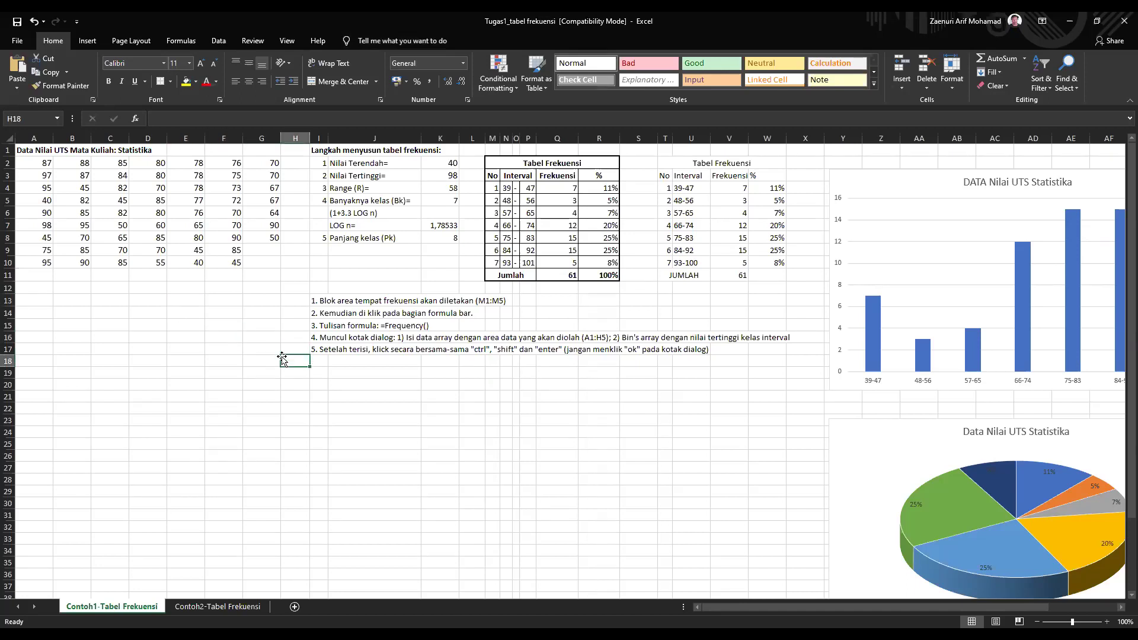
click(224, 360)
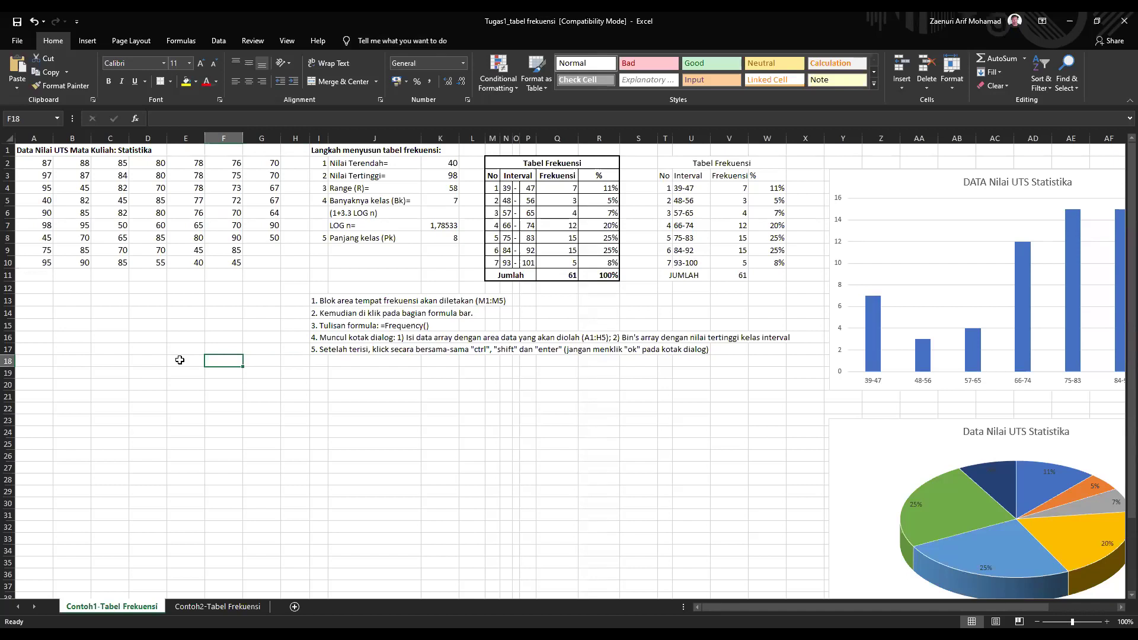
click(136, 278)
click(71, 276)
click(34, 276)
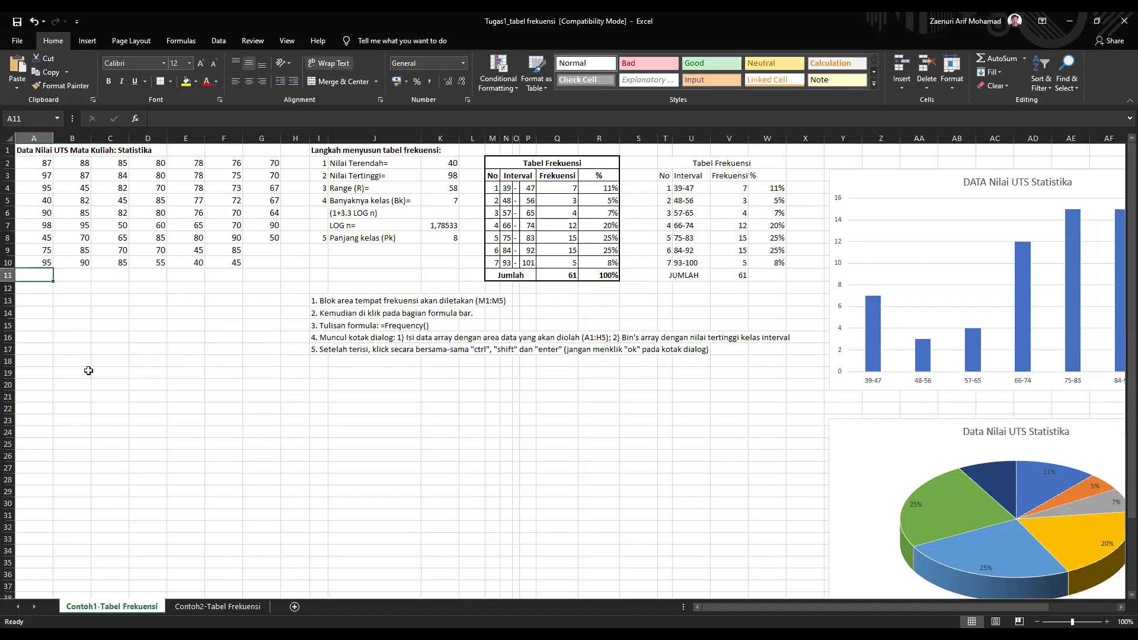
click(110, 396)
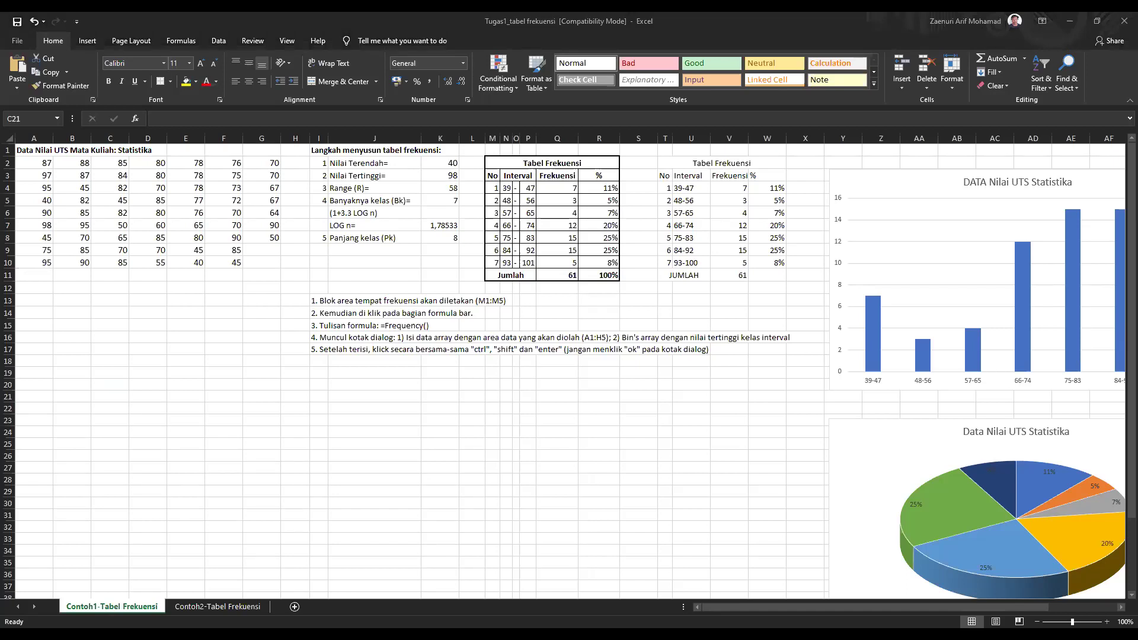
click(208, 299)
click(107, 302)
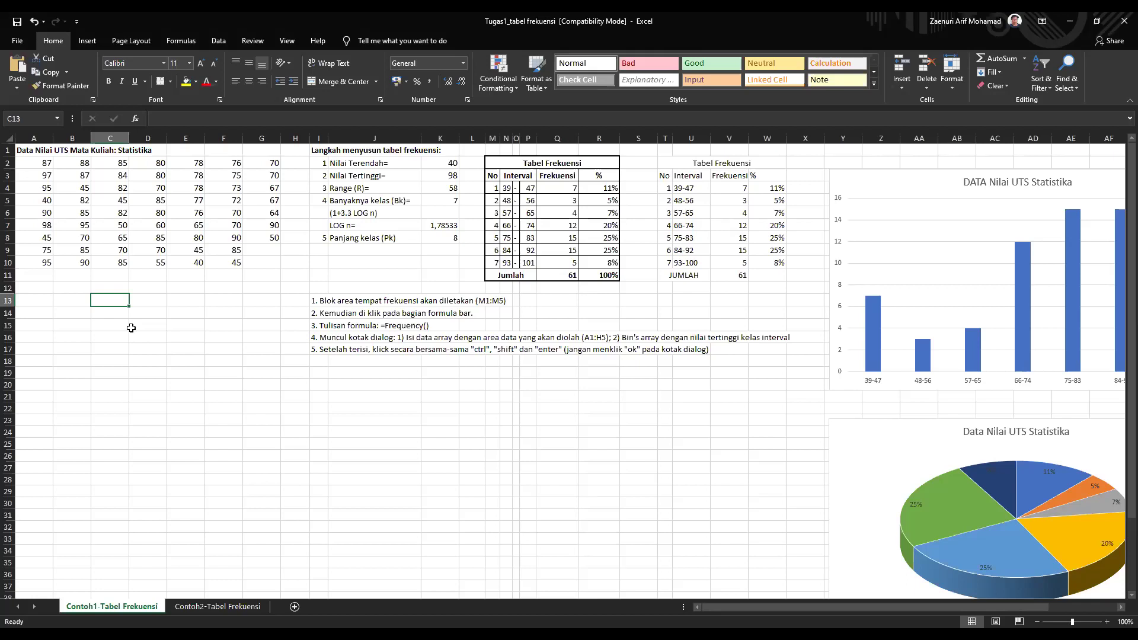
drag(262, 372, 148, 372)
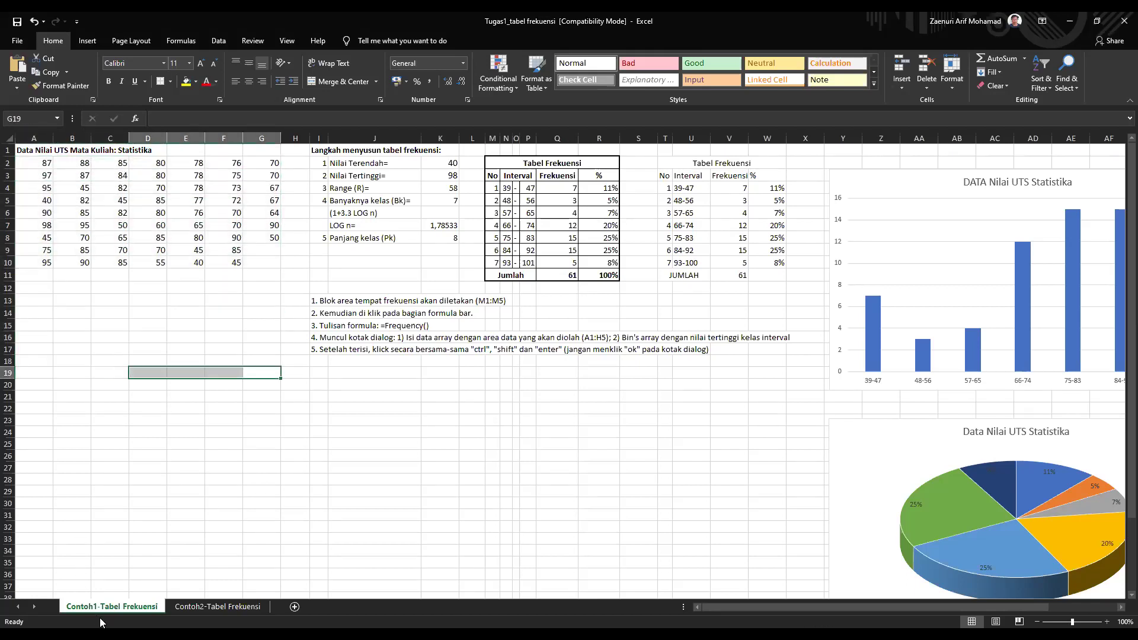
click(140, 348)
- Compare the scores in A2:G10 with the respondent answers and answer-scale legend on Contoh2-Tabel Frekuensi, ending on Contoh1-Tabel Frekuensi
drag(32, 165, 258, 261)
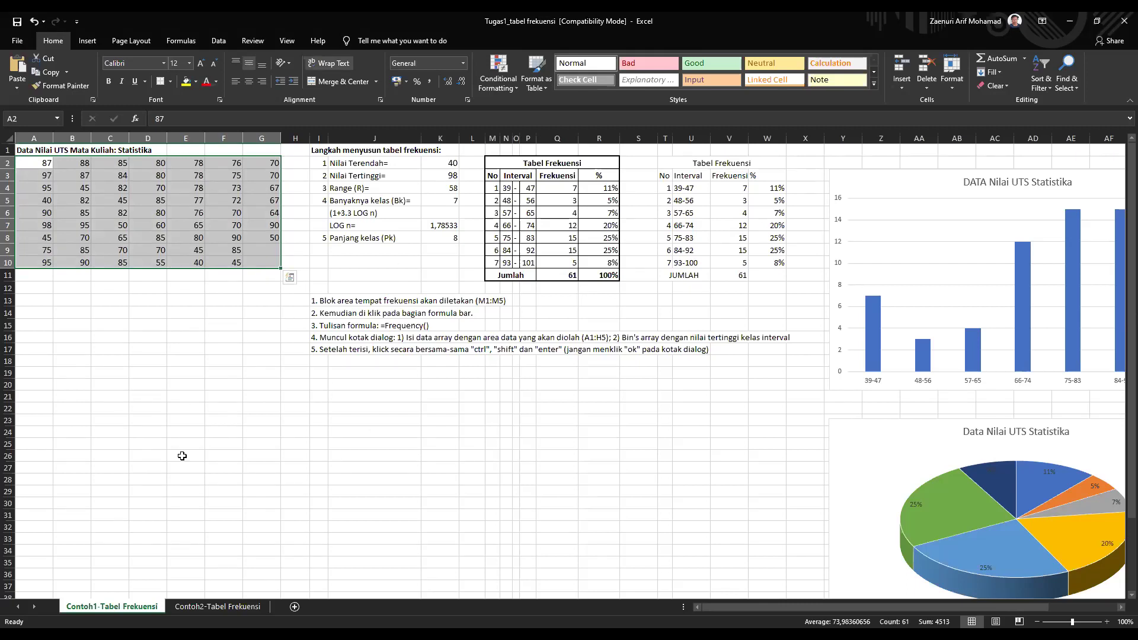
click(207, 607)
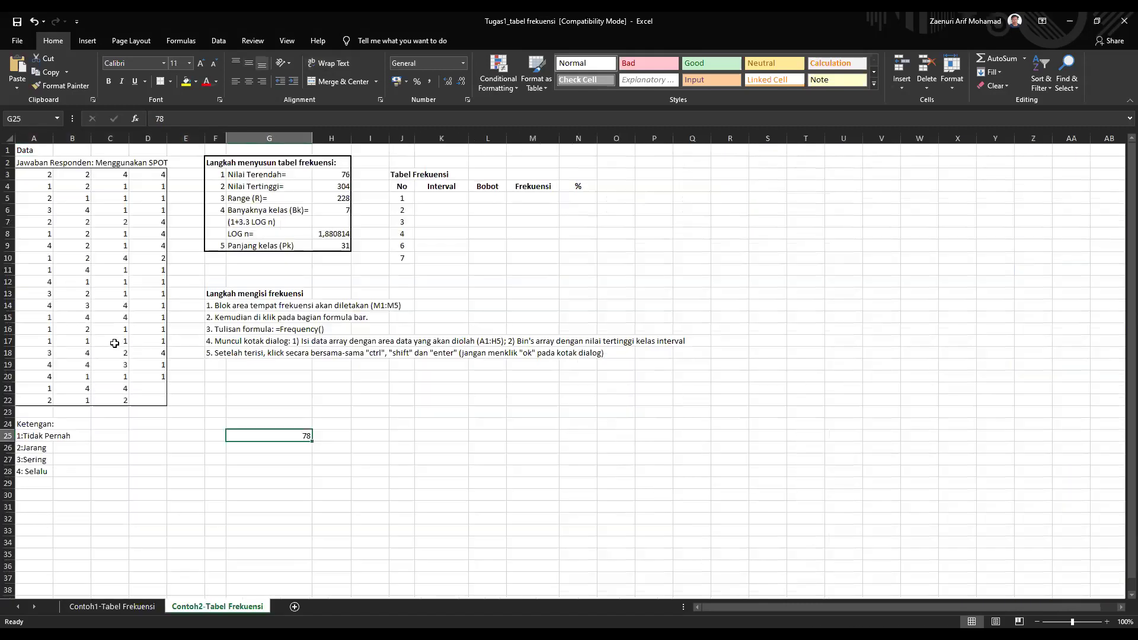
click(35, 172)
drag(27, 428, 78, 474)
click(78, 473)
click(112, 606)
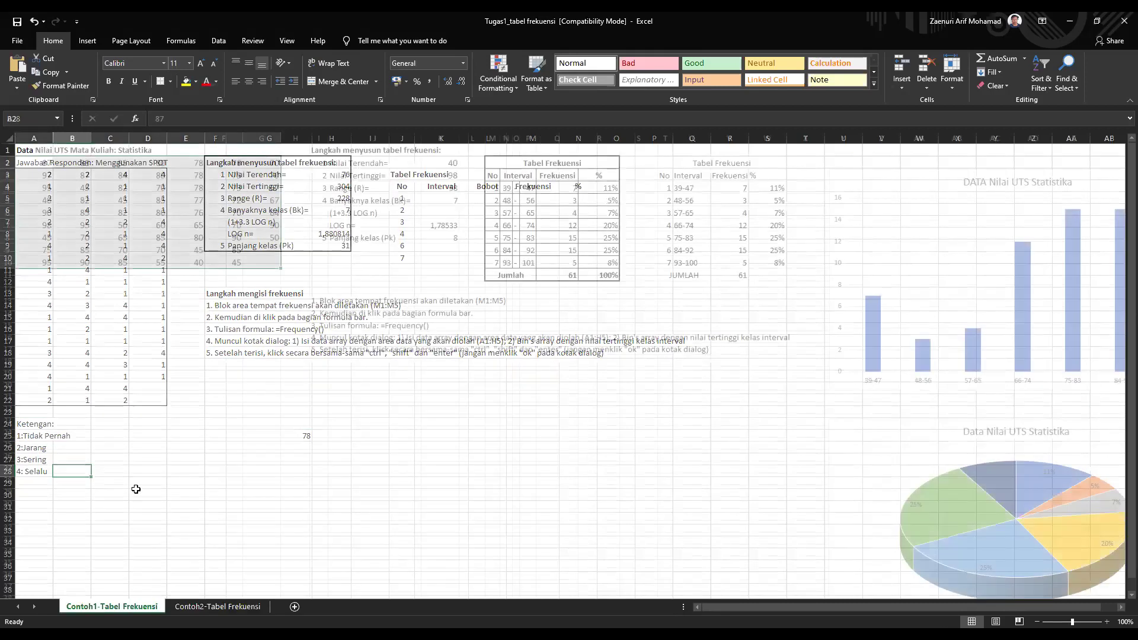
- Review the frequency table steps in column J and locate the lowest score within A2:G10
click(148, 337)
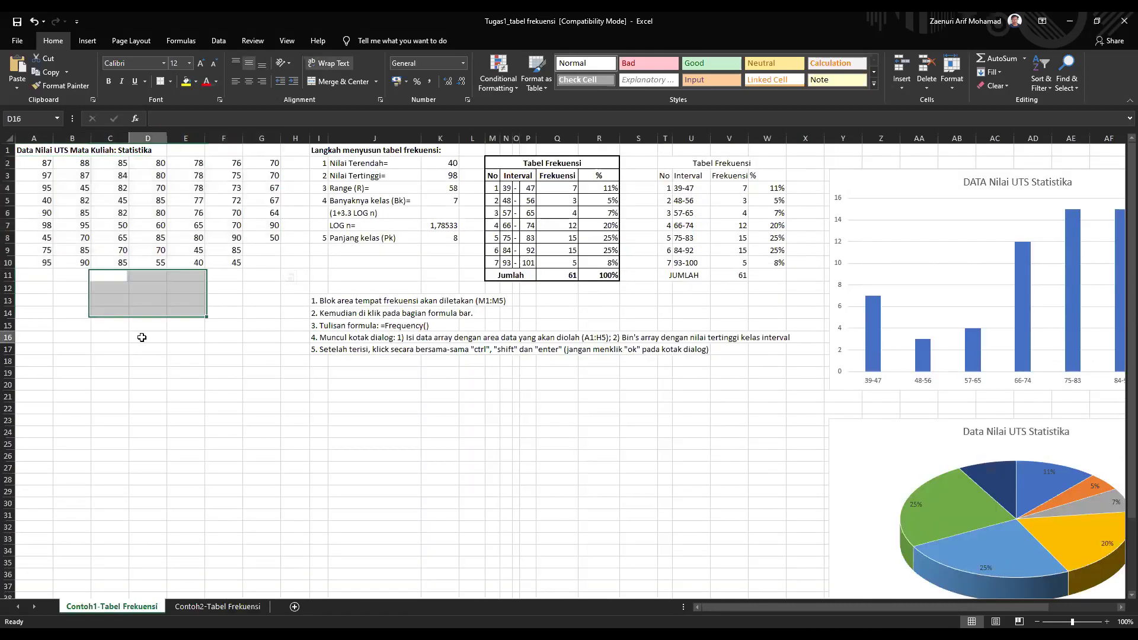
click(364, 164)
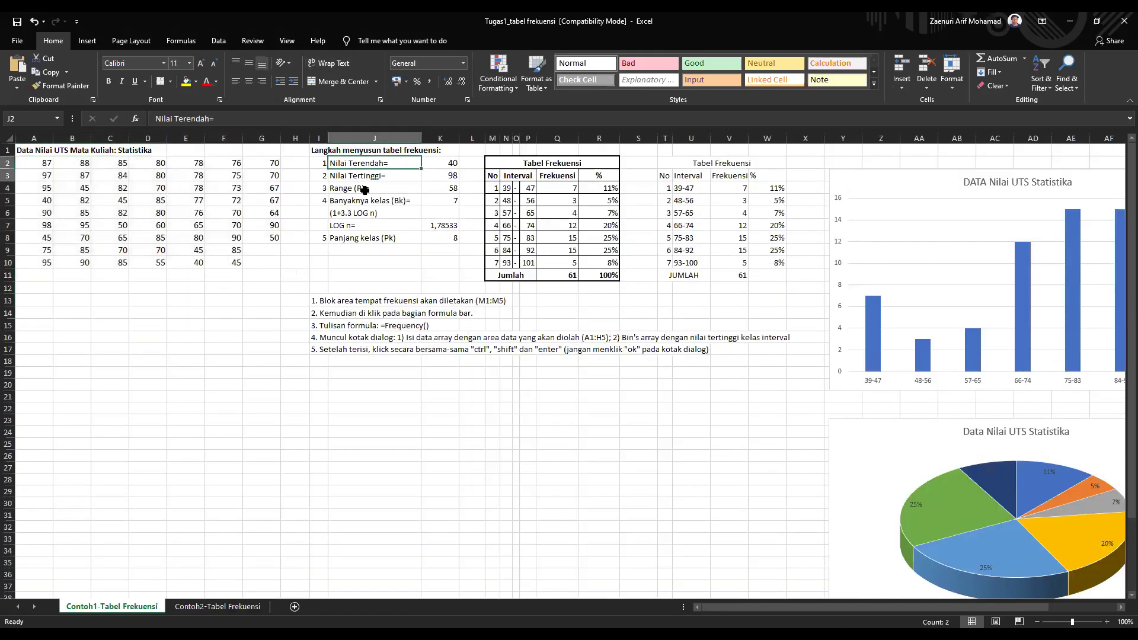
drag(369, 150, 370, 264)
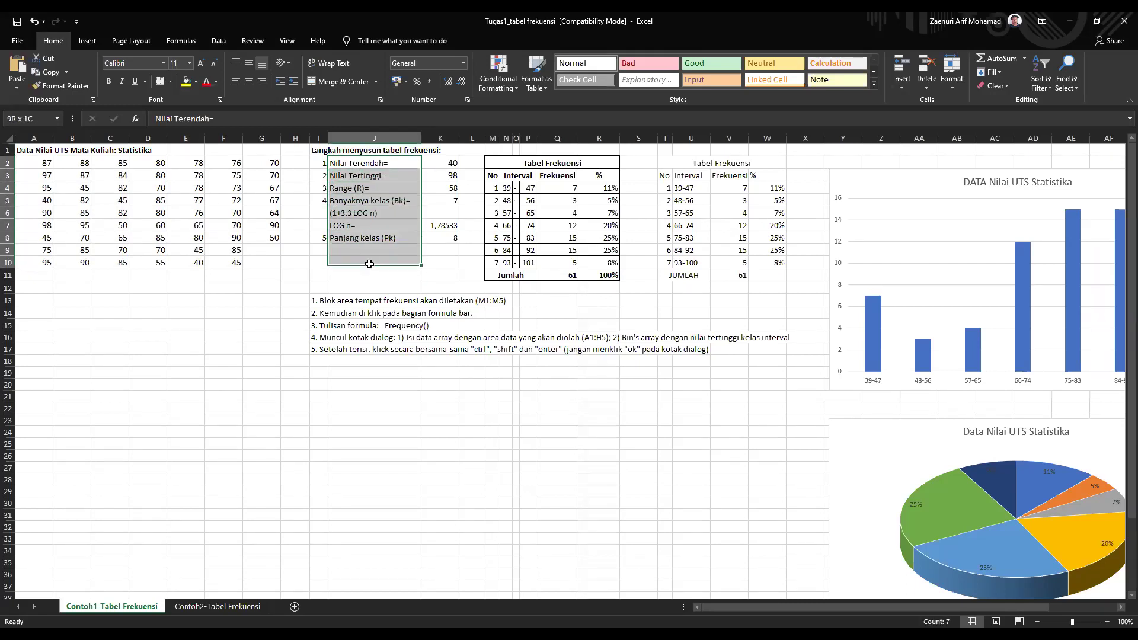
click(369, 264)
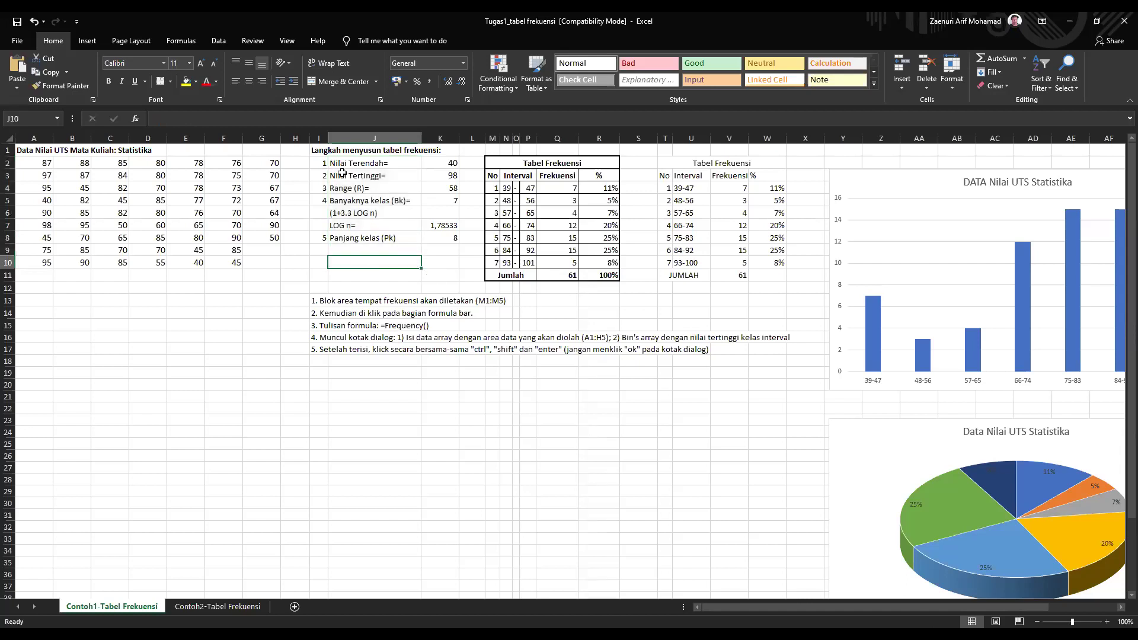
drag(30, 165, 260, 265)
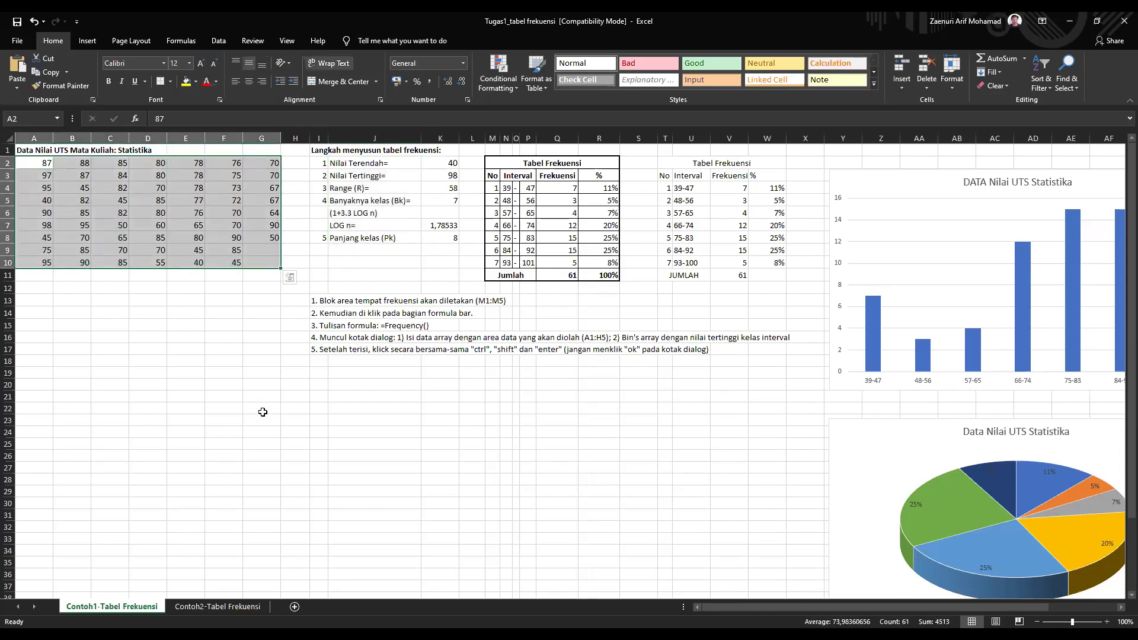
click(376, 167)
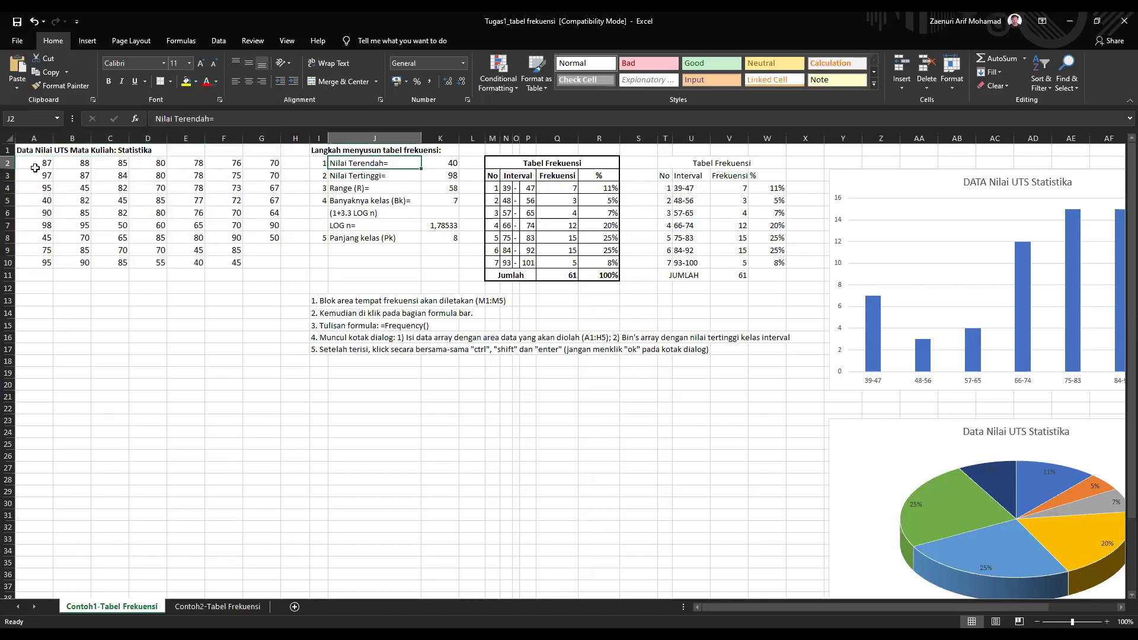
click(45, 203)
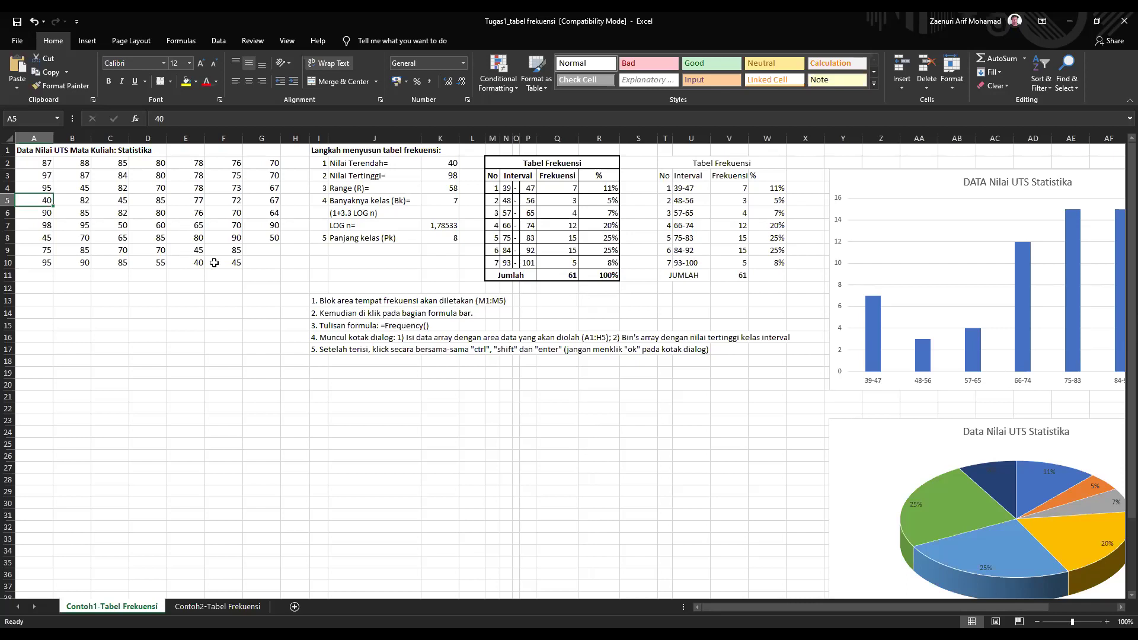
- Examine the MIN formula behind Nilai Terendah in K2 and compare it with the Nilai Tertinggi entry in K3
click(444, 162)
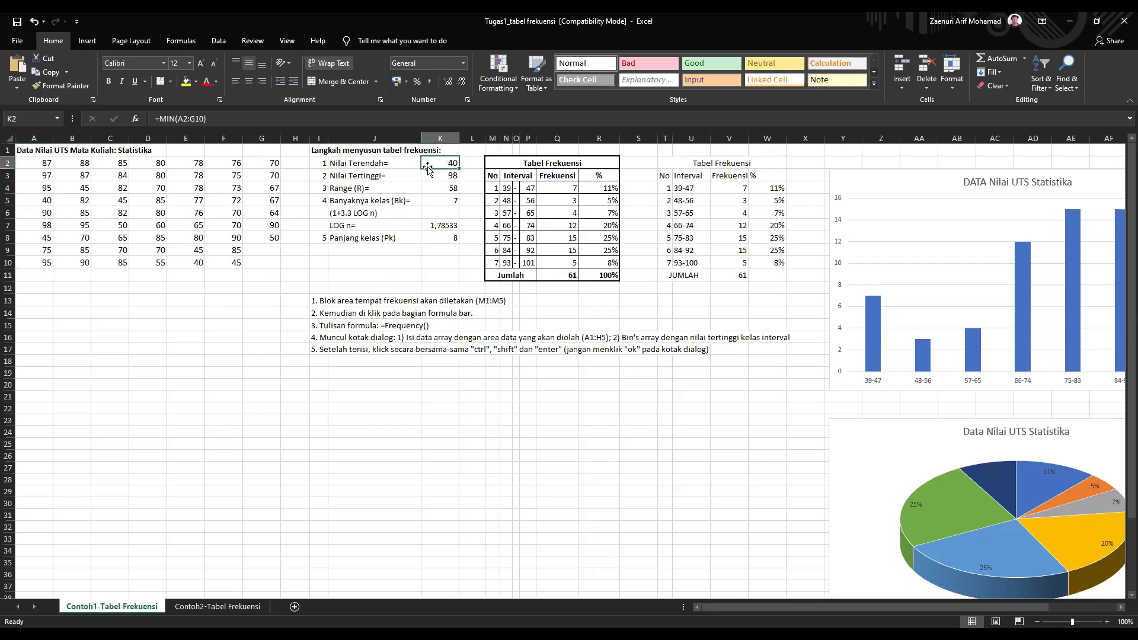
click(178, 119)
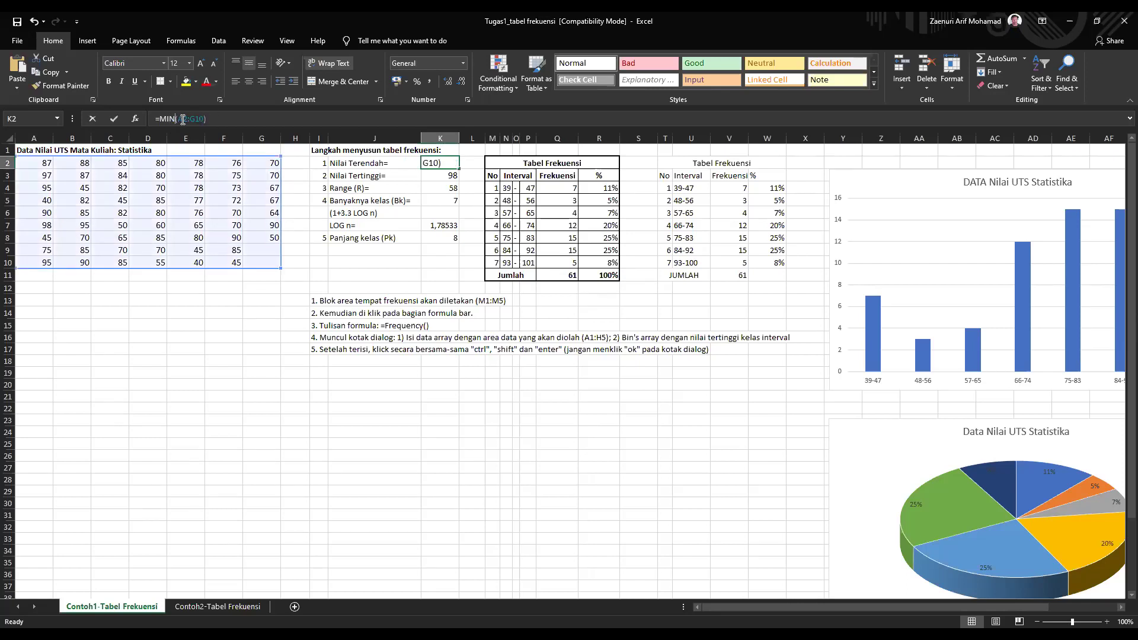
click(182, 119)
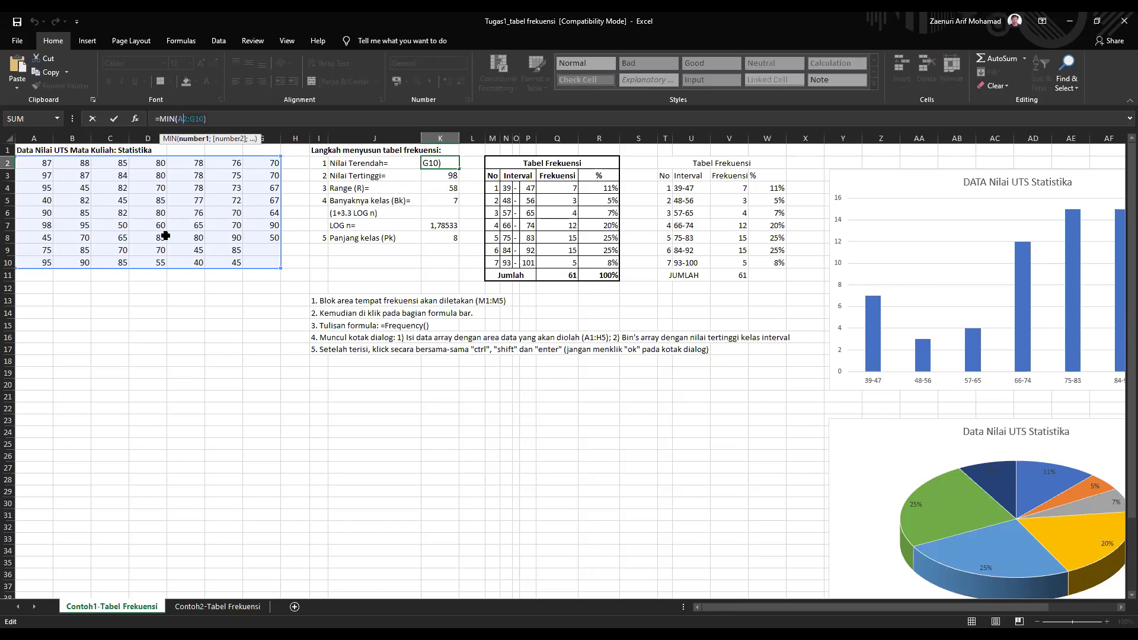
key(Return)
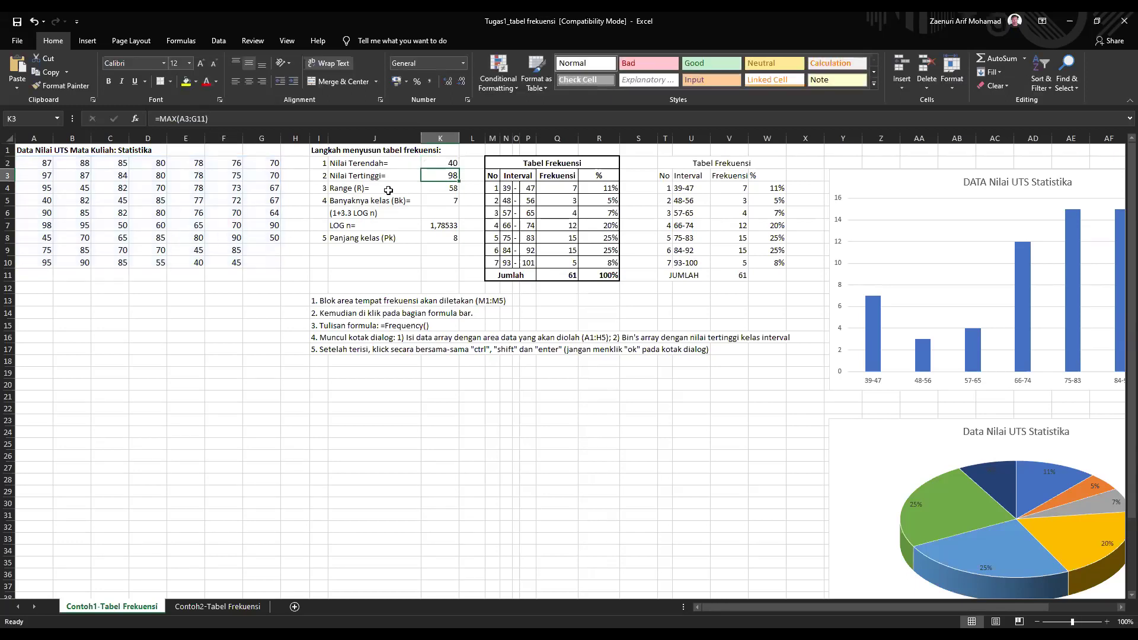
click(443, 162)
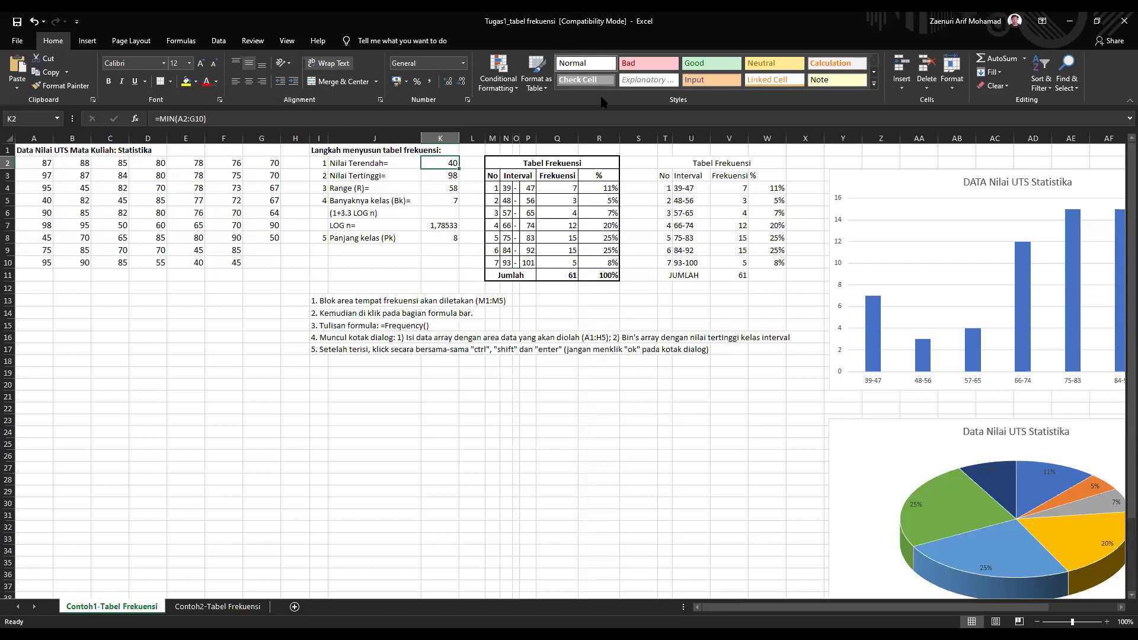
click(448, 176)
click(447, 163)
click(401, 177)
click(450, 163)
click(383, 165)
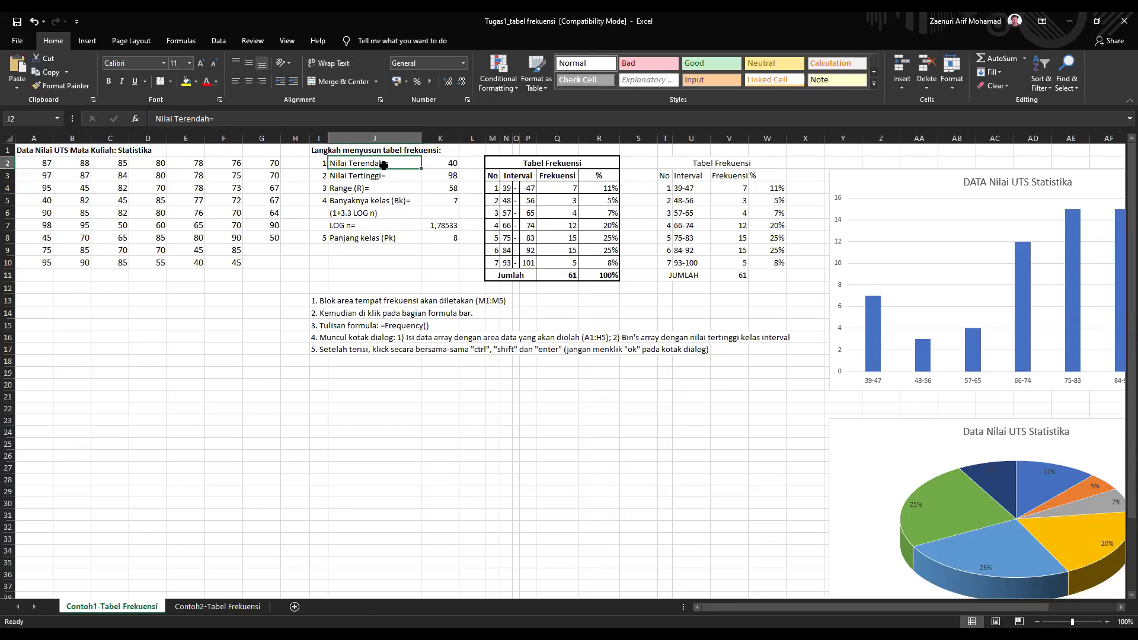
click(435, 163)
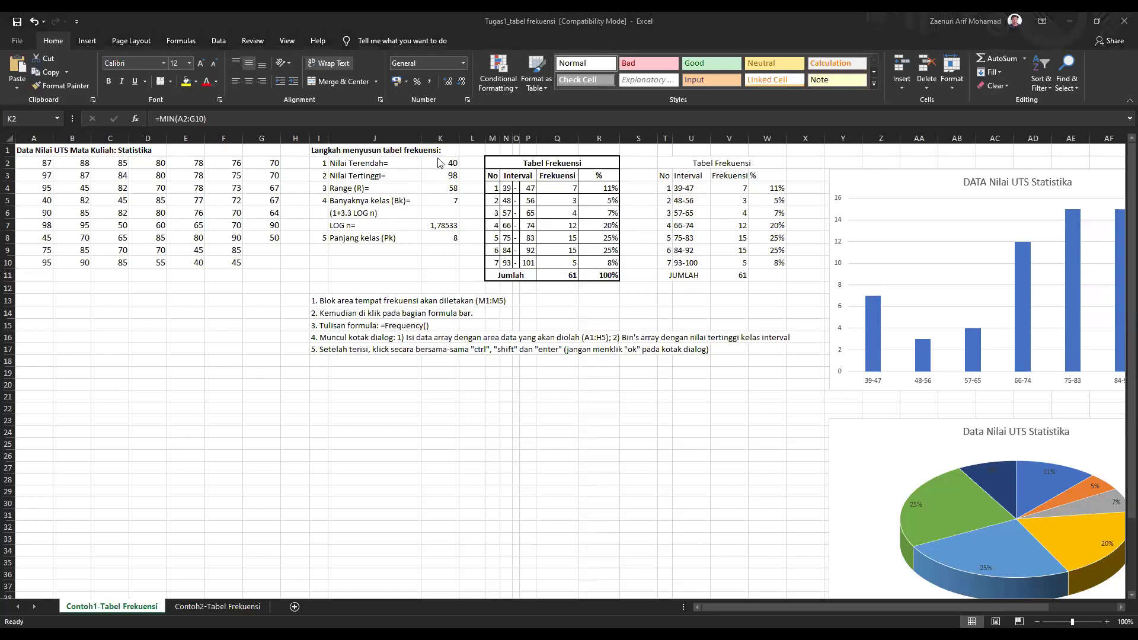
- Select the scores in A2:G10 and check them against the range referenced by the Nilai Terendah formula in K2
drag(27, 161, 276, 262)
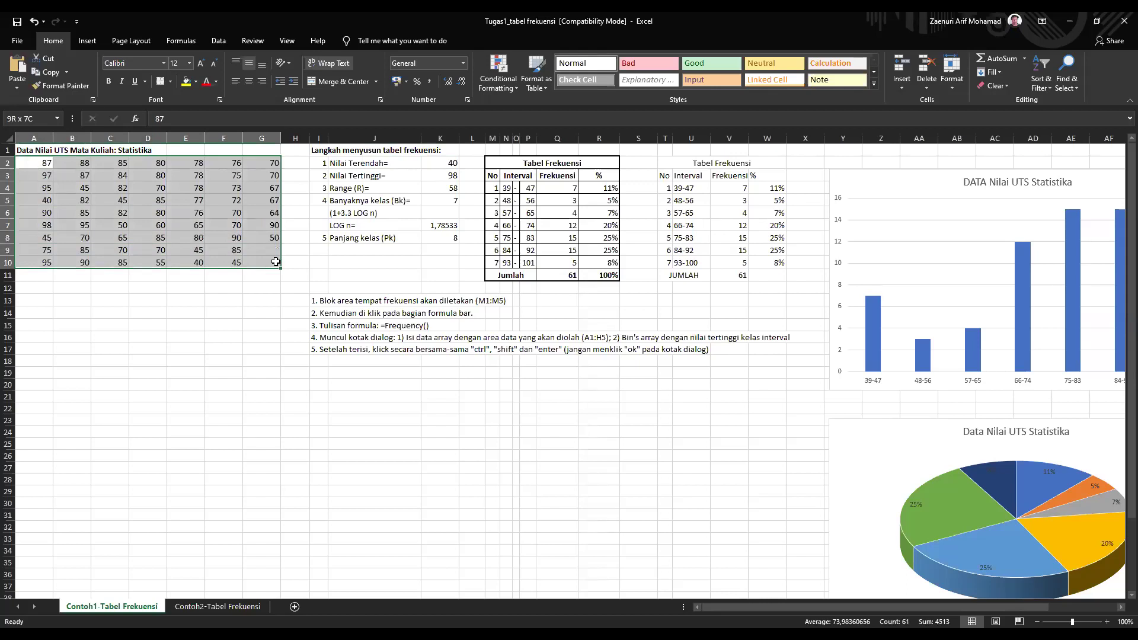
click(435, 163)
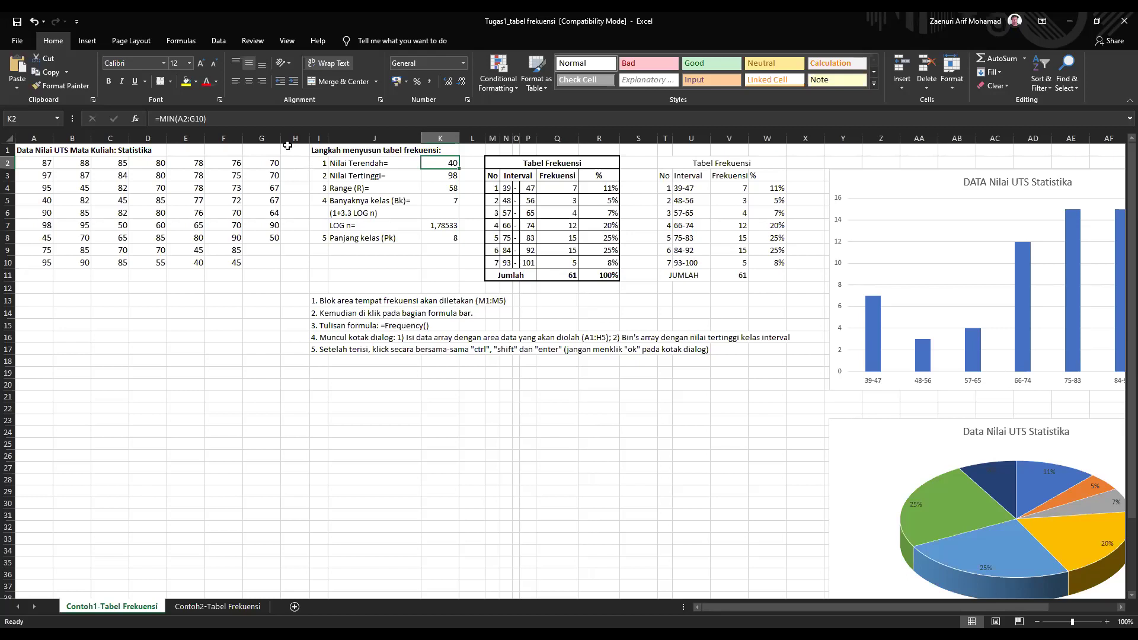
click(218, 119)
double_click(430, 162)
click(445, 164)
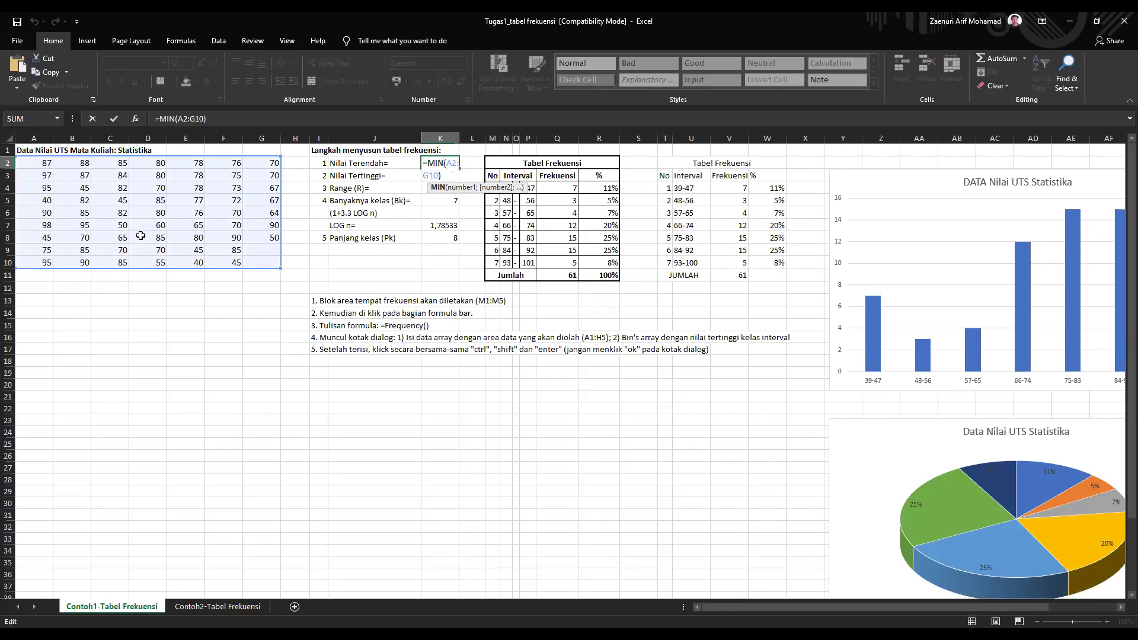
click(455, 162)
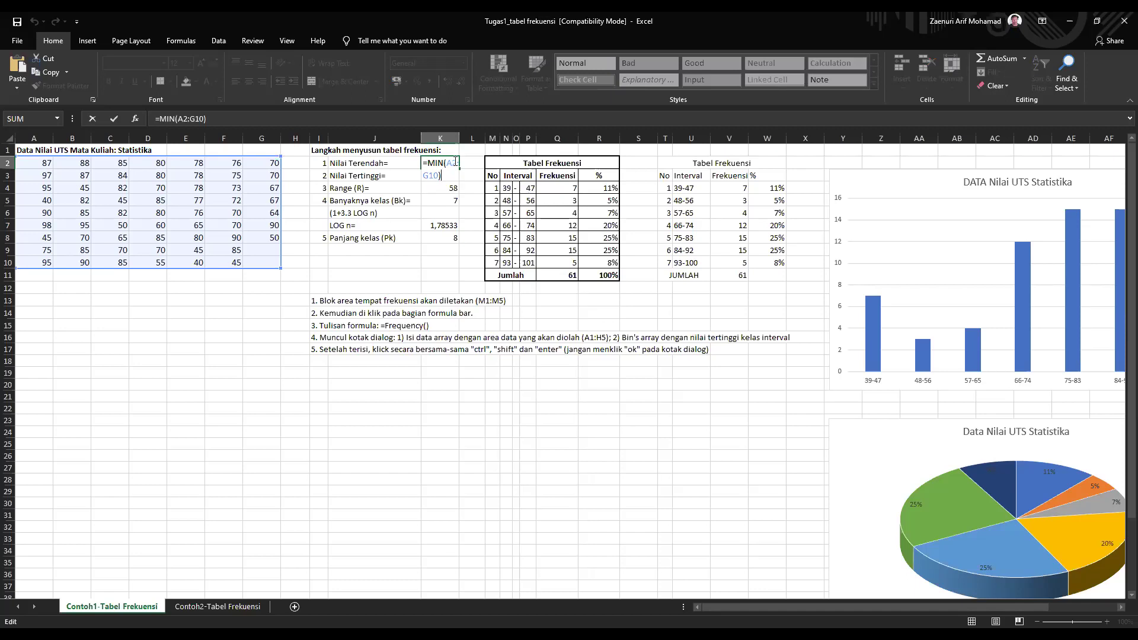
key(Return)
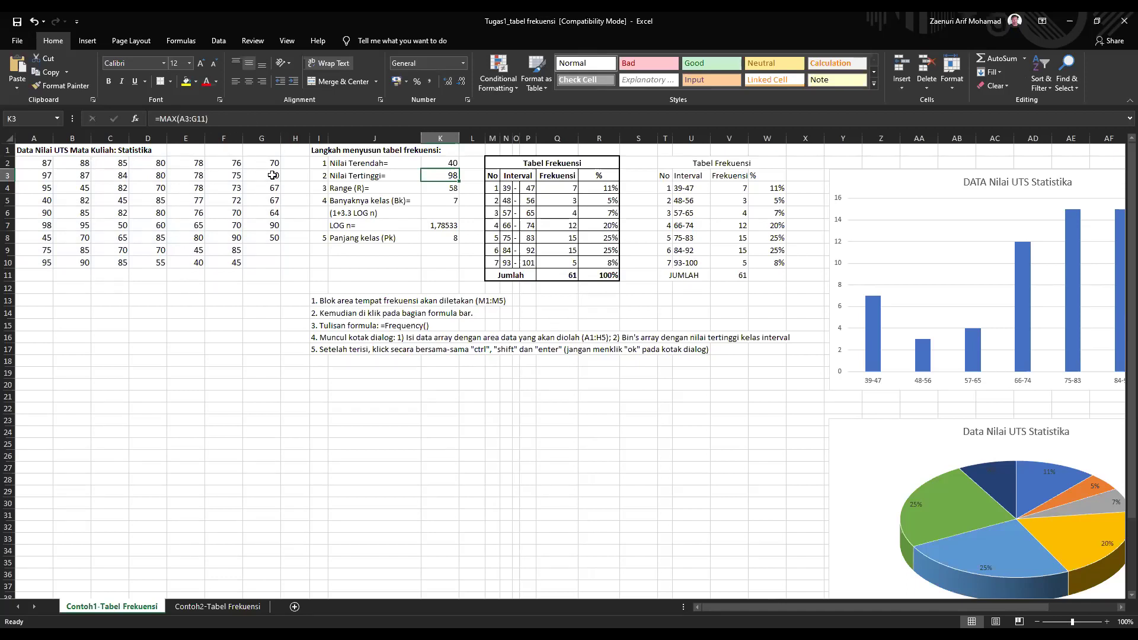
- Change the Nilai Tertinggi formula in K3 to =MAX(A2:G11) so the first row of scores is included
click(428, 164)
click(432, 174)
click(205, 124)
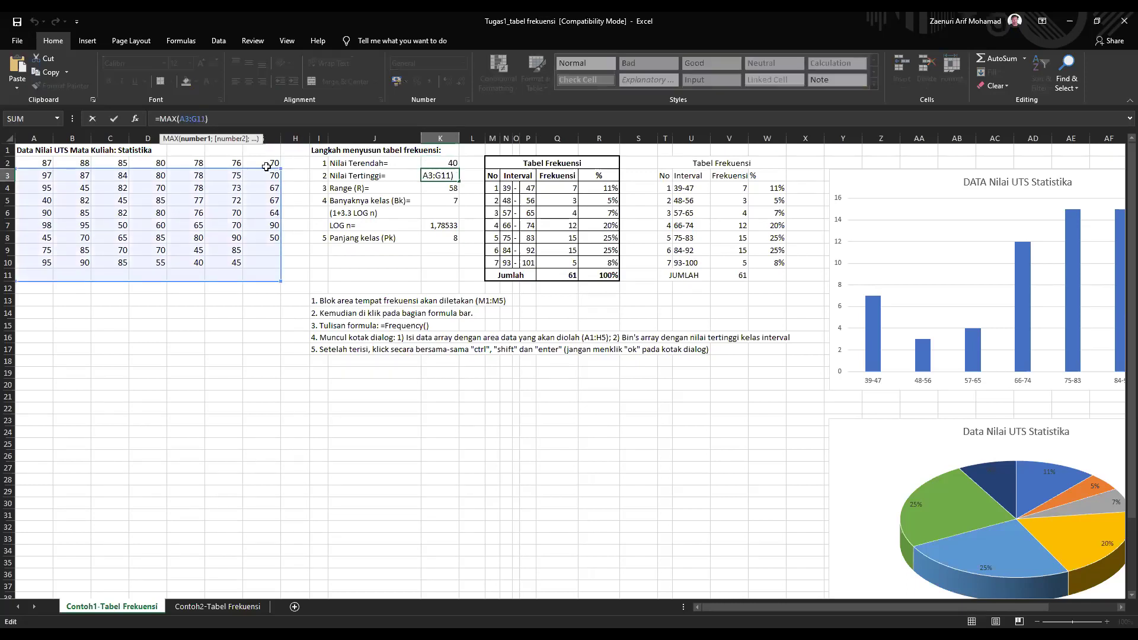
drag(278, 169, 279, 157)
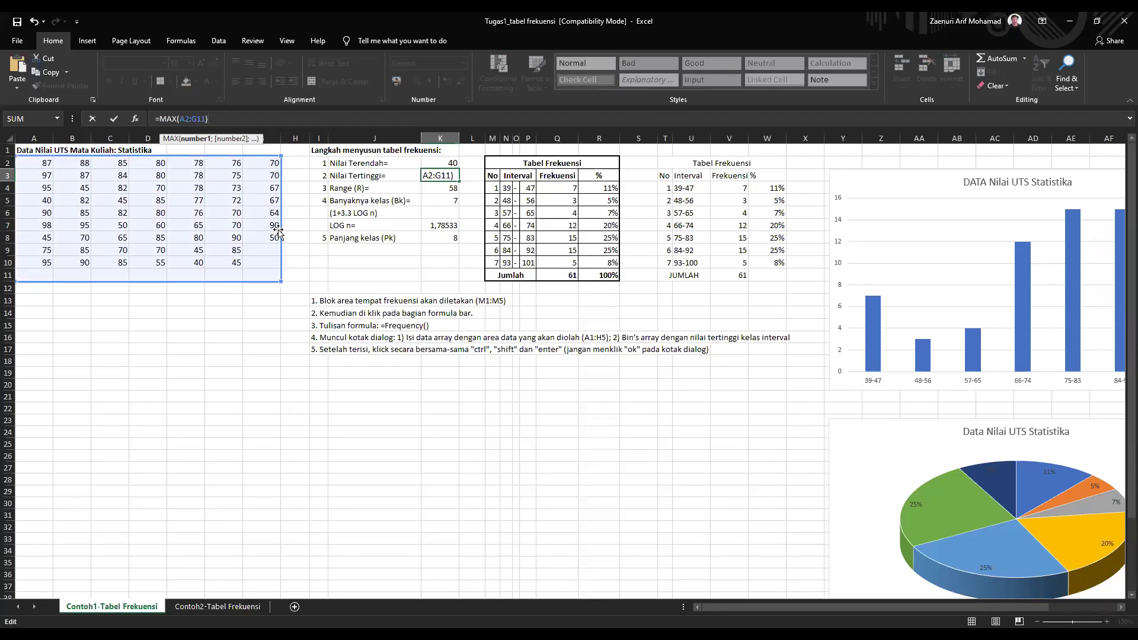
key(Return)
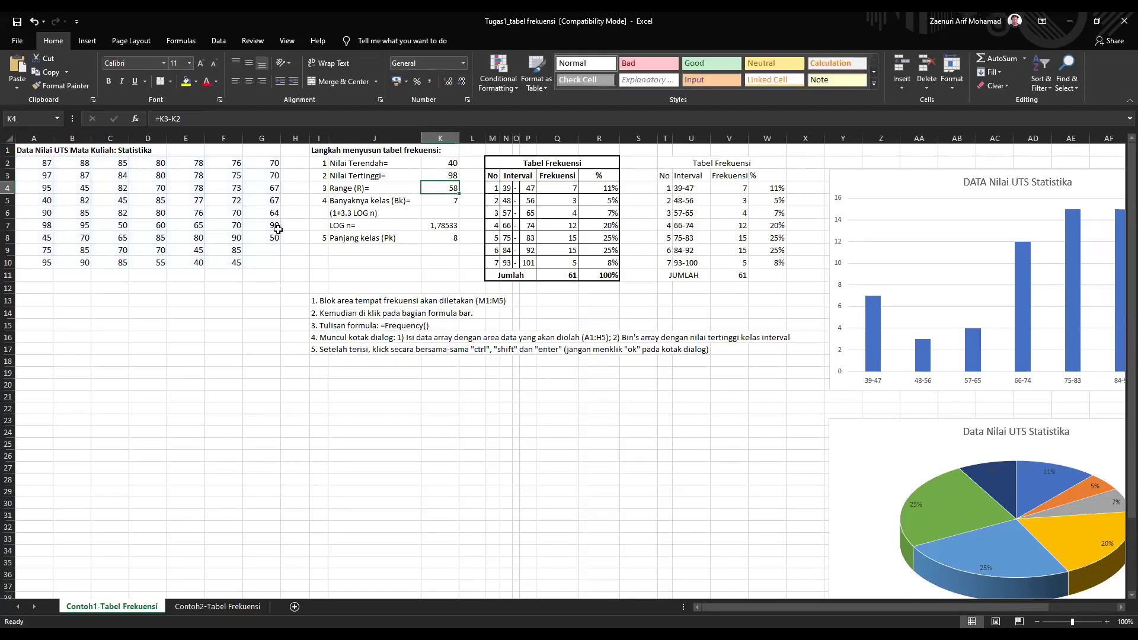
click(276, 274)
click(408, 182)
click(462, 180)
click(440, 174)
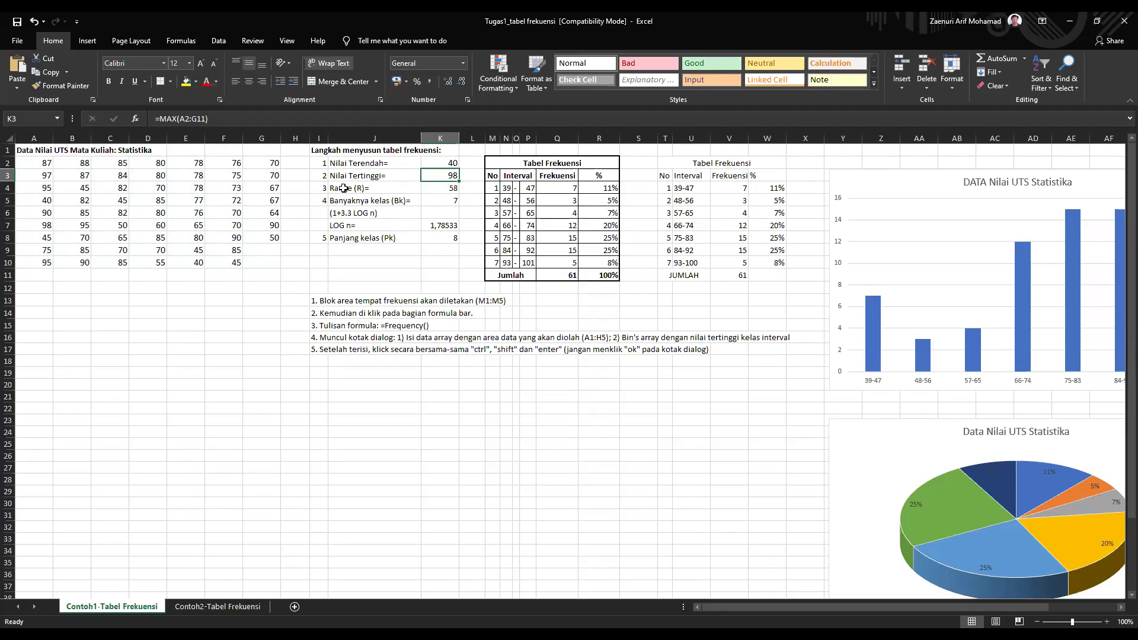
- Examine the Range (R) formula in K4 and relate it to the Nilai Terendah value in K2
click(323, 188)
click(346, 189)
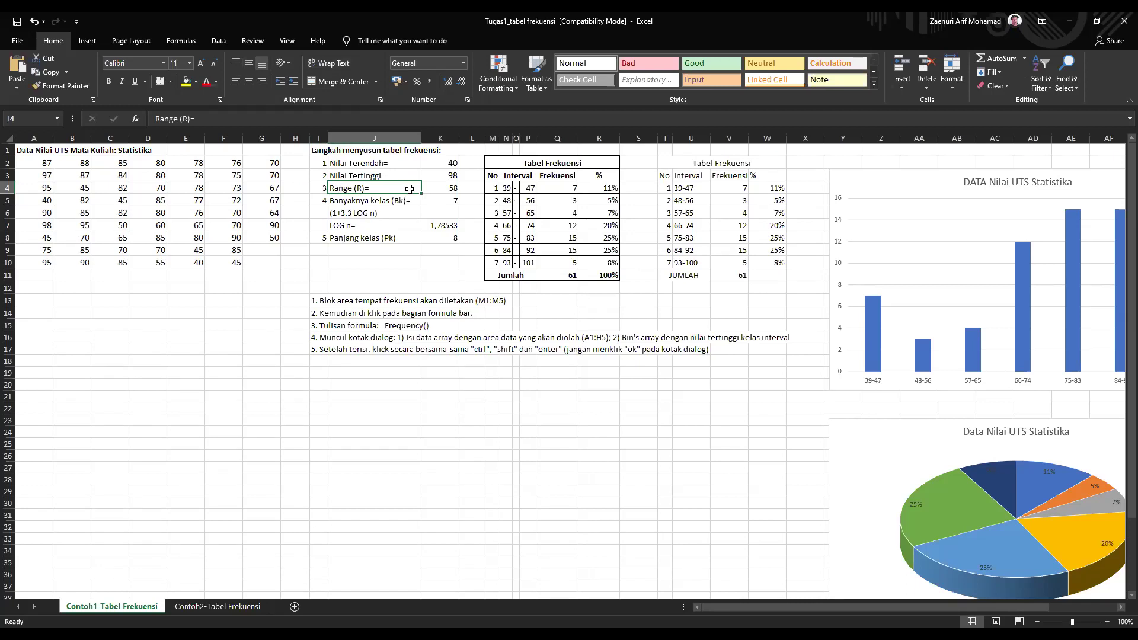
click(445, 188)
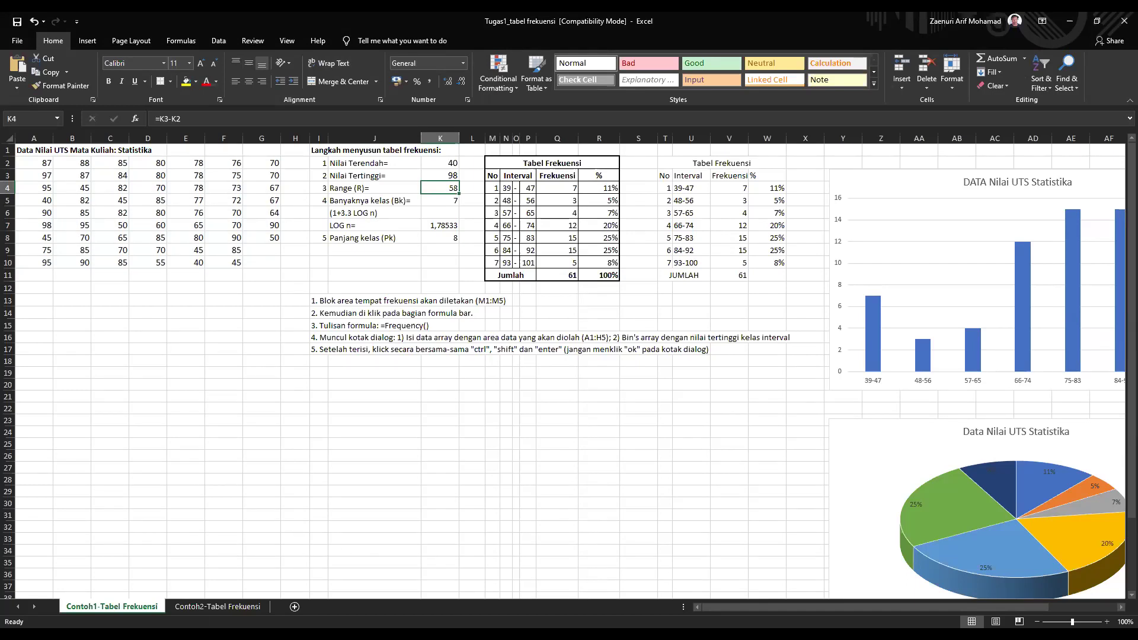
click(393, 184)
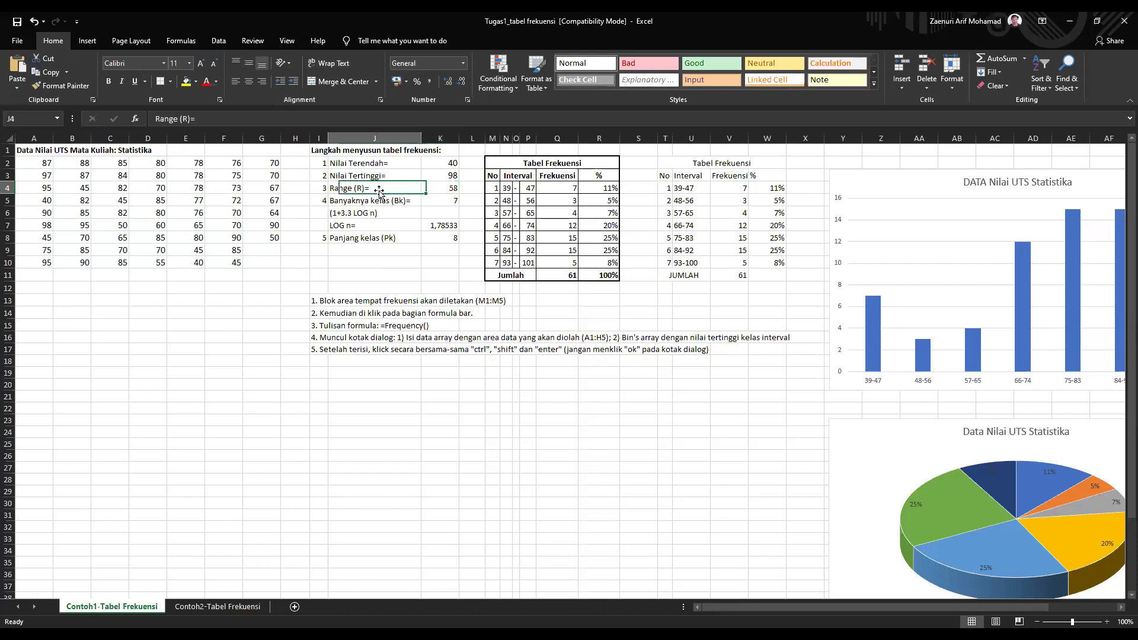
click(445, 183)
click(448, 165)
click(439, 188)
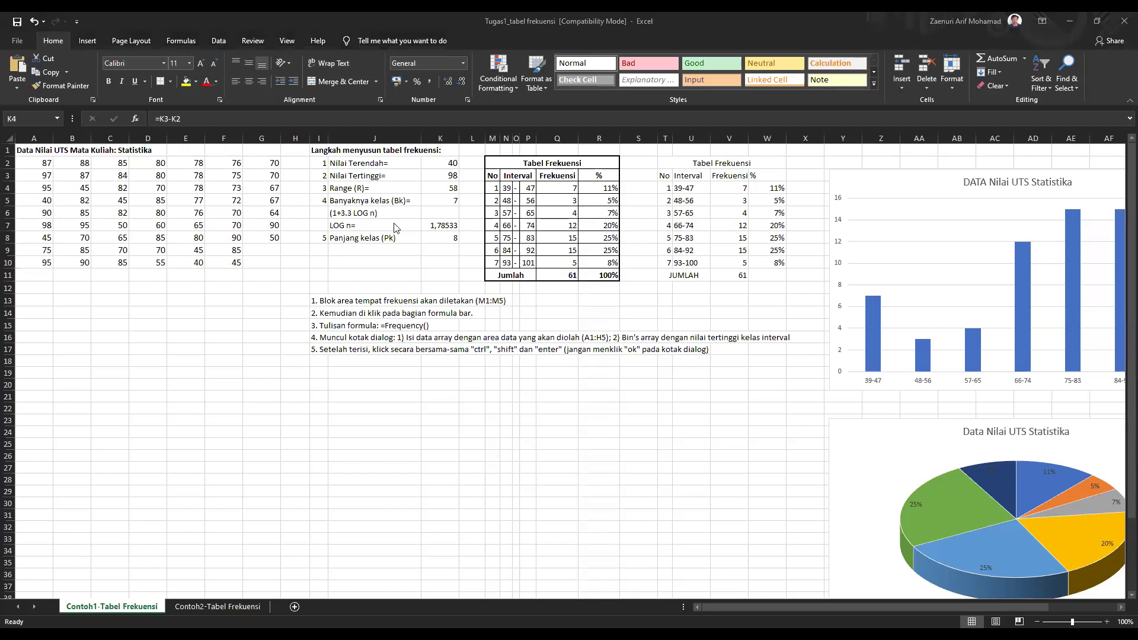
click(443, 163)
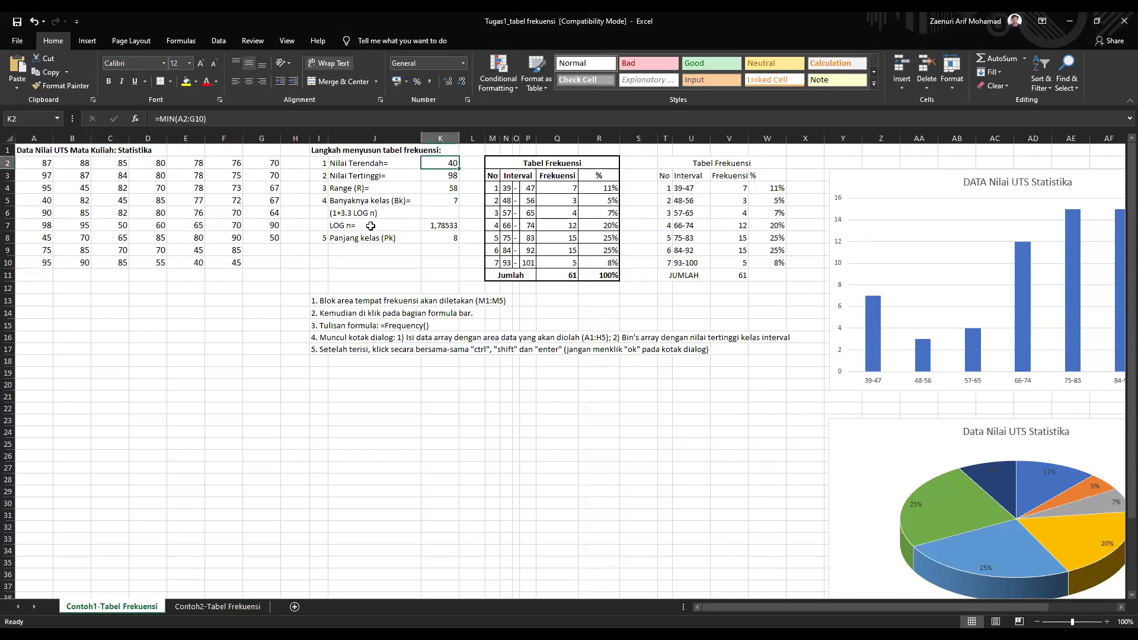
click(450, 188)
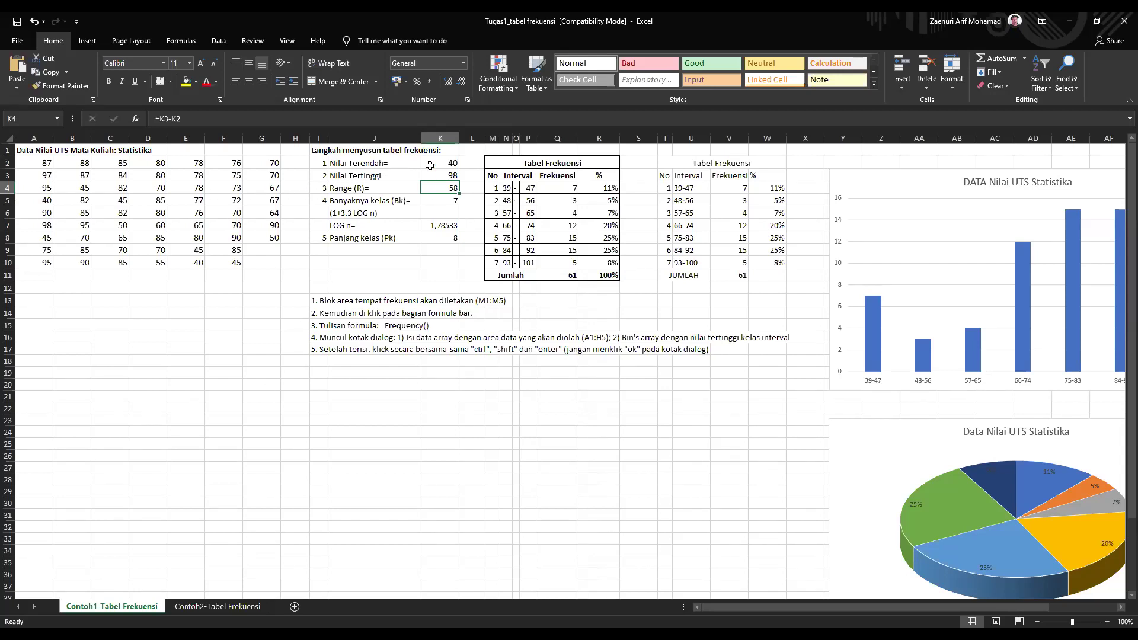
- Recheck the Nilai Terendah and Nilai Tertinggi labels and formulas in rows 2 and 3 against the score data
click(368, 165)
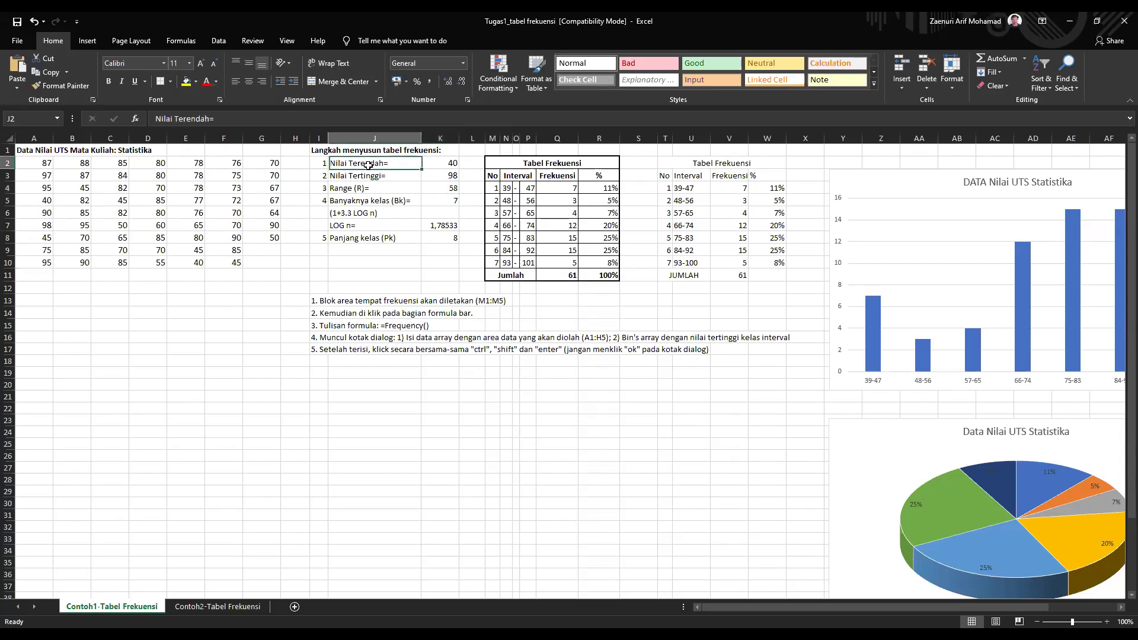
click(439, 162)
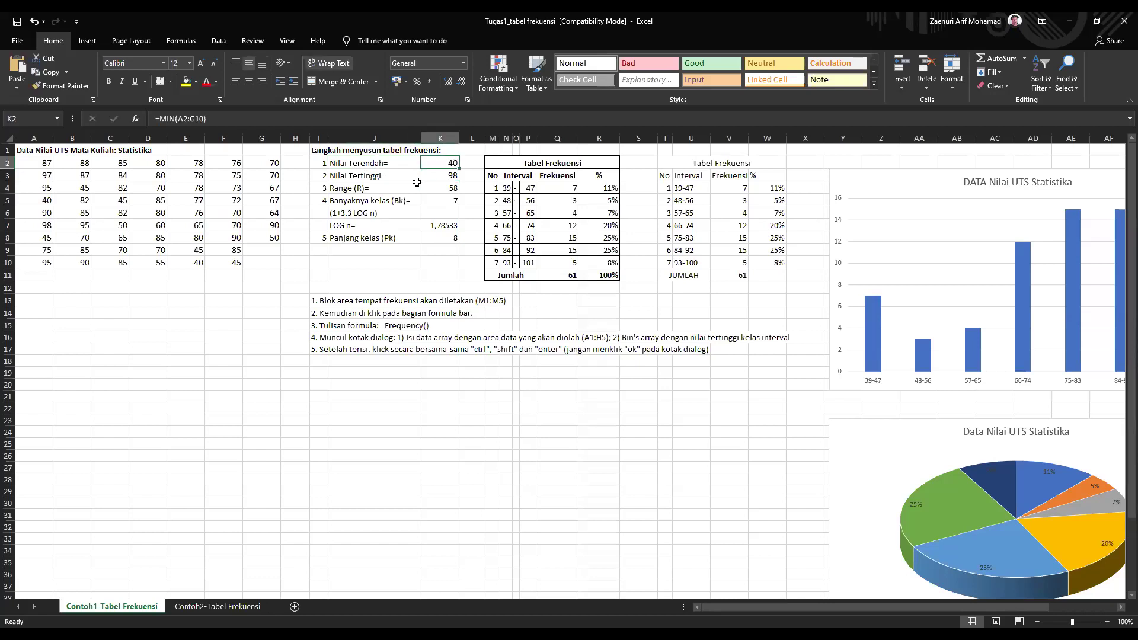
click(377, 164)
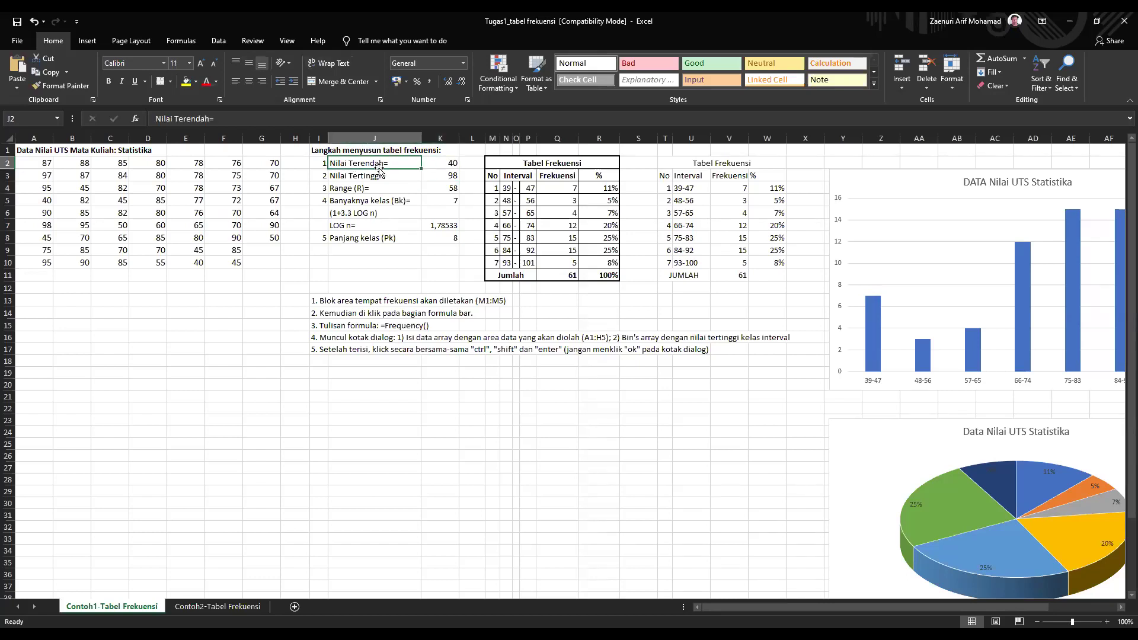
click(436, 163)
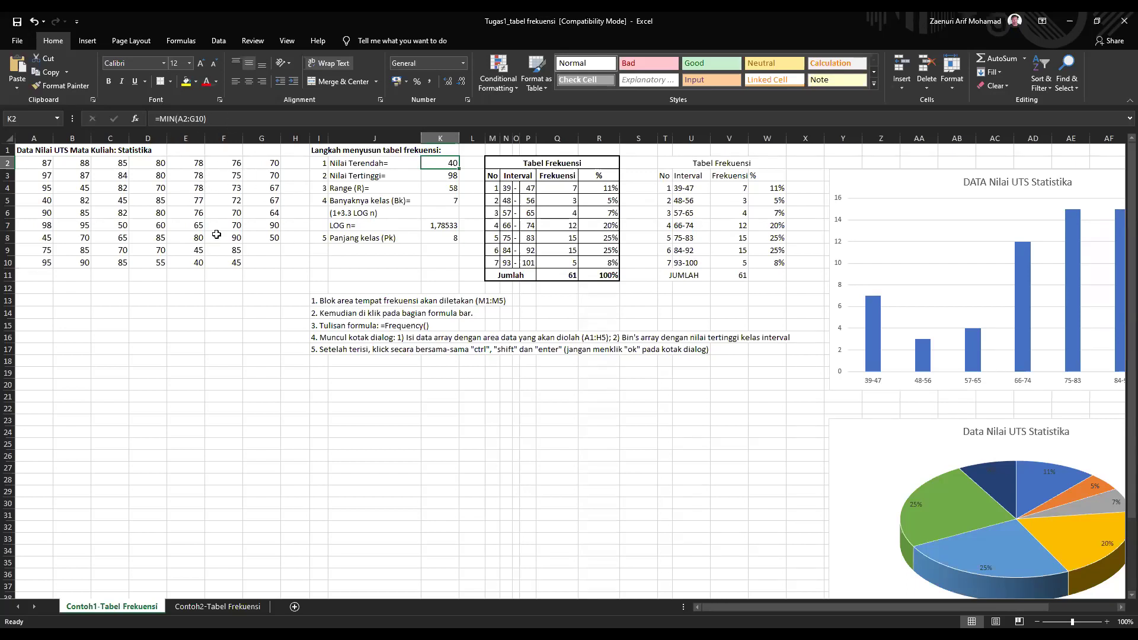
click(451, 179)
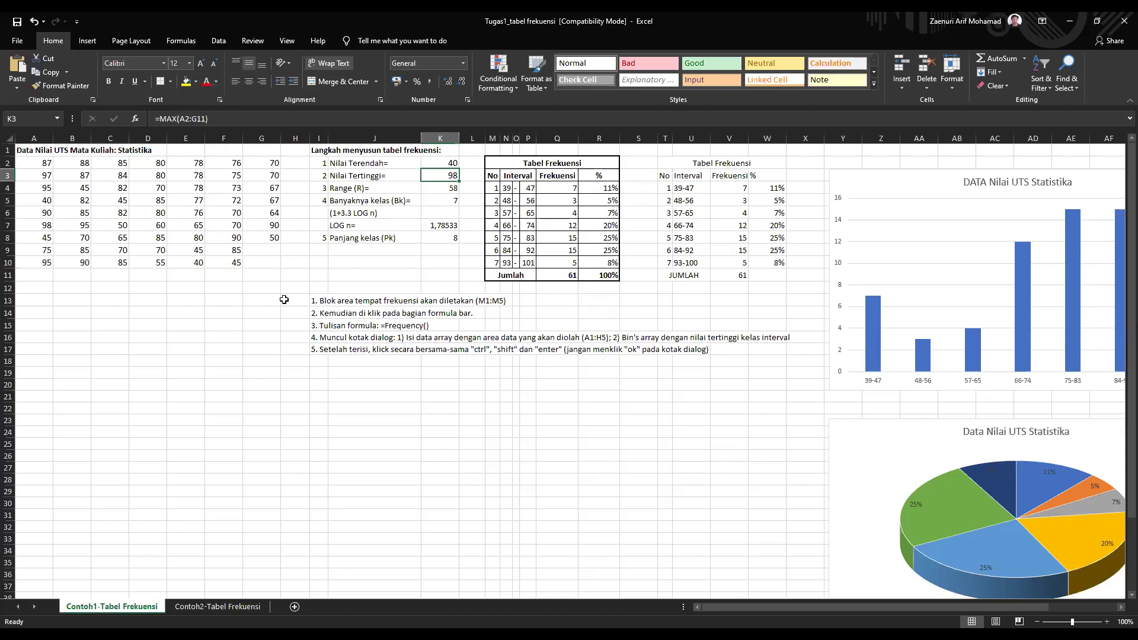
- Trace the Range (R) formula in K4 back to the highest score in K3 and the lowest score in K2
click(368, 188)
click(444, 190)
click(391, 199)
click(391, 188)
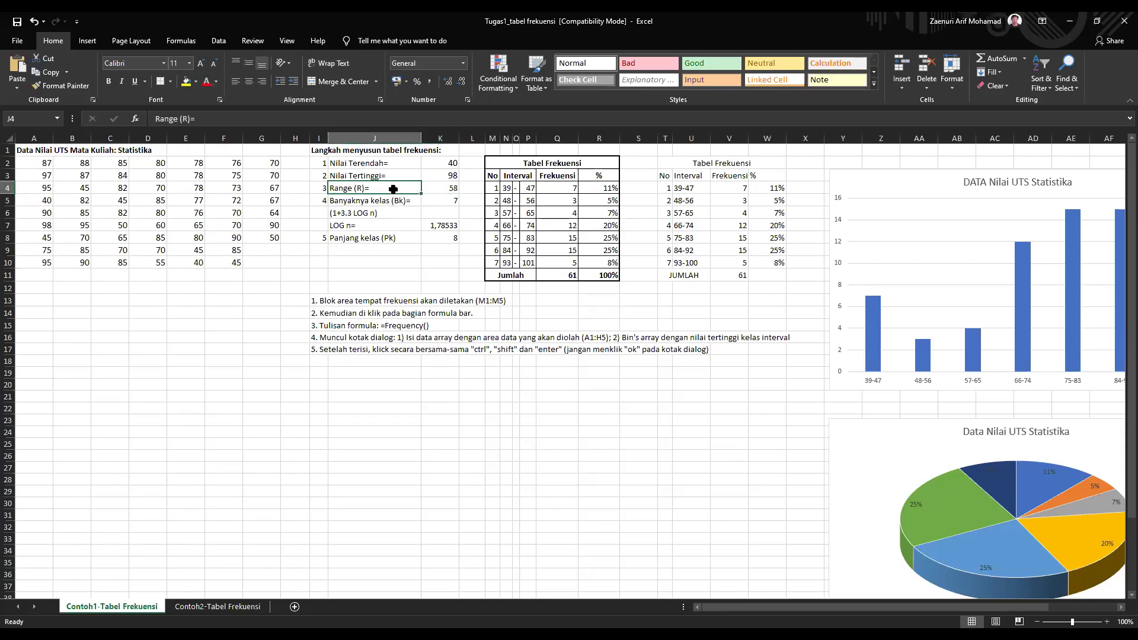
click(438, 187)
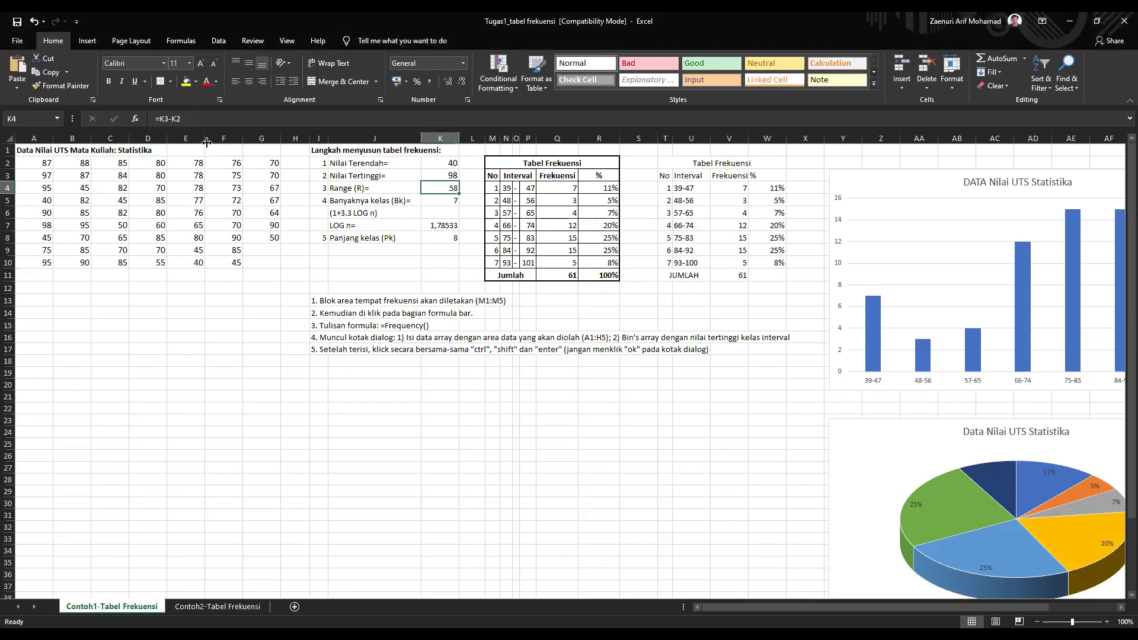
click(439, 176)
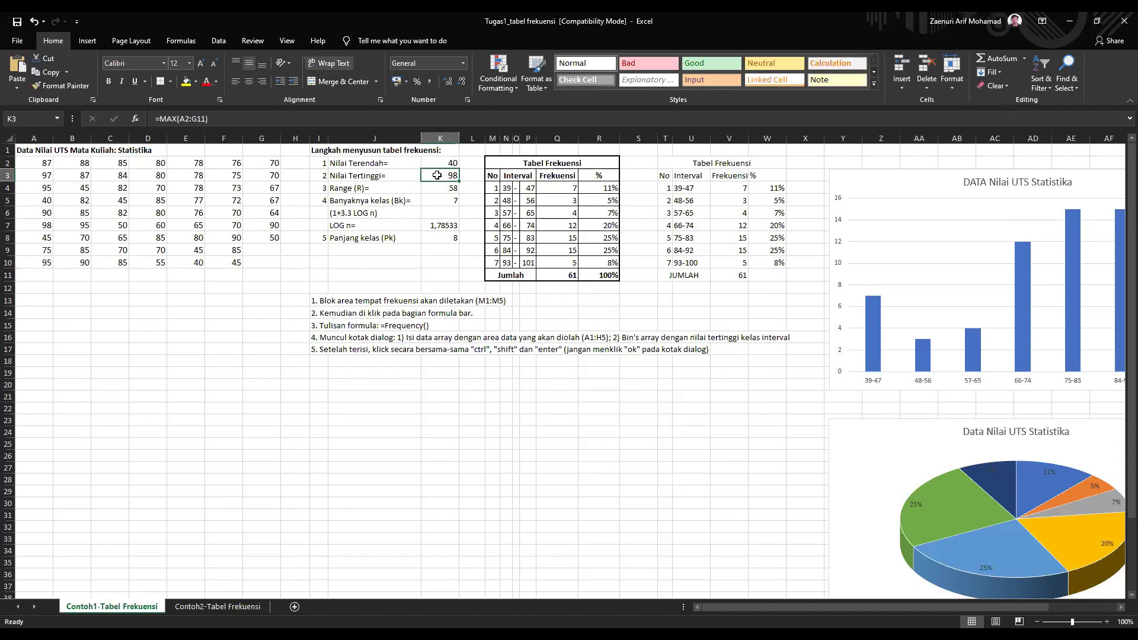
click(441, 164)
click(442, 192)
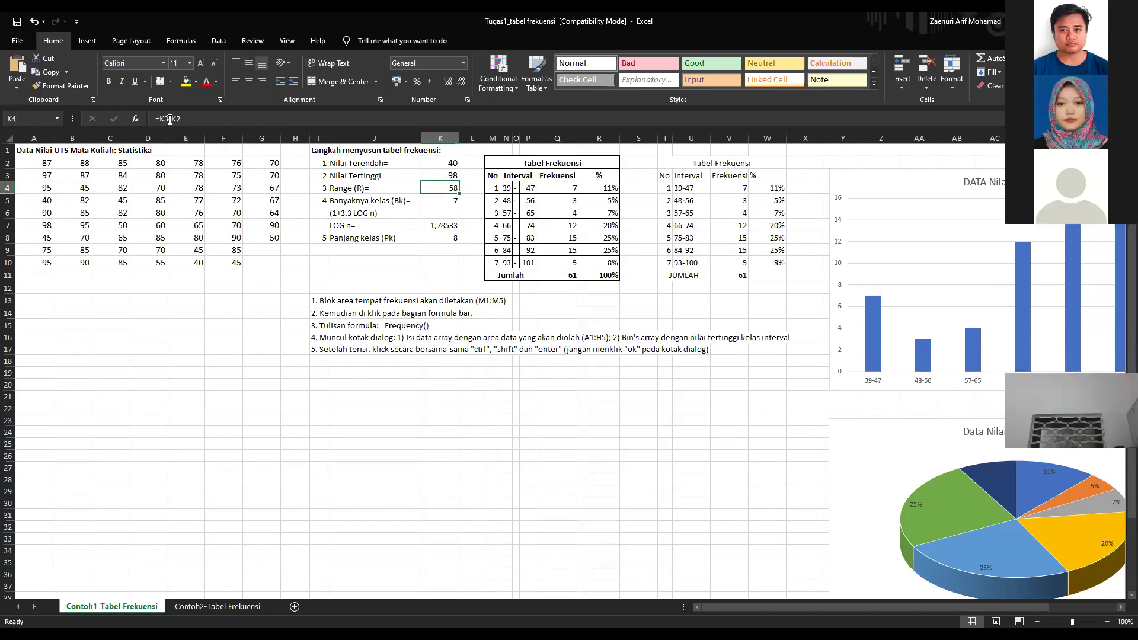
click(167, 118)
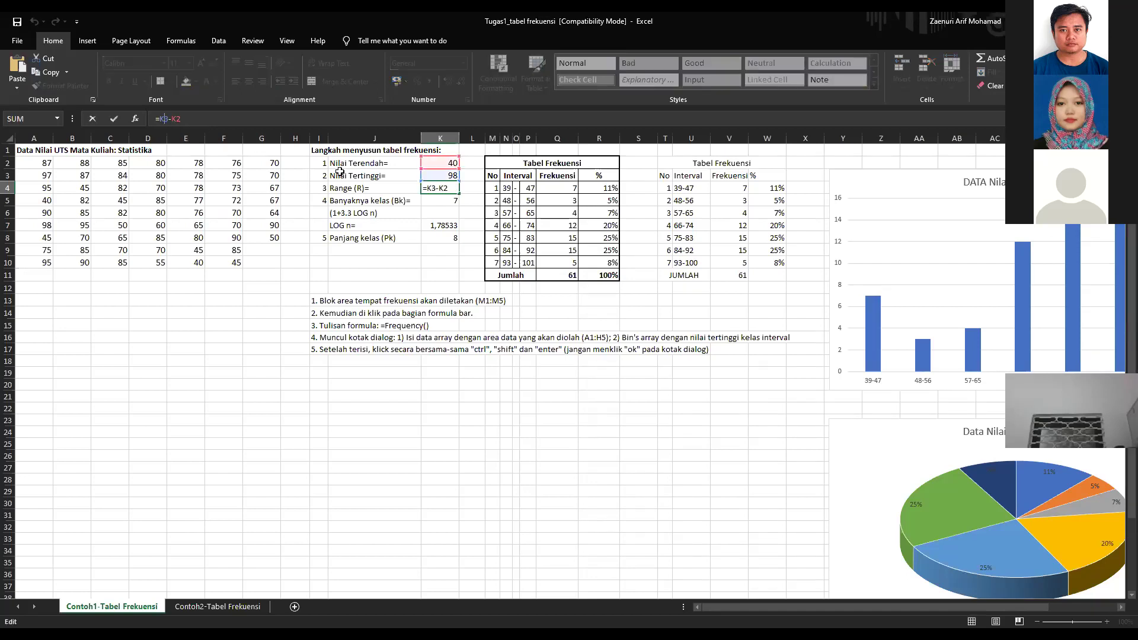
key(Return)
click(437, 188)
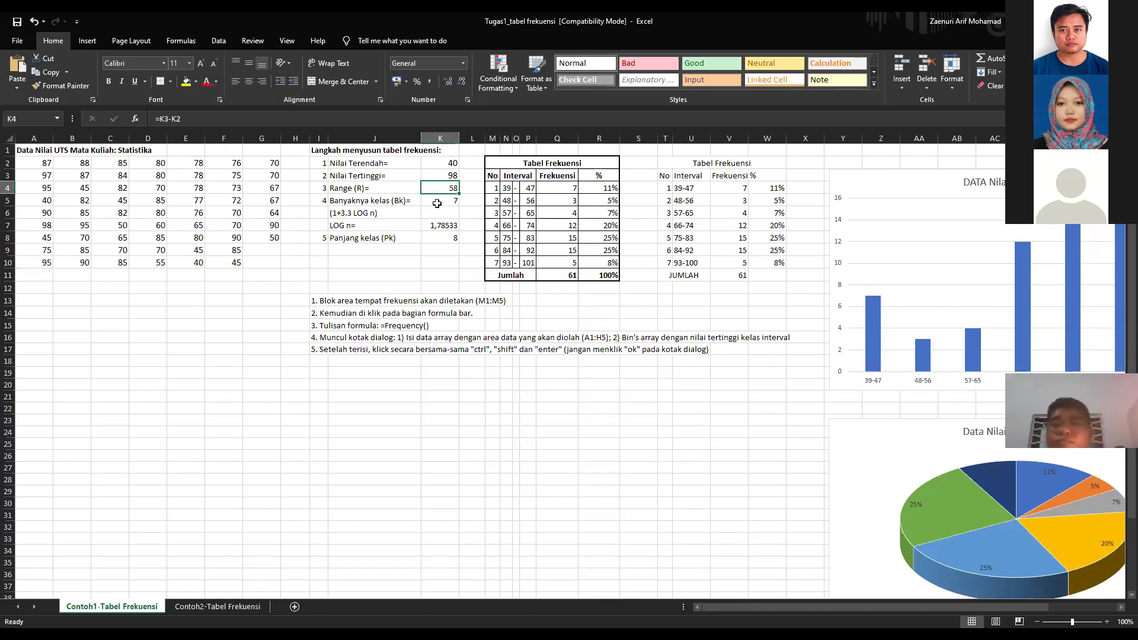
- Review the Banyaknya kelas (Bk) rows in I5:J7 and the first class number in the frequency table
drag(318, 201, 400, 225)
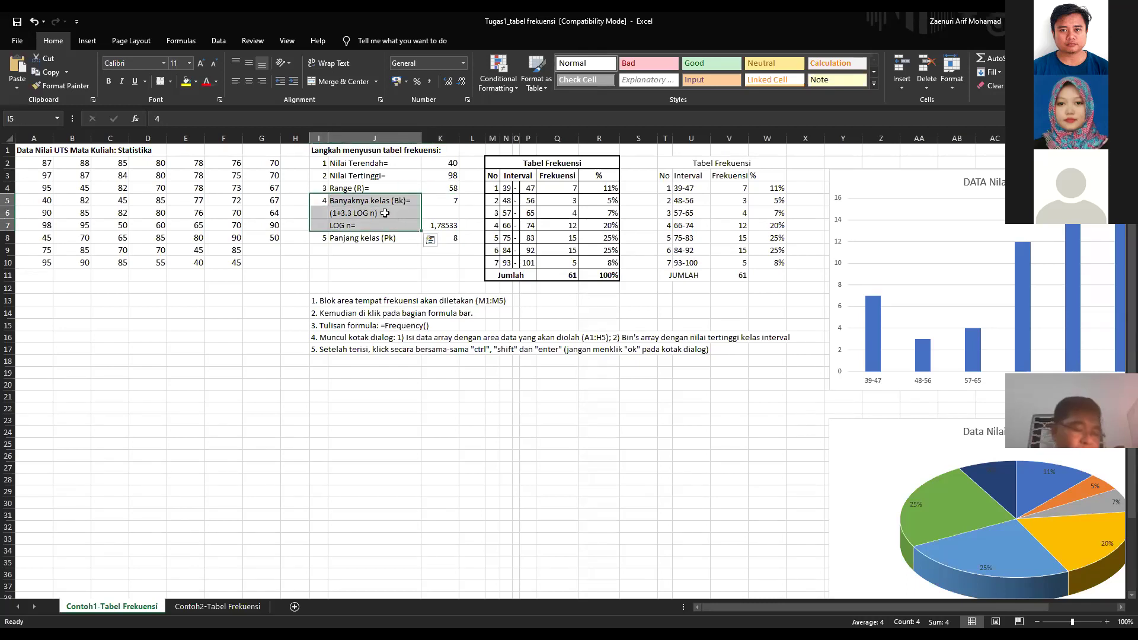
mouse_move(496, 188)
mouse_down()
mouse_move(495, 262)
mouse_move(494, 190)
mouse_up()
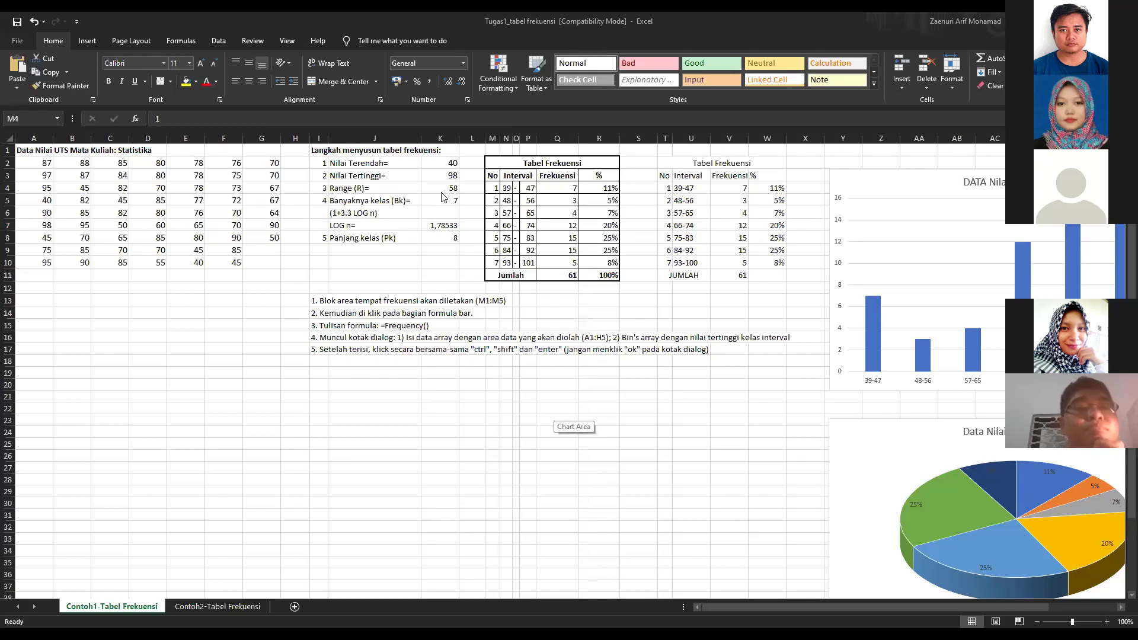
- Compare the Banyaknya kelas (Bk) row and its formula in K5 with the class numbers in M4:M10
click(441, 197)
click(378, 200)
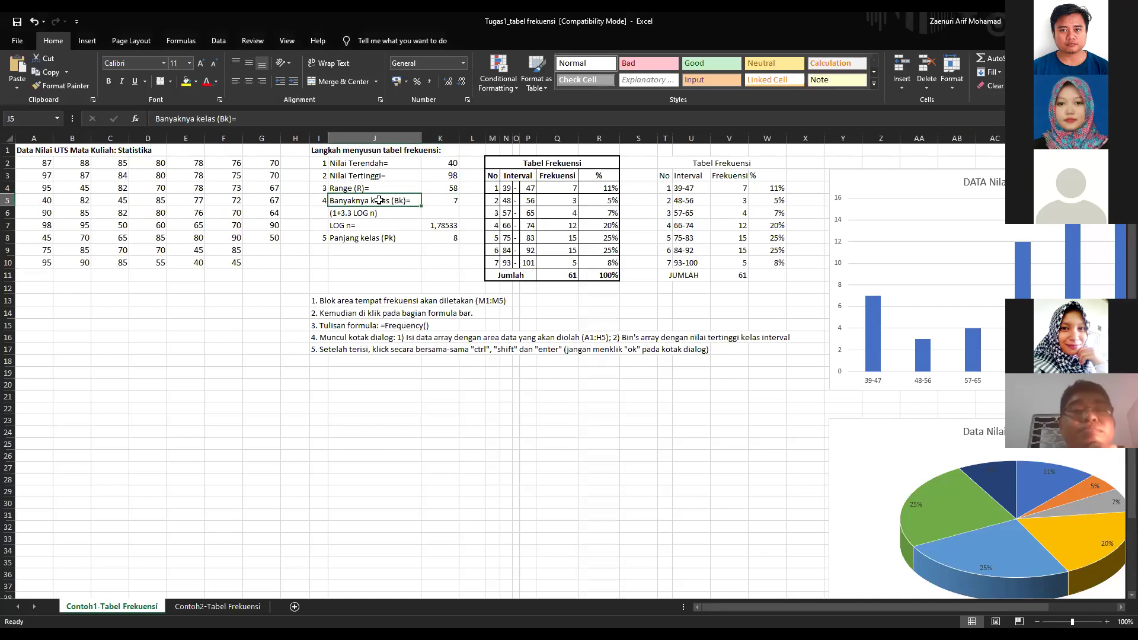
click(432, 202)
click(368, 207)
click(324, 203)
click(347, 202)
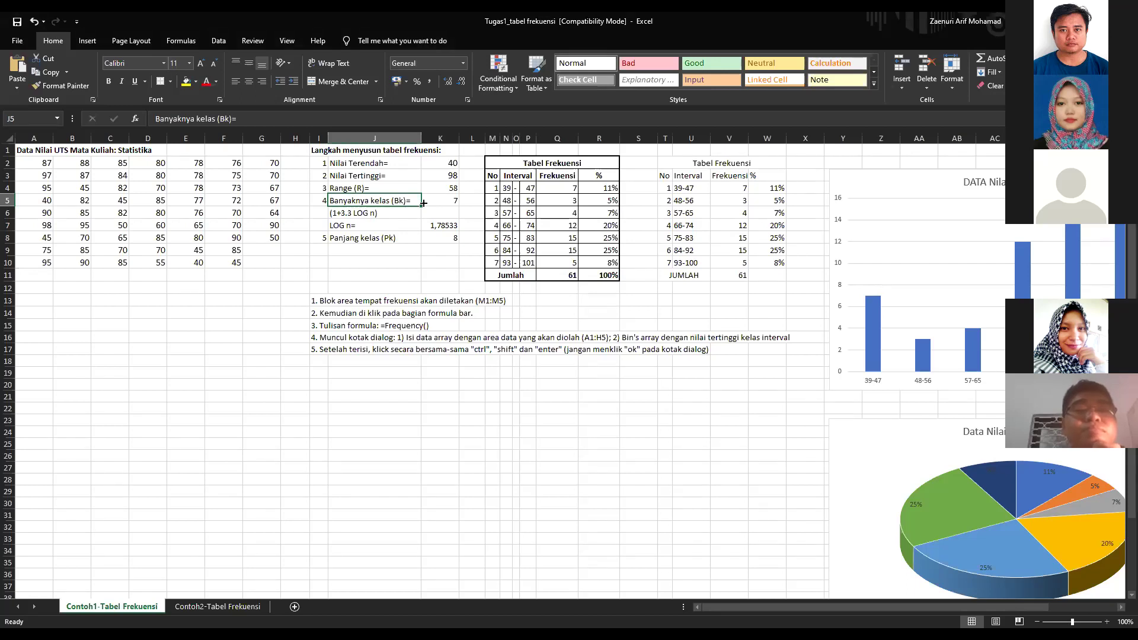
drag(494, 188, 497, 264)
drag(494, 226, 498, 264)
click(431, 201)
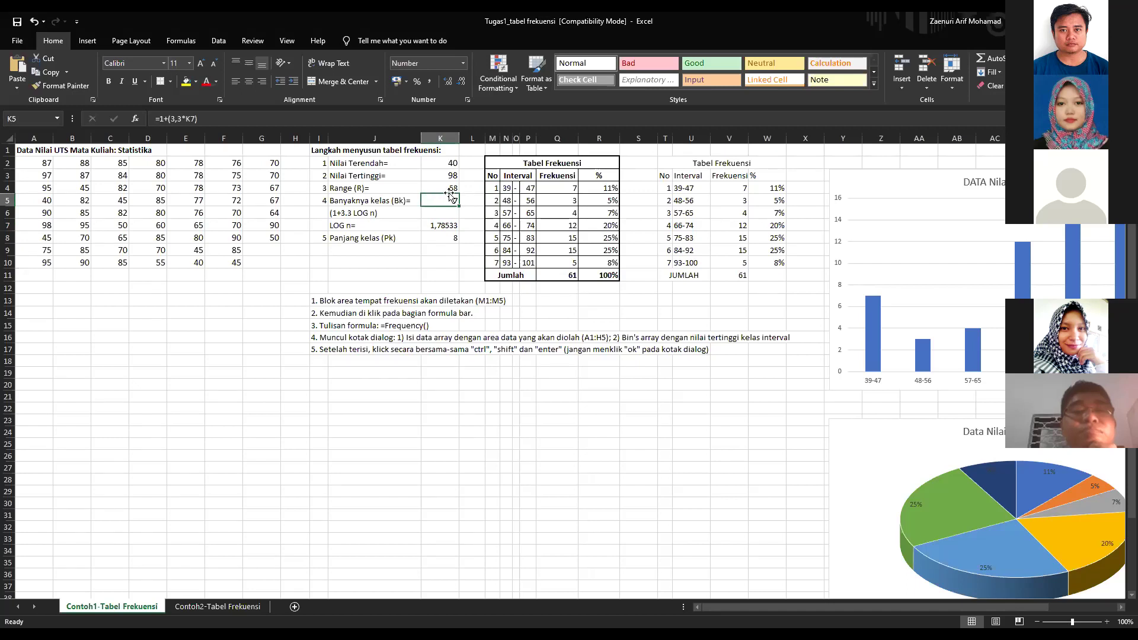
drag(495, 188, 490, 262)
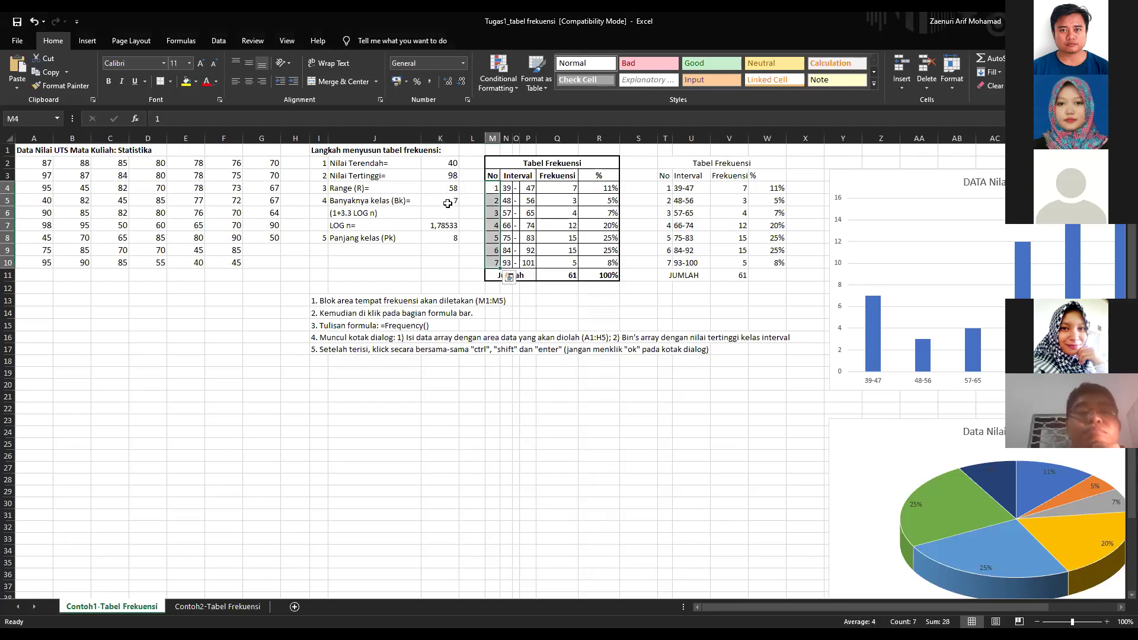
click(448, 203)
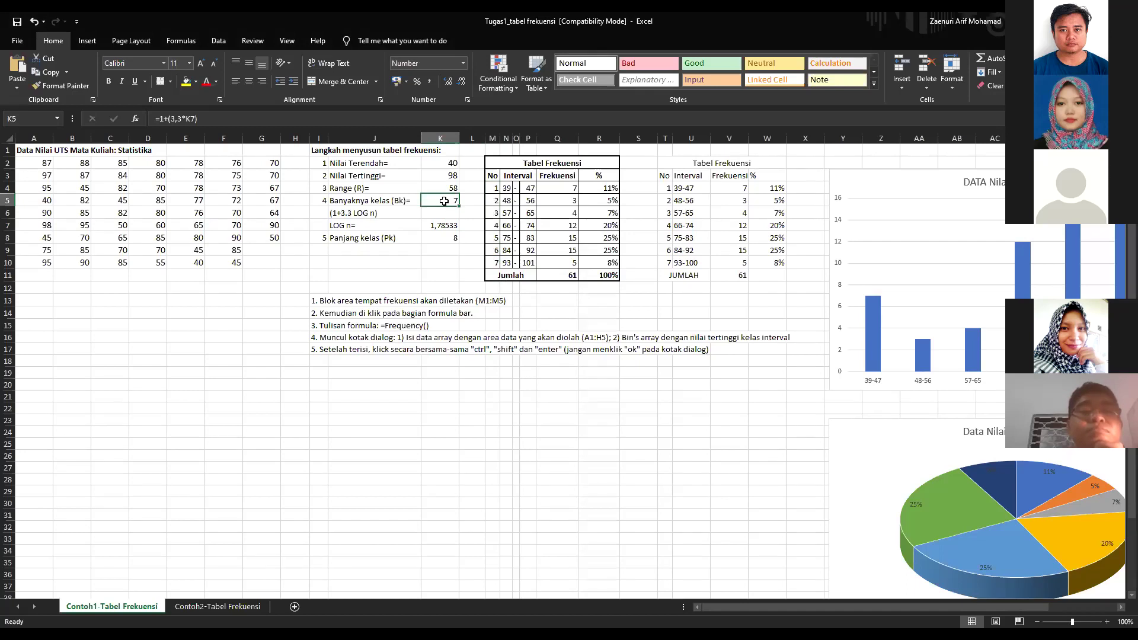
- Review the (1+3.3 LOG n) rule in J6 and the number formats available for K5
click(359, 213)
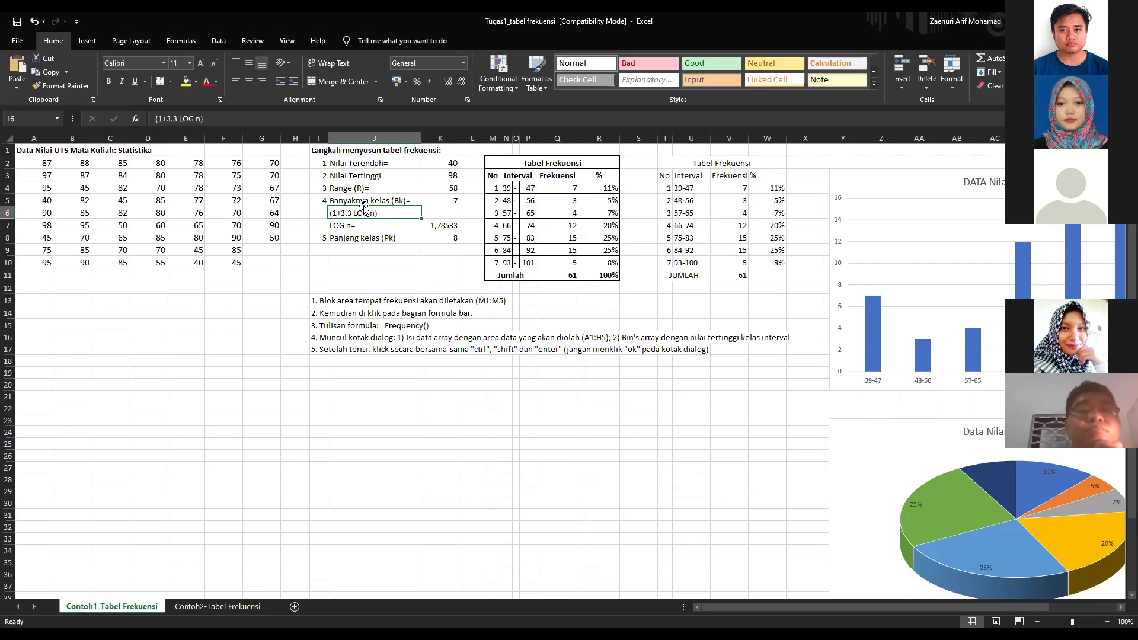
click(443, 201)
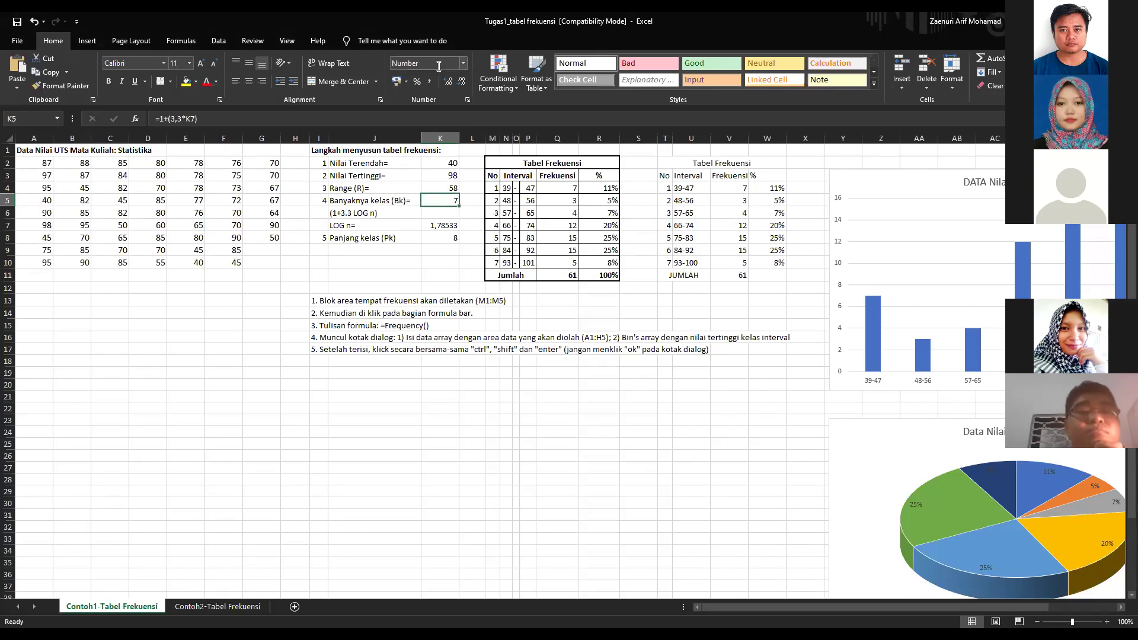
click(463, 62)
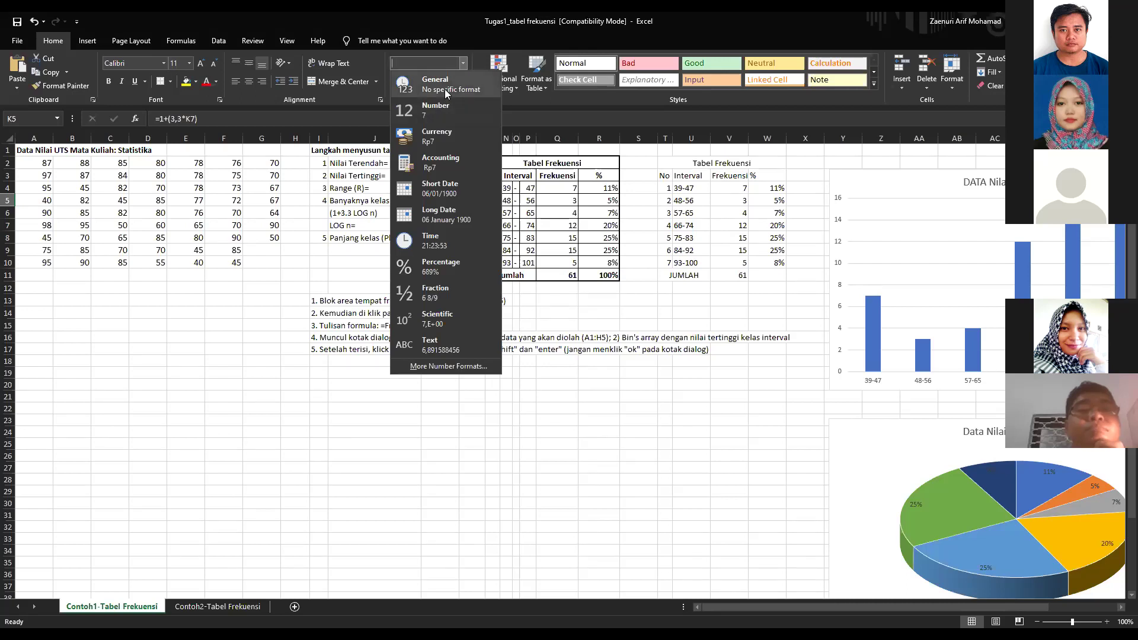
key(Escape)
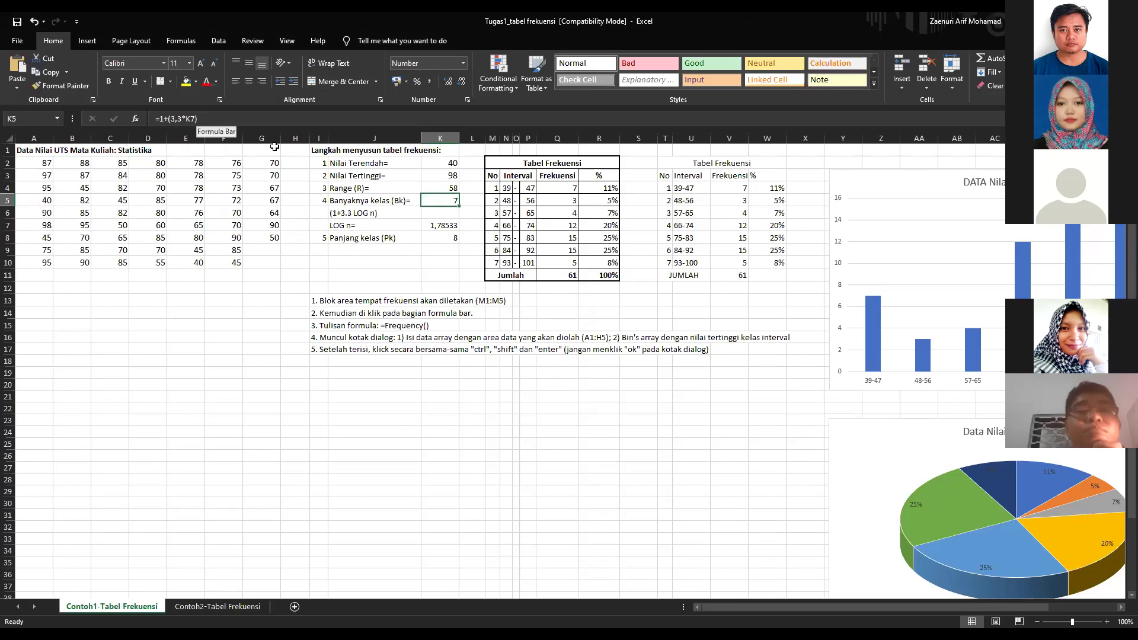
- Rewrite the Banyaknya kelas formula in K5 as =1+(3,3*LOG(61)) and check the number of scores in A2:G10
click(159, 118)
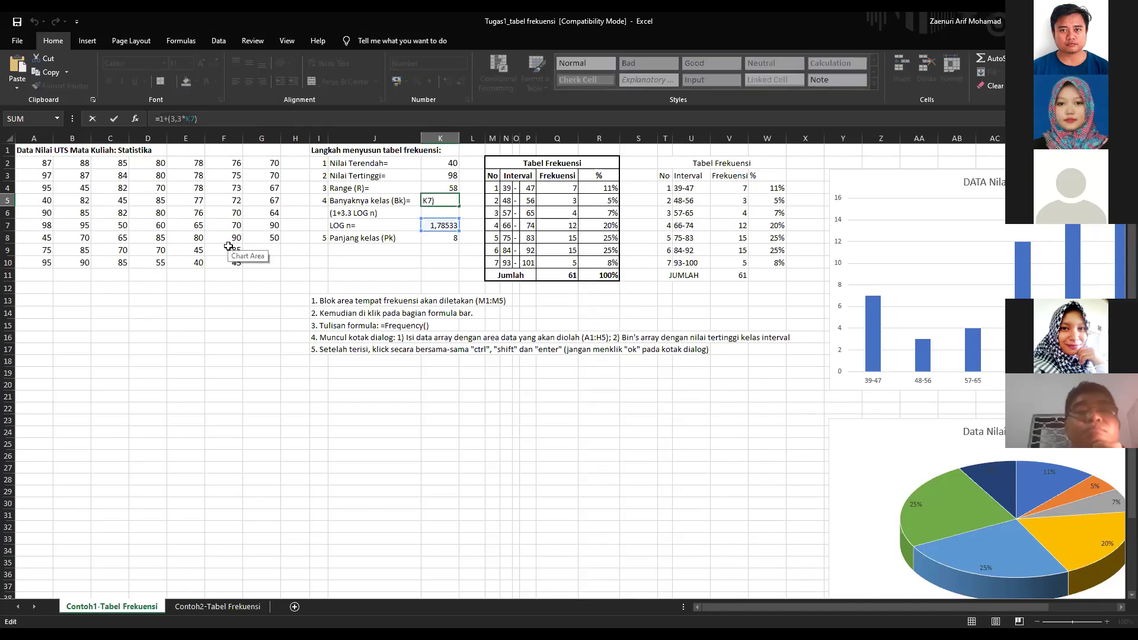
key(BackSpace)
key(BackSpace)
key(BackSpace)
key(BackSpace)
key(BackSpace)
key(BackSpace)
key(BackSpace)
key(BackSpace)
key(BackSpace)
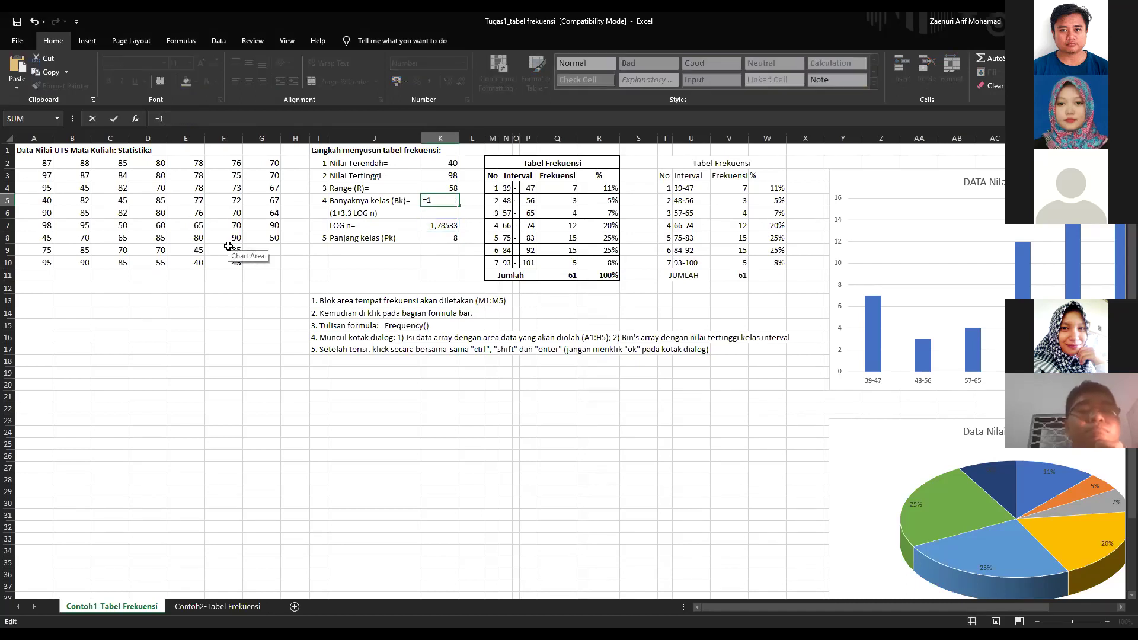
text(+(3,3)
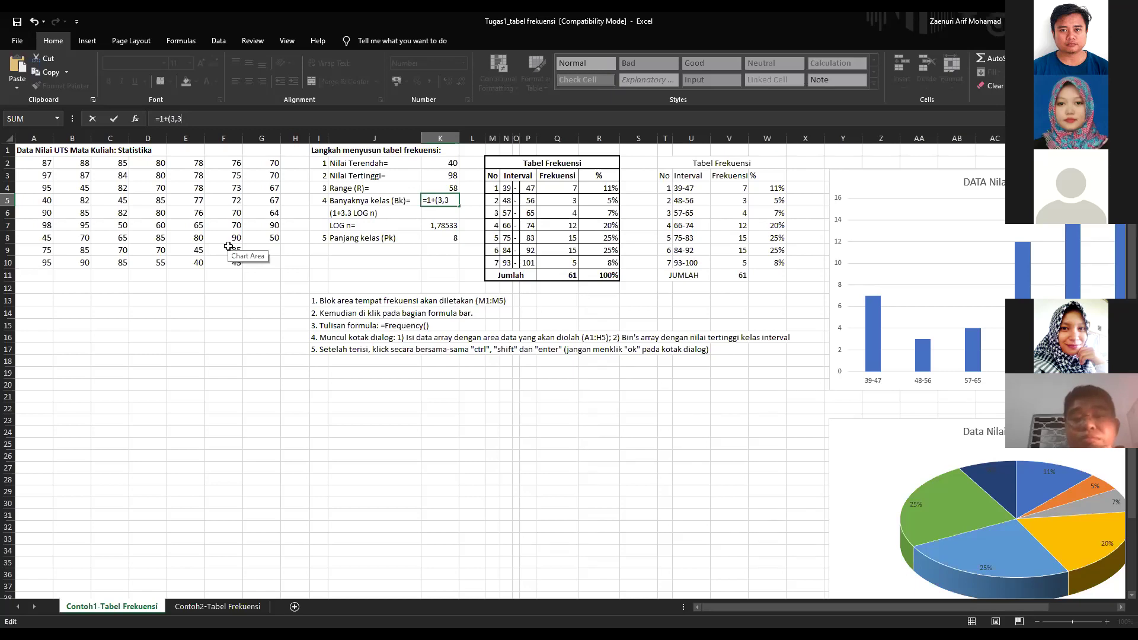
text(*)
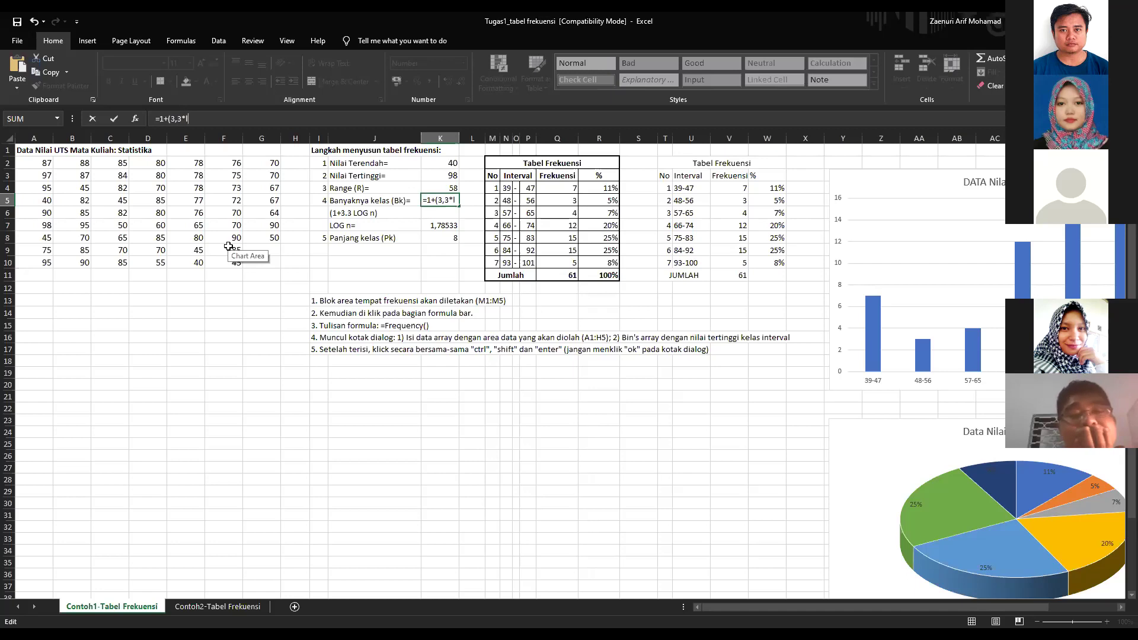
text(log)
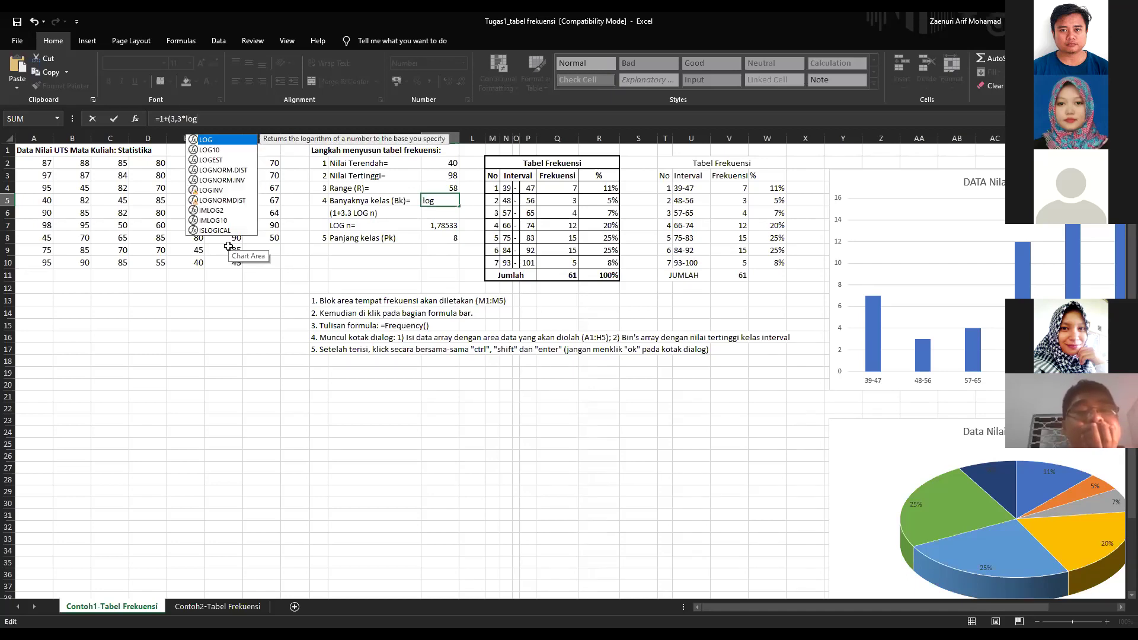
text(()
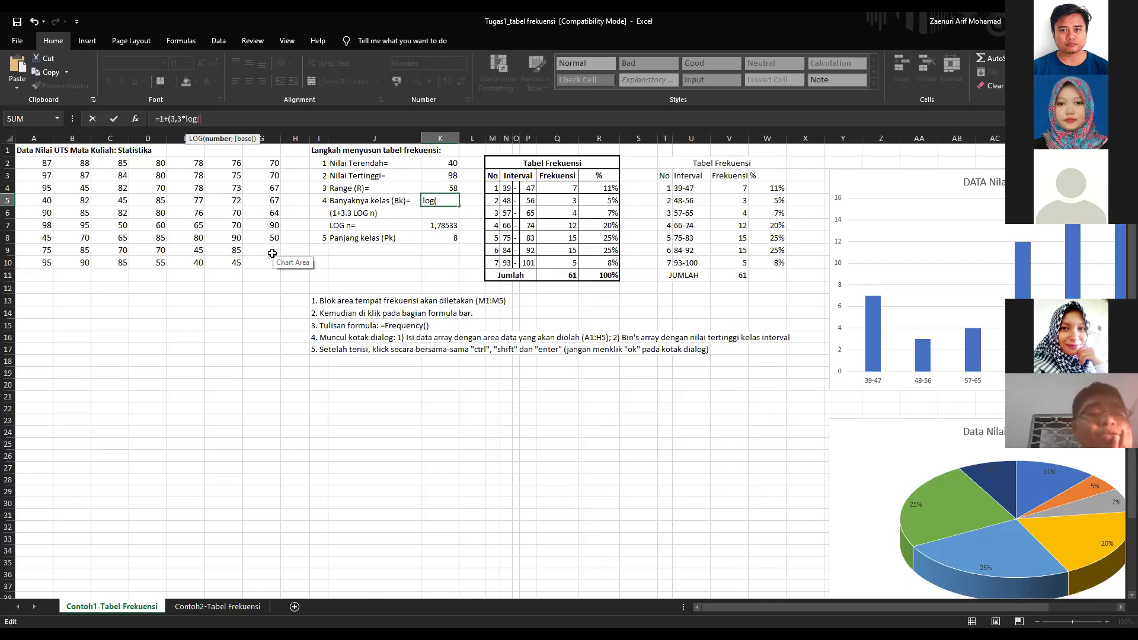
text(61)
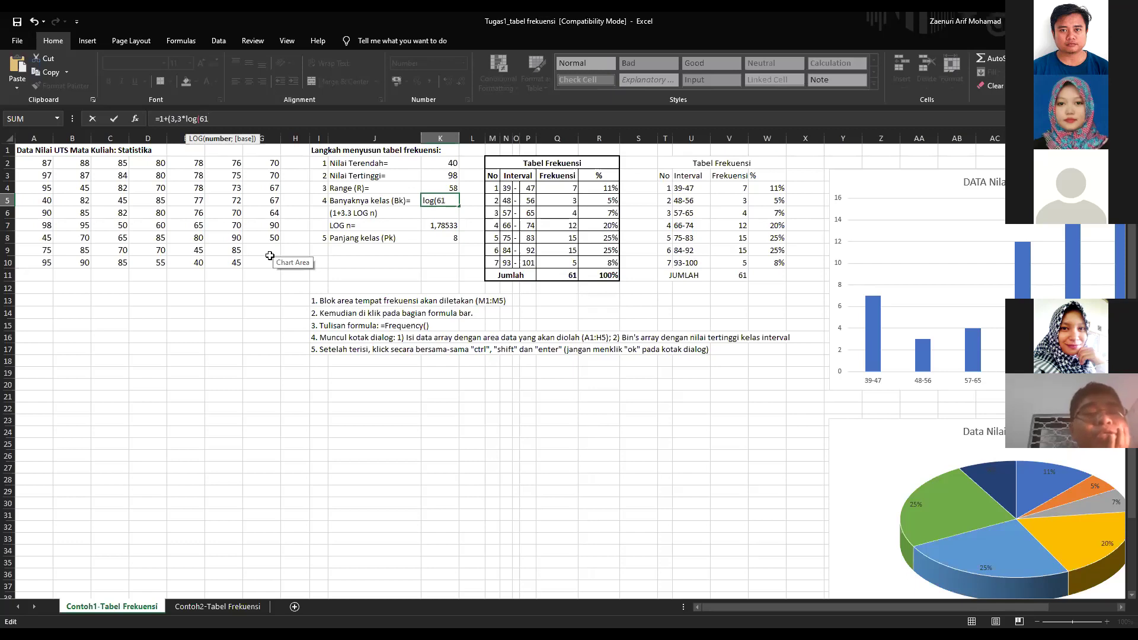
text())
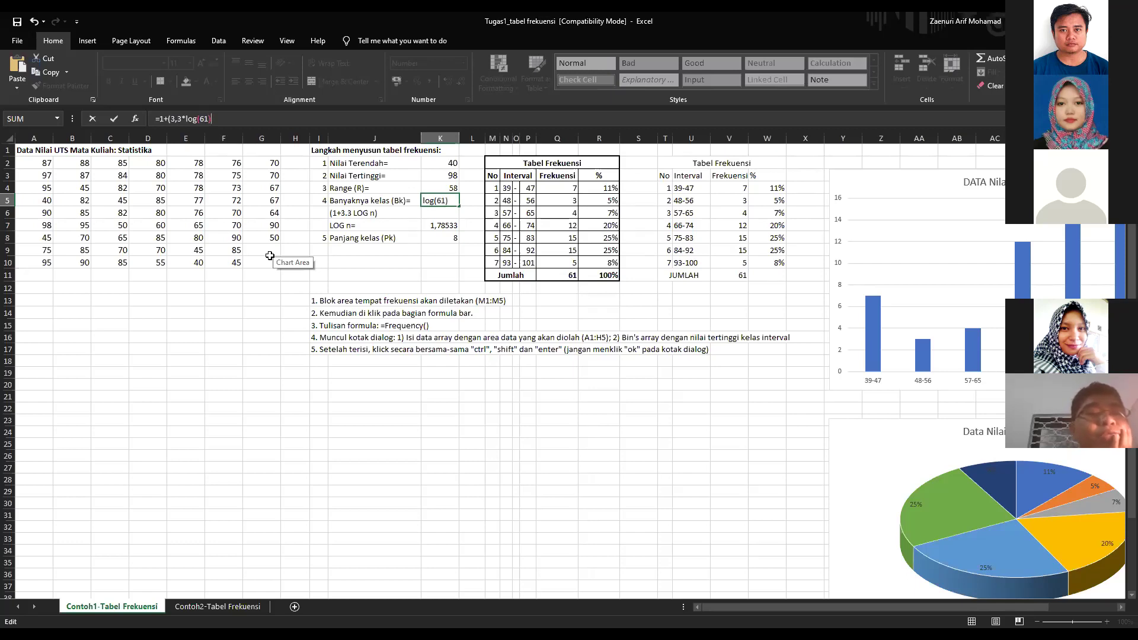
text())
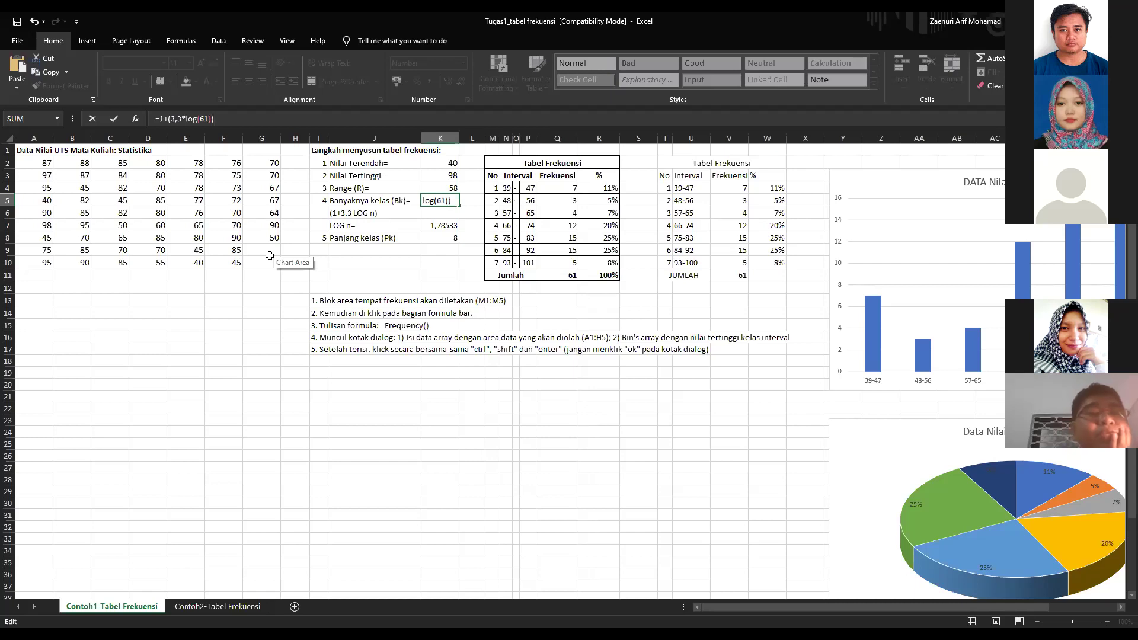
key(Return)
key(Up)
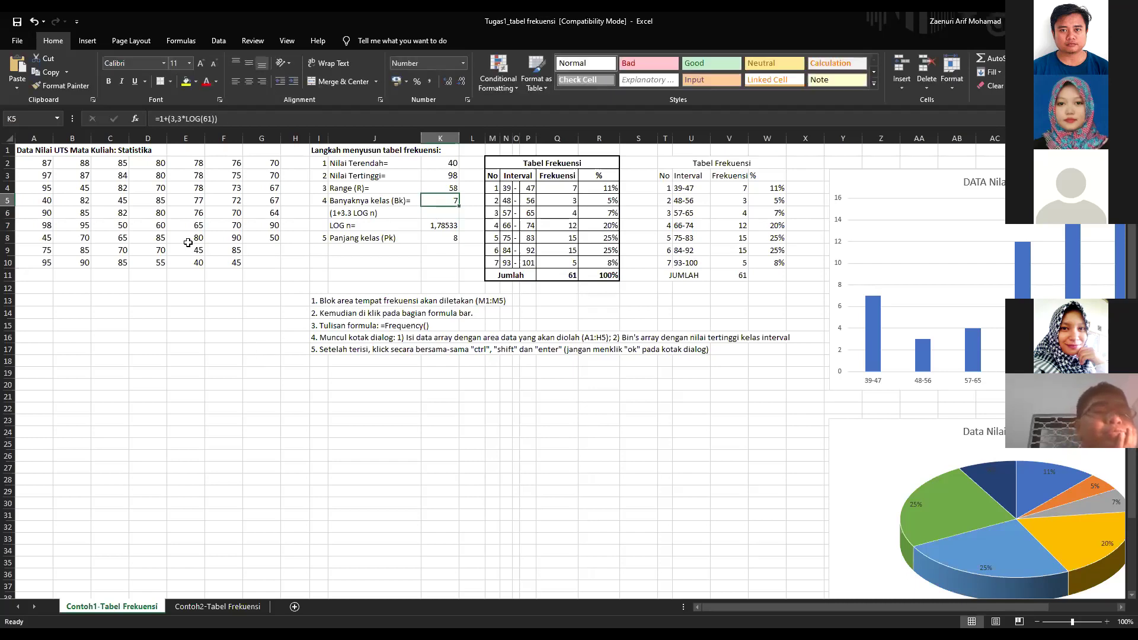
drag(36, 165, 254, 262)
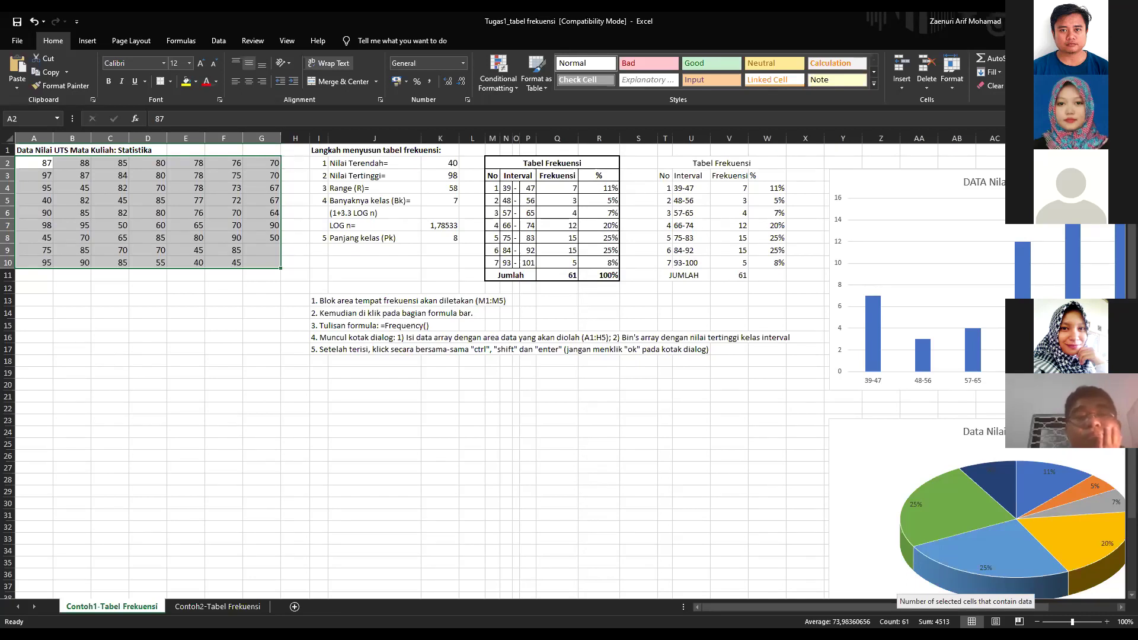
- Format K5 as Number with 0 decimal places
click(442, 197)
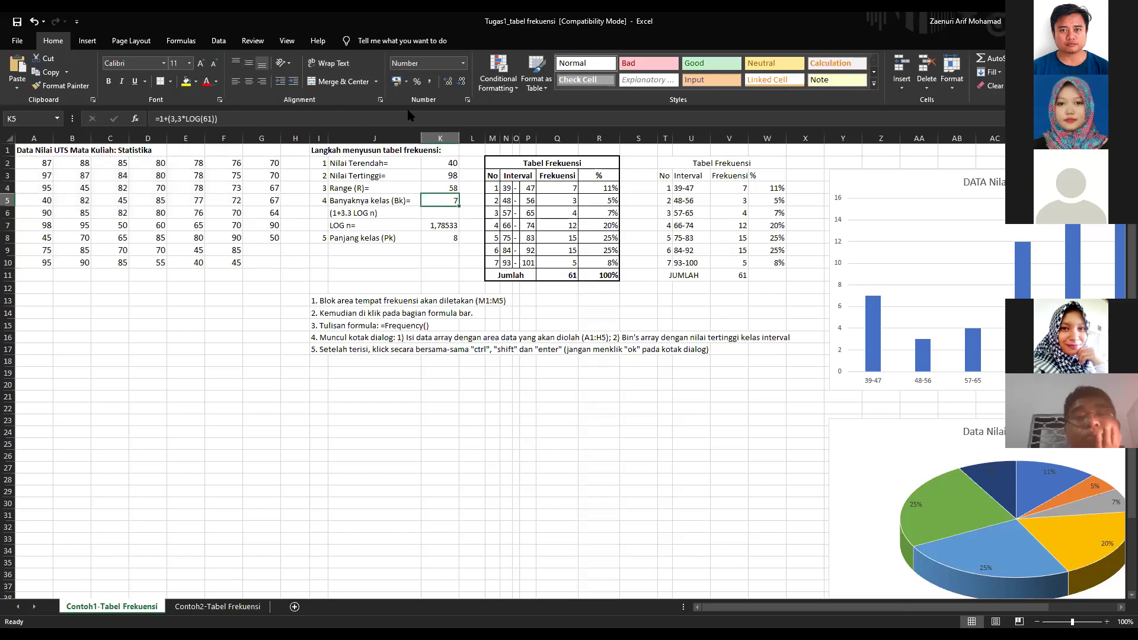
right_click(432, 199)
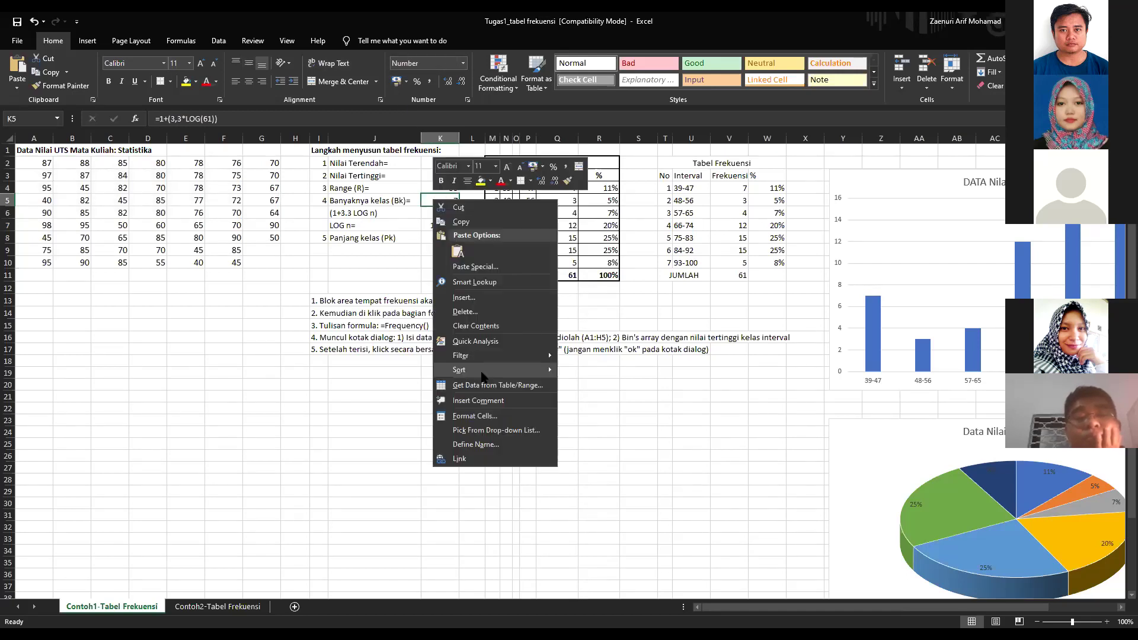
click(465, 417)
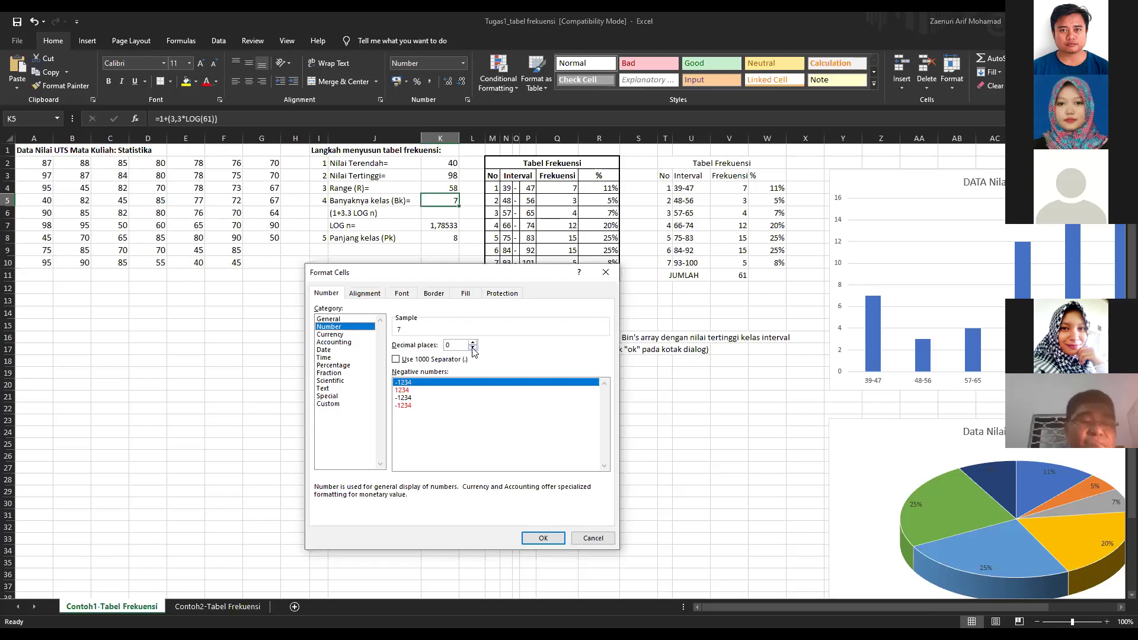
click(543, 538)
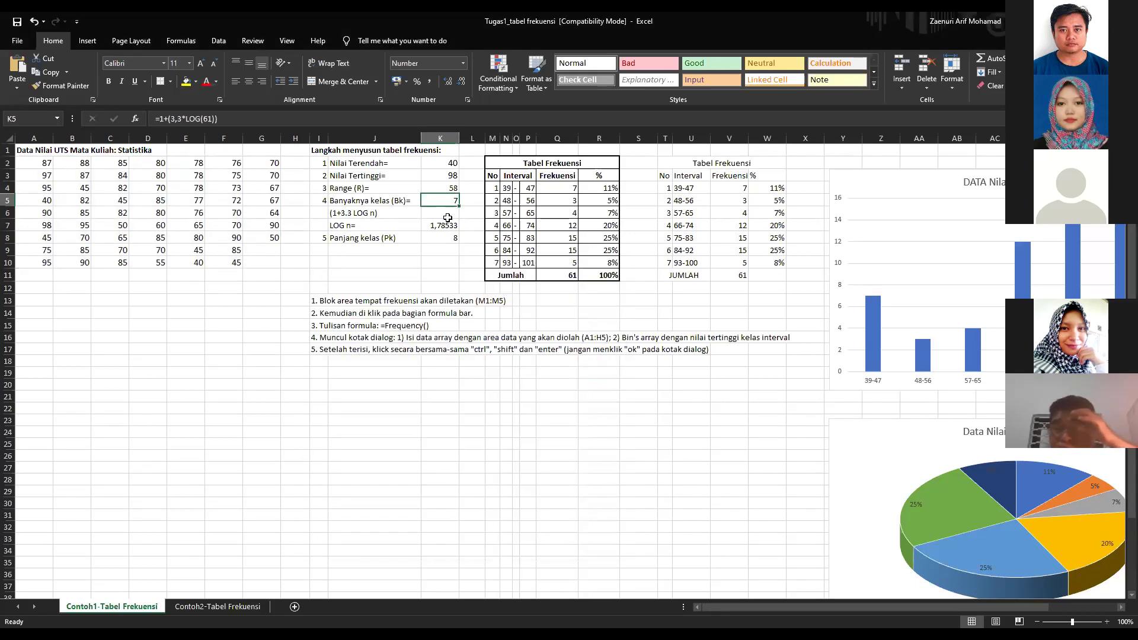
- Compare the LOG n formula in K7 with the K5 formula, and relate K5 to the class numbers in M4:M10
click(446, 212)
click(446, 223)
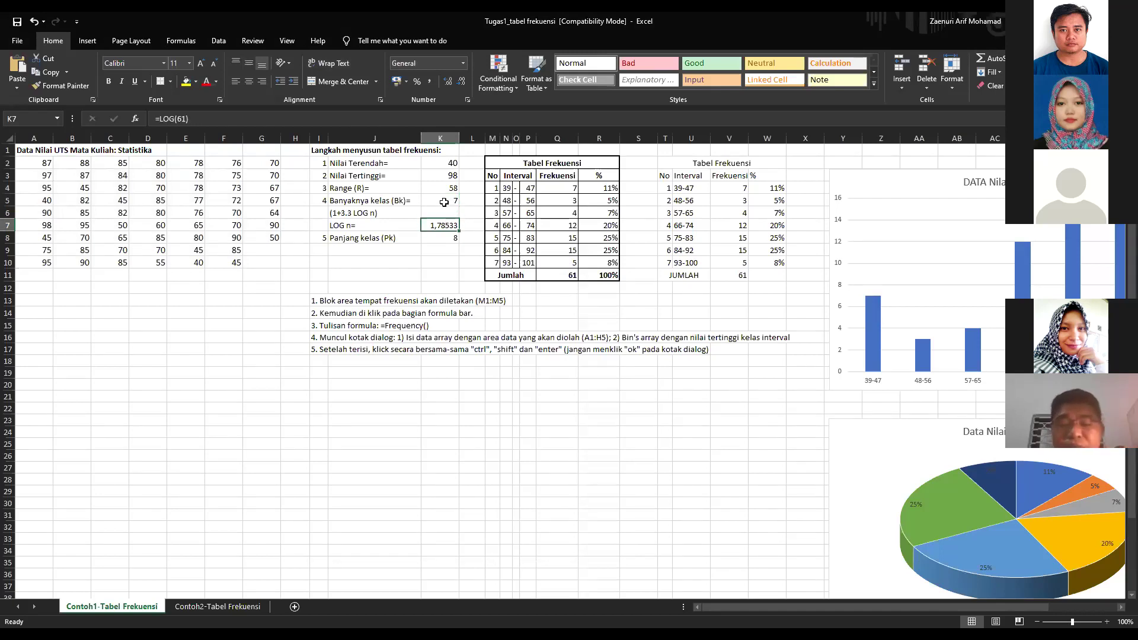
click(444, 202)
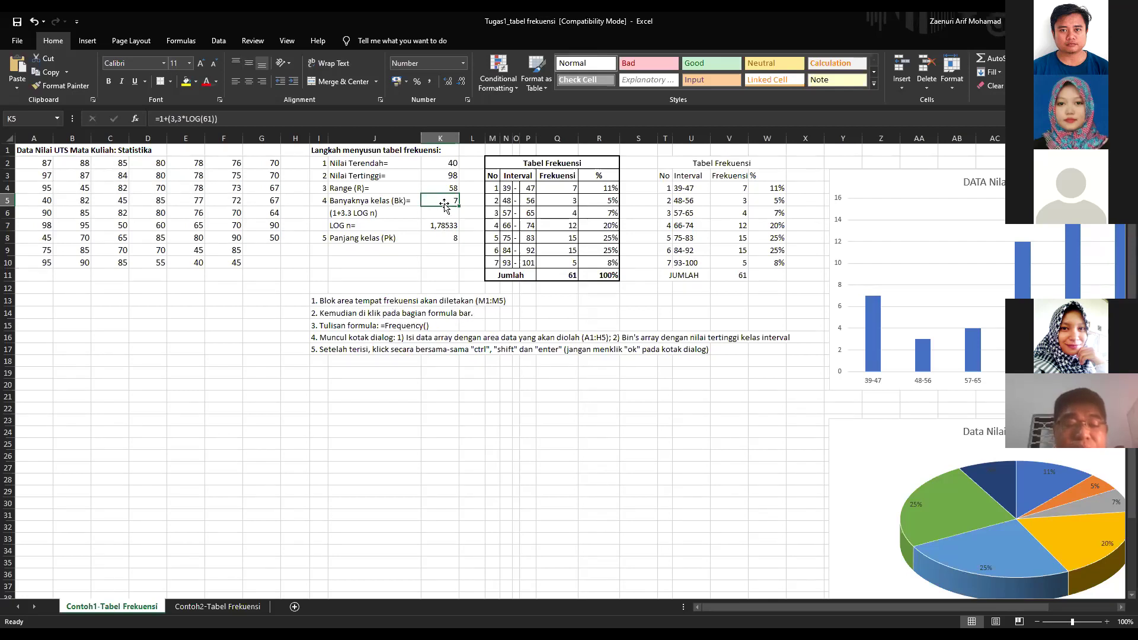
drag(493, 188, 493, 249)
drag(492, 211, 493, 263)
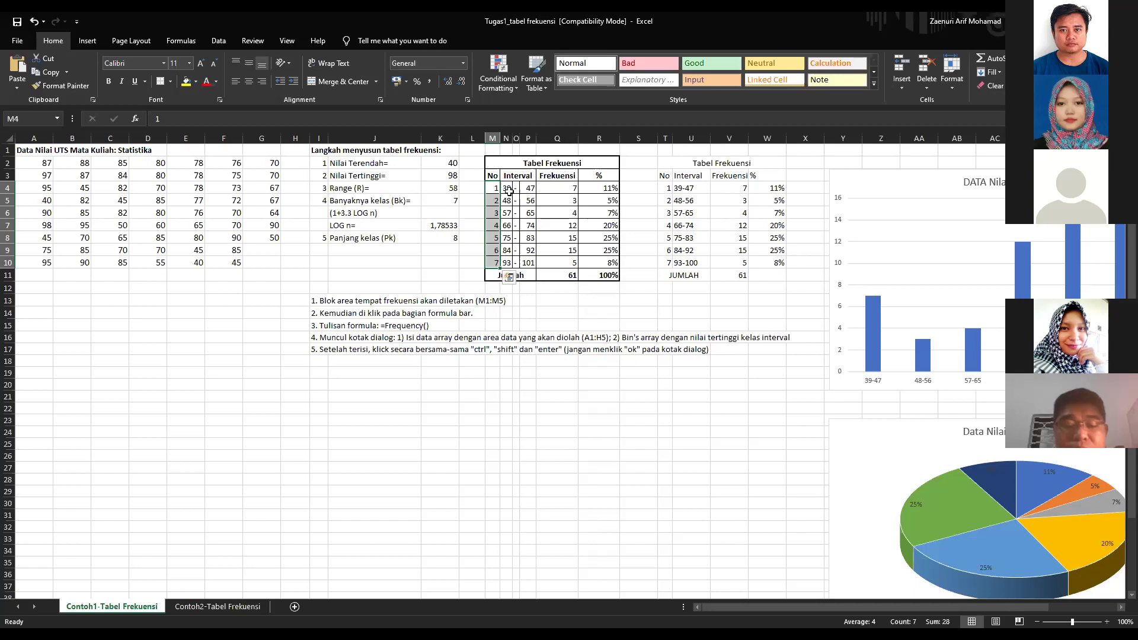
click(424, 201)
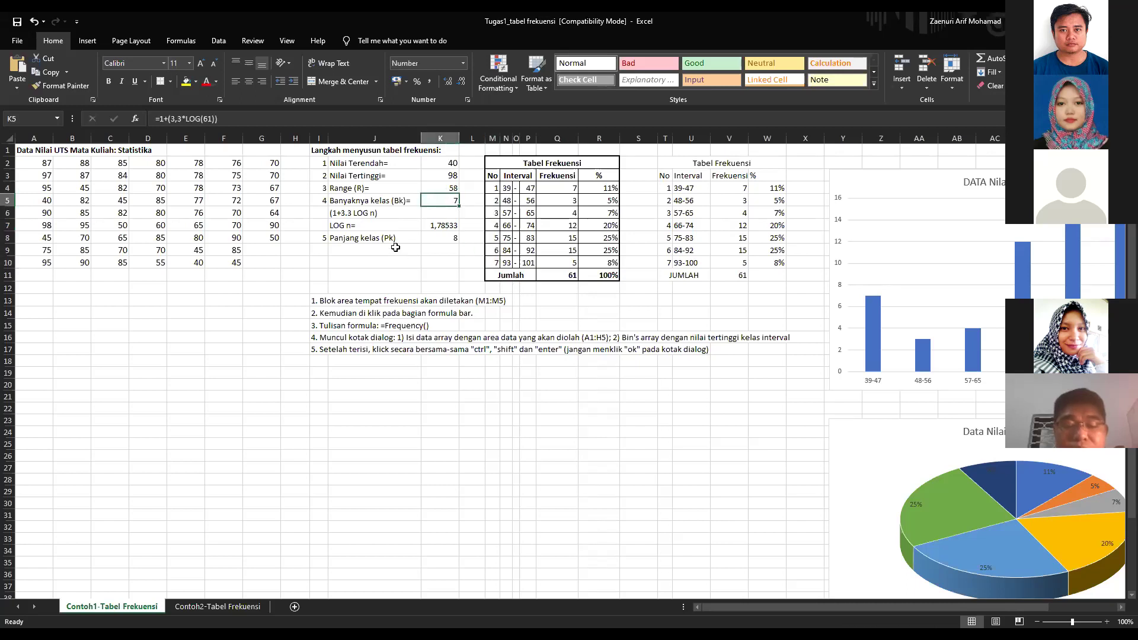
- Trace how the LOG n row in J7:K7 fits the (1+3.3 LOG n) rule in J6 and the K5 formula
click(383, 205)
click(403, 214)
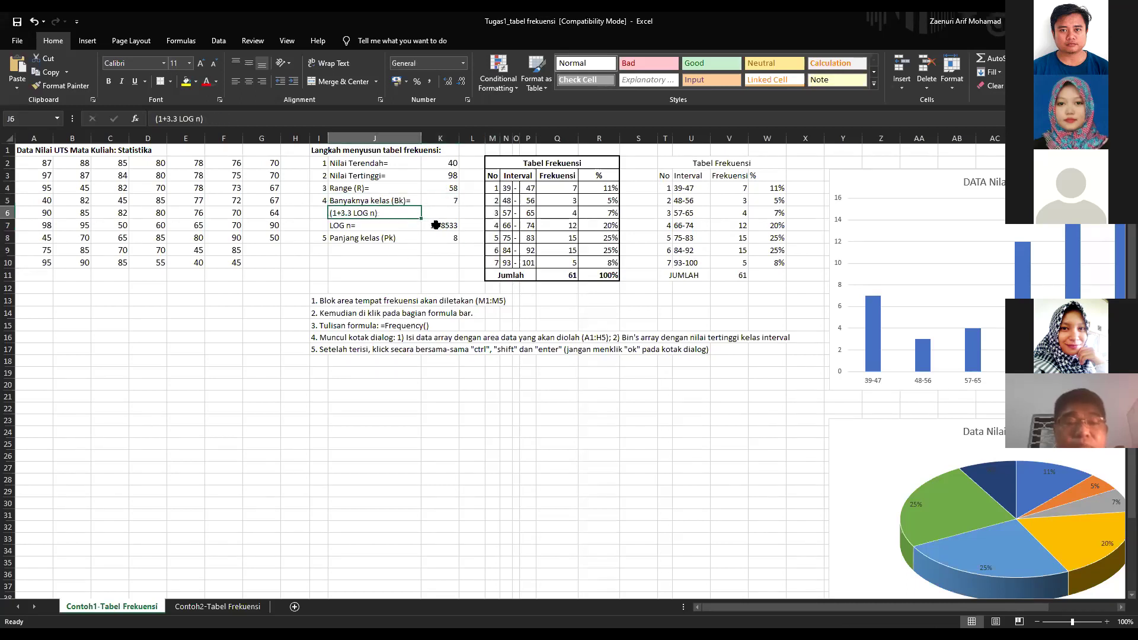
click(438, 225)
drag(438, 225, 367, 226)
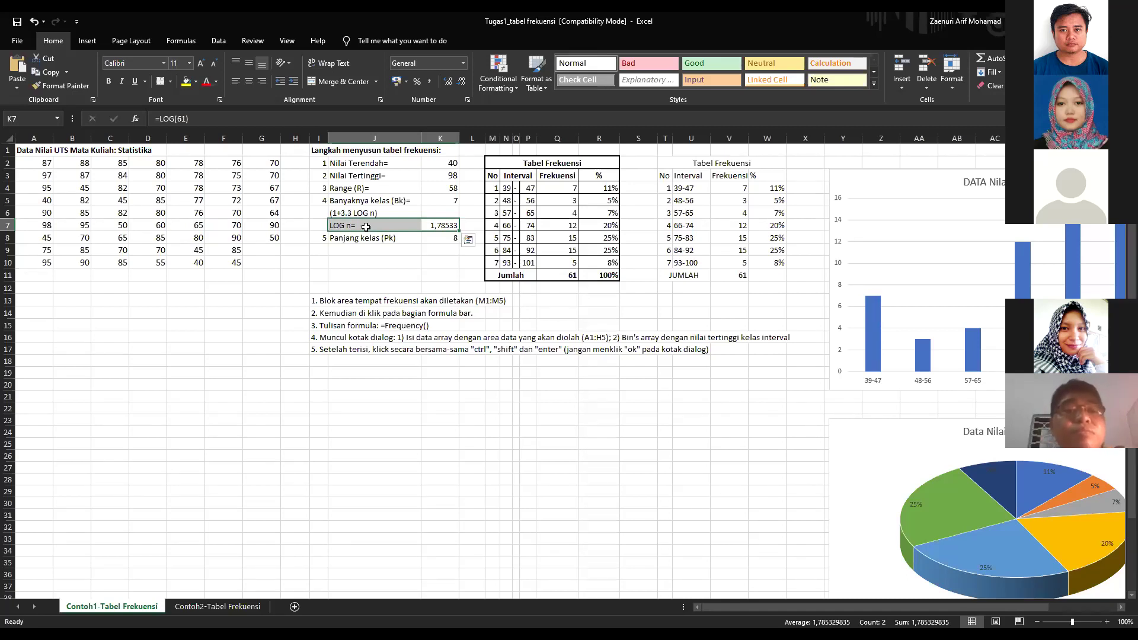
click(367, 226)
click(430, 224)
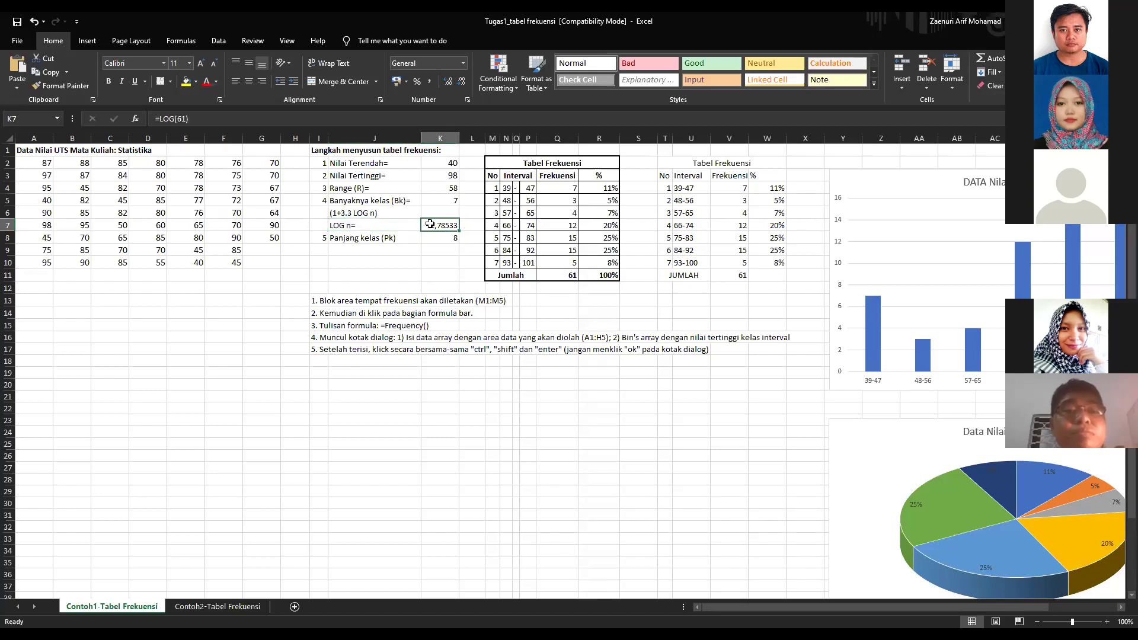
click(439, 201)
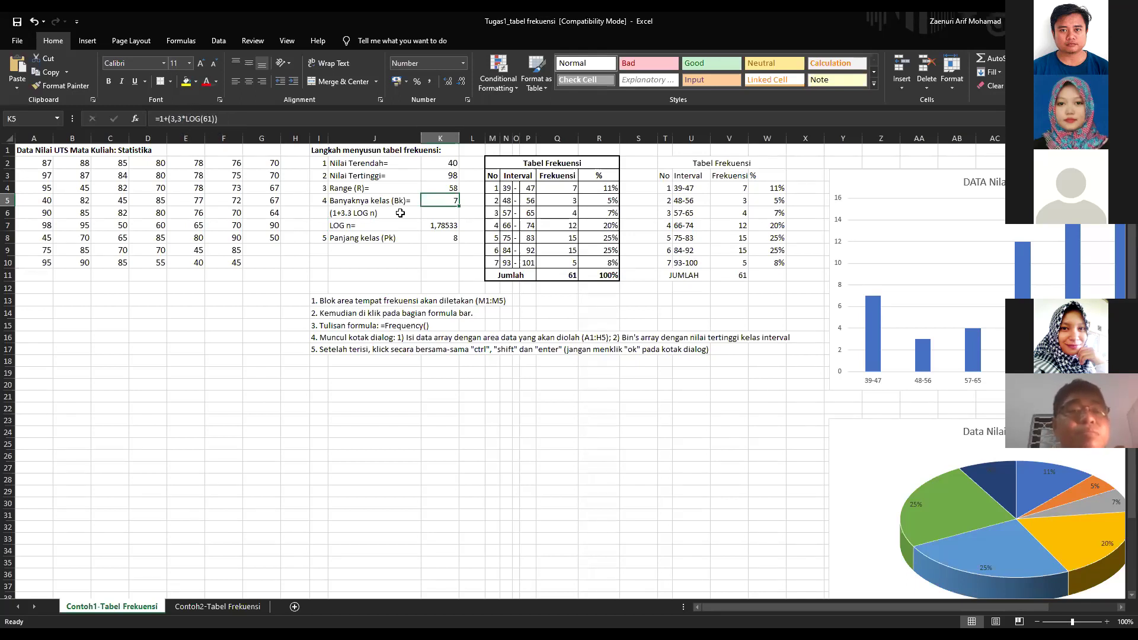
click(430, 227)
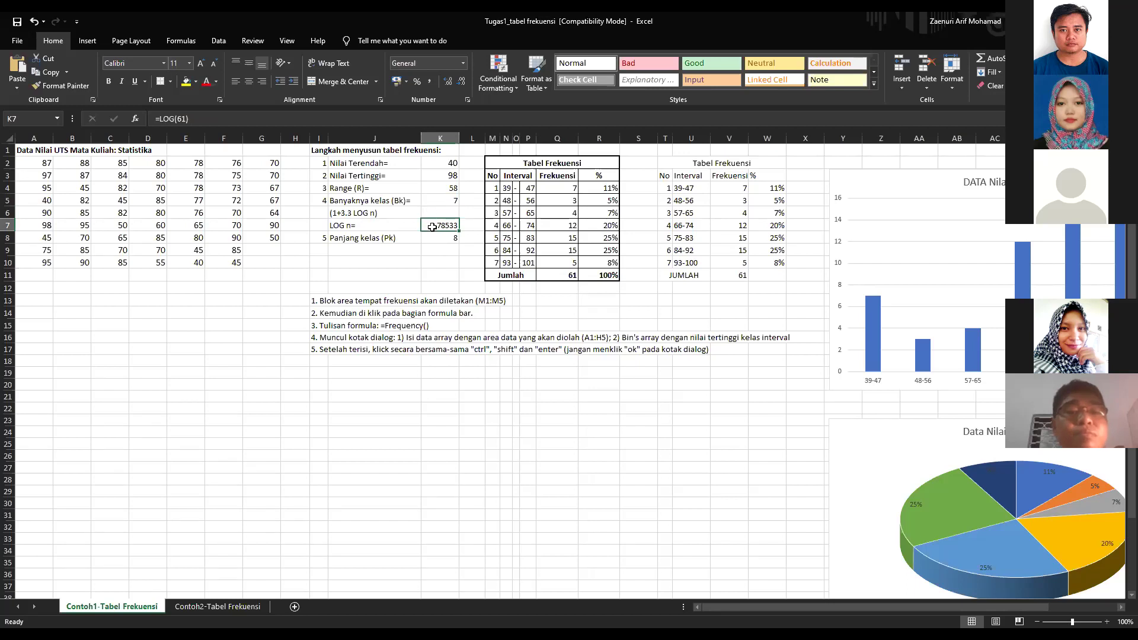
drag(330, 225, 430, 223)
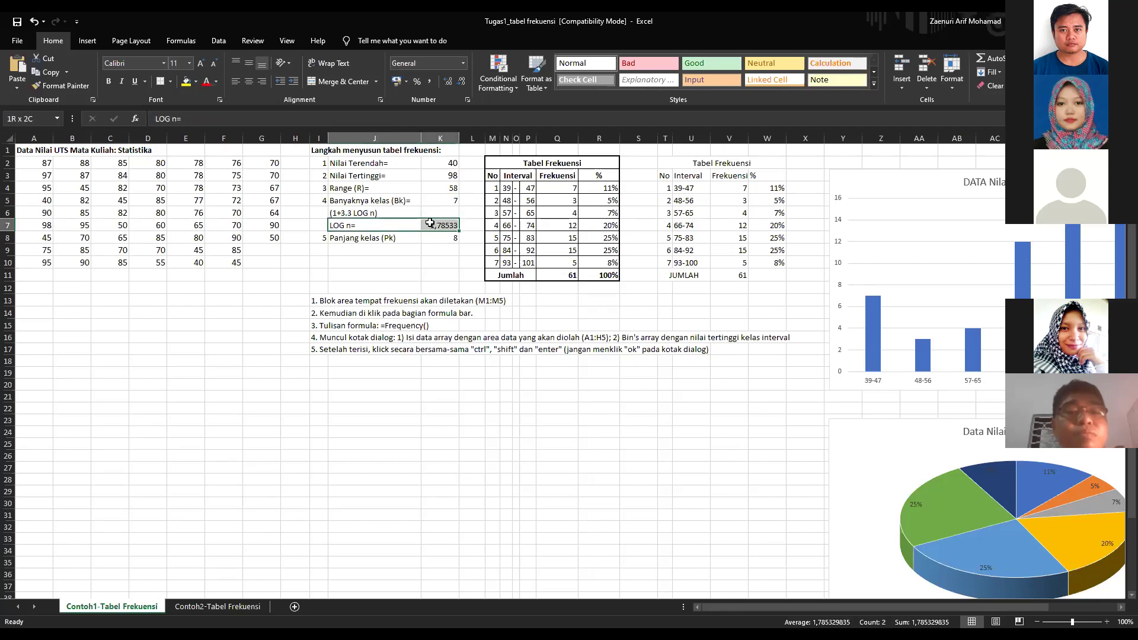
click(439, 225)
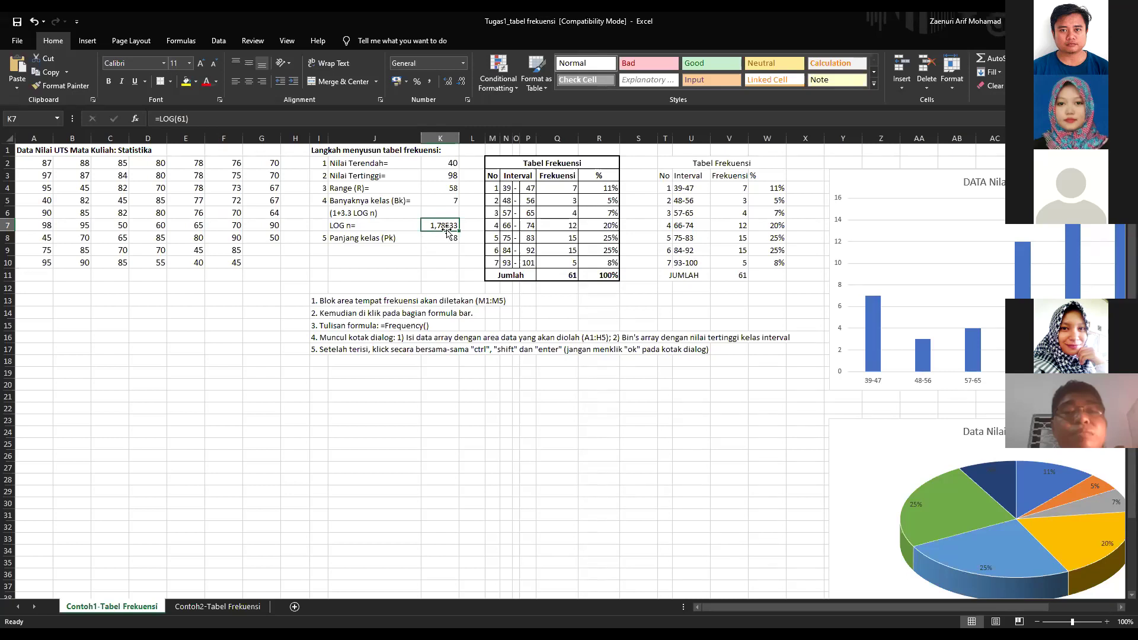
- Examine the Panjang kelas (Pk) row in J8:K8 and the class length formula in K8
click(364, 231)
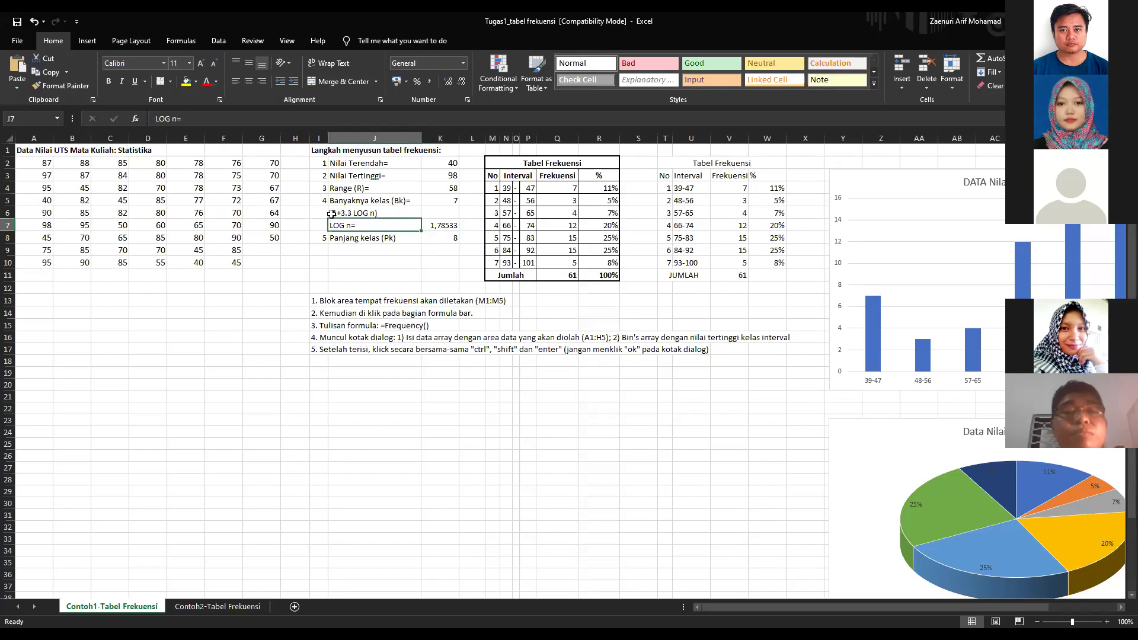
click(341, 241)
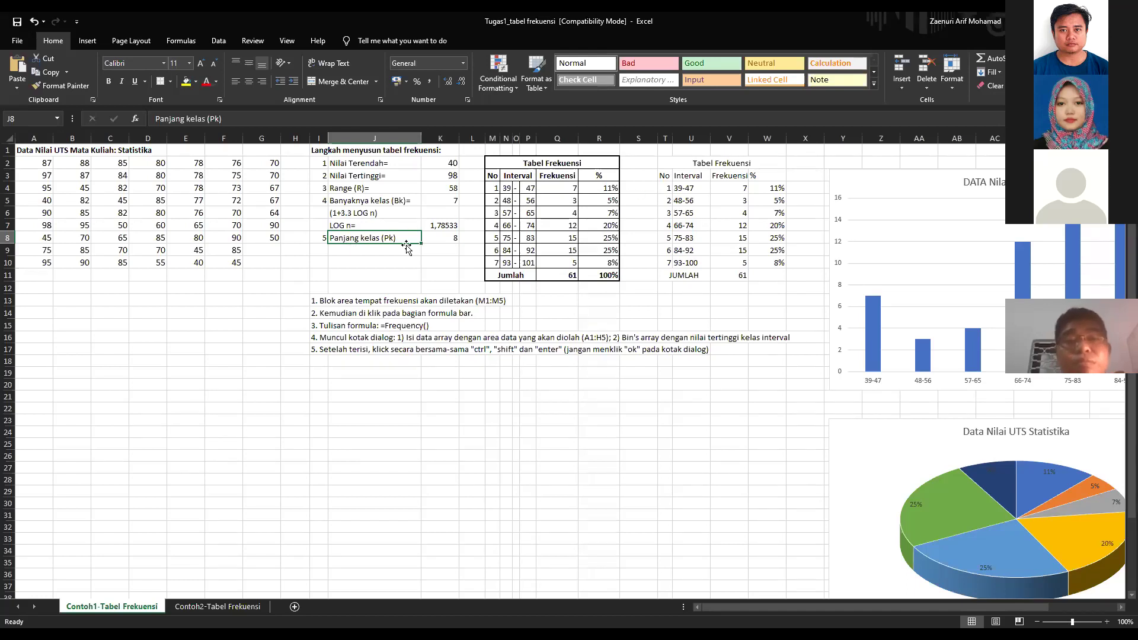
click(447, 237)
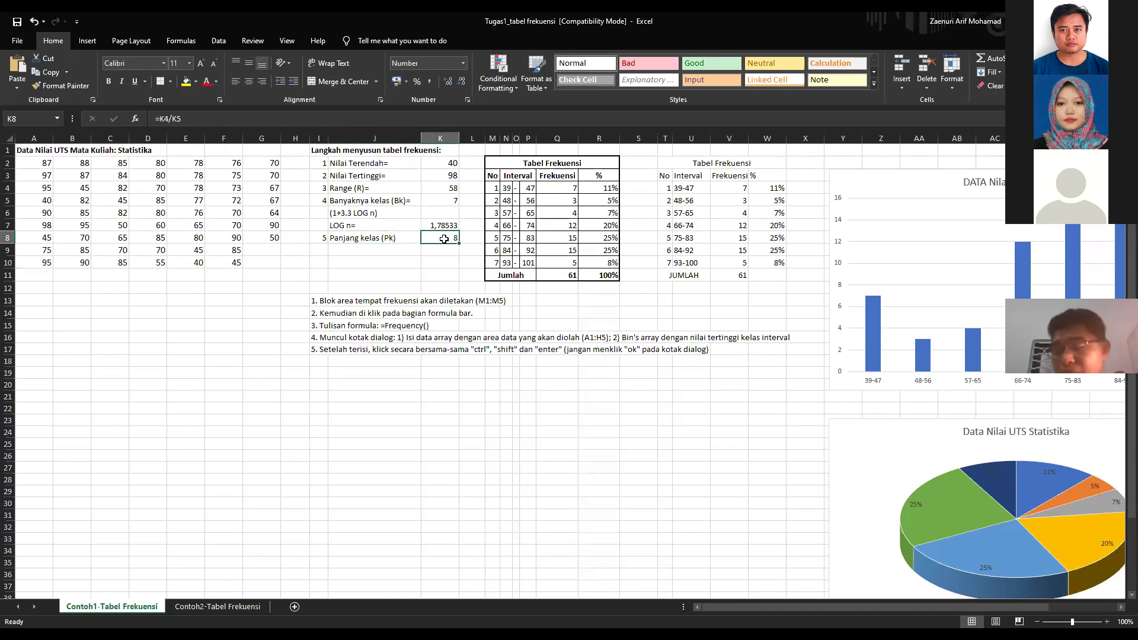
click(393, 246)
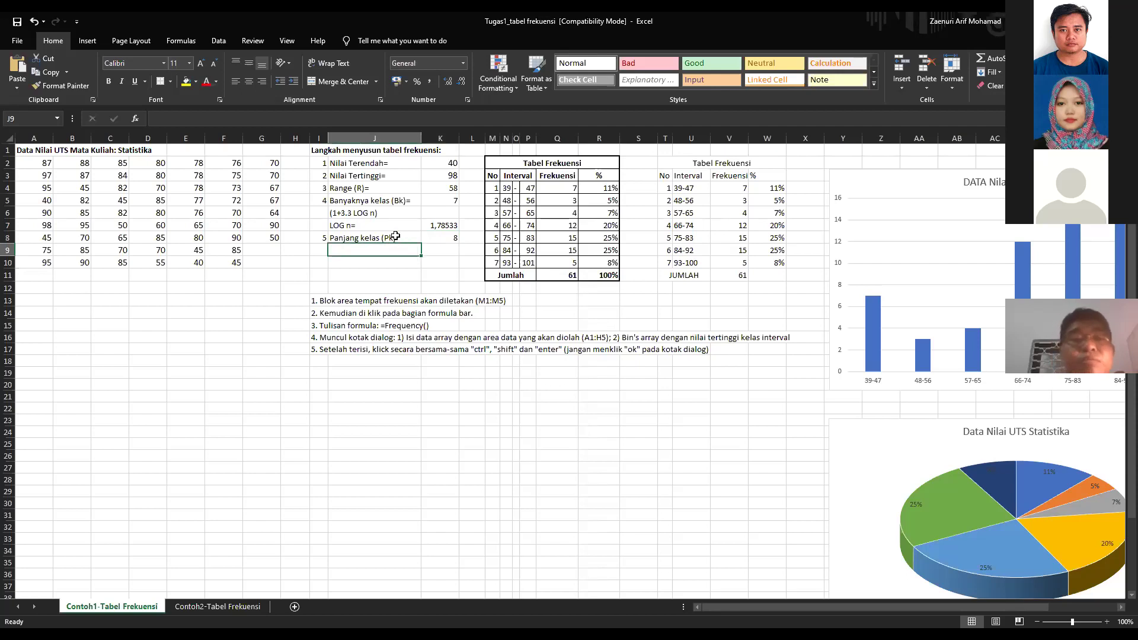
click(437, 237)
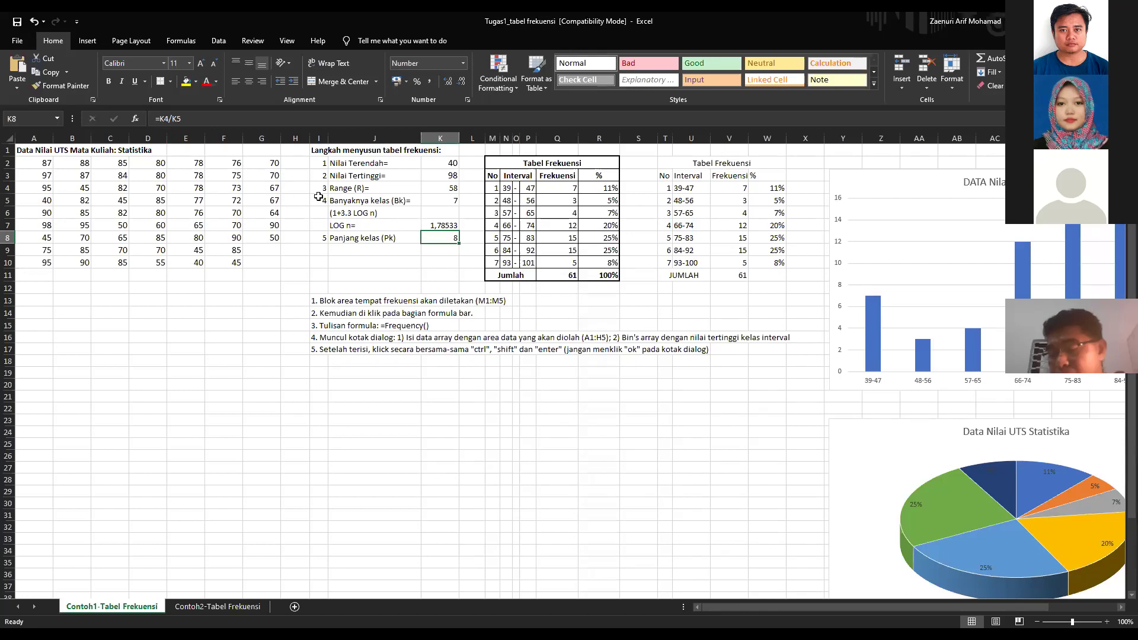
- Trace the Panjang kelas formula =K4/K5 in K8 back to the Range in K4 and the Banyaknya kelas in K5
click(435, 203)
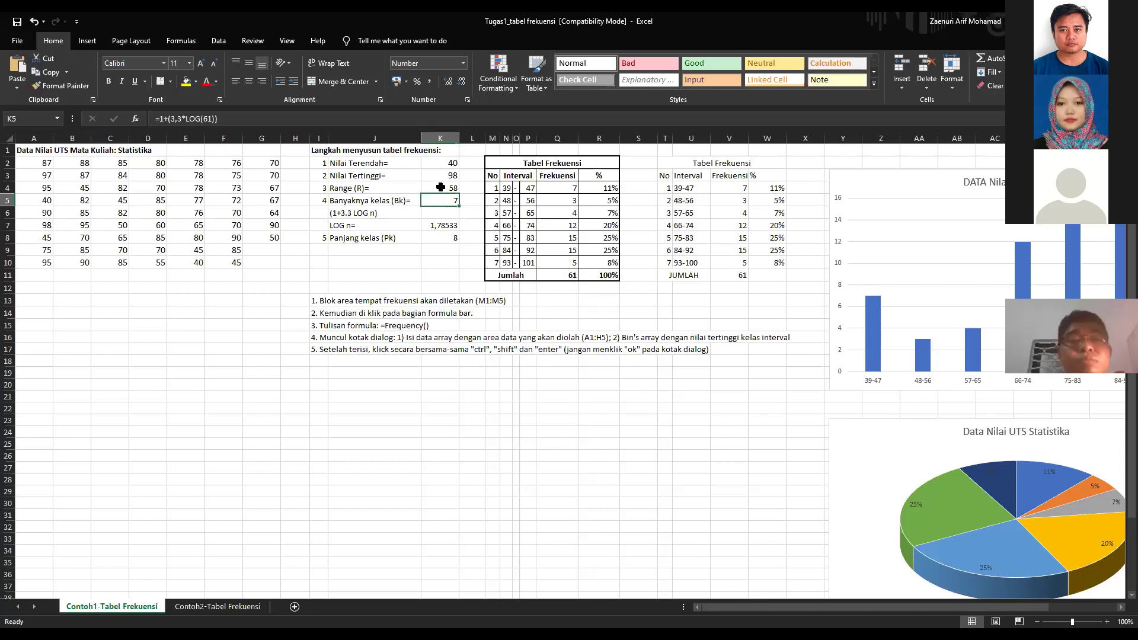
click(440, 187)
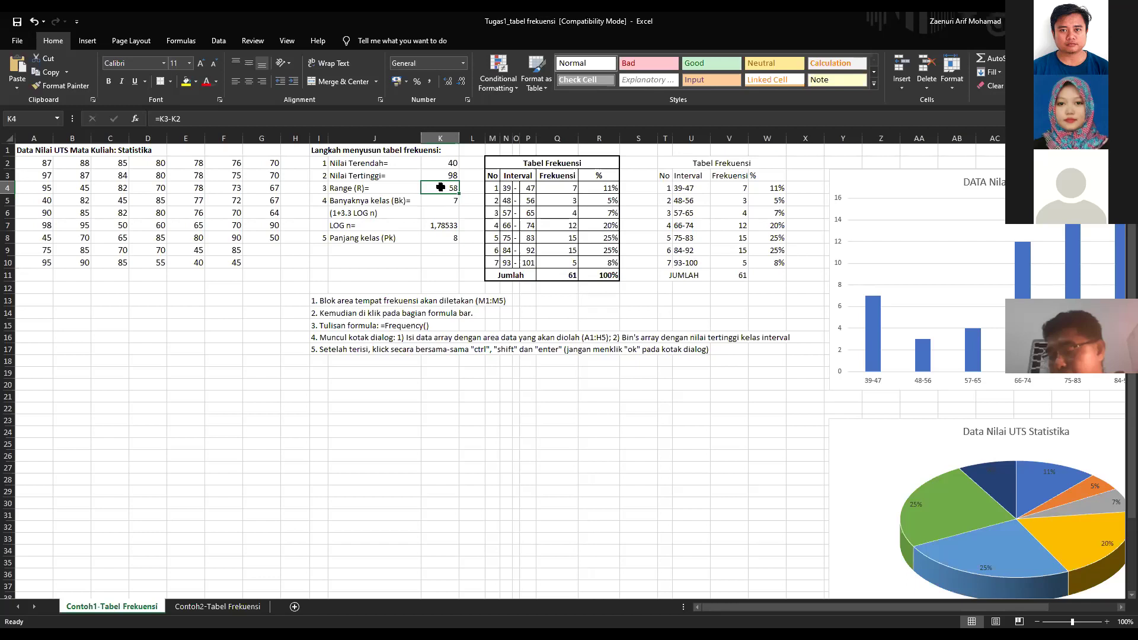
click(437, 201)
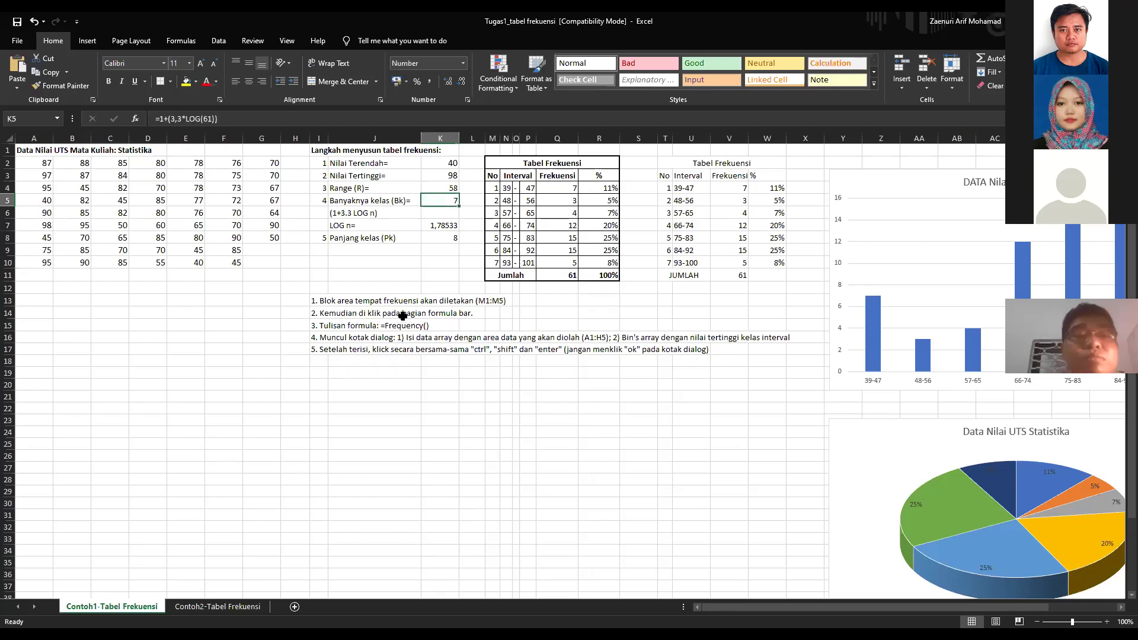
click(432, 240)
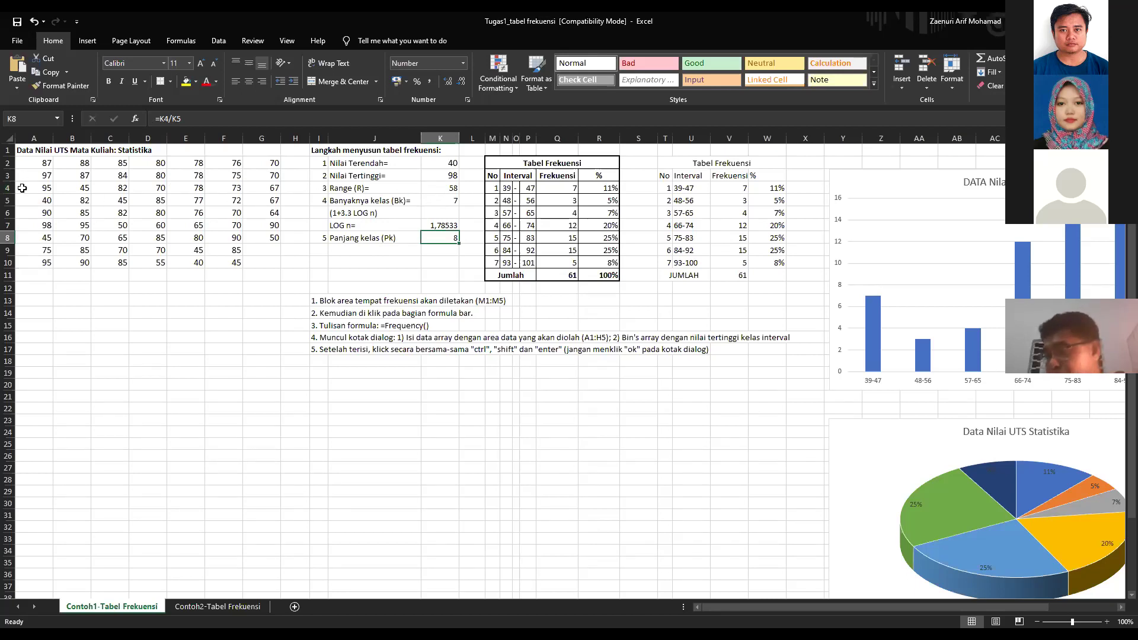
click(431, 196)
click(431, 189)
click(441, 226)
click(441, 243)
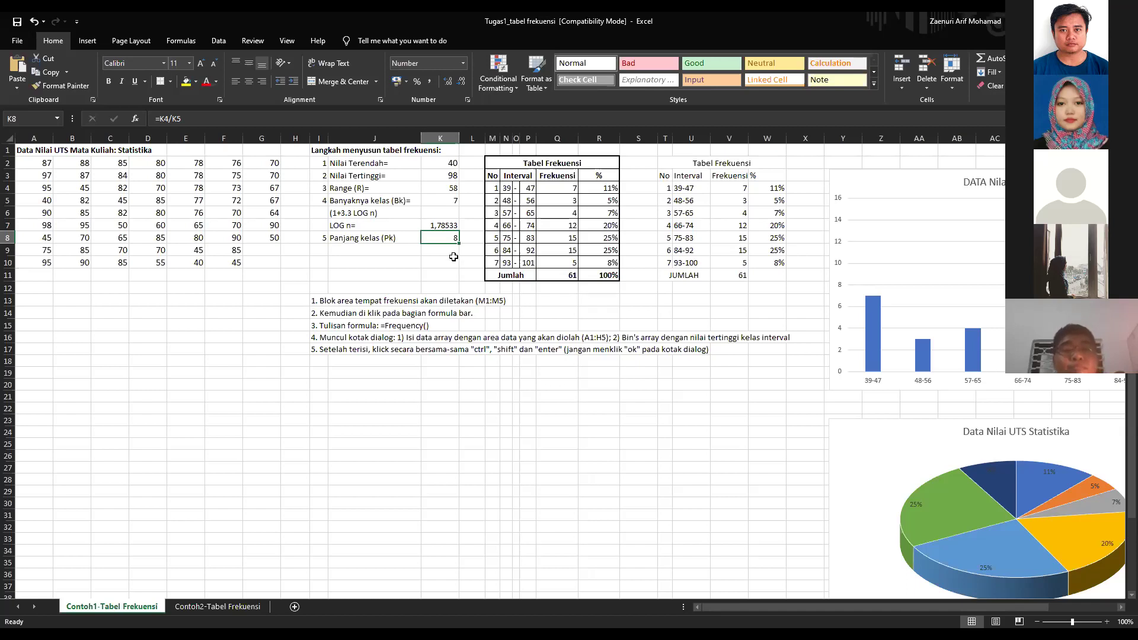
- Compare the (1+3.3 LOG n) rule in J6 and the LOG n row in J7:K7 with the LOG part of the K5 formula
click(367, 212)
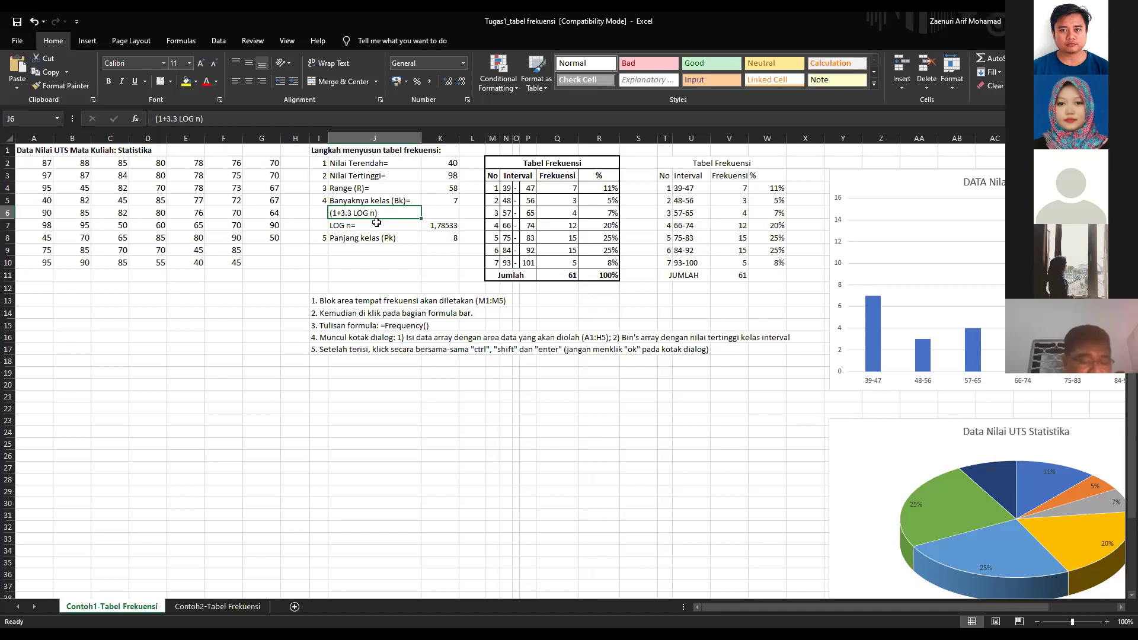
click(367, 227)
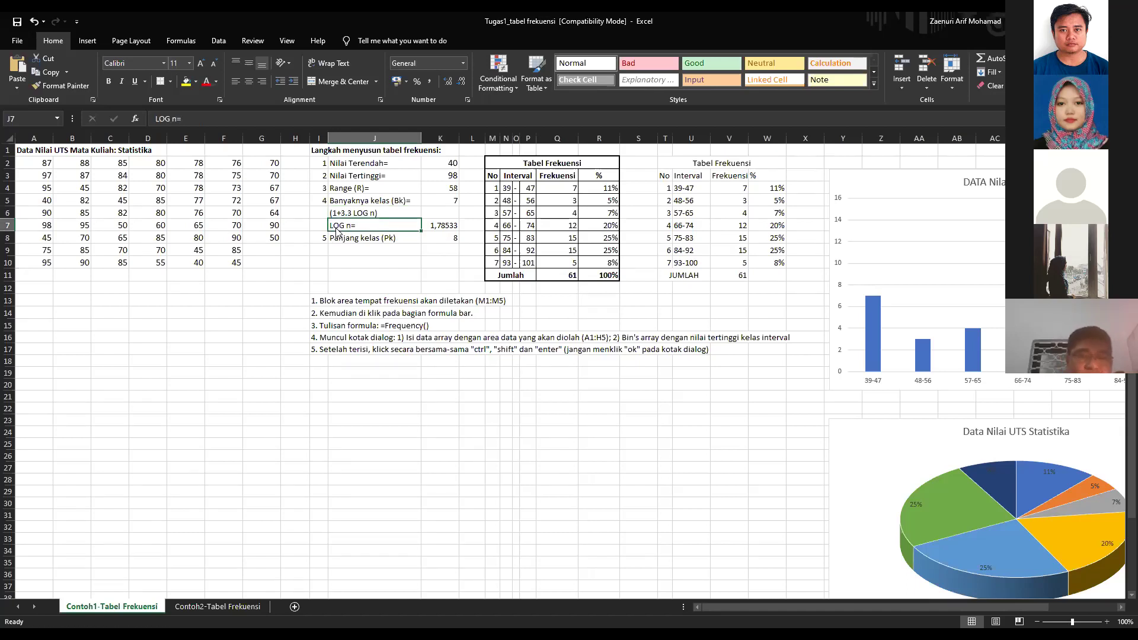
drag(317, 228, 444, 225)
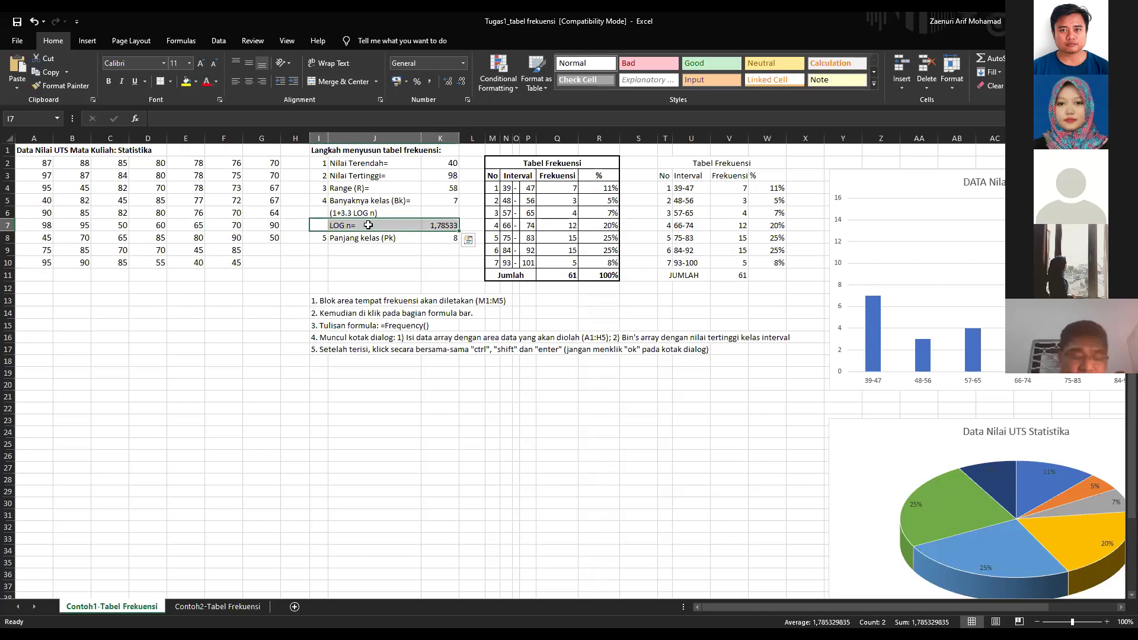
click(368, 225)
click(431, 224)
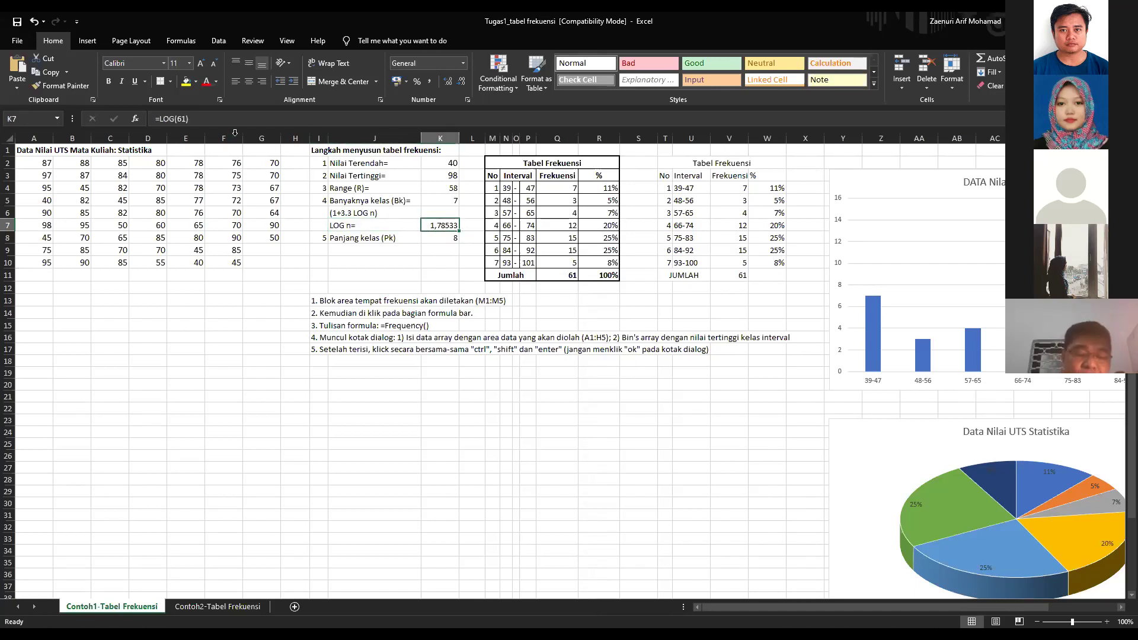
click(439, 201)
click(183, 118)
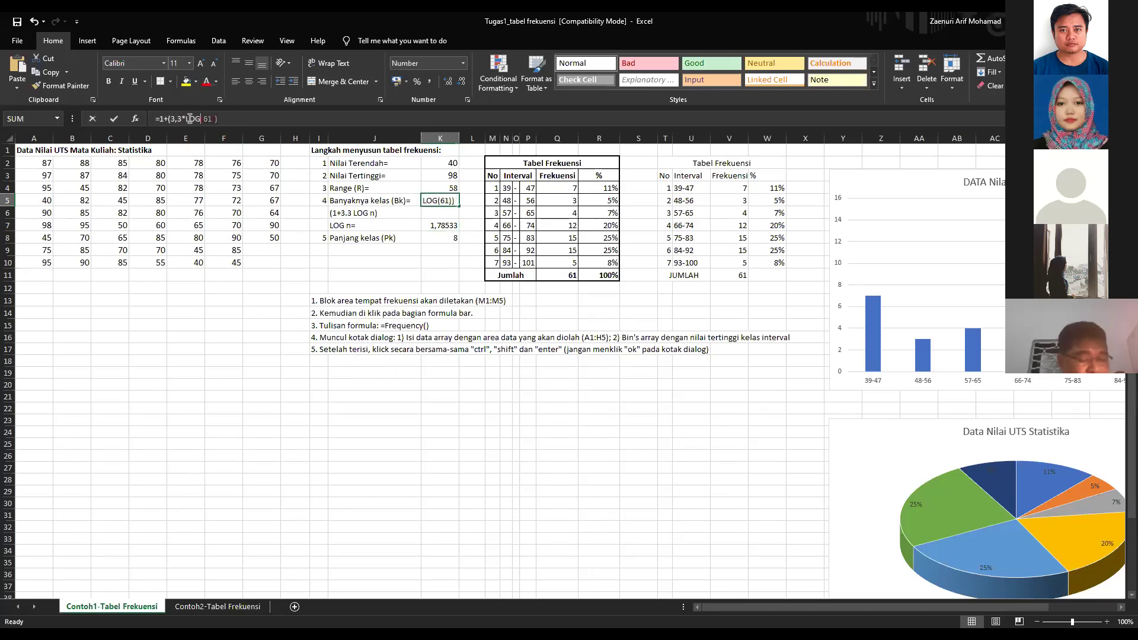
click(218, 118)
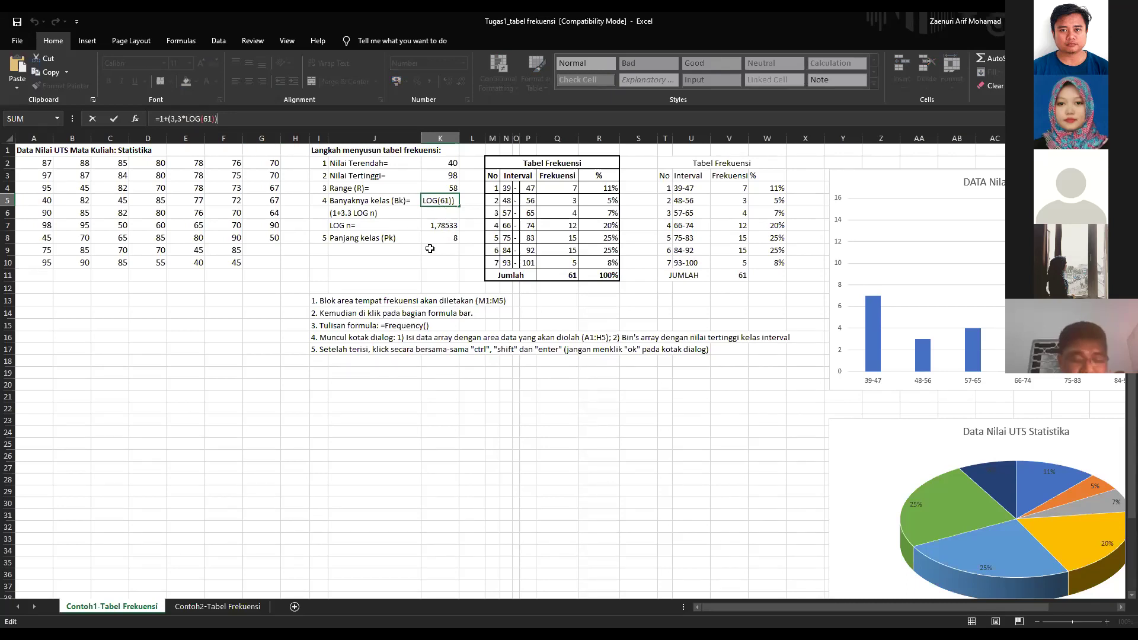
- Enter the formula =1+(3,3*K7) in K6, beside the (1+3.3 LOG n) label
click(434, 212)
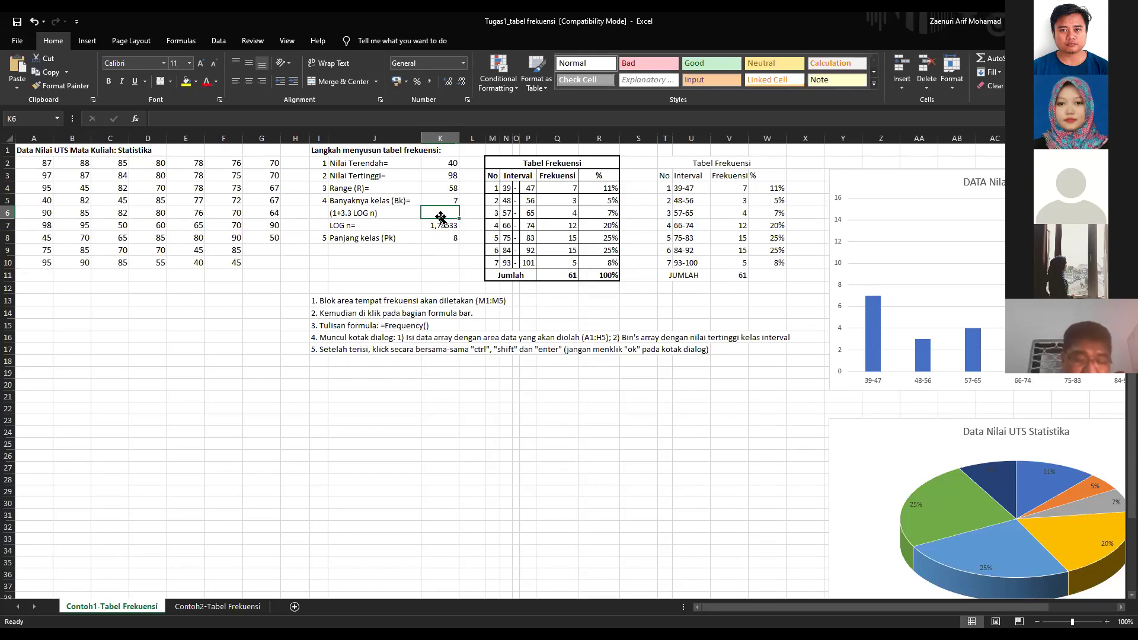
text(=1+)
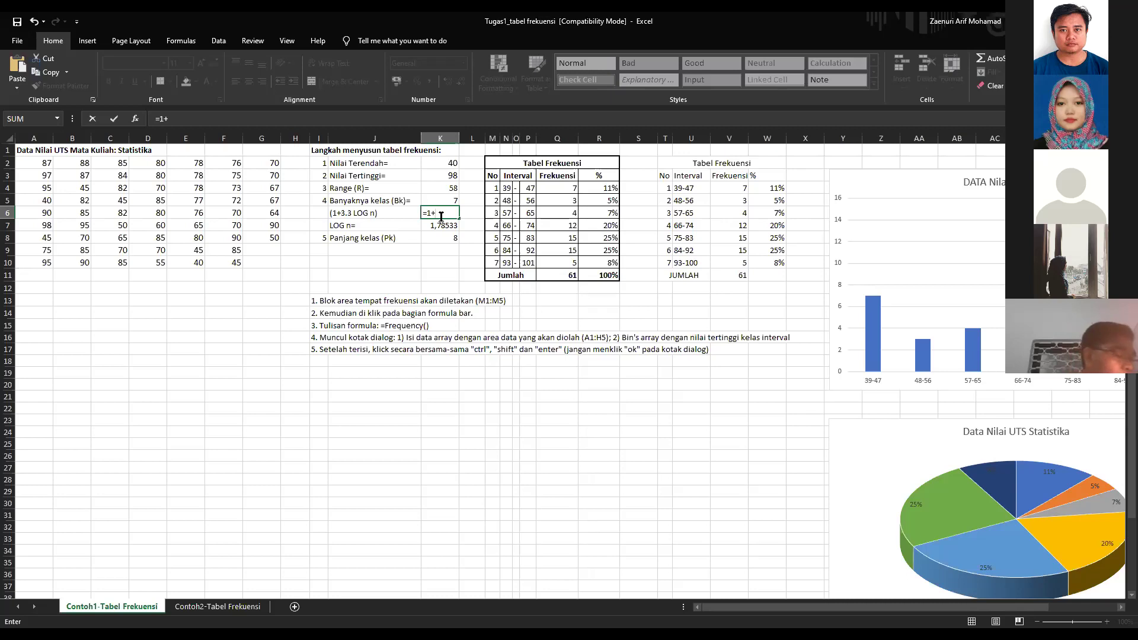
text((3)
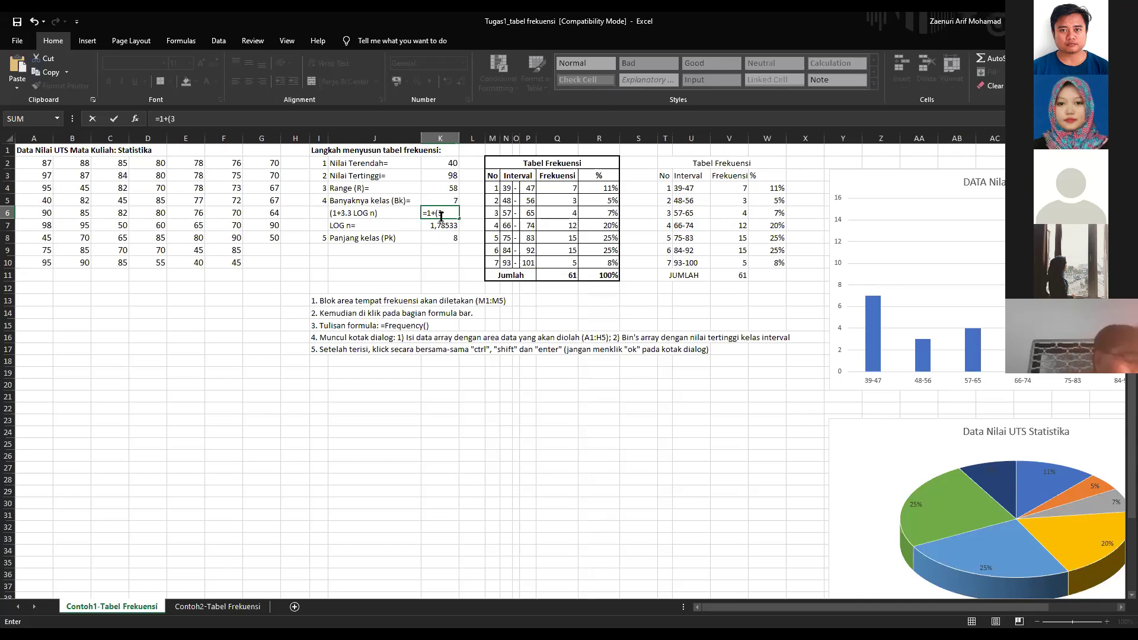
text(,3*)
click(435, 228)
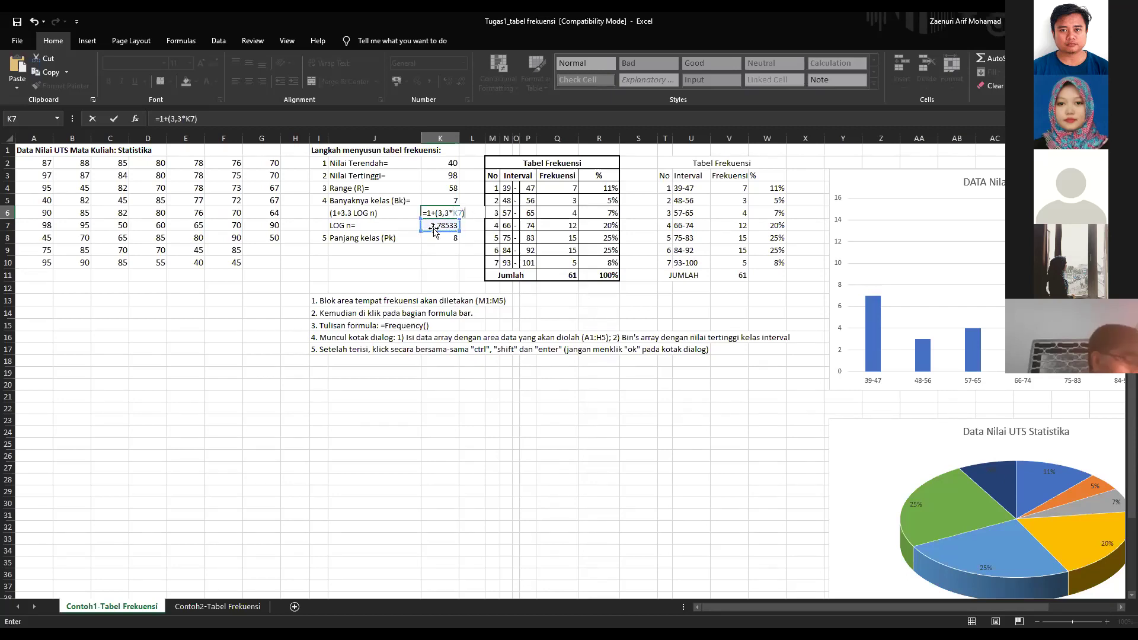
key(Return)
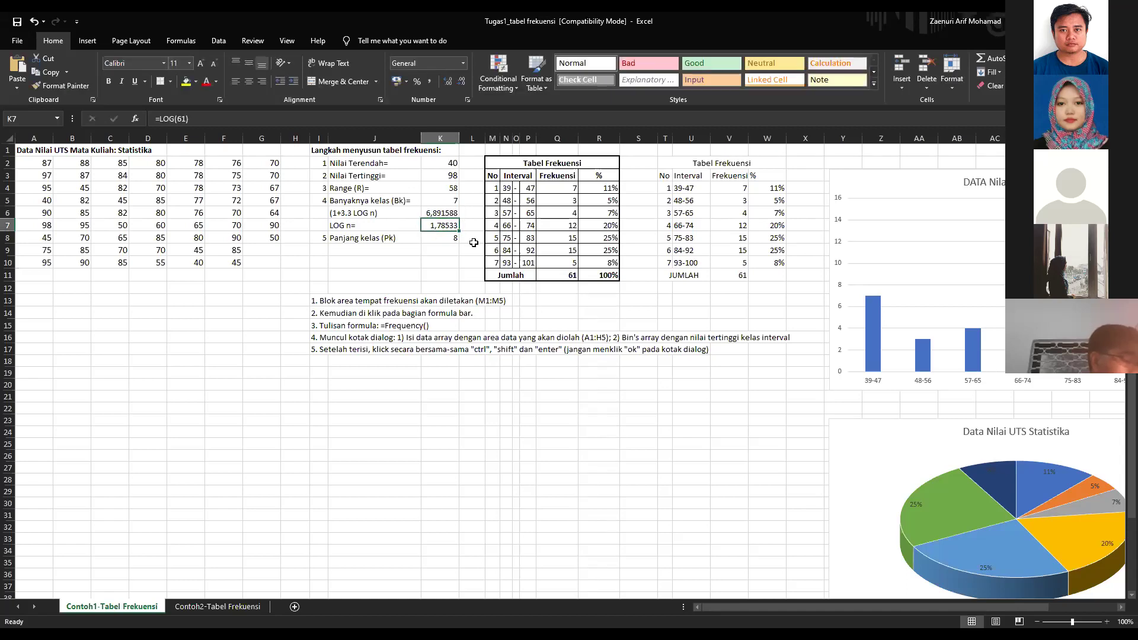
- Format K6 as Number with 0 decimal places
click(445, 211)
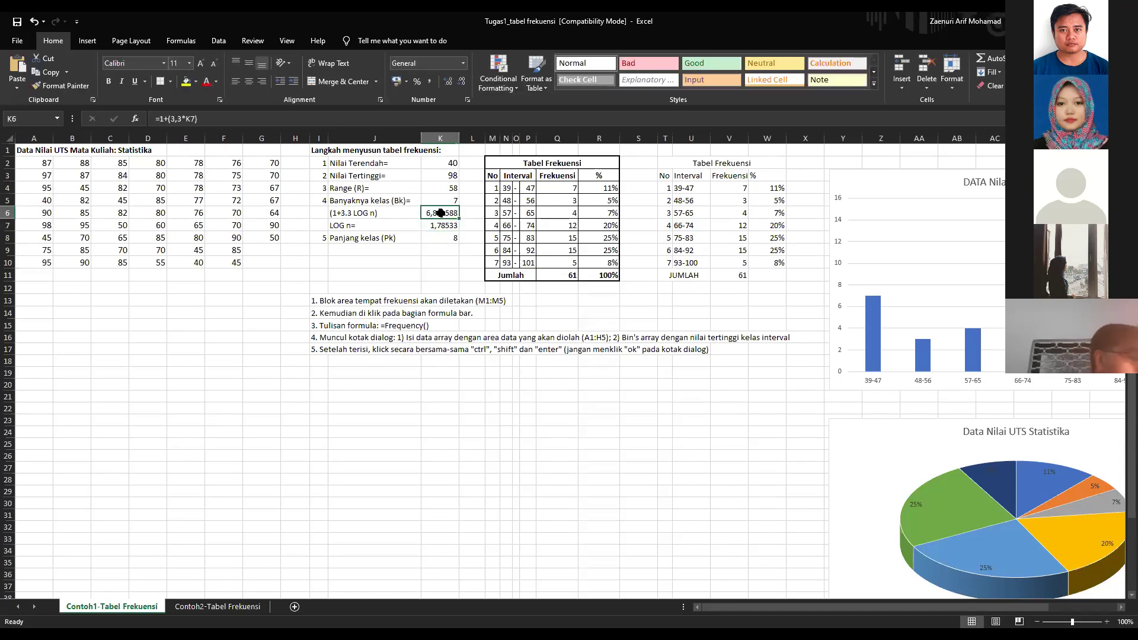
right_click(441, 212)
click(462, 63)
click(439, 109)
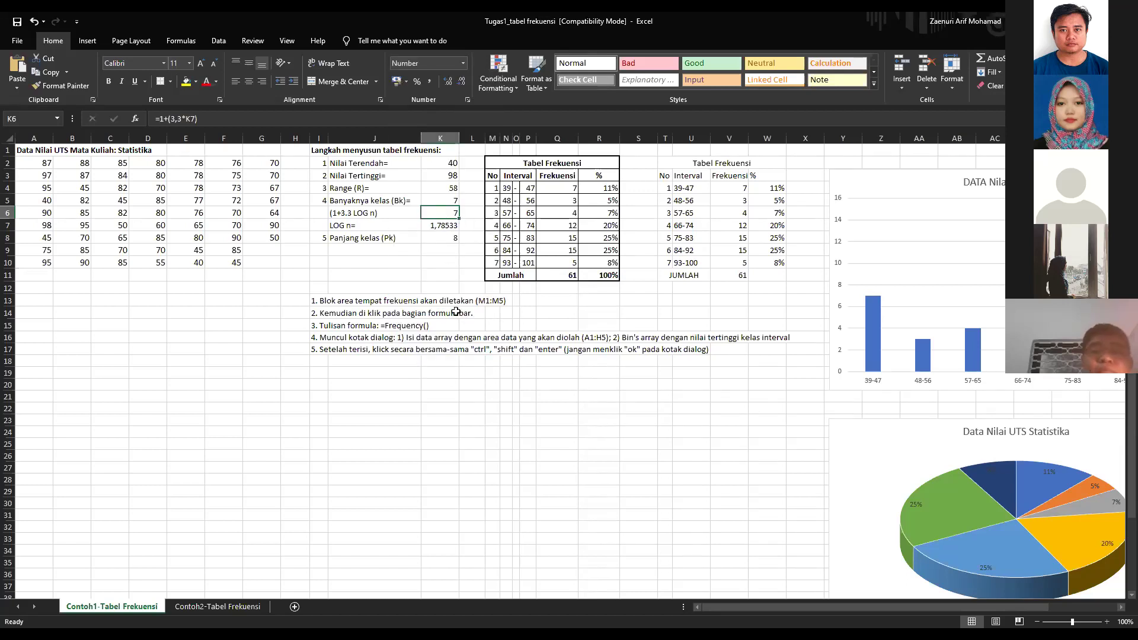
- Review how LOG n in K7 feeds the K6 formula, and check the count of scores in A2:G10
click(339, 225)
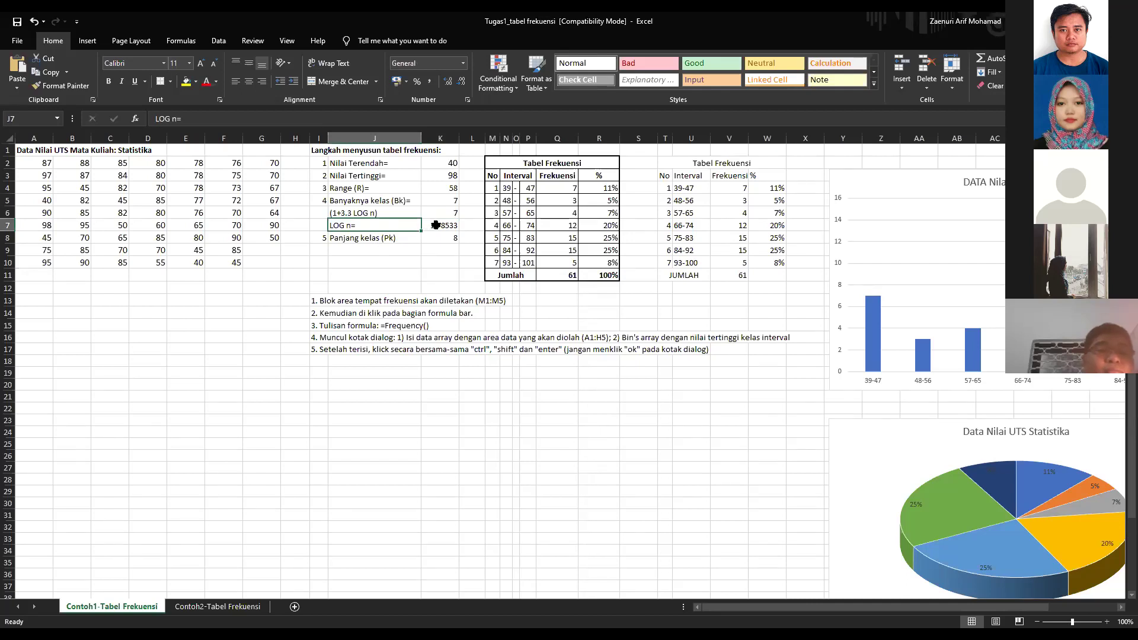
drag(439, 225, 366, 230)
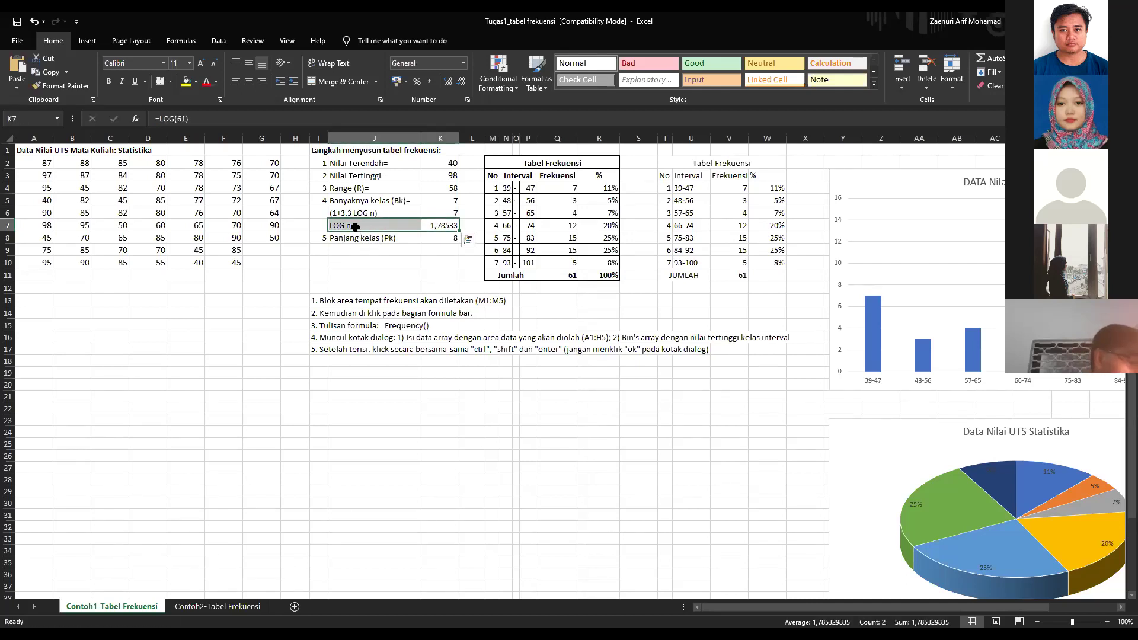
click(441, 214)
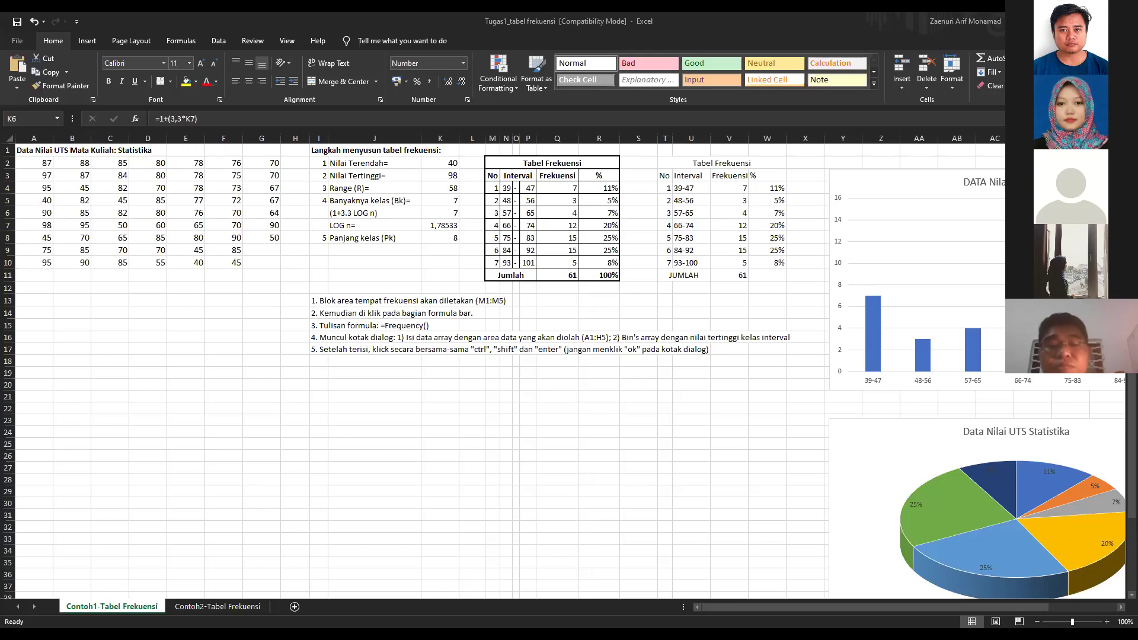
key(alt+Tab)
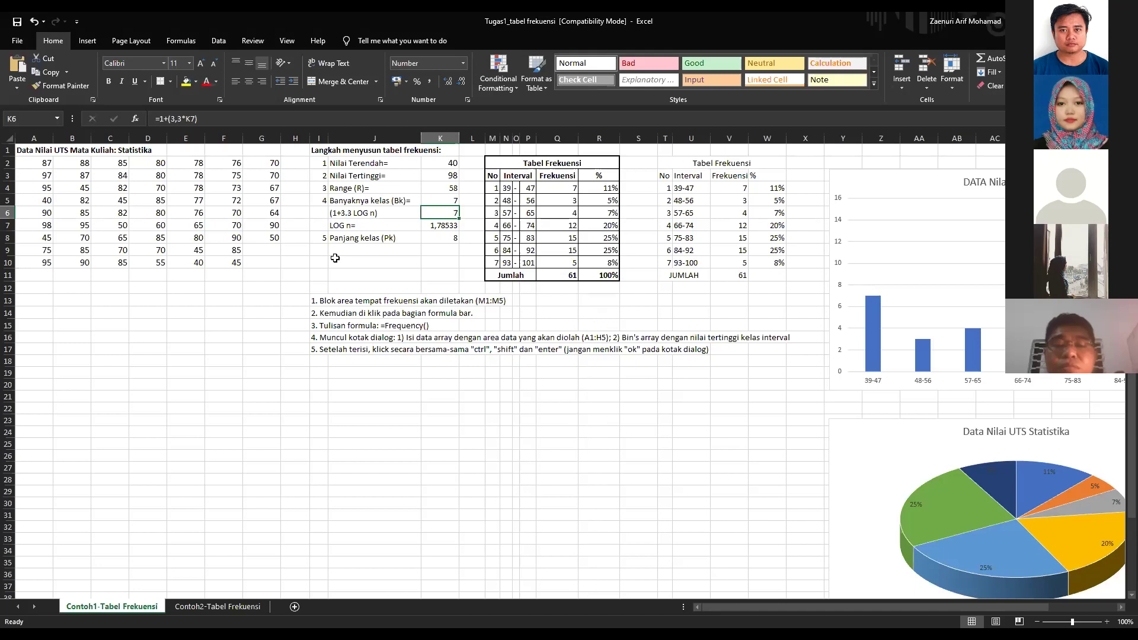
click(343, 225)
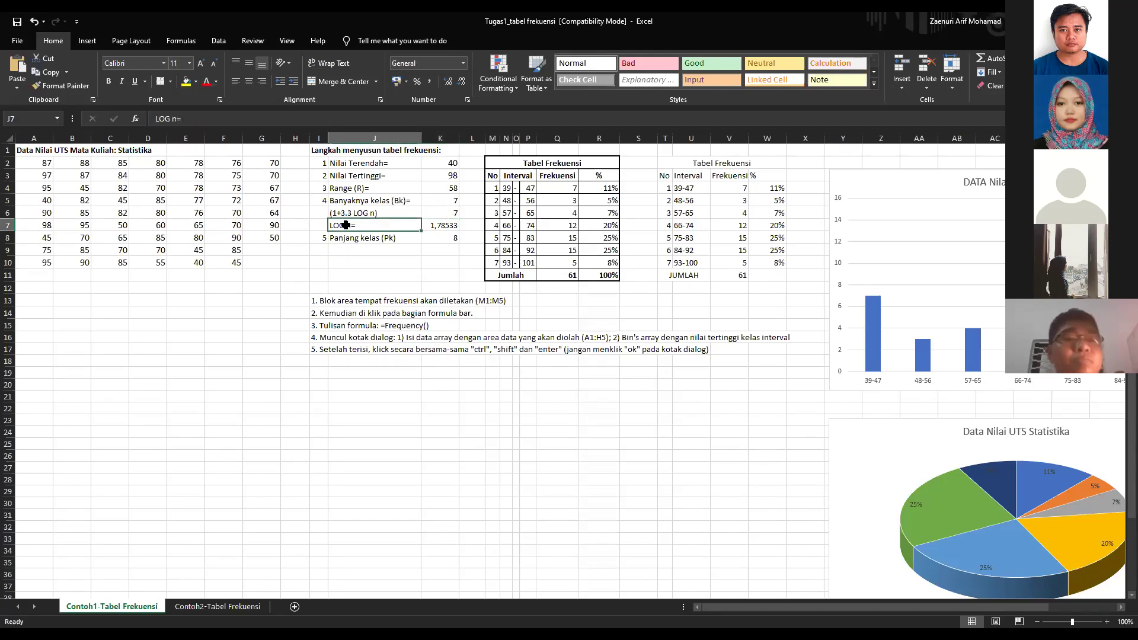
click(437, 224)
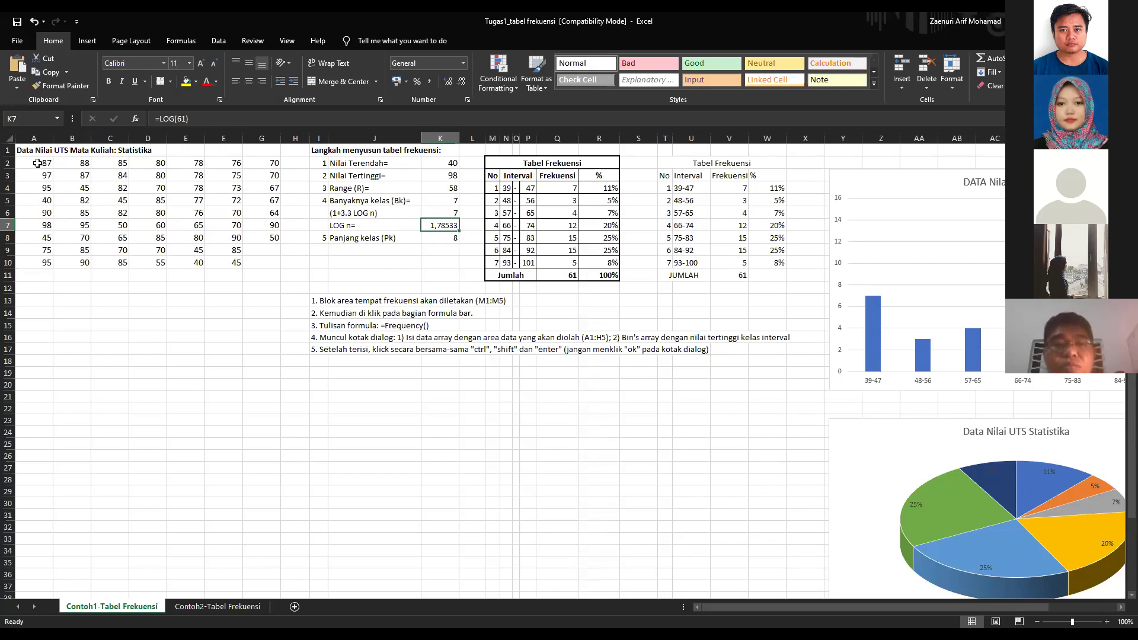
drag(34, 161, 265, 265)
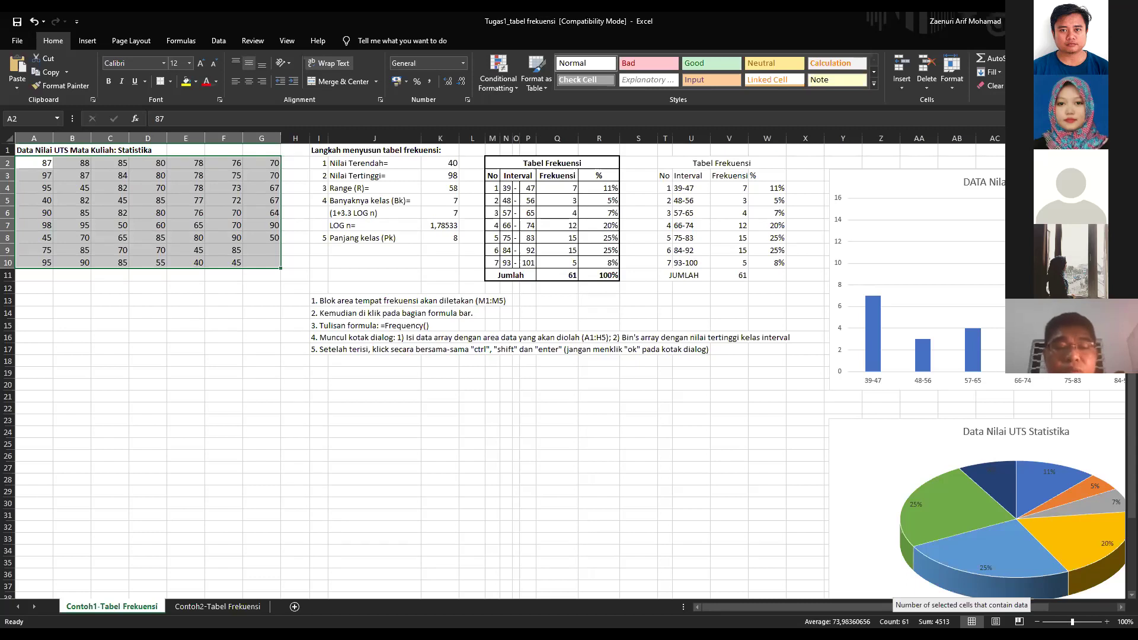
- Review the Panjang kelas formula in K8 alongside its label and the Tabel Frekuensi table in M2:R11
click(442, 238)
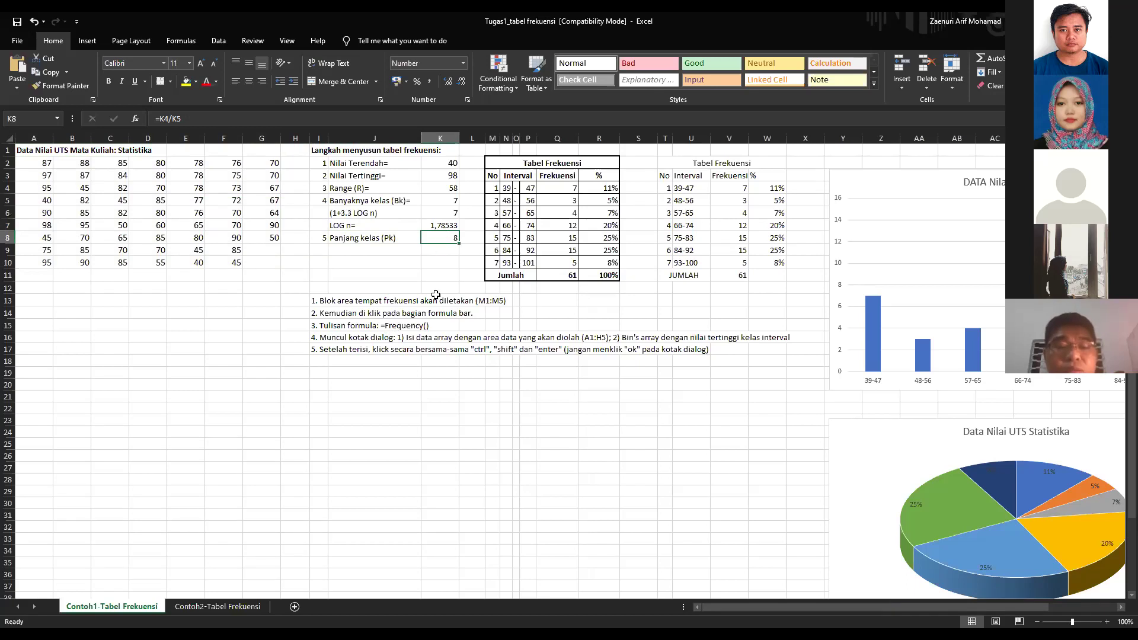
click(356, 239)
drag(355, 238, 356, 225)
click(346, 273)
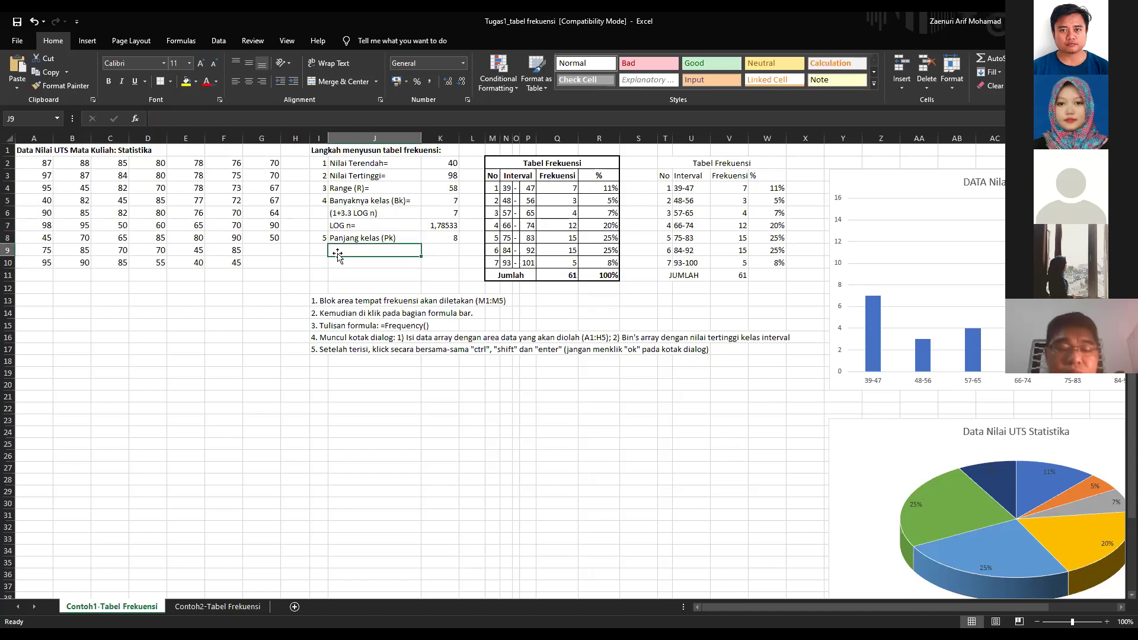
click(364, 263)
click(438, 264)
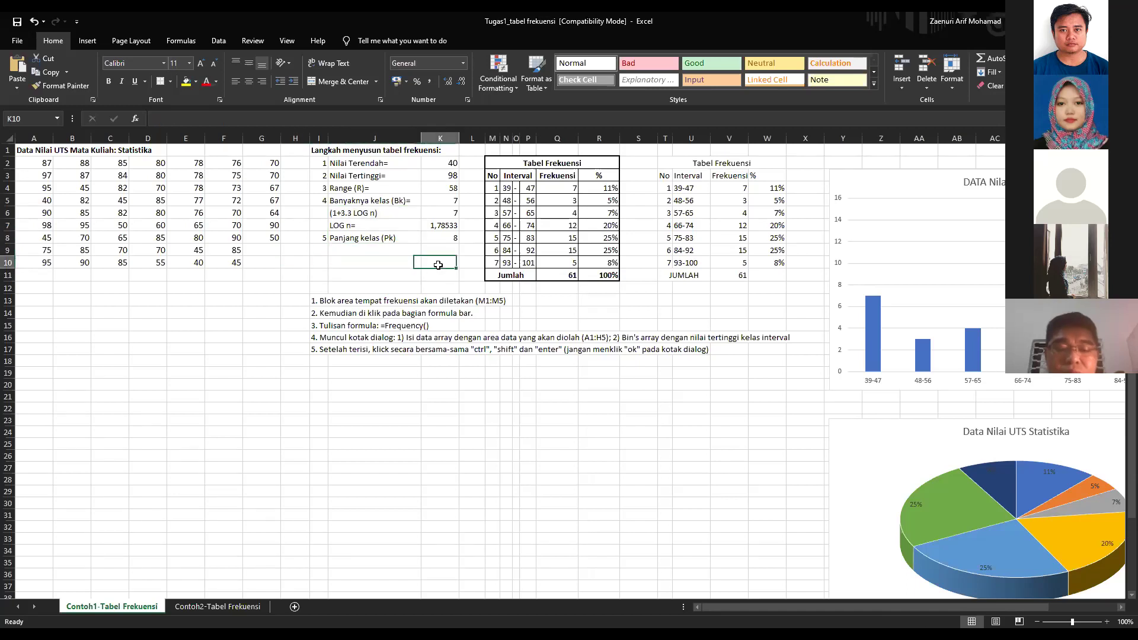
drag(497, 161, 583, 276)
click(402, 260)
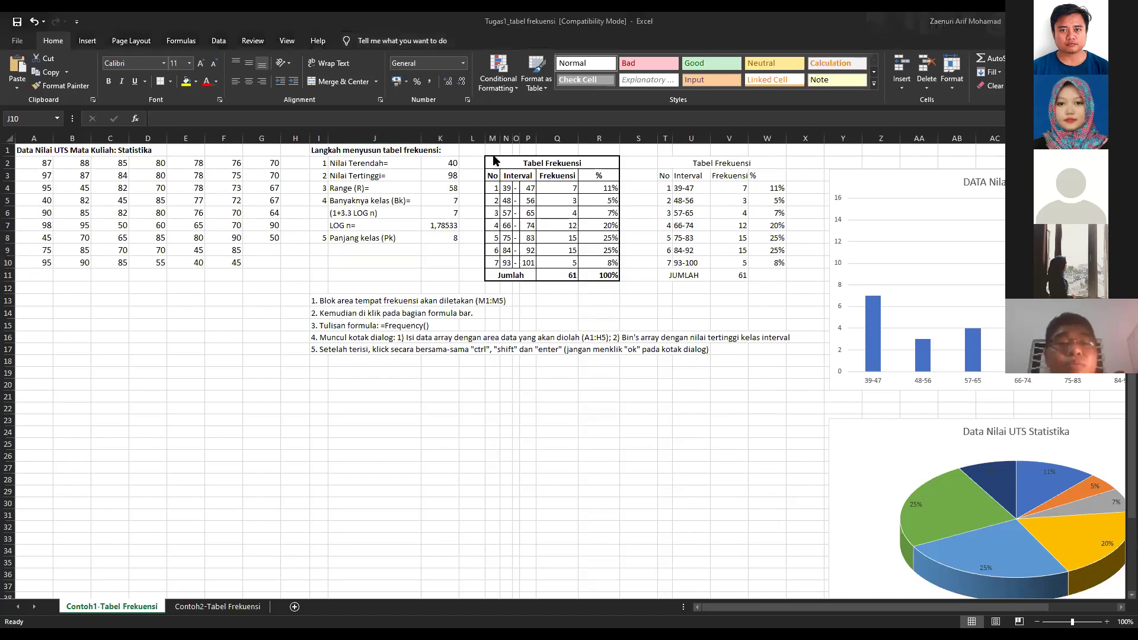
click(393, 260)
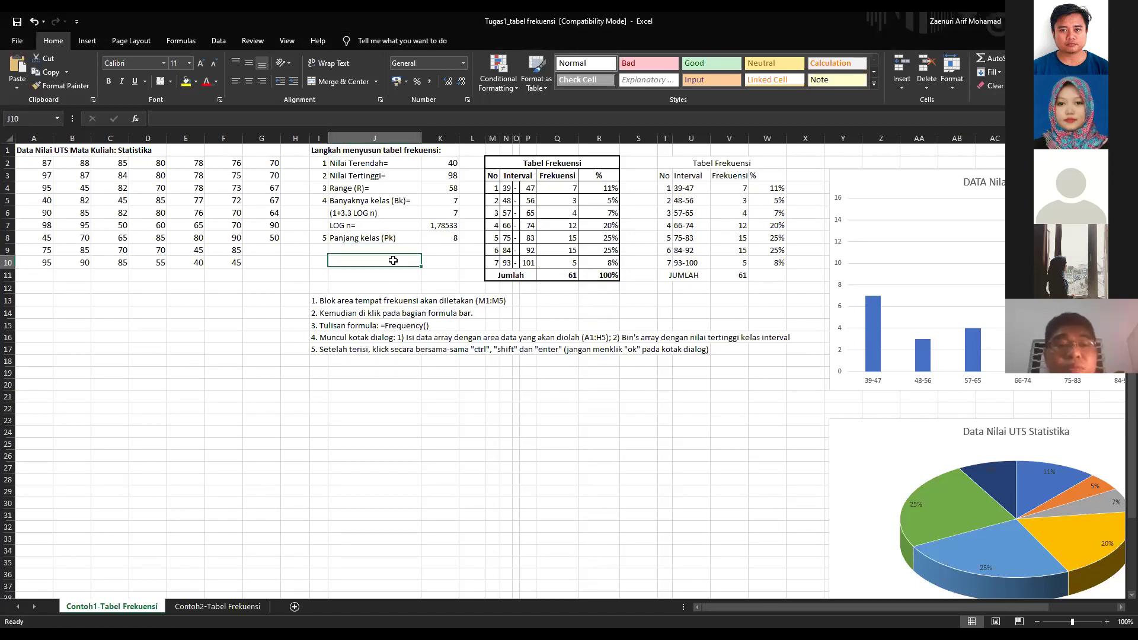
drag(497, 164, 574, 265)
click(506, 263)
click(427, 265)
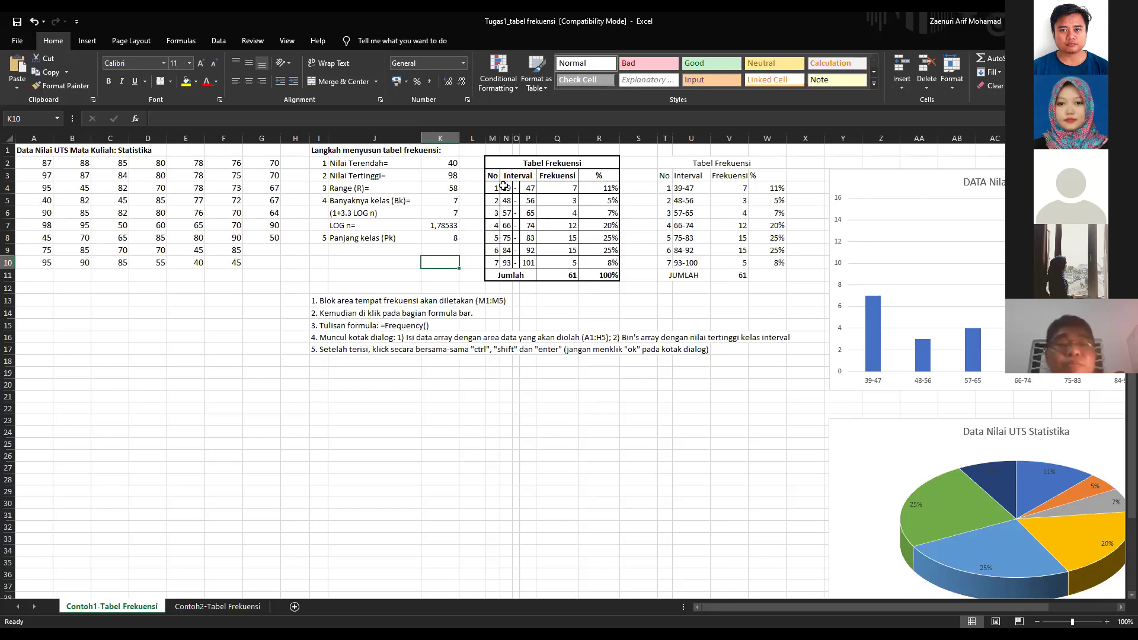
- Enter the headings No in M19 and Interval in N19 for a new frequency table below the notes
click(504, 374)
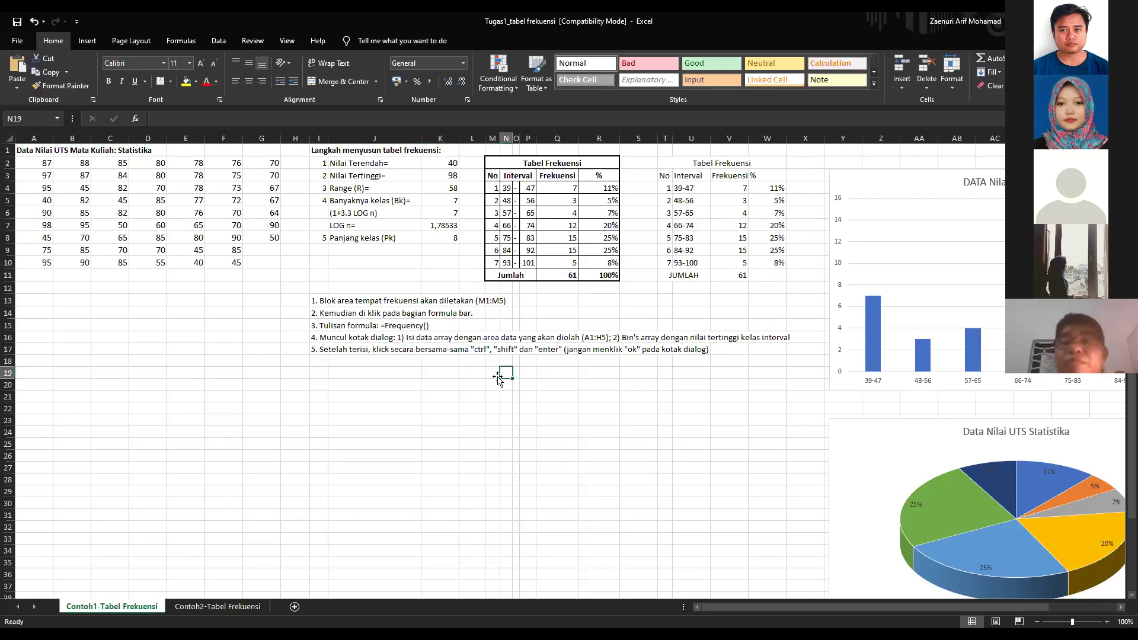
click(495, 375)
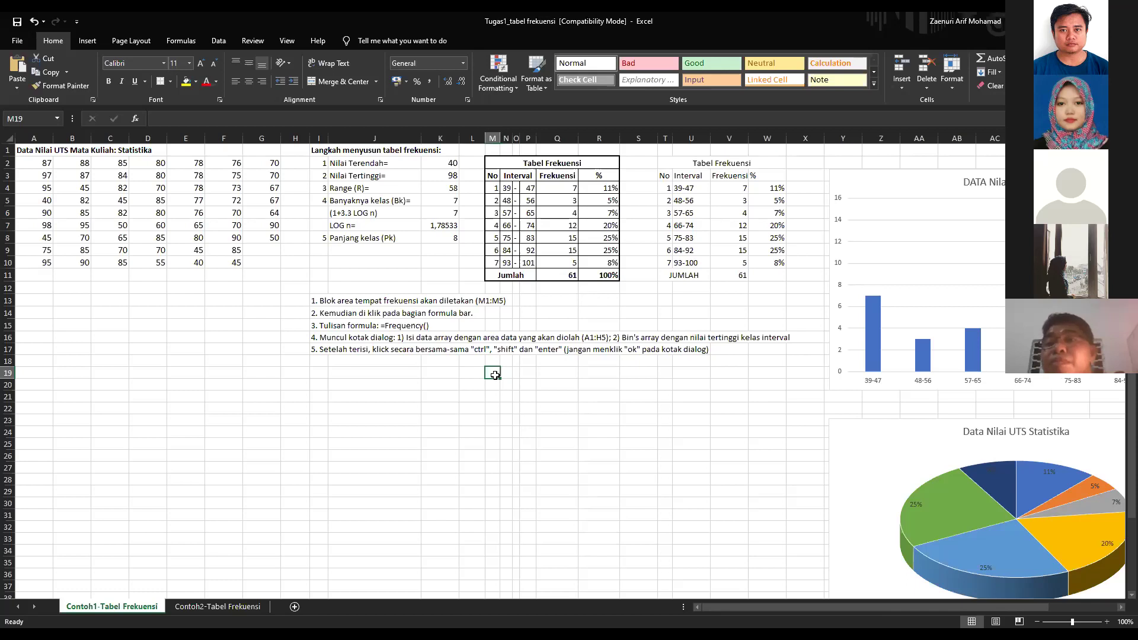
text(No)
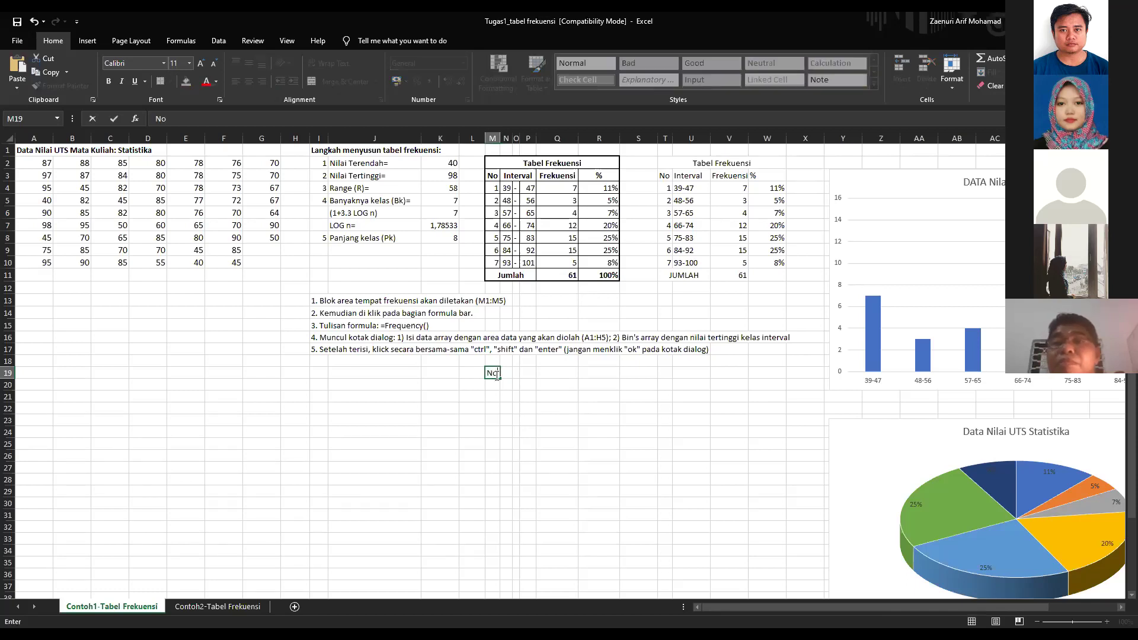
key(Tab)
text(In)
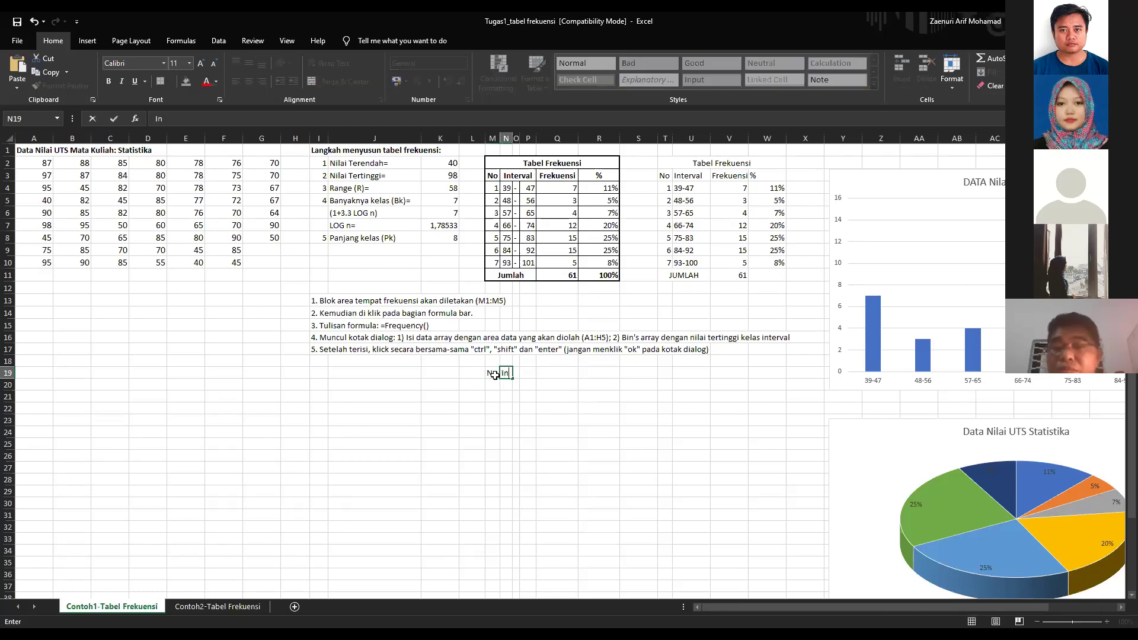
text(terfvval)
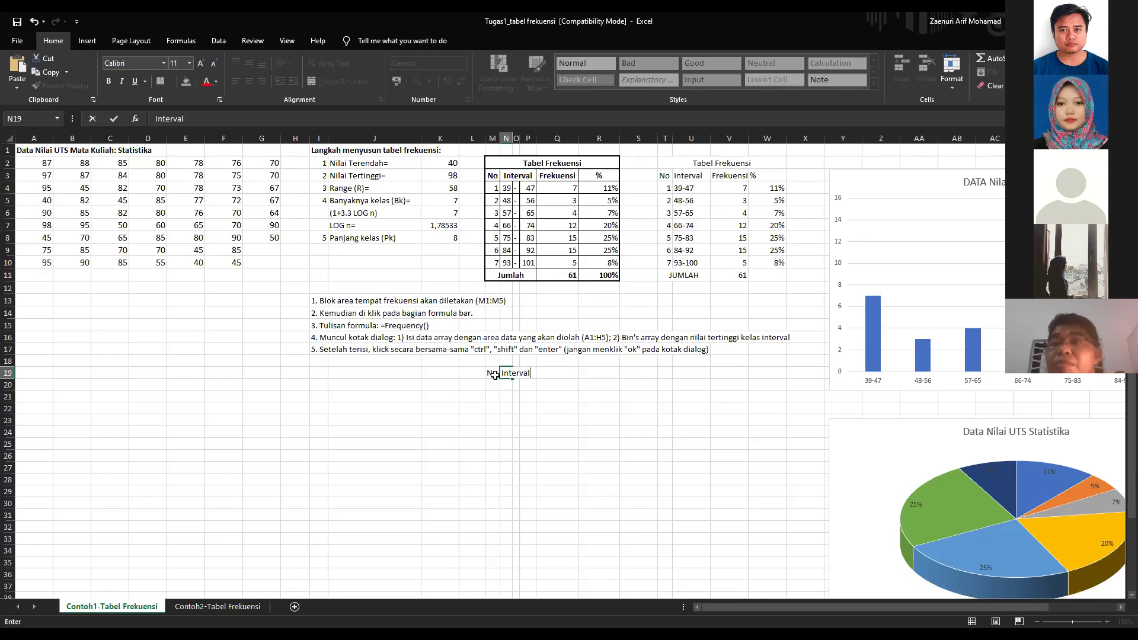
- Add the heading Frekuensi to row 19 and place it in Q19, leaving N:P for the interval
key(Tab)
text(Frequensi)
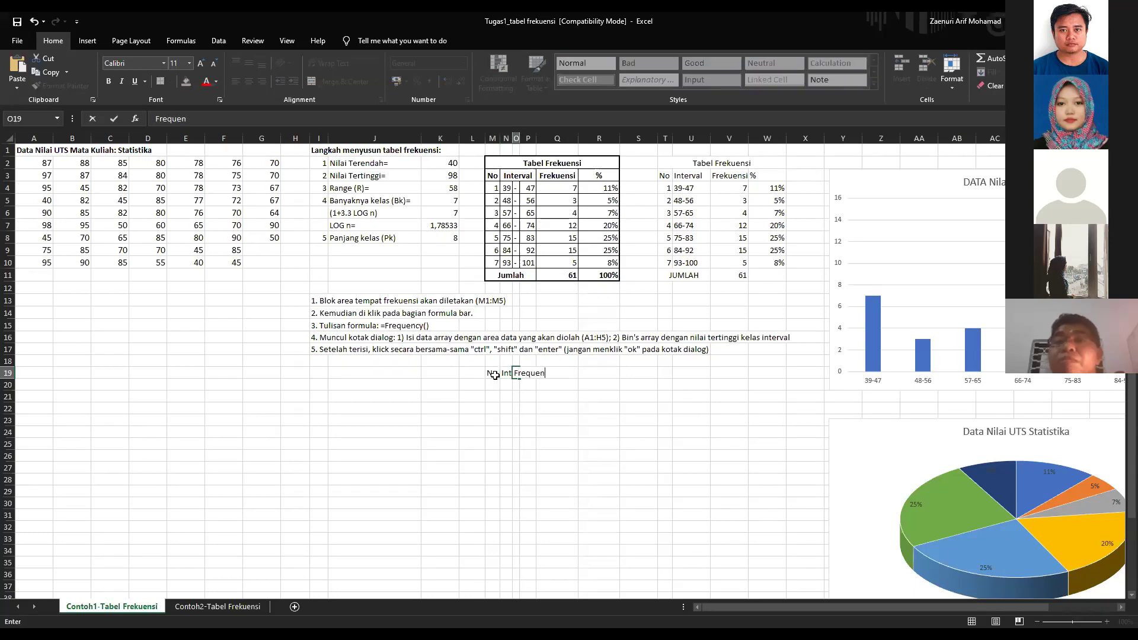
key(BackSpace)
key(BackSpace)
key(BackSpace)
key(BackSpace)
text(kuensi)
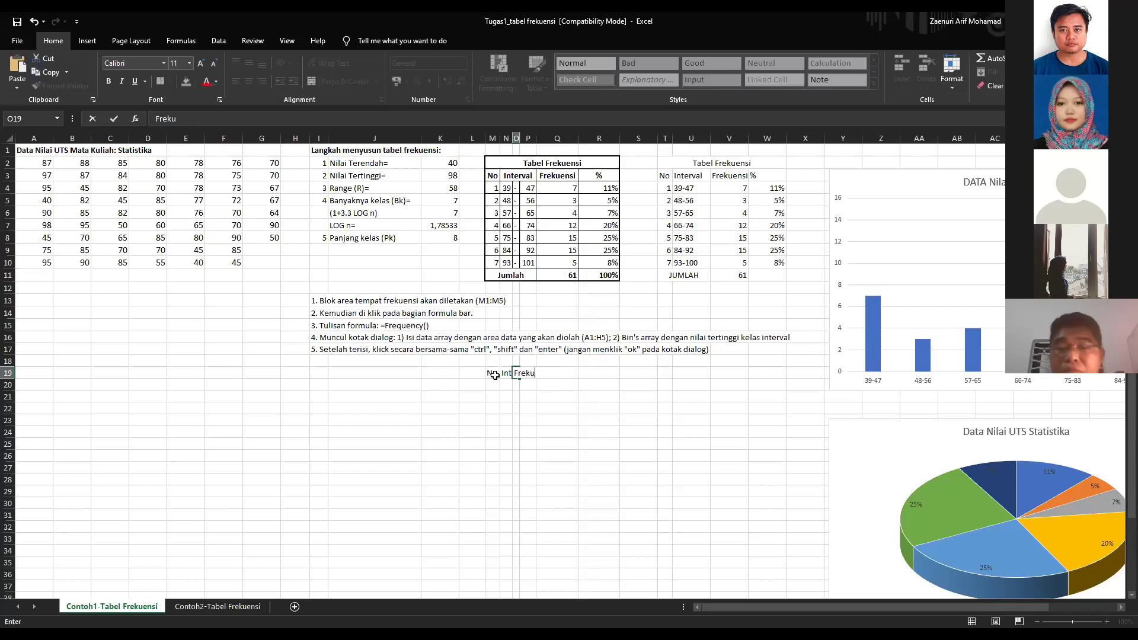
key(Return)
click(516, 373)
drag(516, 371, 543, 375)
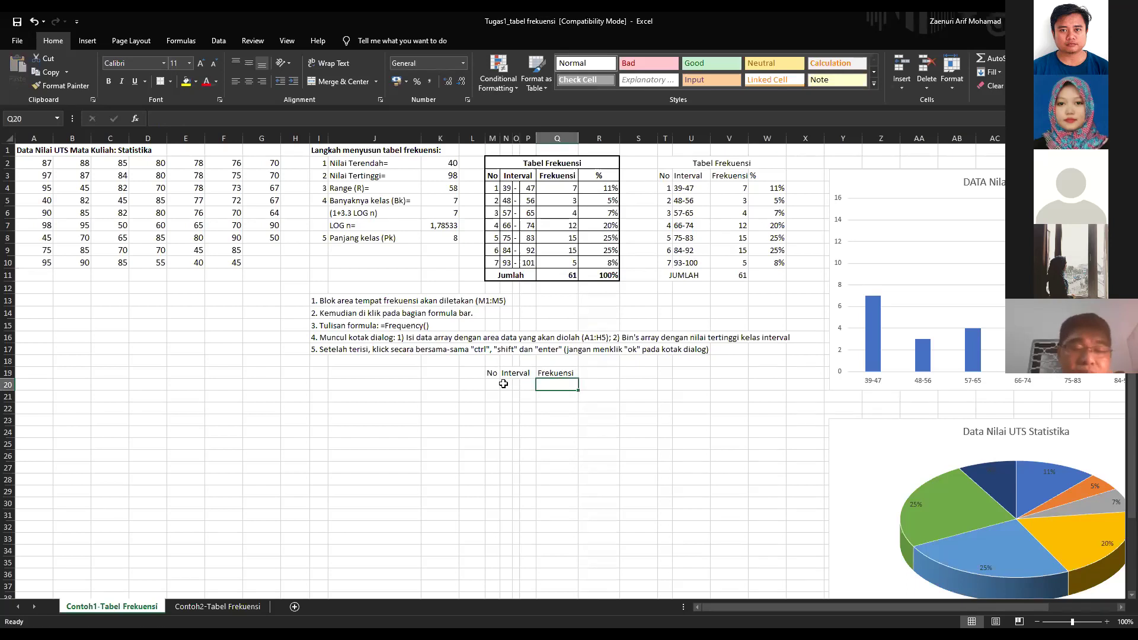
- Examine how the intervals are written in the existing Tabel Frekuensi in T2:W11, including the first class in U4
click(497, 383)
click(525, 385)
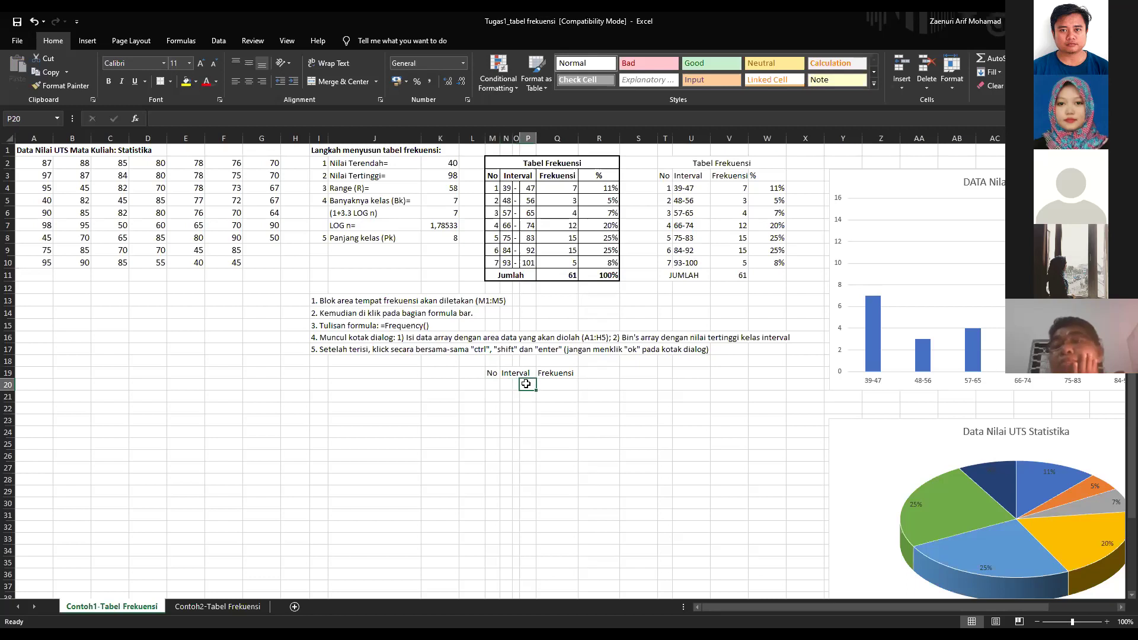
click(507, 385)
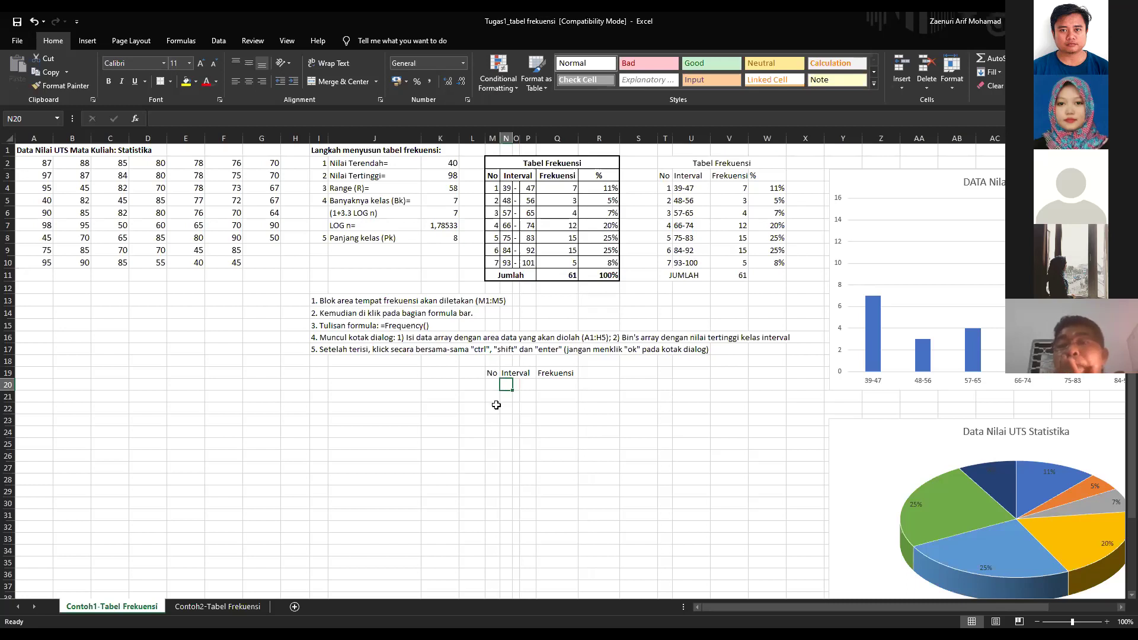
drag(697, 167, 747, 264)
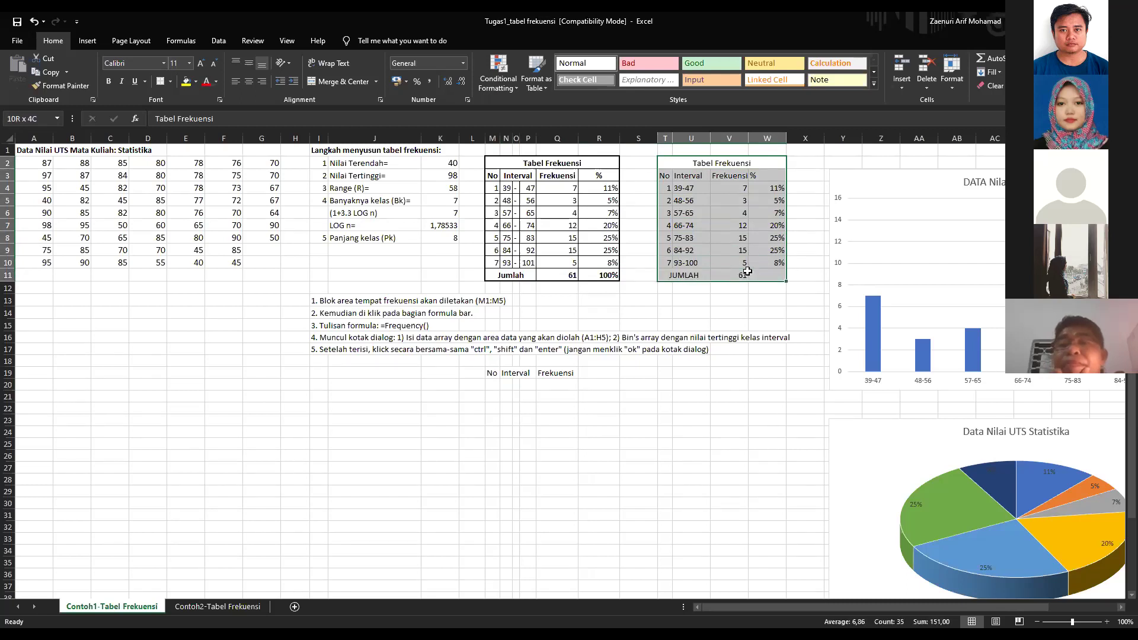
click(689, 188)
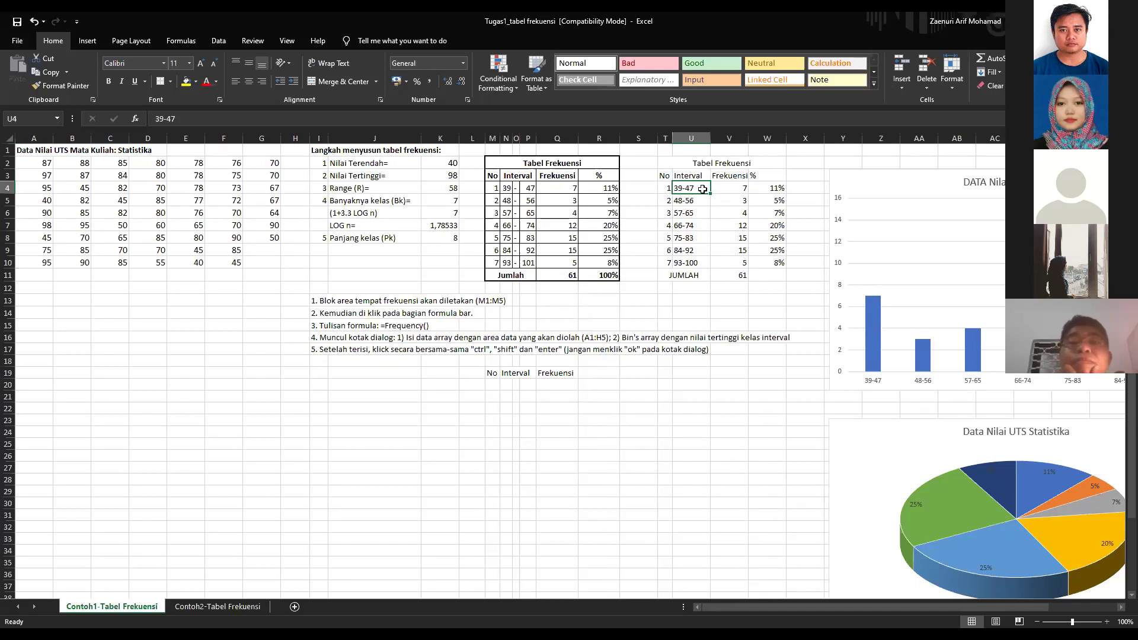
- Number the classes 1 to 7 in M20:M26, extending the series down from the first entries
click(495, 390)
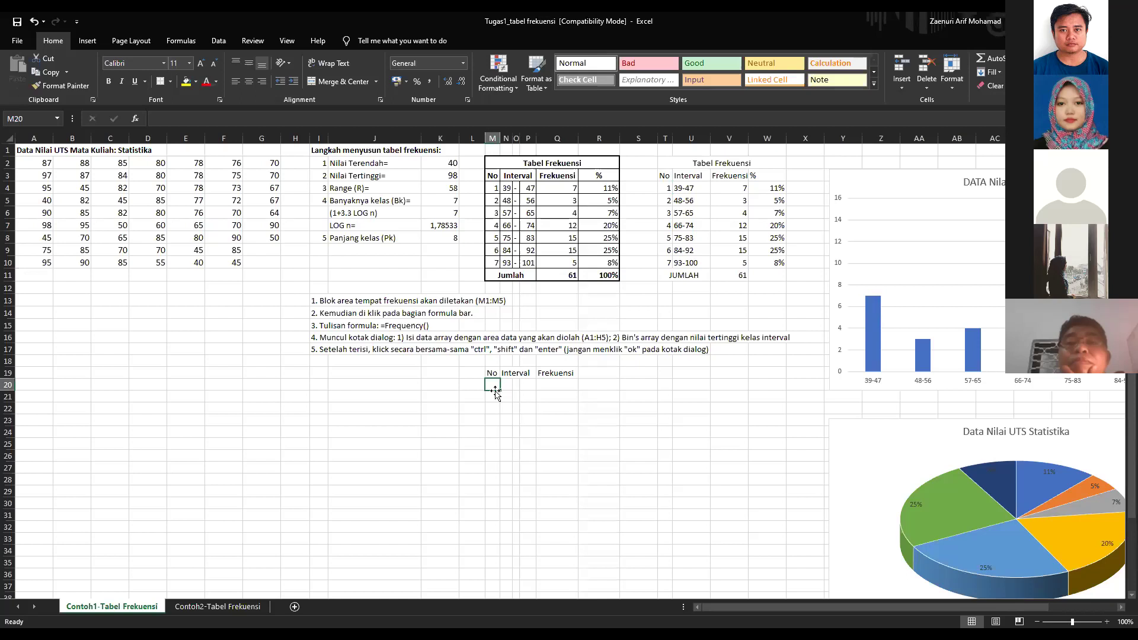
text(1)
key(Return)
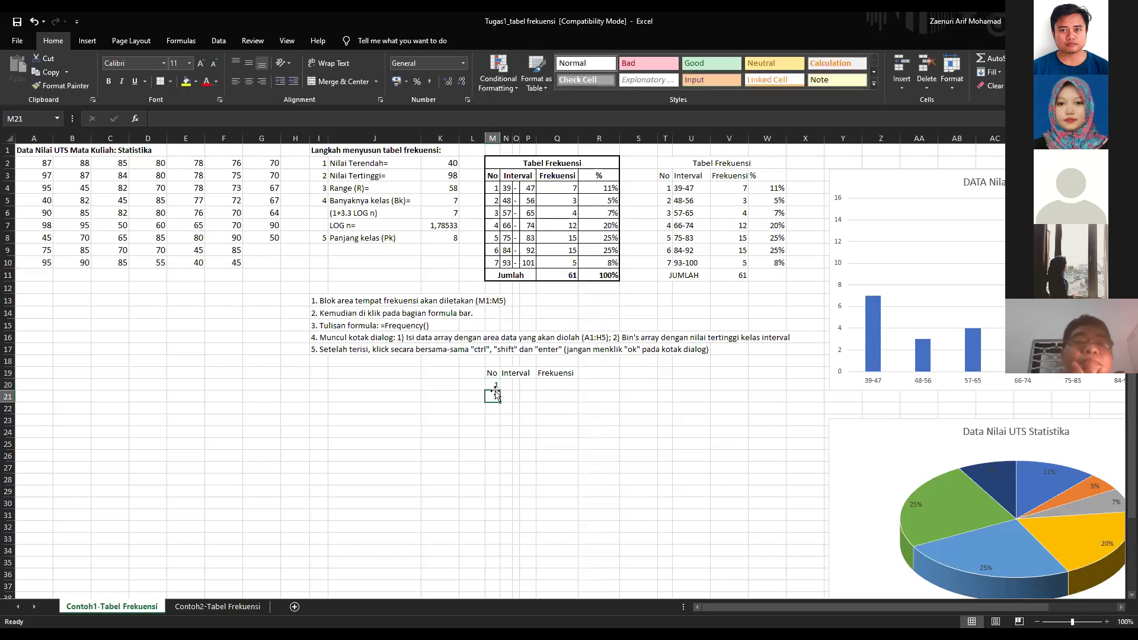
text(2)
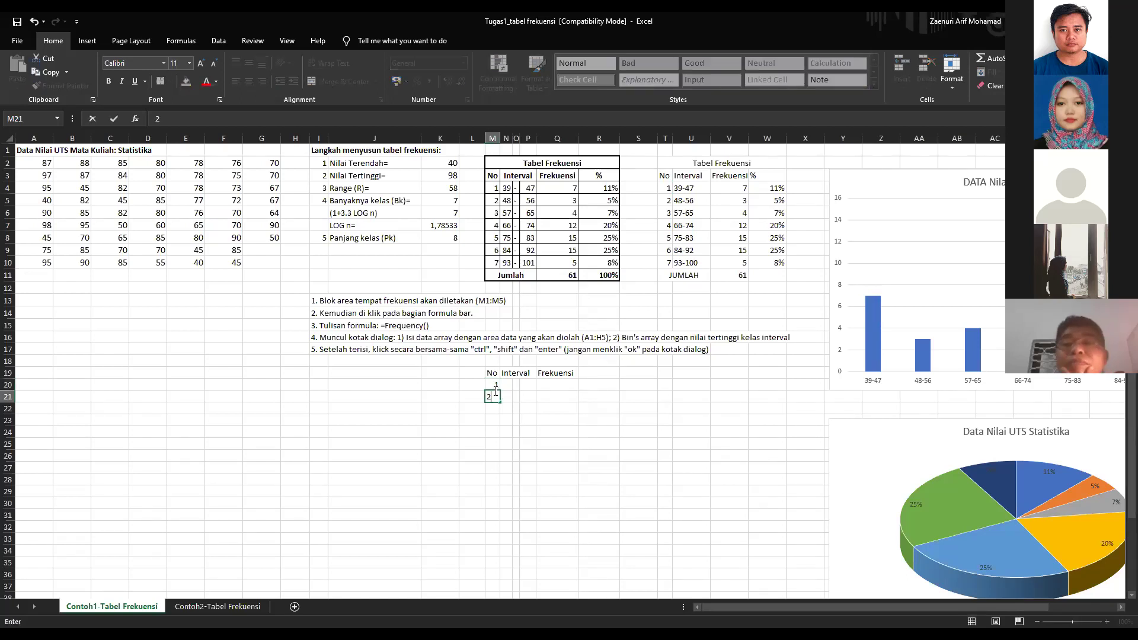
key(Return)
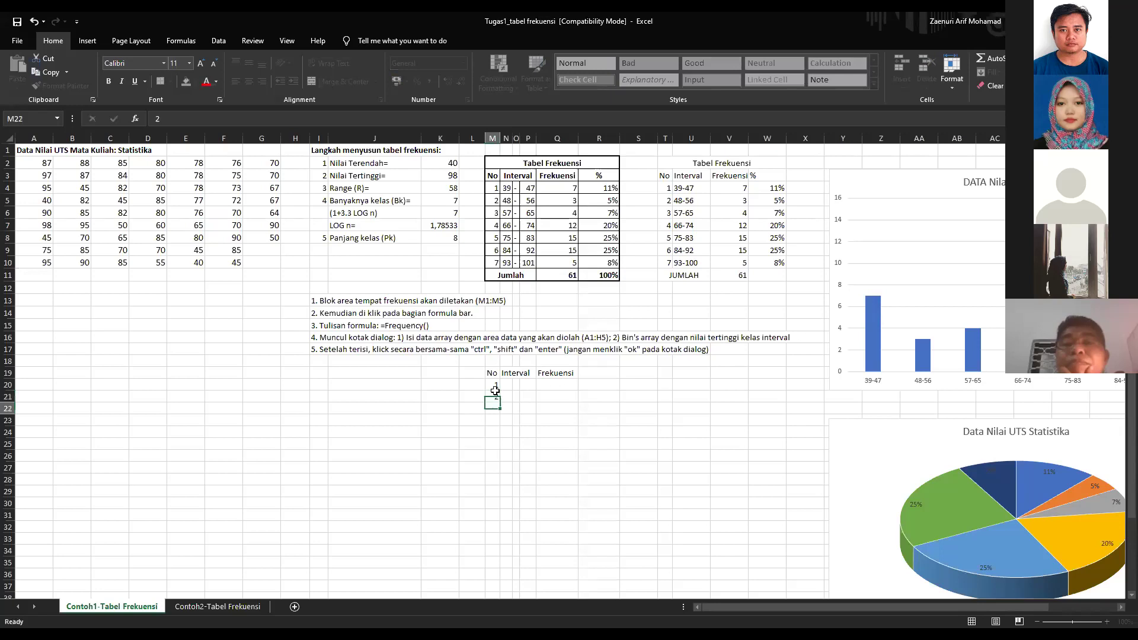
text(3)
key(Return)
click(496, 385)
drag(497, 384, 497, 385)
drag(496, 385, 501, 461)
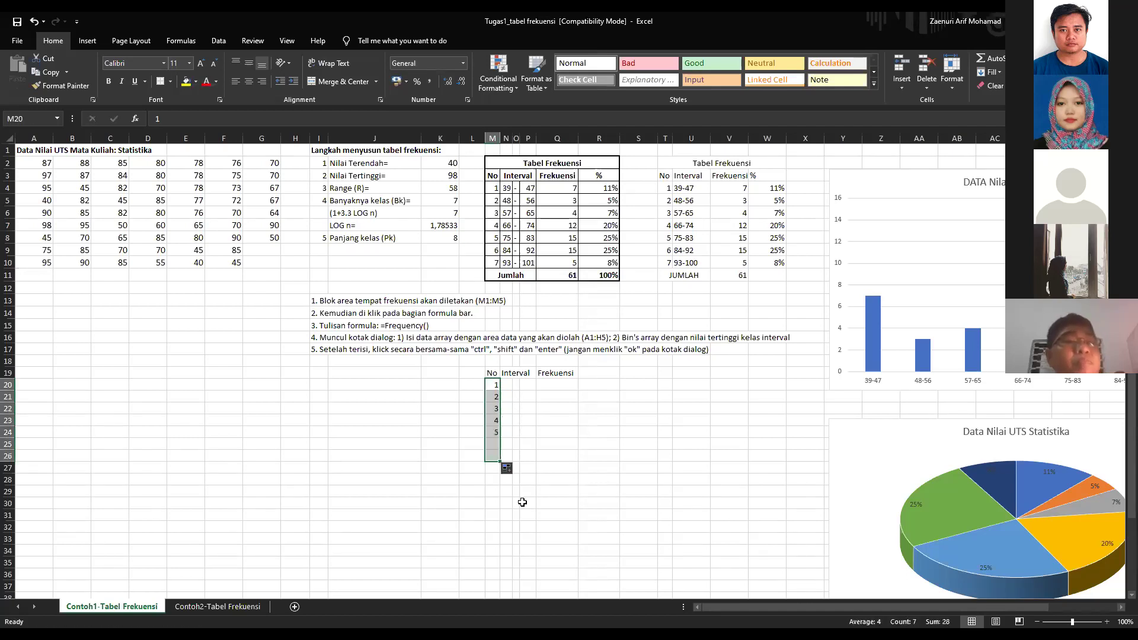
- Enter the lowest score 40 in N20 and the highest score 98 in P26 as the interval limits
click(509, 386)
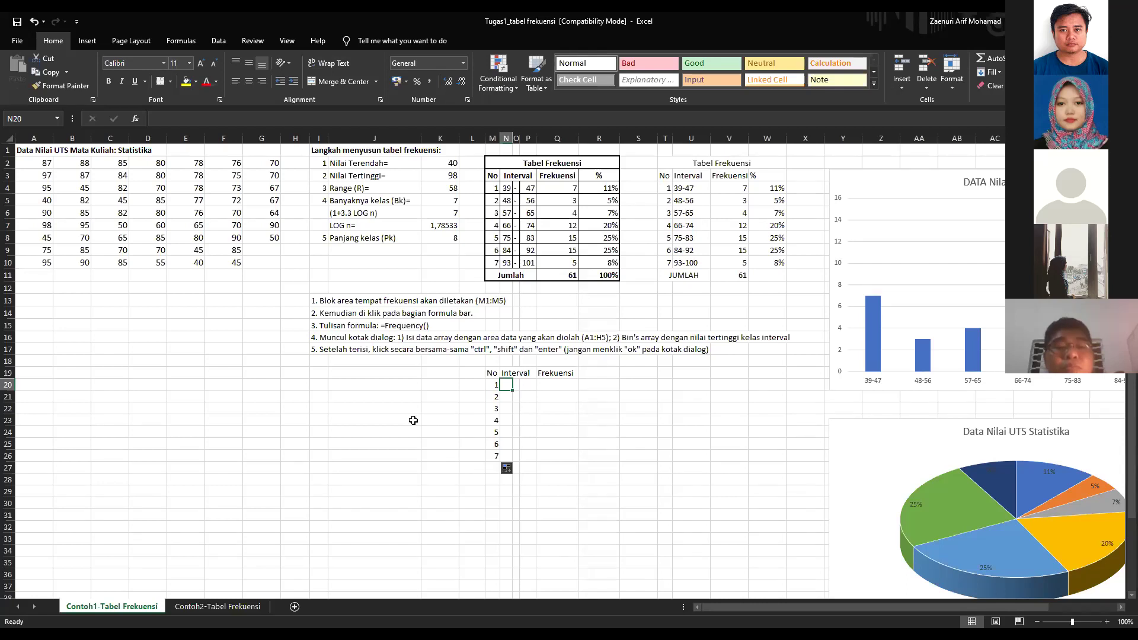
text(40)
key(Return)
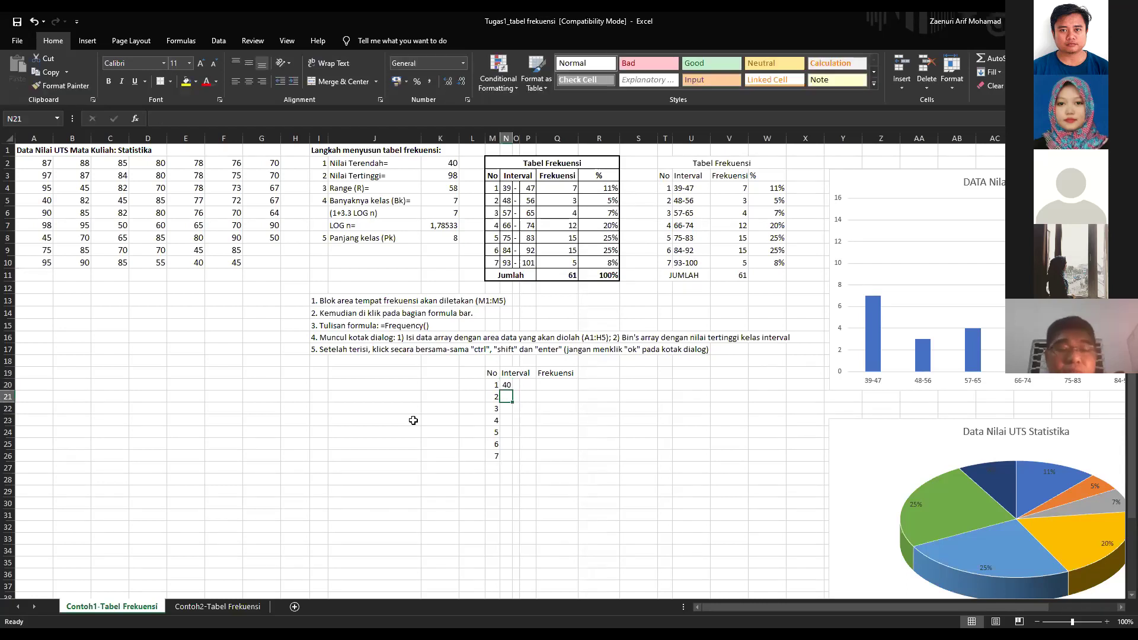
click(446, 175)
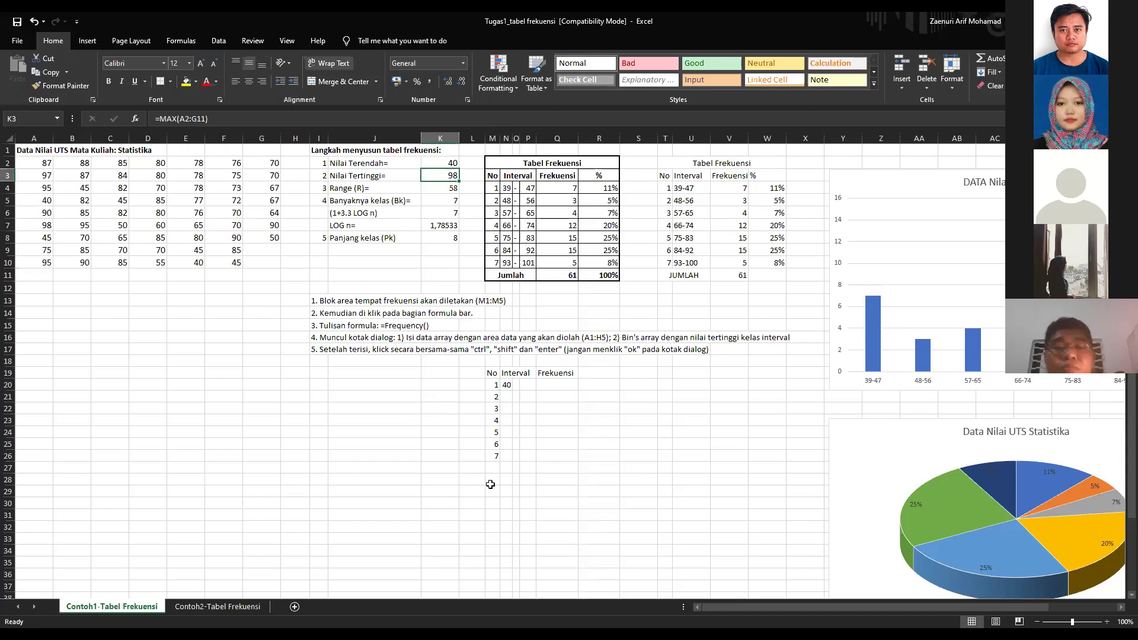
click(528, 457)
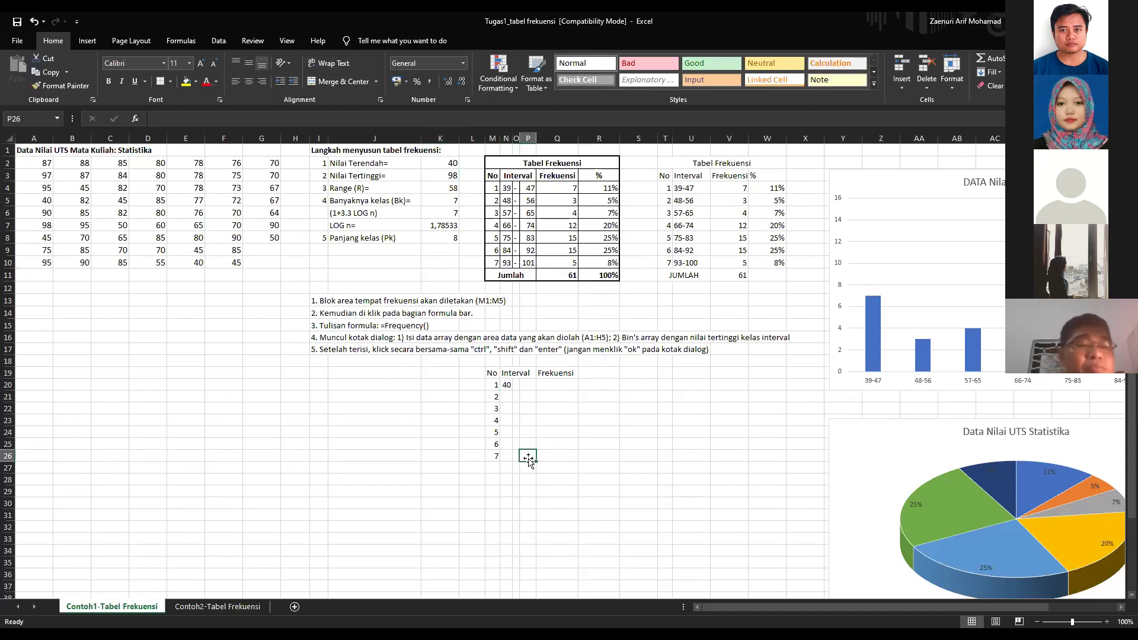
text(98)
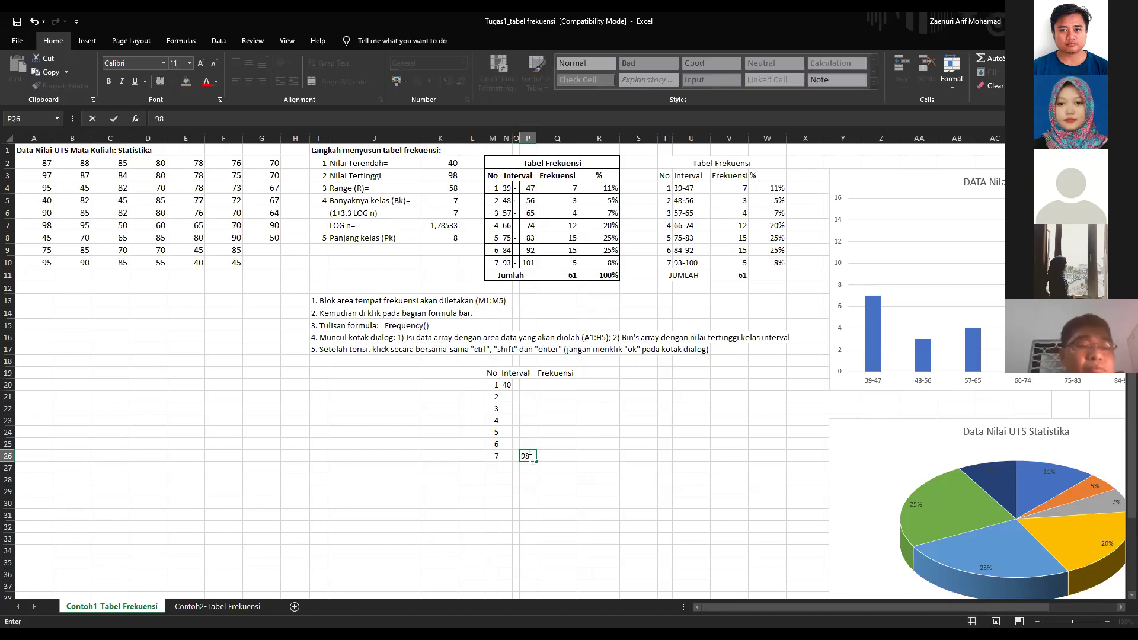
key(ctrl+Return)
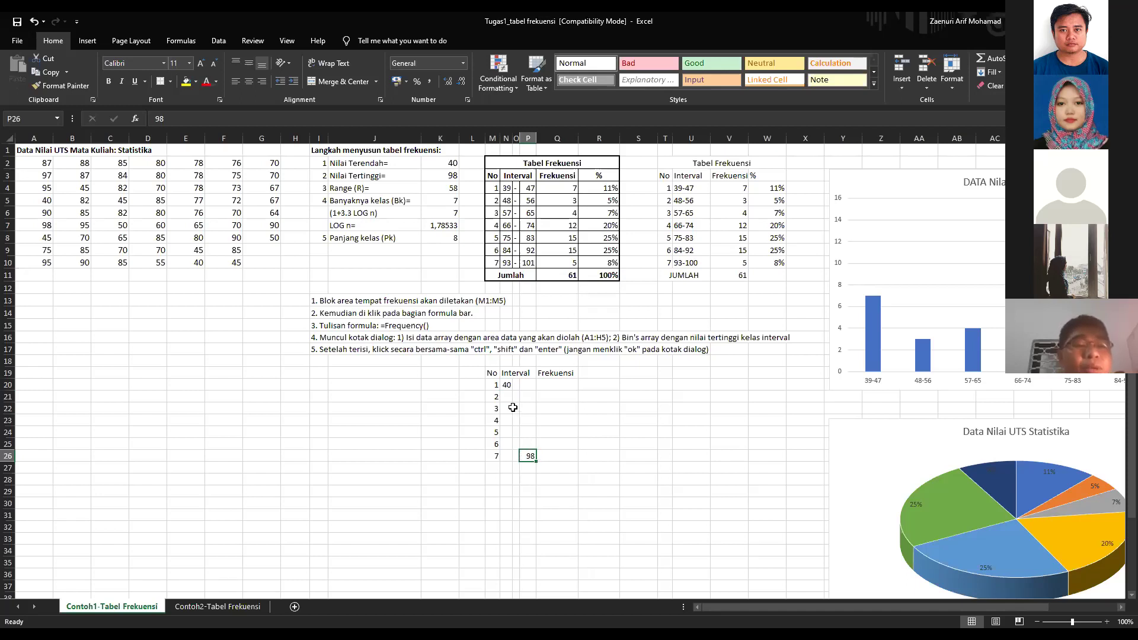
- Enter the formula =N20+(8-1) in P20 for the upper limit of the first class
click(506, 385)
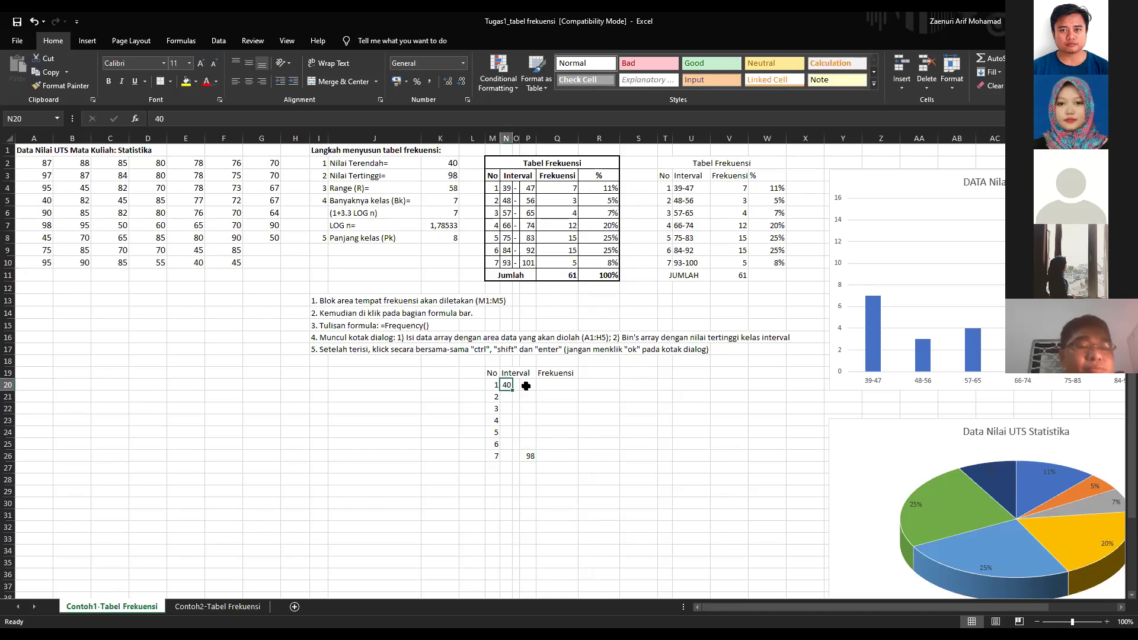
click(526, 386)
click(210, 118)
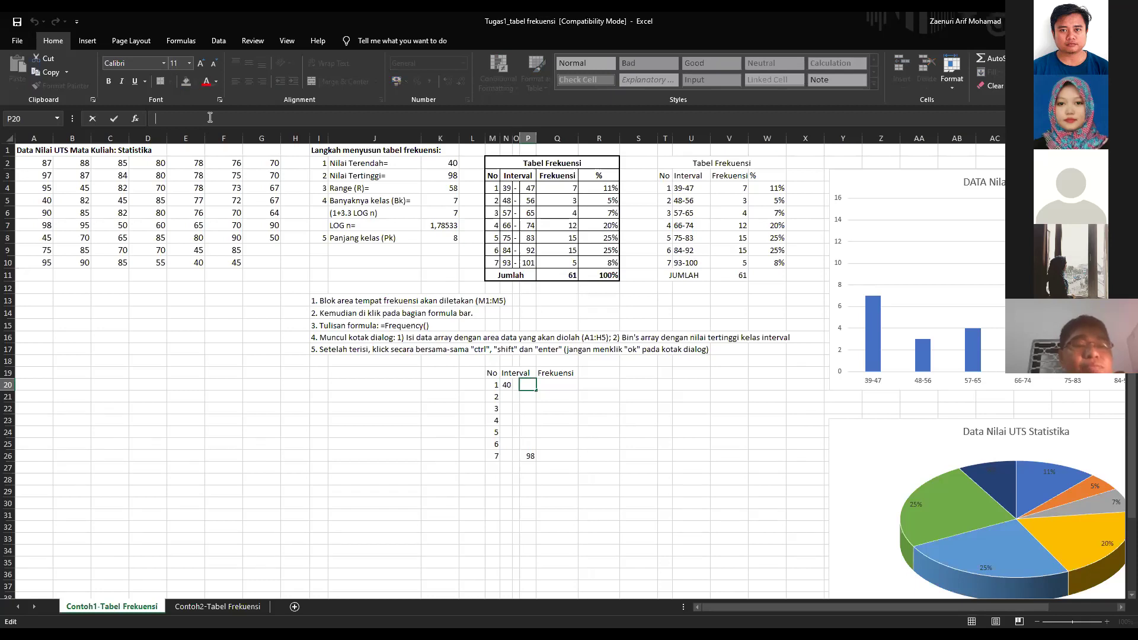
text(=)
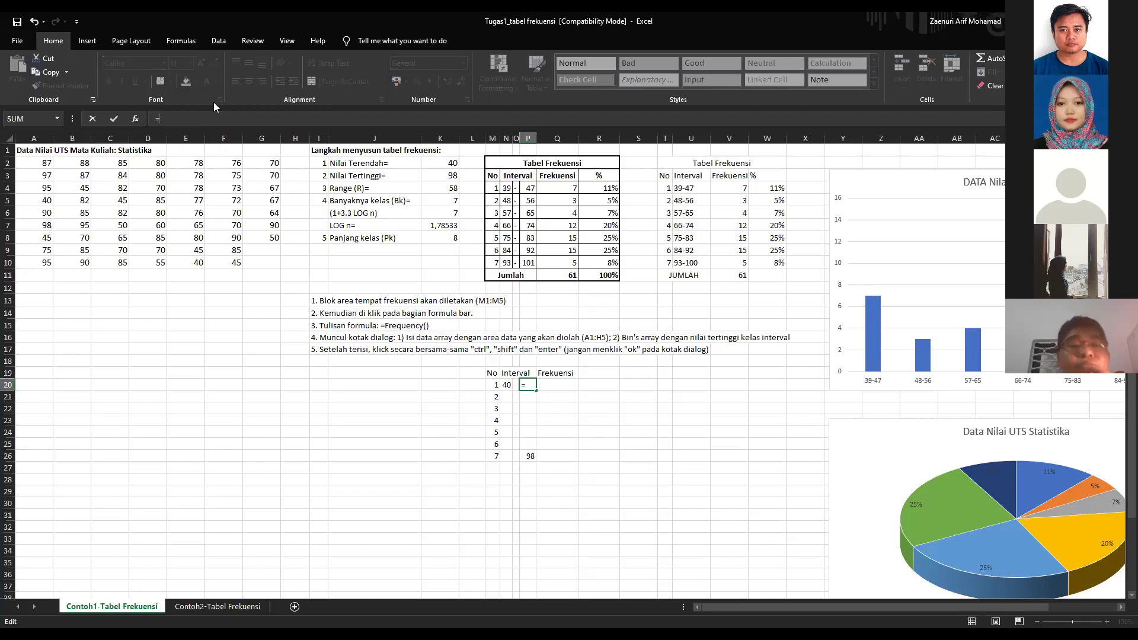
click(505, 387)
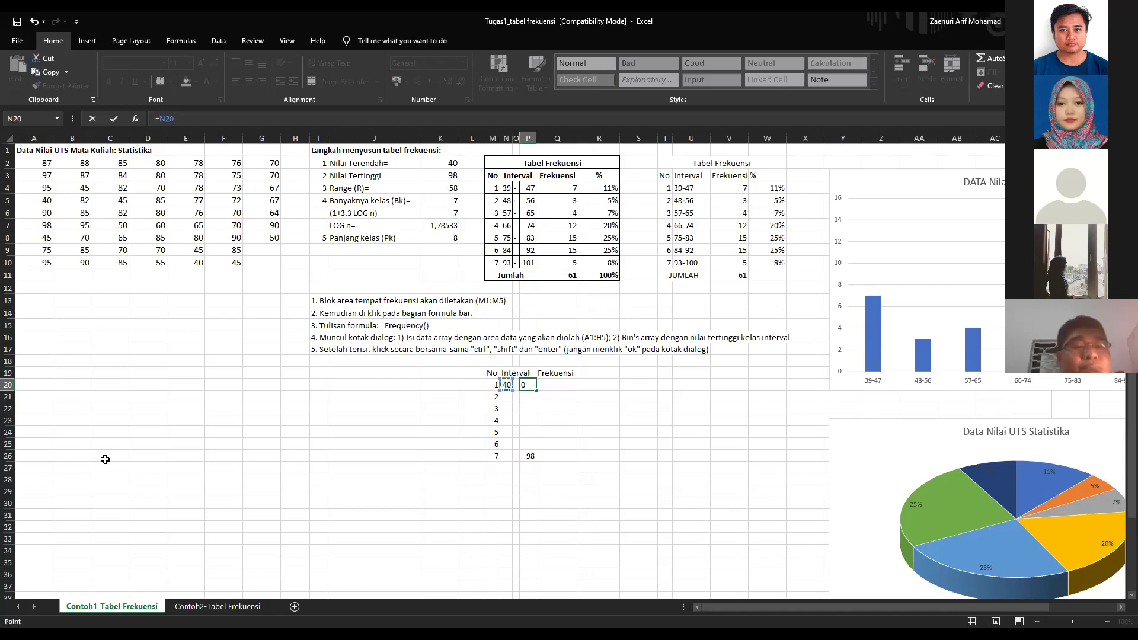
text(+()
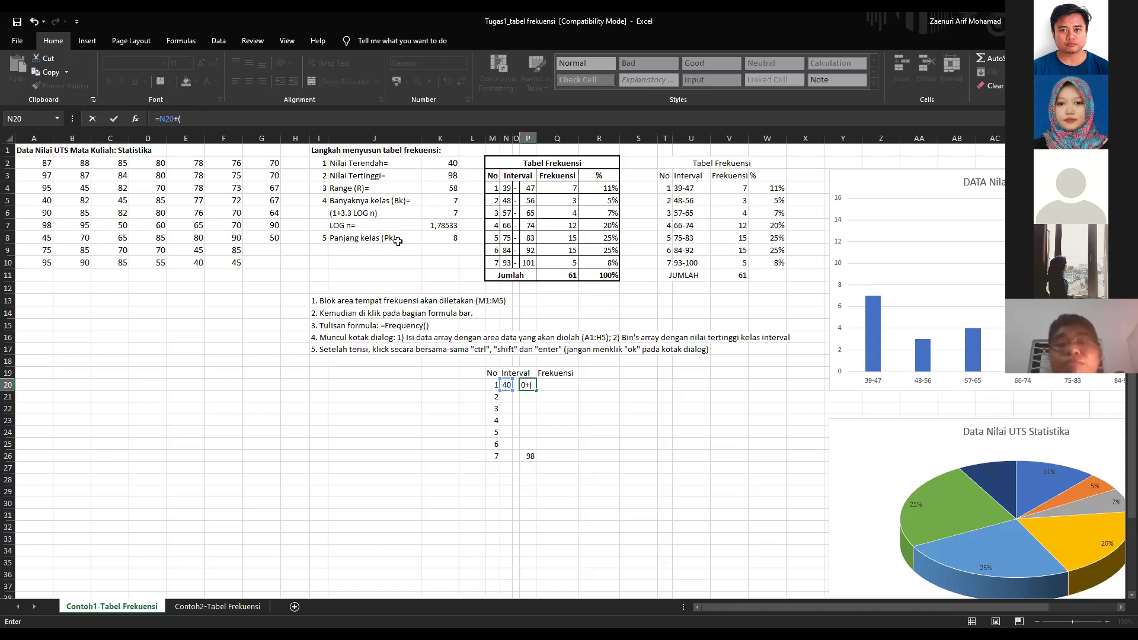
text(8)
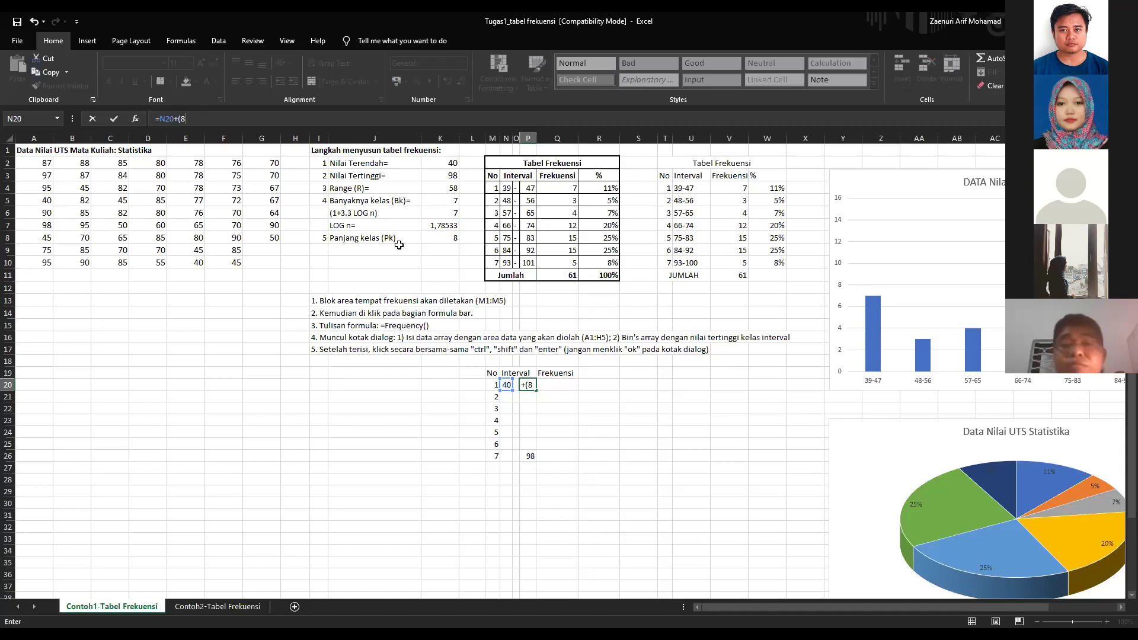
text(-1)
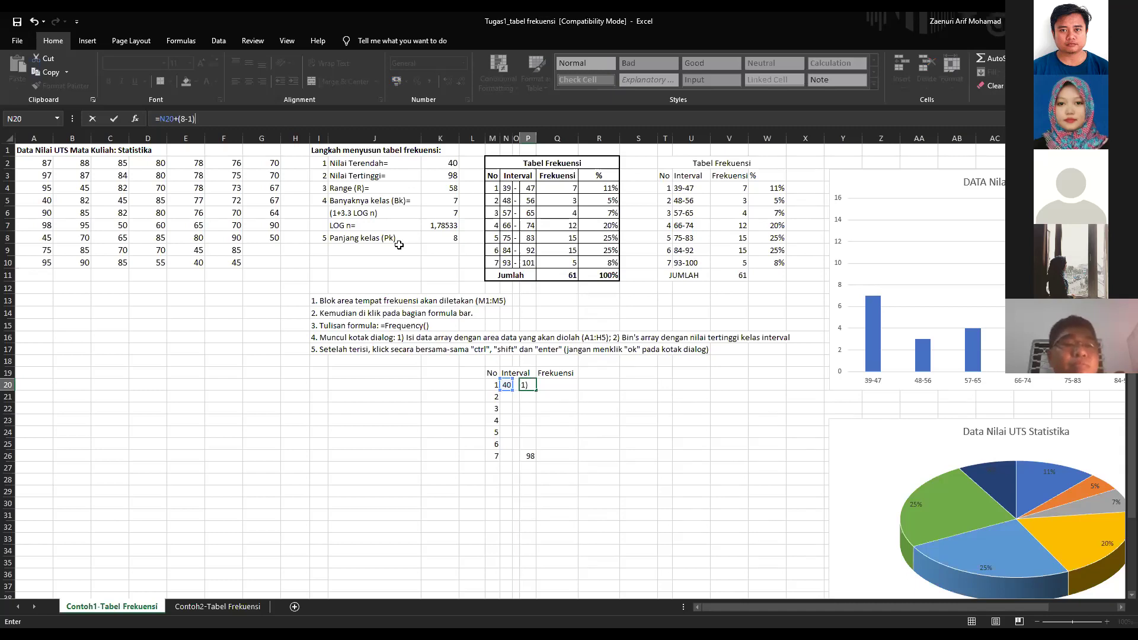
text())
key(ctrl+Return)
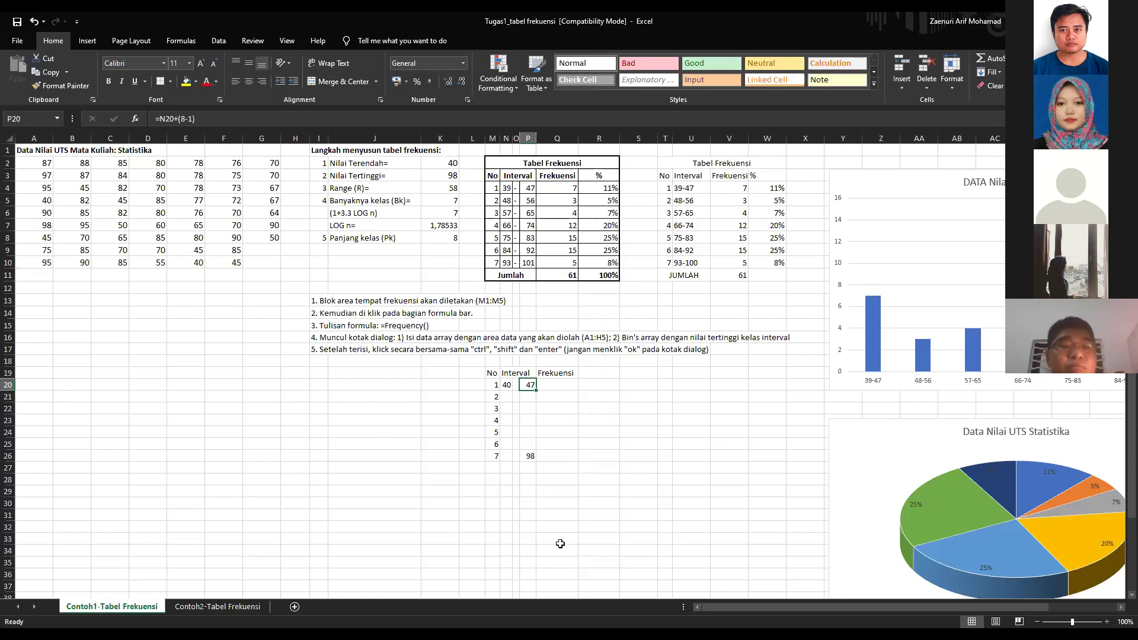
- Enter the formula =N20+8 in N21 for the second class's lower limit and fill it down to N26
click(506, 397)
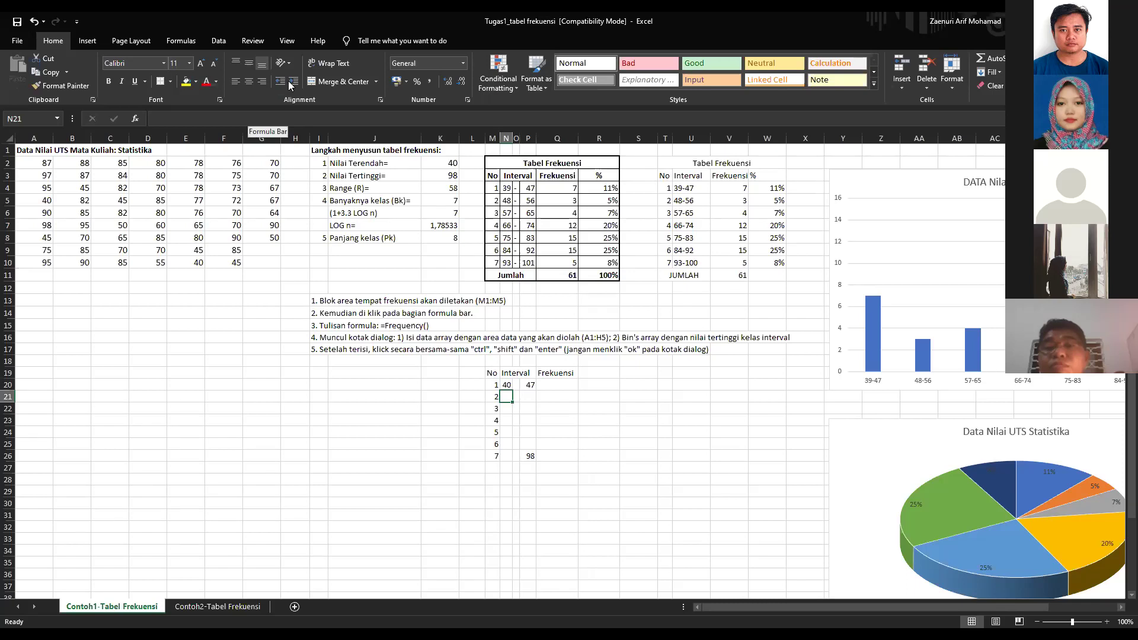
click(196, 121)
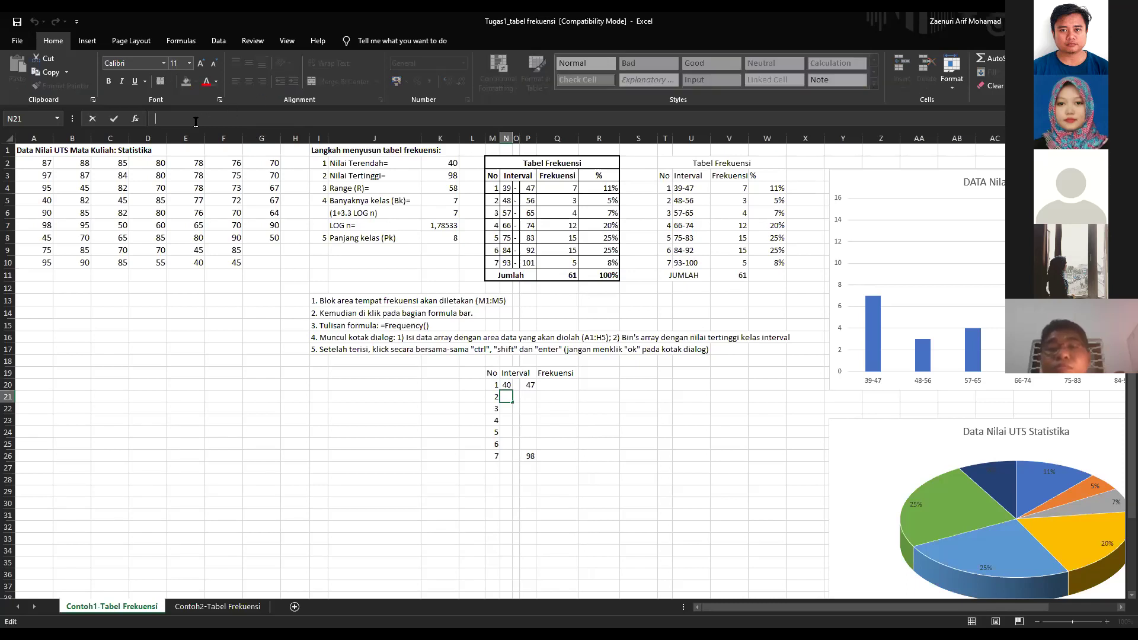
text(=)
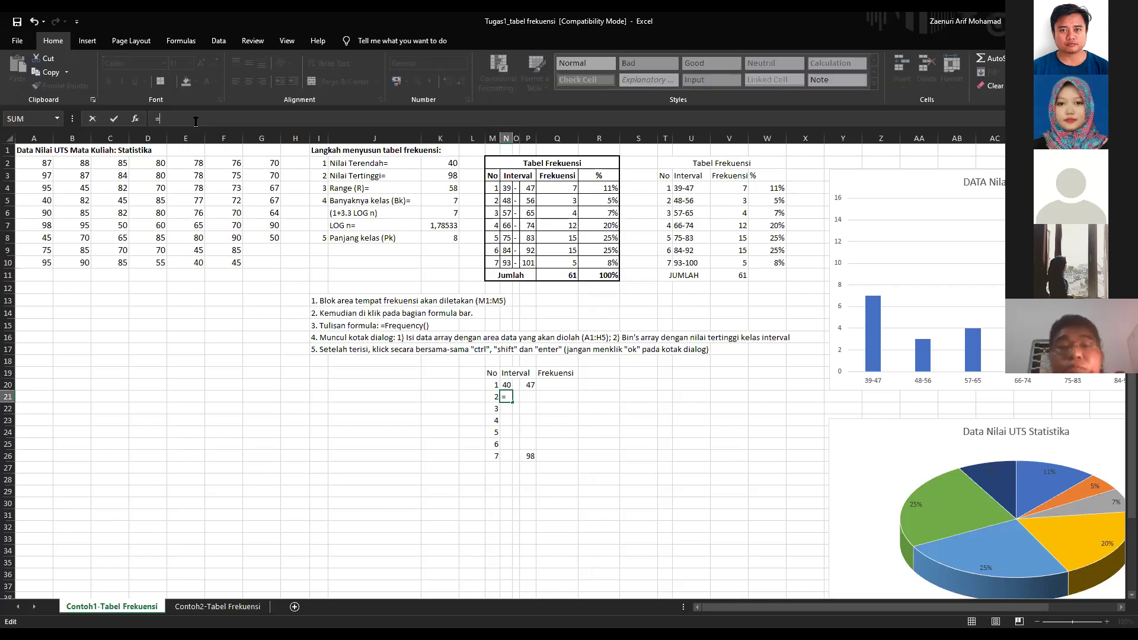
click(505, 385)
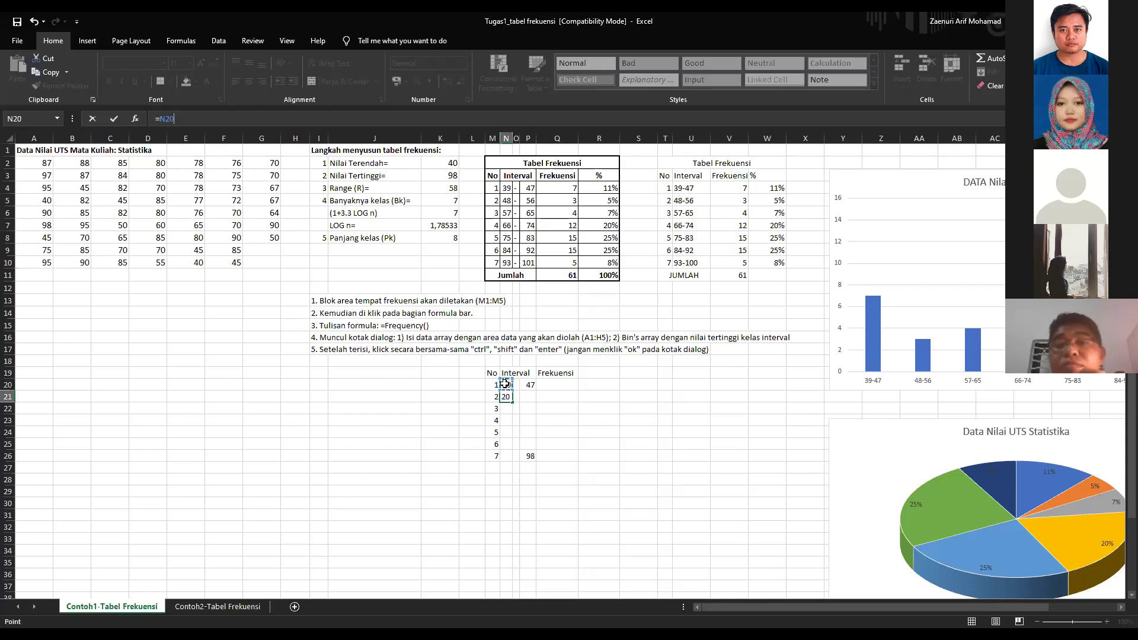
text(+8)
key(Return)
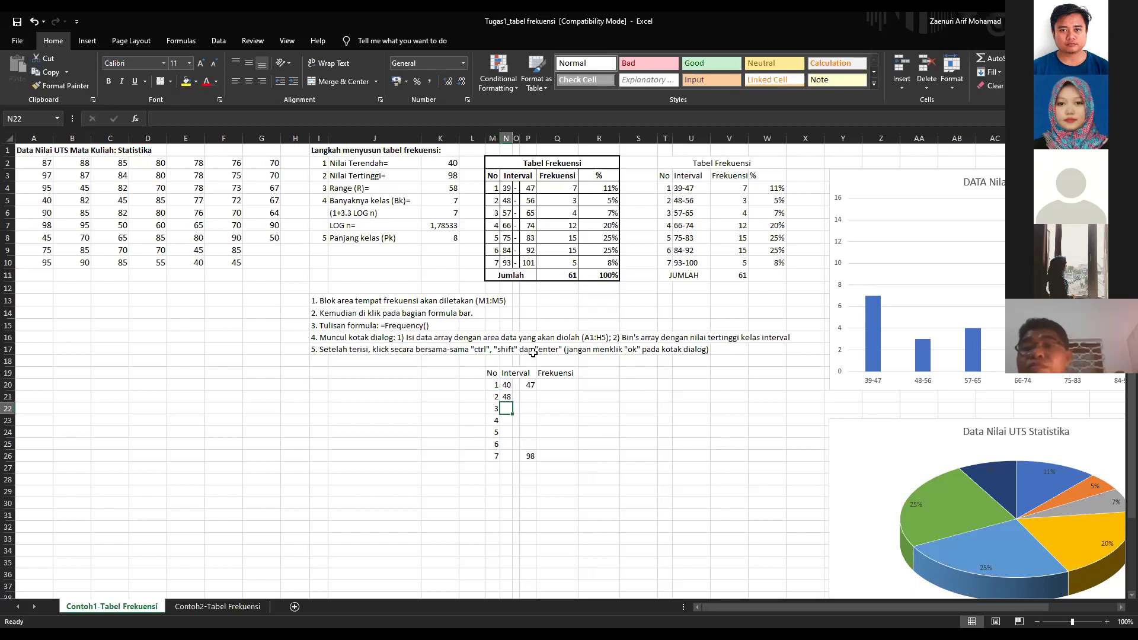
click(506, 397)
drag(511, 401, 511, 459)
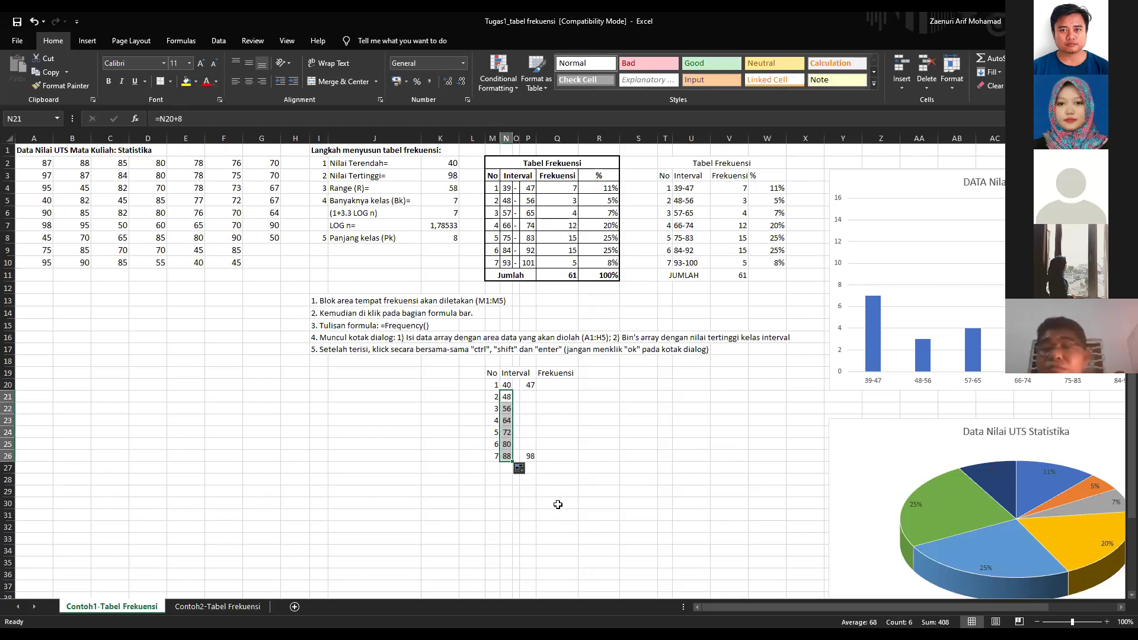
- Fill the upper-limit formula from P20 down through P25, leaving the last class's limit in P26 as entered
click(528, 397)
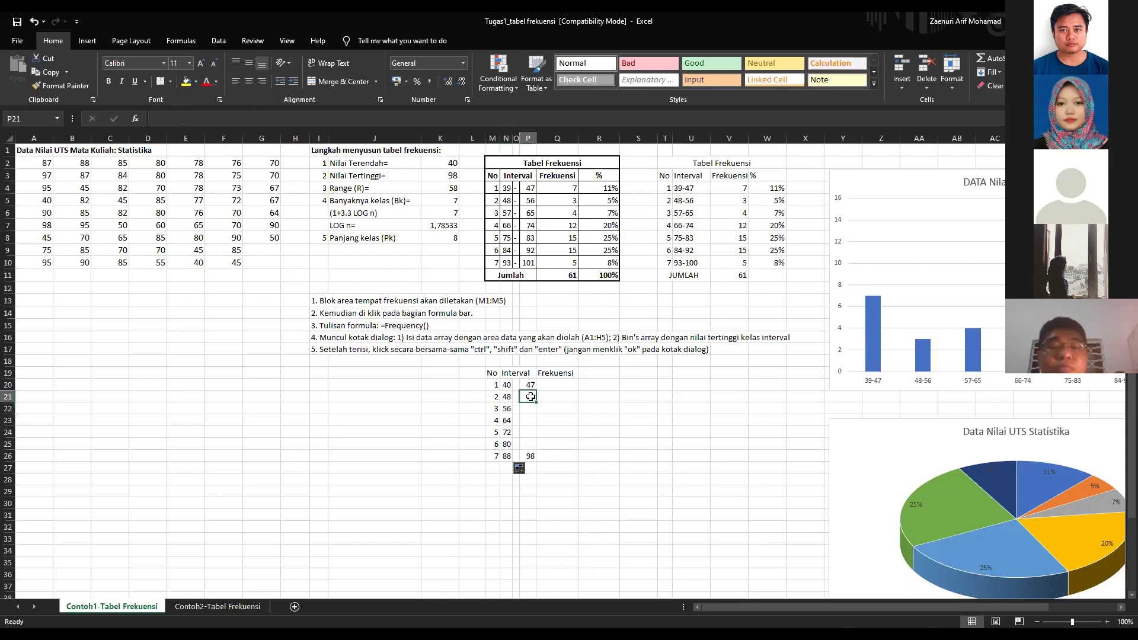
click(530, 385)
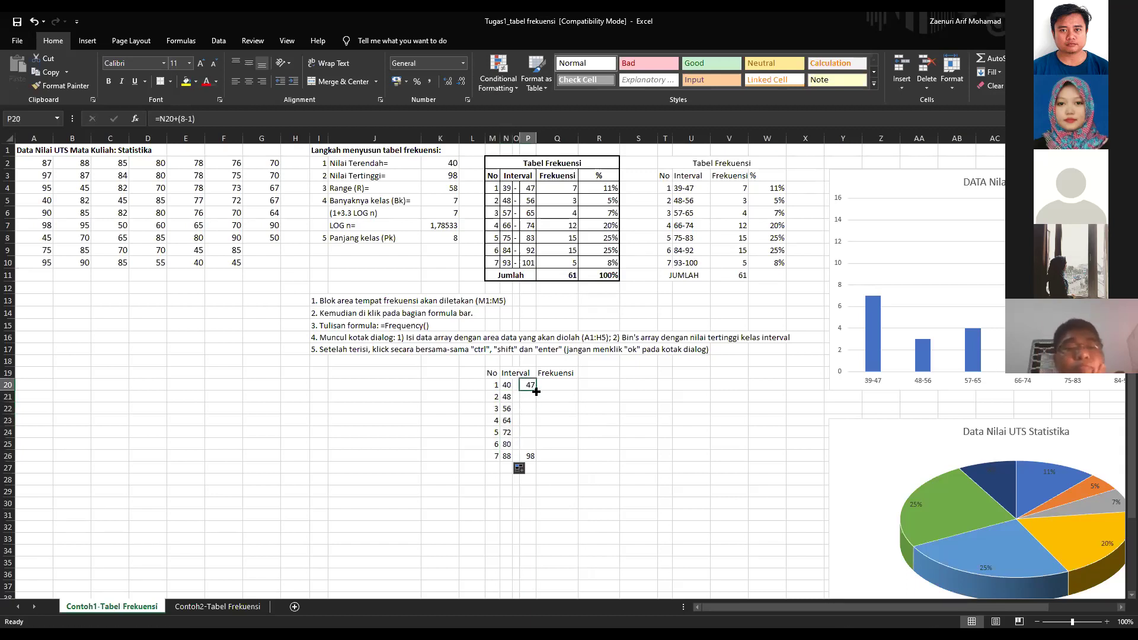
drag(536, 392, 534, 448)
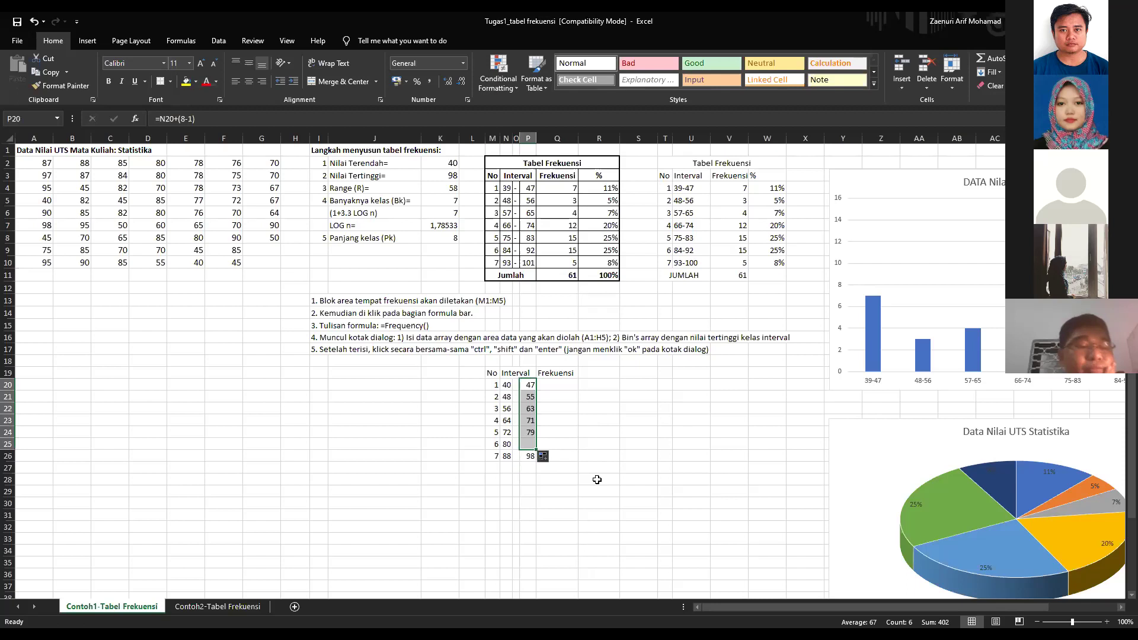
click(573, 454)
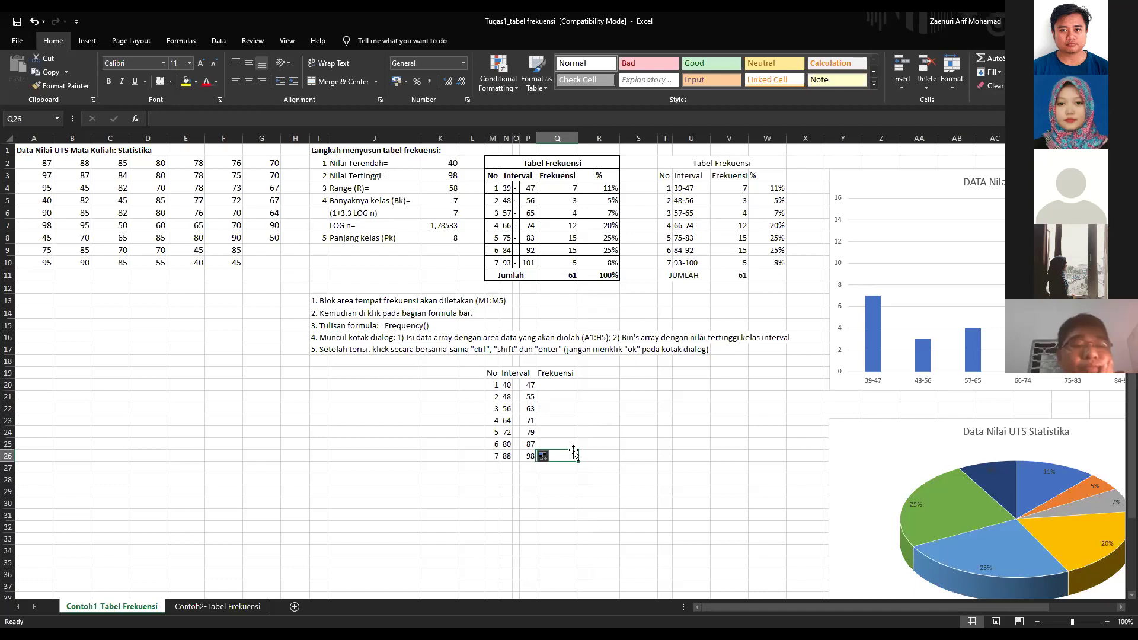
- Compare the limits of the last two classes in N25:P26 with the intervals in the bordered Tabel Frekuensi, including N4 and P5
click(509, 457)
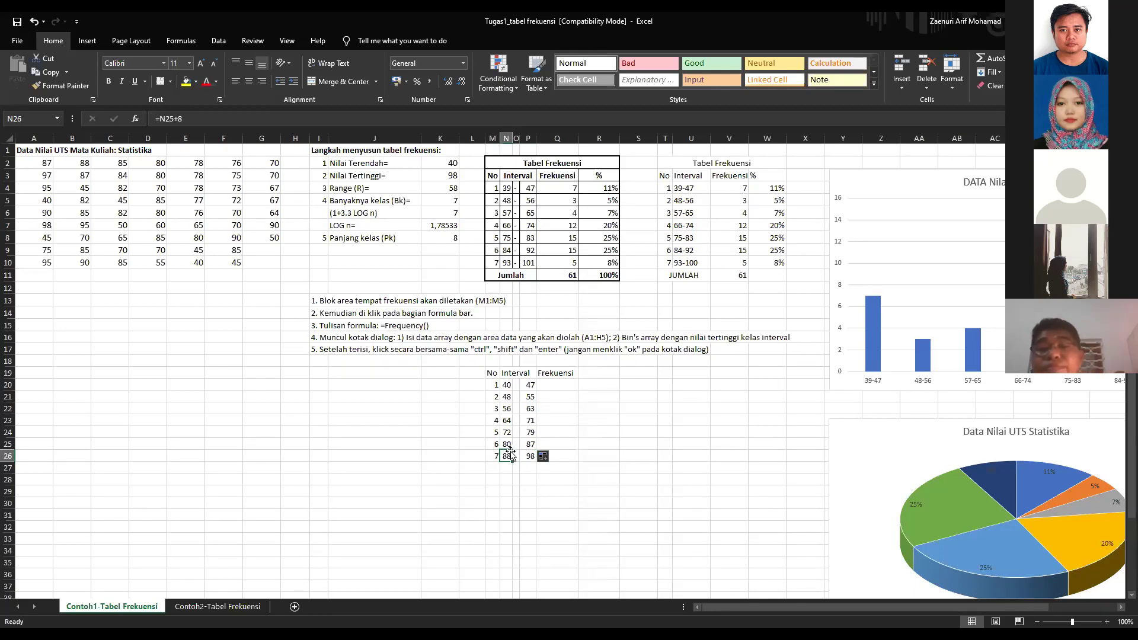
click(505, 444)
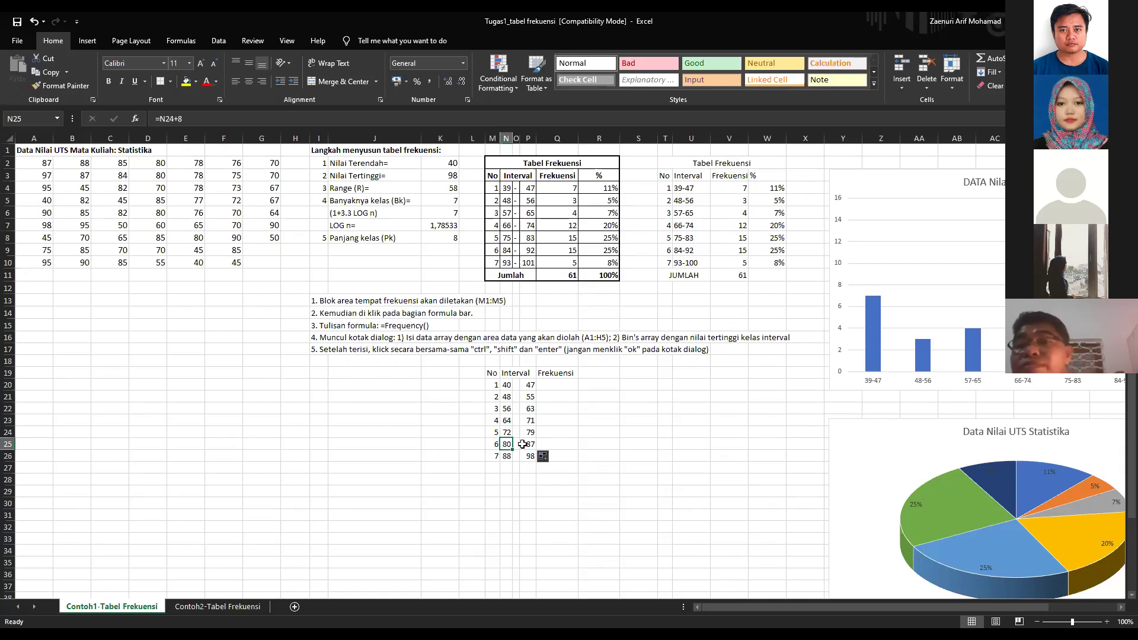
click(505, 456)
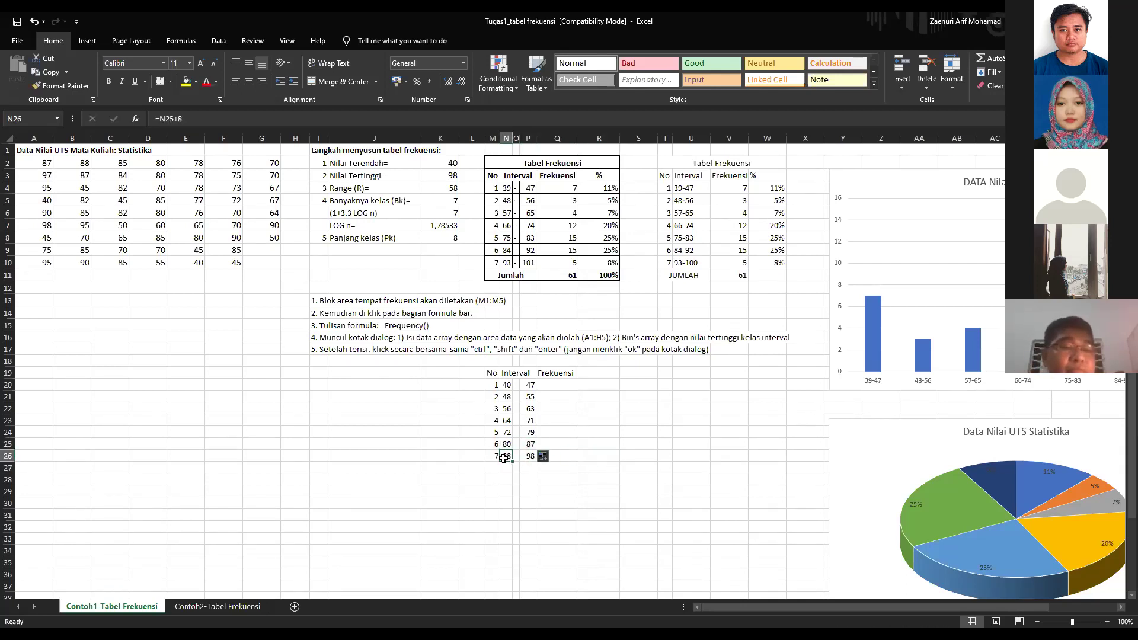
click(527, 455)
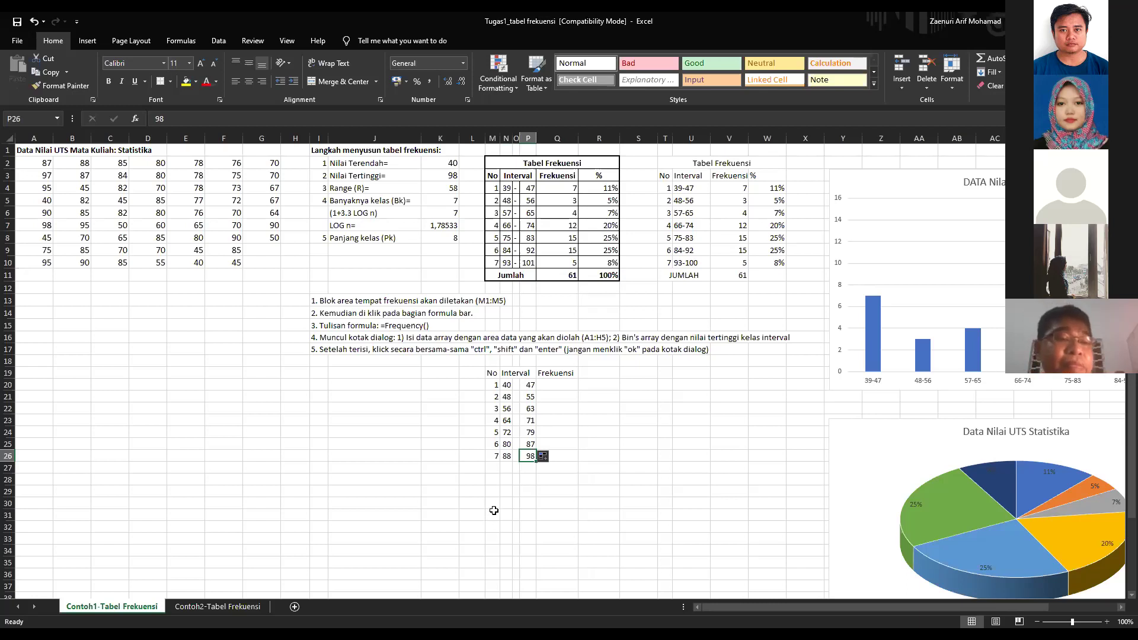
click(506, 457)
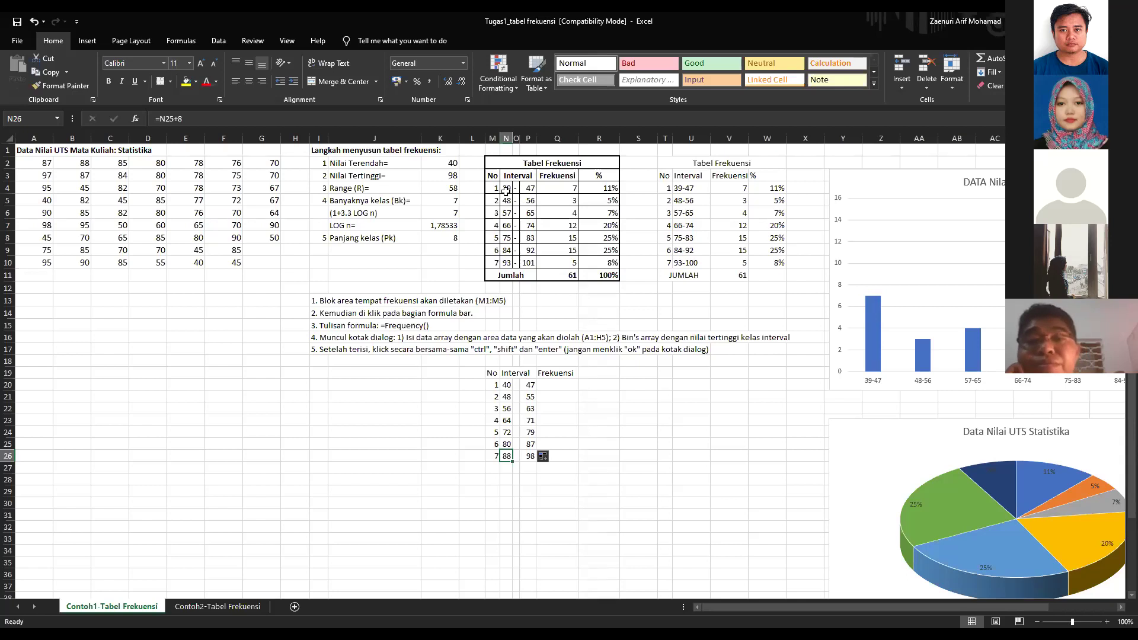
drag(506, 187, 610, 240)
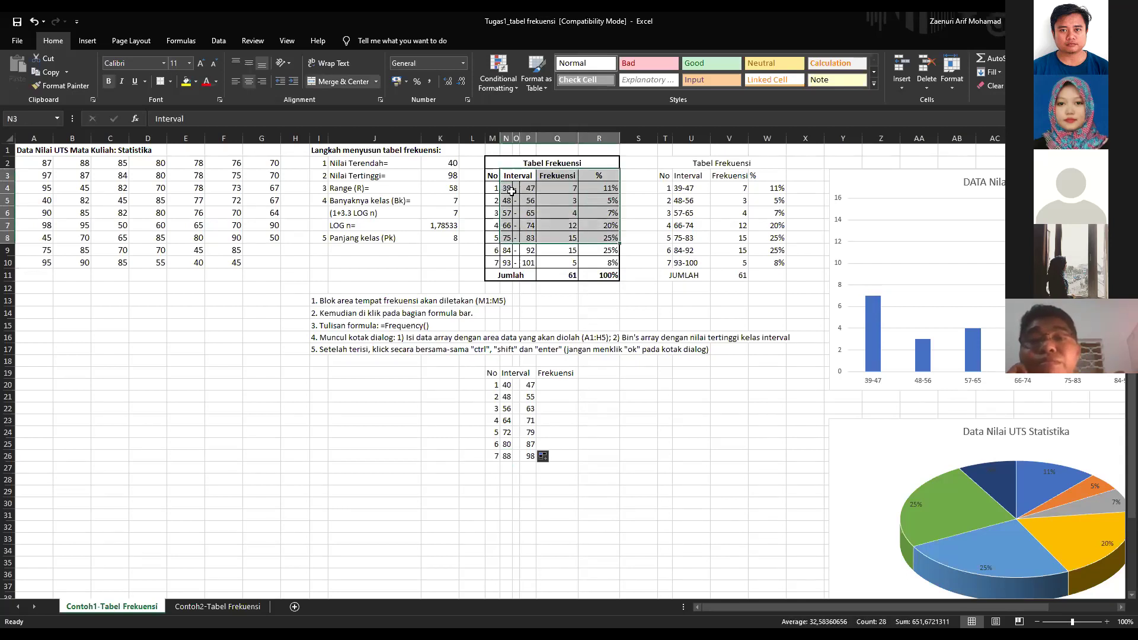
click(507, 188)
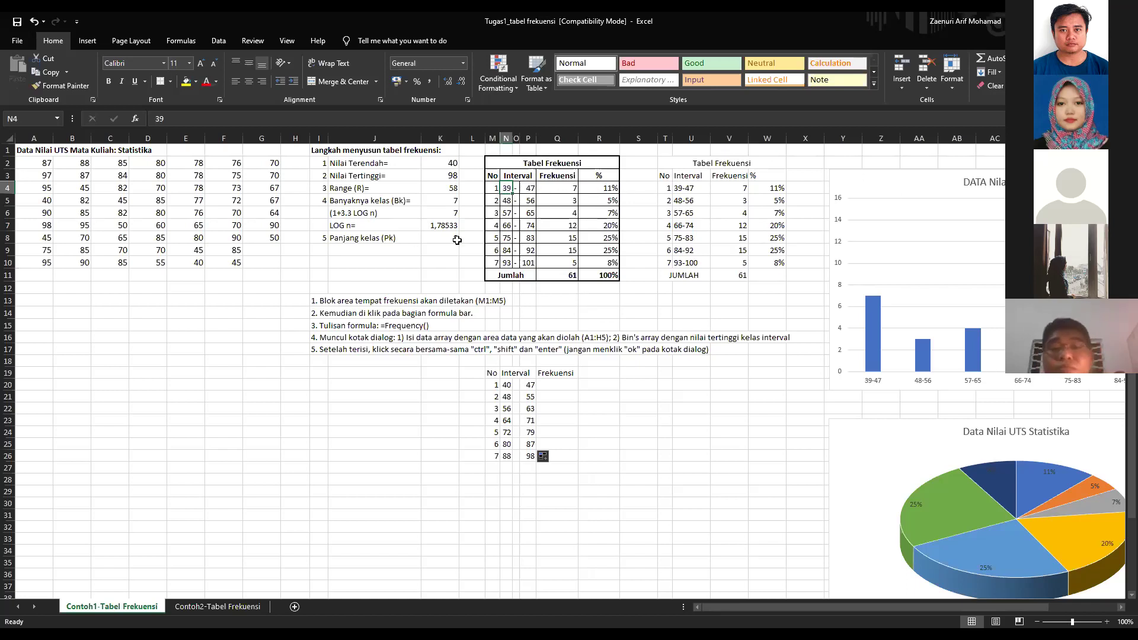
click(527, 200)
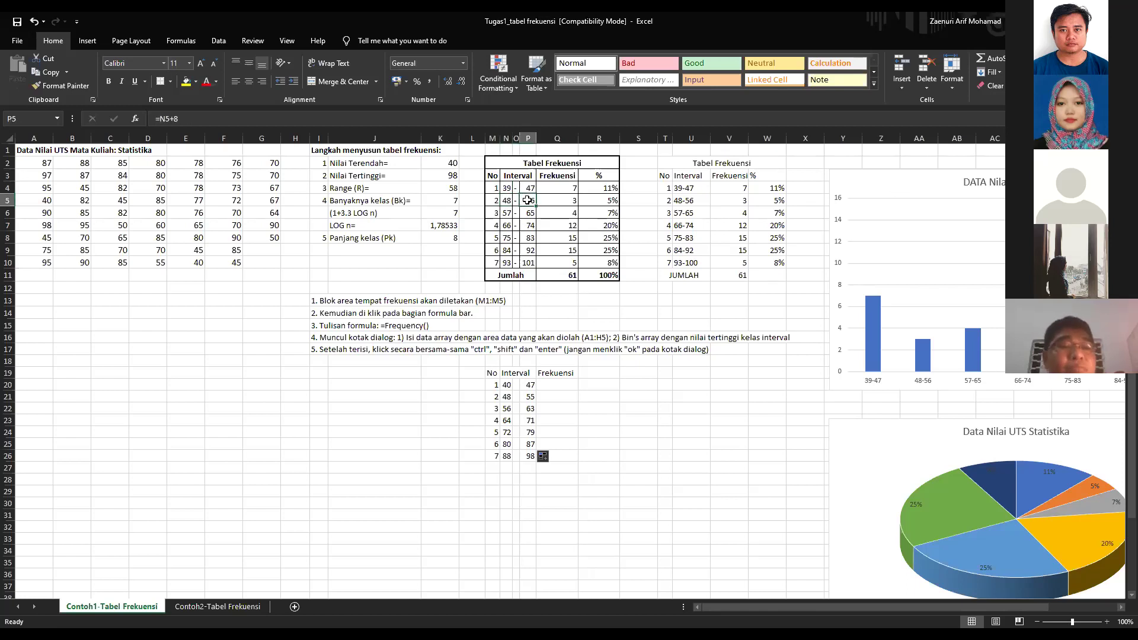
- Display the class length in K8 in General format to check its decimals, and restore the Number format
click(436, 239)
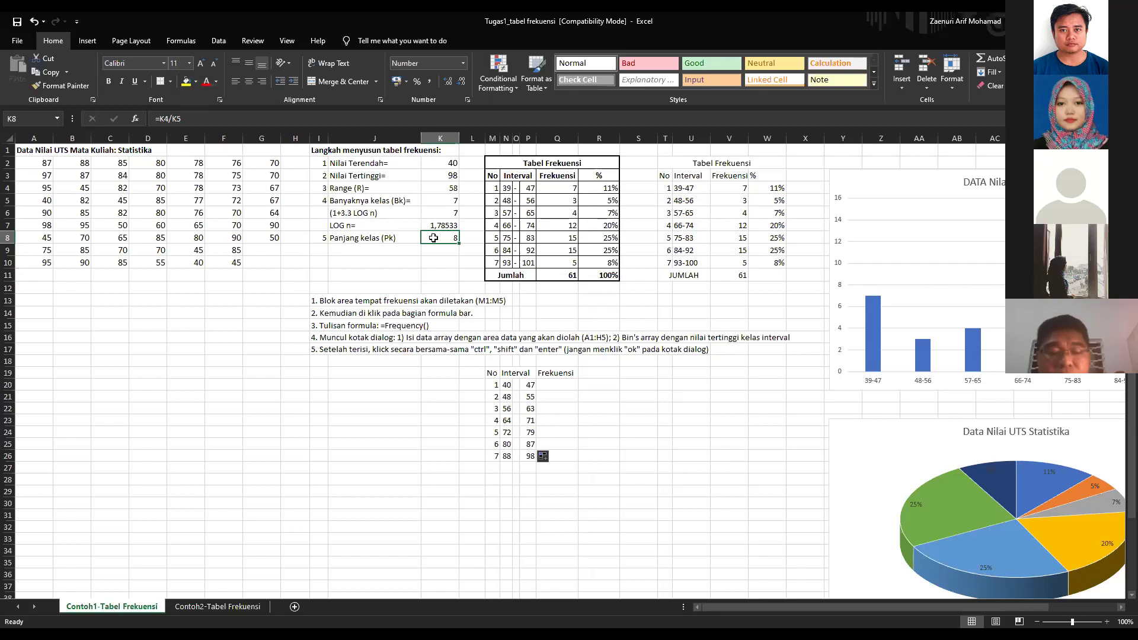
right_click(433, 238)
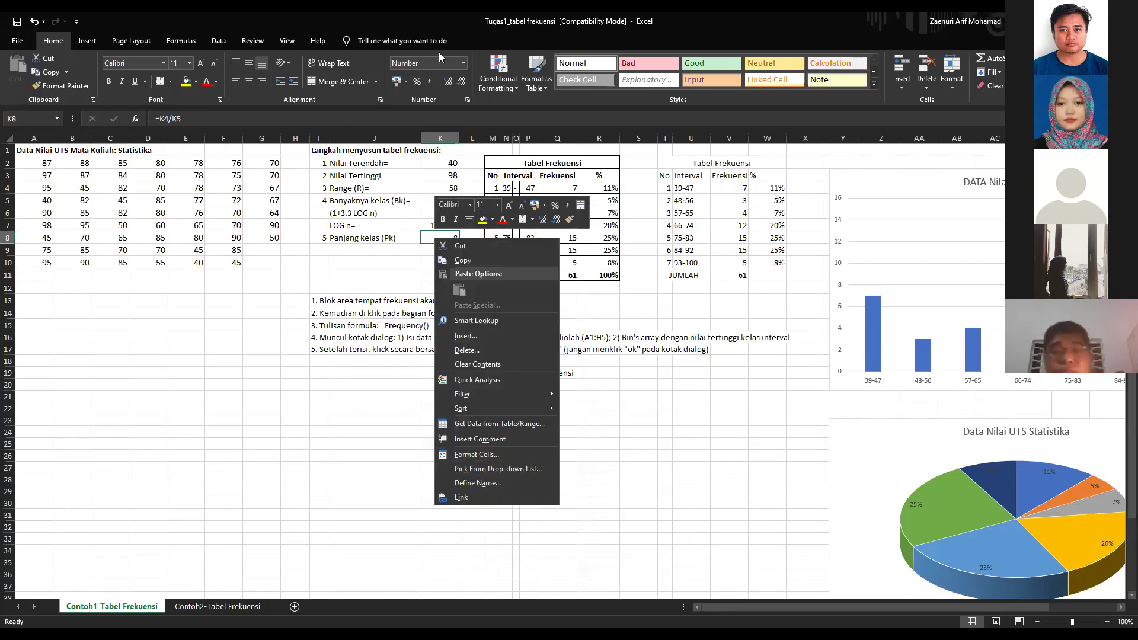
click(463, 64)
click(462, 81)
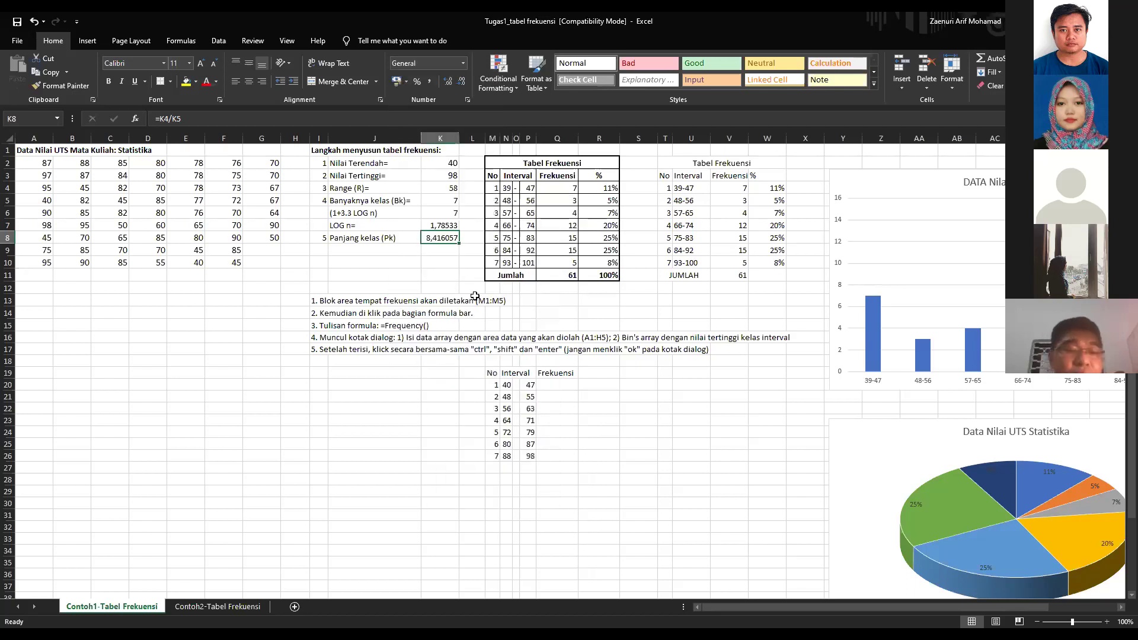
click(463, 63)
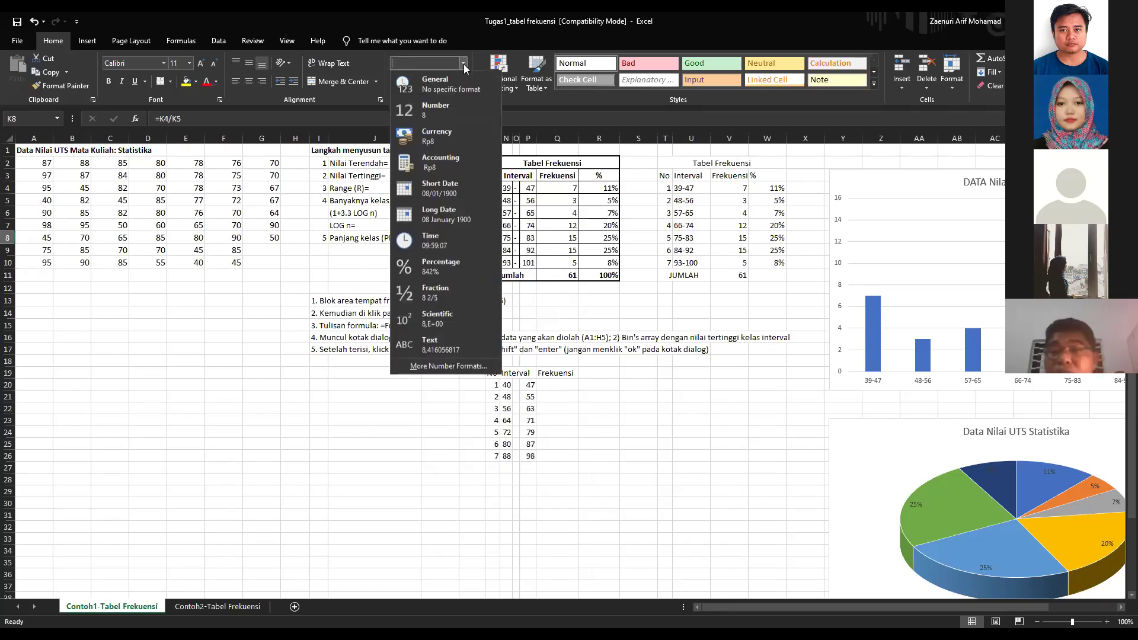
click(435, 109)
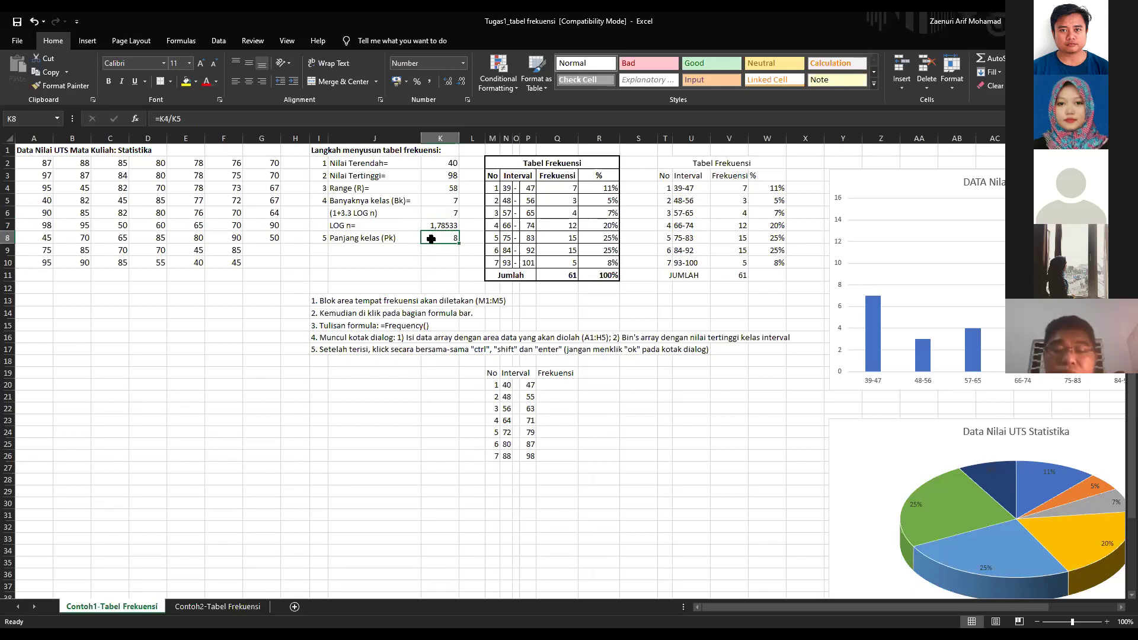
- Compare the first lower limit in N20 with N4 in the bordered table, and check the last class's limits in N26 and P26
click(507, 386)
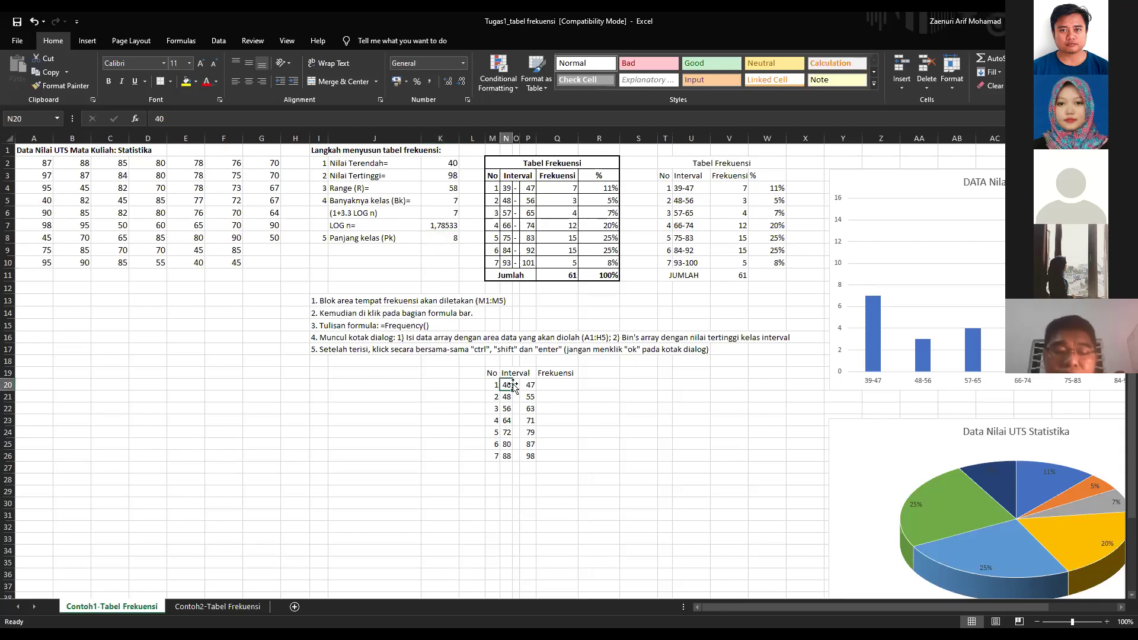
click(506, 188)
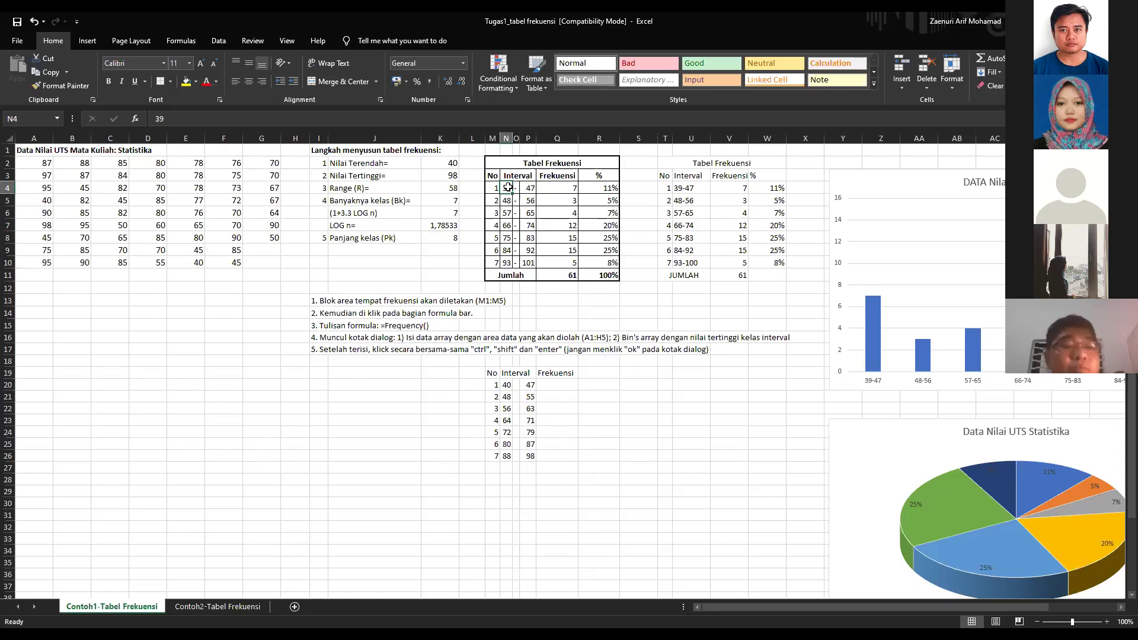
click(508, 386)
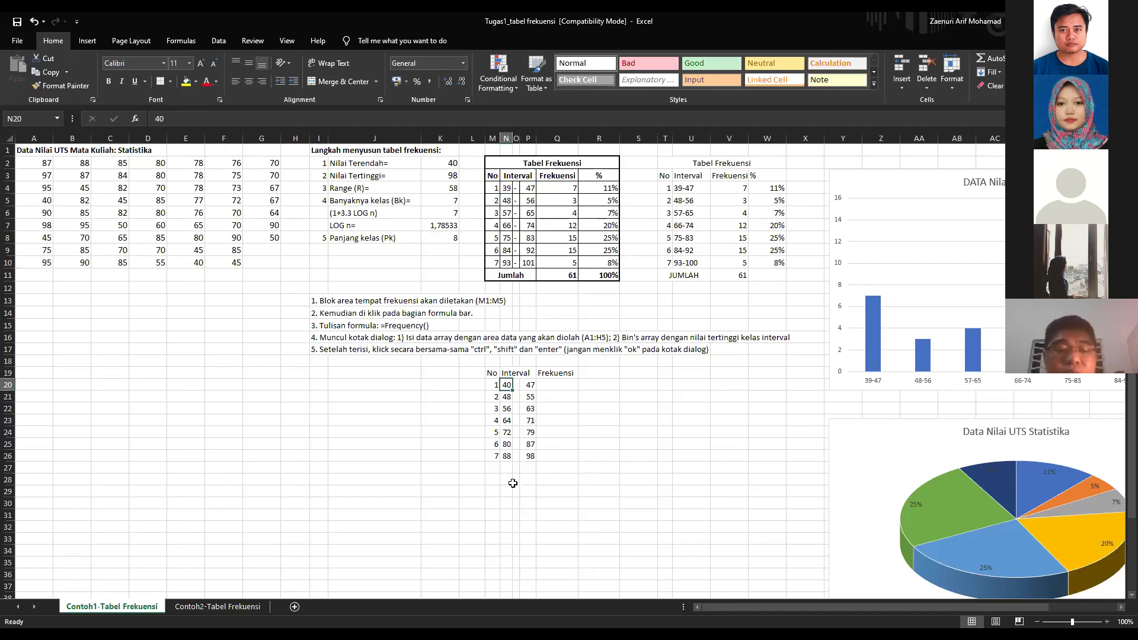
click(508, 457)
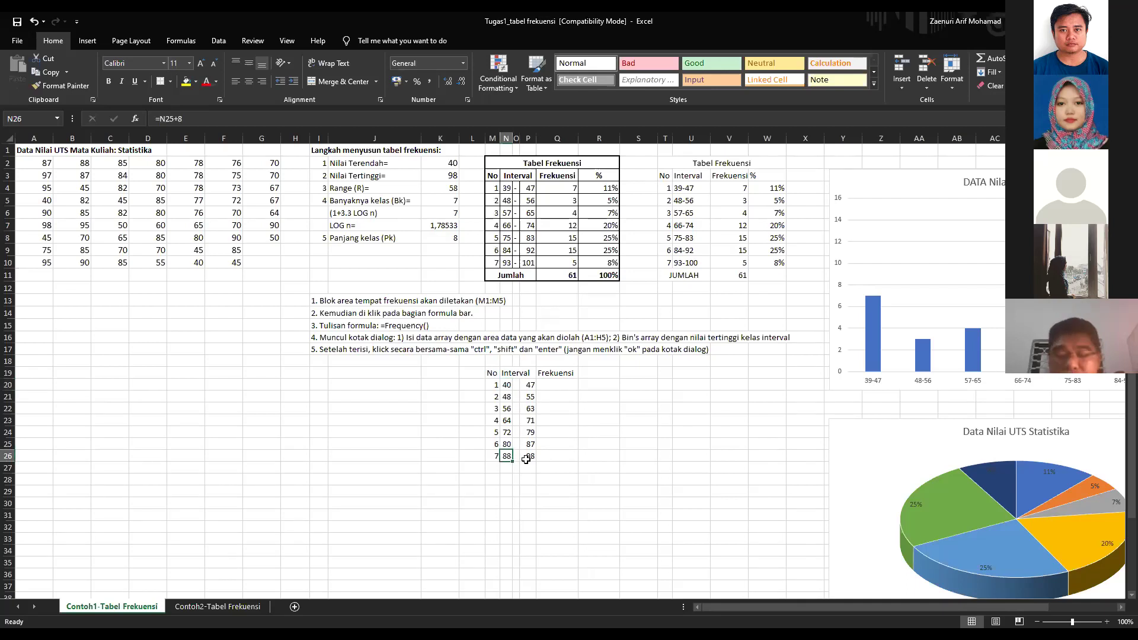
drag(494, 375, 619, 459)
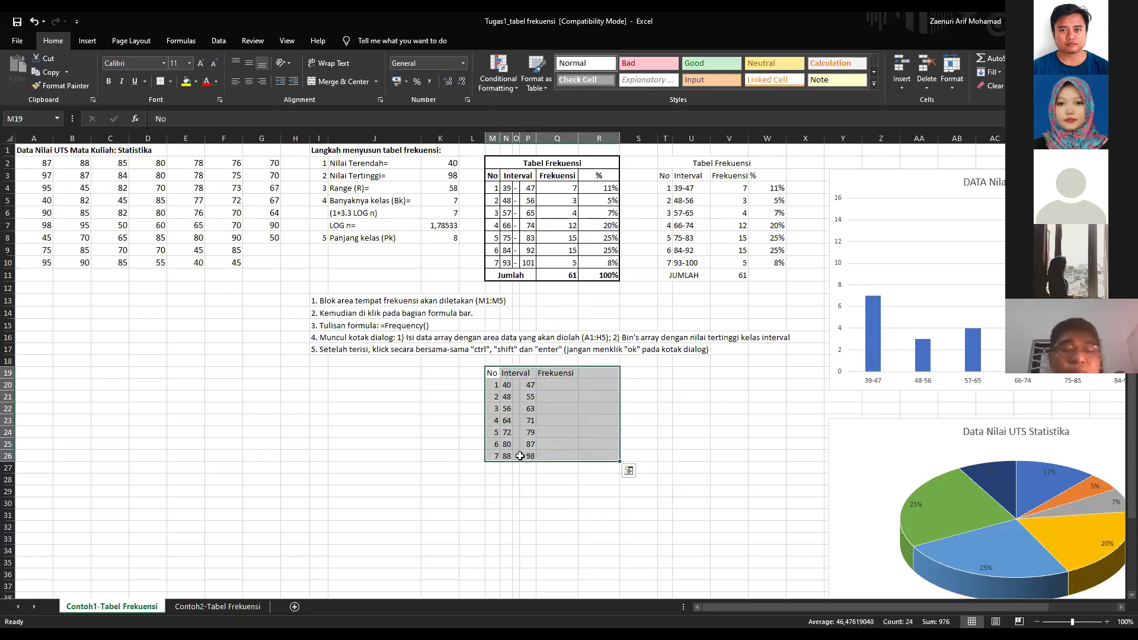
click(407, 458)
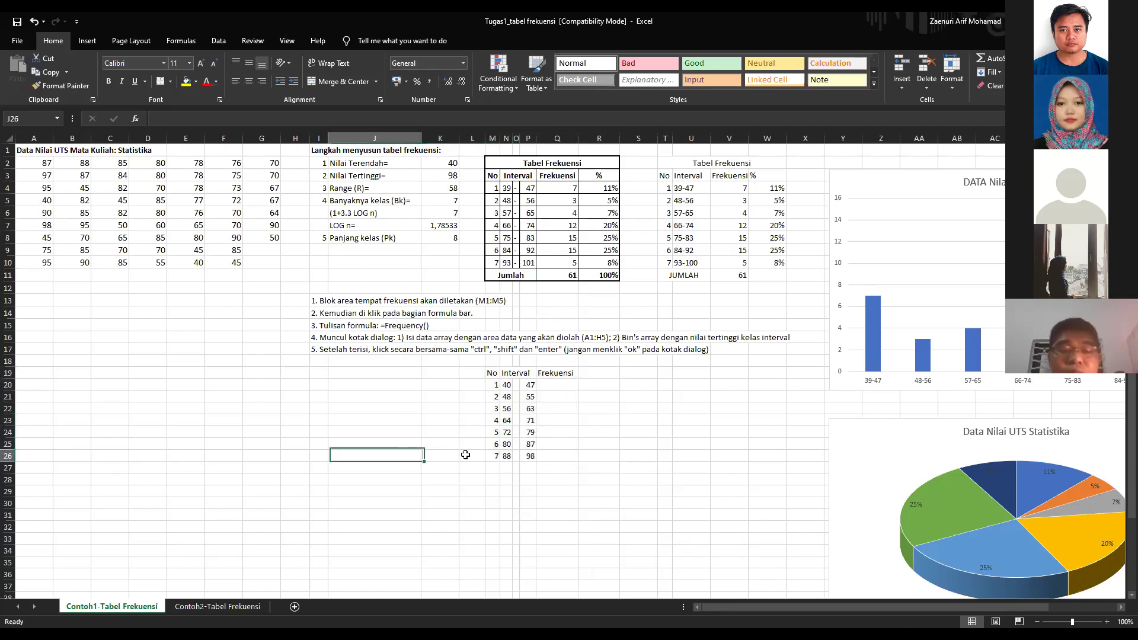
click(504, 457)
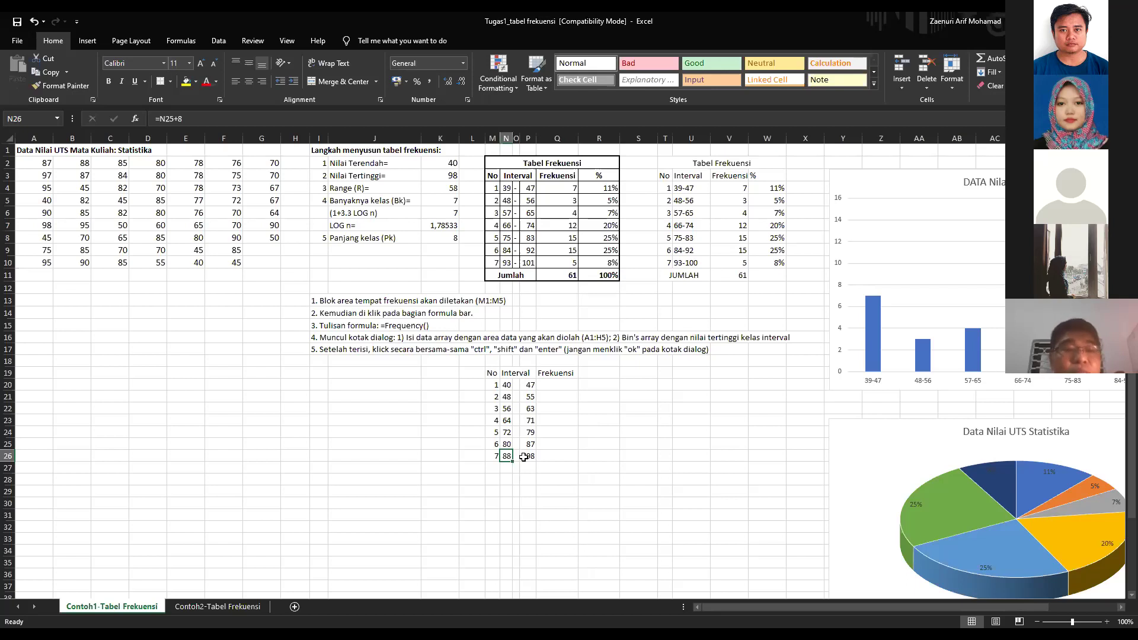
click(525, 457)
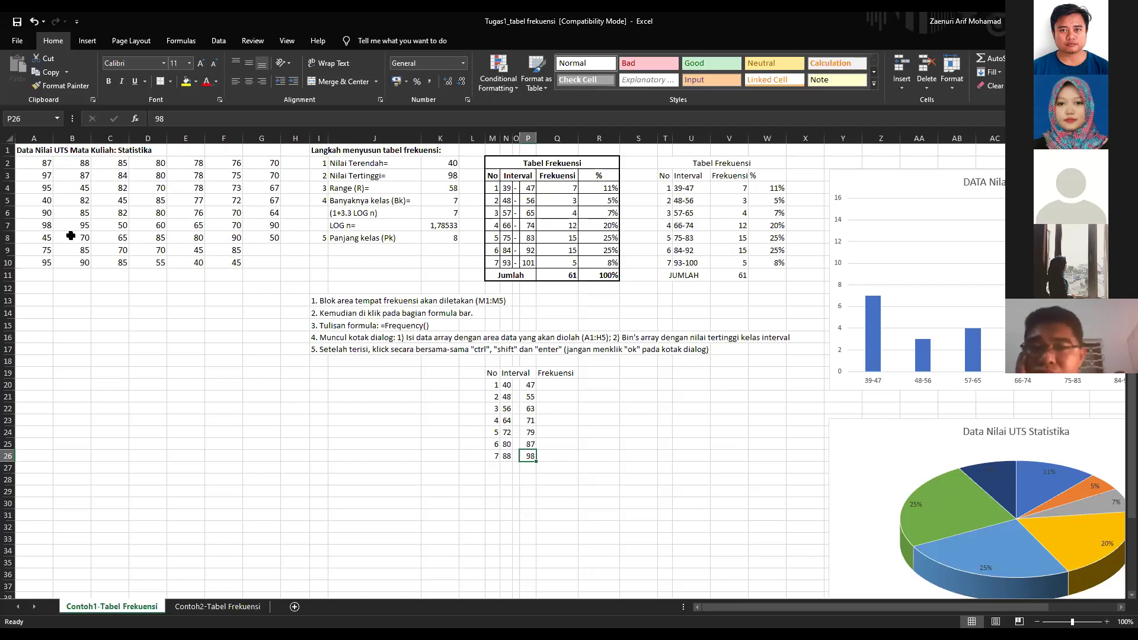
- Review the lower limits in N20:N26 and the upper limits in P20:P26, ending at the first Frekuensi cell, Q20
click(551, 458)
click(557, 385)
drag(508, 385, 508, 458)
drag(524, 387, 524, 452)
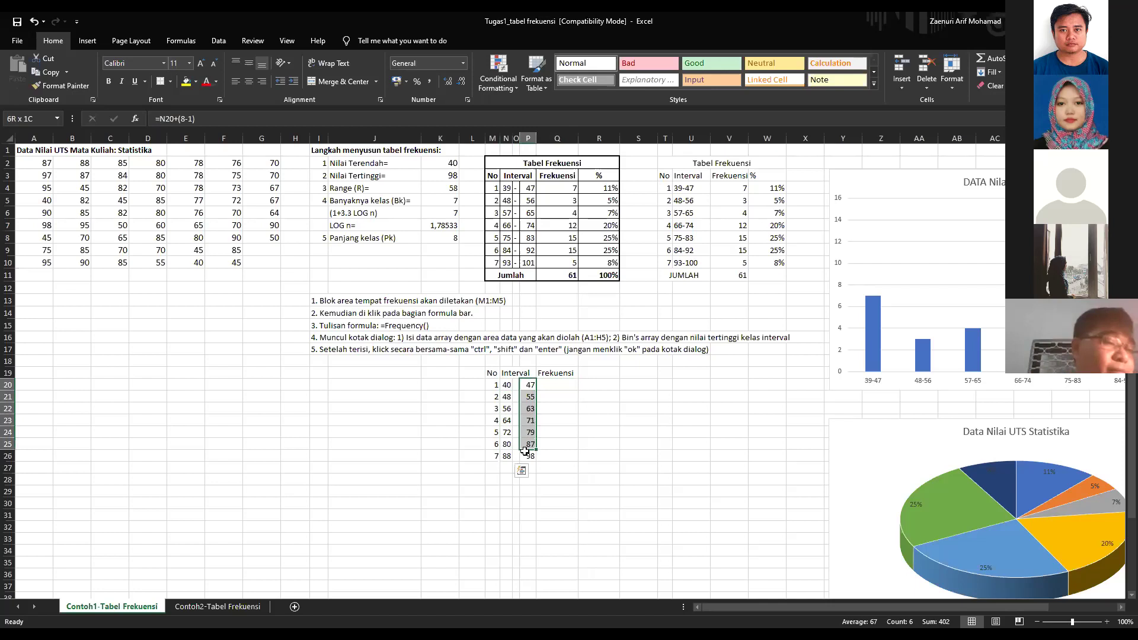
drag(506, 385, 505, 456)
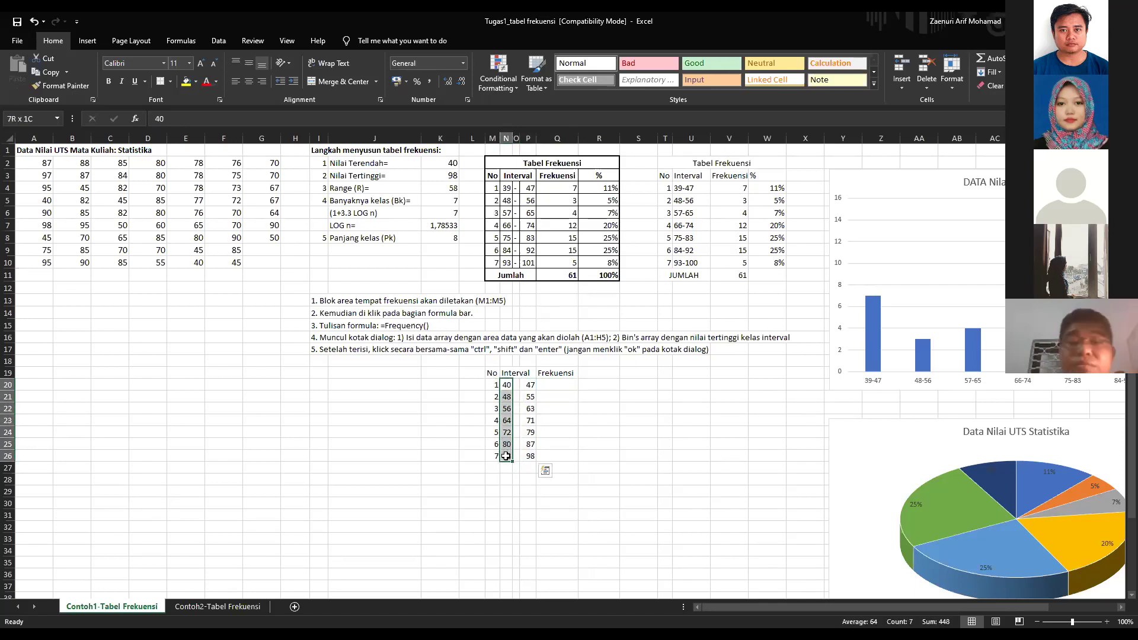
drag(524, 385, 519, 462)
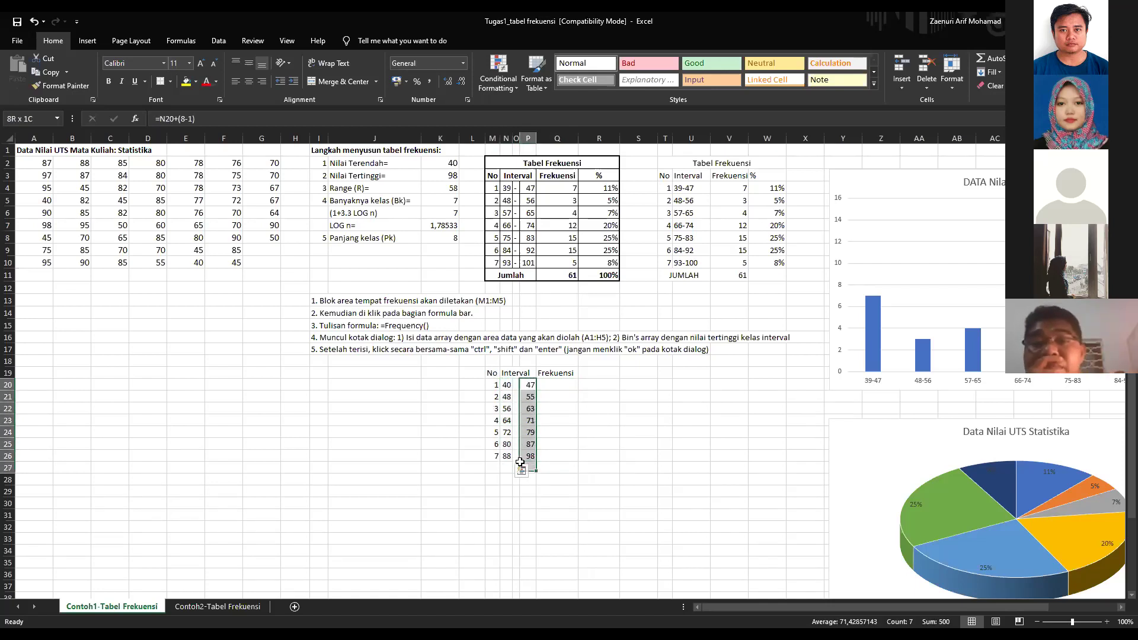
click(552, 386)
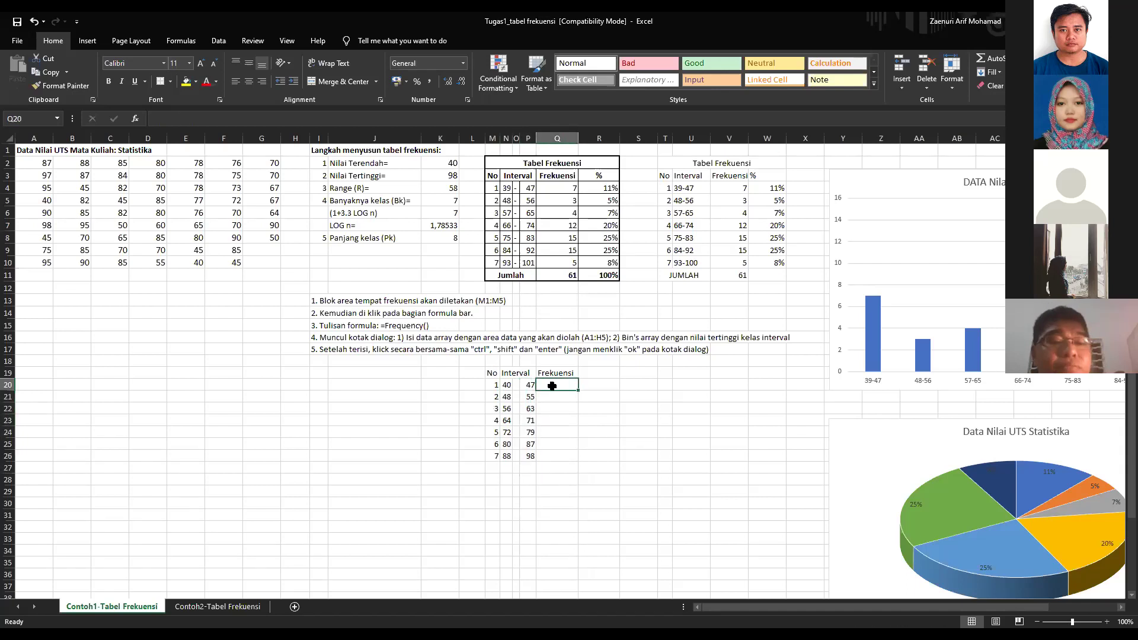
double_click(552, 385)
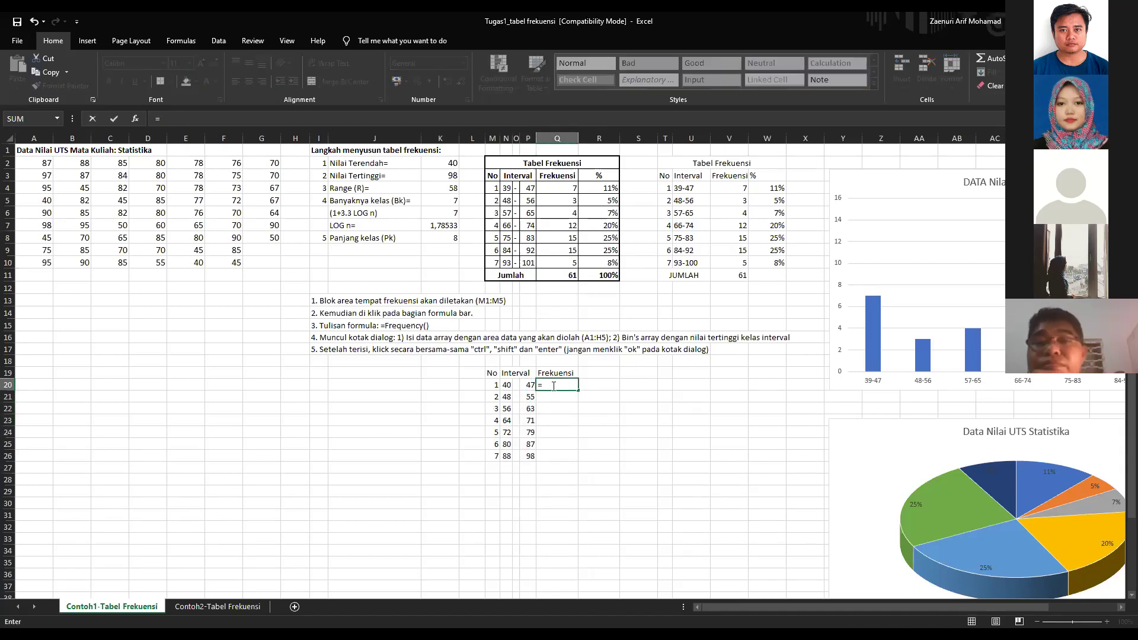
text(=)
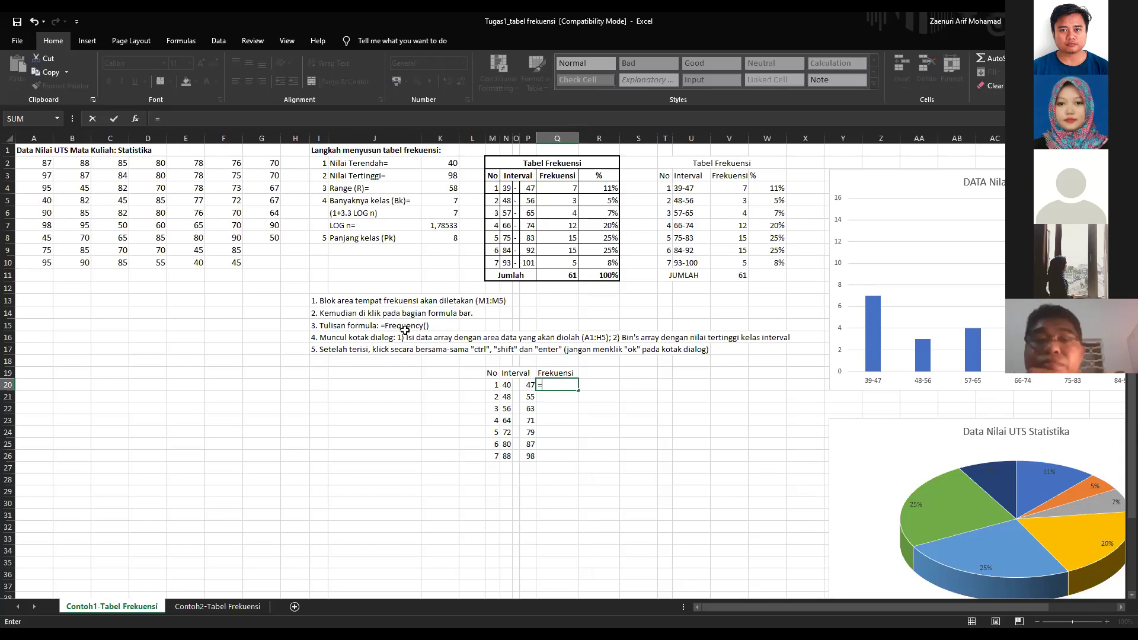
text(freuq)
key(BackSpace)
text(quency)
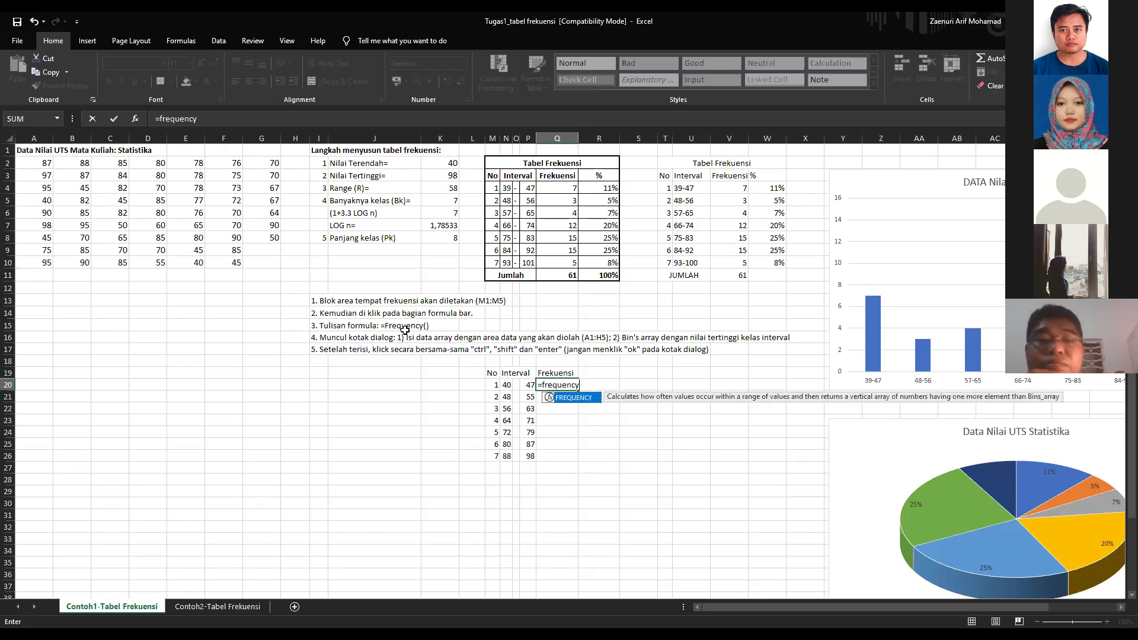
text(()
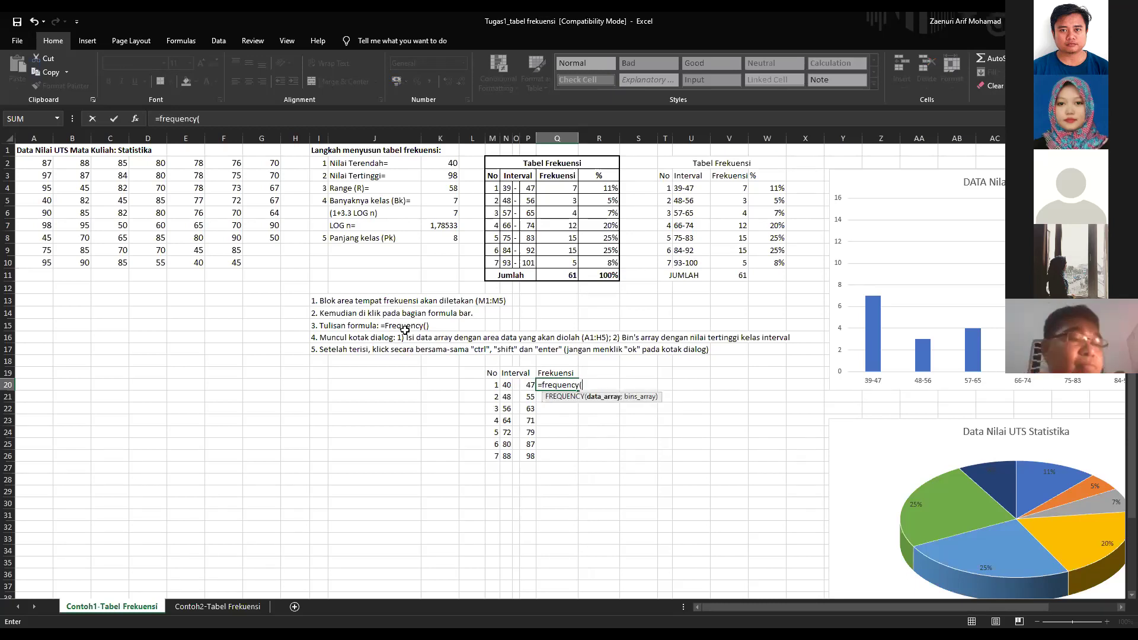
click(50, 165)
drag(53, 172, 262, 262)
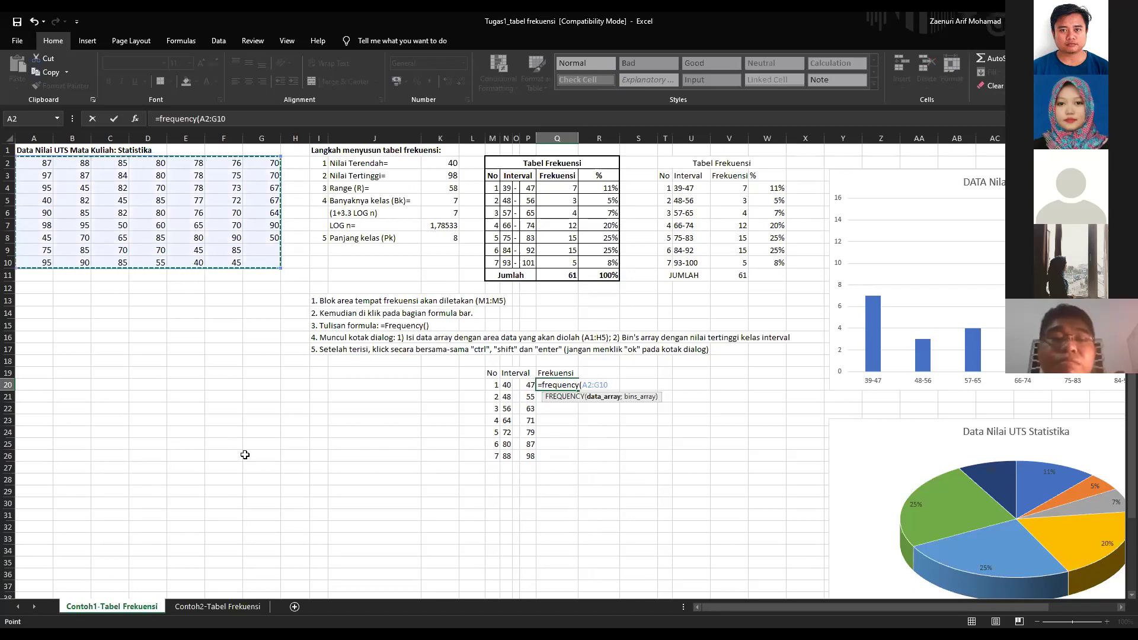
text(;)
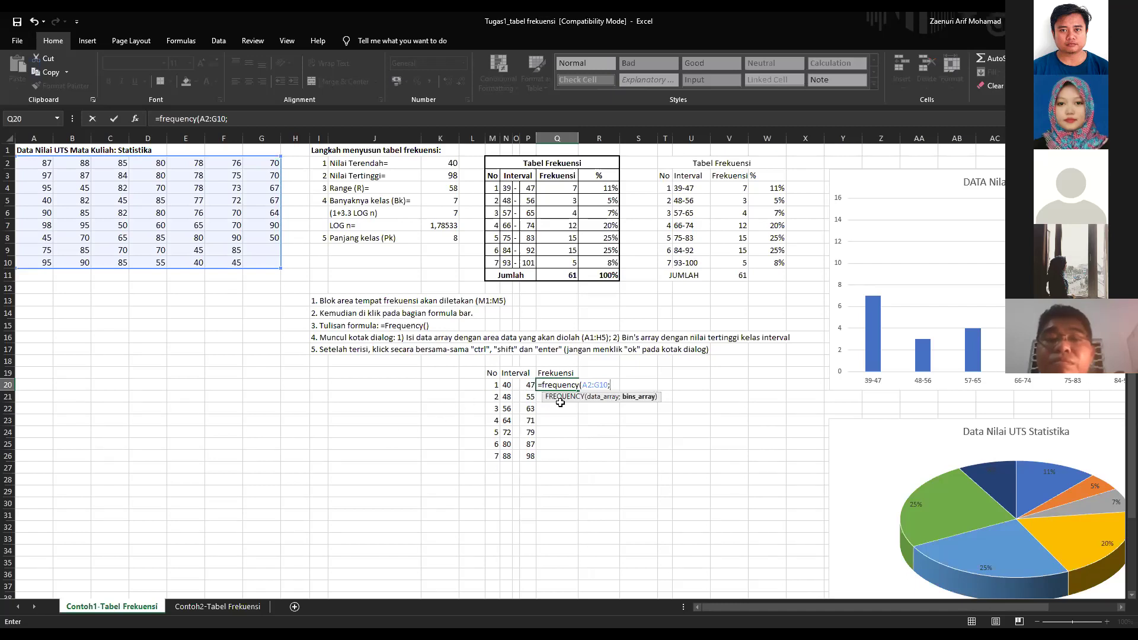
key(Escape)
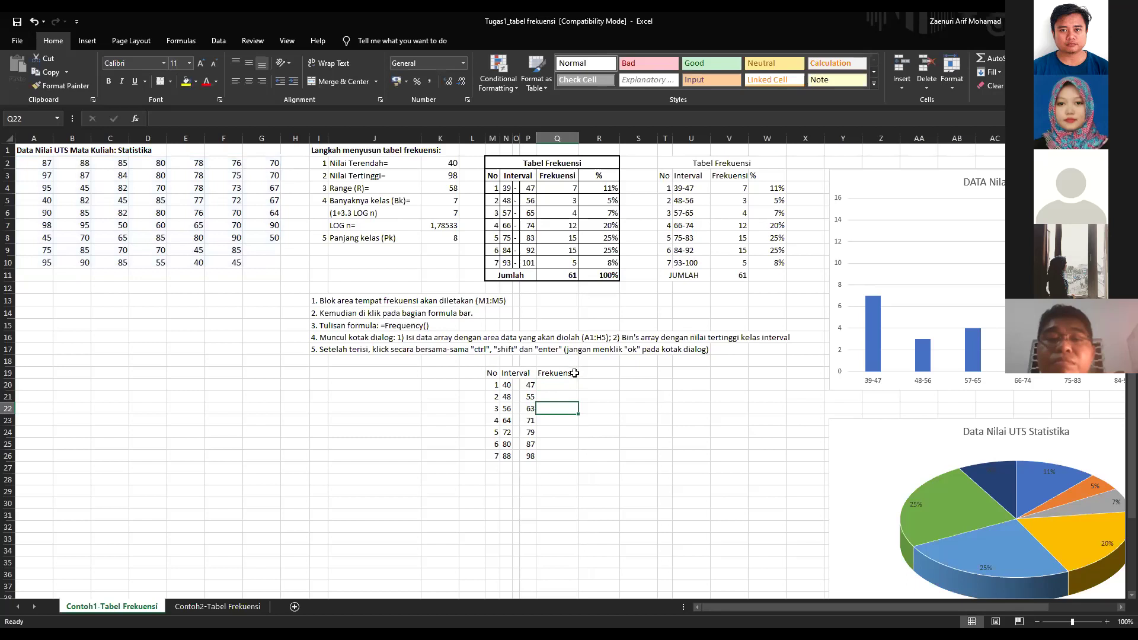
- Fill the Frekuensi cells Q20:Q26 with the array formula =FREQUENCY(A2:G10;P20:P26), using the scores as data and the upper limits as bins
drag(562, 384, 568, 454)
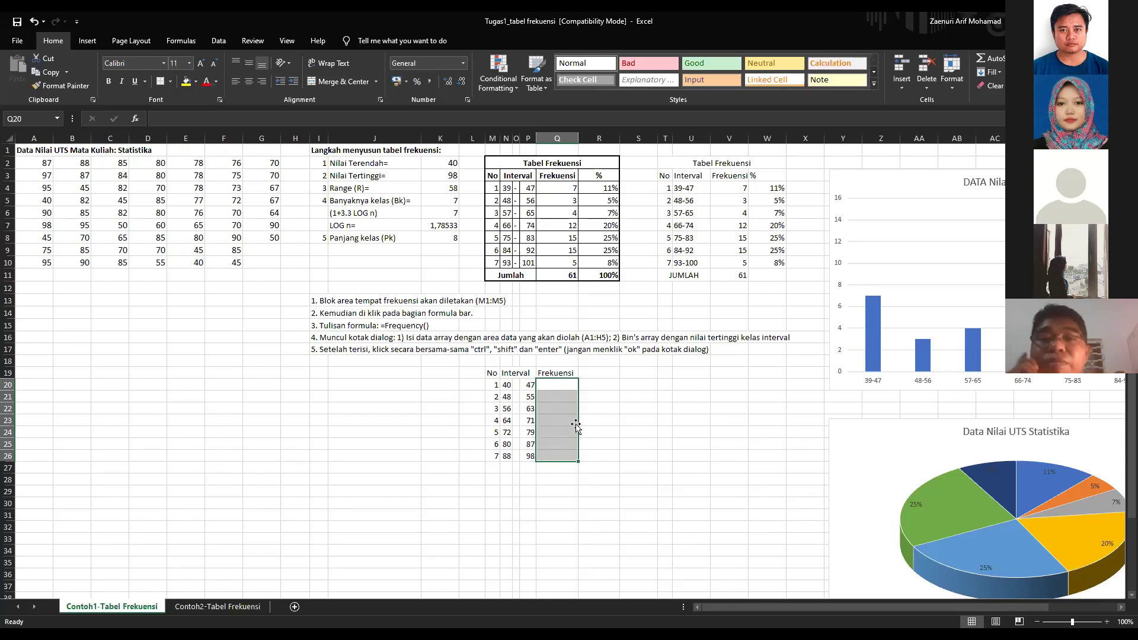
click(557, 385)
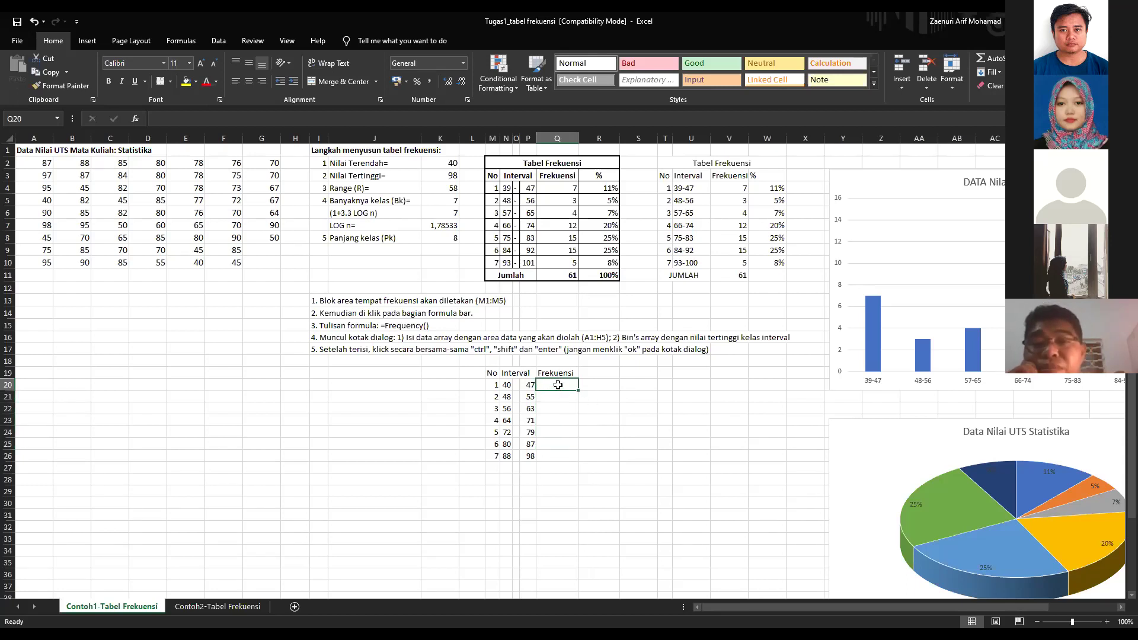
drag(557, 385, 557, 462)
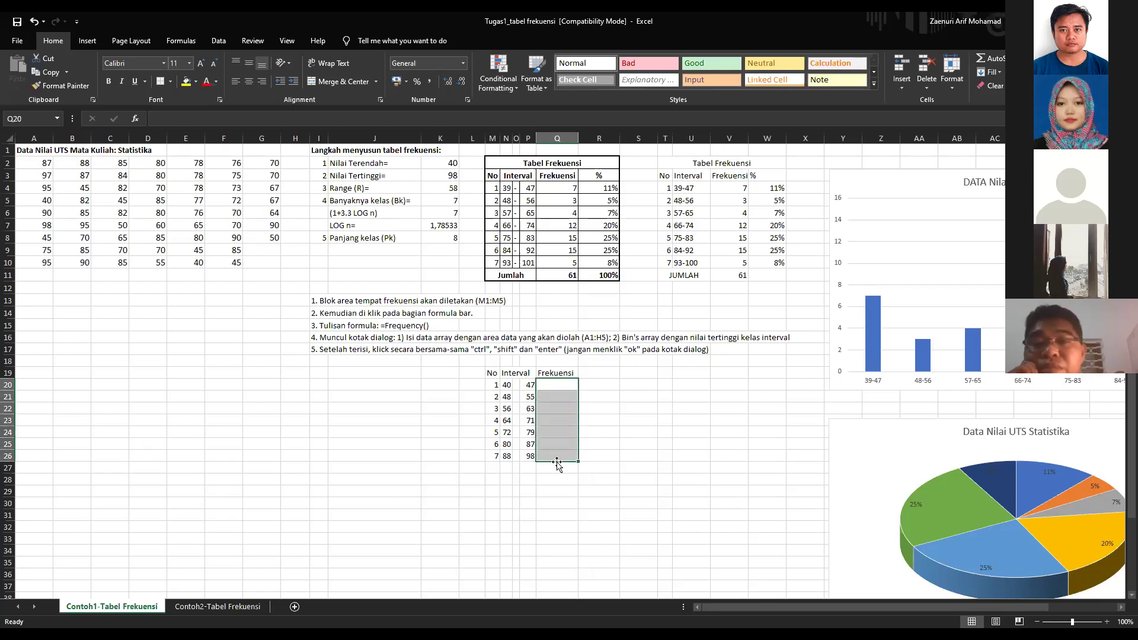
click(218, 123)
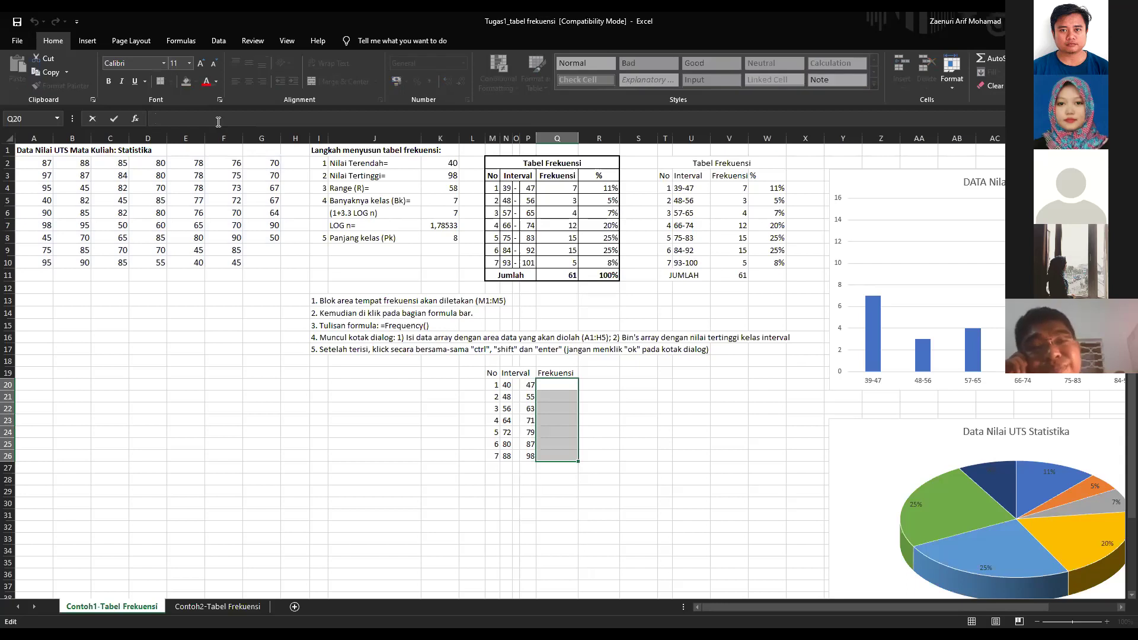
text(=)
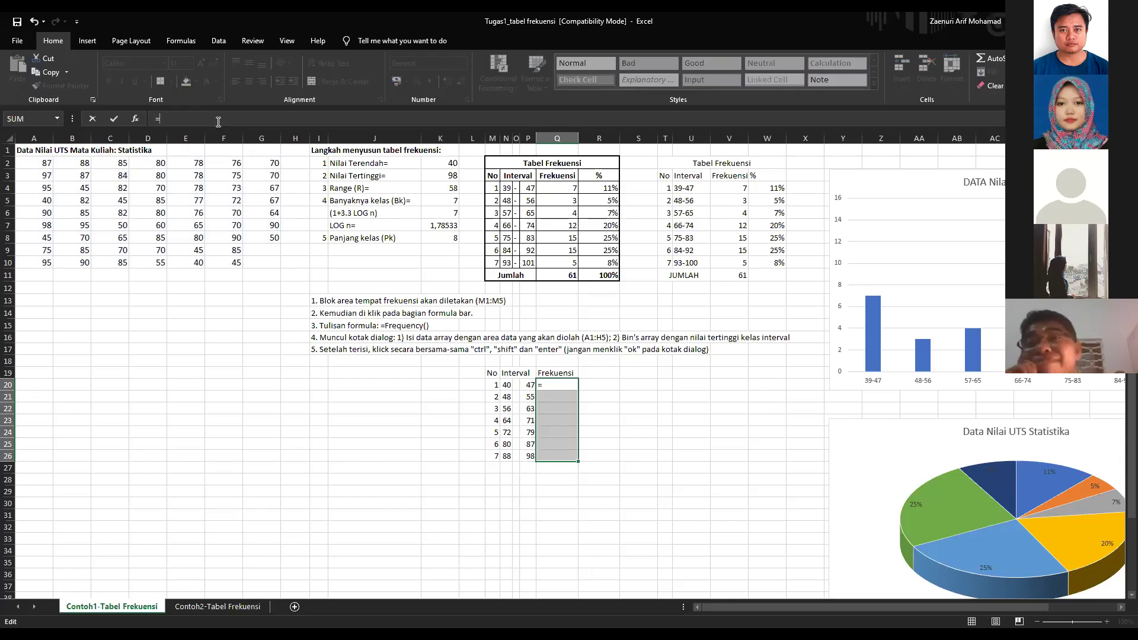
text(frequency)
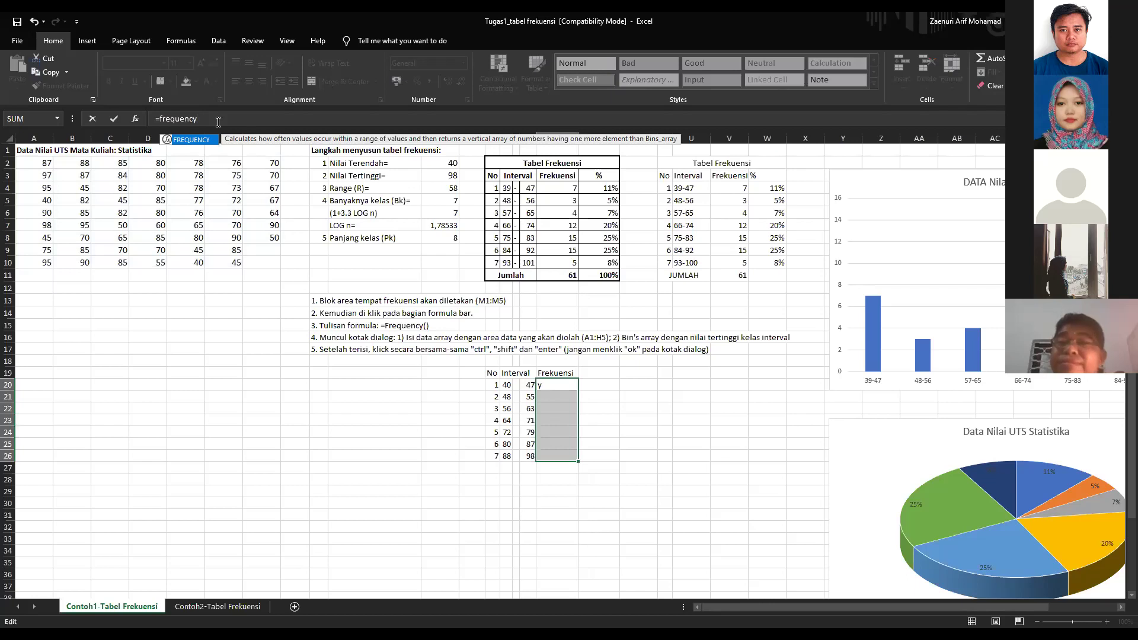
text(()
click(37, 166)
drag(56, 168, 252, 259)
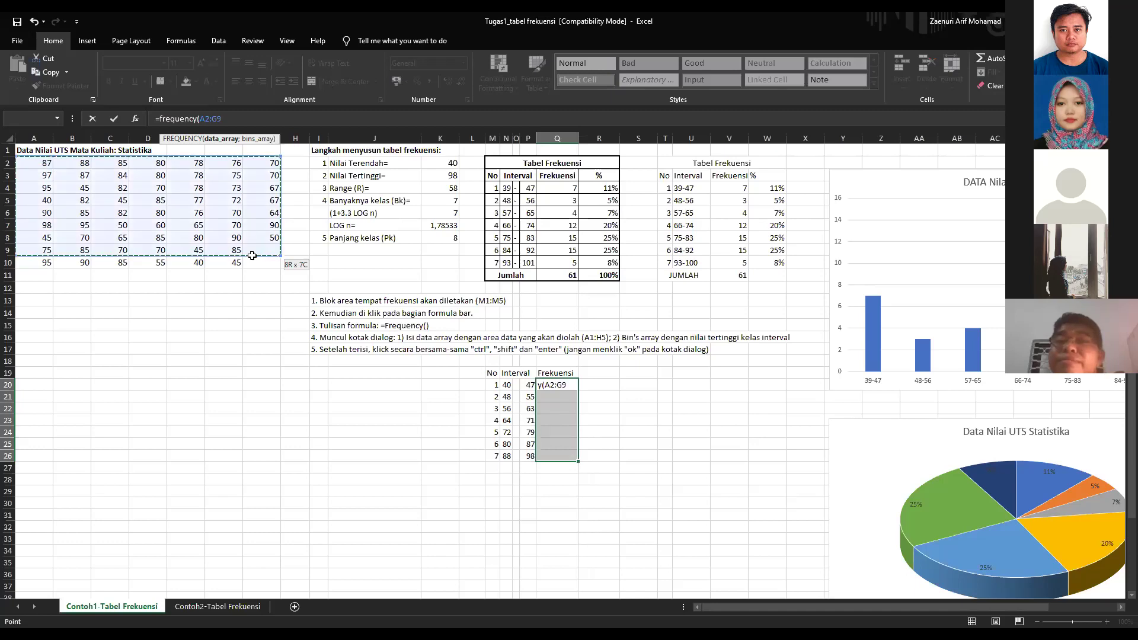
text(;)
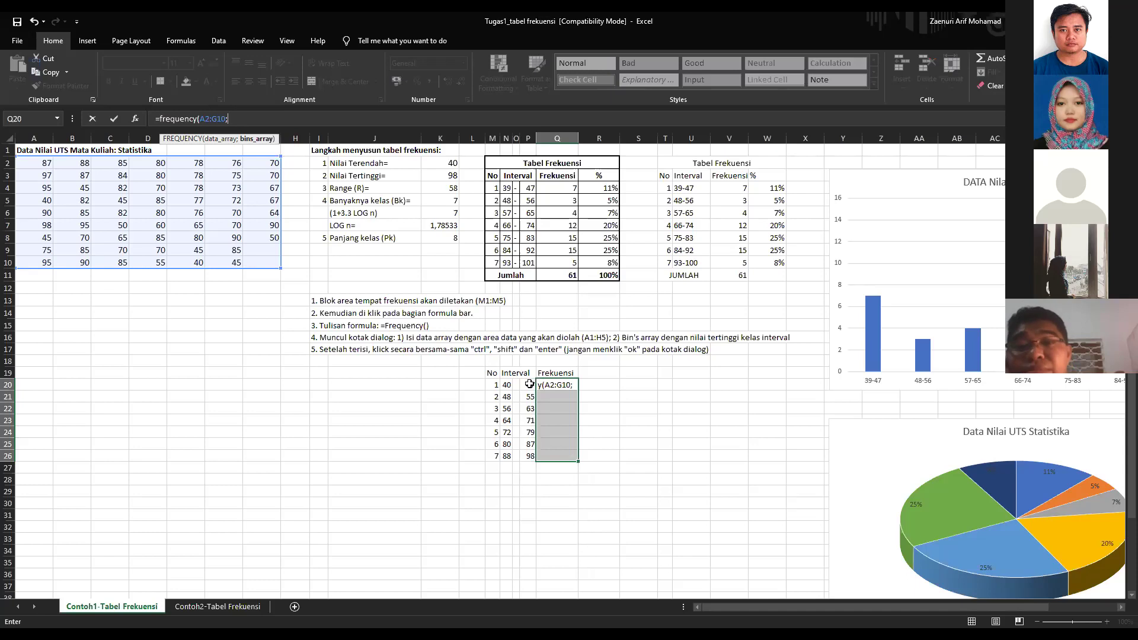
drag(529, 384, 529, 456)
text())
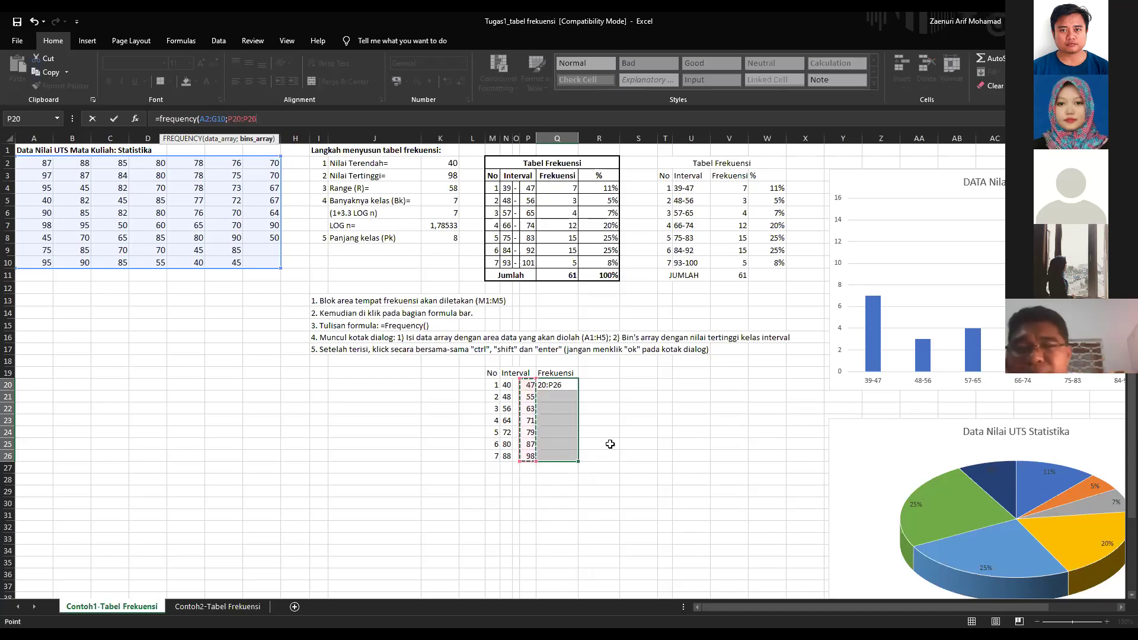
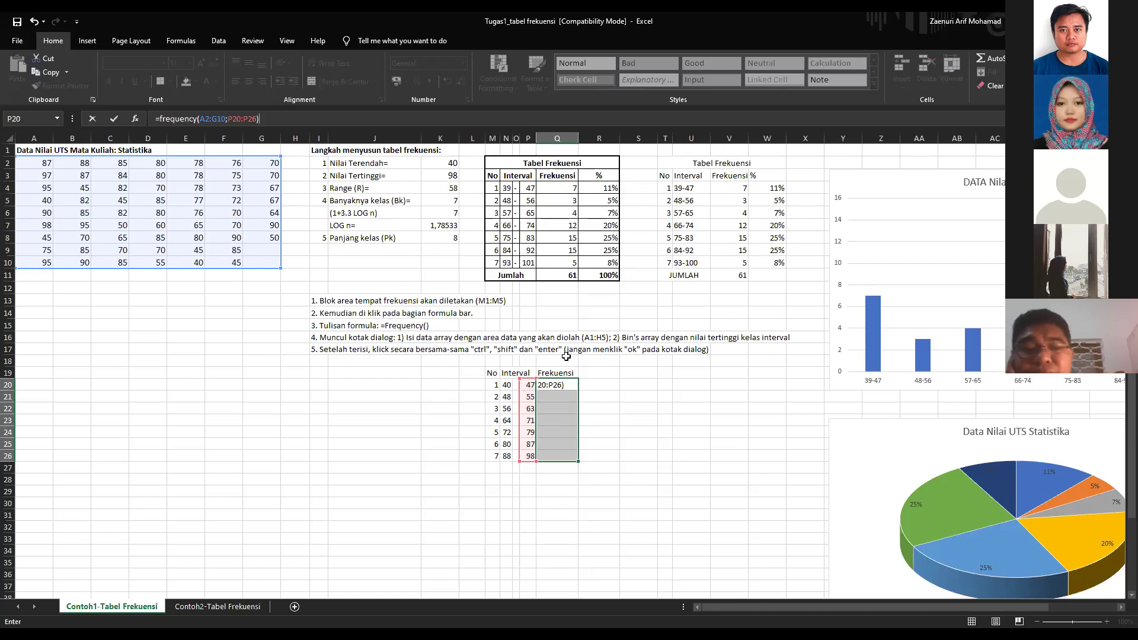
key(ctrl+shift+Return)
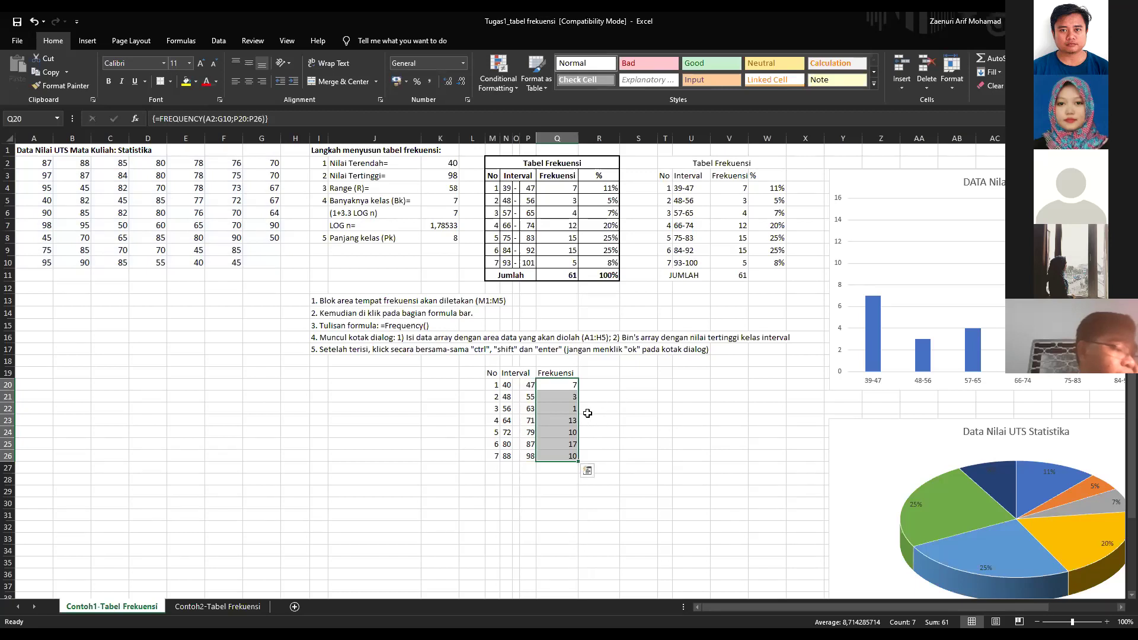
- Check the score range A2:G10 and total the frequencies in Q27 with =SUM(Q20:Q26)
click(556, 386)
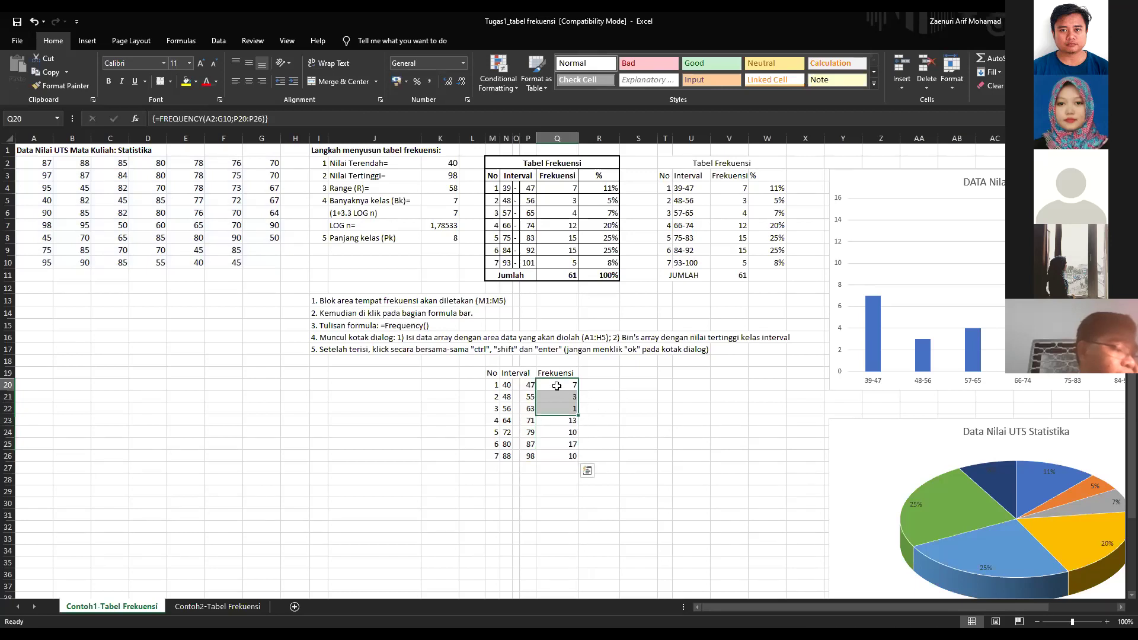
click(524, 468)
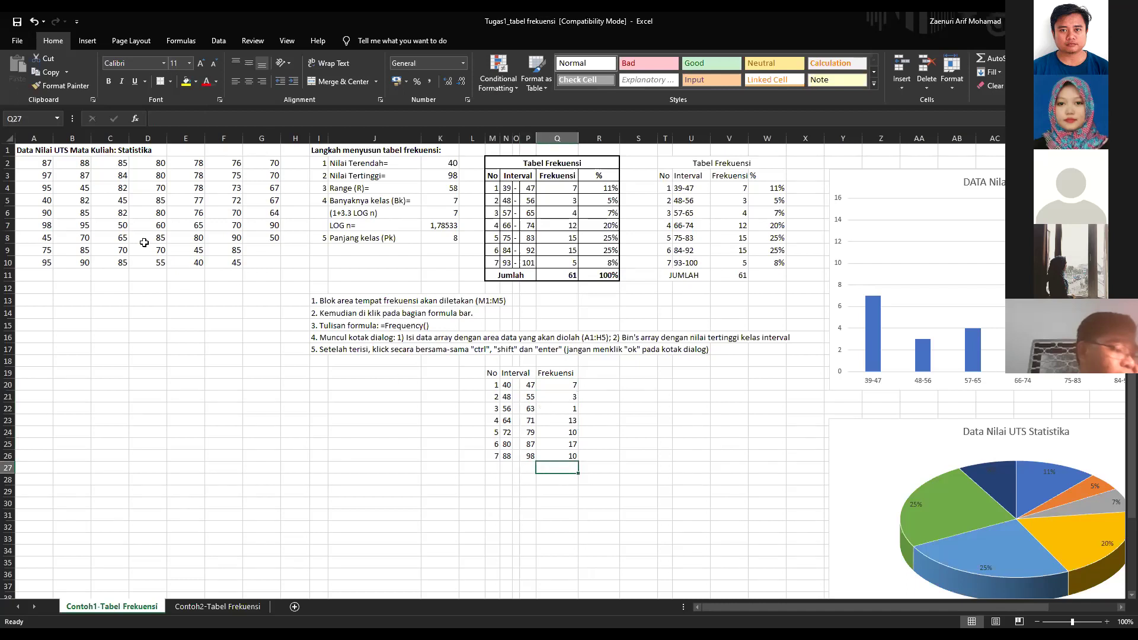
drag(38, 168, 273, 264)
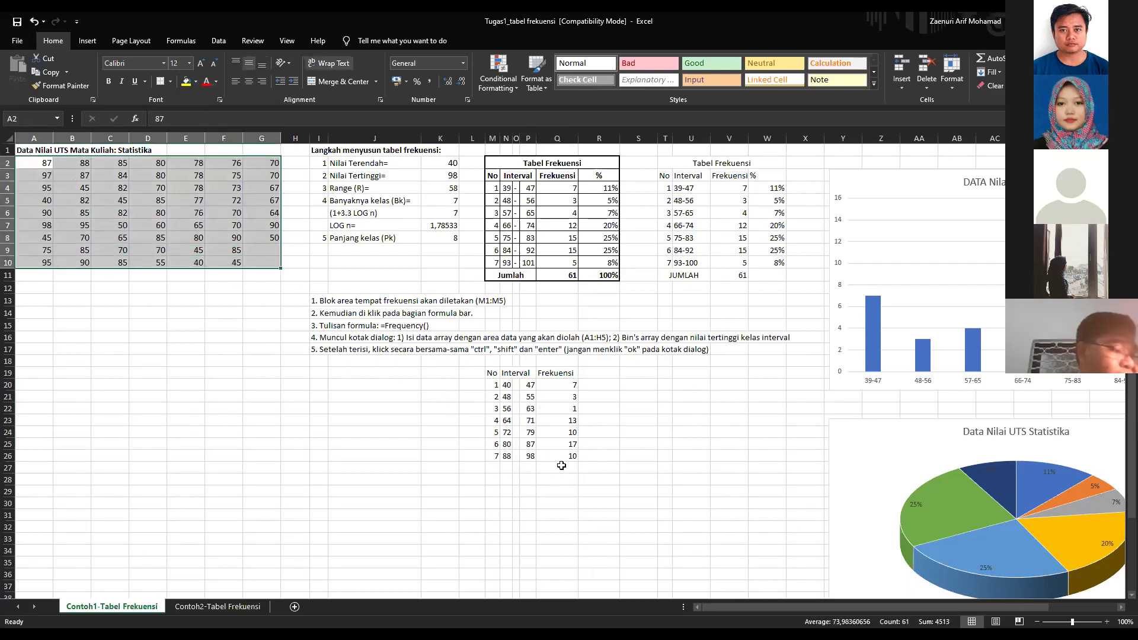
click(528, 470)
click(559, 470)
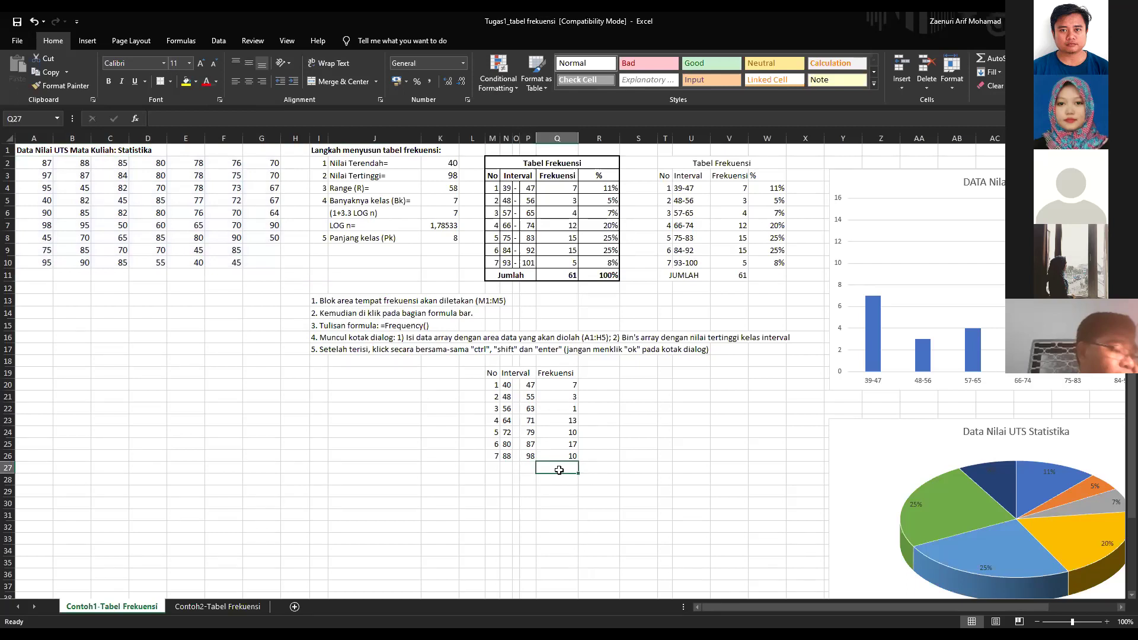
text(=)
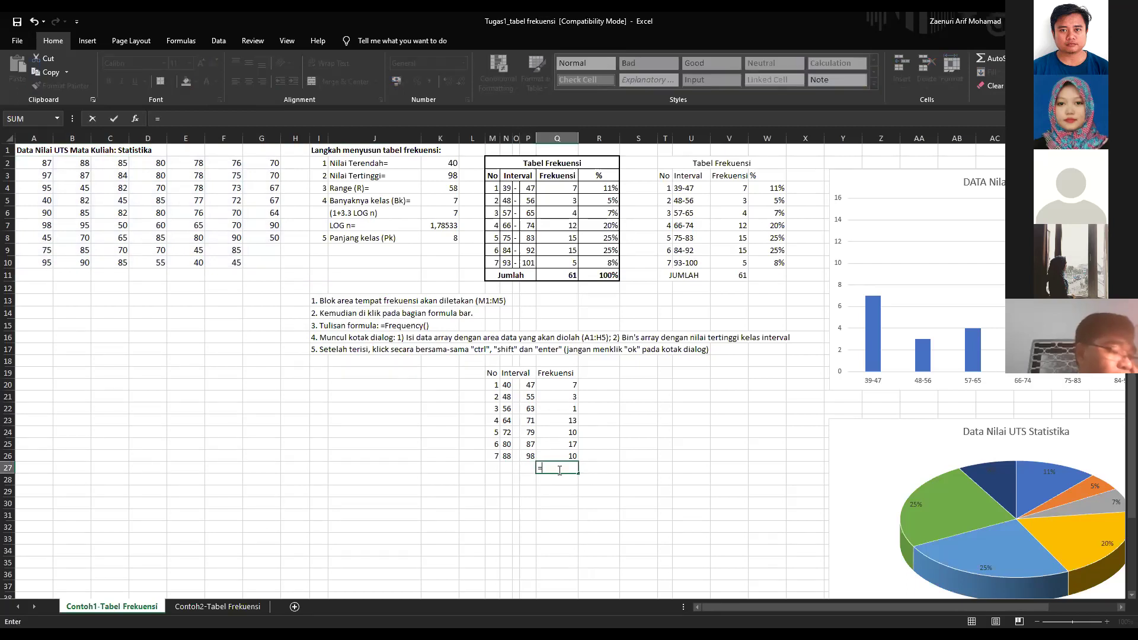
text(sum()
drag(557, 387, 554, 451)
key(Return)
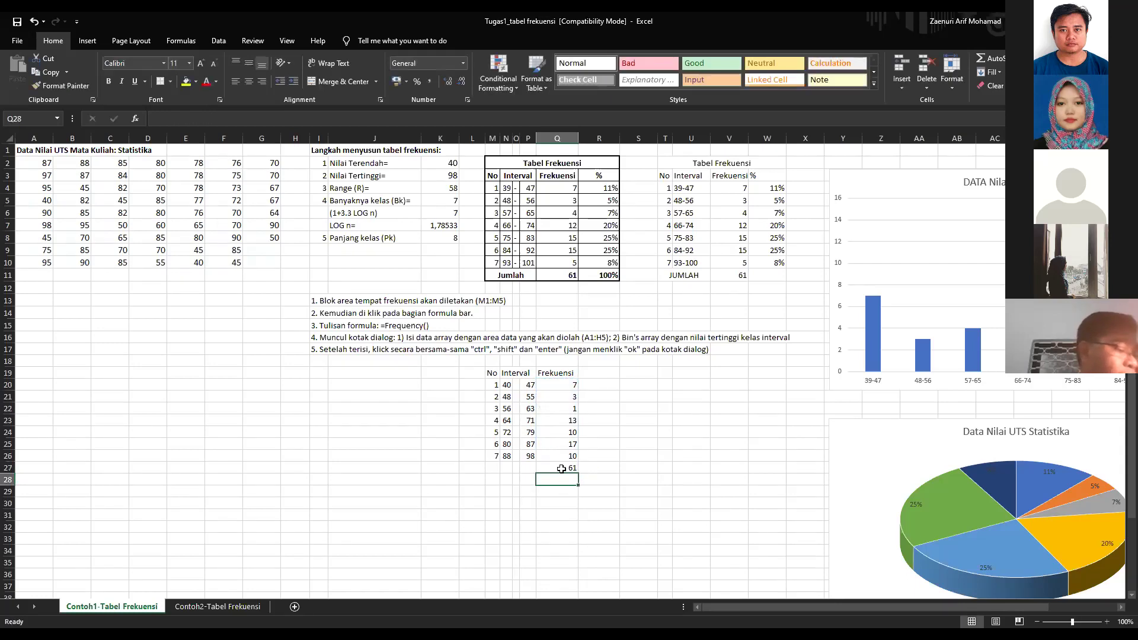
click(561, 468)
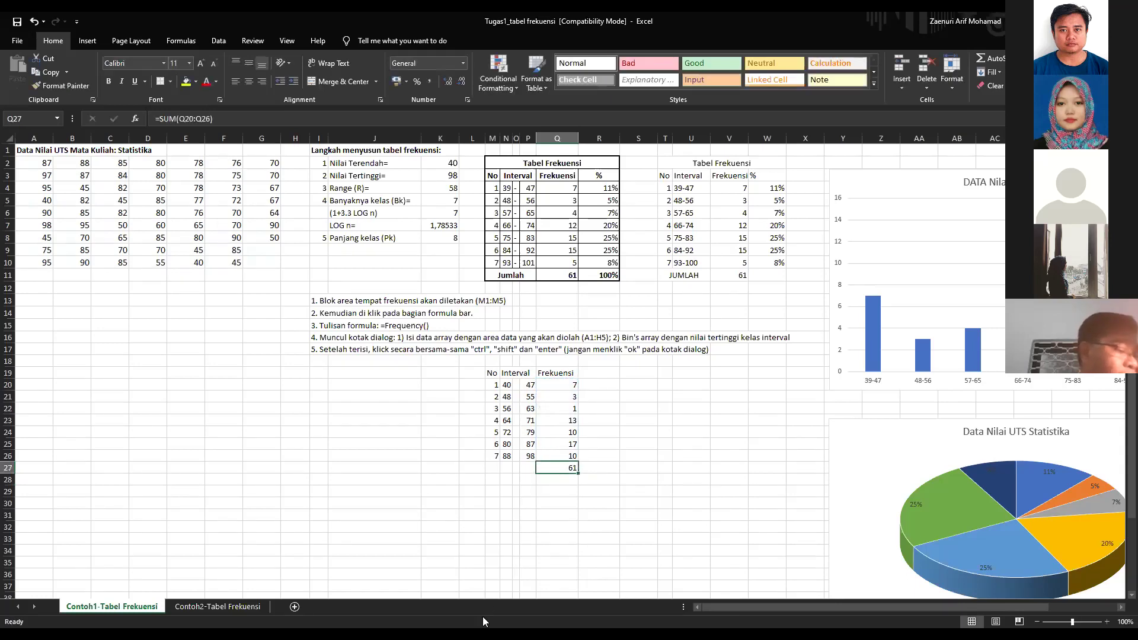
- Add a centred "%" column heading in R19, beside Frekuensi
click(608, 375)
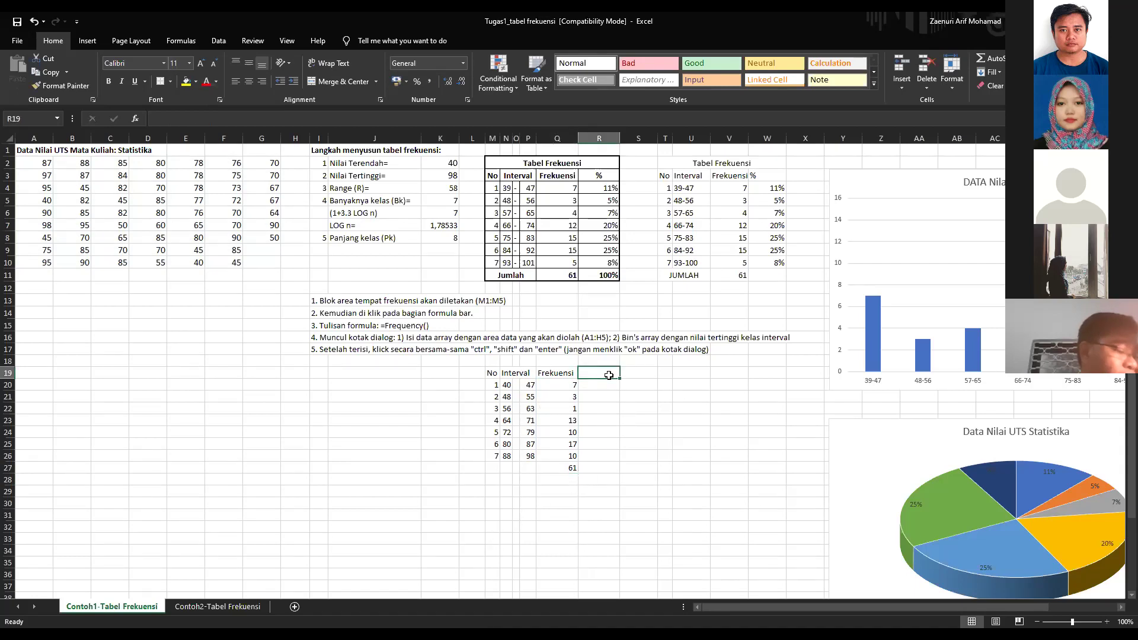
text(%)
key(ctrl+e)
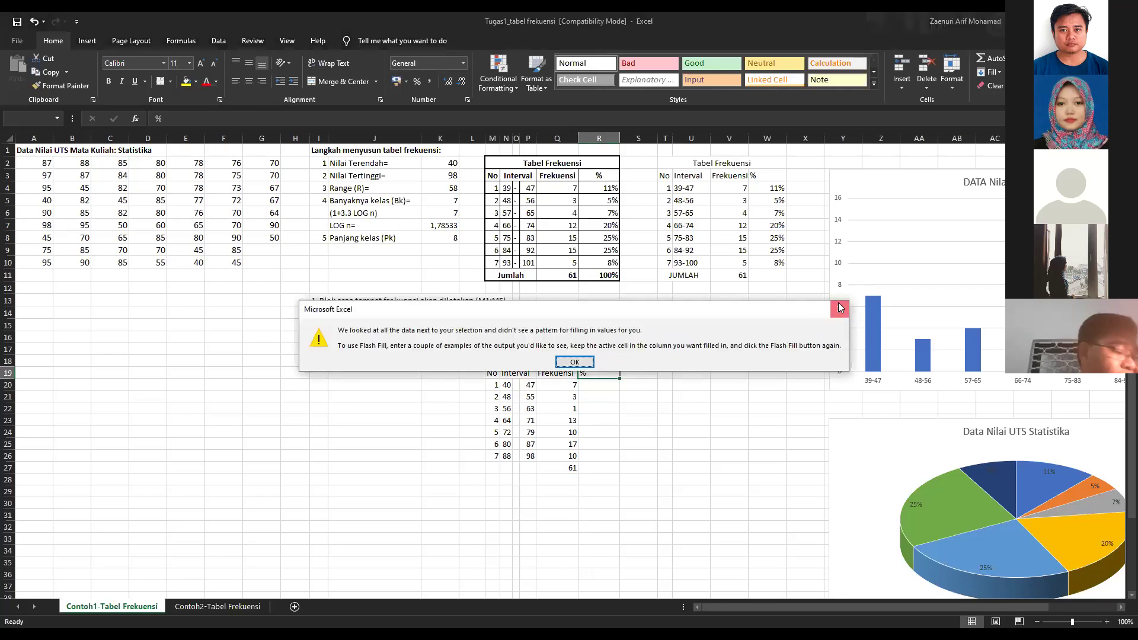
click(837, 306)
click(249, 81)
- Calculate the first class's share of the total in R20 with the formula =Q20/Q27
click(604, 385)
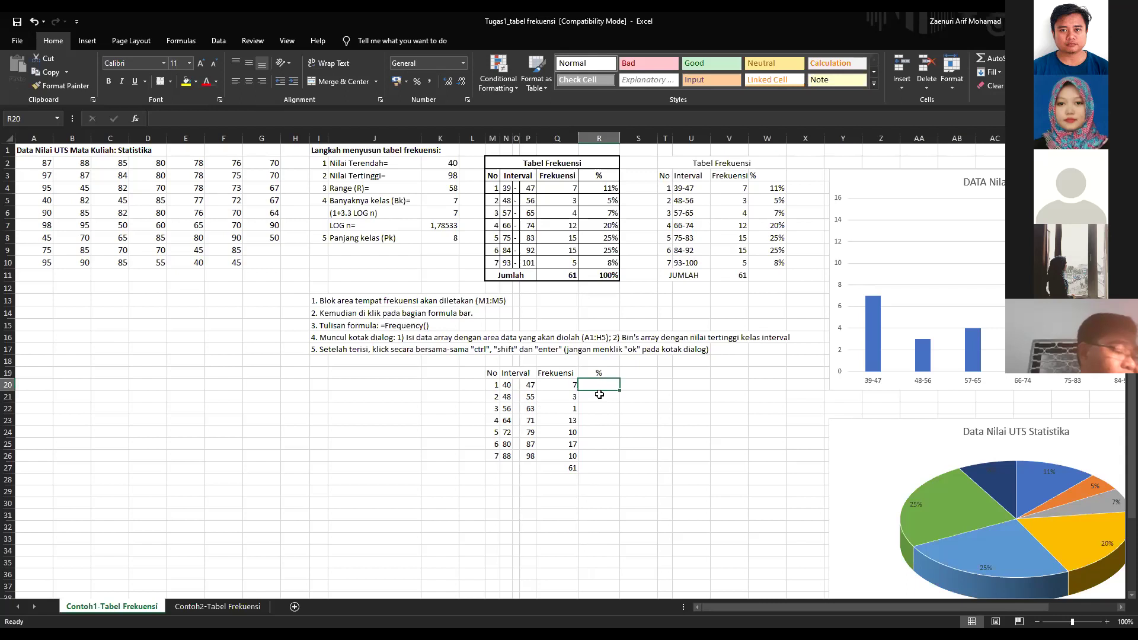
text(=)
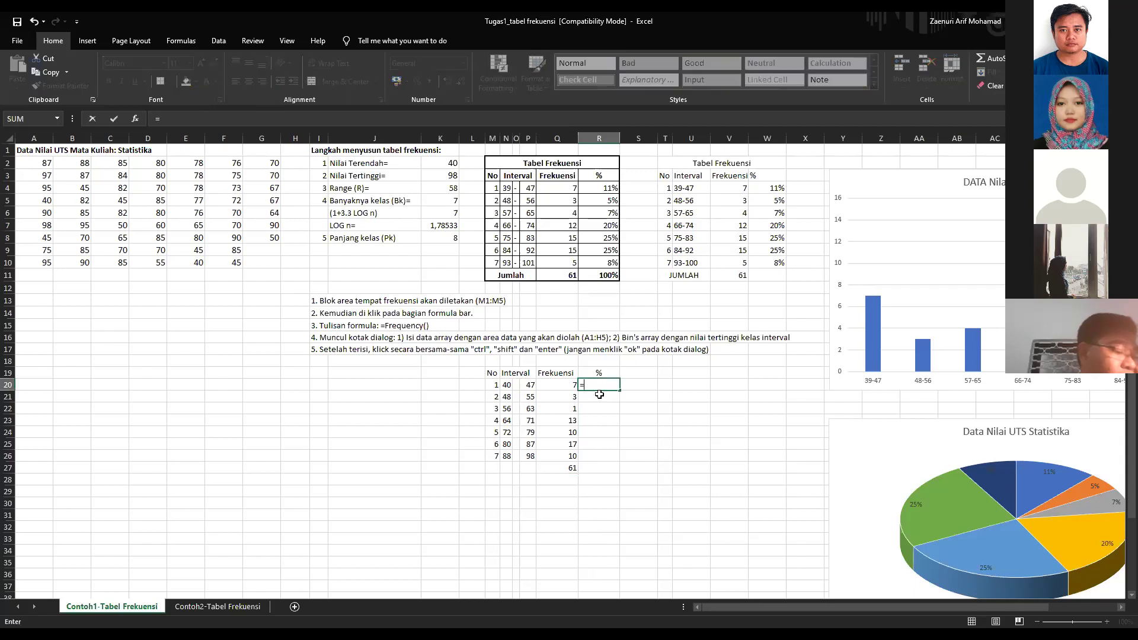
click(562, 467)
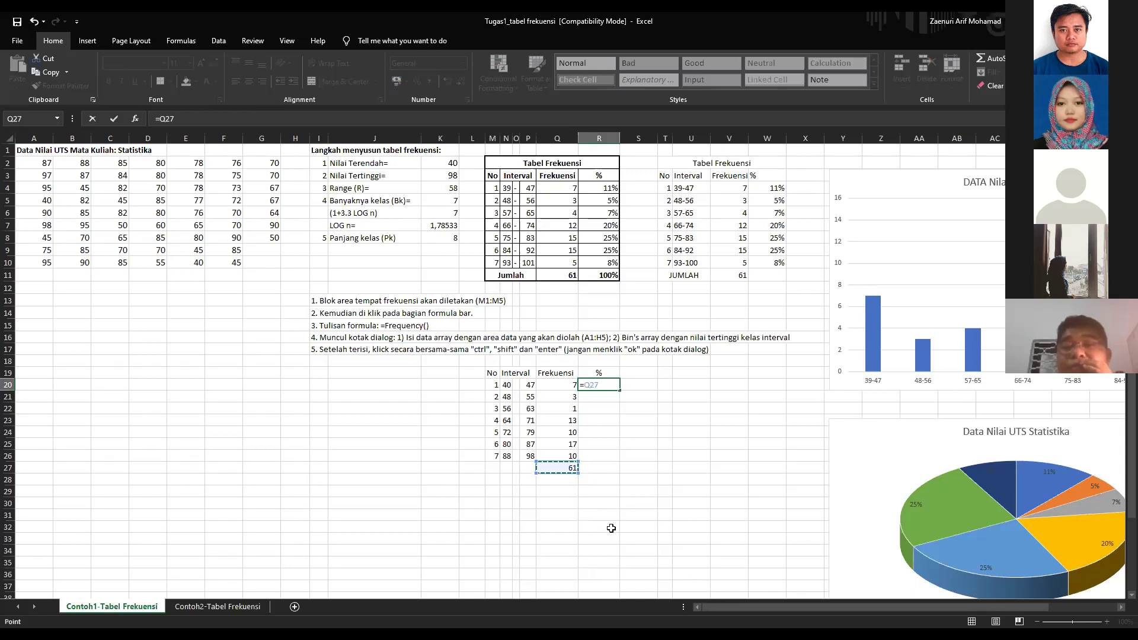
text(/)
key(BackSpace)
key(BackSpace)
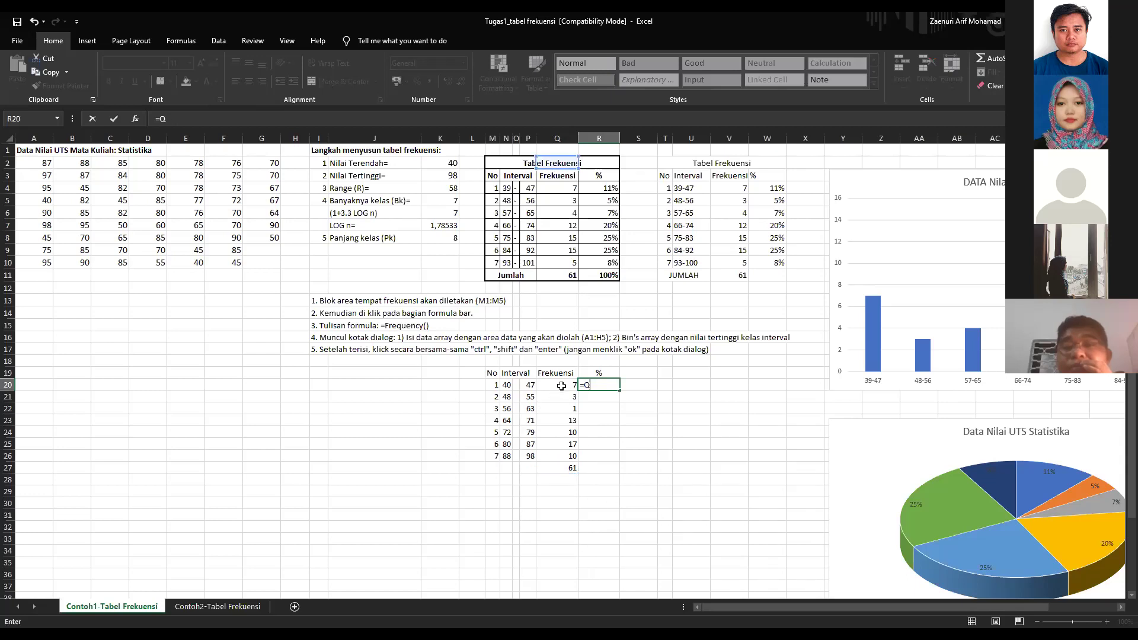
key(BackSpace)
click(561, 386)
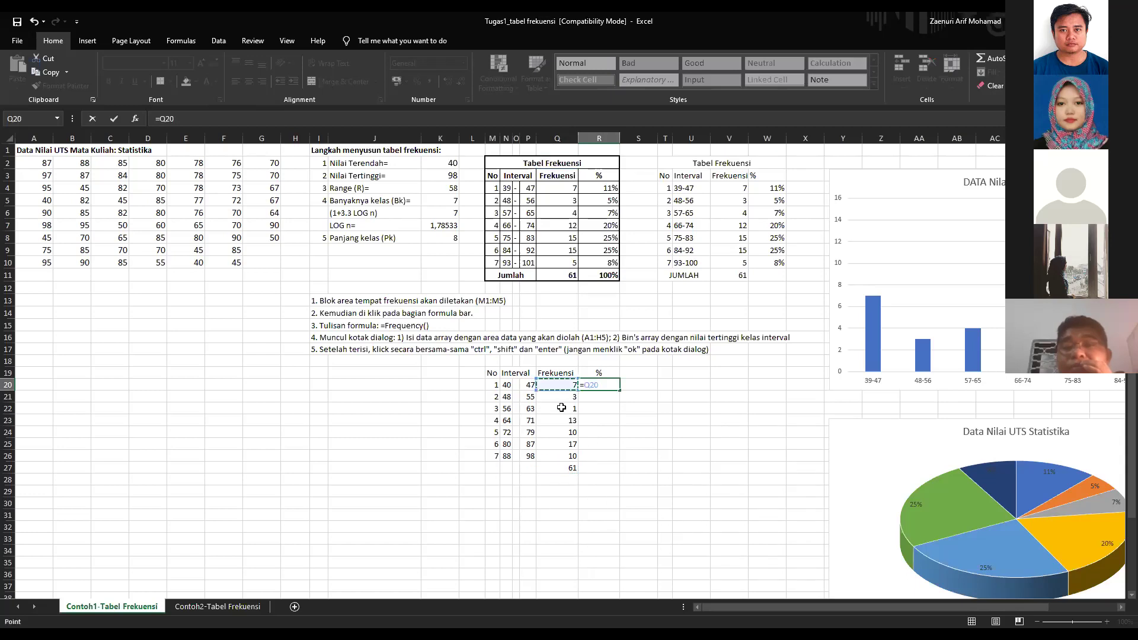
text(/)
click(570, 467)
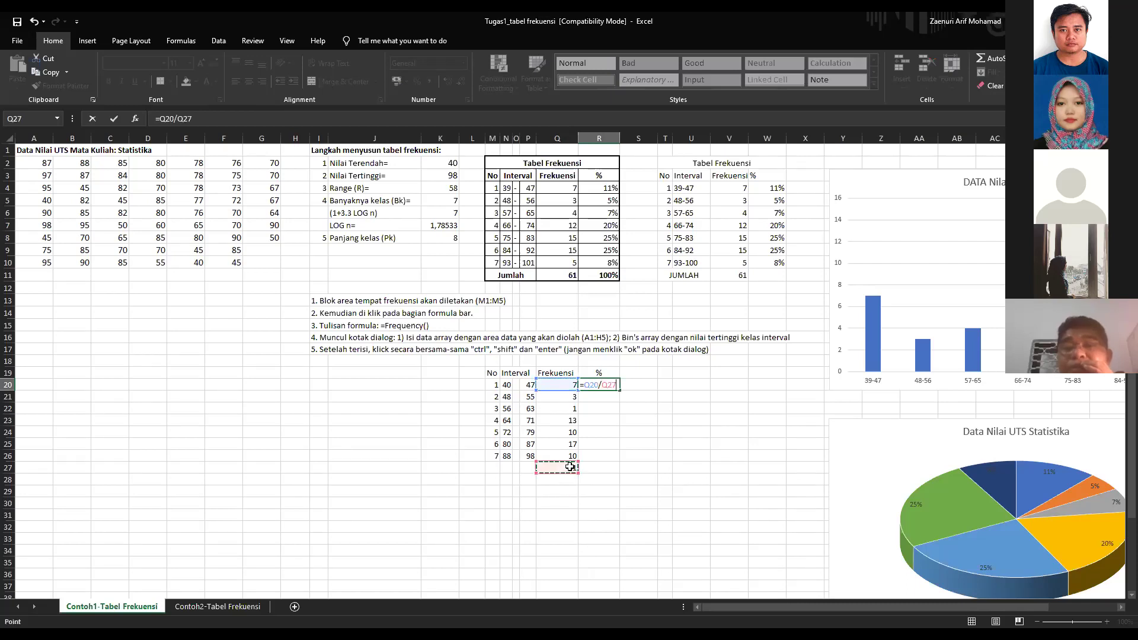
key(Return)
click(607, 386)
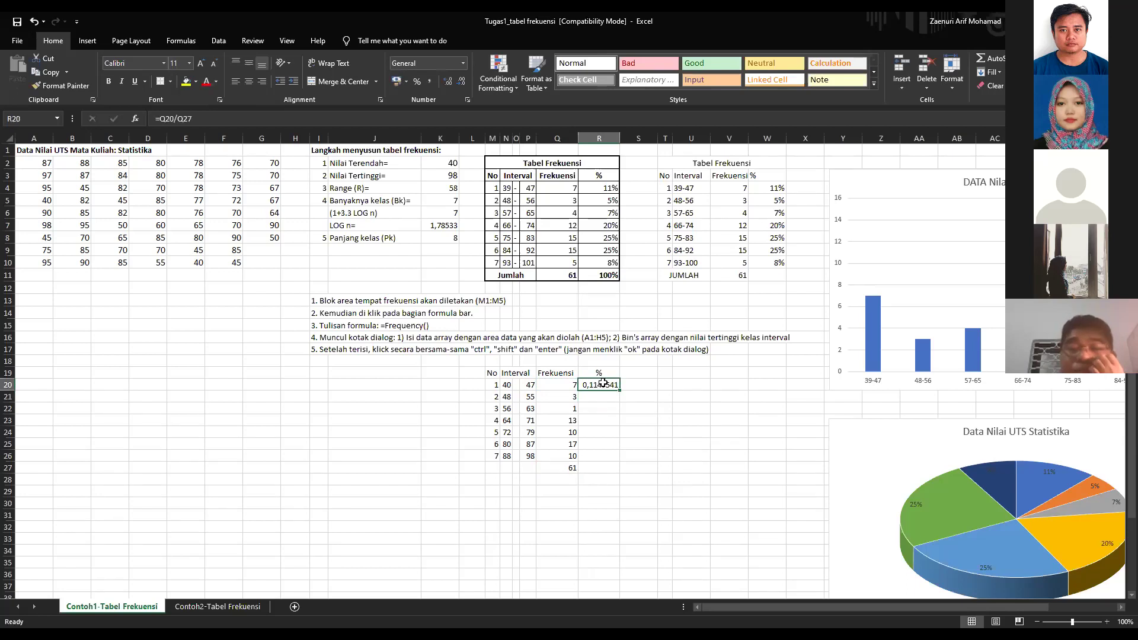
- Try to copy the R20 share formula down through R26 and undo the fill
click(605, 190)
drag(606, 190, 602, 262)
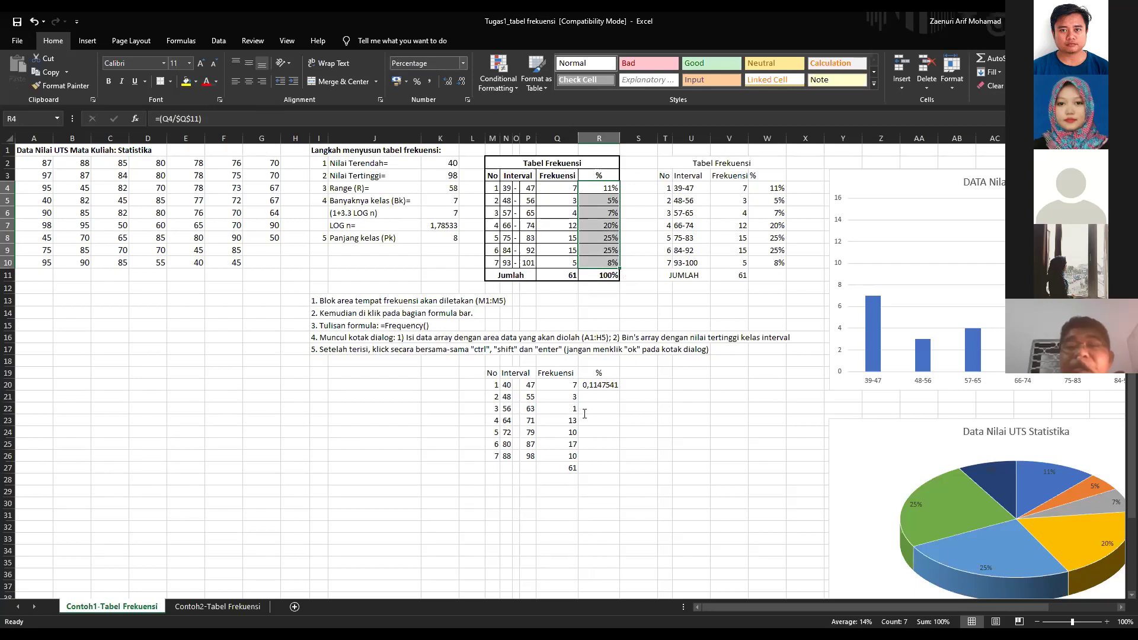
click(607, 384)
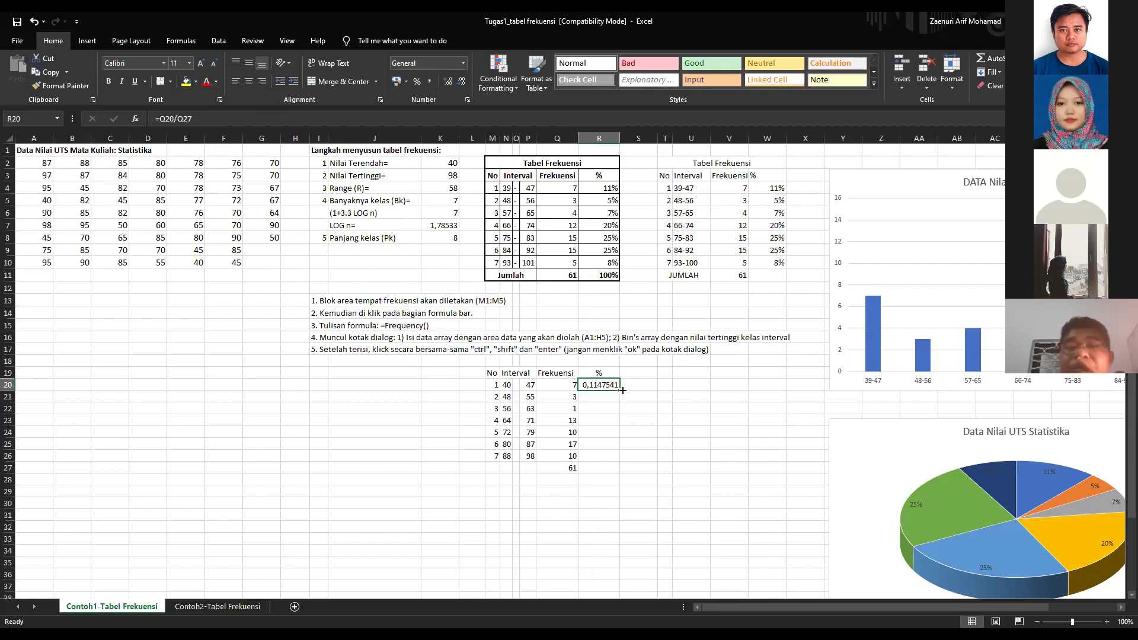
drag(622, 391, 619, 461)
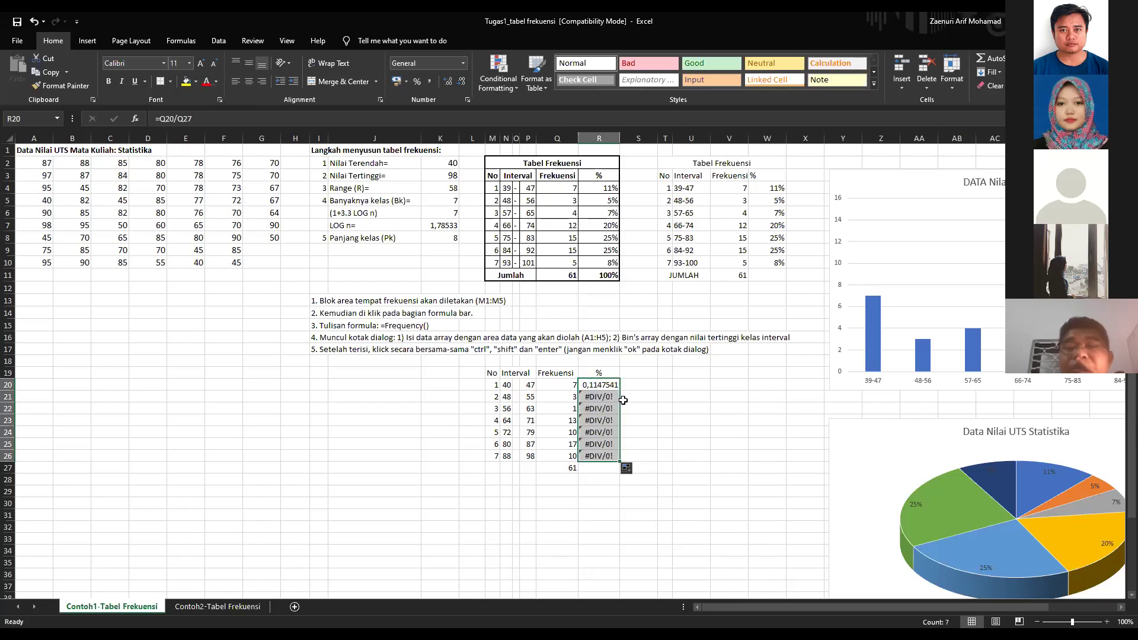
key(ctrl+z)
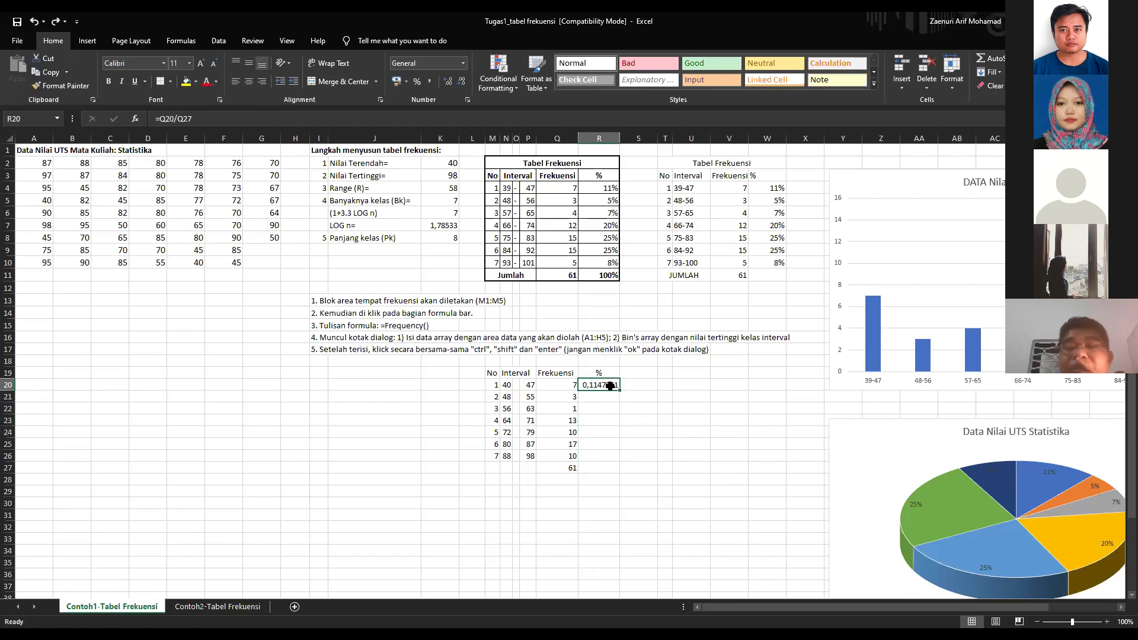
- Make the reference to the frequency total absolute in R20, so the formula reads =Q20/$Q$27
click(568, 469)
click(595, 384)
click(178, 118)
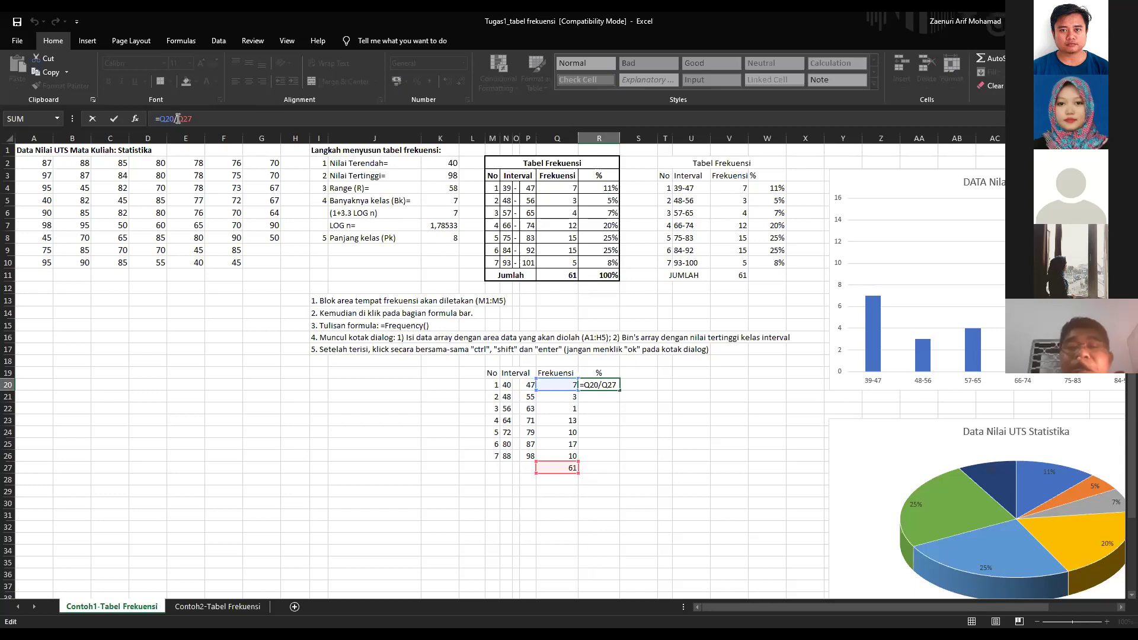
click(178, 118)
text($)
click(190, 118)
text($)
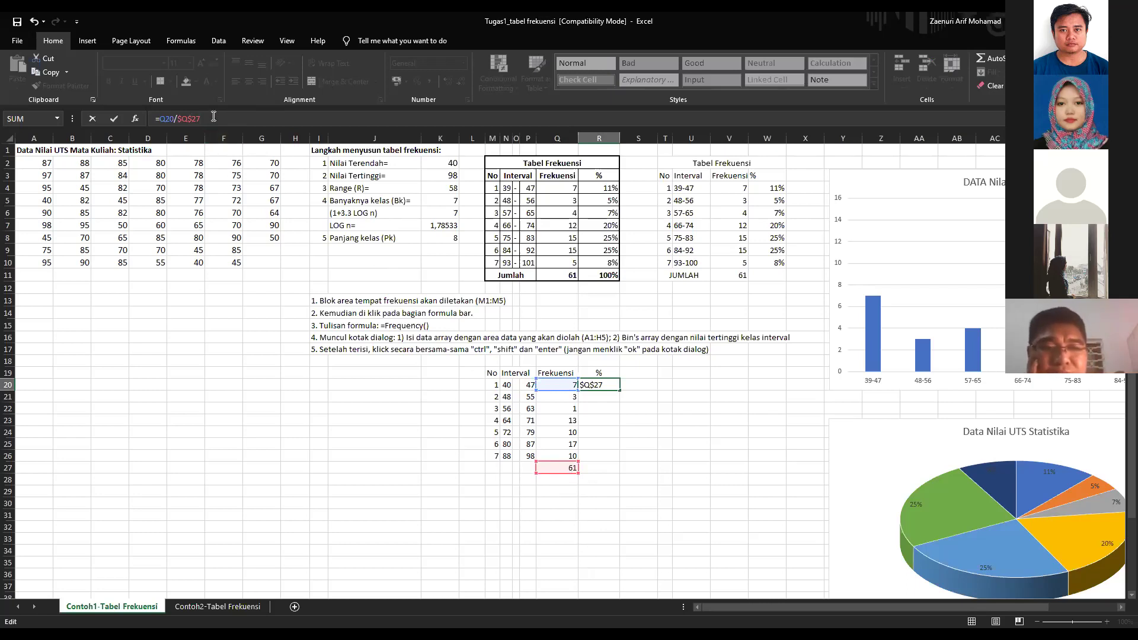
key(Return)
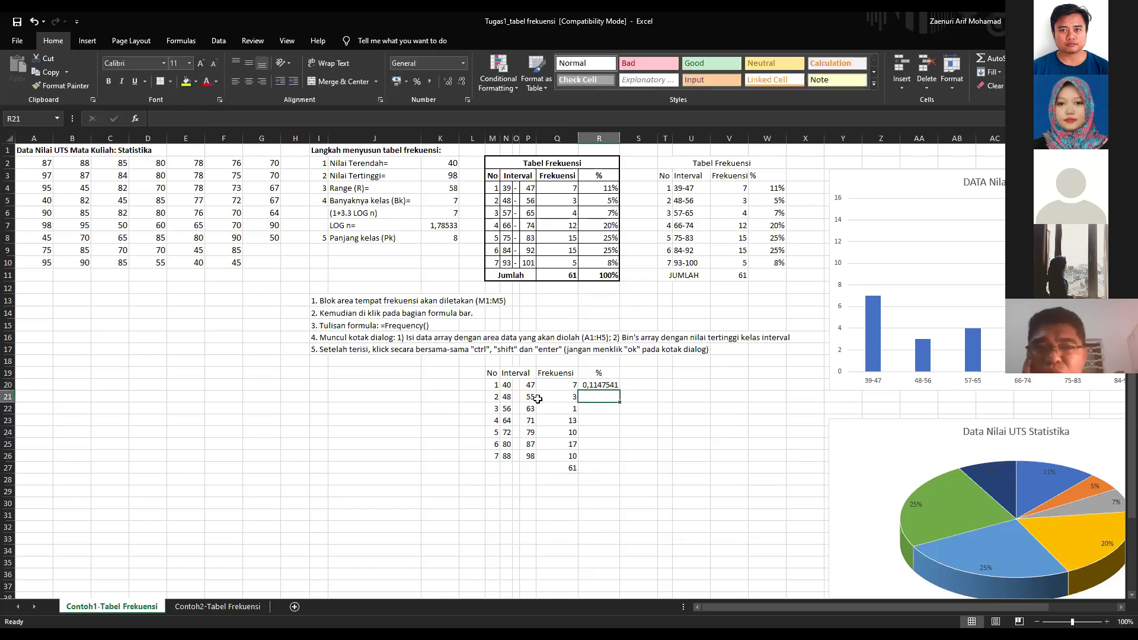
- Copy the R20 formula down through R26 and check its reference to the total in Q27
click(610, 385)
drag(618, 388, 620, 460)
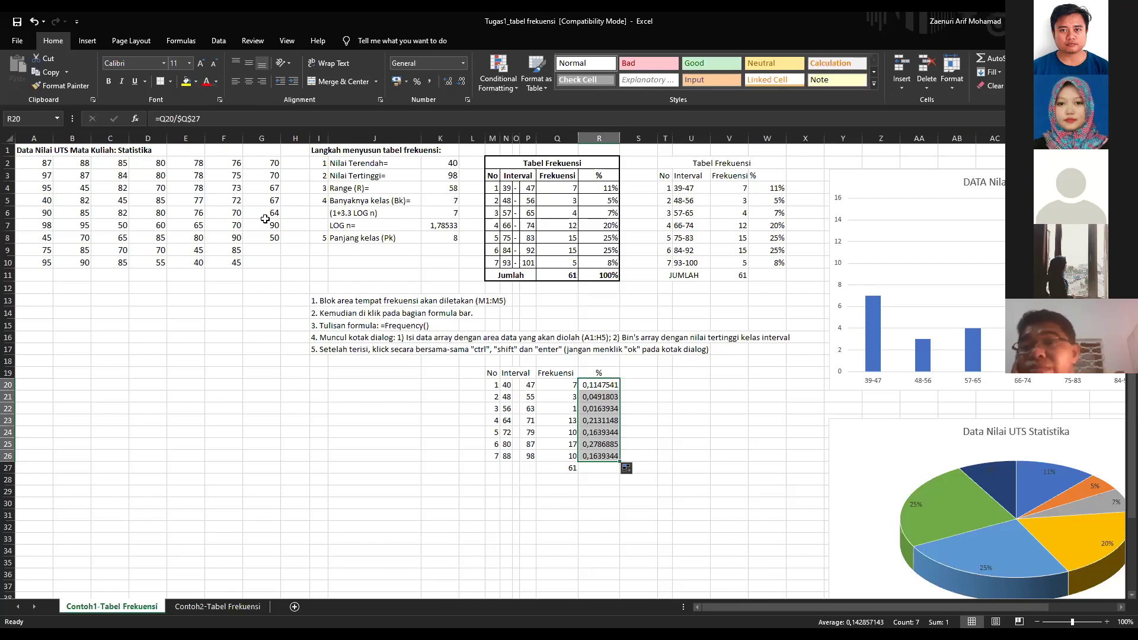
click(598, 386)
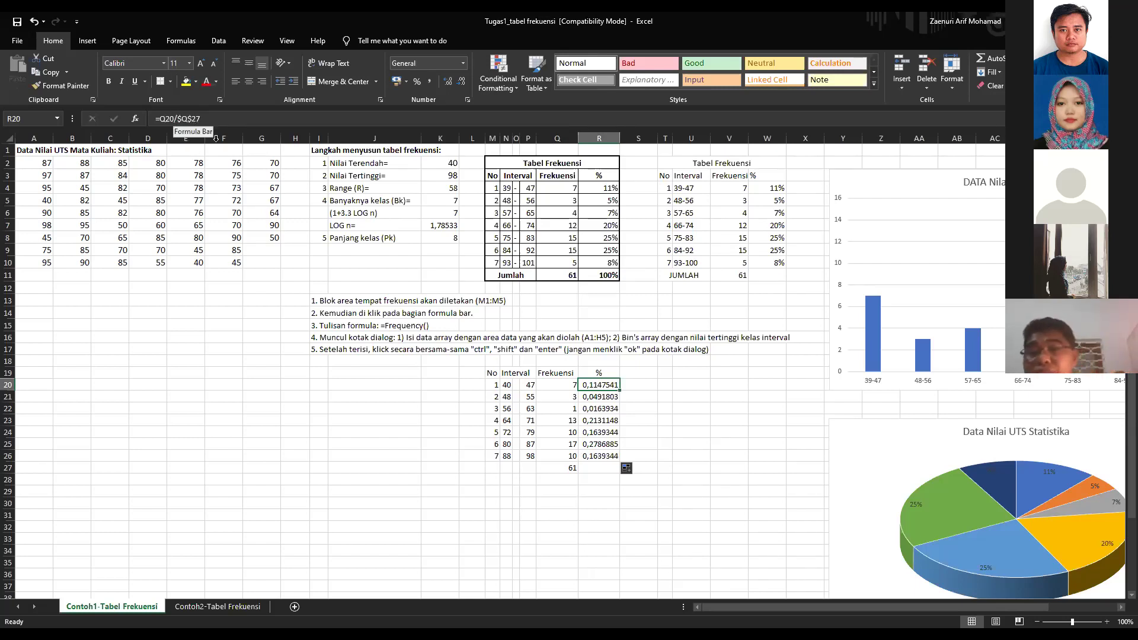
click(570, 468)
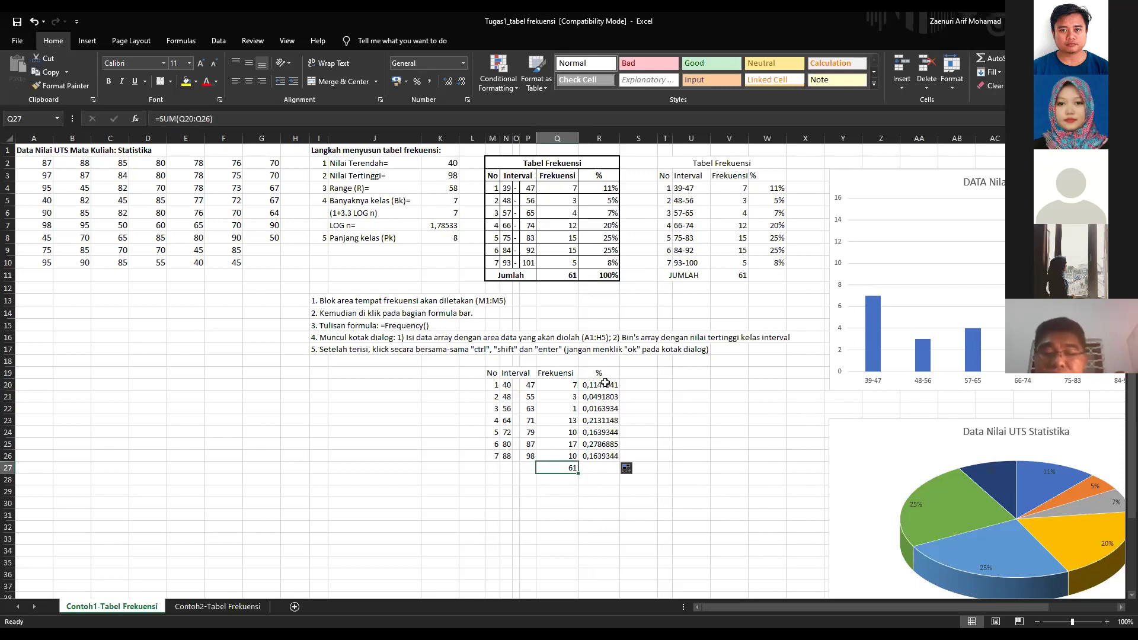
- Format the shares in R20:R26 as Percentage with 0 decimal places
click(607, 384)
drag(605, 384, 603, 452)
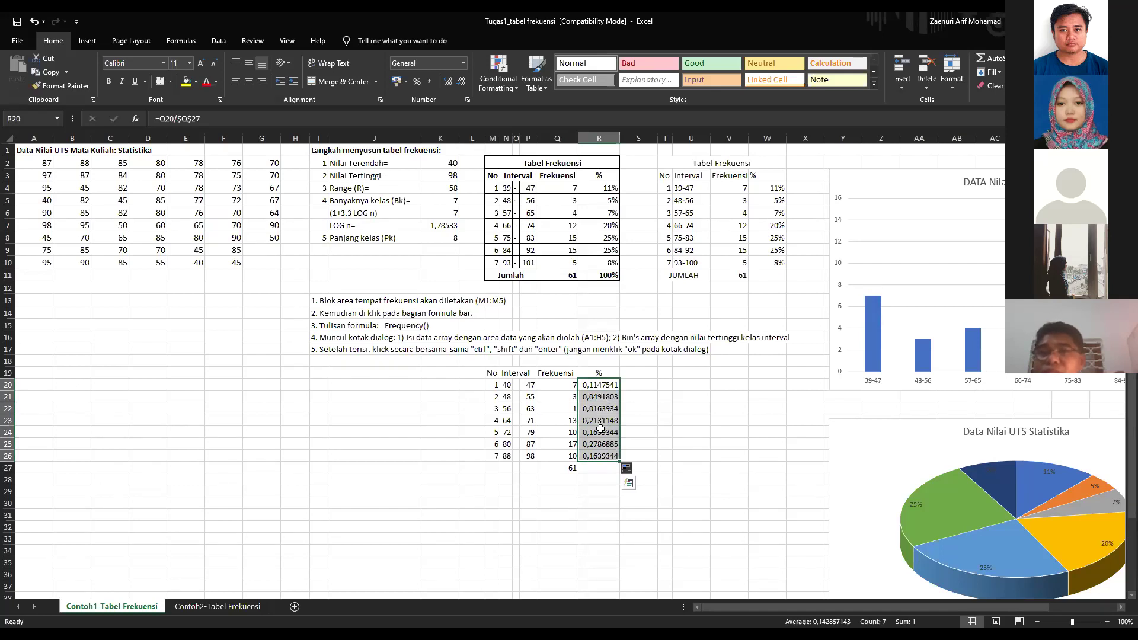
right_click(601, 428)
click(617, 381)
click(504, 331)
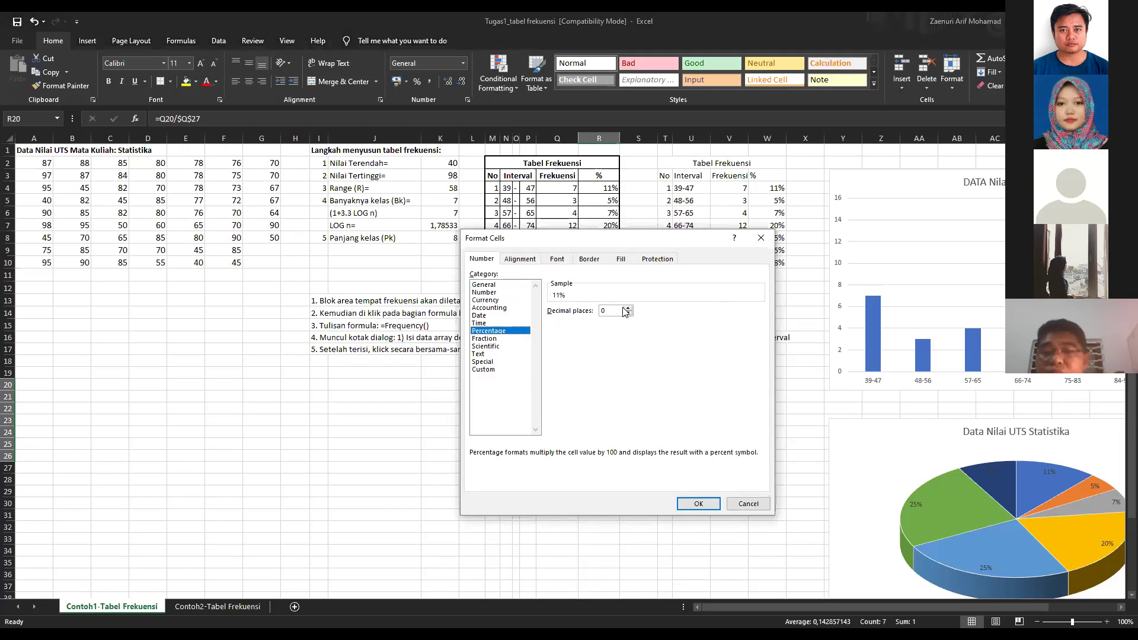
click(686, 510)
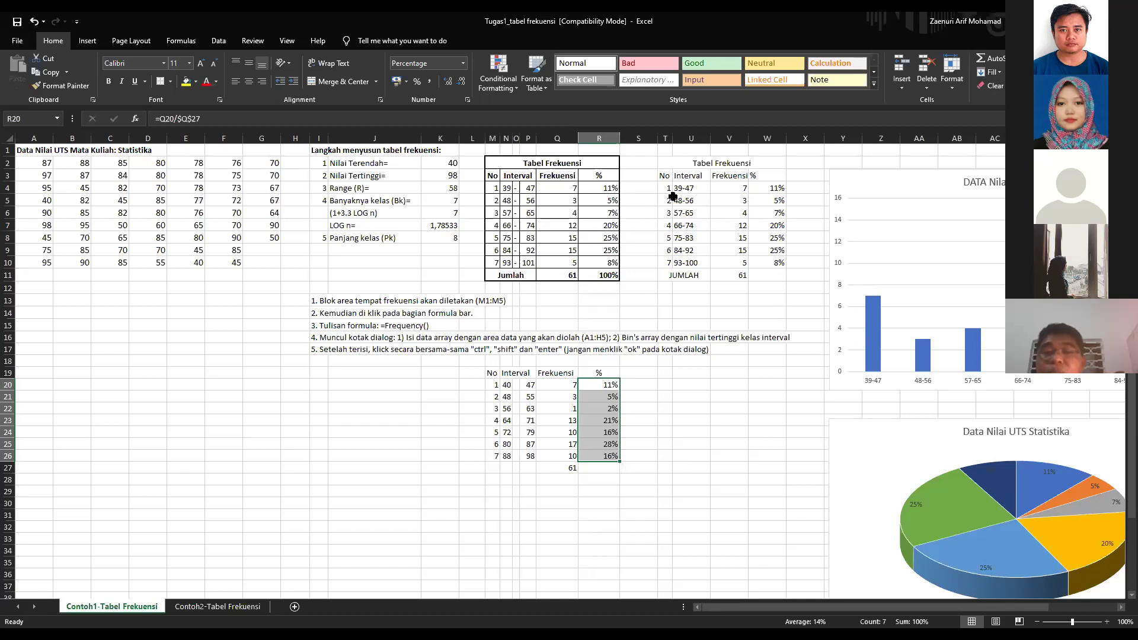
- Examine the finished example table Tabel Frekuensi in M2:R11 and its first class interval
click(557, 187)
drag(512, 163, 611, 276)
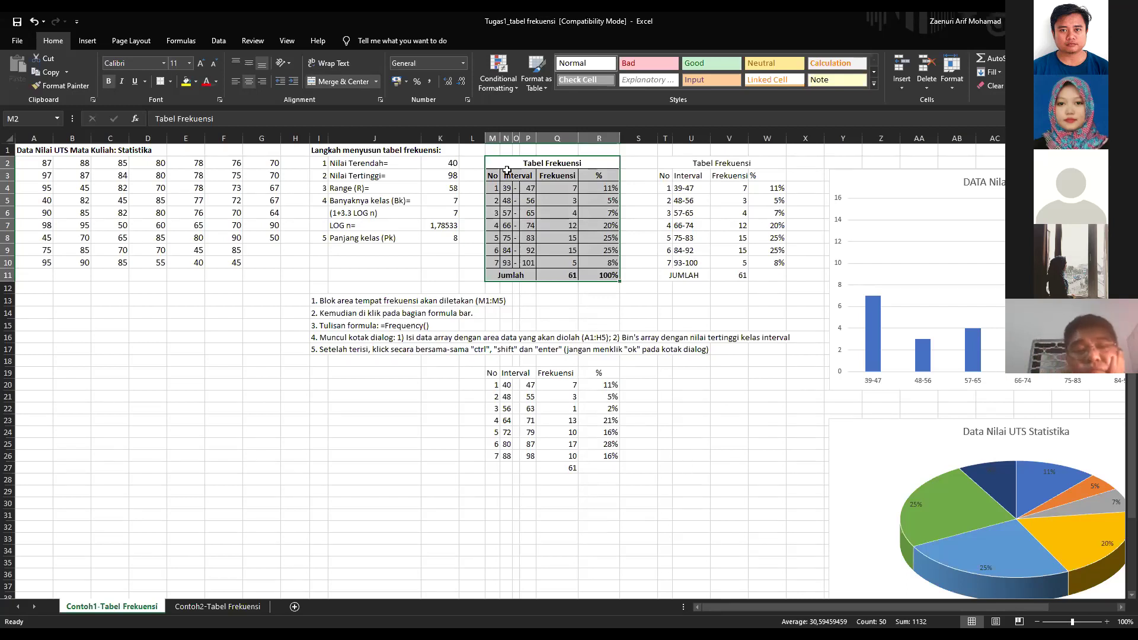
click(525, 189)
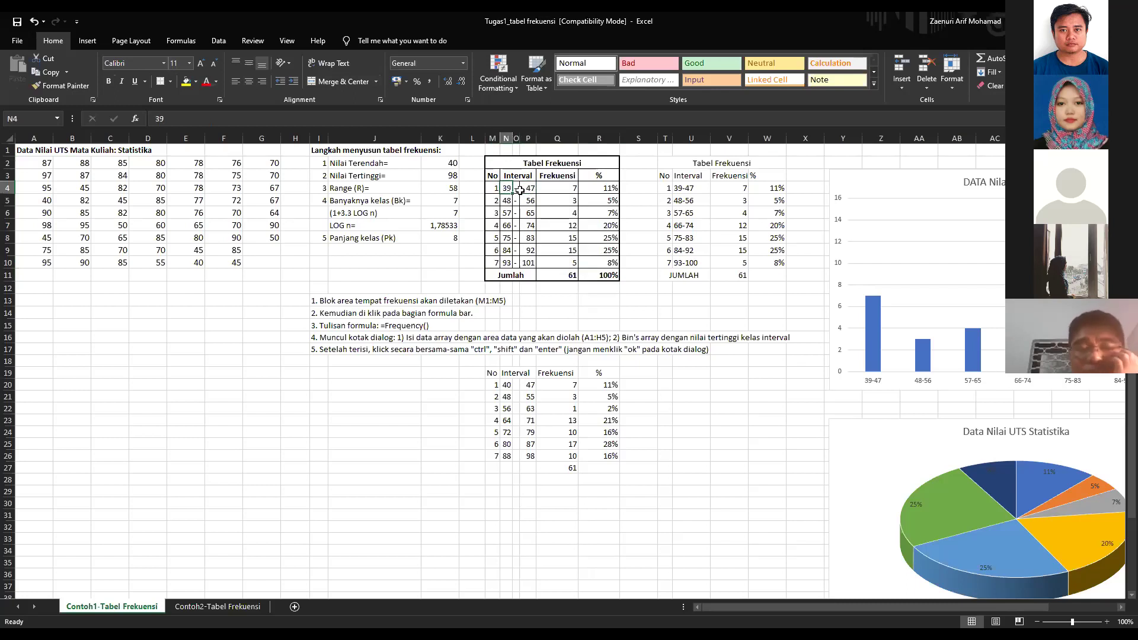
click(507, 188)
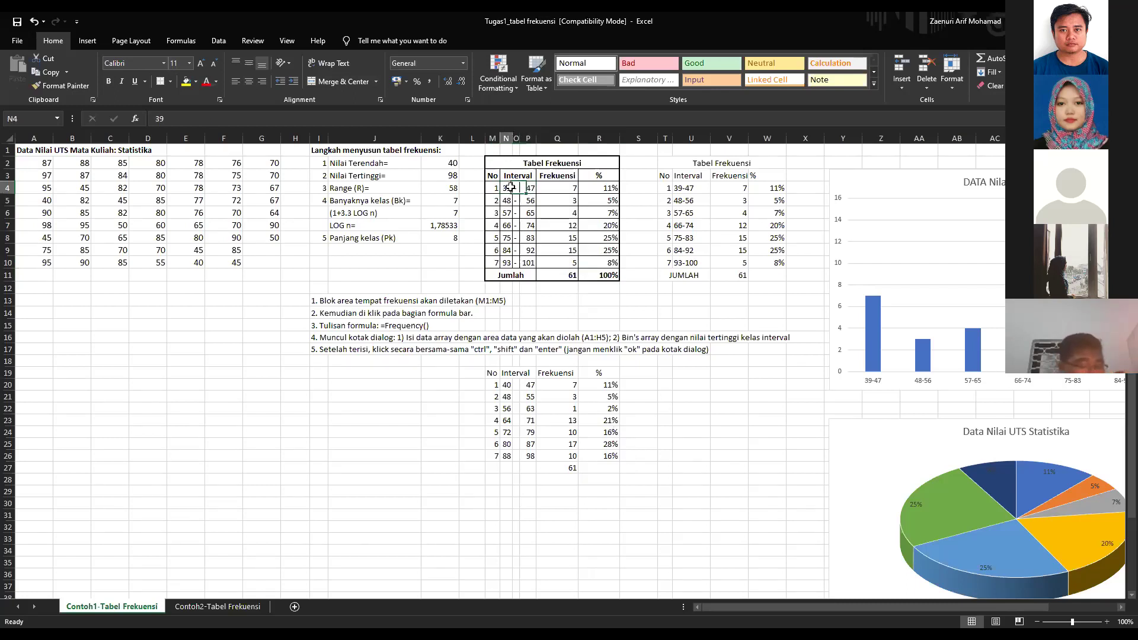
- Apply borders to all cells of the new frequency table, M19:R26
click(641, 453)
click(644, 384)
click(603, 371)
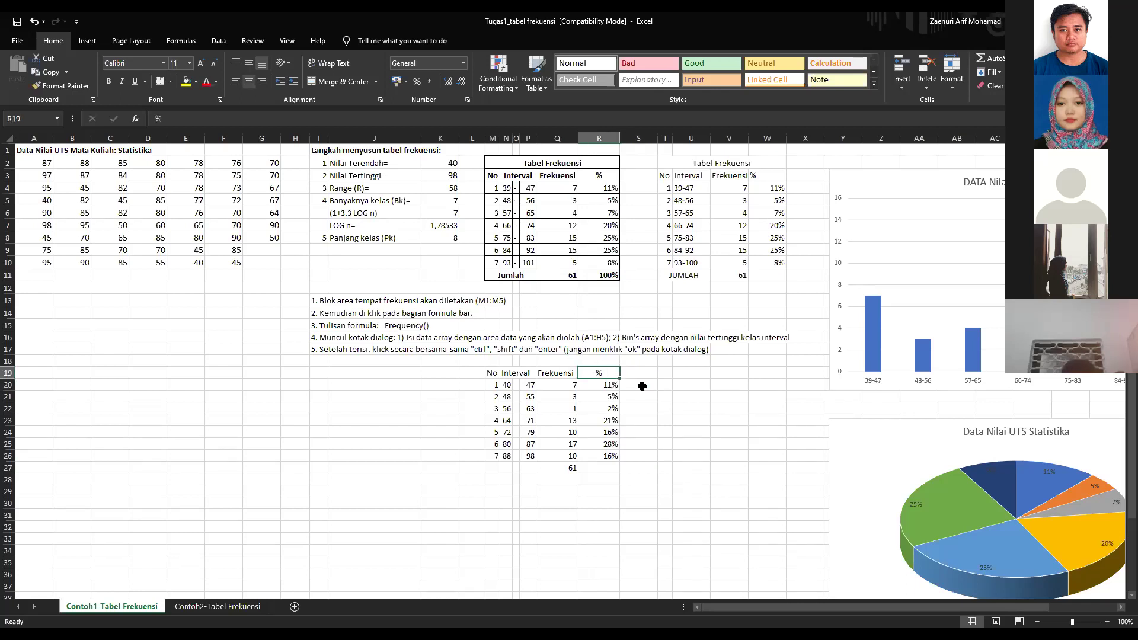
drag(491, 372, 614, 454)
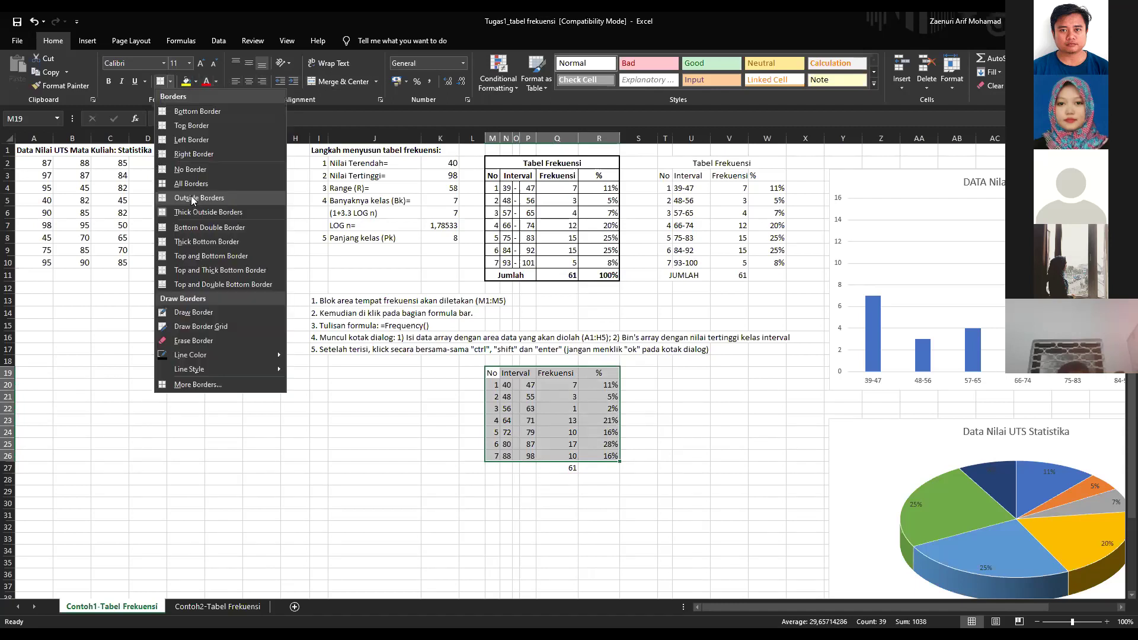
click(192, 213)
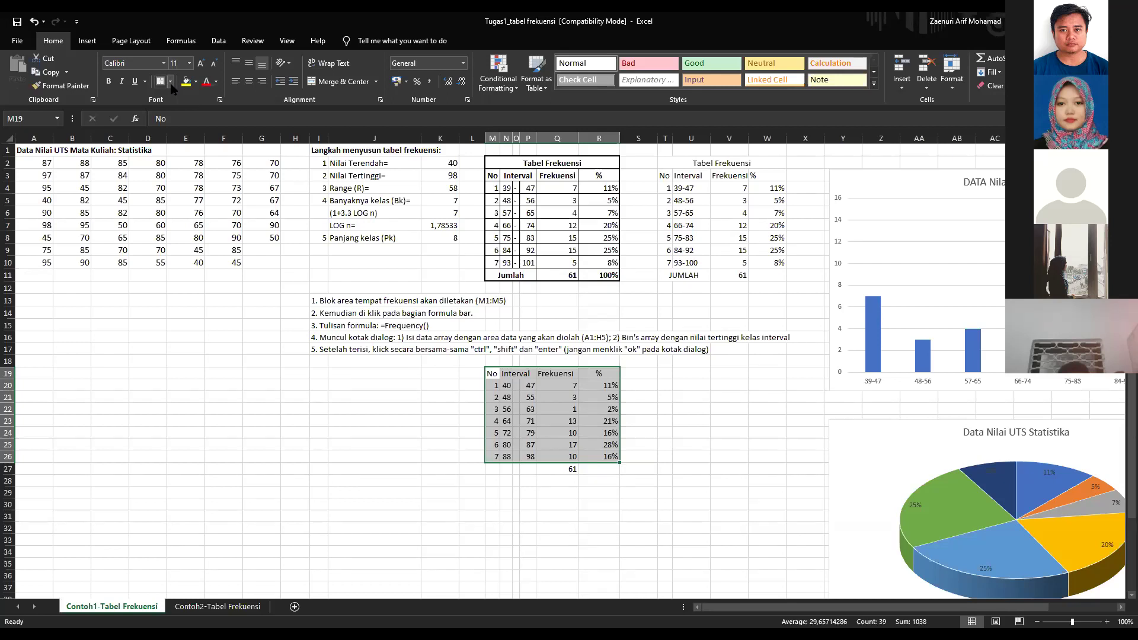
- Merge and centre M27:P27 with the label JUMLAH, and add borders to the total row M27:Q27
click(526, 468)
click(494, 469)
drag(493, 469, 527, 468)
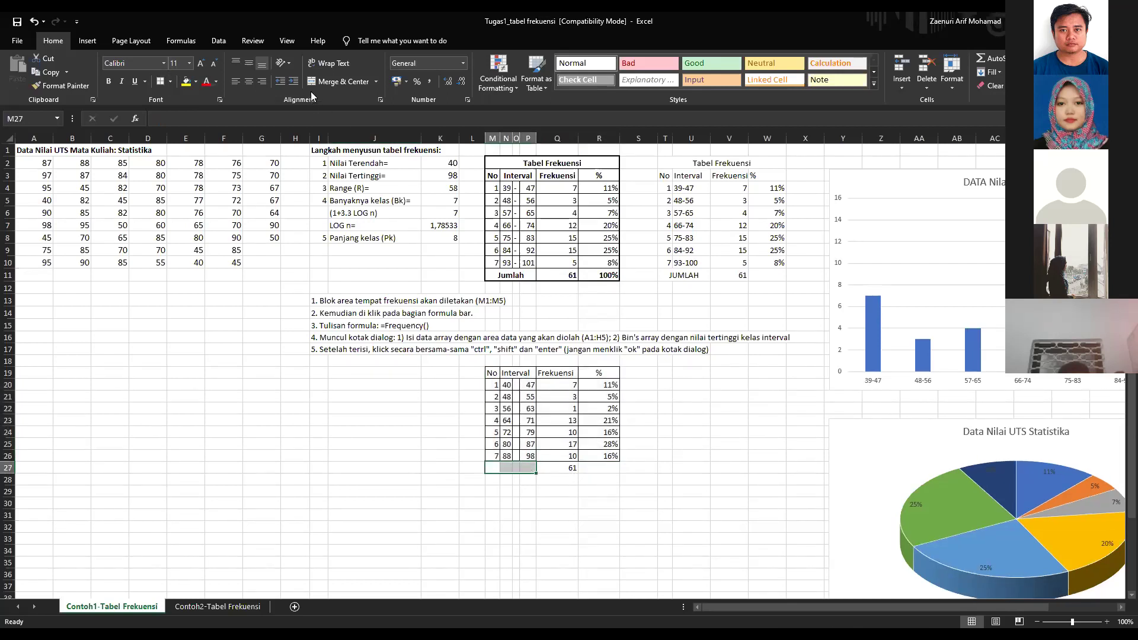
click(332, 81)
text(JUMLAH)
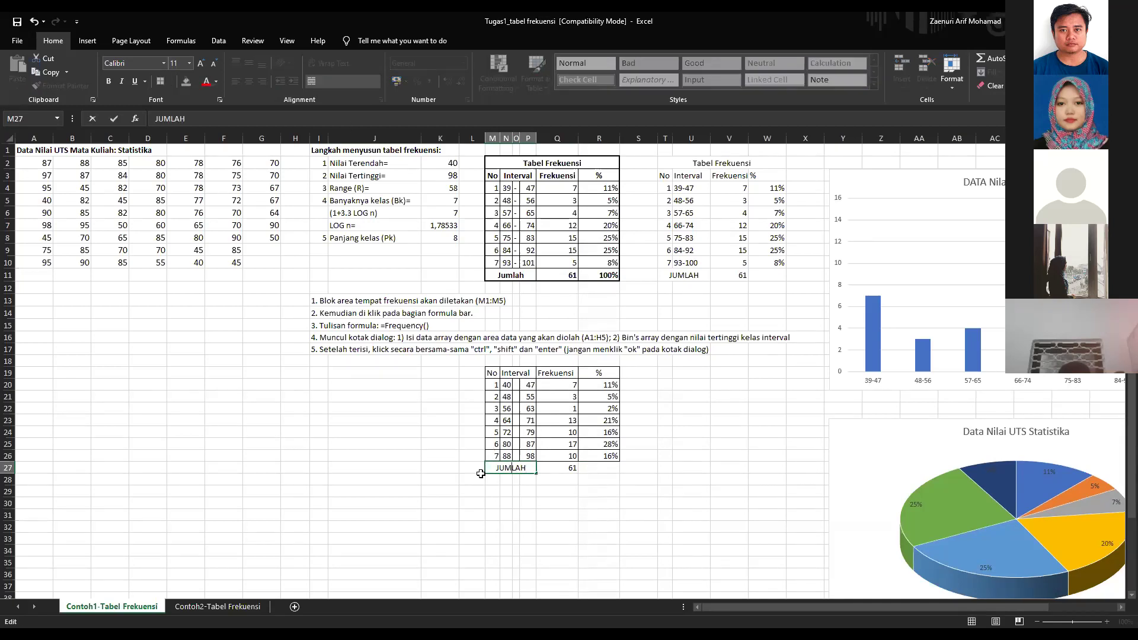
key(Return)
drag(495, 468, 569, 468)
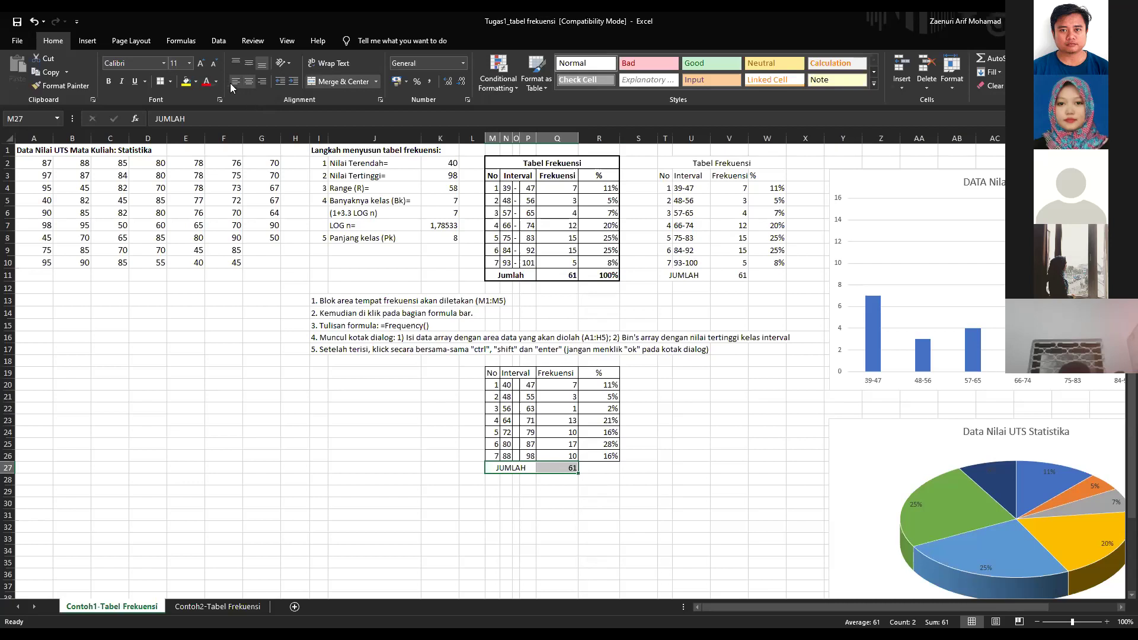
click(472, 491)
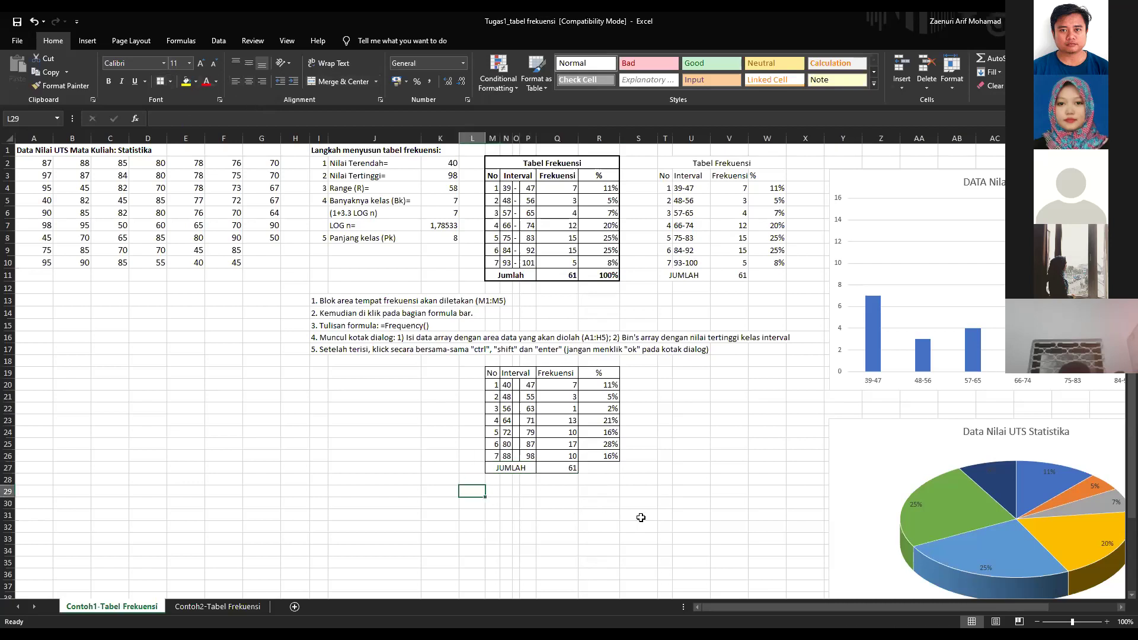
click(602, 456)
click(600, 478)
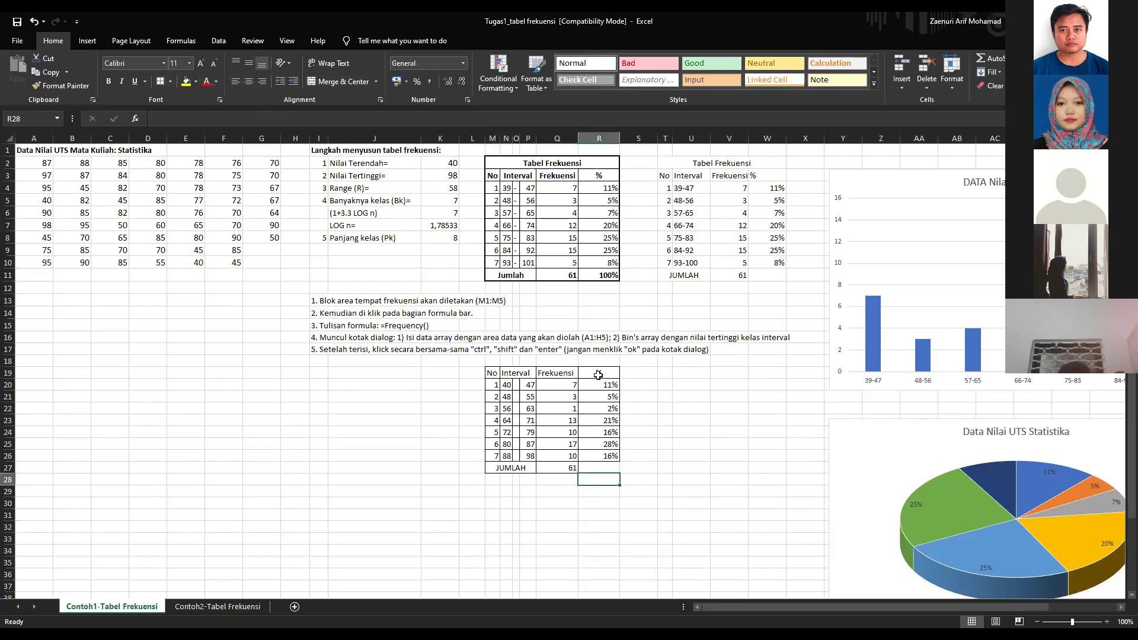
drag(556, 381, 556, 455)
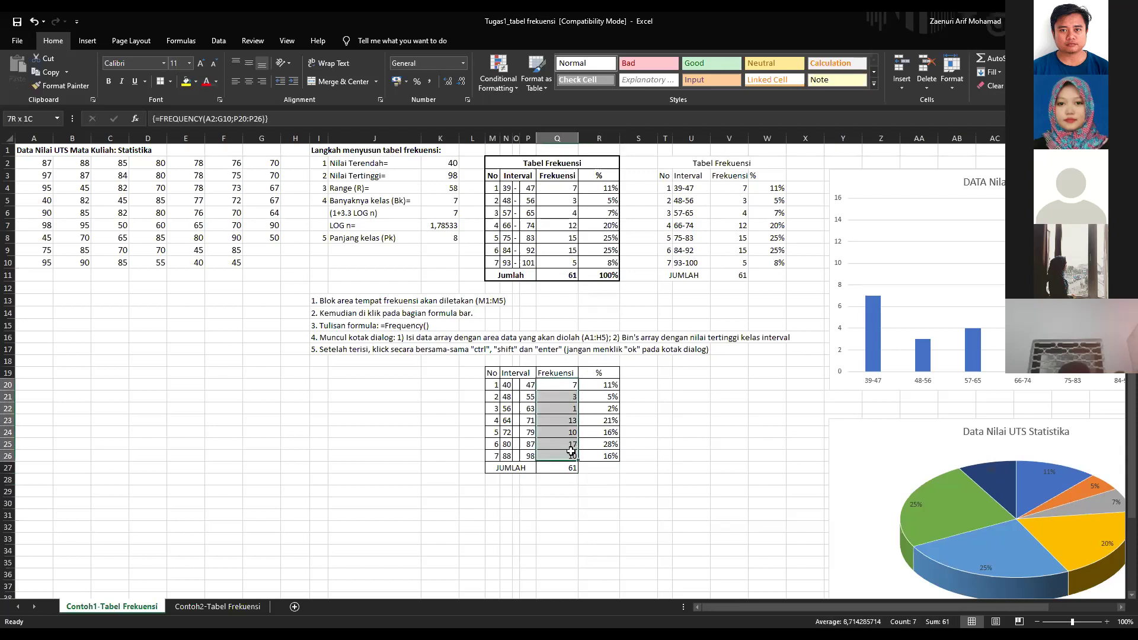
click(610, 384)
click(691, 455)
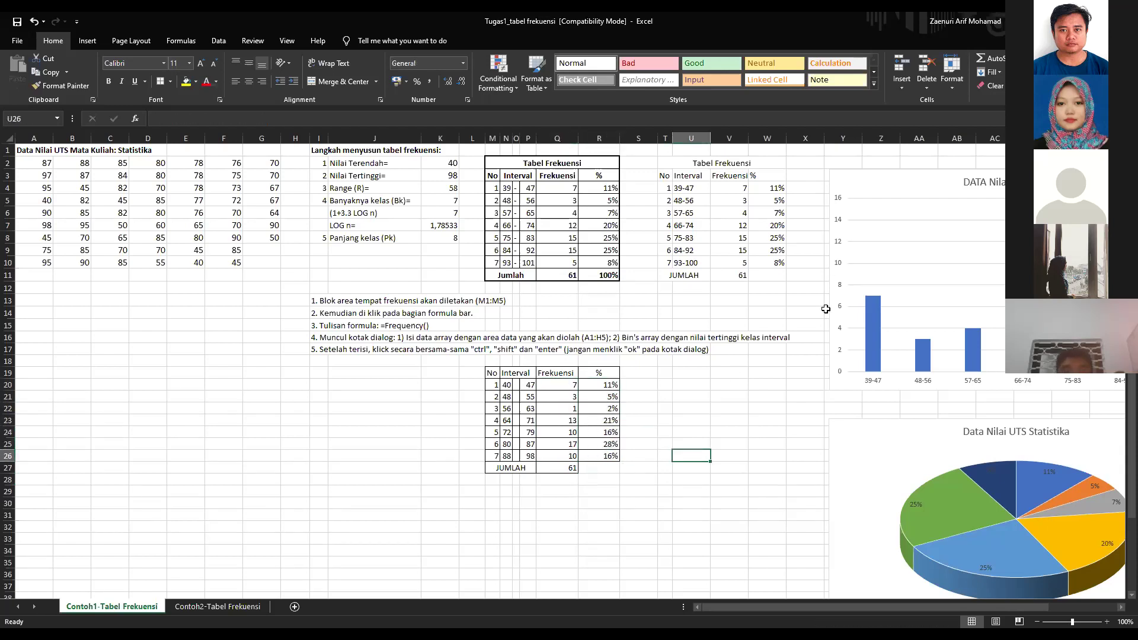
- Inspect the column chart's source ranges and compare its single-cell interval labels with the new table's separate interval columns
drag(709, 606, 777, 606)
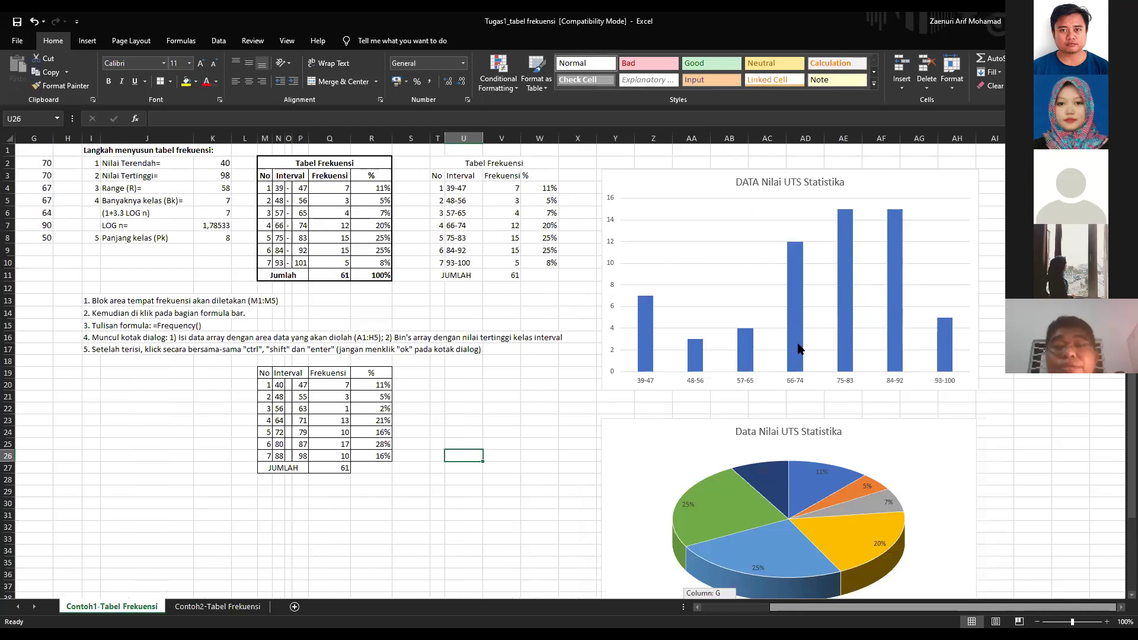
click(695, 376)
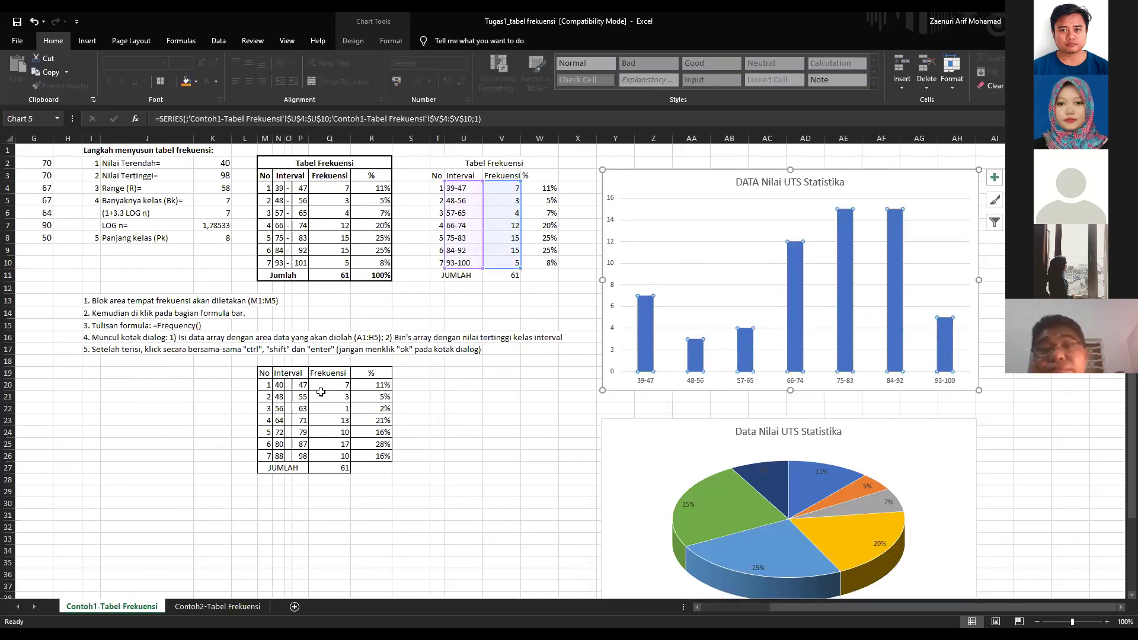
click(280, 384)
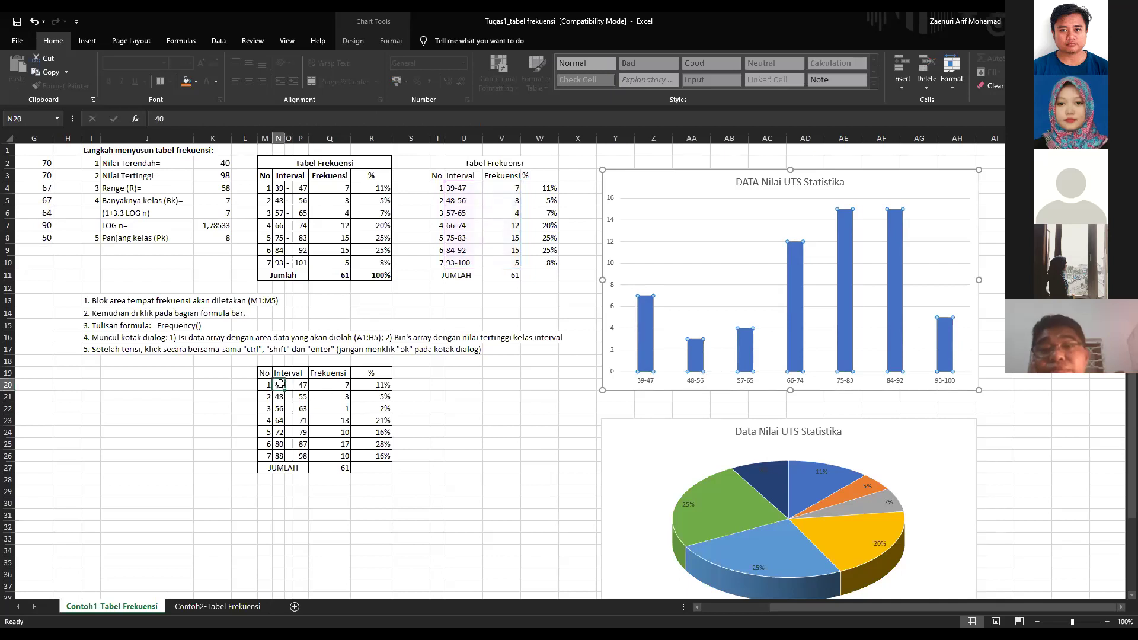
drag(289, 385, 290, 461)
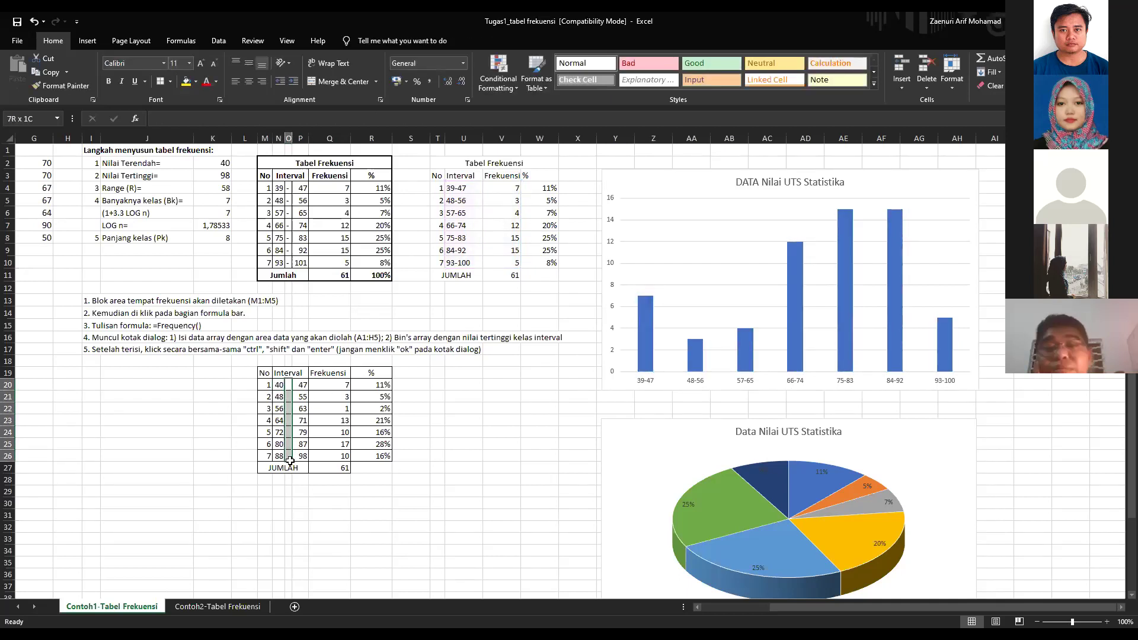
click(279, 385)
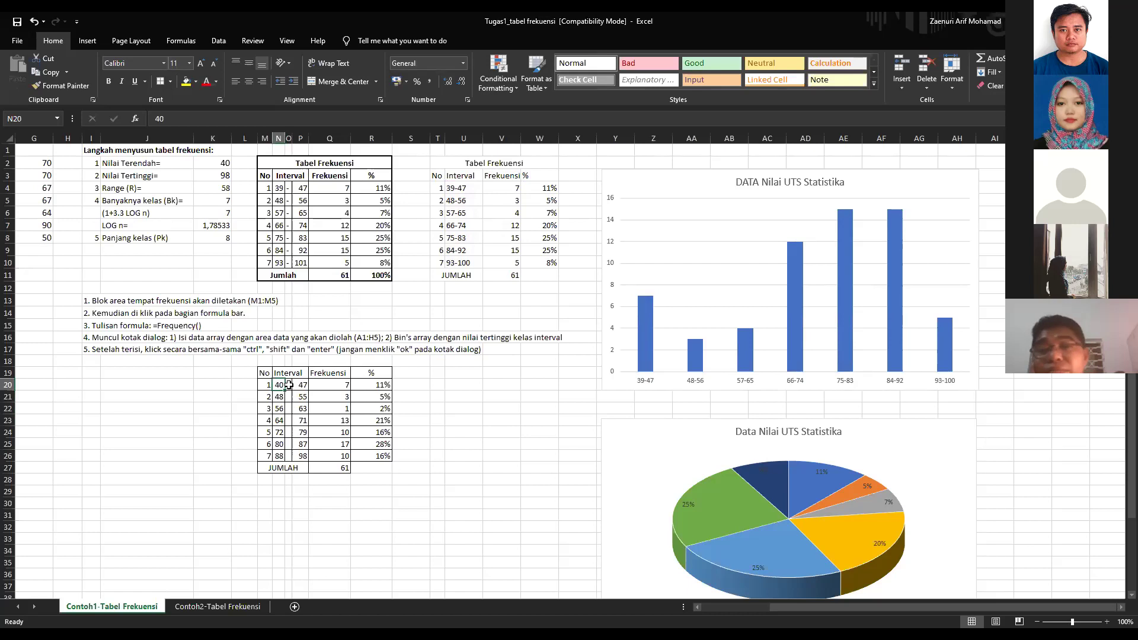
shift+click(288, 461)
click(461, 188)
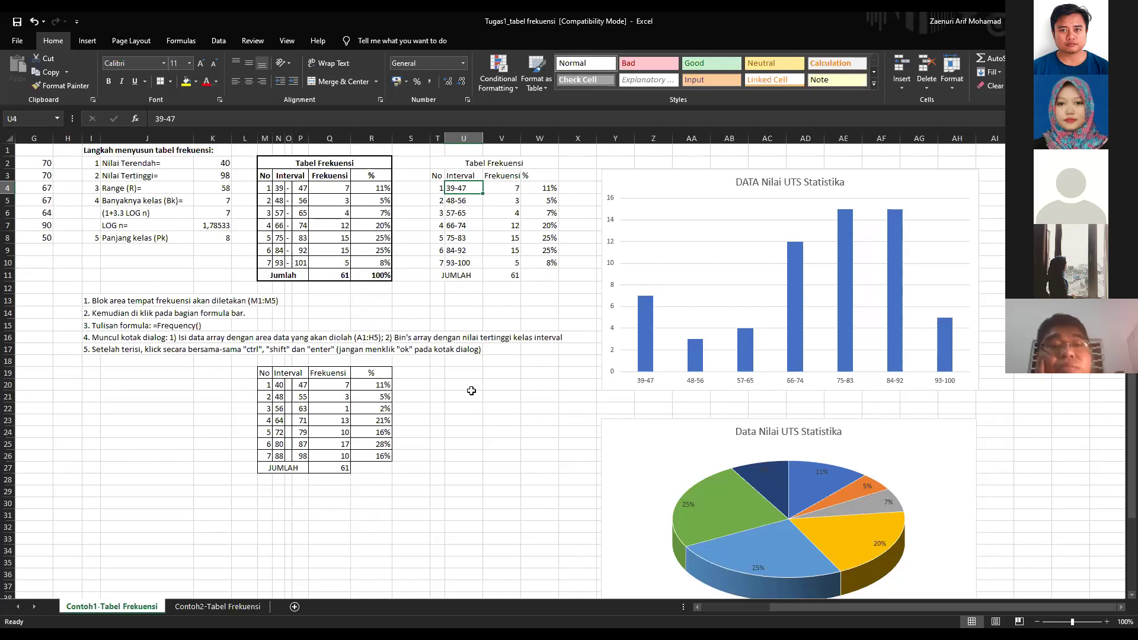
click(283, 491)
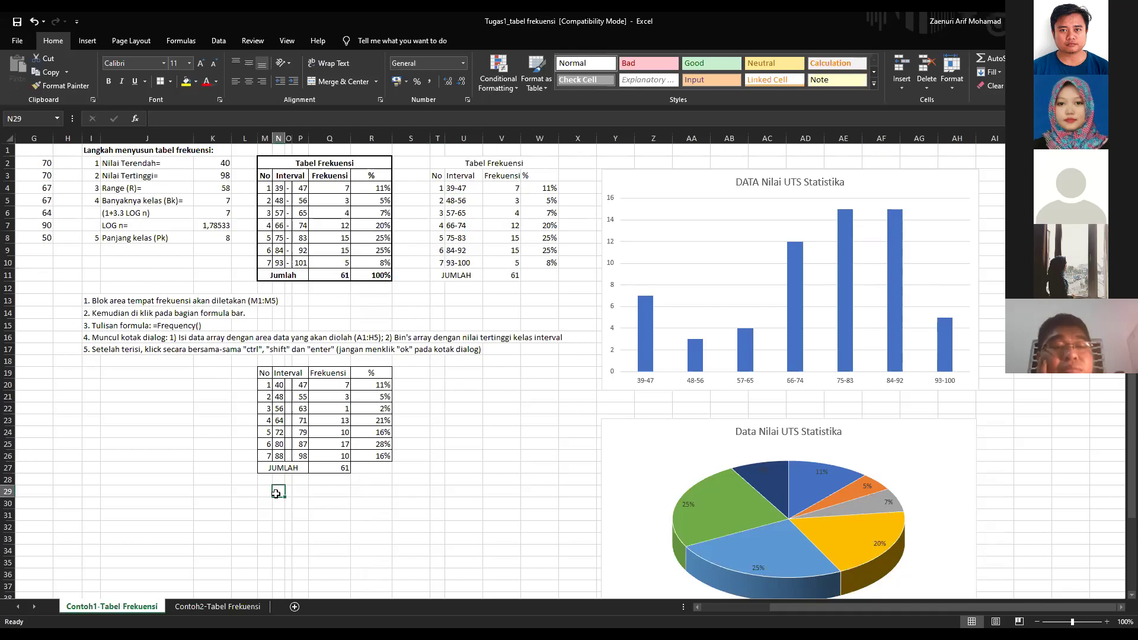
click(466, 386)
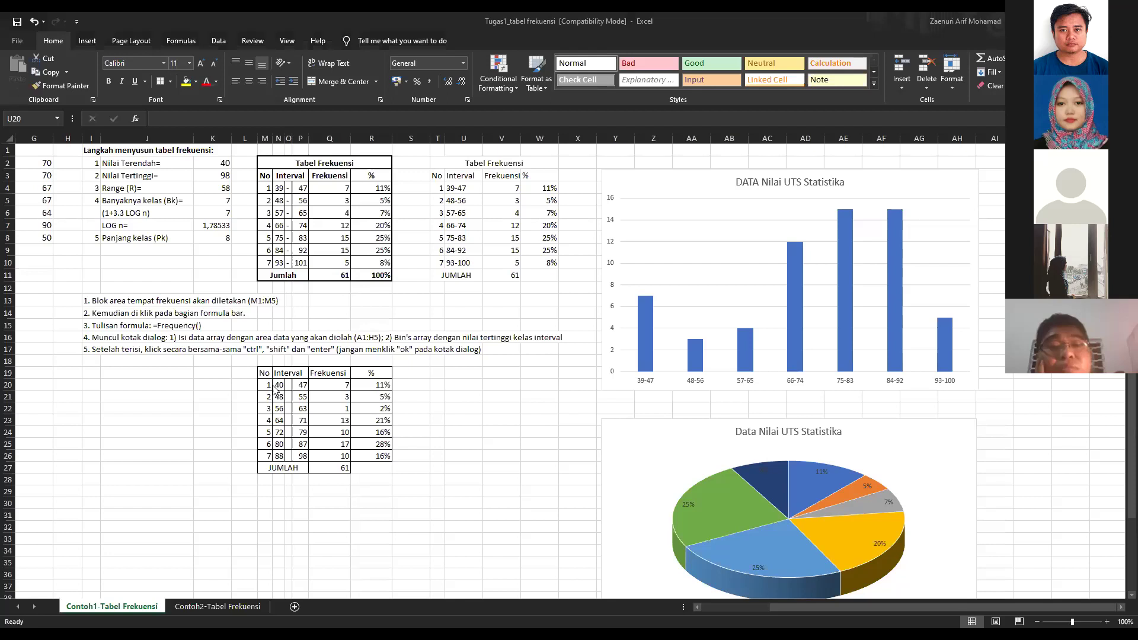
- Copy the new table's class rows M20:R26 and paste them starting at T20
drag(268, 385, 387, 455)
key(ctrl+c)
click(437, 385)
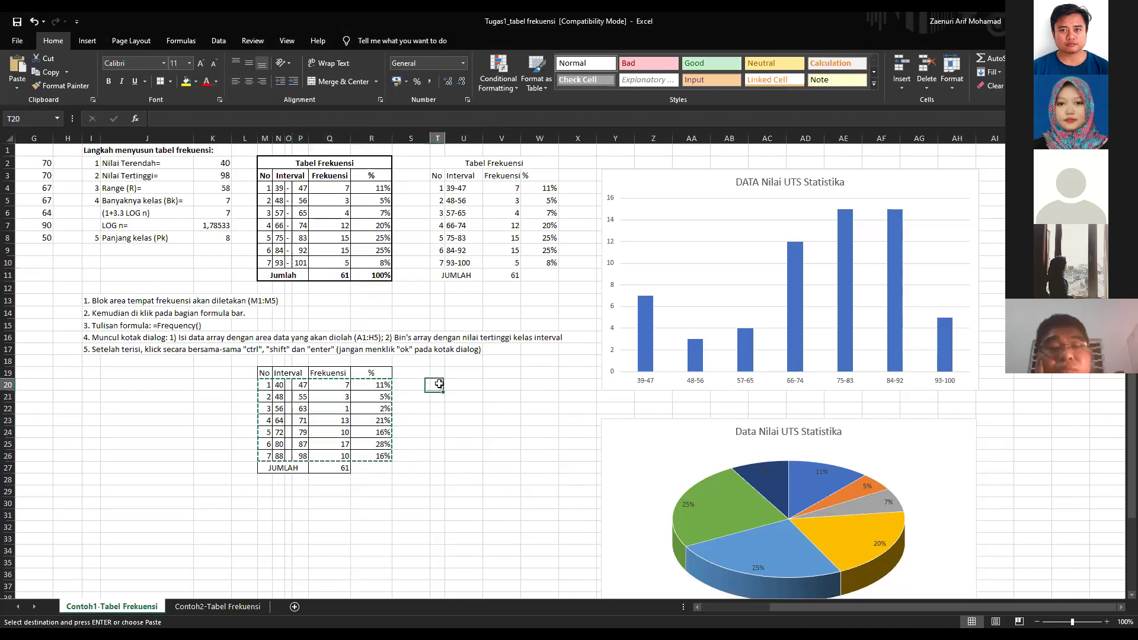
key(ctrl+v)
- Enter the interval label 40-47 in U20 and undo the entry
click(456, 385)
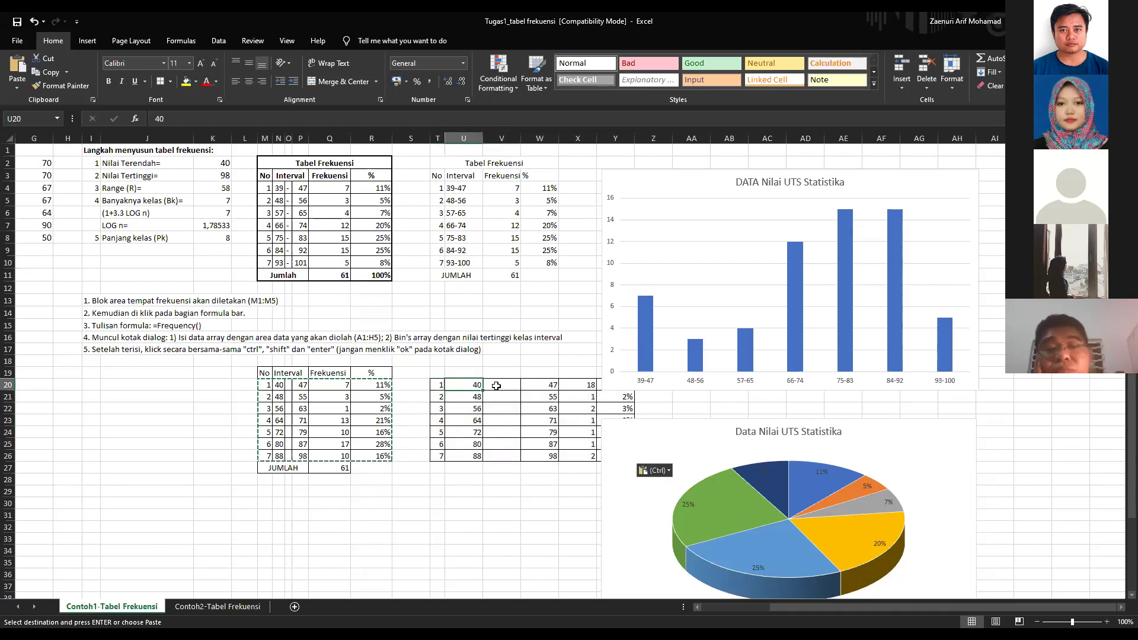
text(40-47)
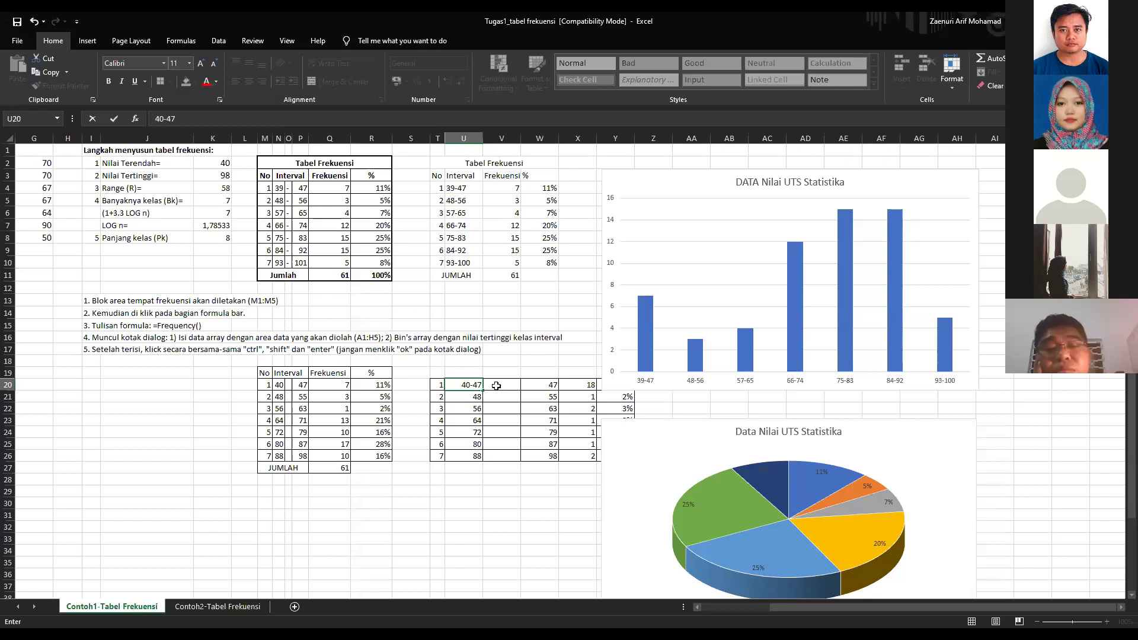
key(Return)
key(ctrl+z)
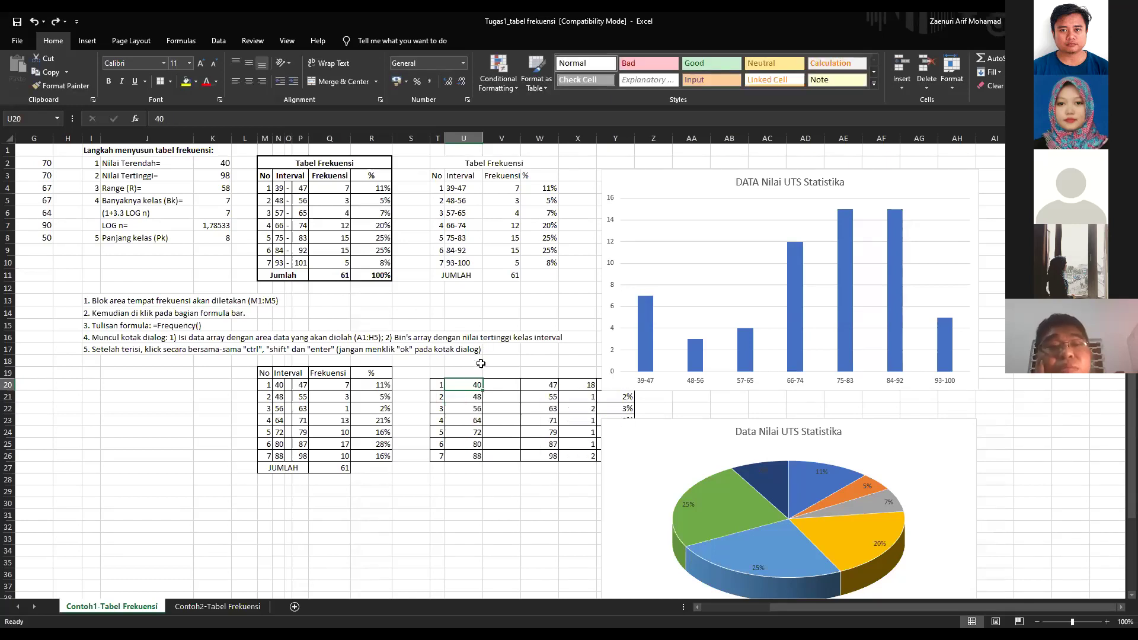
- Start replacing the lower limit in U20 with a combined interval label beginning with 40-
key(Down)
key(Down)
key(Down)
key(Down)
key(Down)
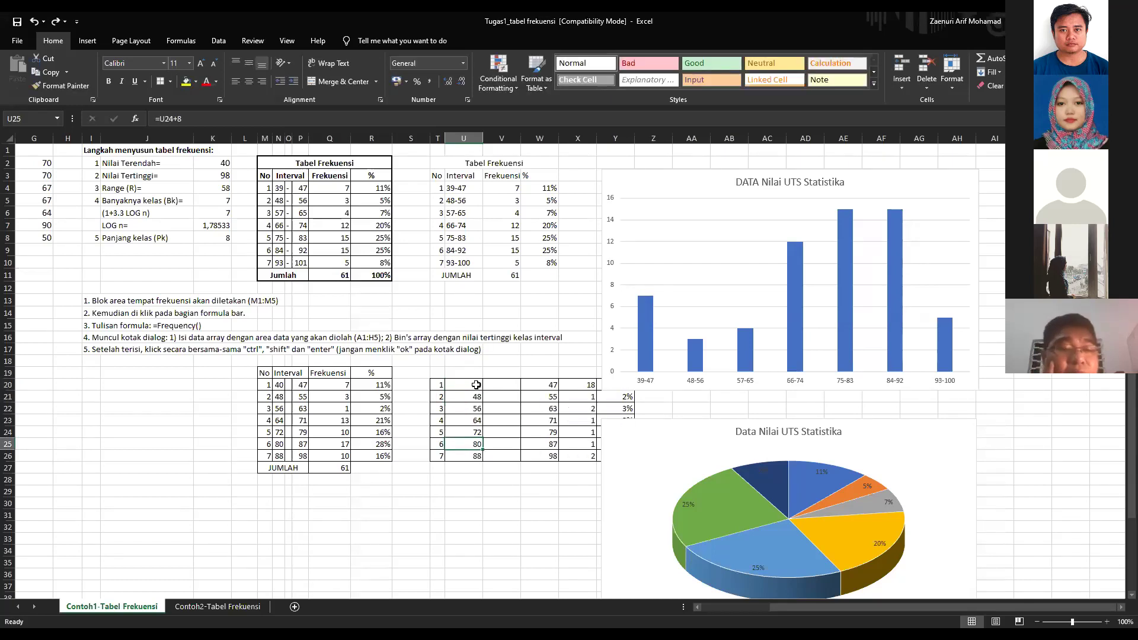
key(Up)
key(Up)
key(Up)
key(Up)
key(Up)
text(4)
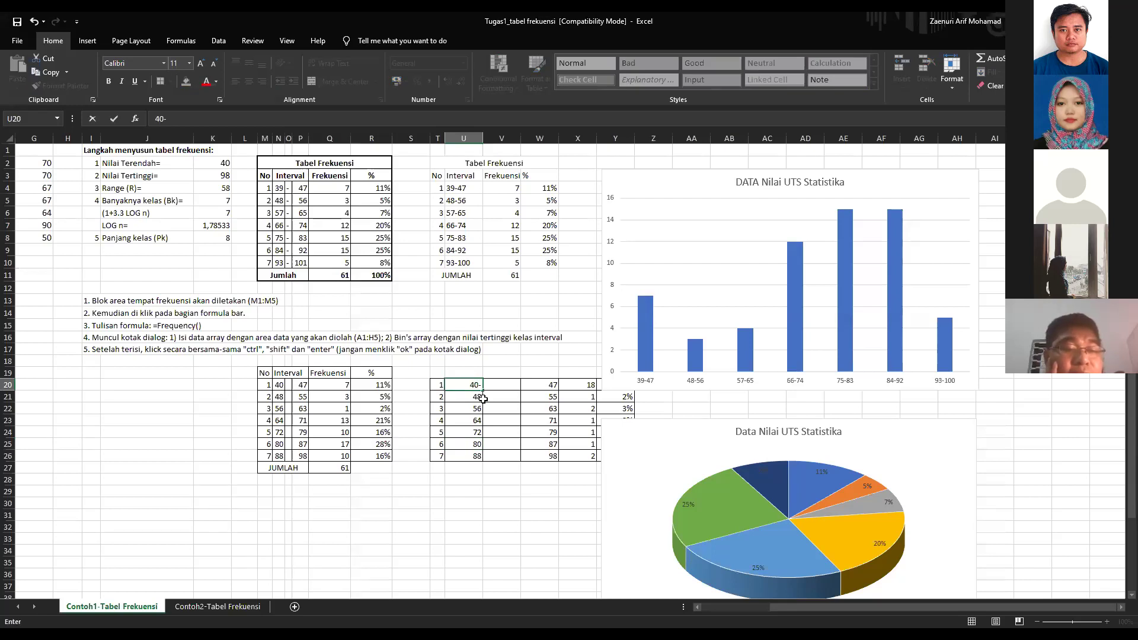
text(0-)
key(Return)
key(ctrl+z)
- Clear the contents of the copied table in T20:Y27 and remove all of its borders
drag(437, 385, 605, 465)
key(Delete)
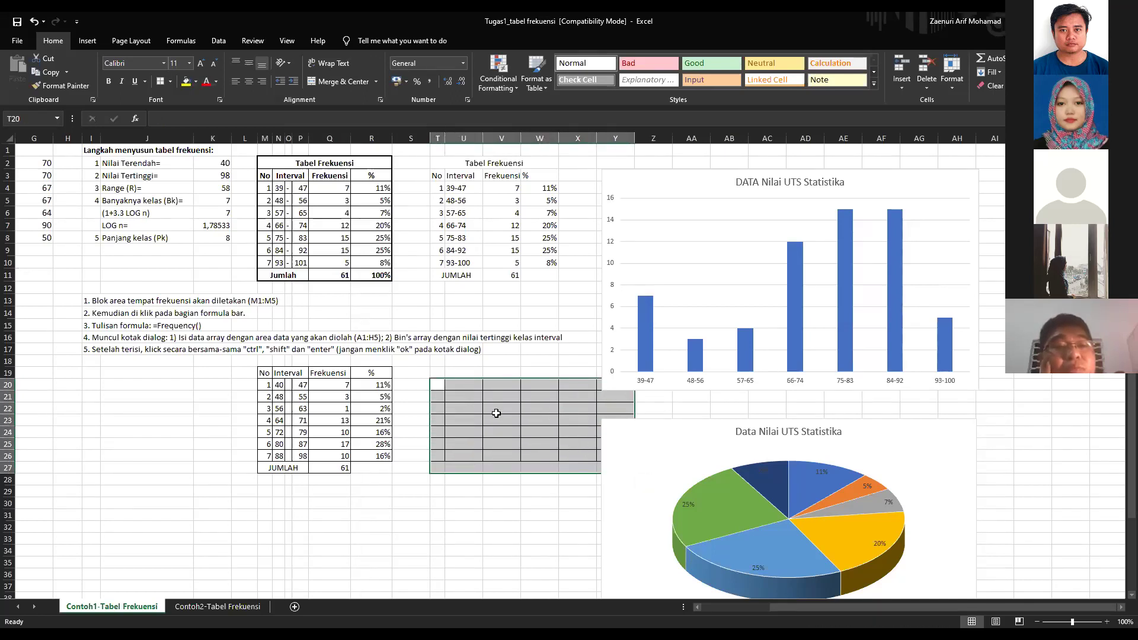
click(172, 81)
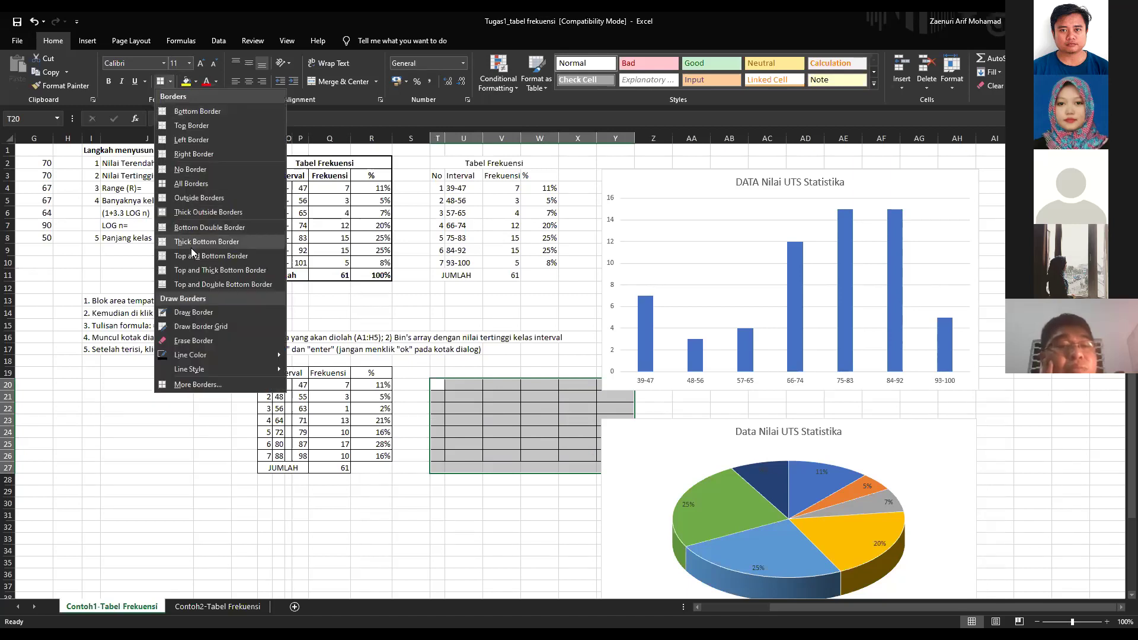
click(203, 171)
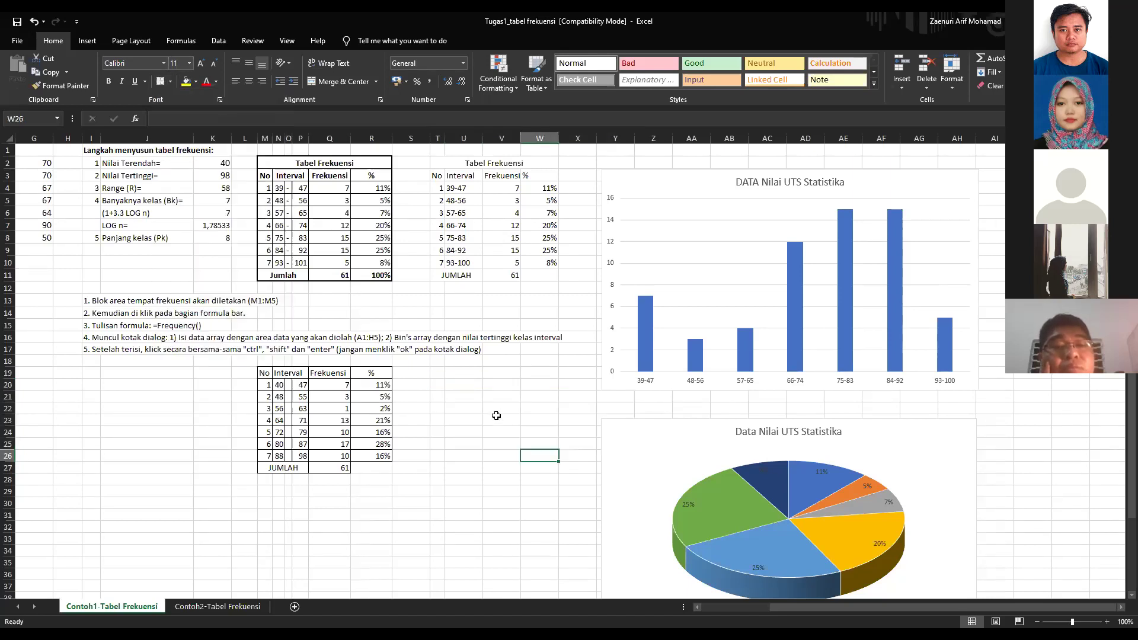
click(422, 385)
drag(306, 386, 290, 460)
click(501, 456)
drag(277, 385, 302, 459)
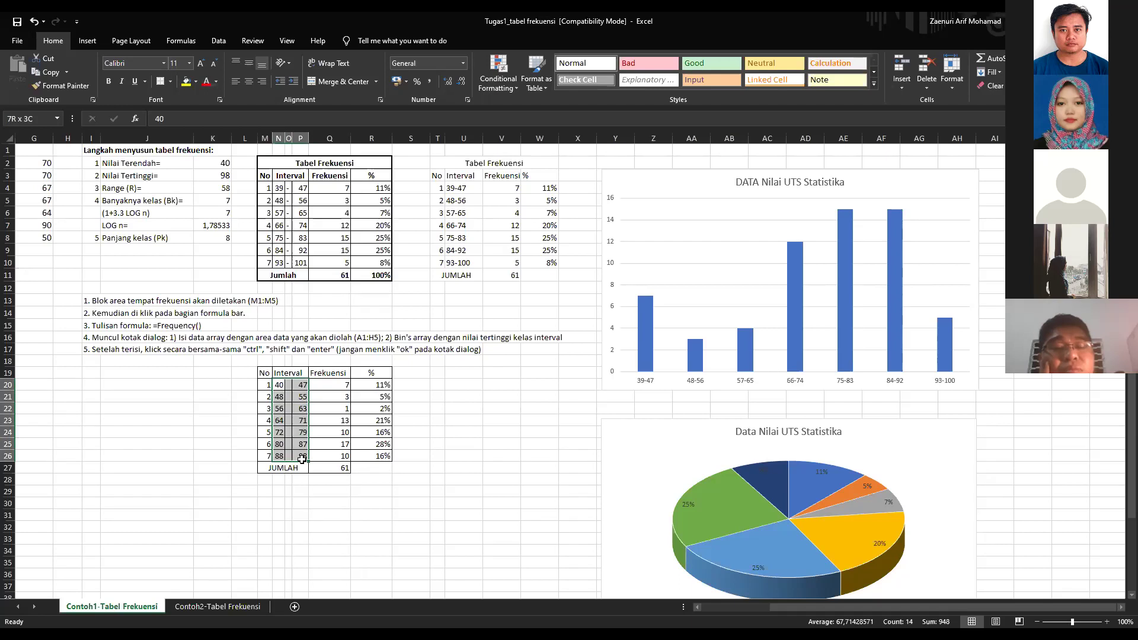
click(501, 432)
drag(272, 385, 302, 459)
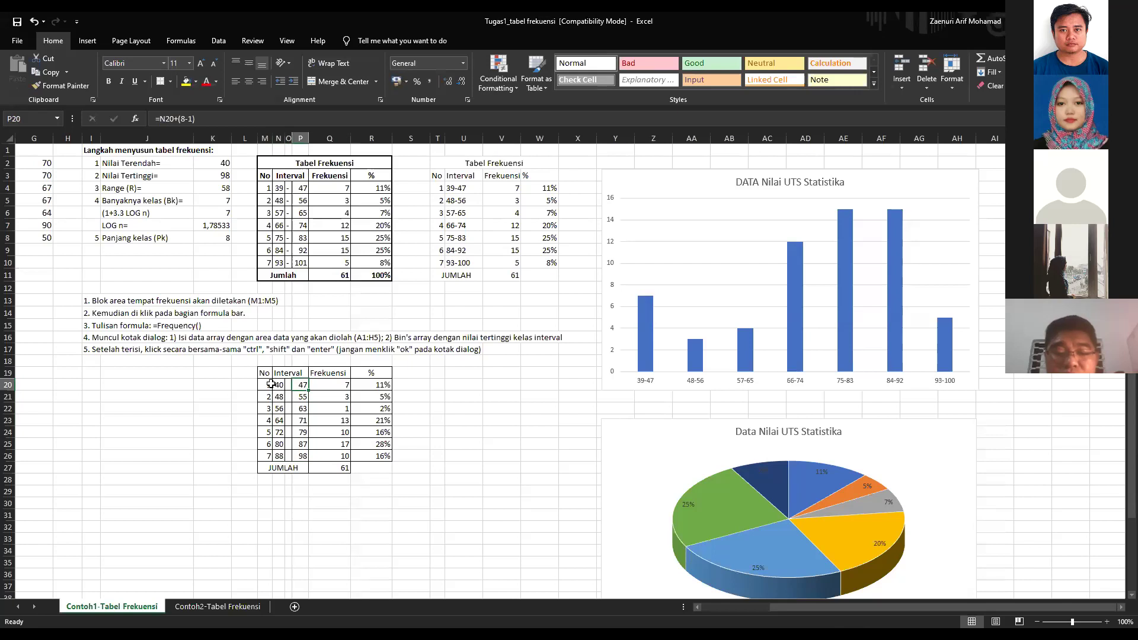
- Try to merge the first interval row's cells N20:P20 in the lower frequency table
click(300, 385)
drag(301, 385, 279, 385)
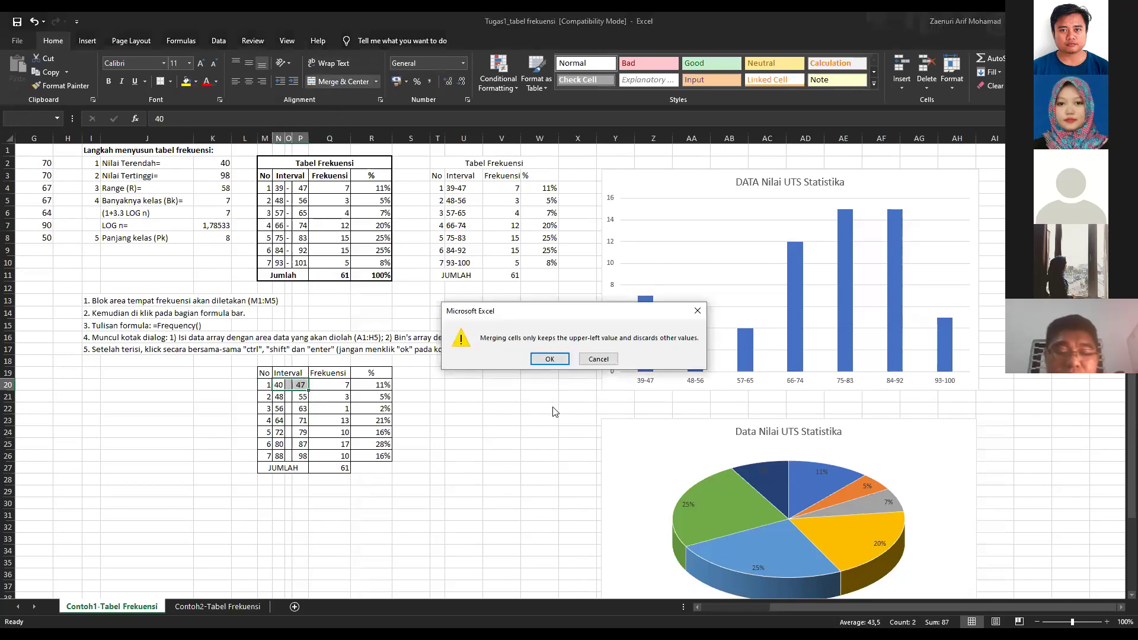
click(597, 360)
click(279, 385)
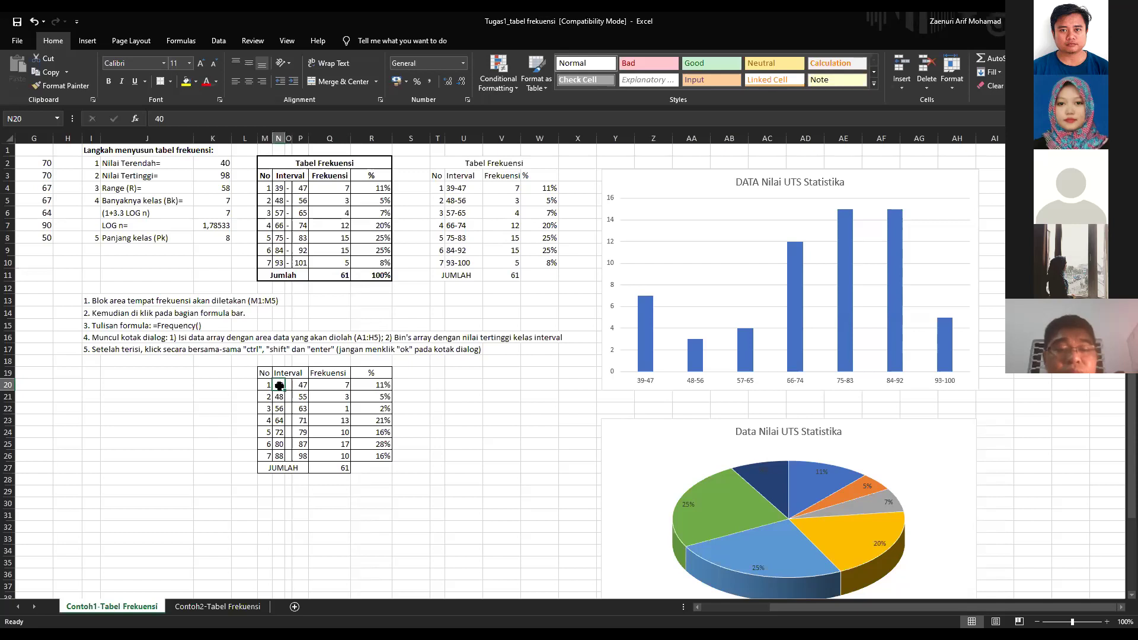
drag(285, 386, 285, 449)
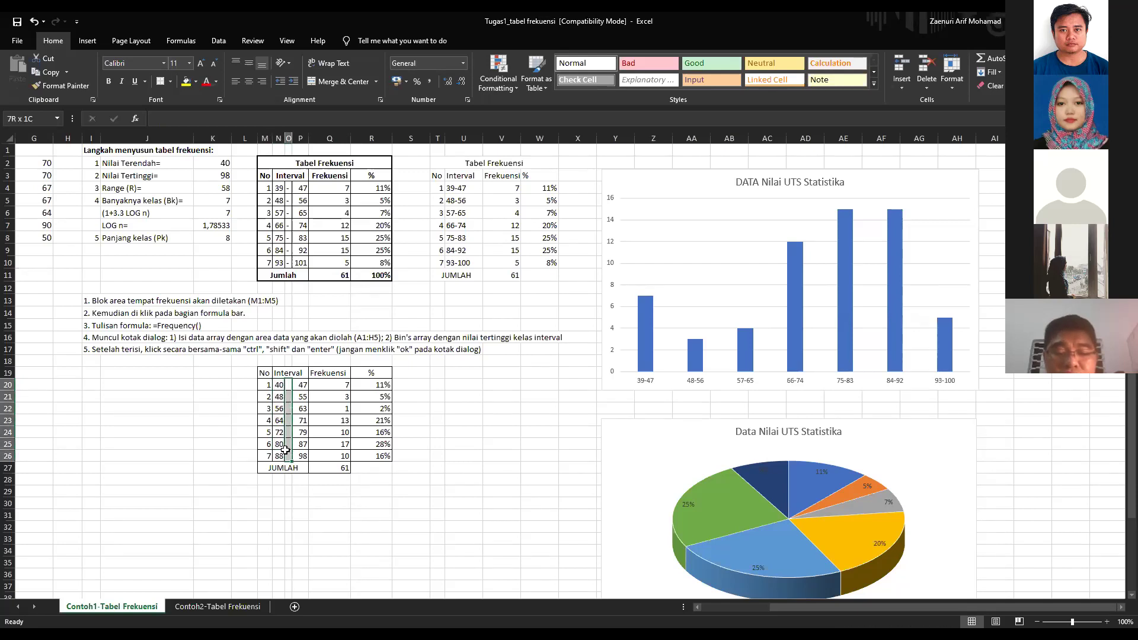
drag(278, 385, 311, 380)
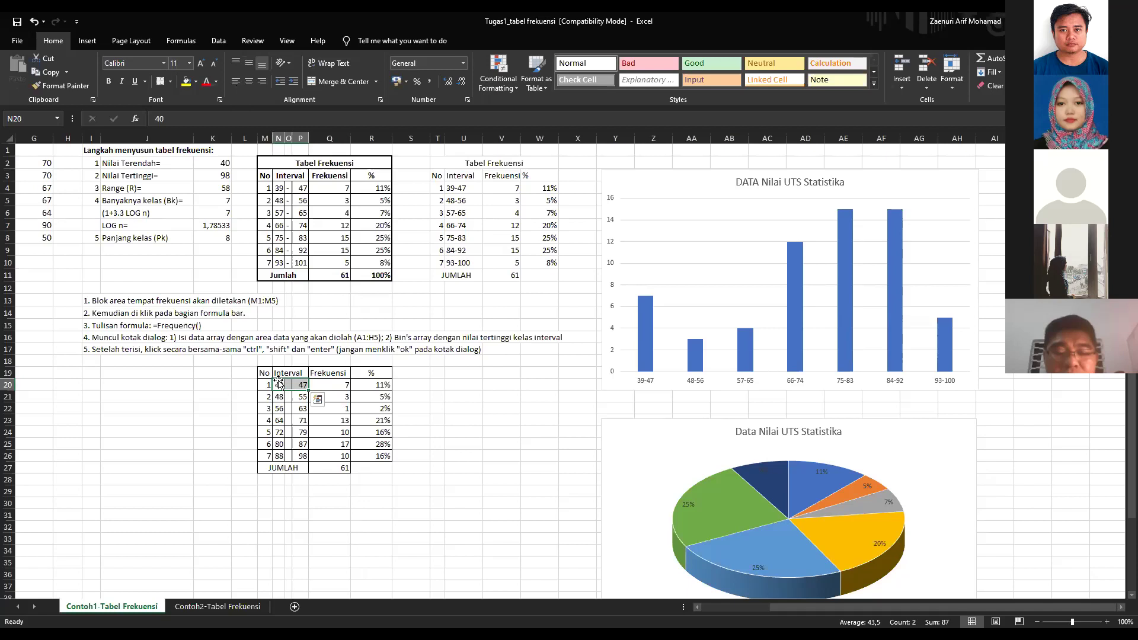
drag(276, 386, 302, 456)
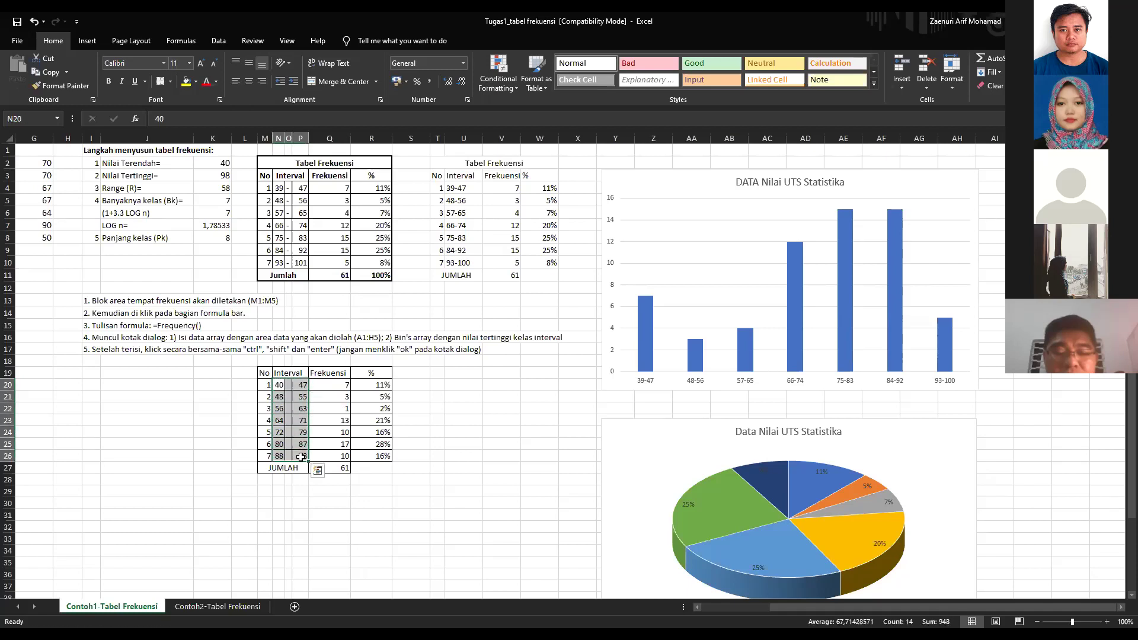
drag(339, 383, 338, 457)
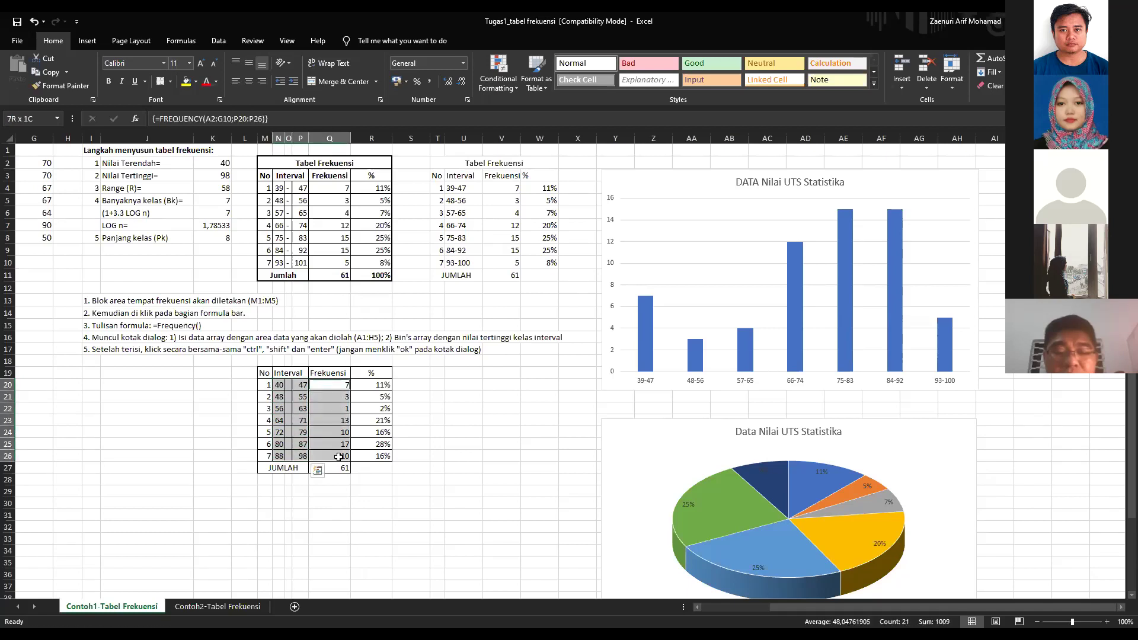
drag(276, 386, 310, 439)
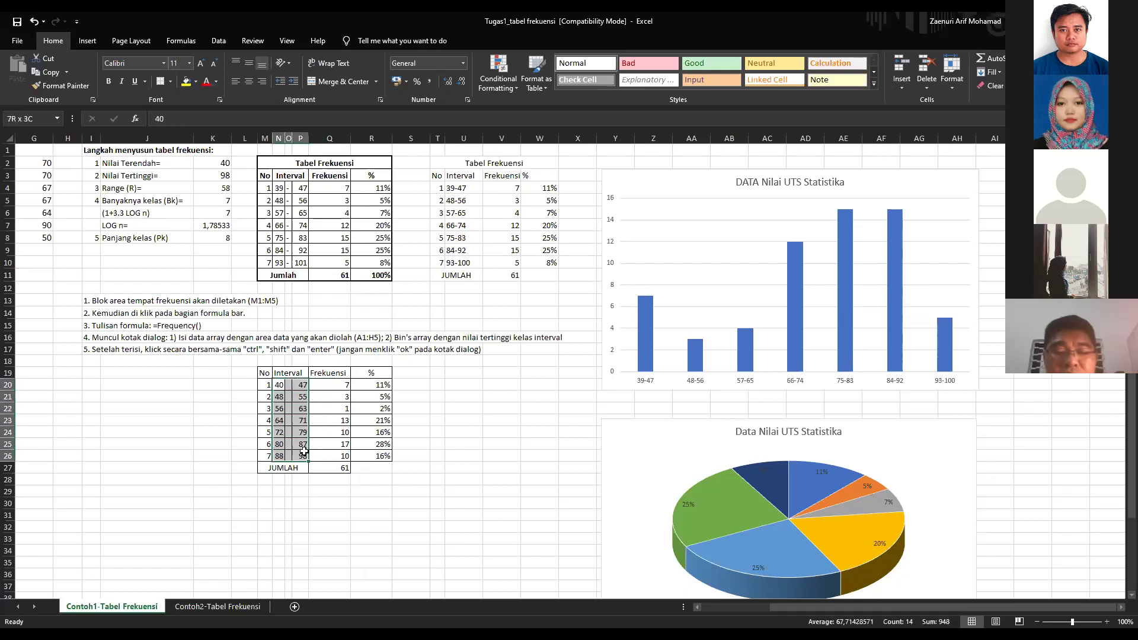
click(274, 385)
drag(274, 385, 305, 458)
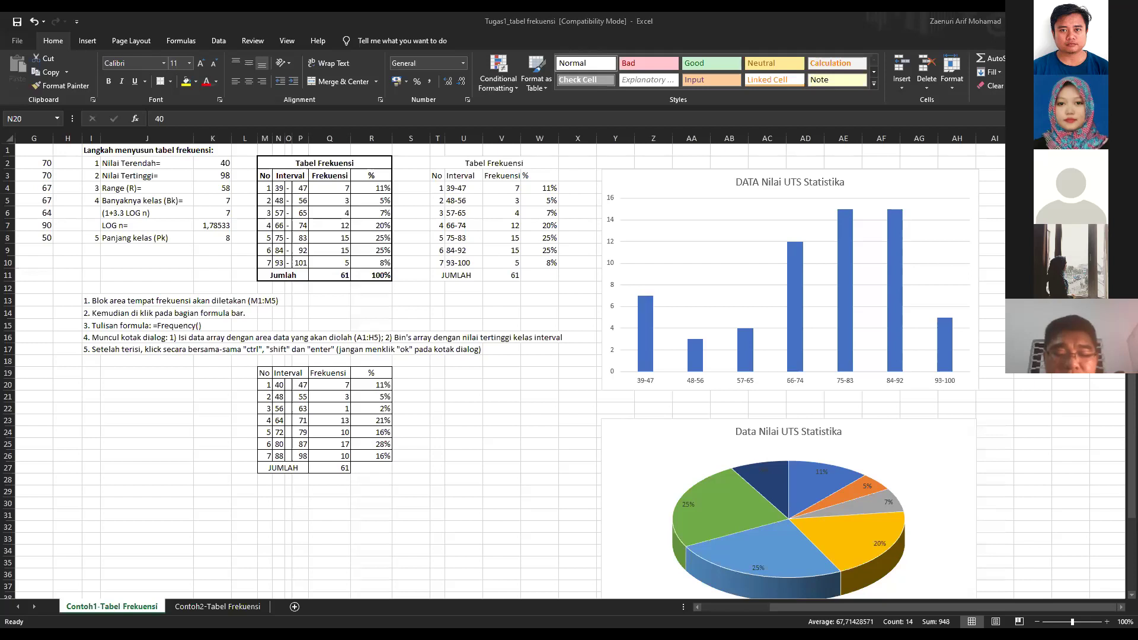
click(412, 444)
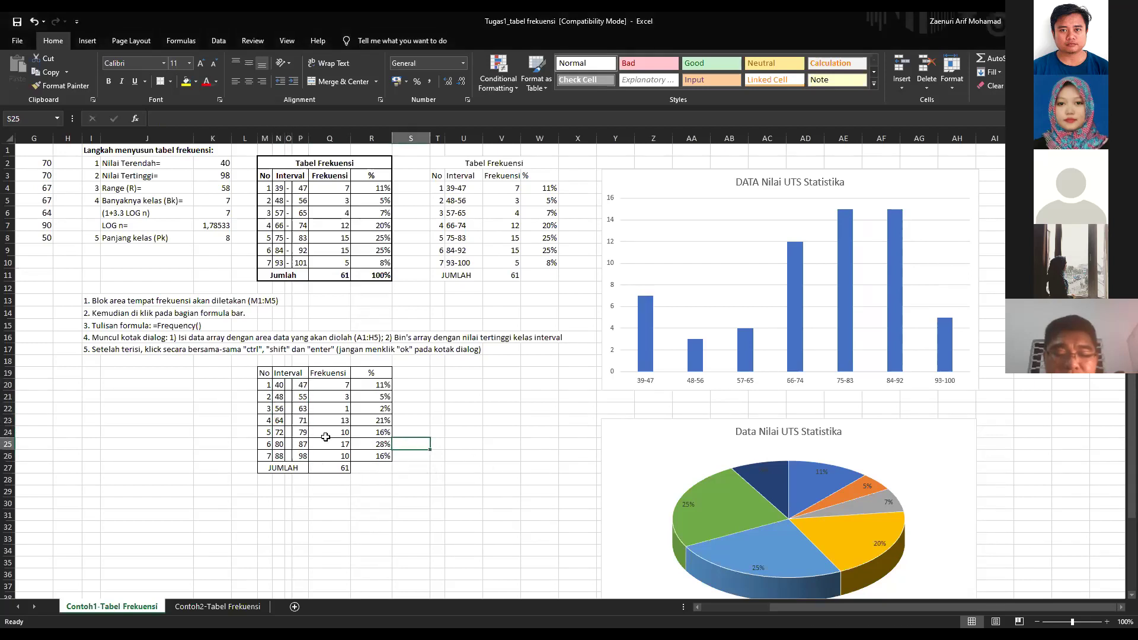
- Try a clustered column chart of the lower table's interval and frequency cells N20:Q26, and undo the insertion
drag(277, 386, 303, 456)
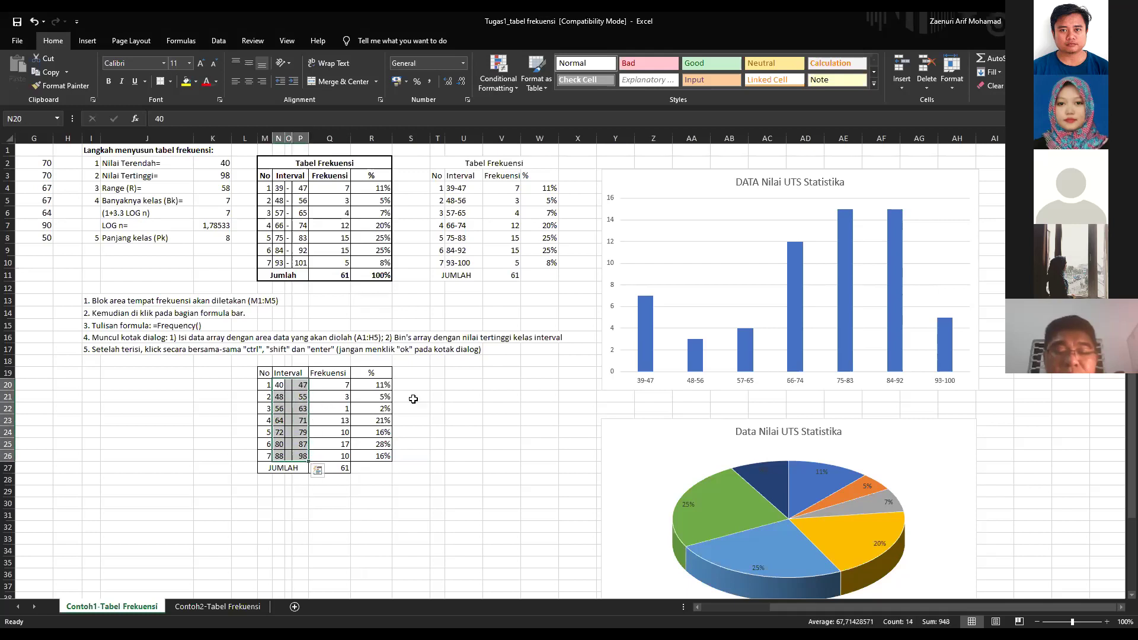
drag(334, 384, 331, 456)
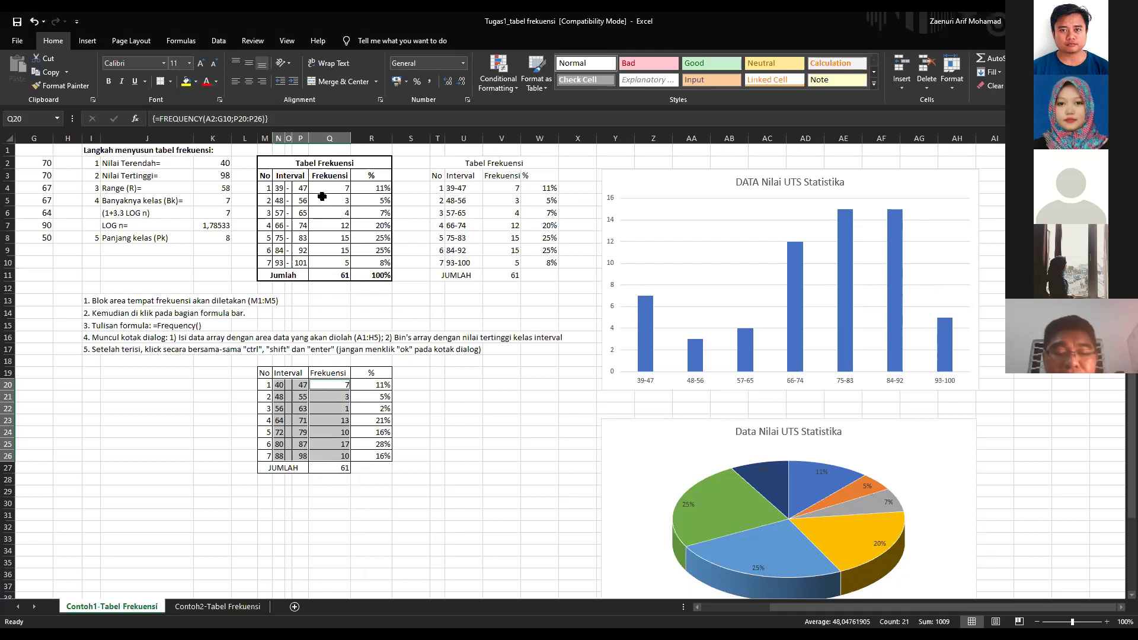
click(92, 42)
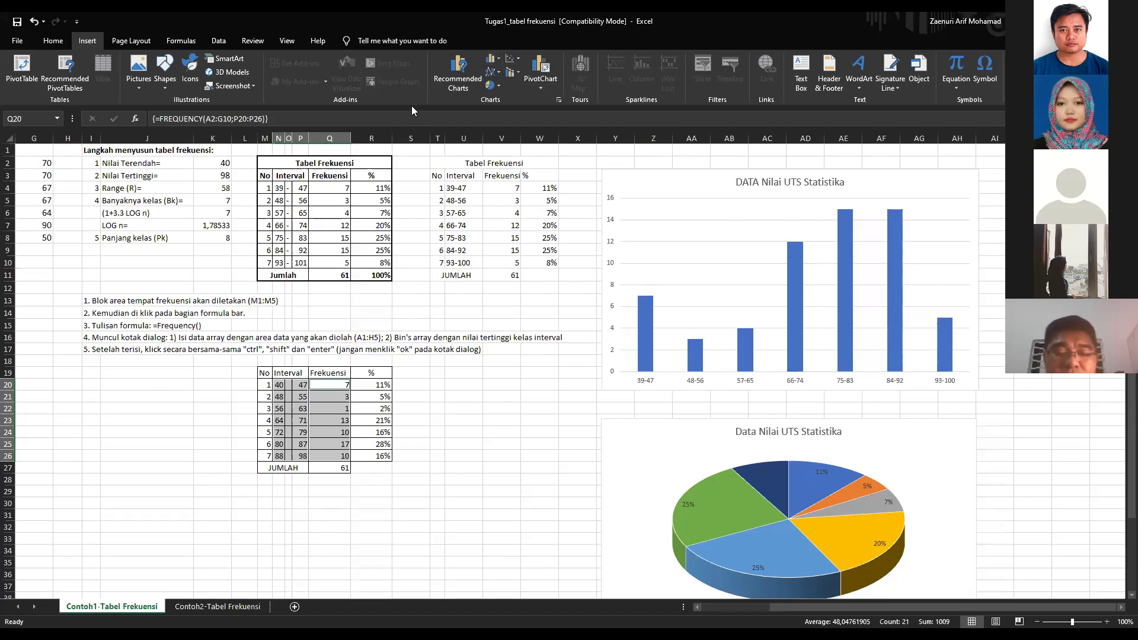
click(495, 62)
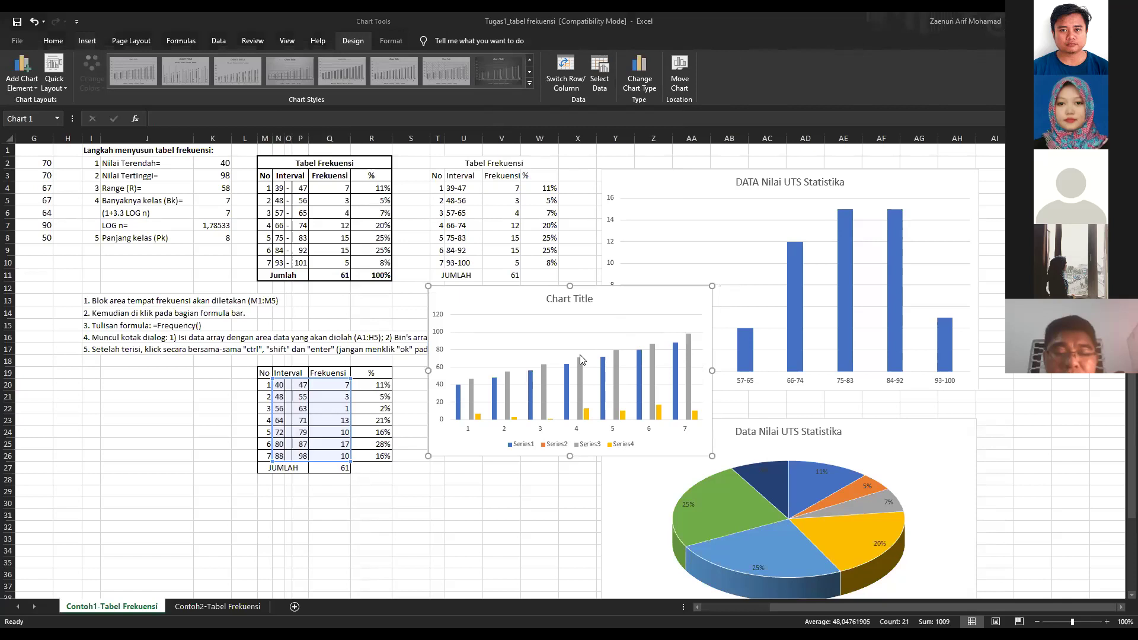
click(467, 477)
key(ctrl+z)
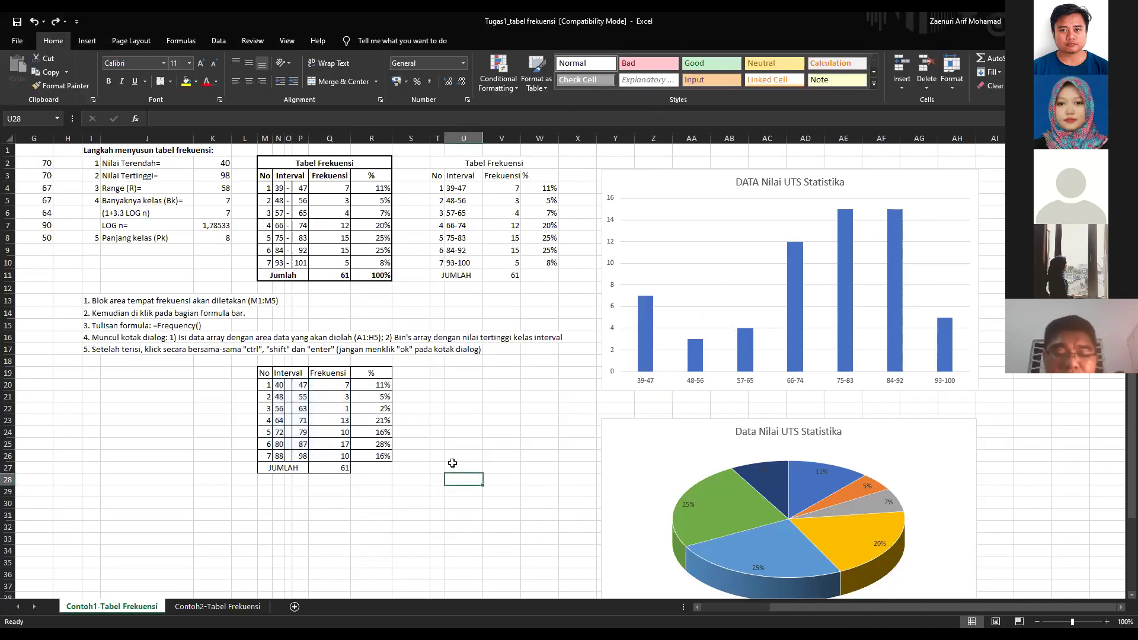
- Review the frequency-table preparation values in K2:K8 and the FREQUENCY instructions in rows 13 to 17
click(437, 409)
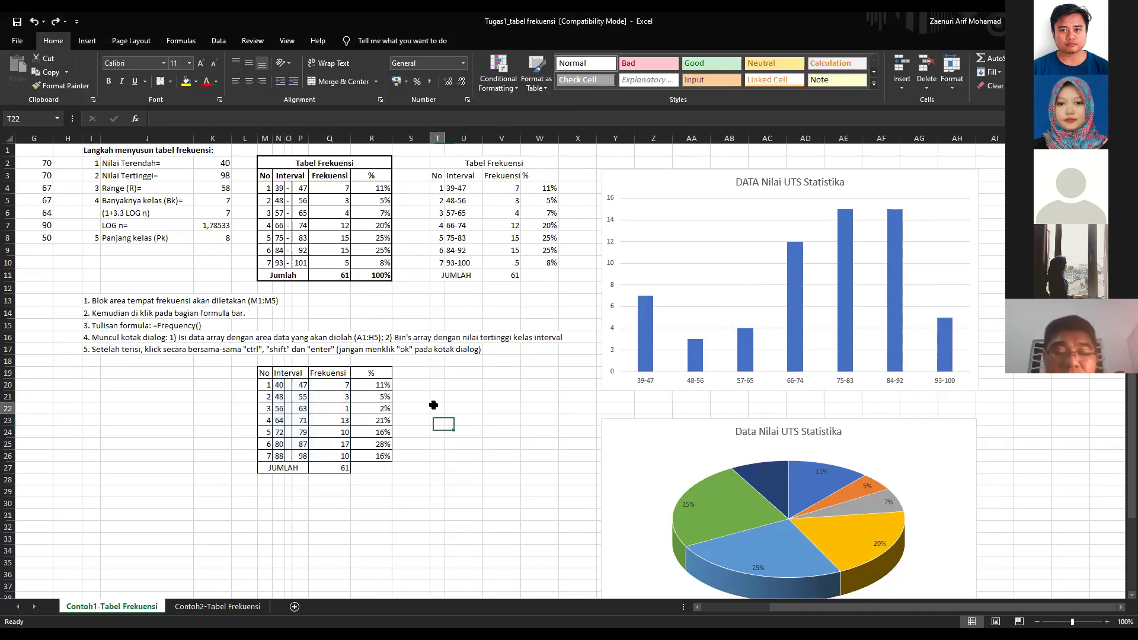
click(287, 384)
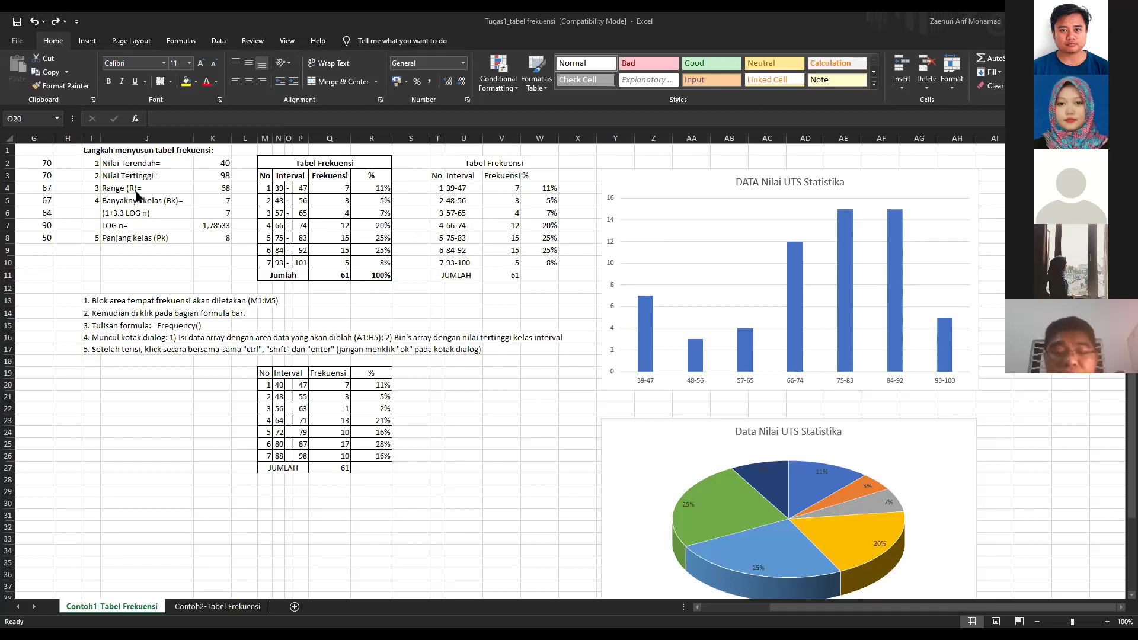
click(106, 151)
drag(89, 151, 203, 154)
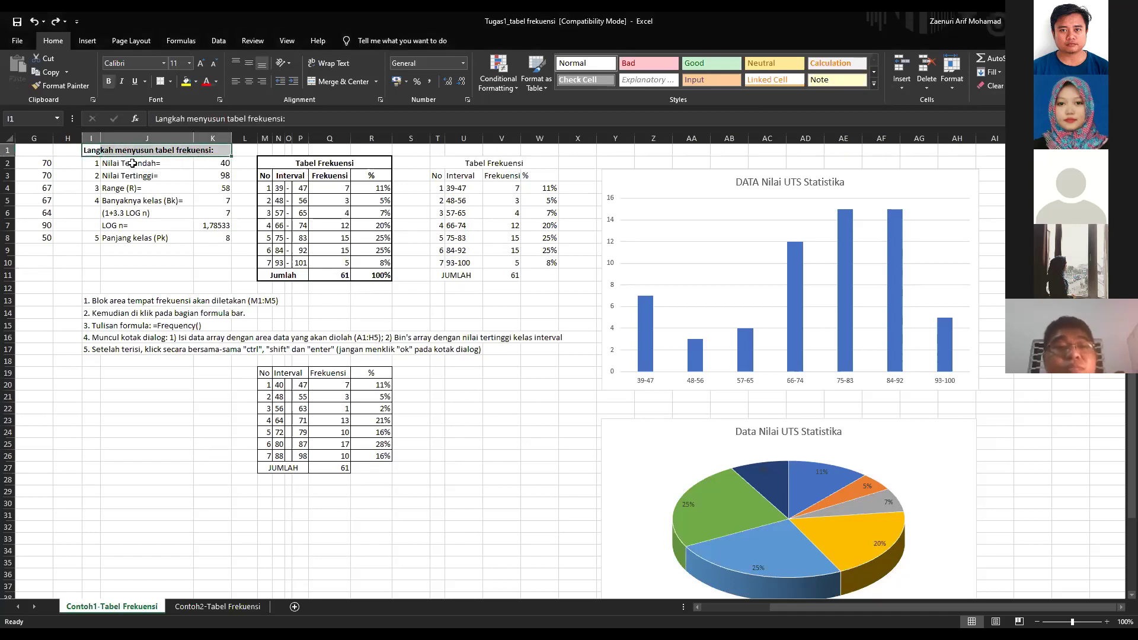
drag(115, 311, 256, 350)
click(125, 326)
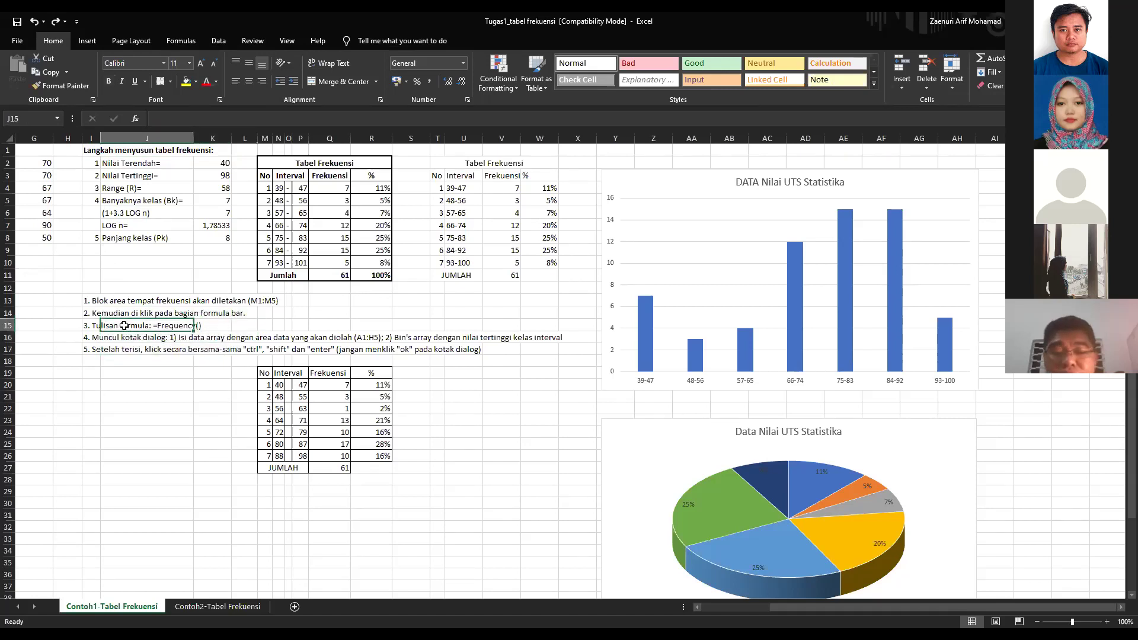
click(143, 348)
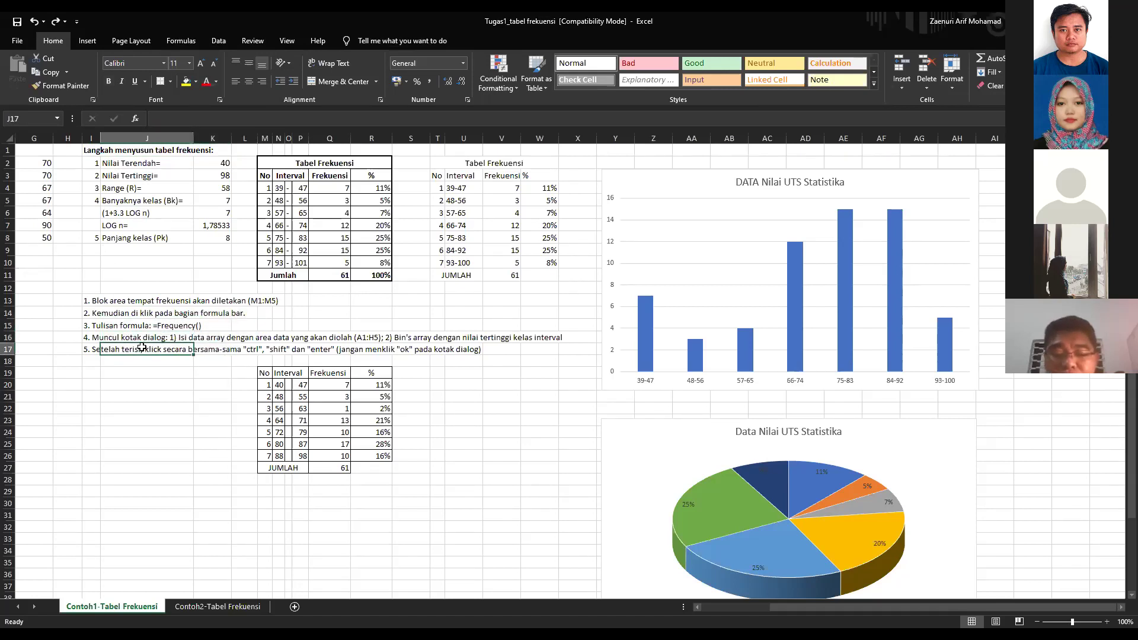
click(122, 385)
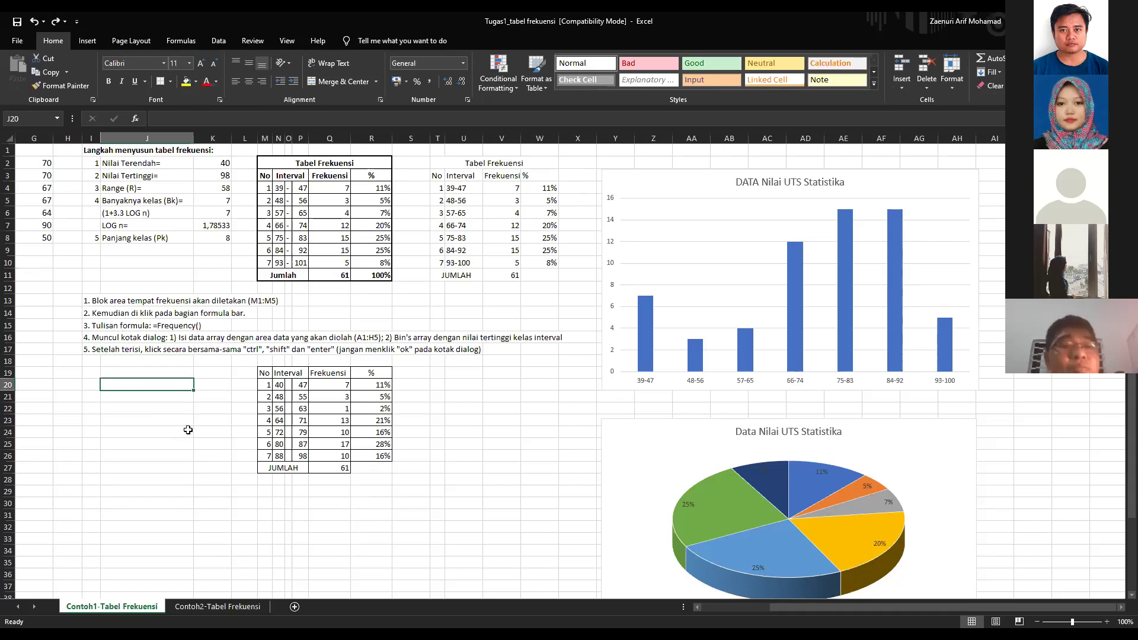
drag(205, 164, 218, 238)
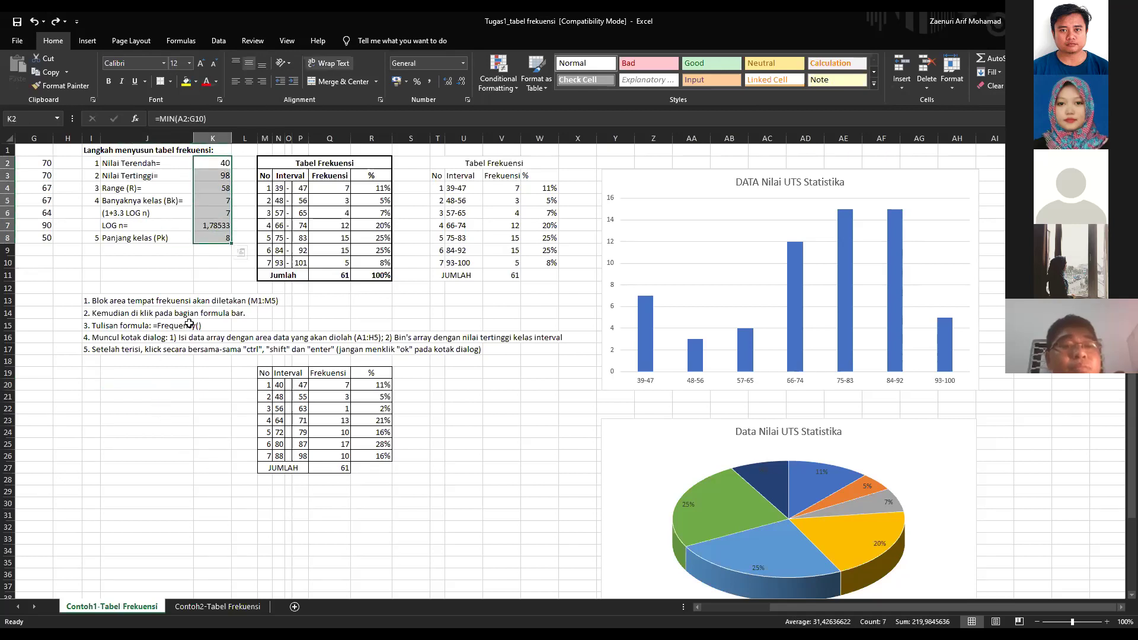
click(185, 420)
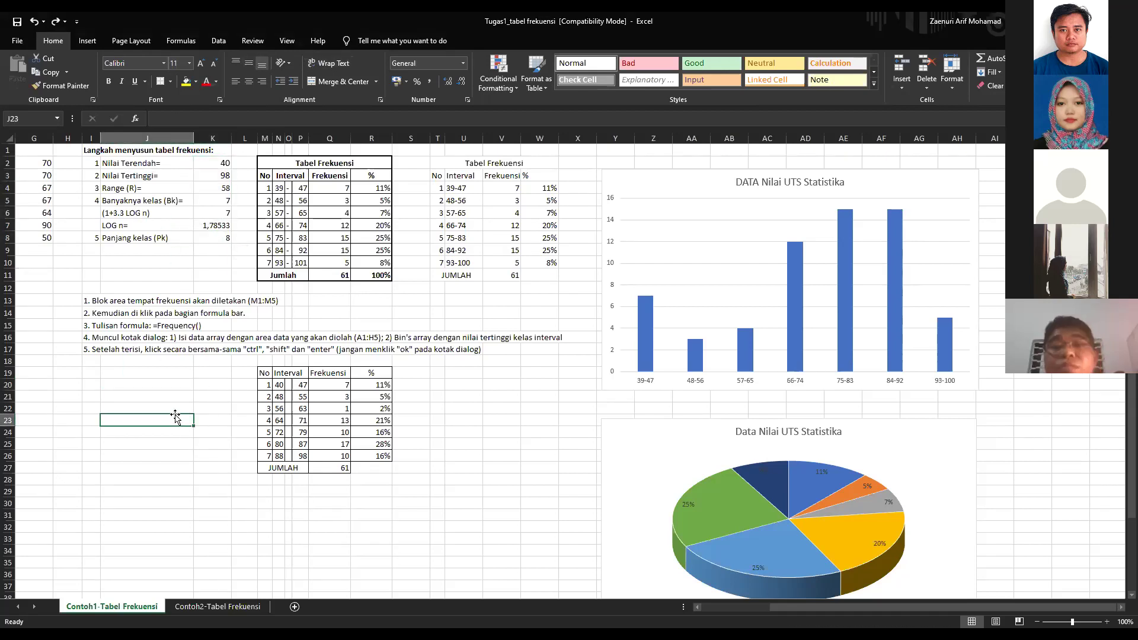
click(462, 477)
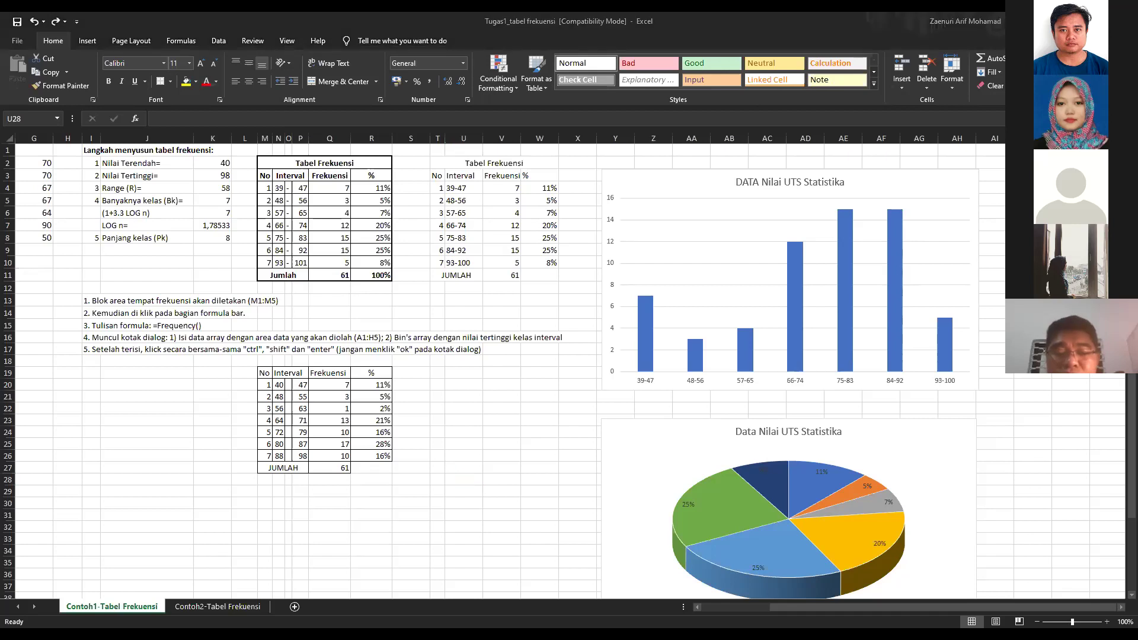
click(422, 454)
click(311, 383)
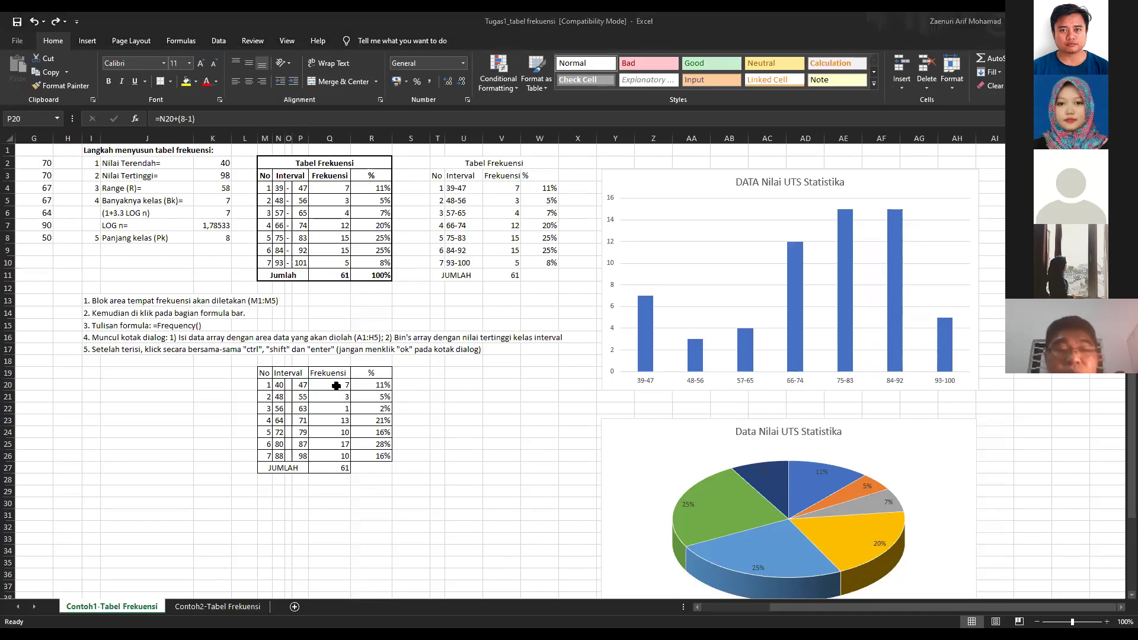
- Enter the first four class intervals 40-47, 48-55, 56-63 and 64-71 as single-cell text in U20:U23
click(458, 384)
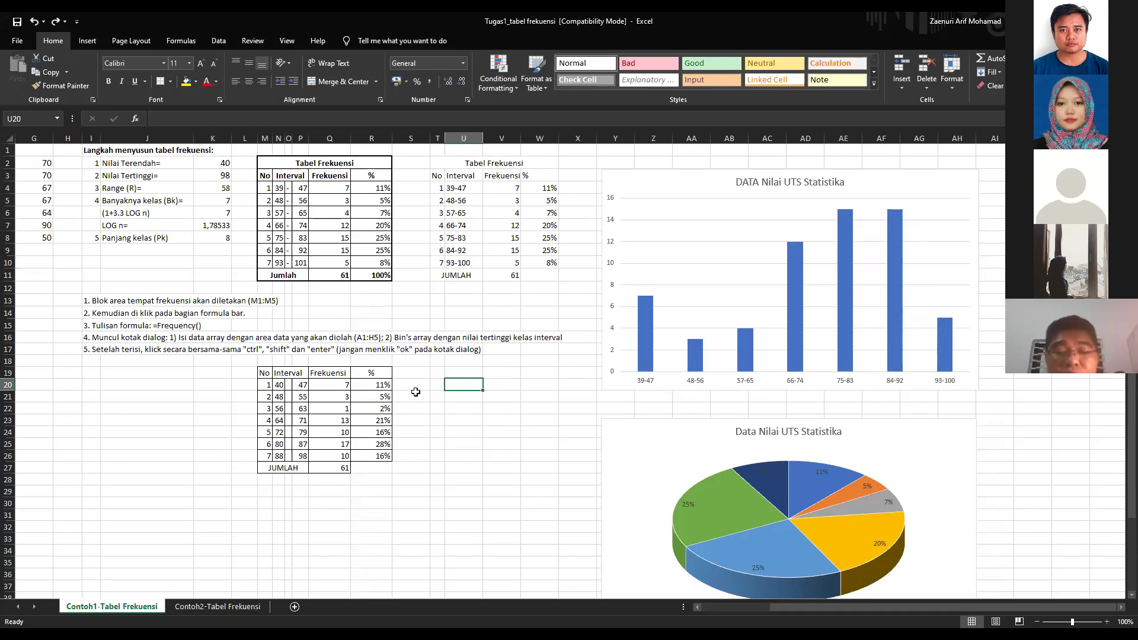
text(40-47)
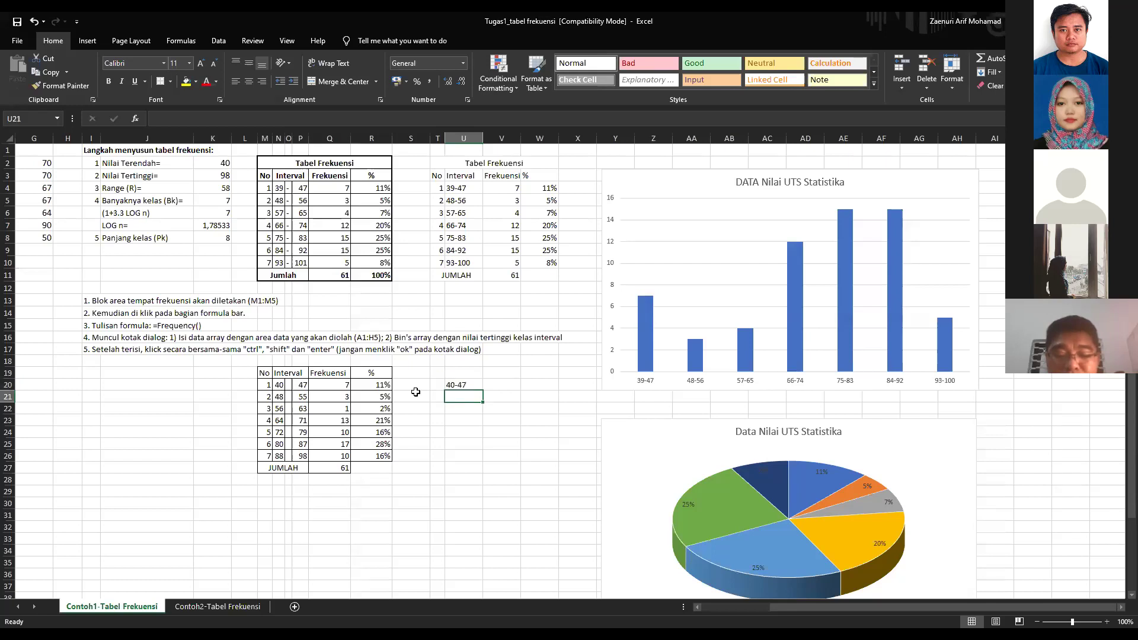
key(Return)
text(48-55)
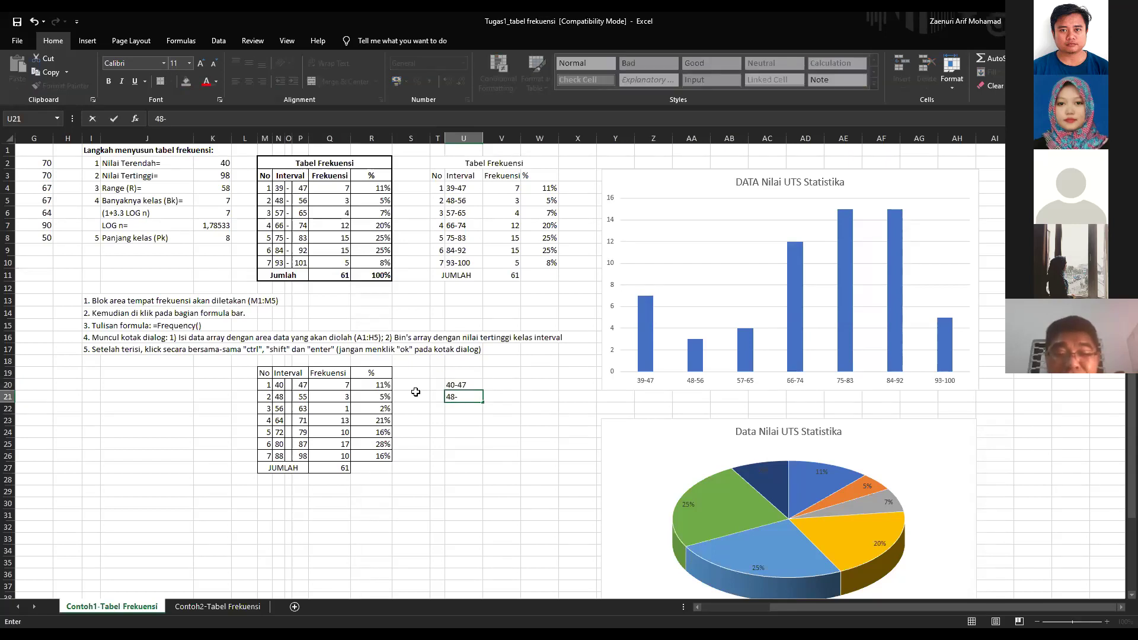
key(Return)
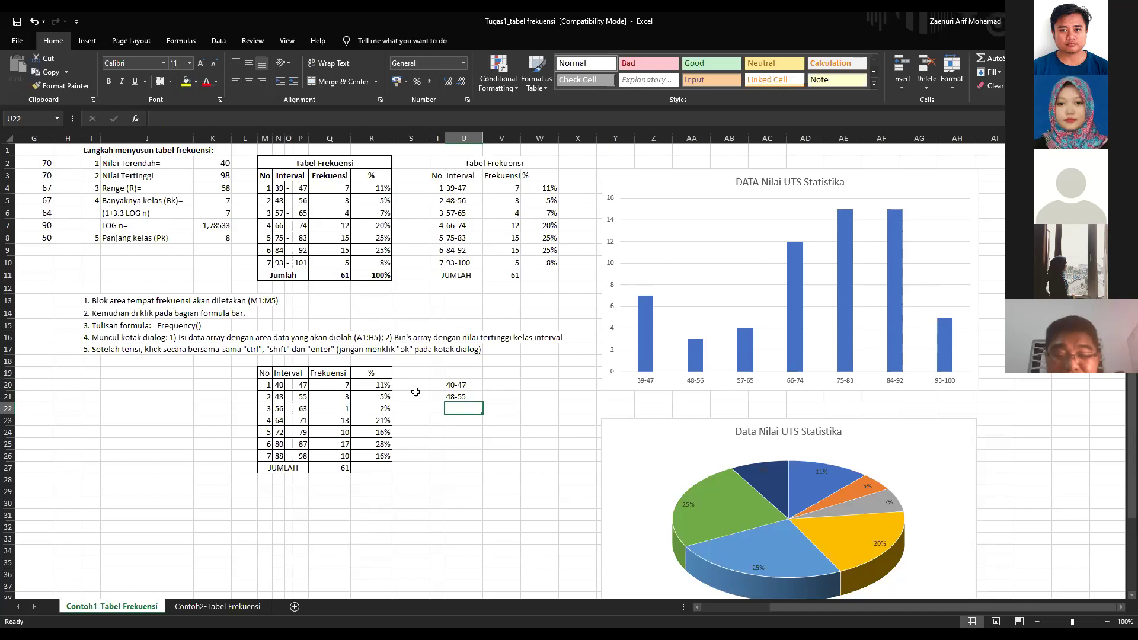
text(56-)
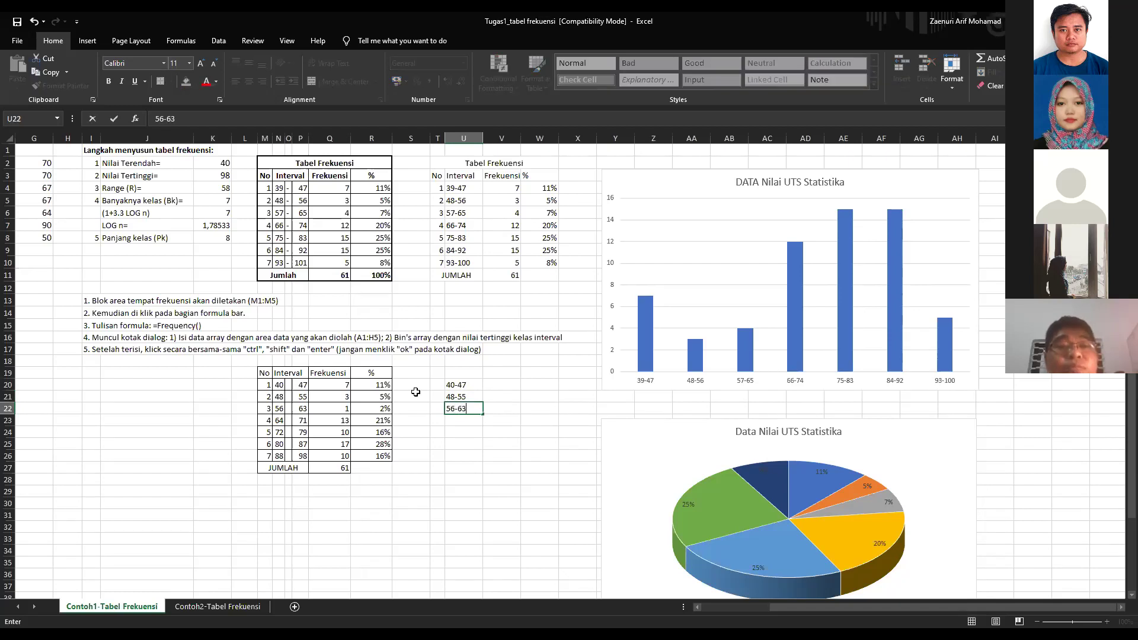
text(63)
key(Return)
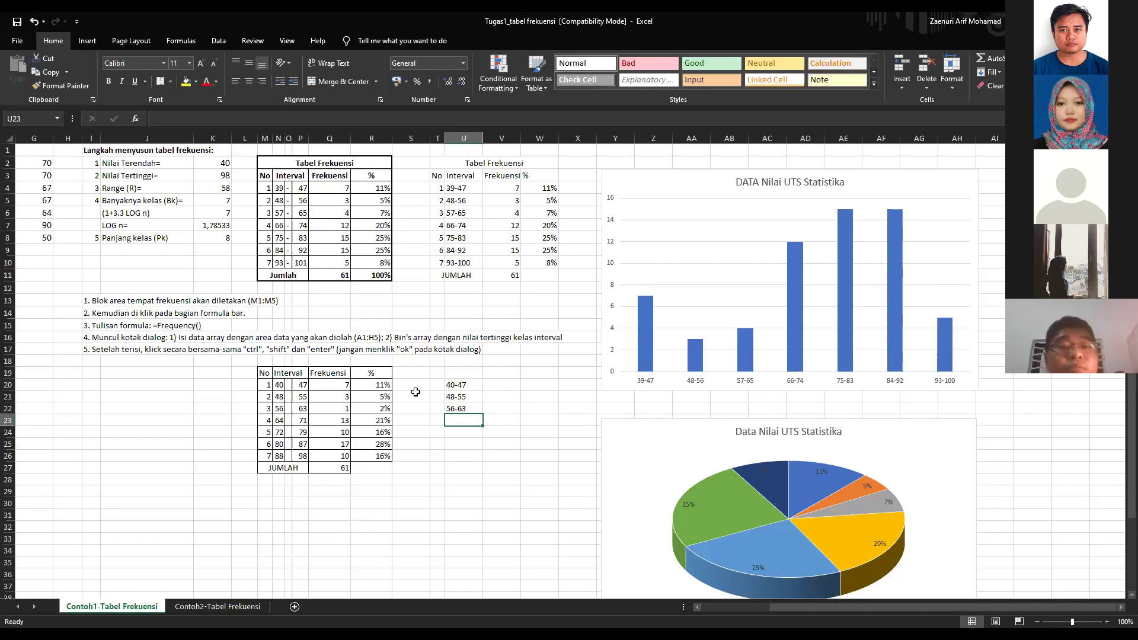
text(6)
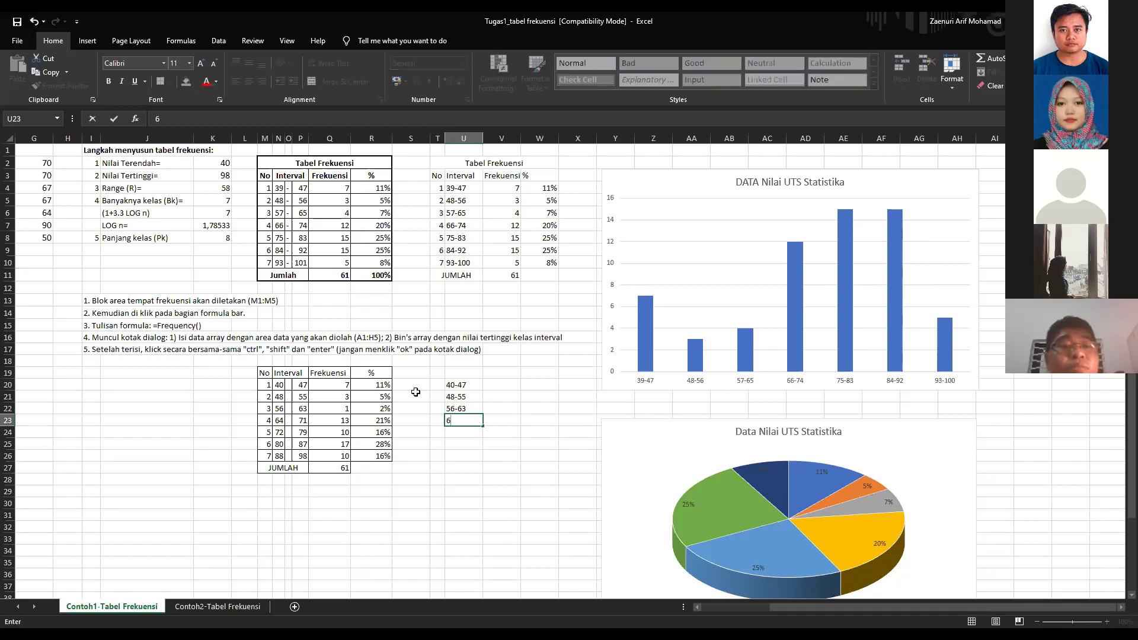
text(4-7)
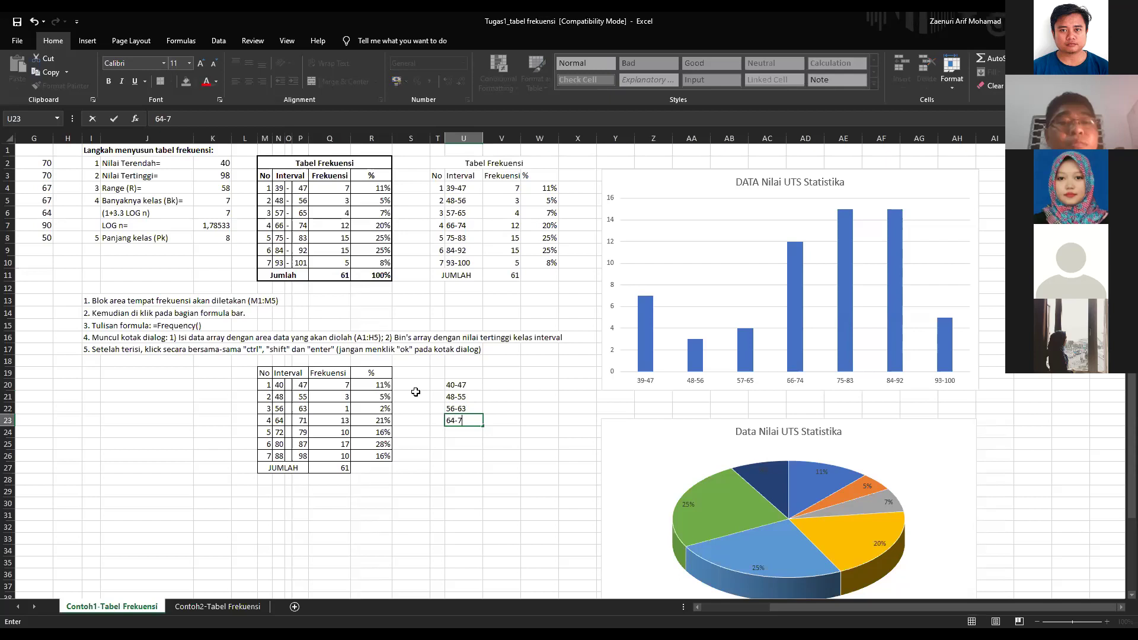
text(1)
key(Return)
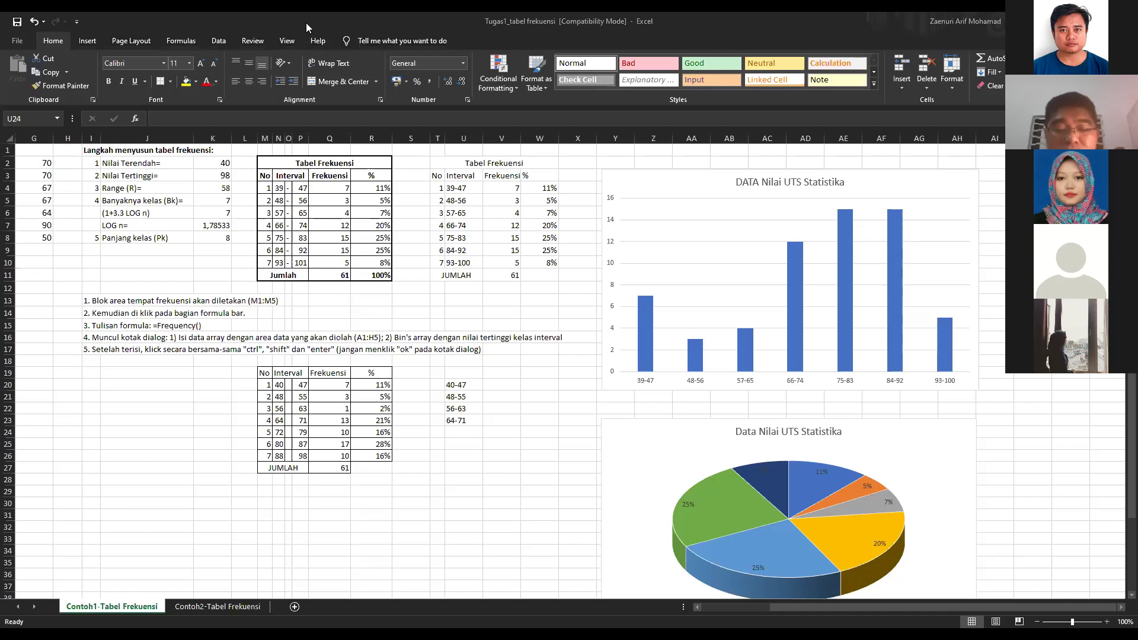
- Enter the remaining class intervals 72-79, 80-87 and 88-98 in U24:U26
click(466, 437)
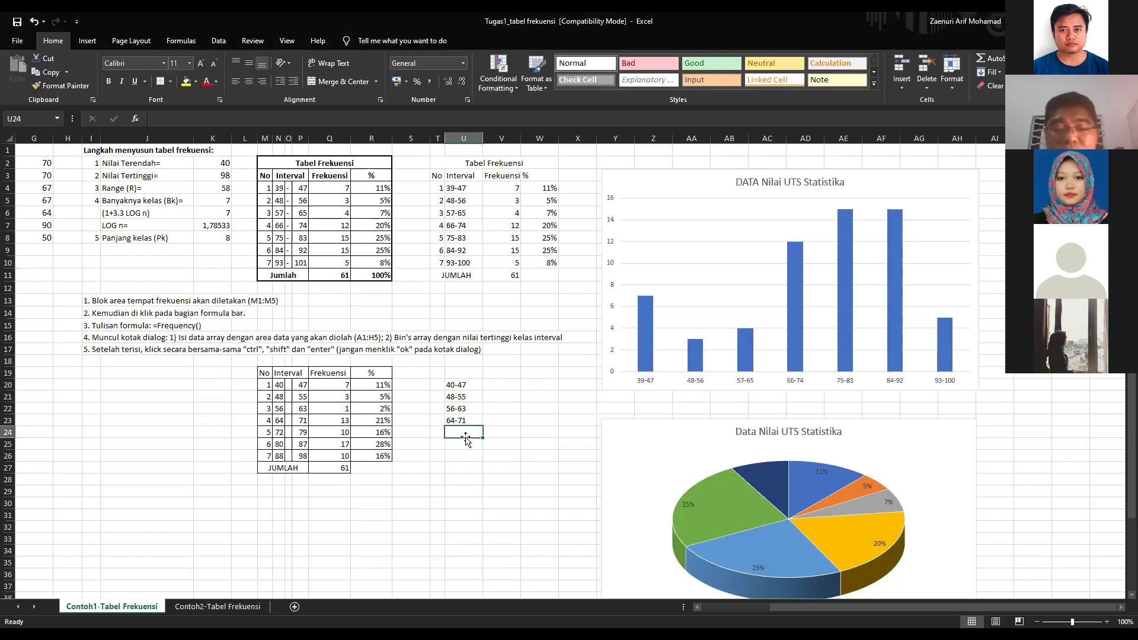
text(72)
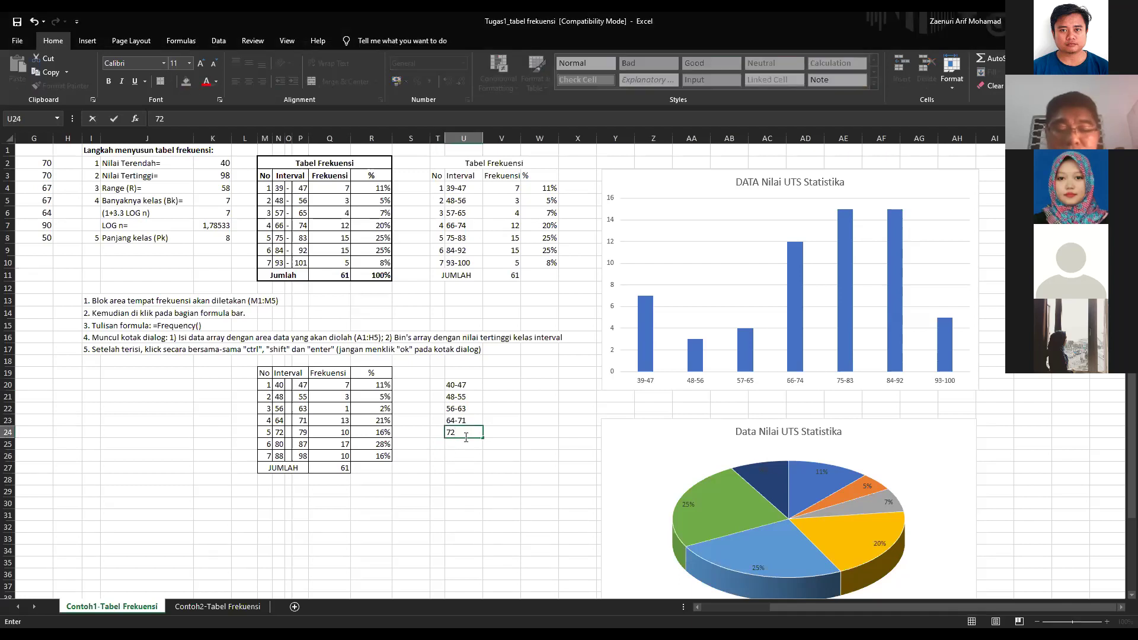
text(-79)
key(Return)
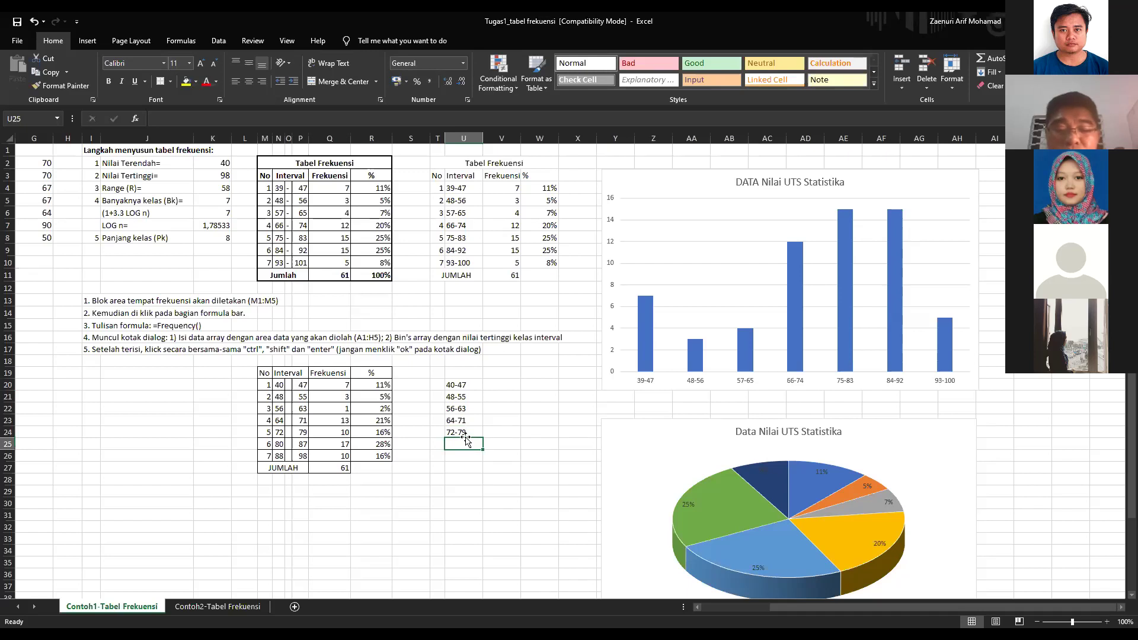
text(8)
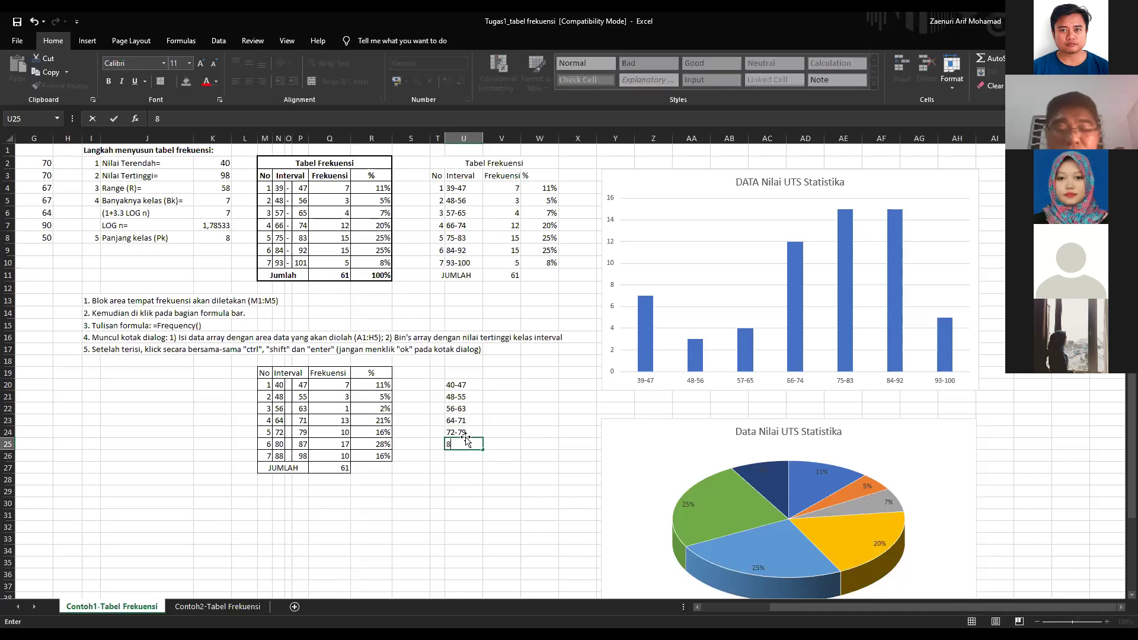
text(0-87)
key(Return)
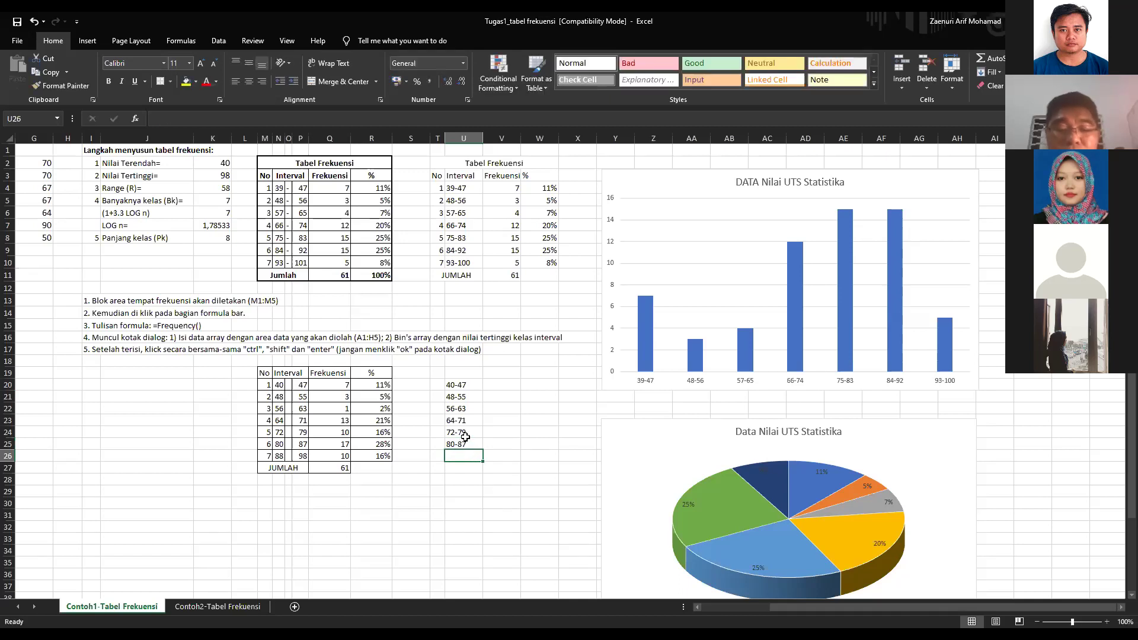
text(88)
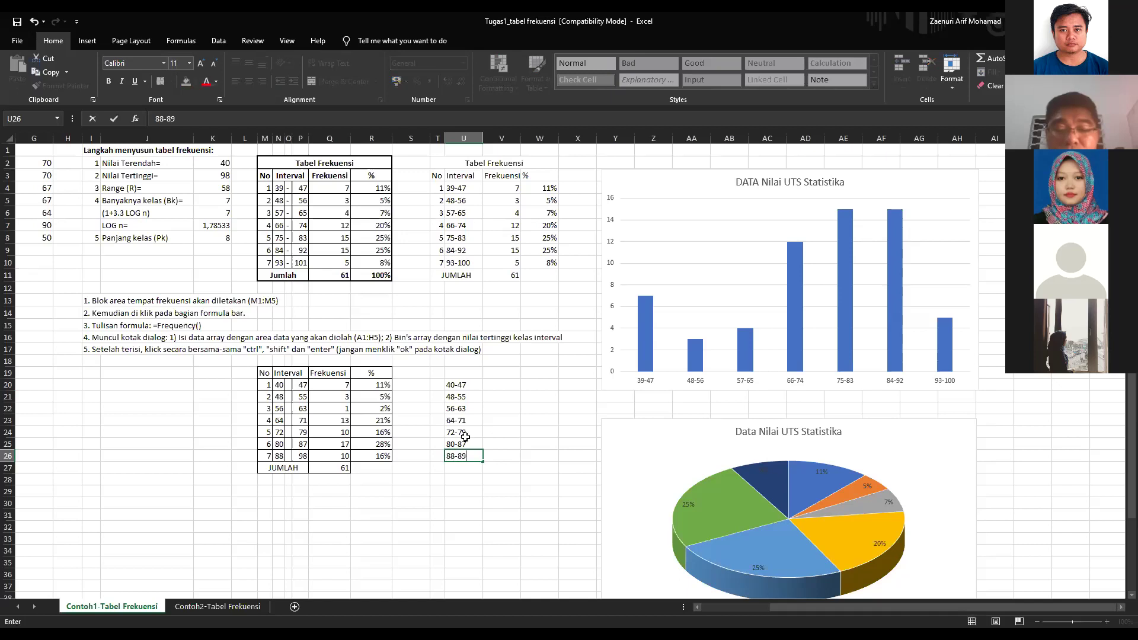
text(-98)
key(Return)
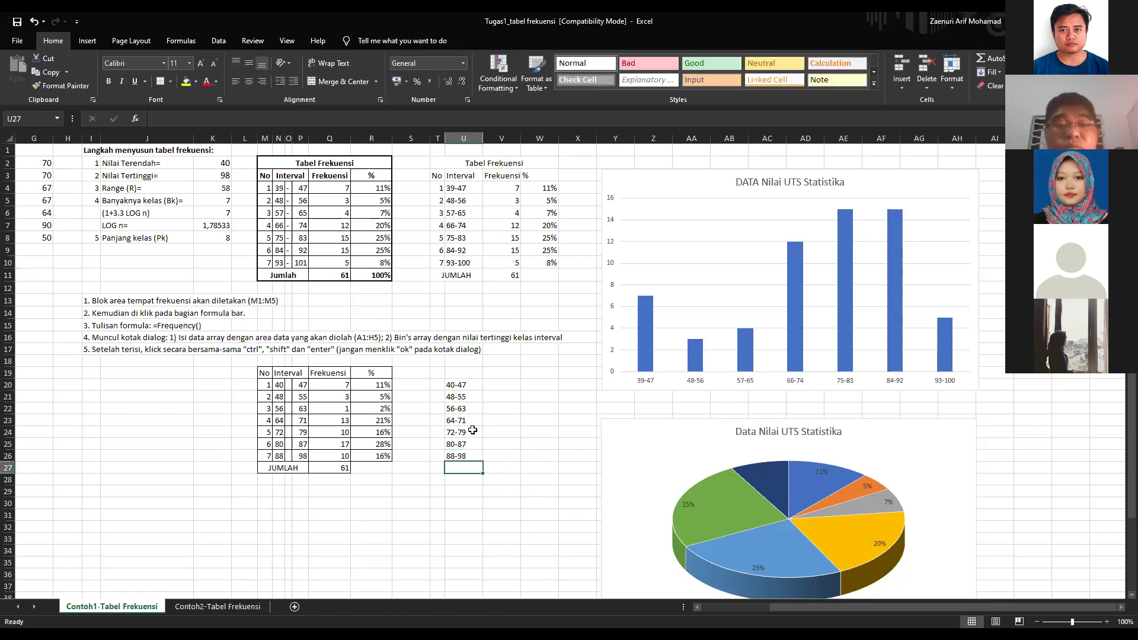
key(Up)
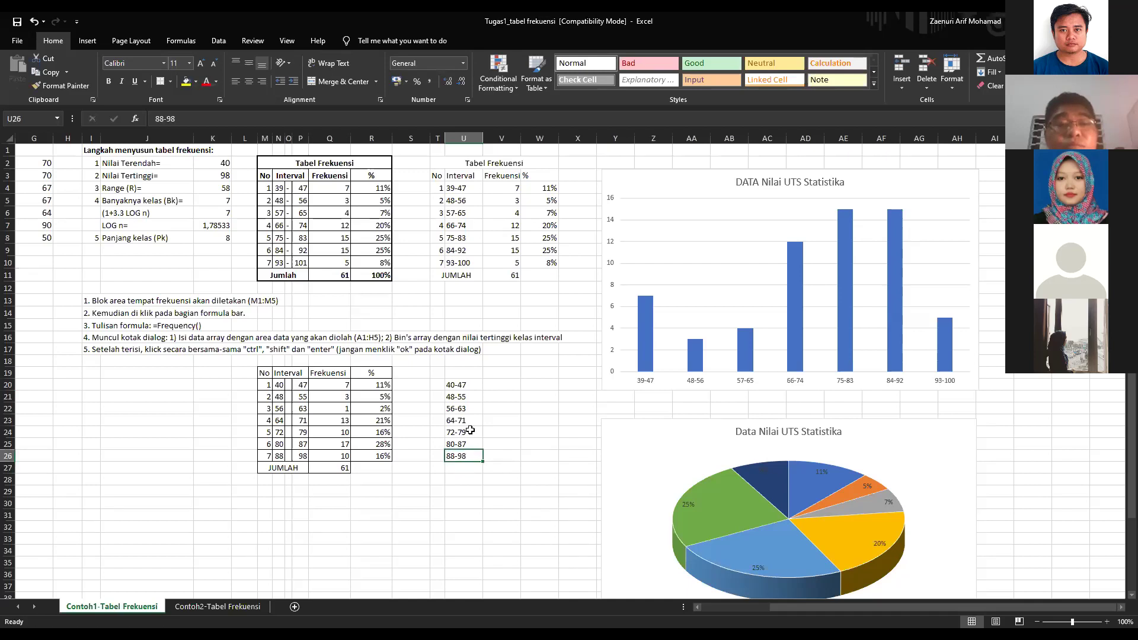
- Try copying the lower table's frequencies Q20:Q26 into V20:V26, and undo the paste
drag(332, 385, 335, 454)
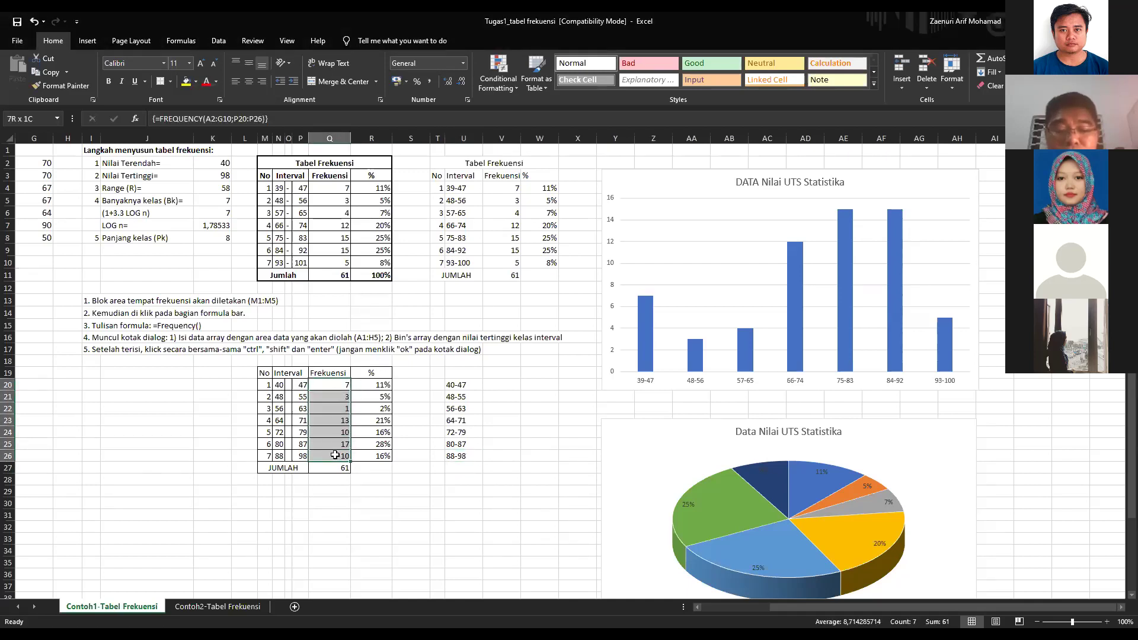
key(ctrl+c)
click(501, 384)
key(ctrl+v)
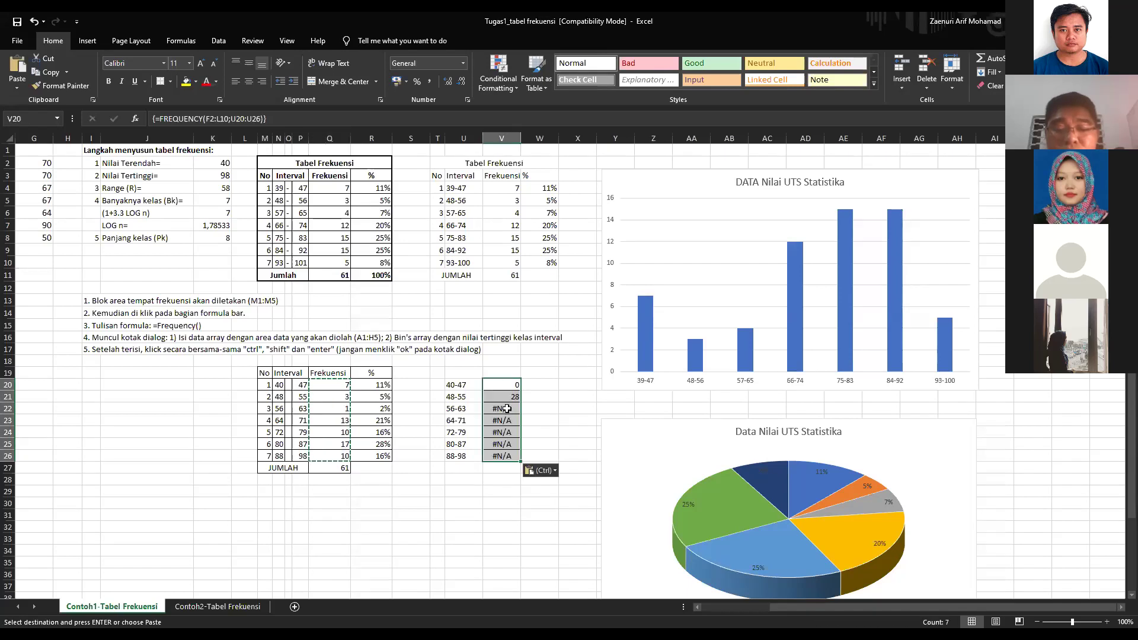
click(502, 408)
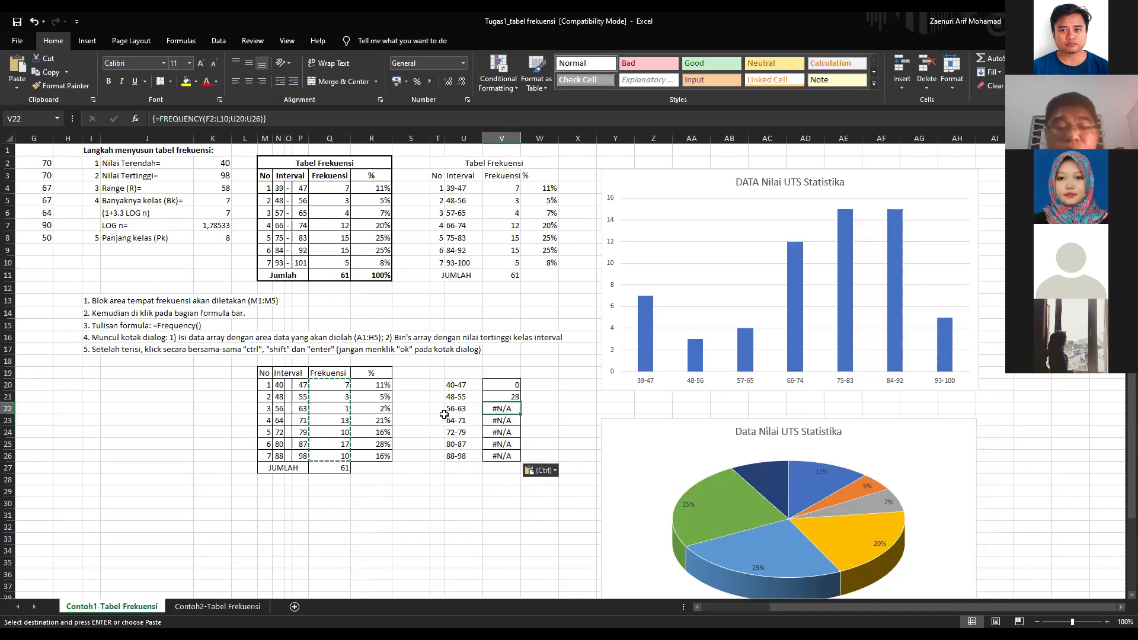
key(ctrl)
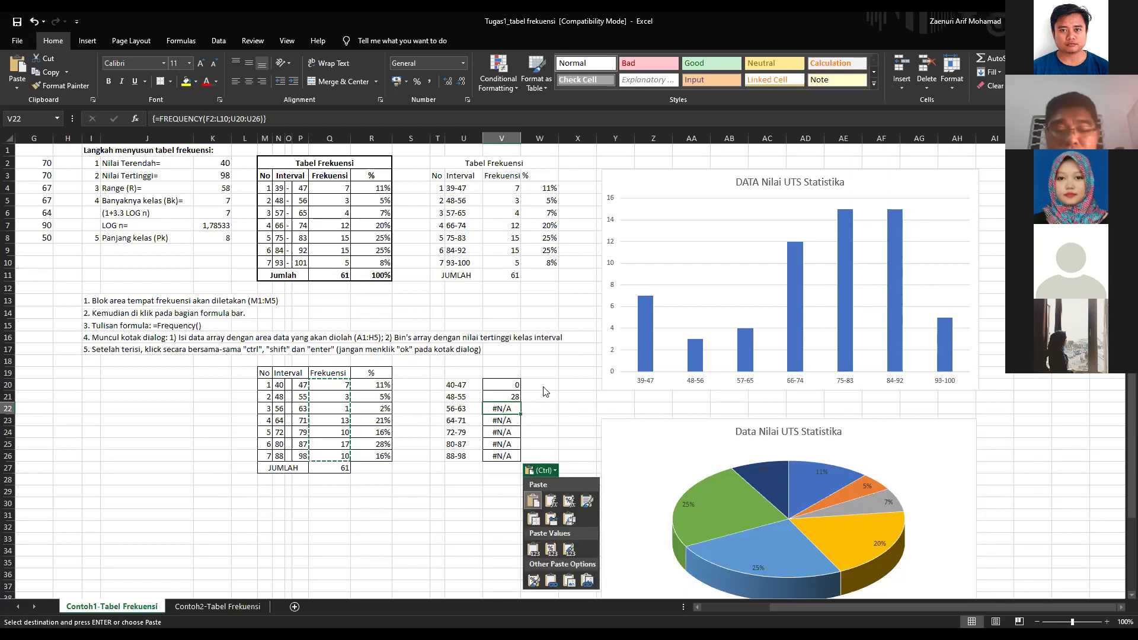
key(ctrl+z)
- Enter the frequencies 7, 3, 1, 13, 10, 17 and 10 as plain numbers in V20:V26
click(503, 384)
text(7)
key(Return)
text(3)
key(Return)
text(1)
key(Return)
text(13)
key(Return)
text(10)
key(ctrl+Return)
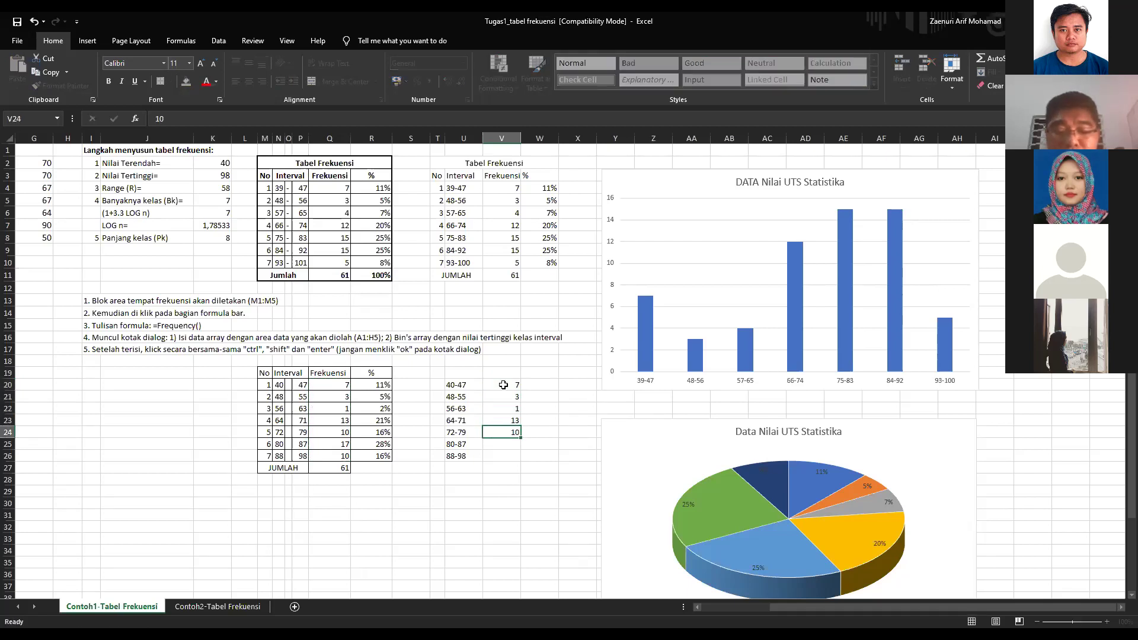
key(Return)
text(17)
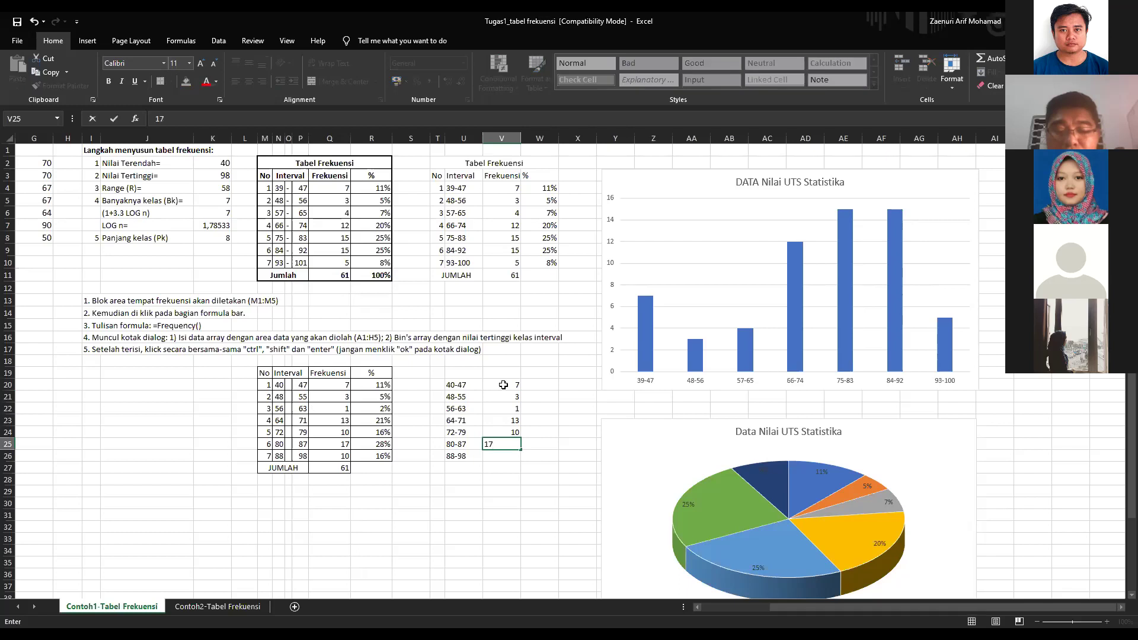
key(Return)
text(10)
key(Return)
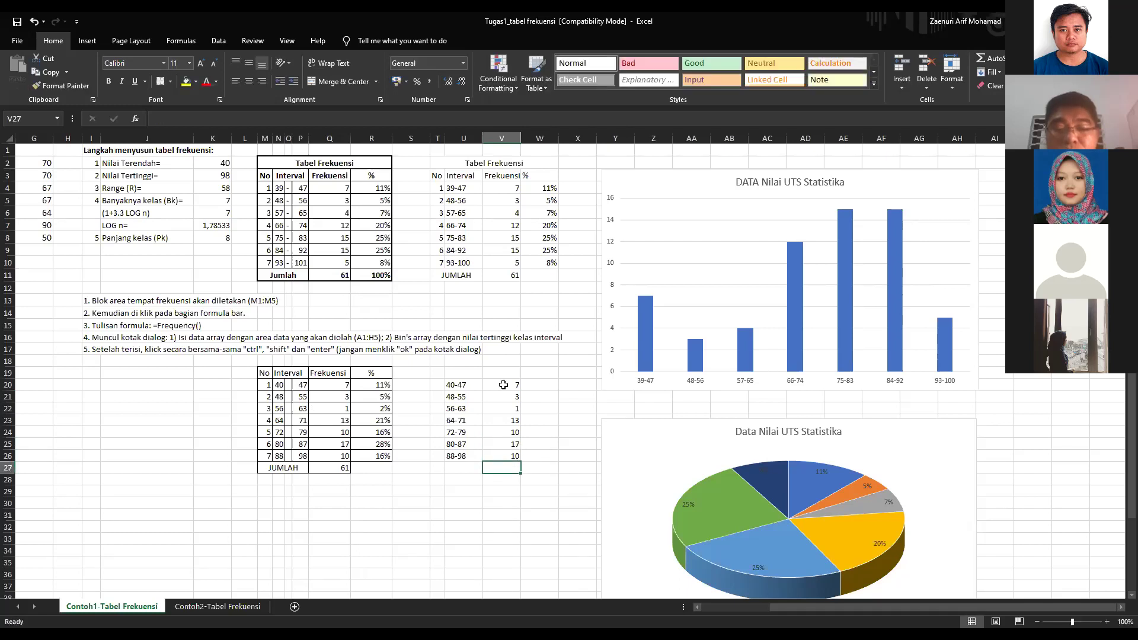
click(531, 384)
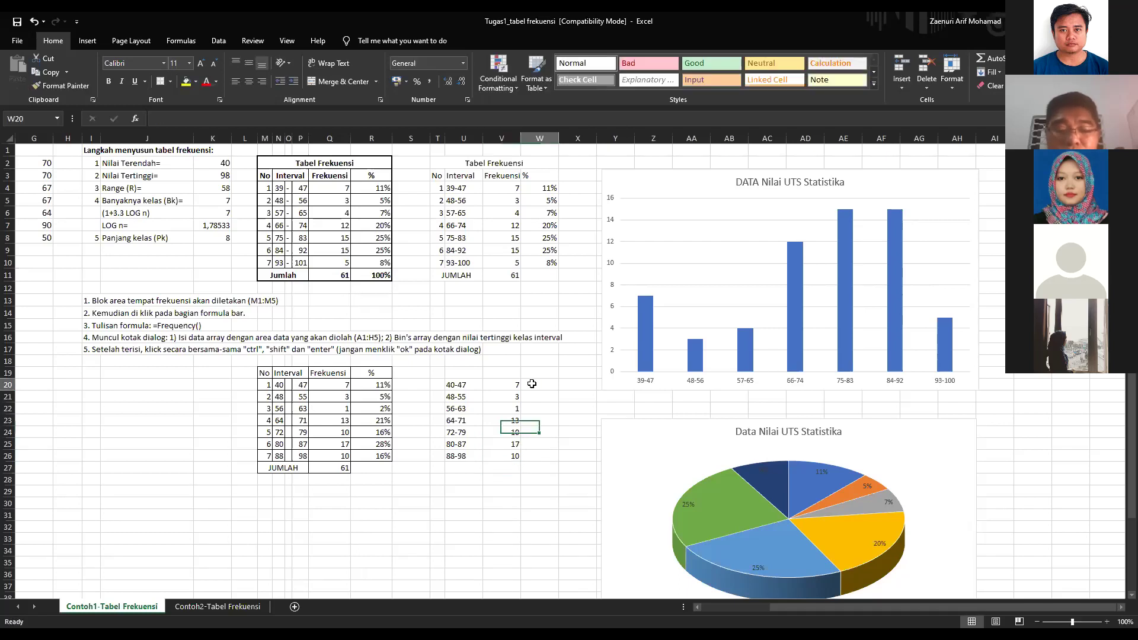
click(503, 470)
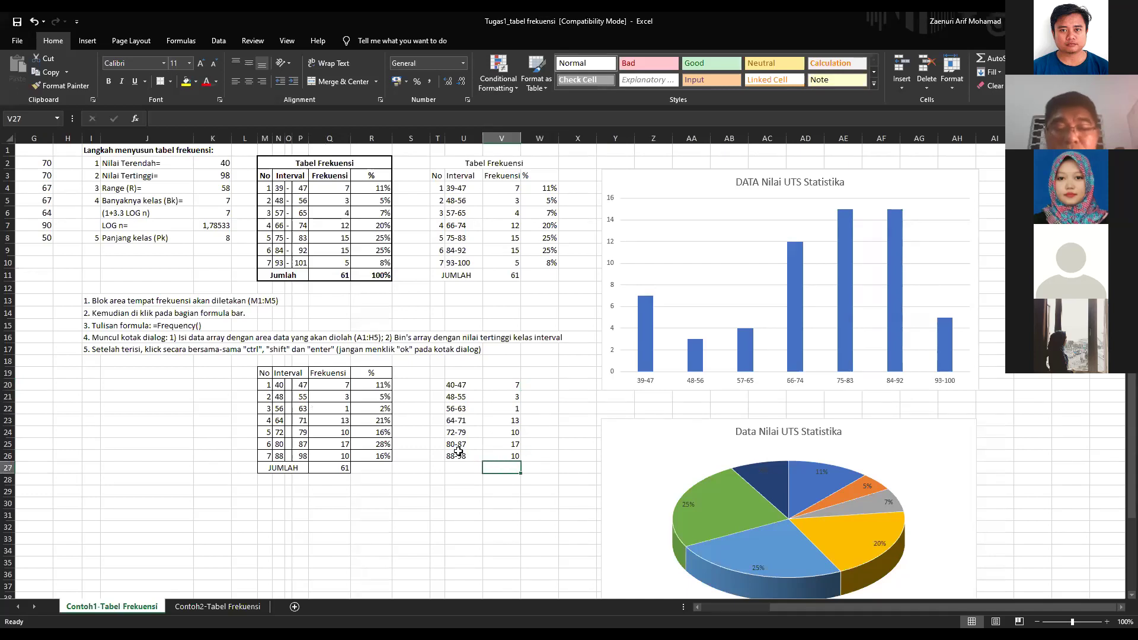
- Add the headings Interval in U19 and Frekuensi in V19 above the new columns
click(446, 384)
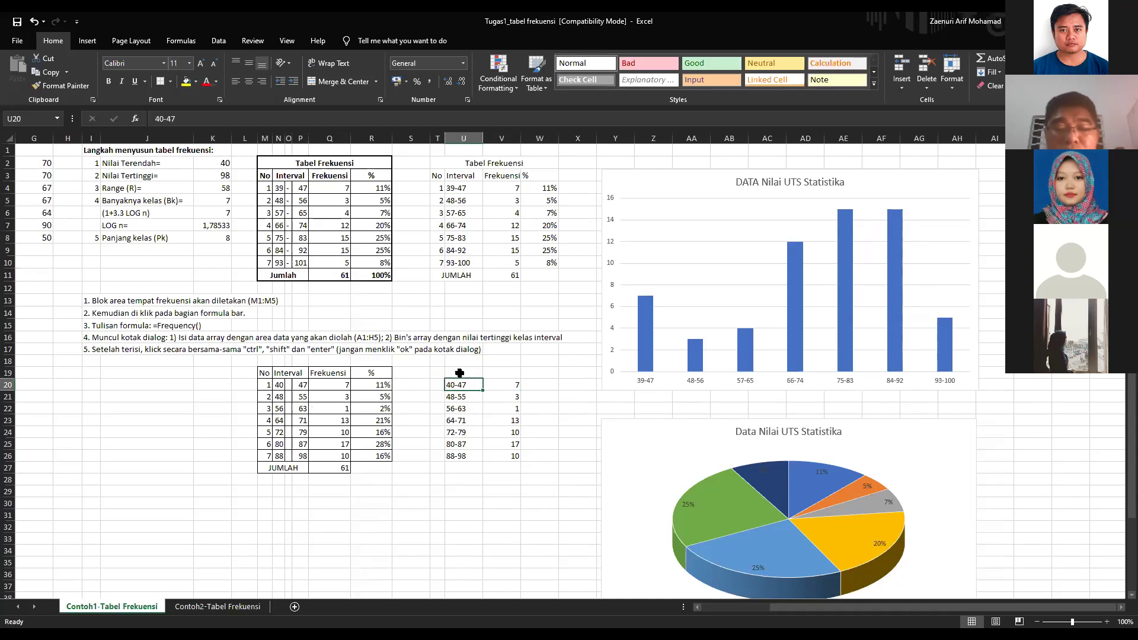
click(461, 373)
text(Inter)
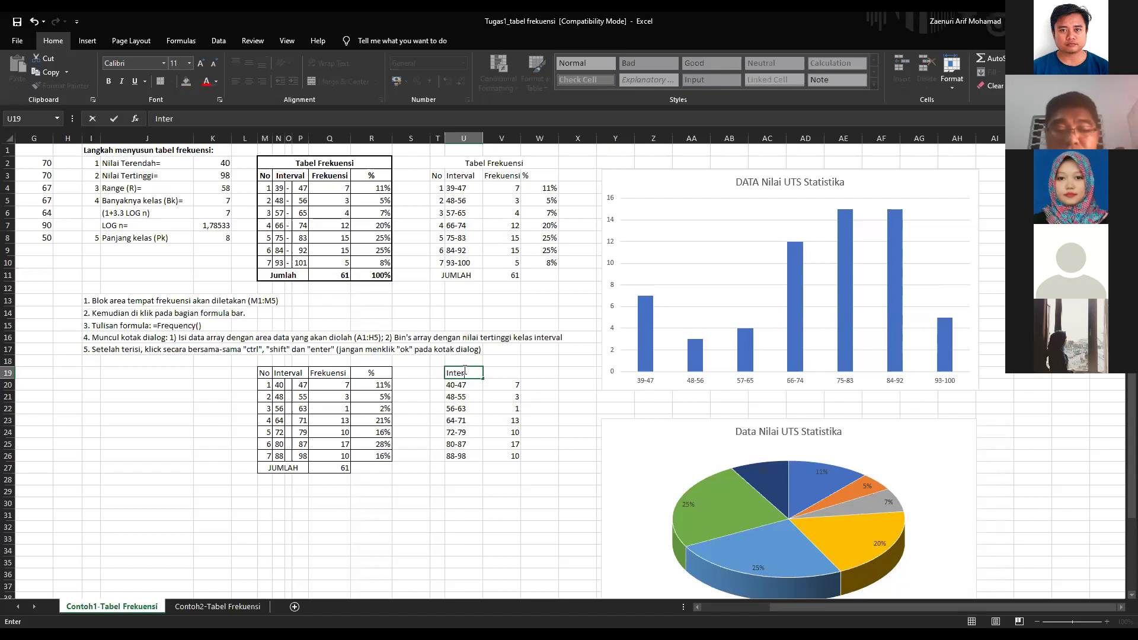
text(val)
key(Tab)
text(Frequenc)
key(BackSpace)
key(BackSpace)
key(BackSpace)
key(BackSpace)
text(kuensi)
key(Return)
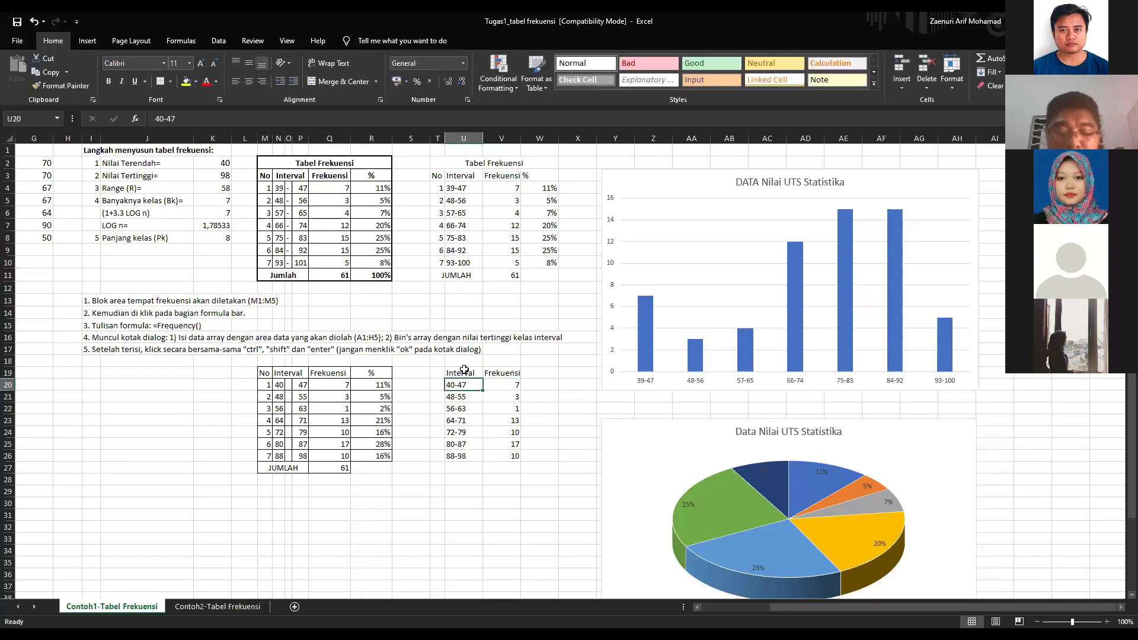
- Apply all borders to the new interval and frequency table in U19:V26
drag(464, 369, 515, 457)
click(171, 80)
click(491, 396)
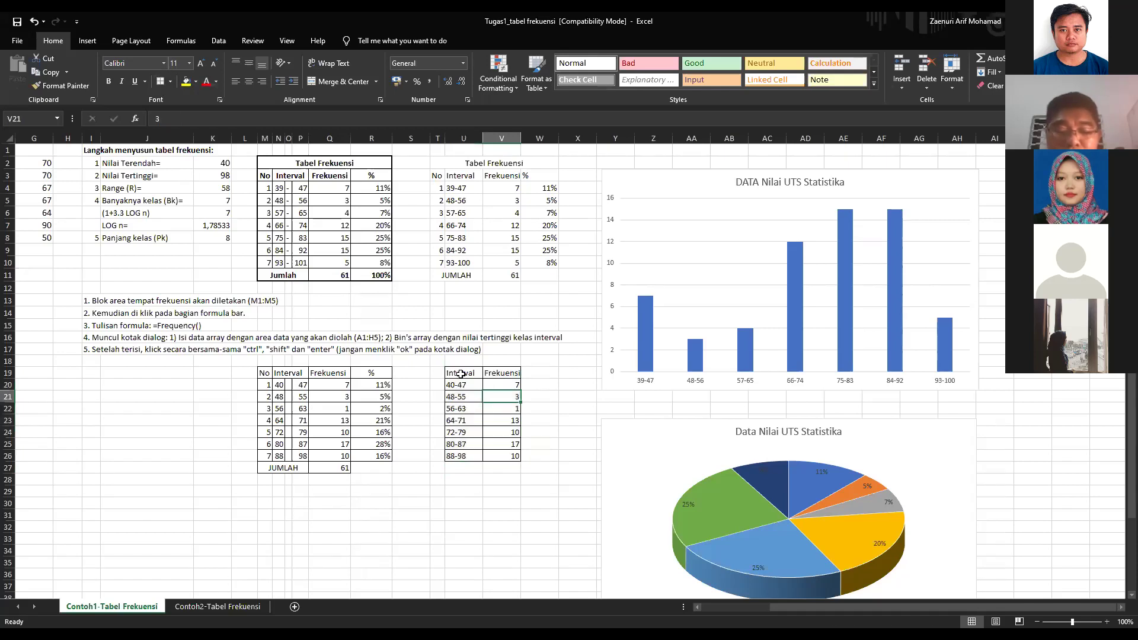
- Insert a clustered column chart of the intervals and frequencies in U20:V26 and move it beside the new table, overlapping the older column chart
drag(463, 385, 465, 456)
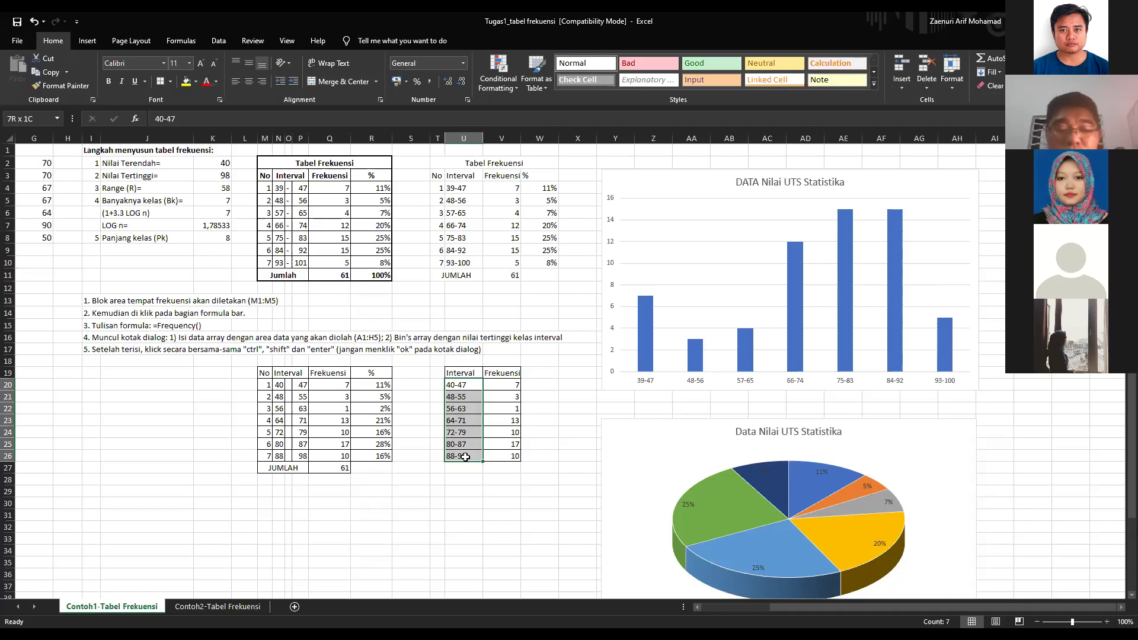
ctrl+drag(510, 386, 509, 456)
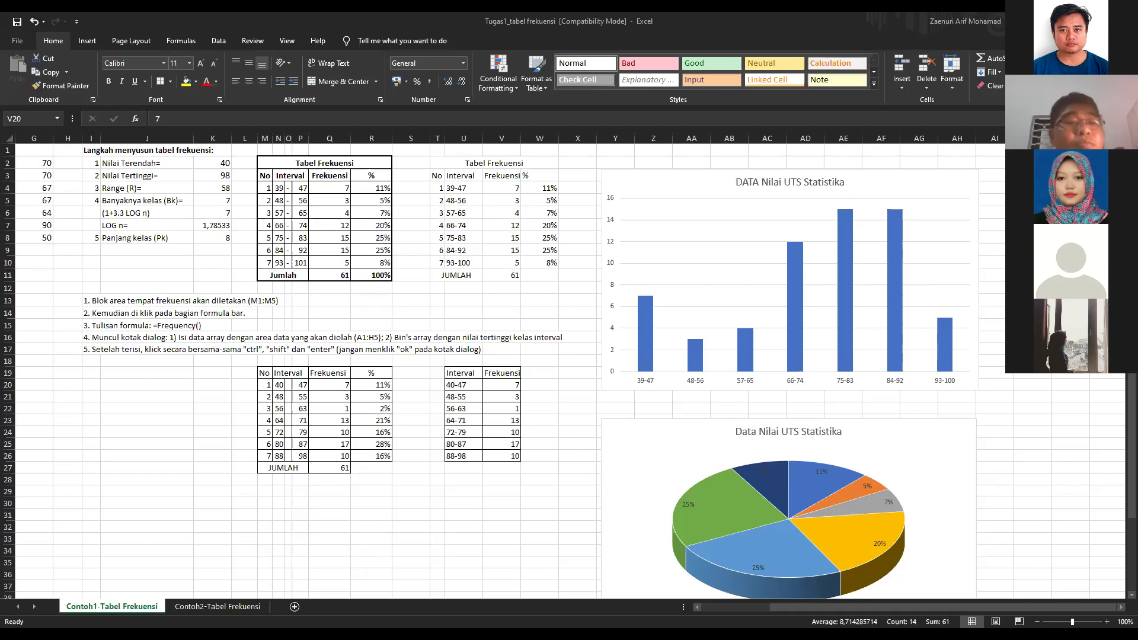
key(alt+Tab)
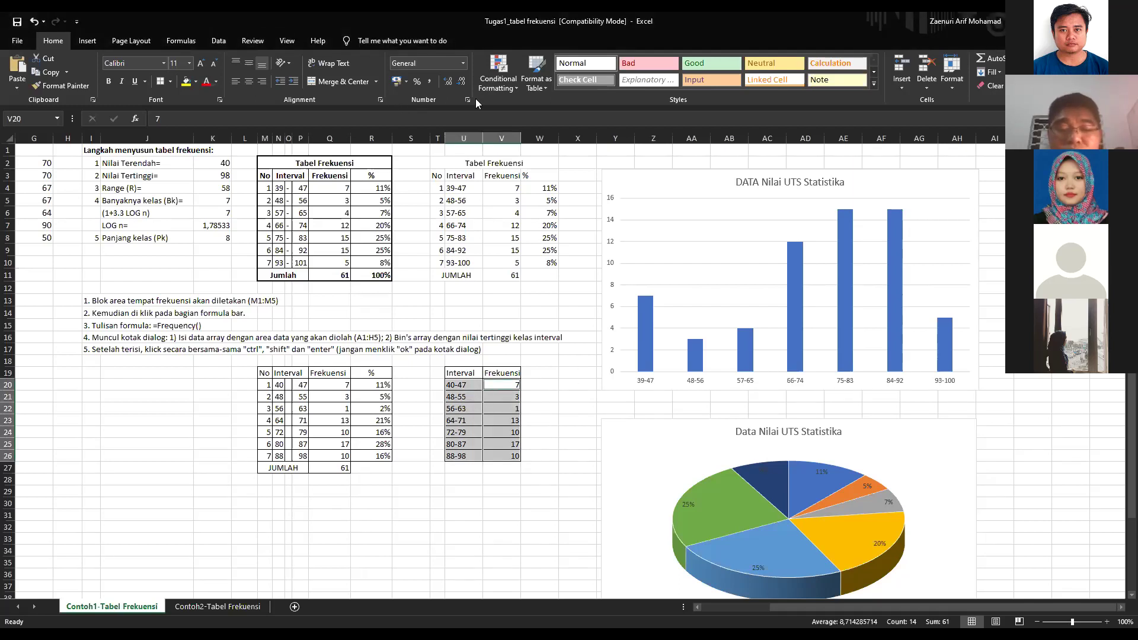
click(89, 41)
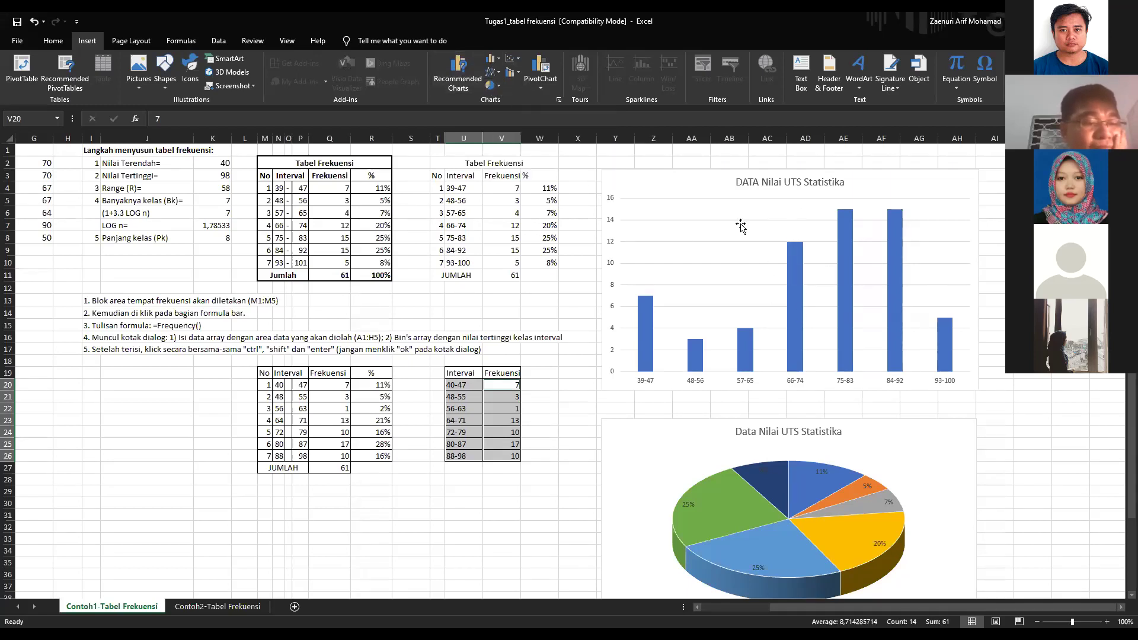
click(494, 59)
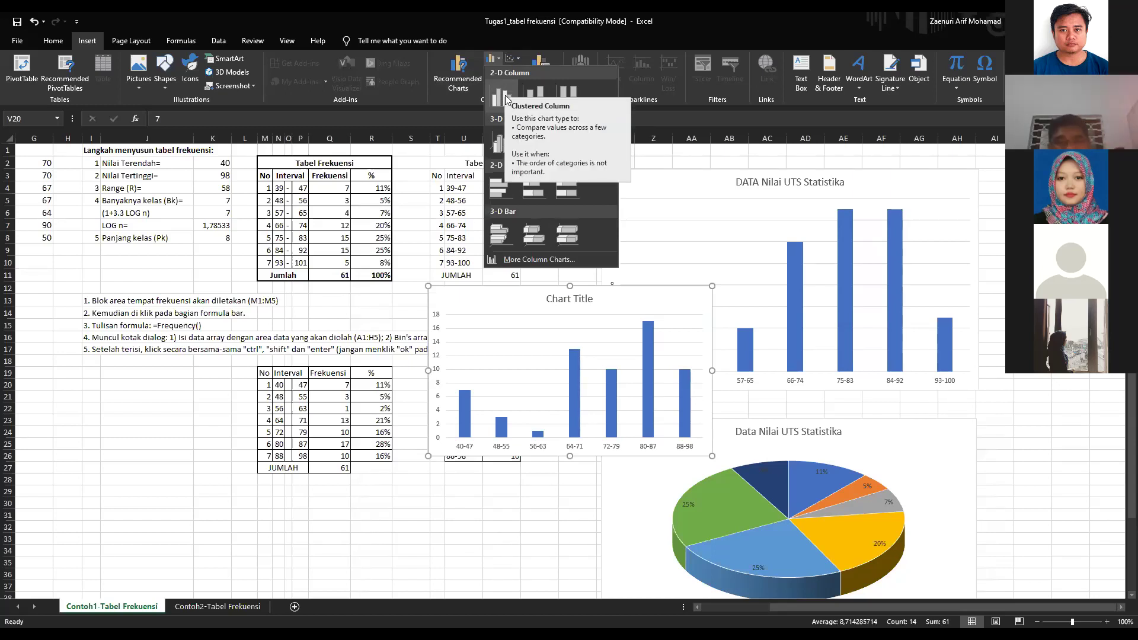
key(Return)
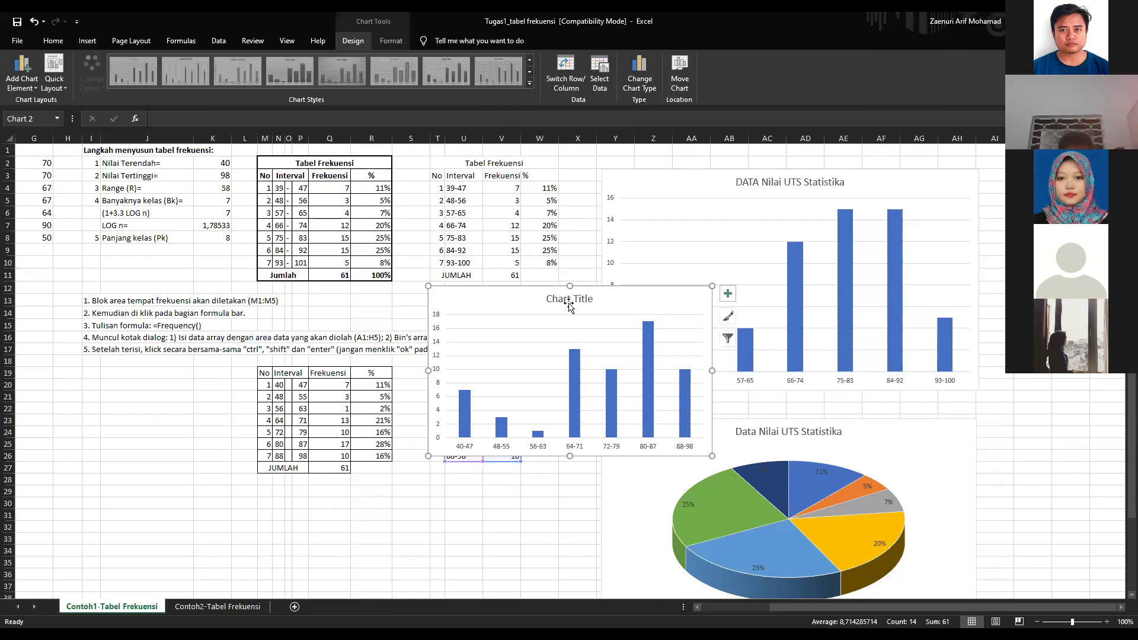
drag(595, 296, 749, 220)
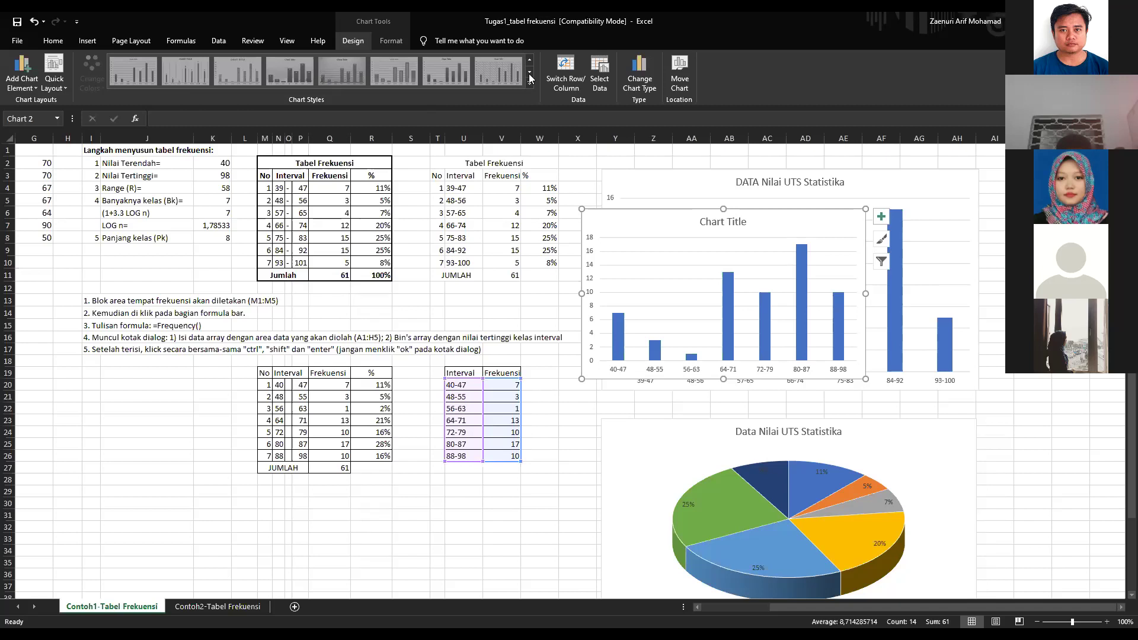
drag(813, 226, 777, 223)
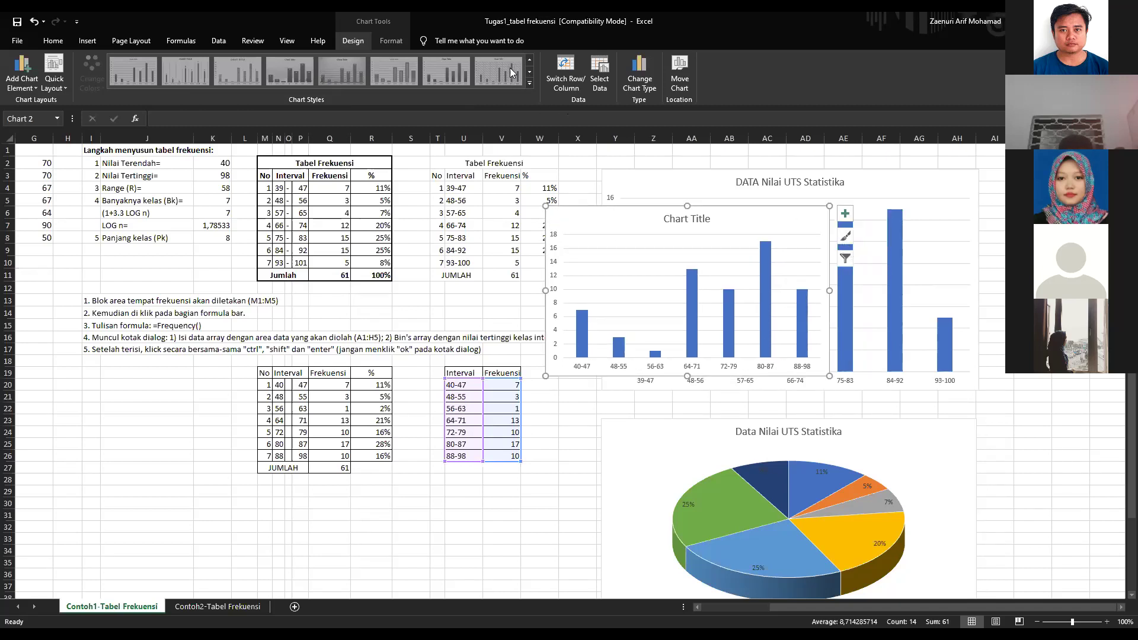
- Change the new column chart's title to "Data Nilai UTS Statistika"
click(668, 220)
drag(664, 220, 715, 219)
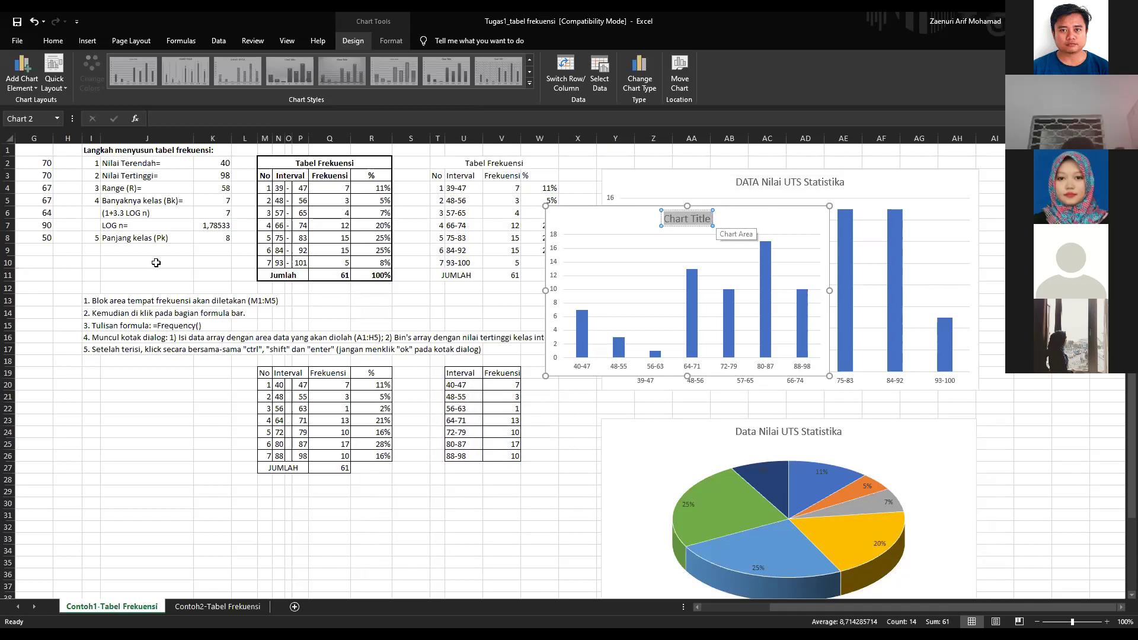
text(Data Nilai UTS Statistika)
key(Return)
key(BackSpace)
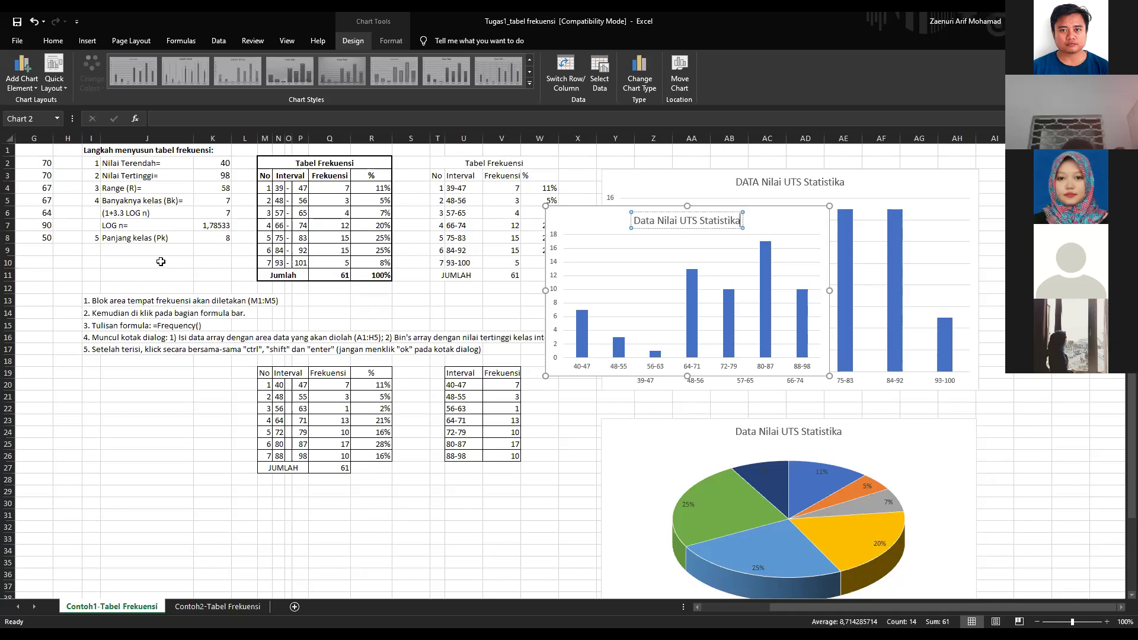
click(563, 223)
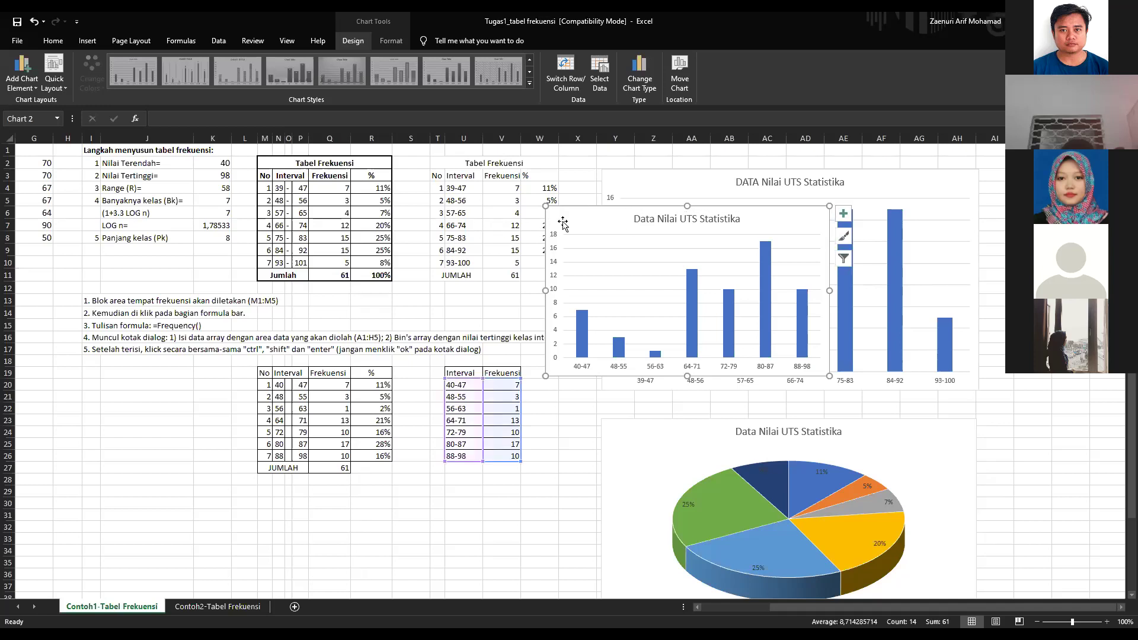
- Move the new chart over the older column chart so their upper-left corners align, and deselect it
drag(562, 223, 655, 169)
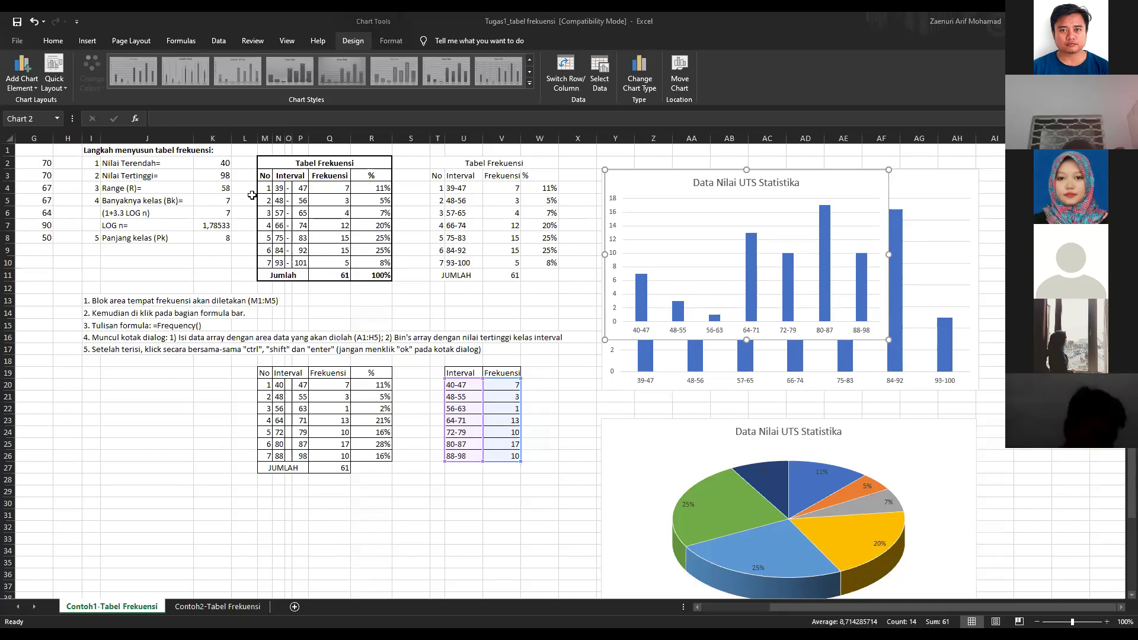
click(664, 253)
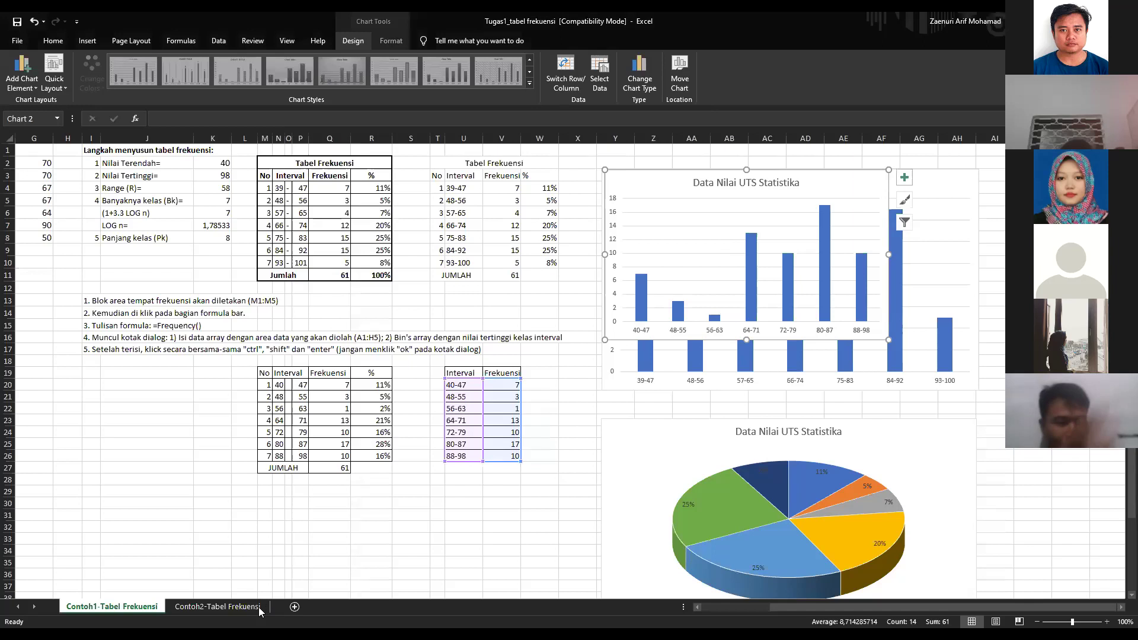
drag(809, 607, 741, 606)
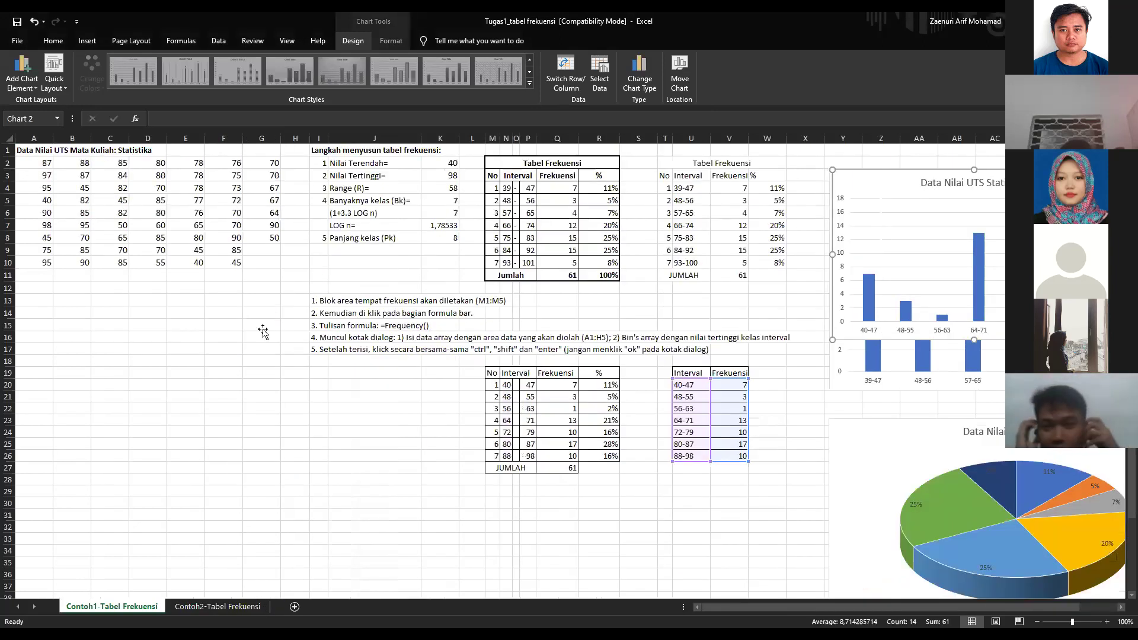
click(187, 351)
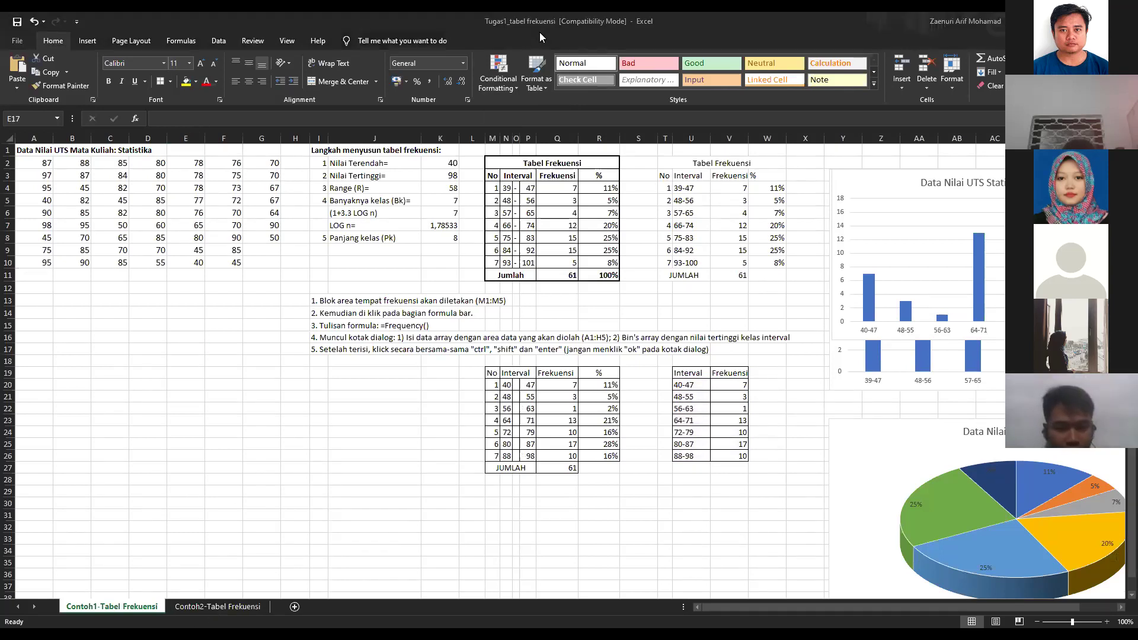
- Switch to the Tugas_untuk akhwat workbook and place it side by side with Tugas1_tabel frekuensi, showing the Contoh2-Tabel Frekuensi sheet in the latter
key(alt+Tab)
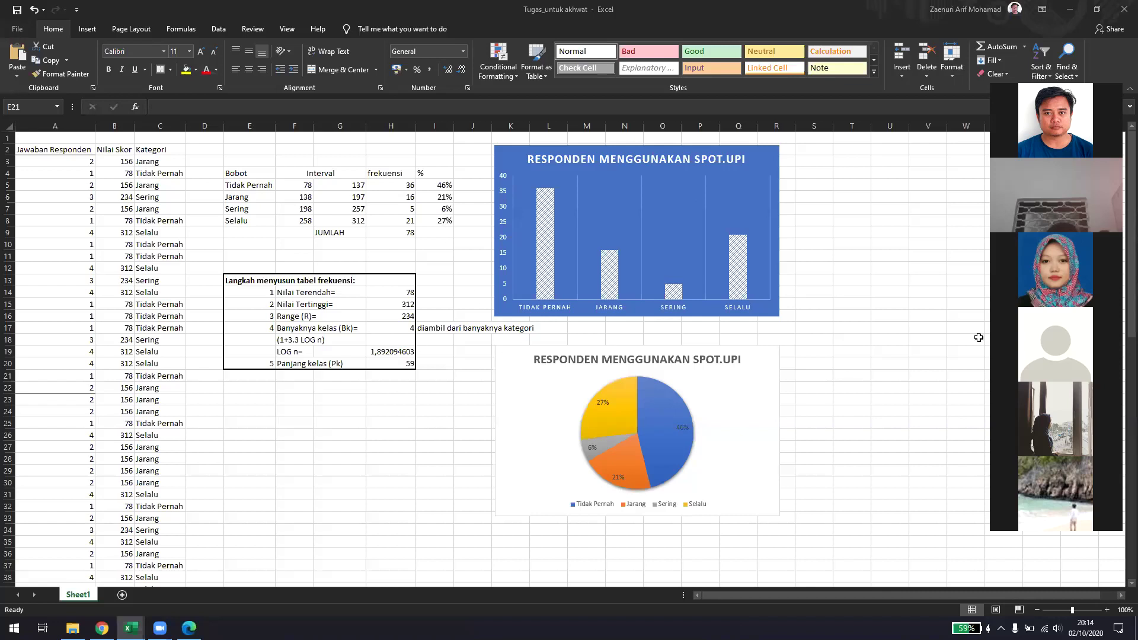
key(super+Left)
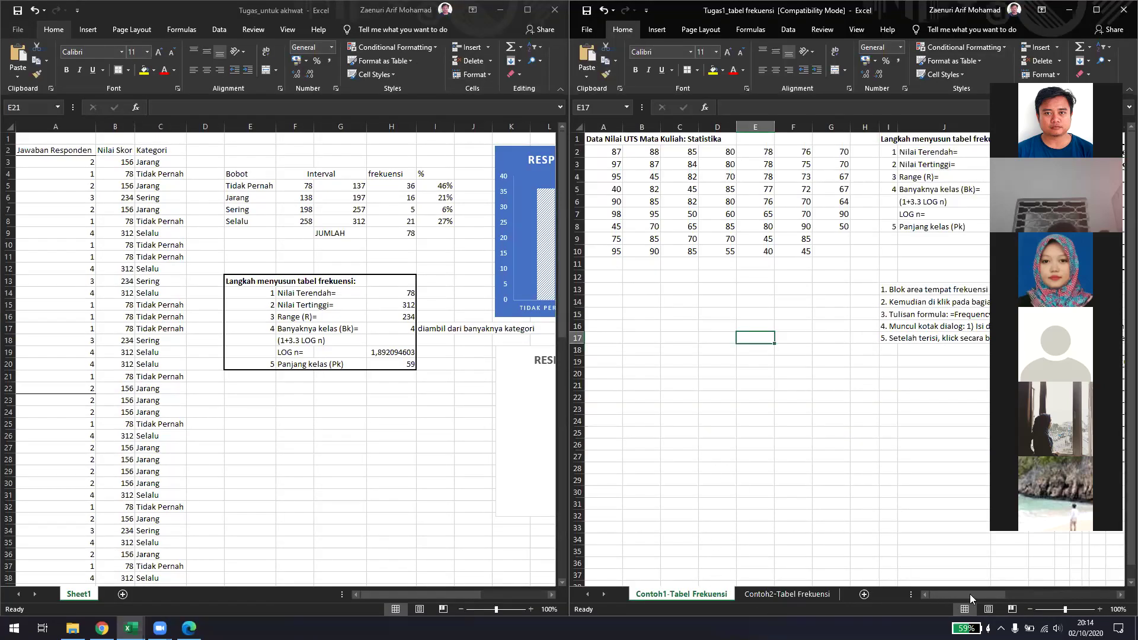
key(ctrl+Page_Down)
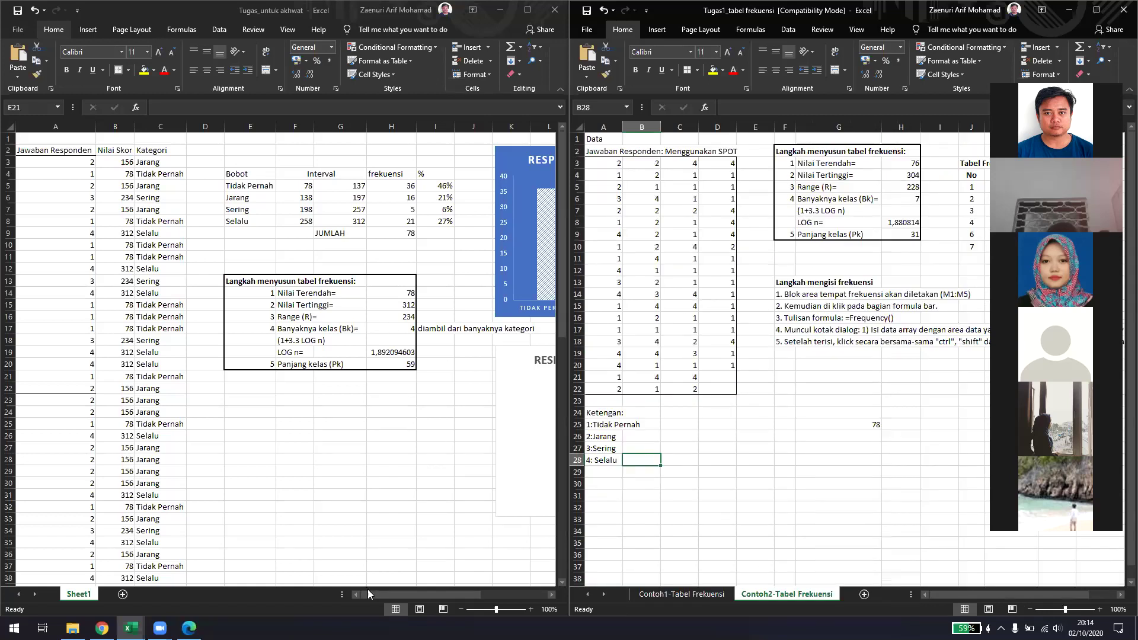
click(340, 422)
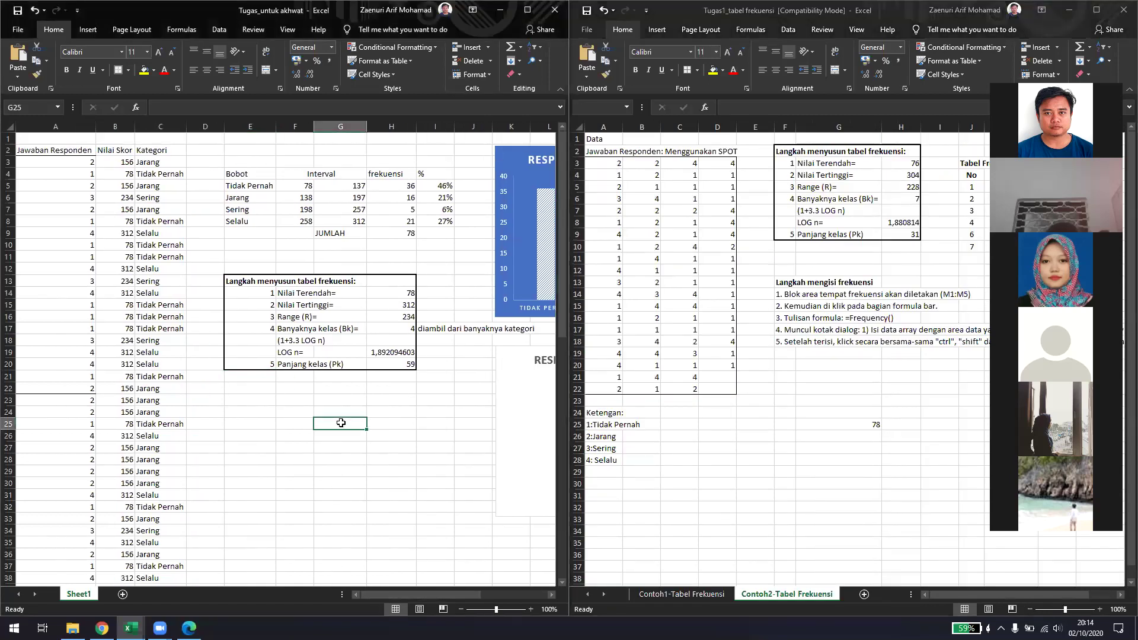
click(424, 459)
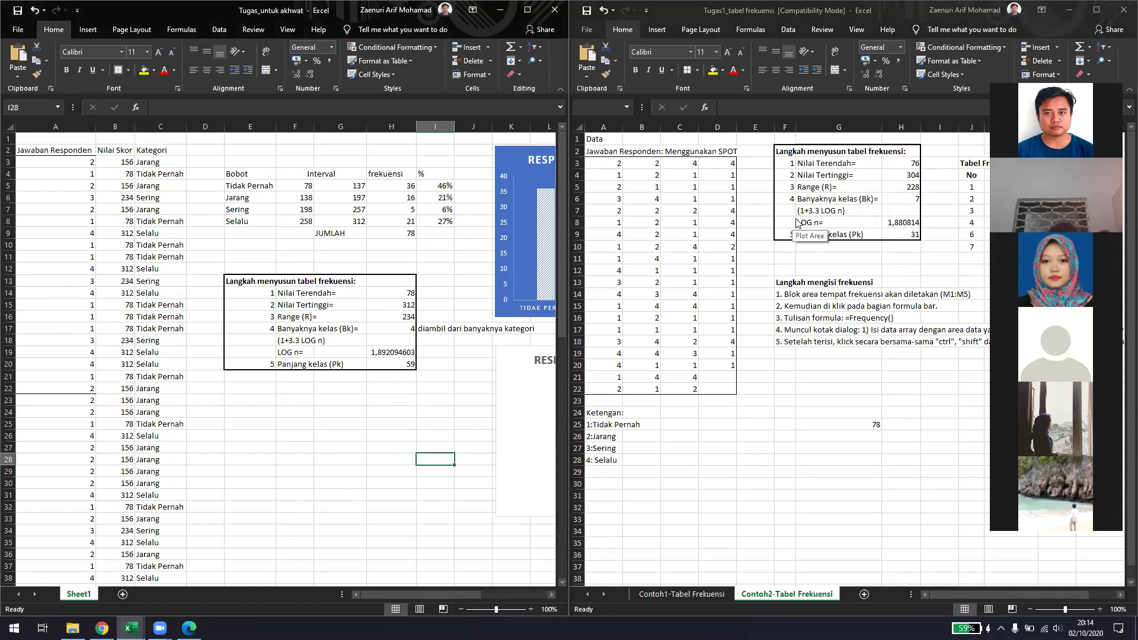
click(798, 384)
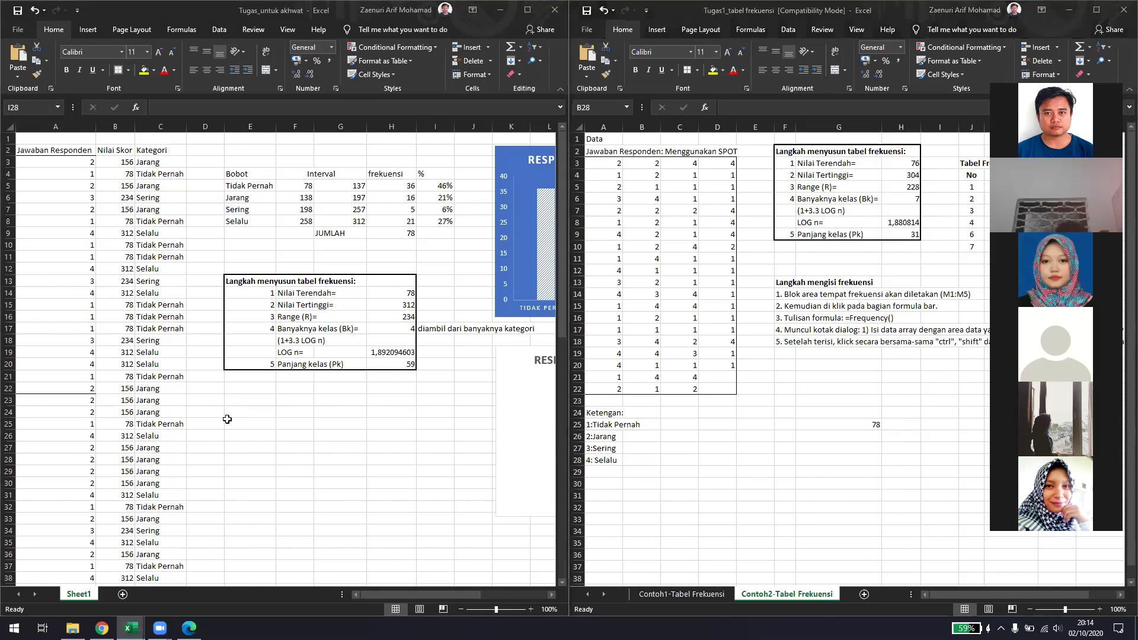
click(228, 386)
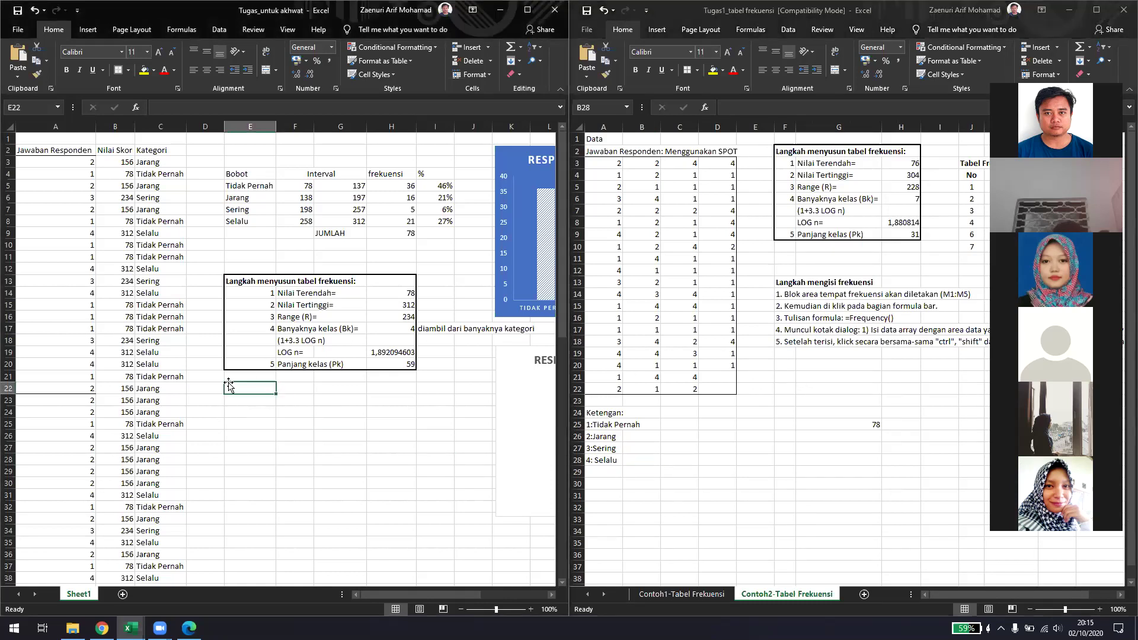
click(734, 418)
click(743, 425)
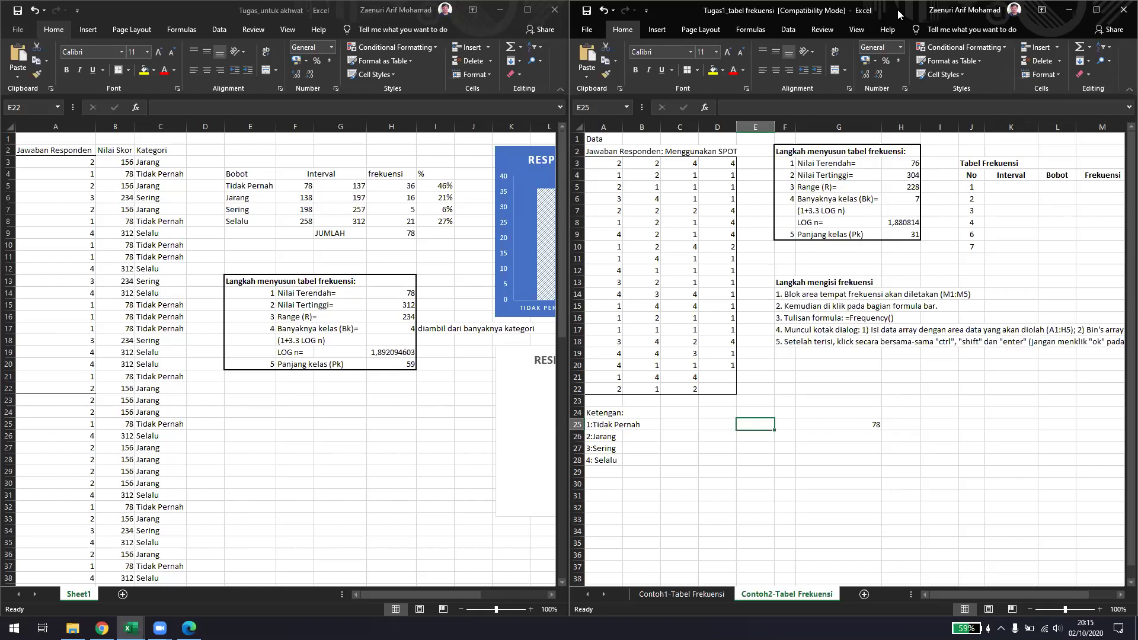
click(477, 381)
click(520, 218)
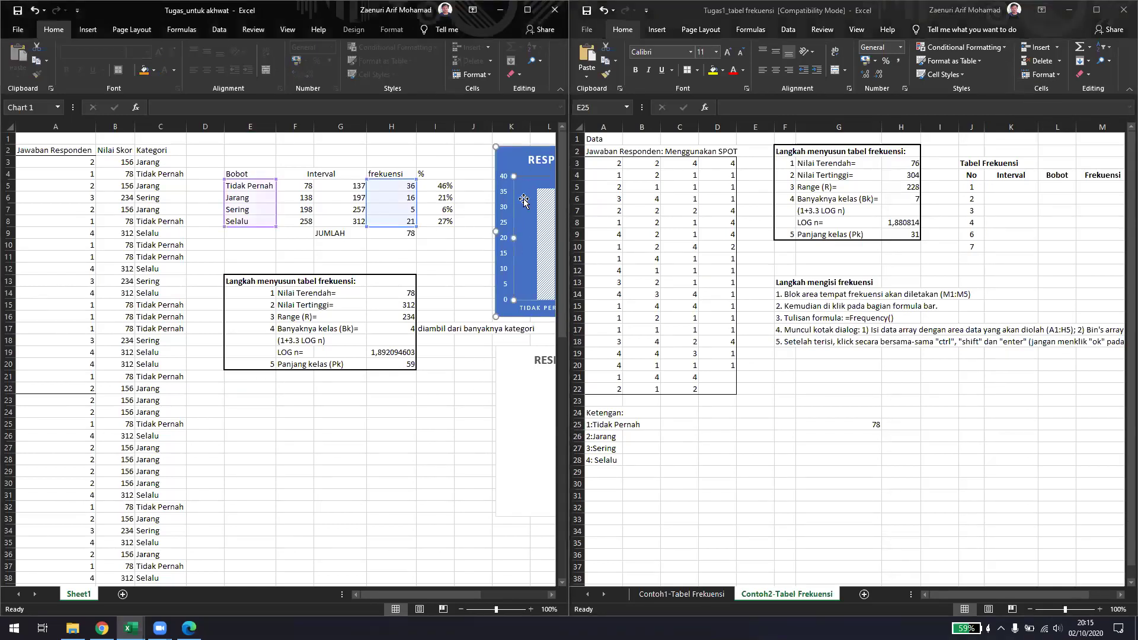
click(391, 412)
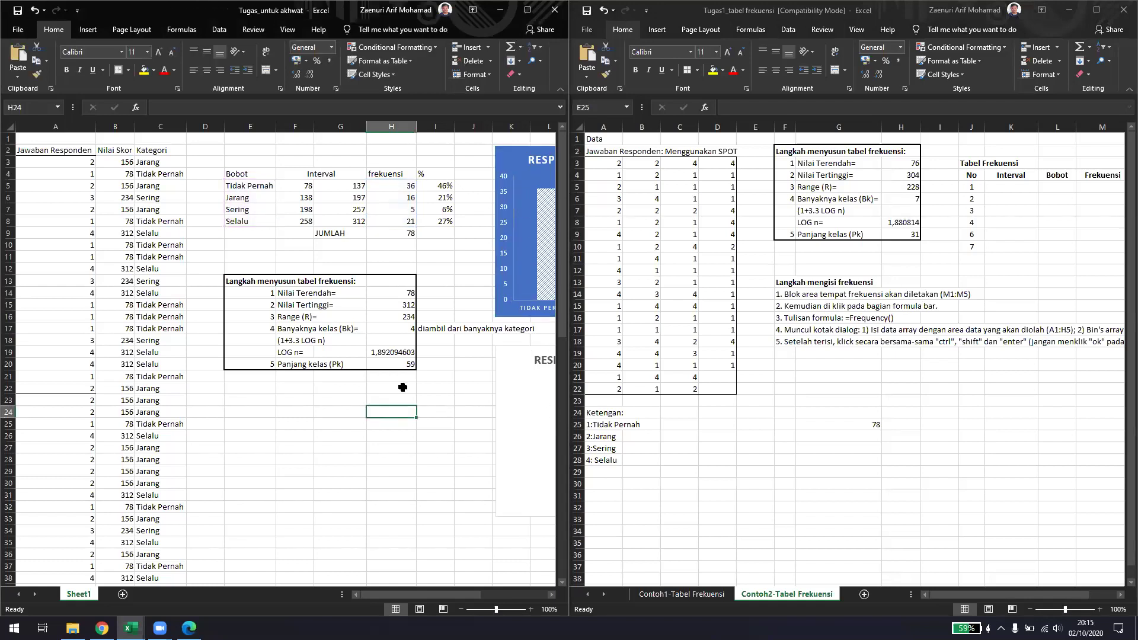
drag(91, 165, 157, 554)
click(306, 458)
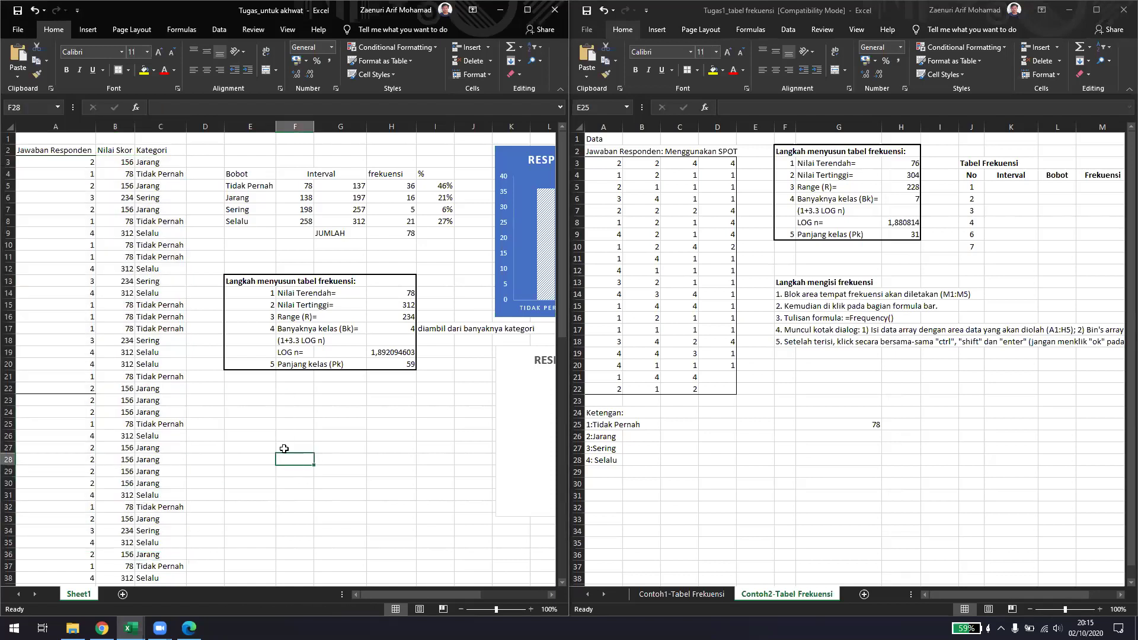
click(193, 152)
click(237, 149)
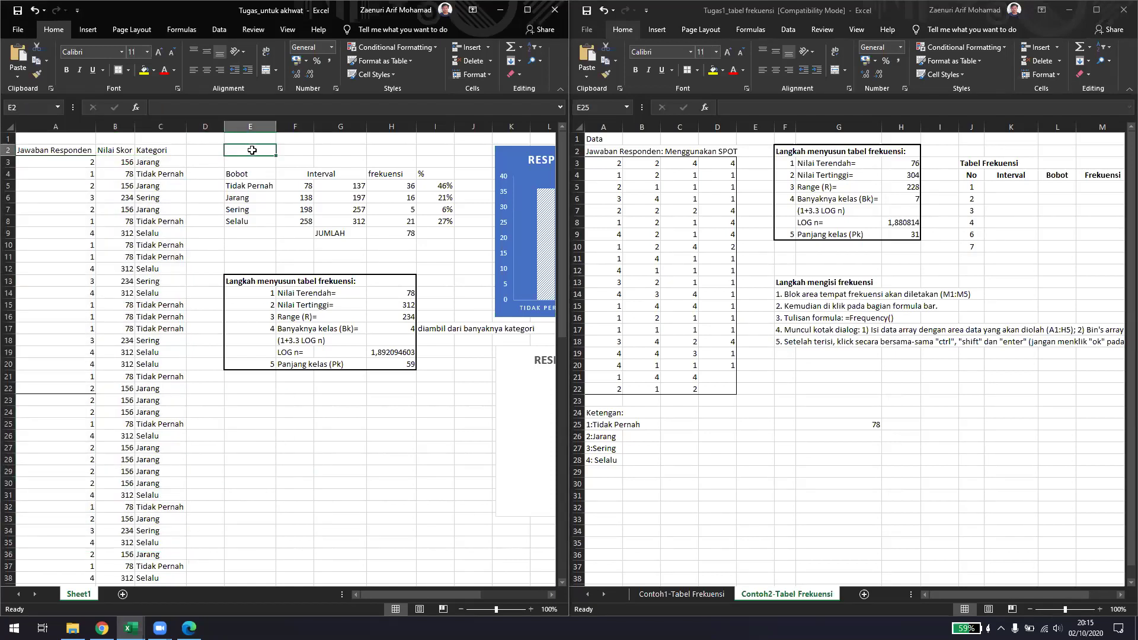
click(200, 148)
click(254, 148)
- Examine the SPOT responses in A3:D22 and the answer legend in A24:A28 of the Contoh2-Tabel Frekuensi sheet
click(606, 152)
drag(606, 152, 690, 152)
drag(609, 417, 609, 461)
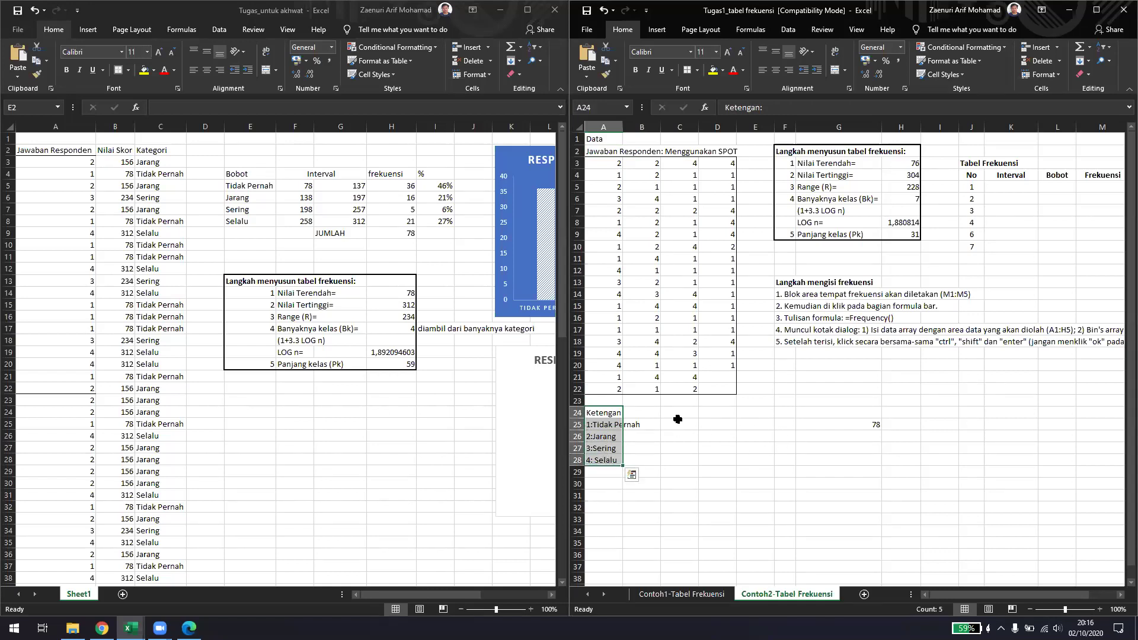
click(677, 420)
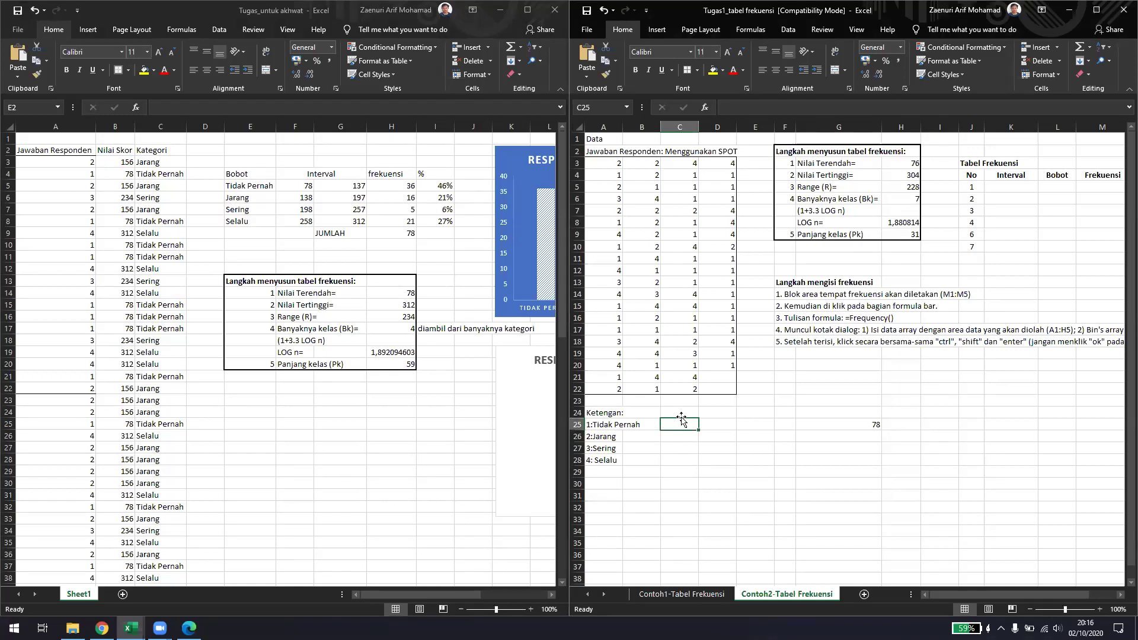
click(607, 165)
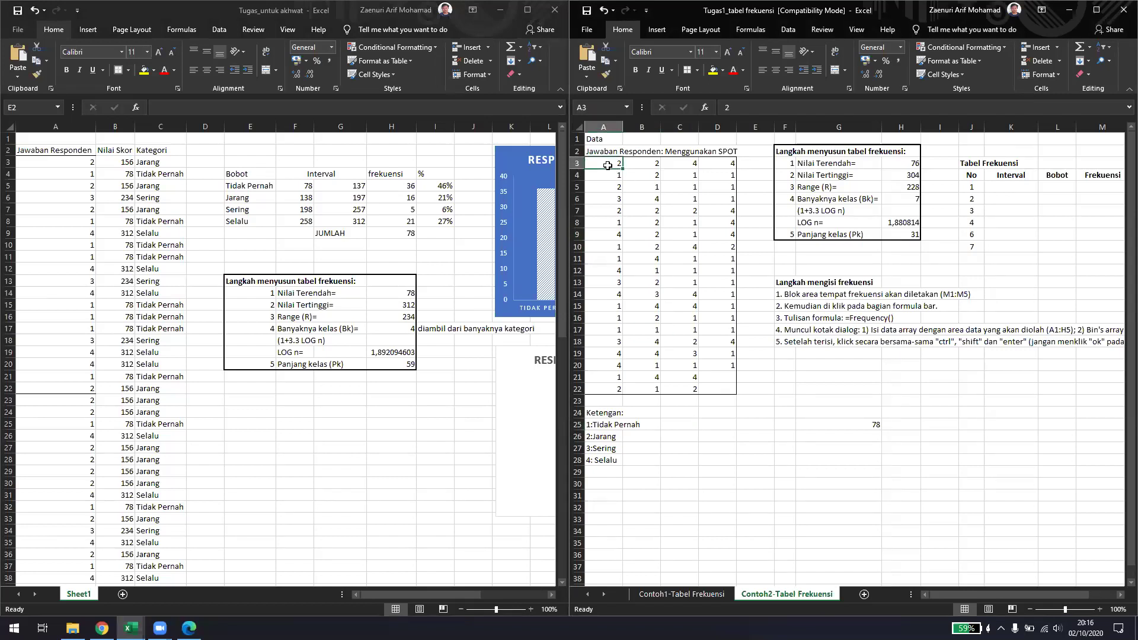
drag(607, 166, 712, 391)
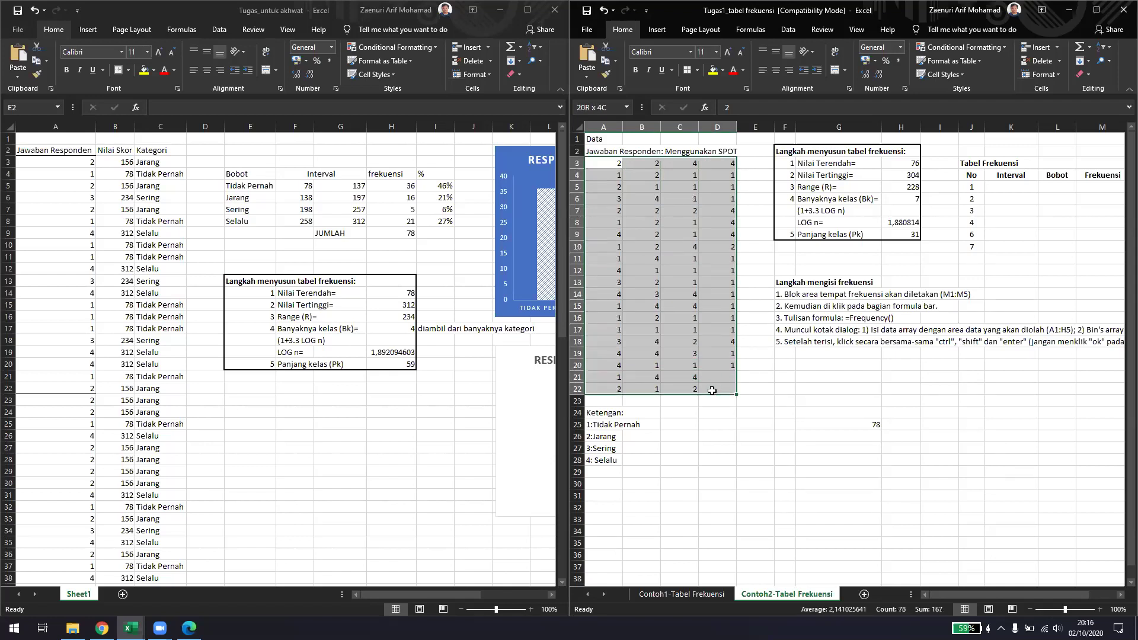
- Review the Jawaban Responden, Nilai Skor and Kategori columns and the Bobot heading in the Tugas_untuk akhwat workbook
click(92, 173)
drag(74, 165, 57, 532)
click(58, 543)
scroll(59, 539, up, 15)
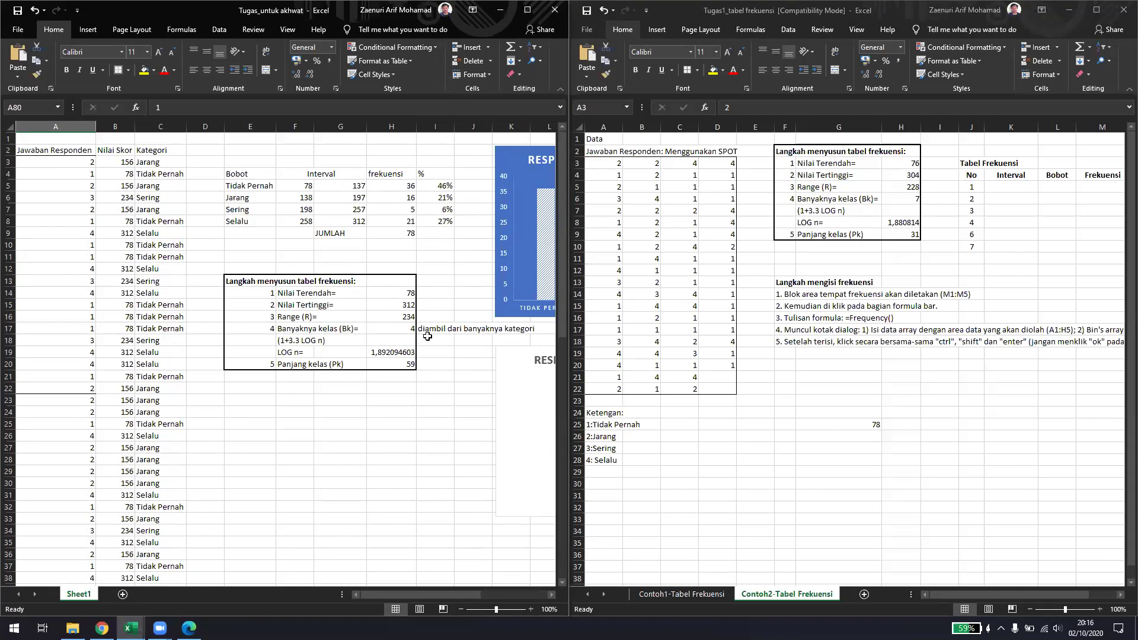
click(65, 158)
click(66, 185)
click(119, 148)
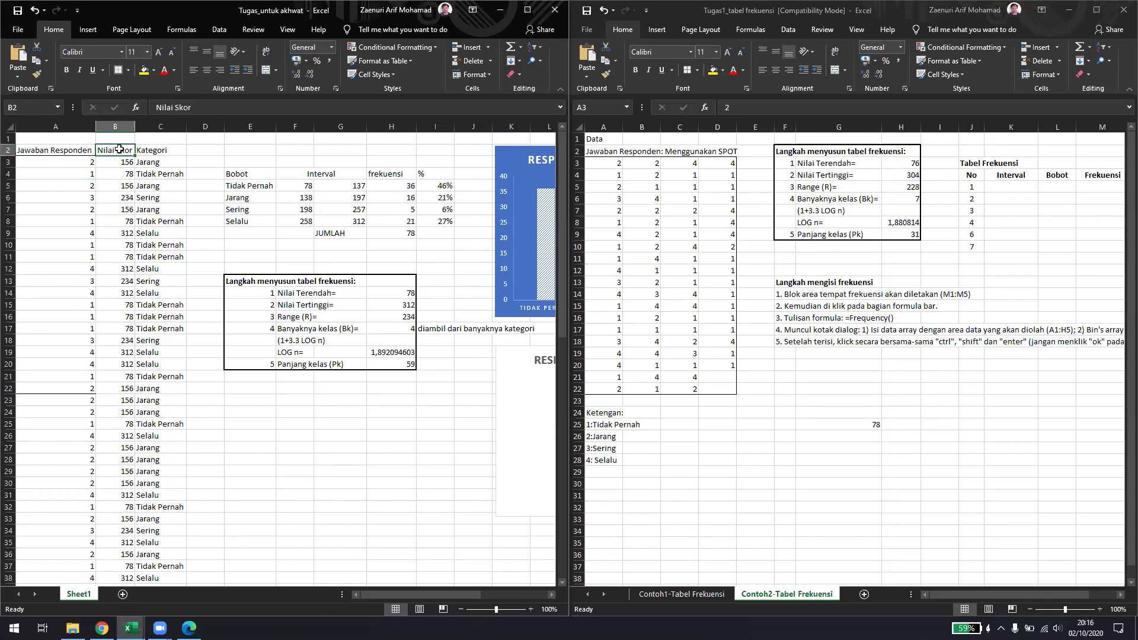
click(164, 154)
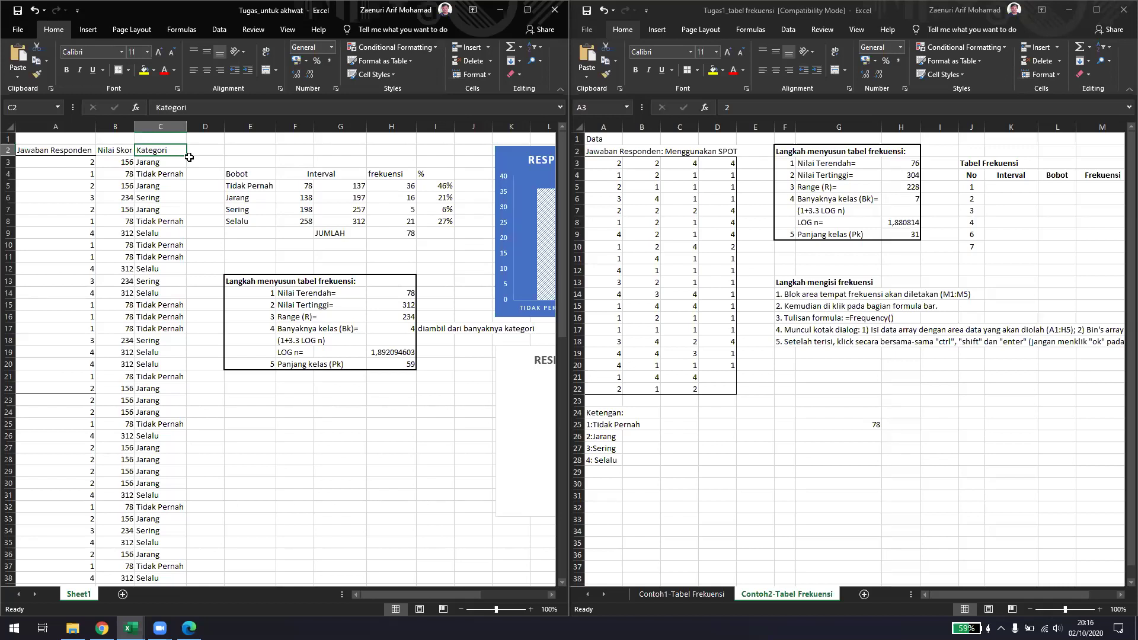
click(255, 174)
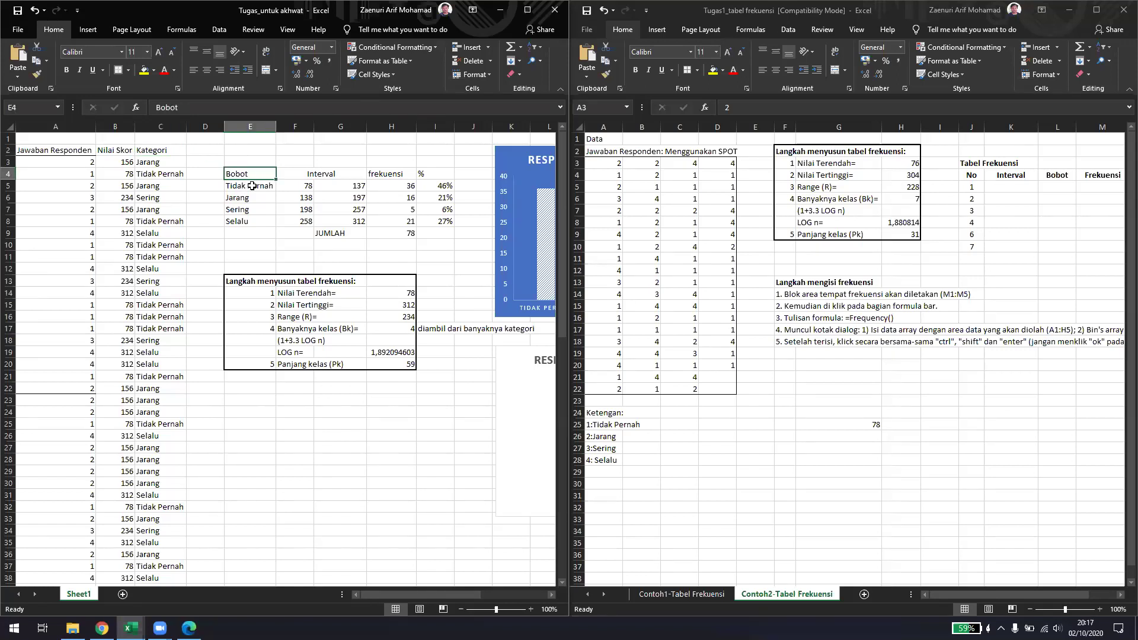
- Examine the Bobot category labels in E5:E8 of the frequency table in the Tugas_untuk akhwat workbook
click(252, 185)
click(249, 198)
click(246, 211)
click(243, 222)
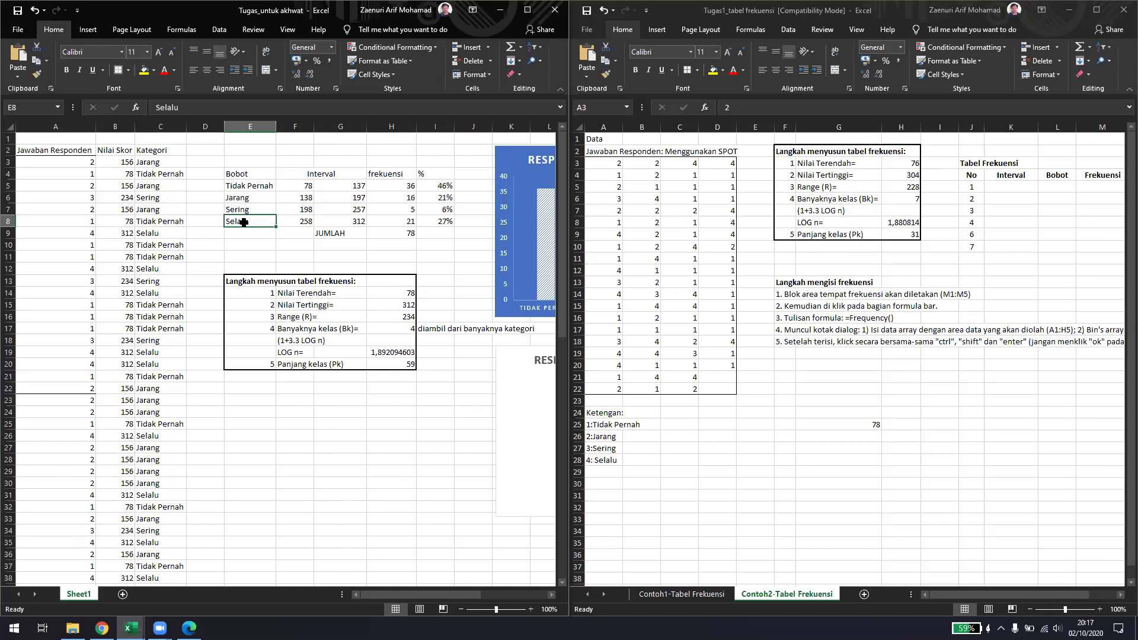
click(249, 187)
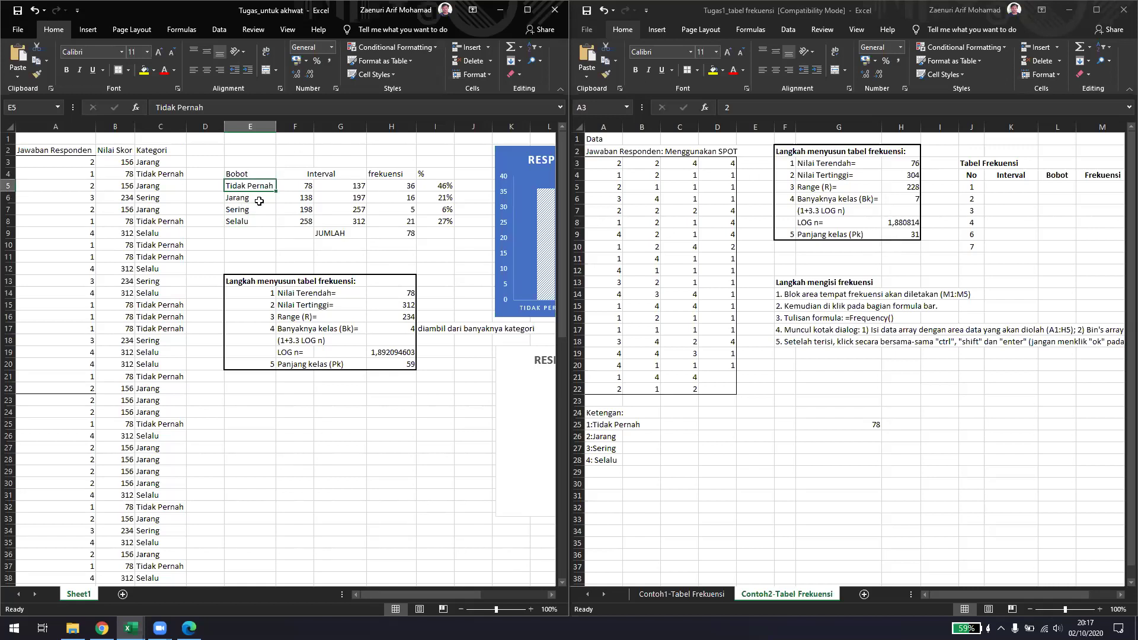
drag(261, 188, 256, 222)
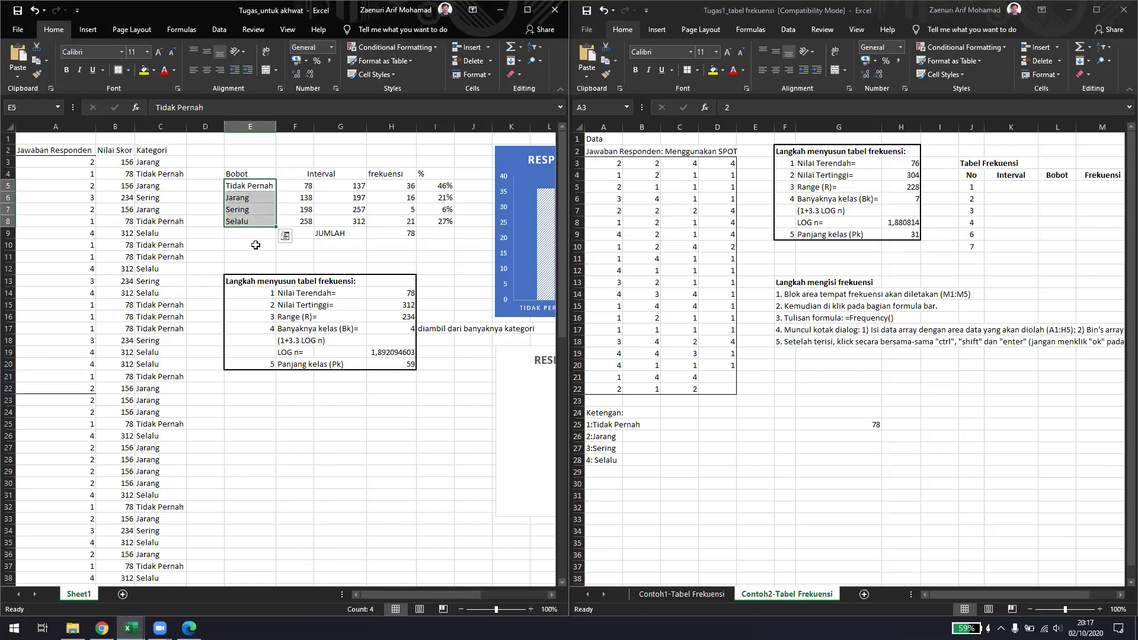
click(255, 245)
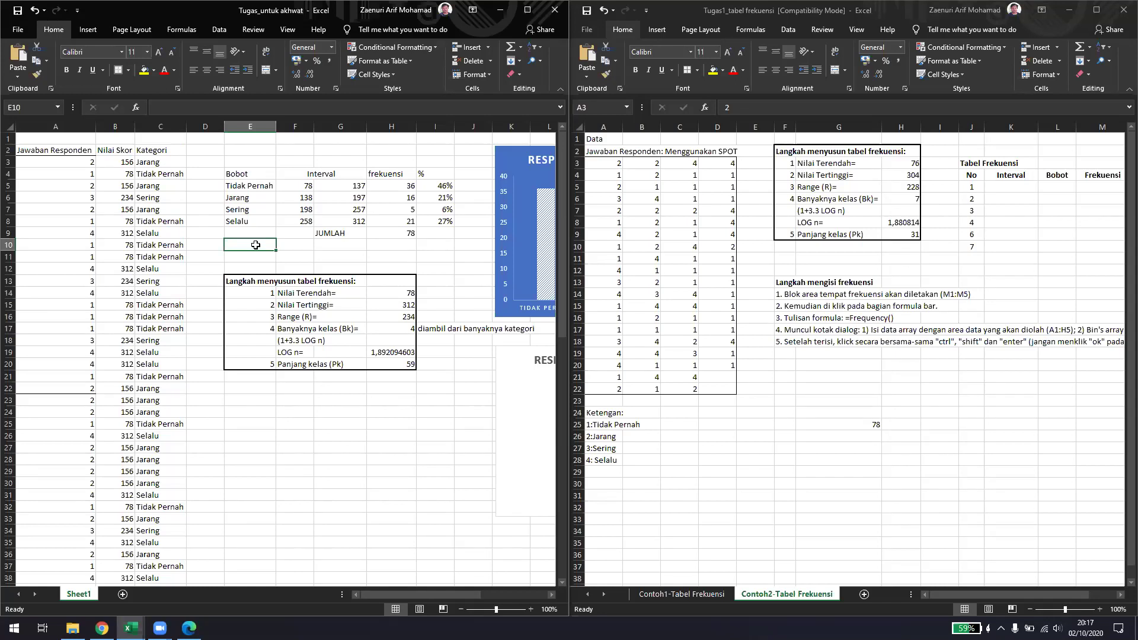
drag(254, 186, 252, 215)
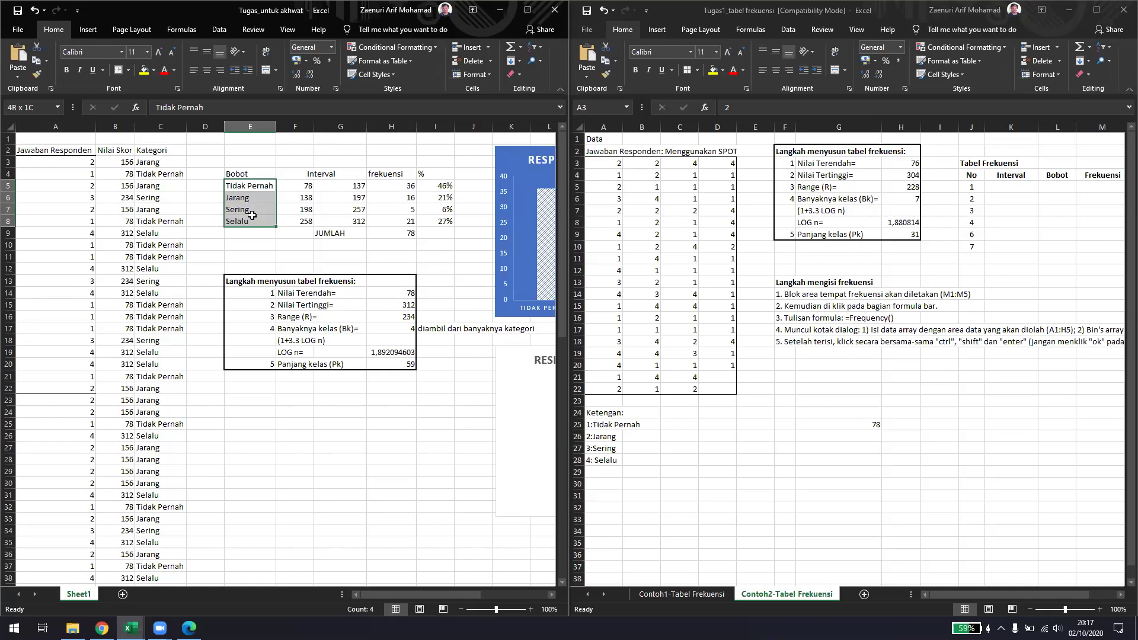
drag(252, 215, 252, 215)
click(250, 196)
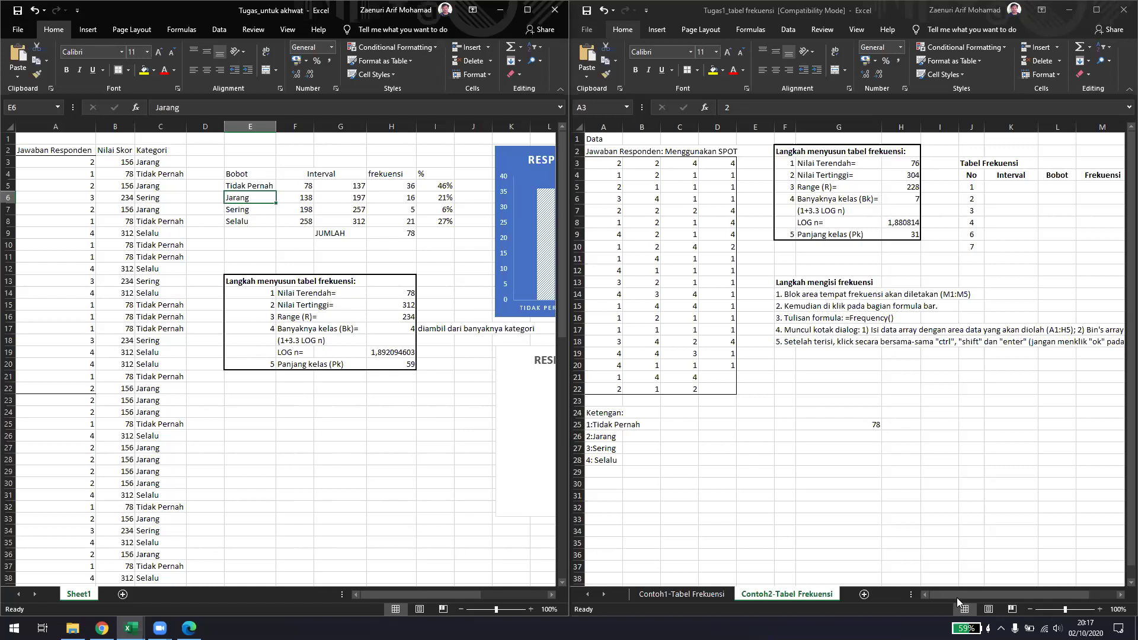
click(248, 186)
click(252, 194)
click(256, 184)
click(255, 221)
click(244, 236)
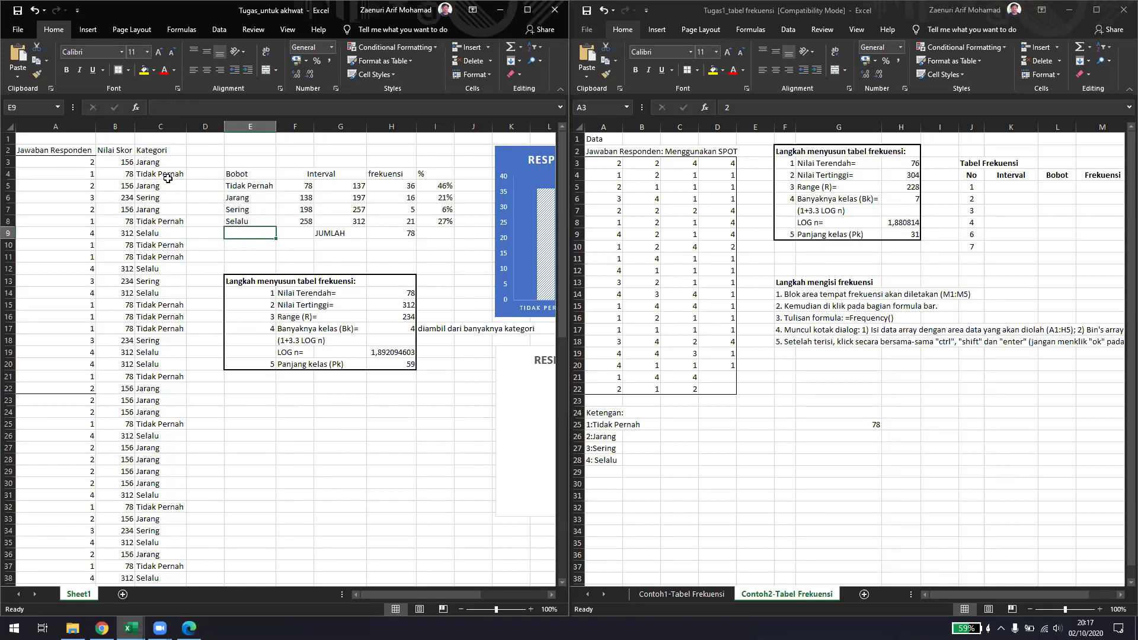
- Compare the Jawaban Responden column in Tugas_untuk akhwat with the SPOT responses in A3:D22 of Contoh2-Tabel Frekuensi
click(69, 160)
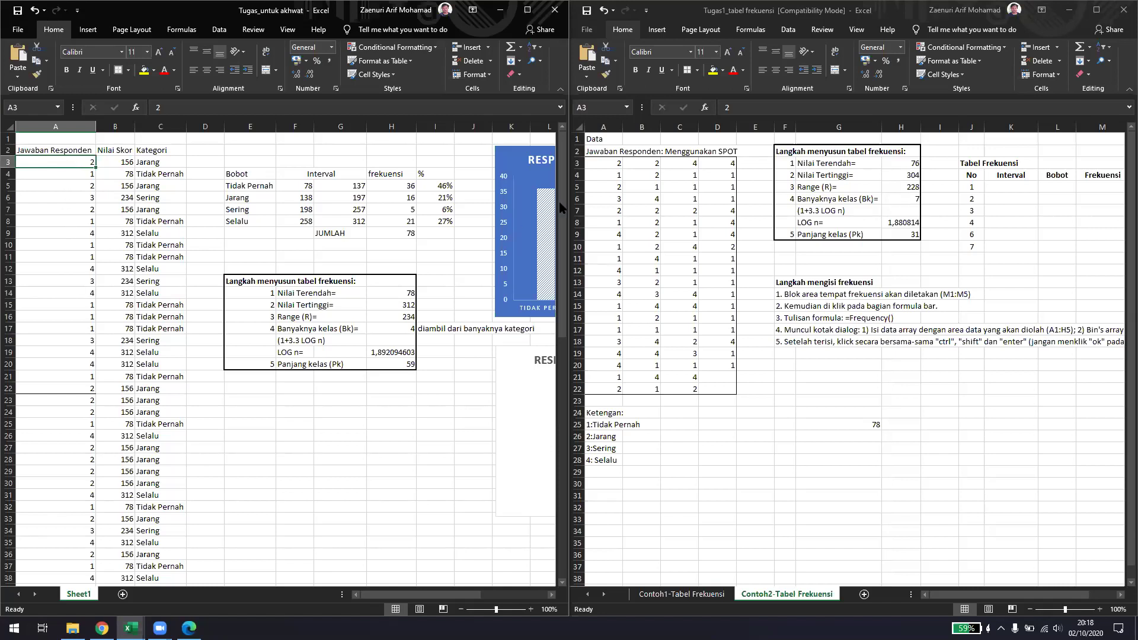
click(622, 173)
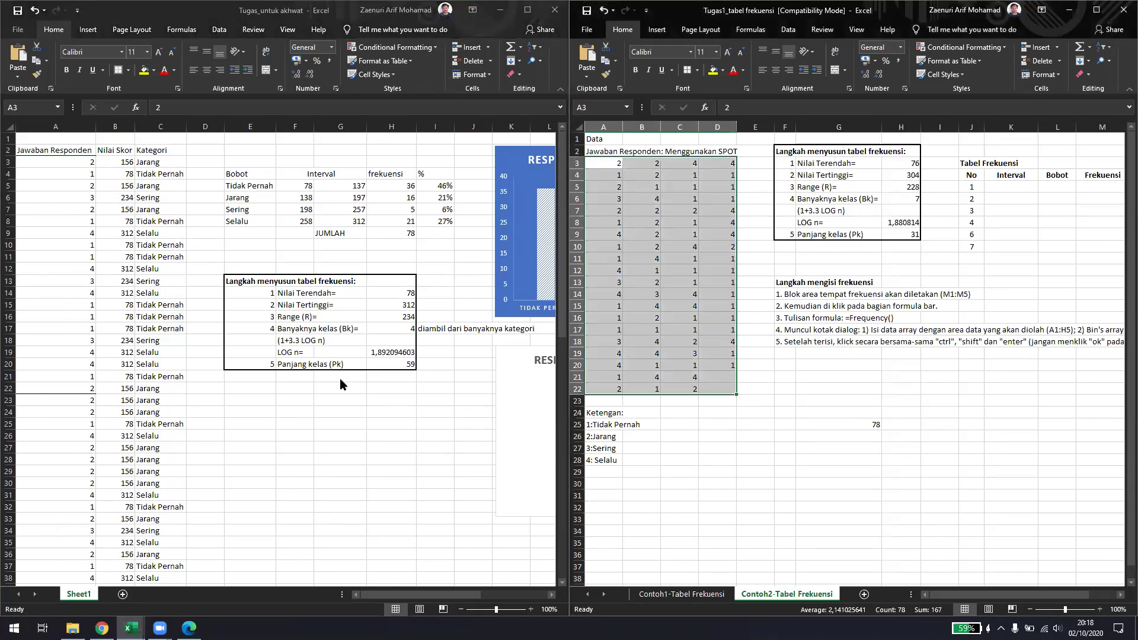
scroll(83, 427, down, 2)
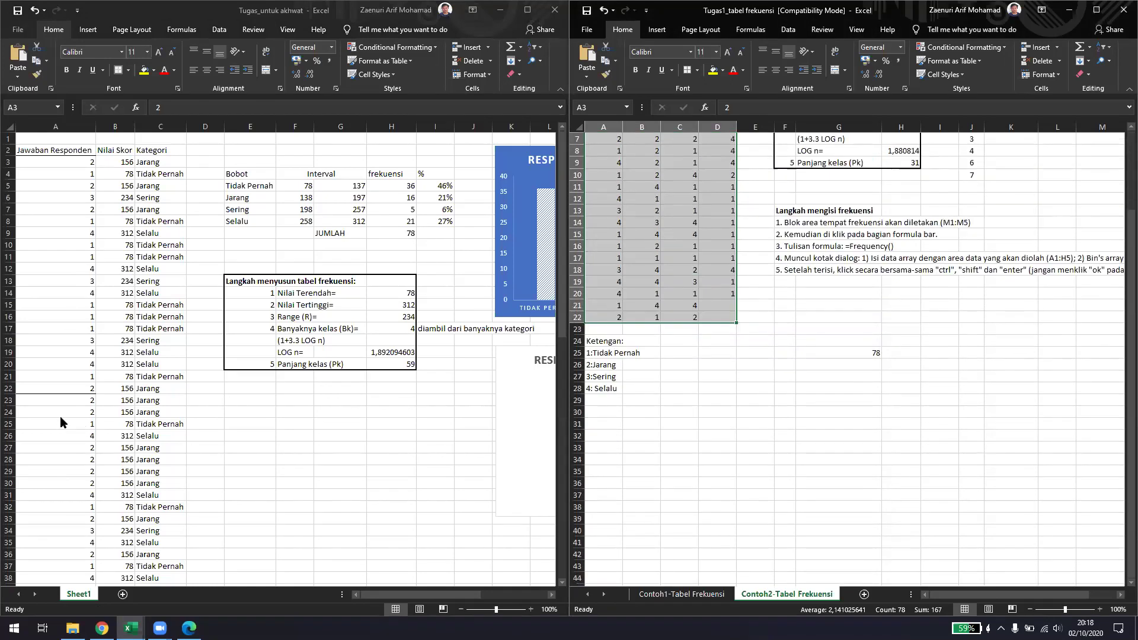
scroll(61, 419, up, 2)
click(61, 419)
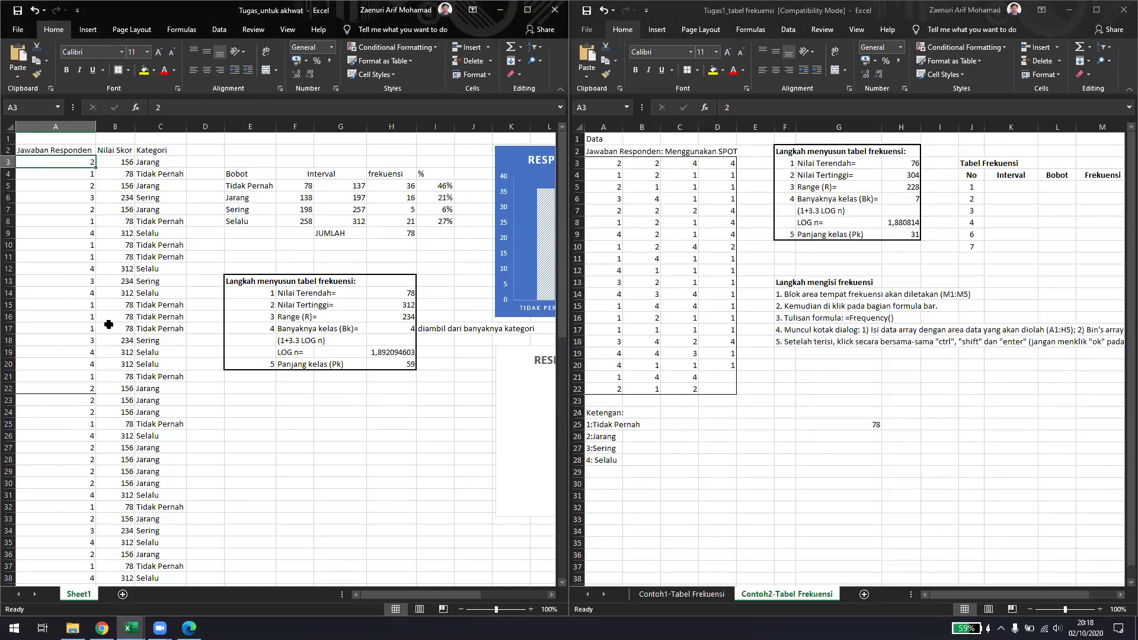
- Widen the Nilai Skor column slightly in the Tugas_untuk akhwat workbook
click(117, 149)
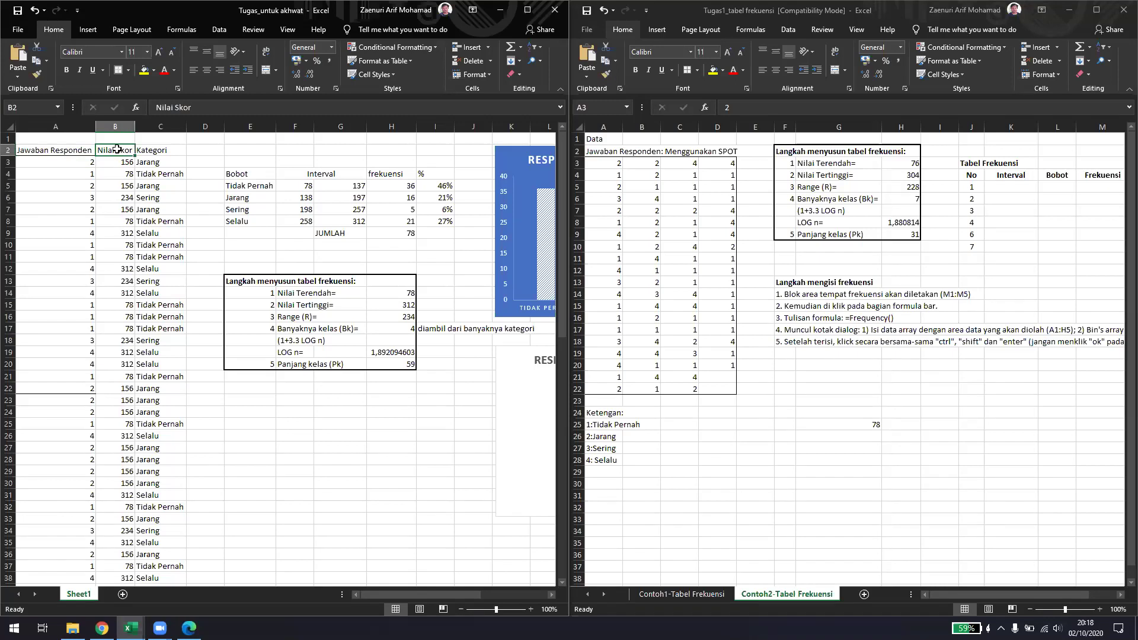
drag(135, 126, 142, 123)
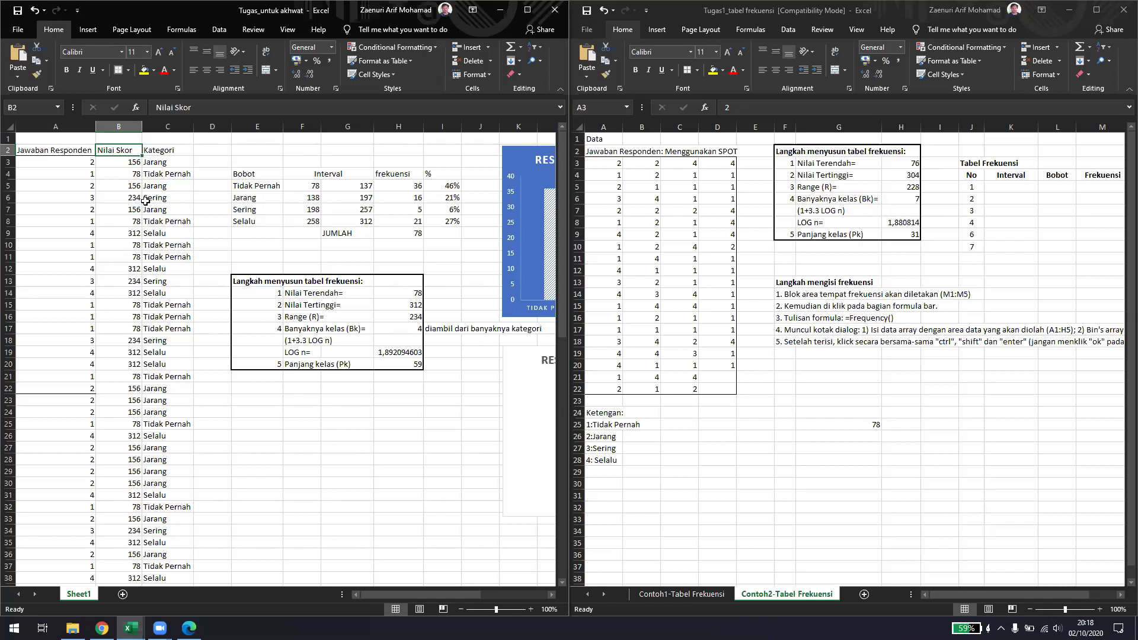
click(122, 164)
click(127, 153)
click(124, 166)
- Examine the Nilai Skor formulas in column B against the Jawaban Responden values and the cell count of A3:D22 in Contoh2-Tabel Frekuensi
click(117, 149)
key(ctrl+shift+Down)
key(shift+Right)
key(shift+Right)
key(shift+Right)
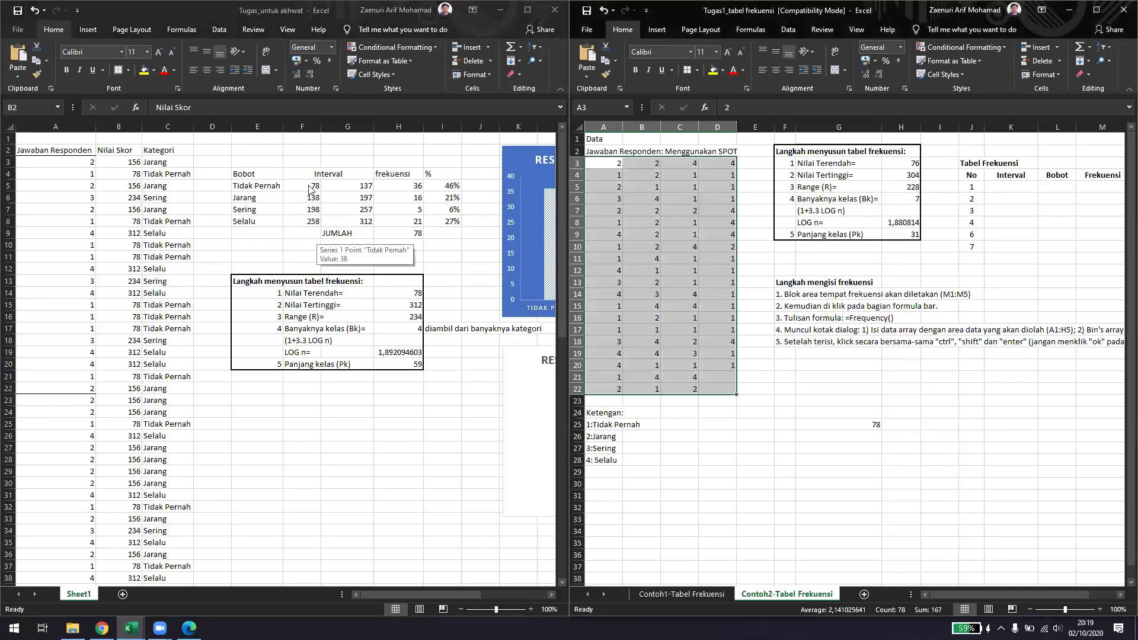
click(113, 165)
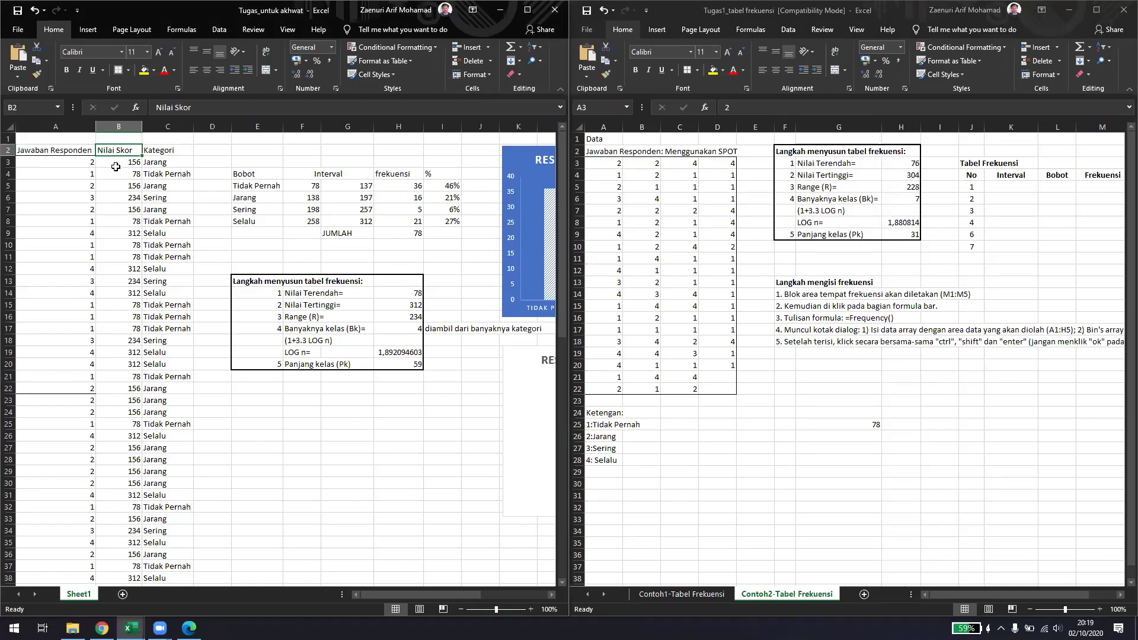
click(116, 166)
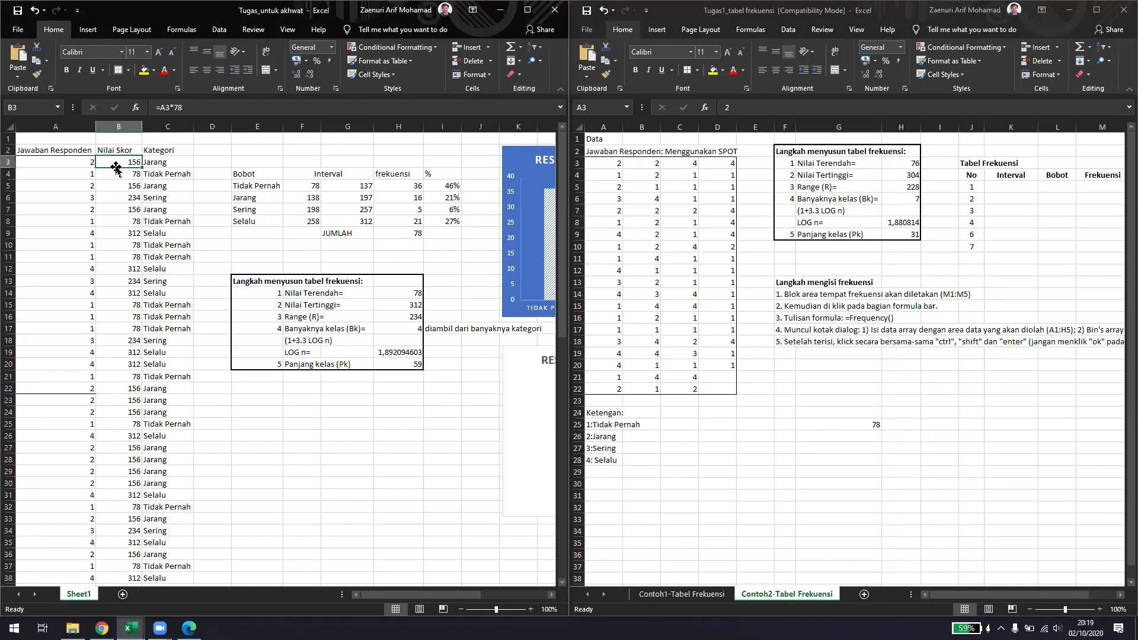
click(71, 161)
mouse_move(71, 163)
mouse_down()
mouse_move(76, 391)
mouse_move(85, 164)
mouse_up()
click(119, 161)
drag(594, 163, 726, 389)
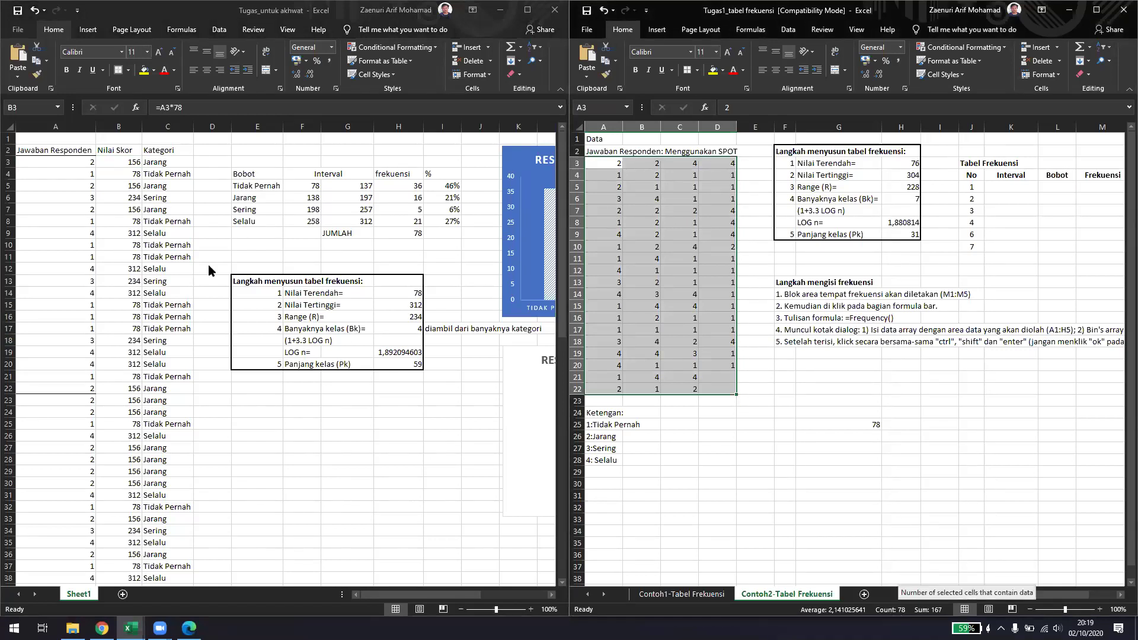
click(67, 177)
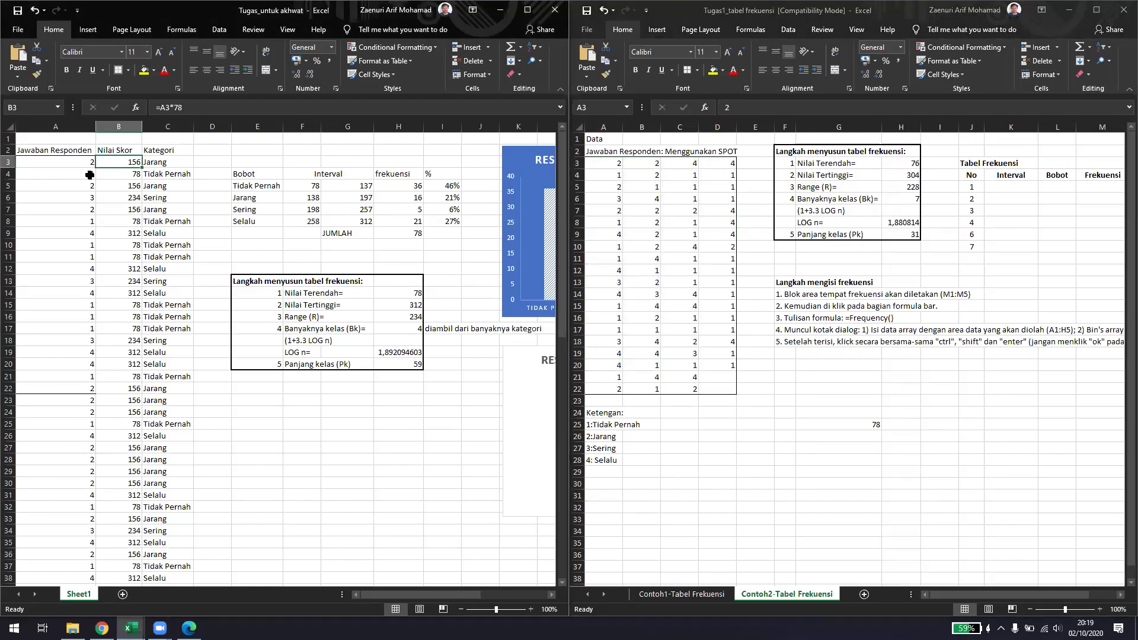
click(89, 174)
click(121, 174)
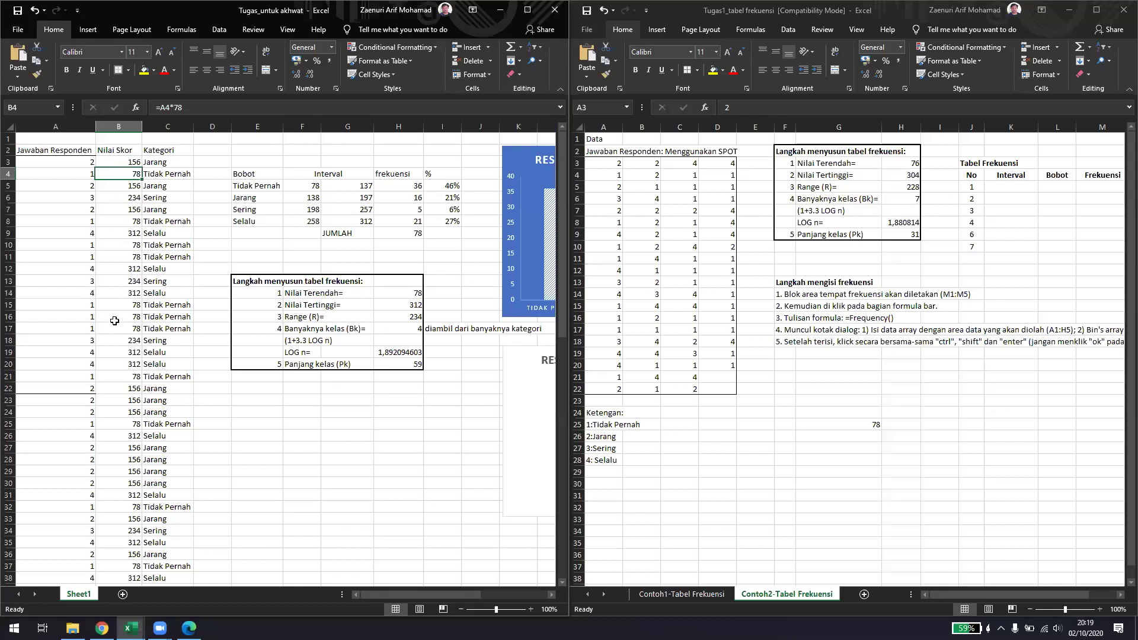
click(122, 164)
key(ctrl+shift+Down)
- Clear the first Nilai Skor cell, B3, and re-enter its formula as =A3*78
click(121, 164)
click(195, 109)
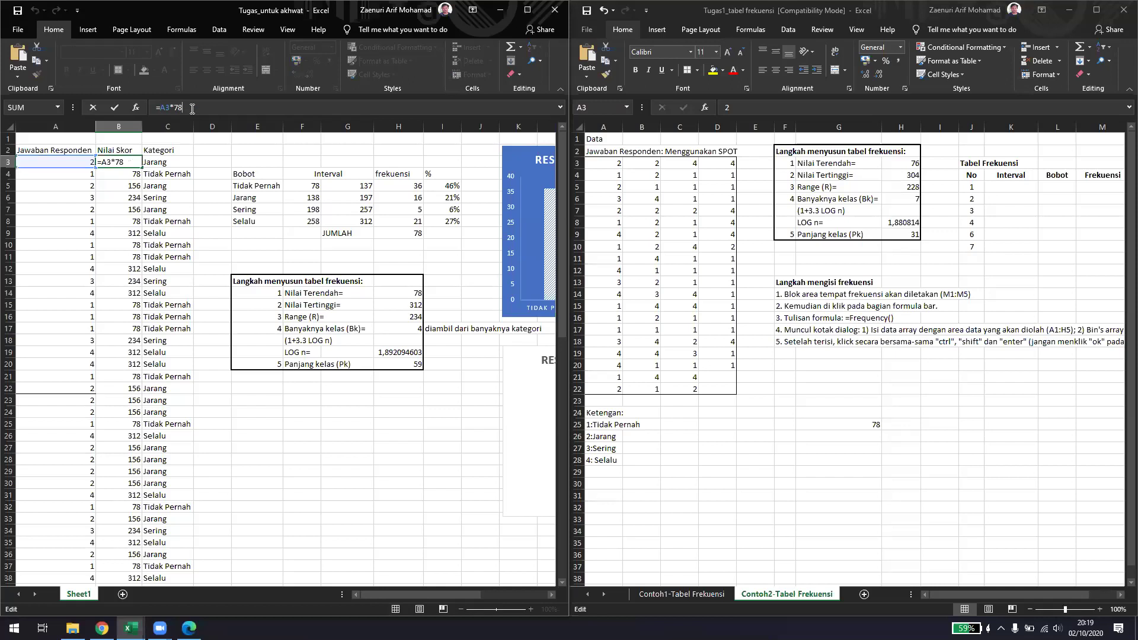
key(Escape)
key(Delete)
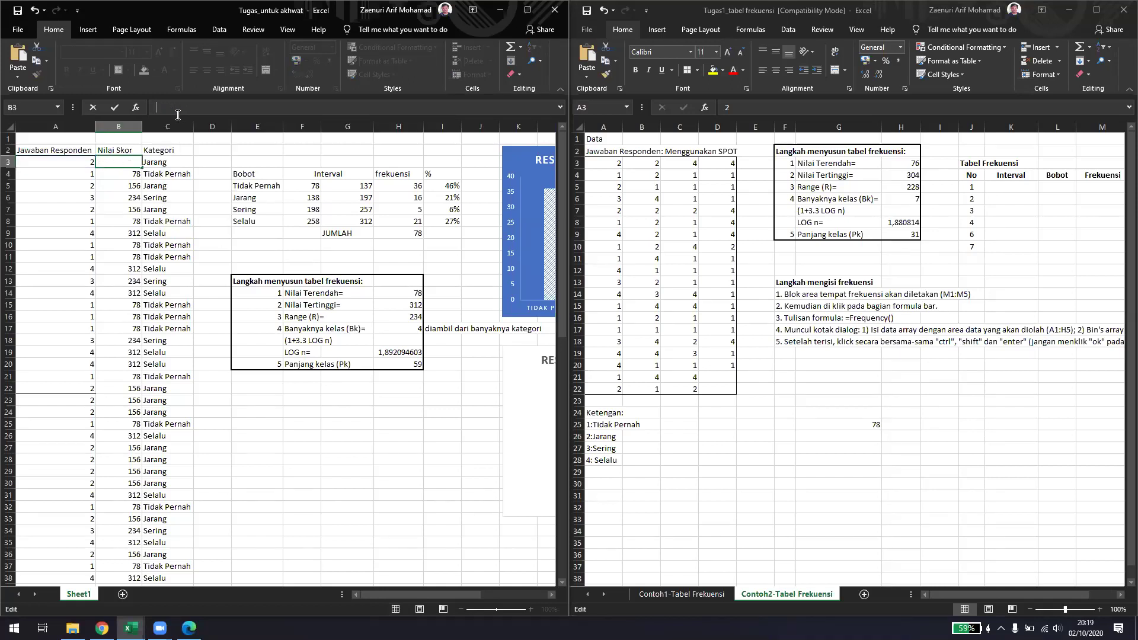
click(178, 114)
text(=)
click(64, 163)
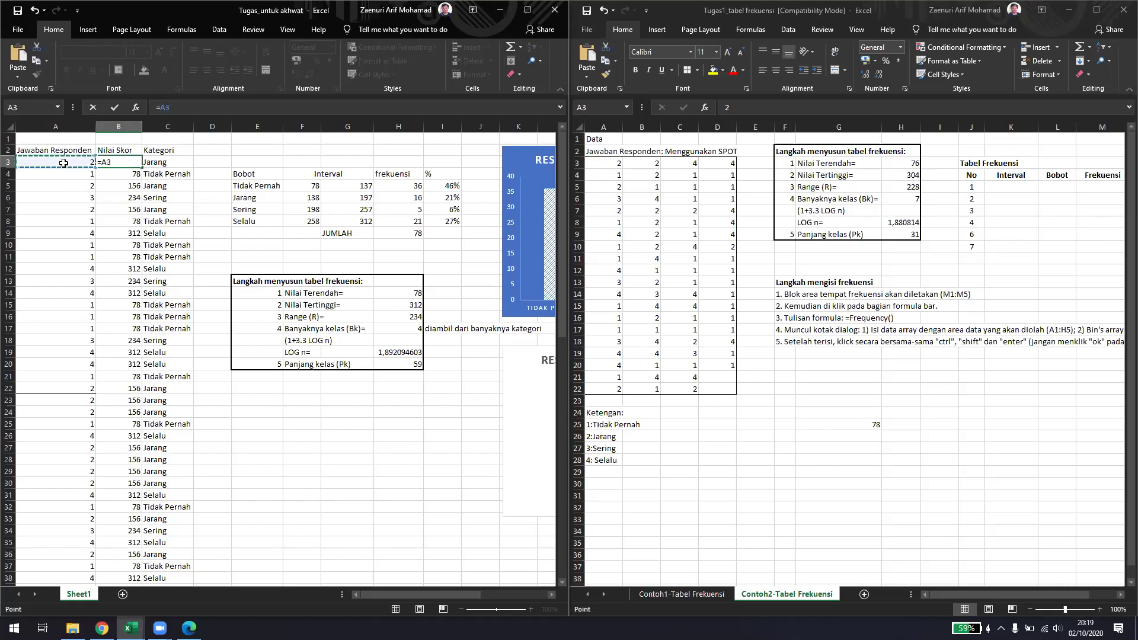
text(*78)
key(Return)
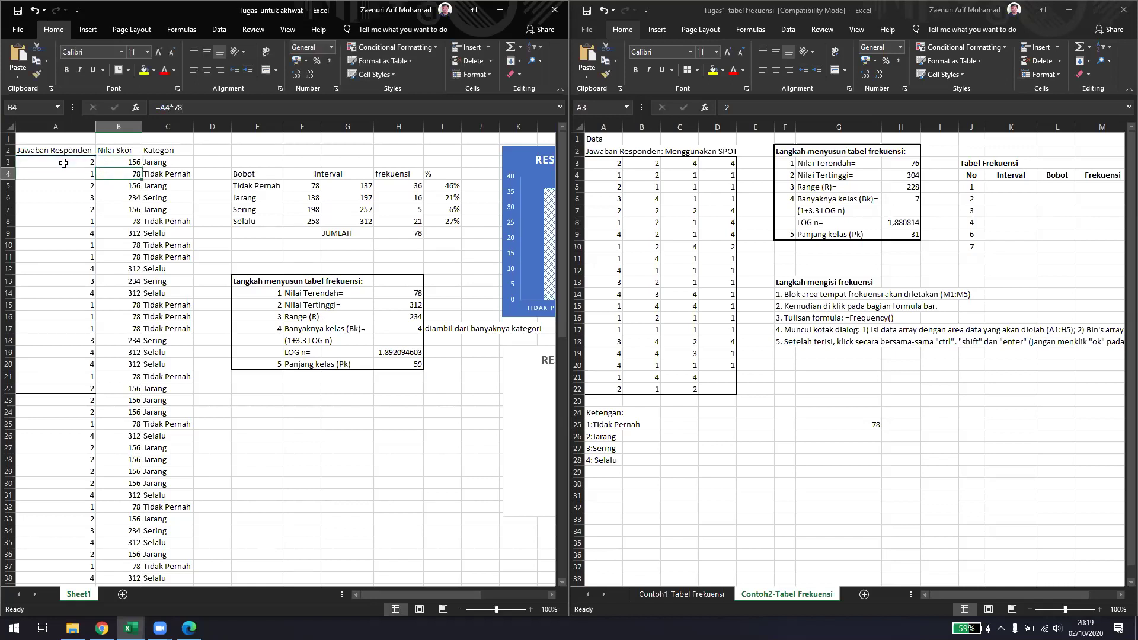
- Review the calculated scores down the Nilai Skor column, checking the formulas in B3, B6 and the cells around them
click(134, 161)
mouse_move(142, 167)
mouse_down()
mouse_move(128, 512)
mouse_move(128, 169)
mouse_up()
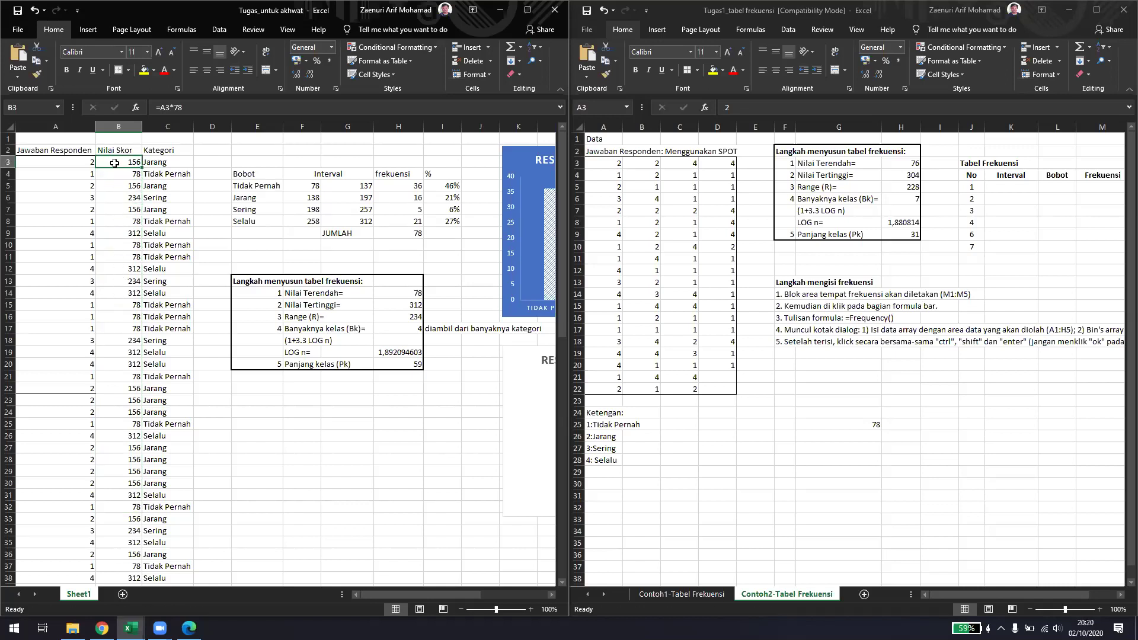
click(123, 199)
click(130, 165)
click(120, 200)
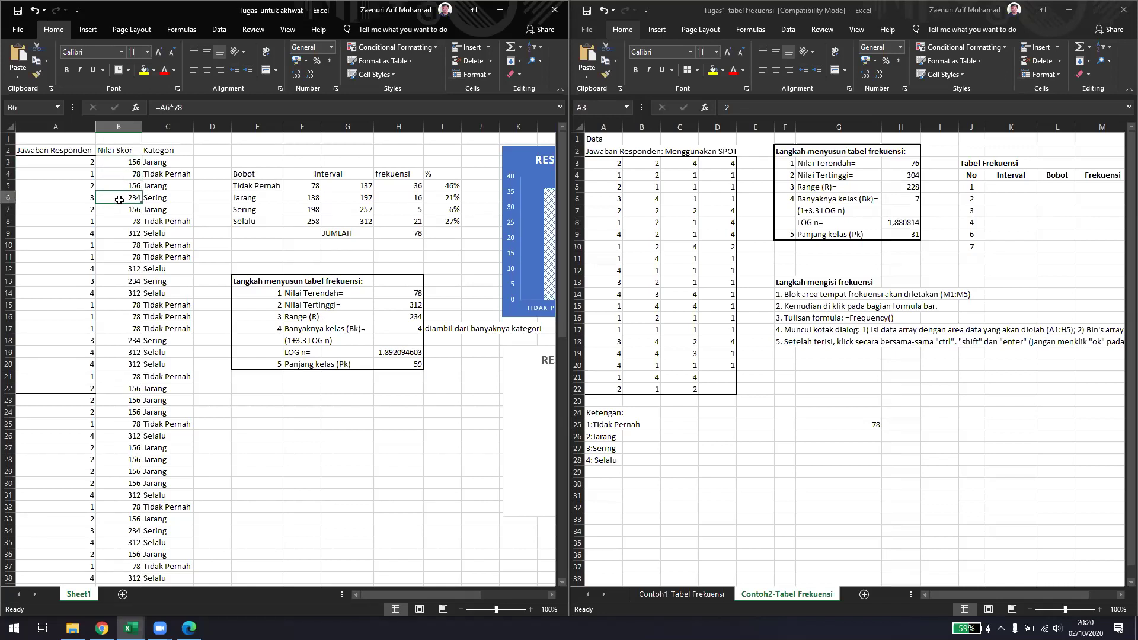
click(118, 235)
drag(124, 163, 107, 232)
drag(351, 225, 382, 236)
click(105, 198)
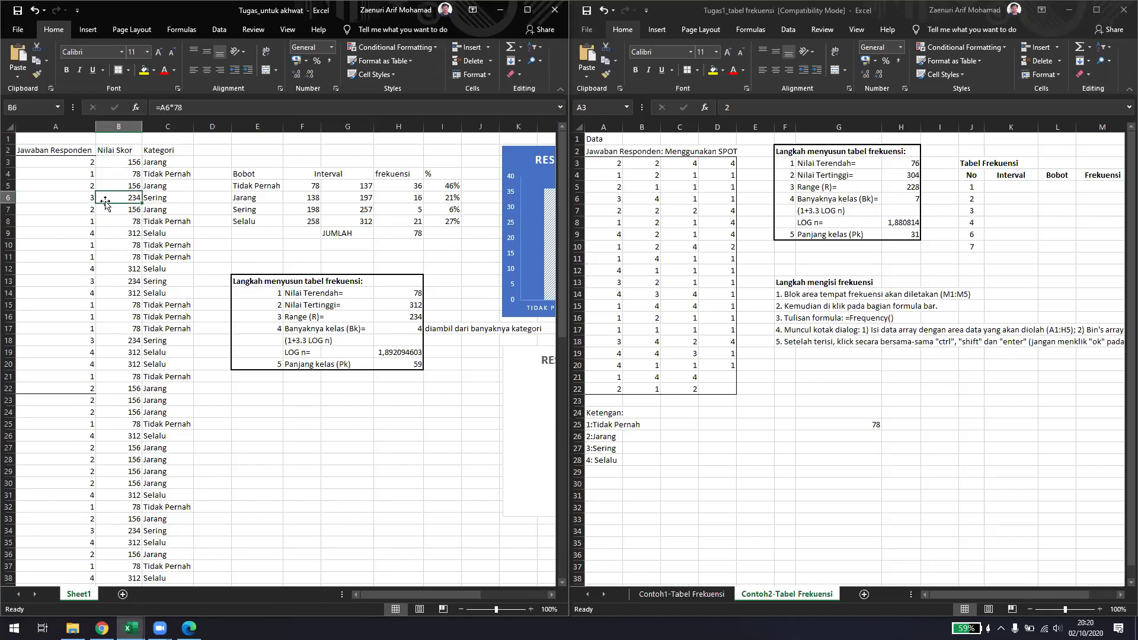
click(128, 168)
click(118, 185)
click(115, 232)
click(119, 210)
click(119, 150)
drag(119, 164, 119, 364)
click(119, 163)
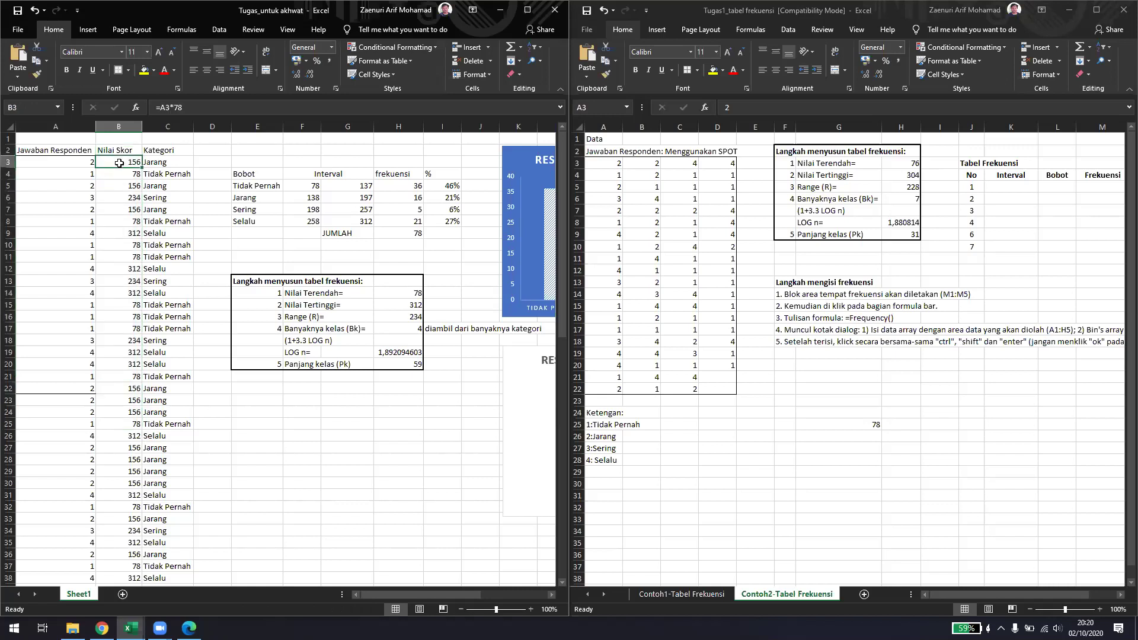
- Inspect the nested IF formula in C3 that produces the Kategori column
click(152, 154)
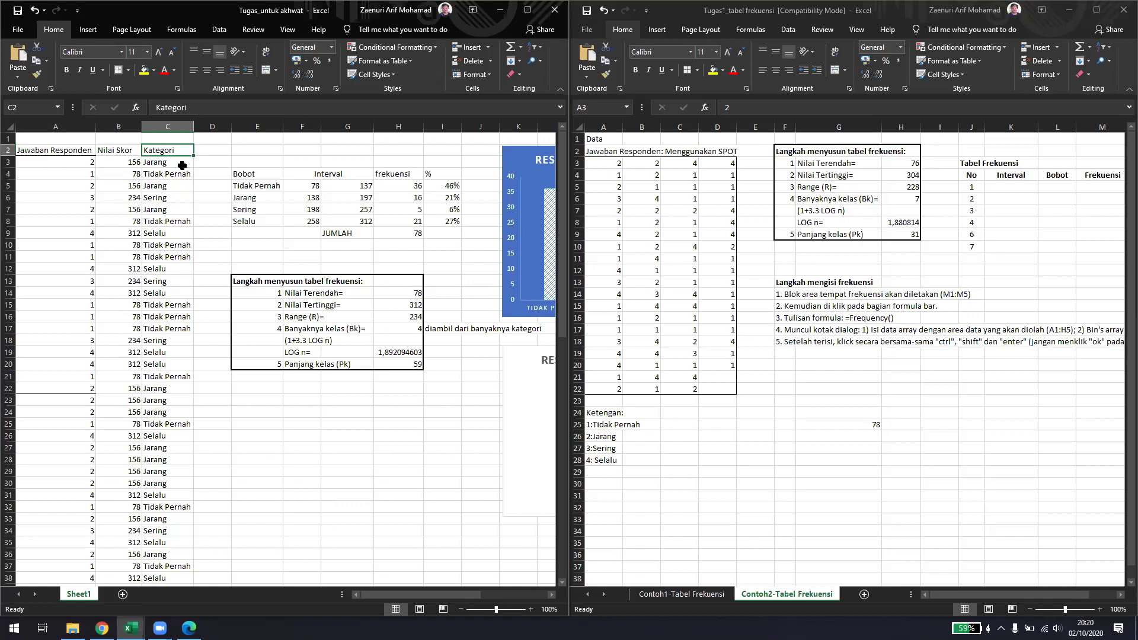
click(182, 166)
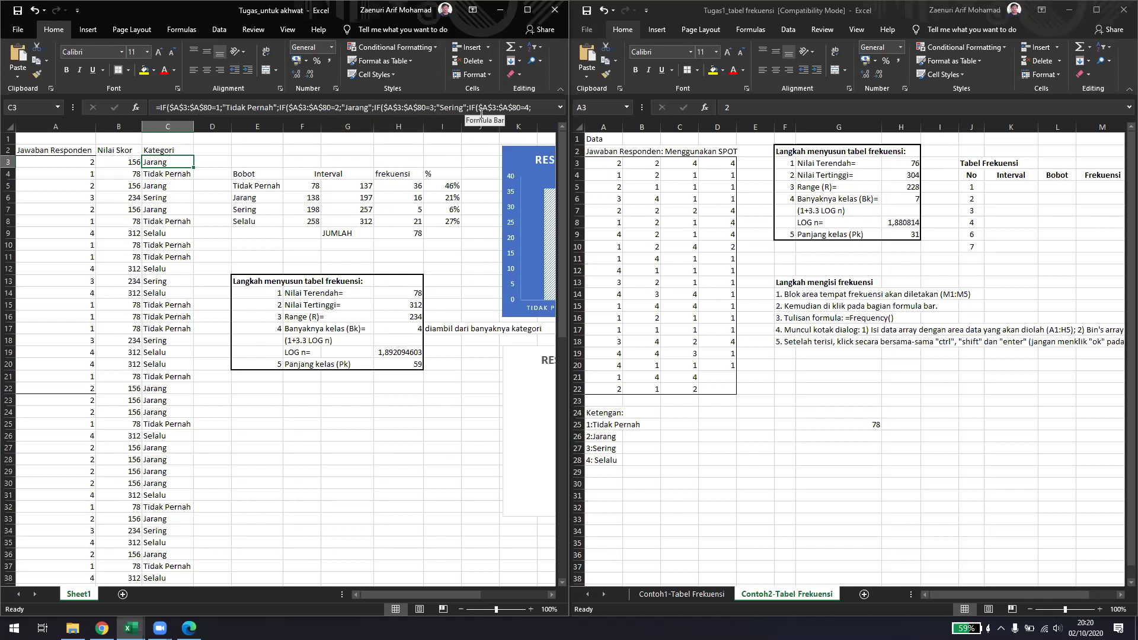
mouse_move(214, 310)
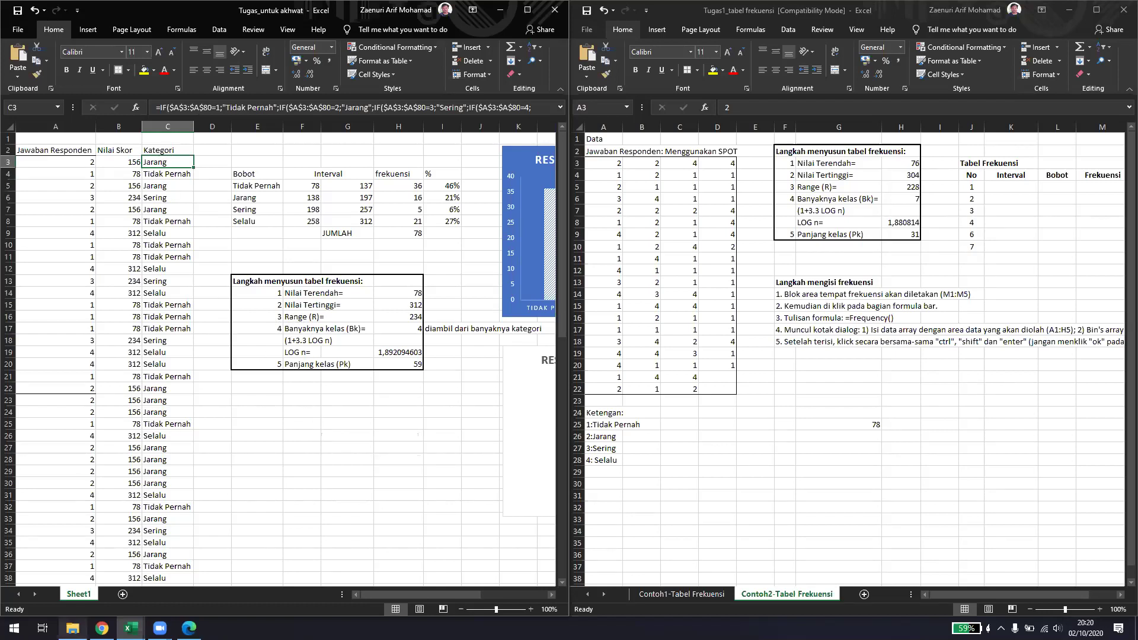
- Open a blank Notepad document and set its font to Consolas Regular, size 22
click(73, 627)
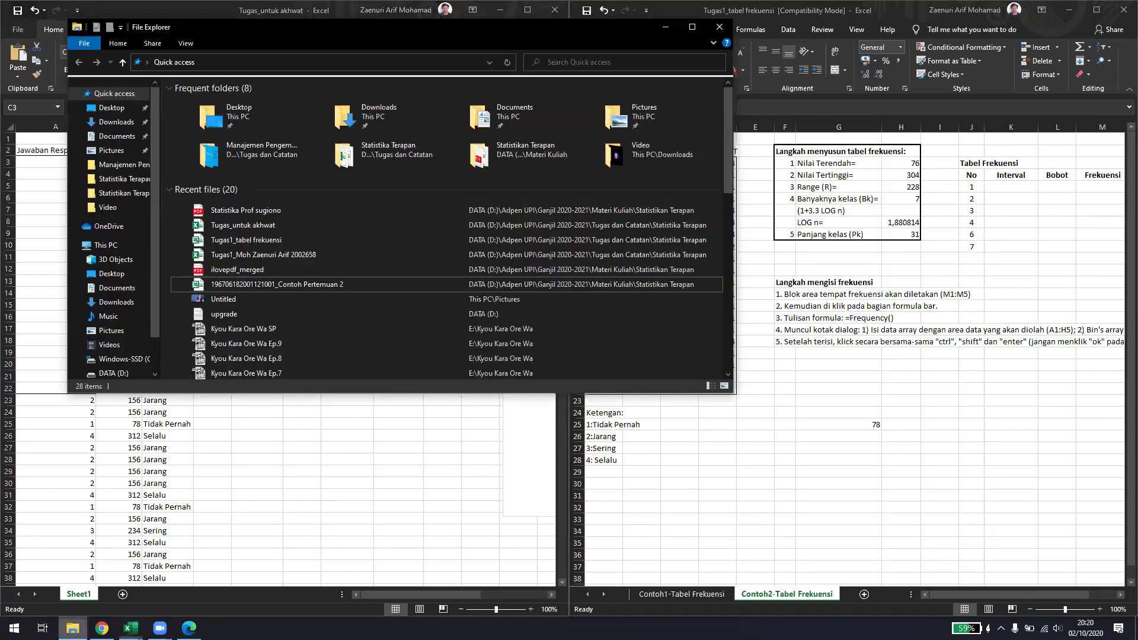
key(super)
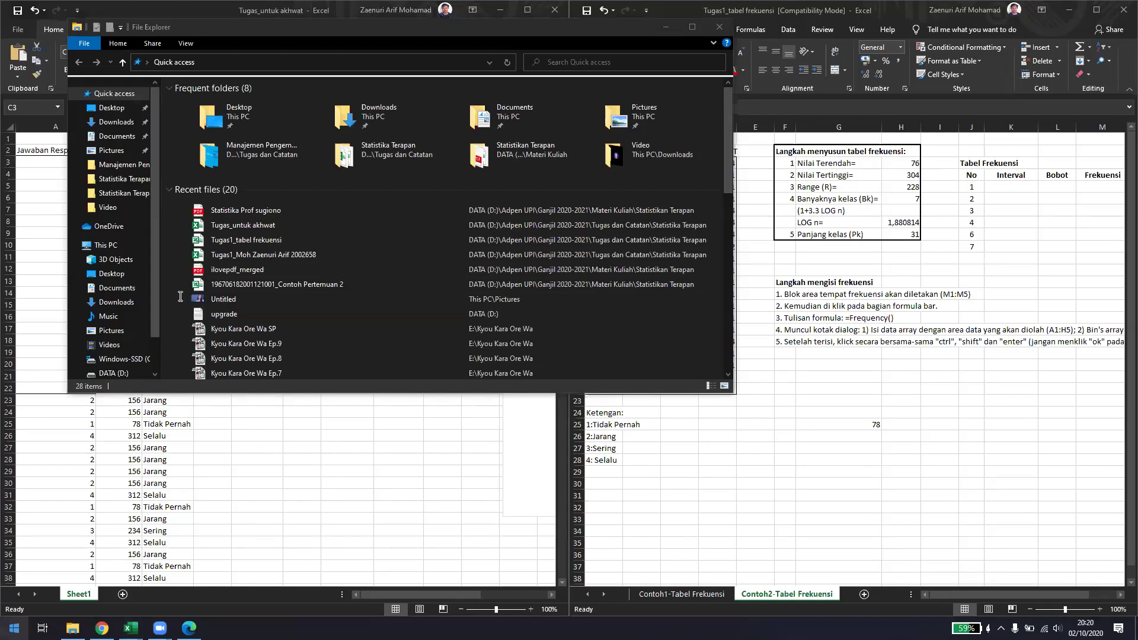
key(Return)
click(74, 40)
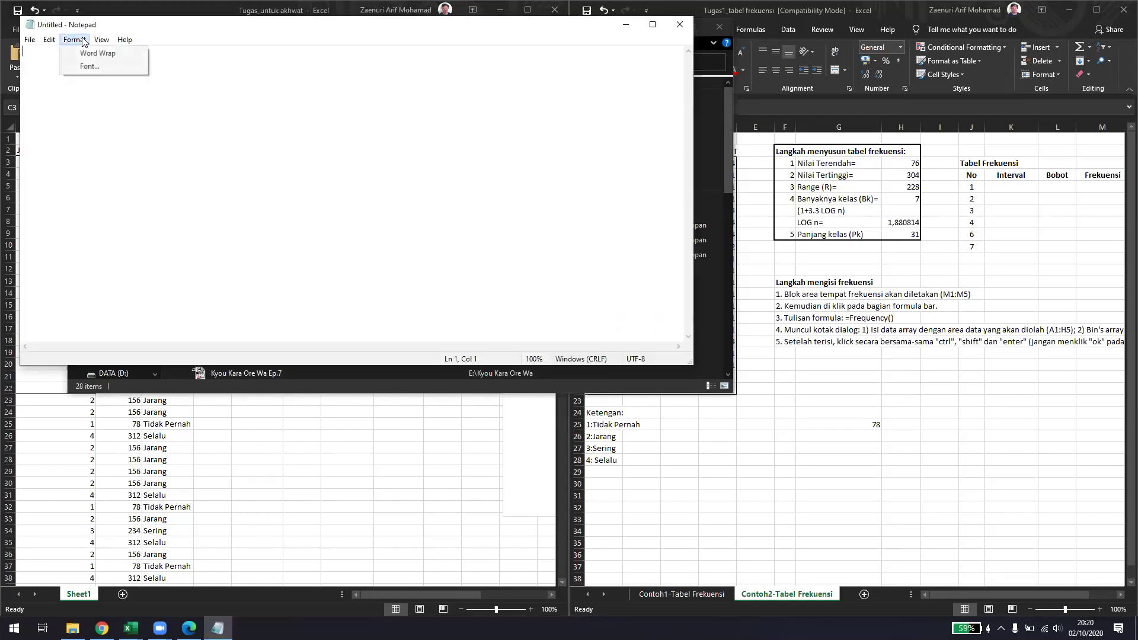
click(89, 65)
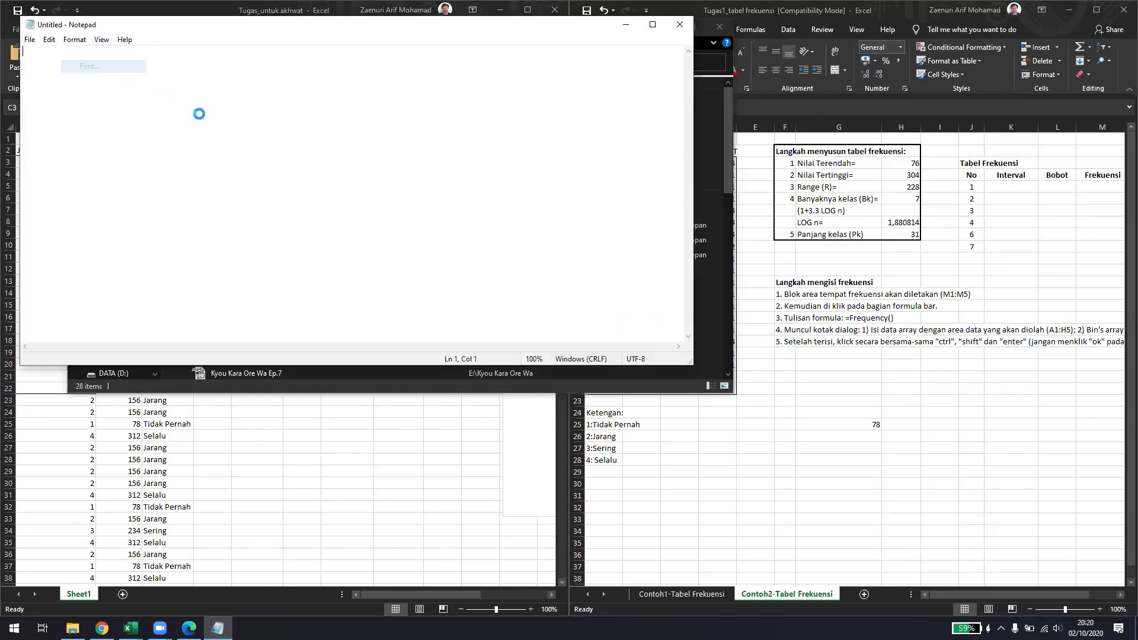
click(261, 214)
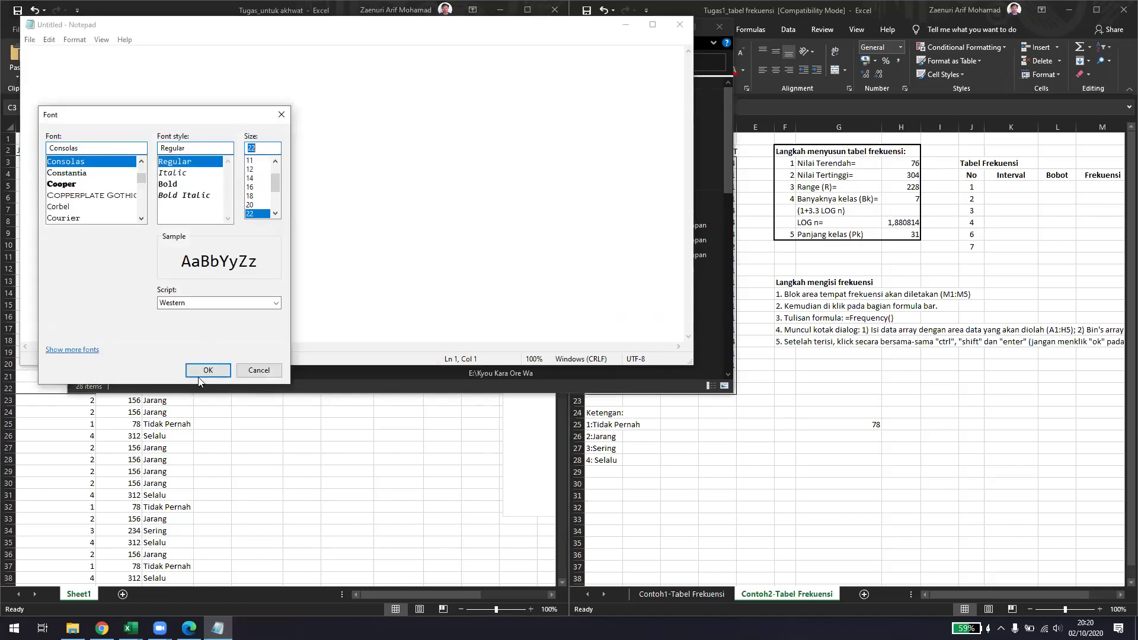
click(207, 368)
- Move the Notepad window nearer the middle, turn on word wrap, and minimize the File Explorer window
drag(212, 31, 372, 144)
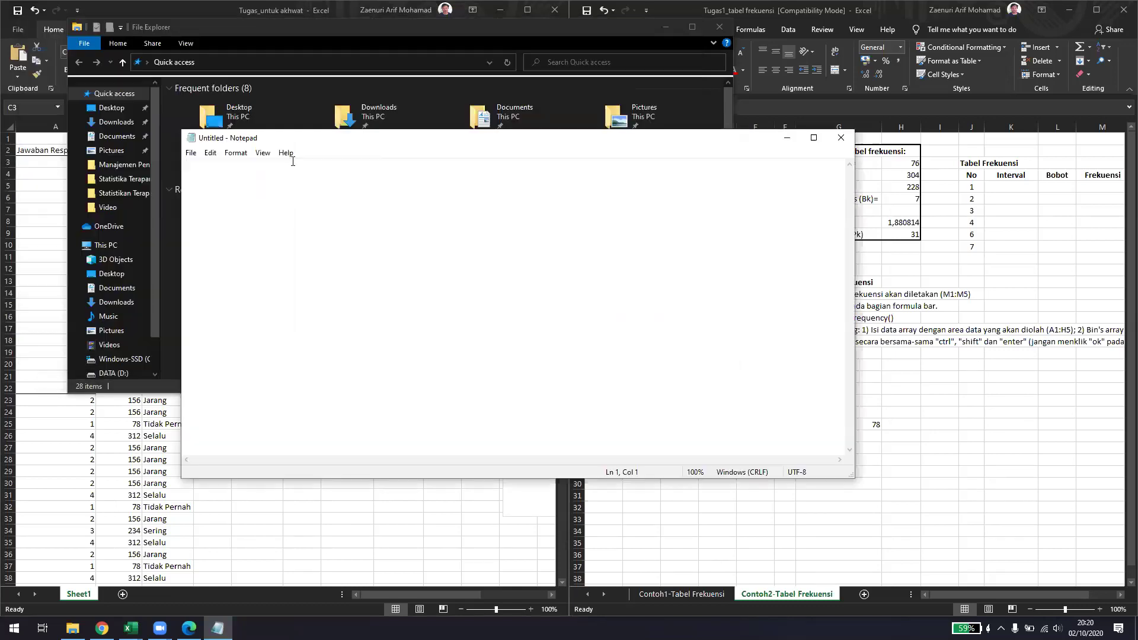
click(235, 153)
click(249, 166)
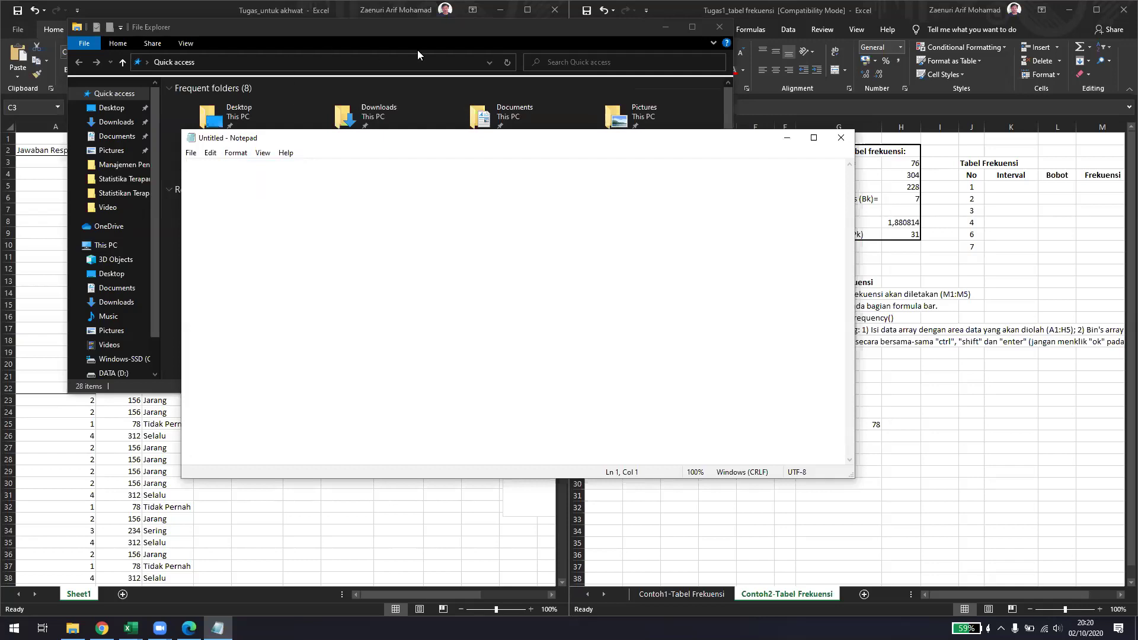
click(665, 30)
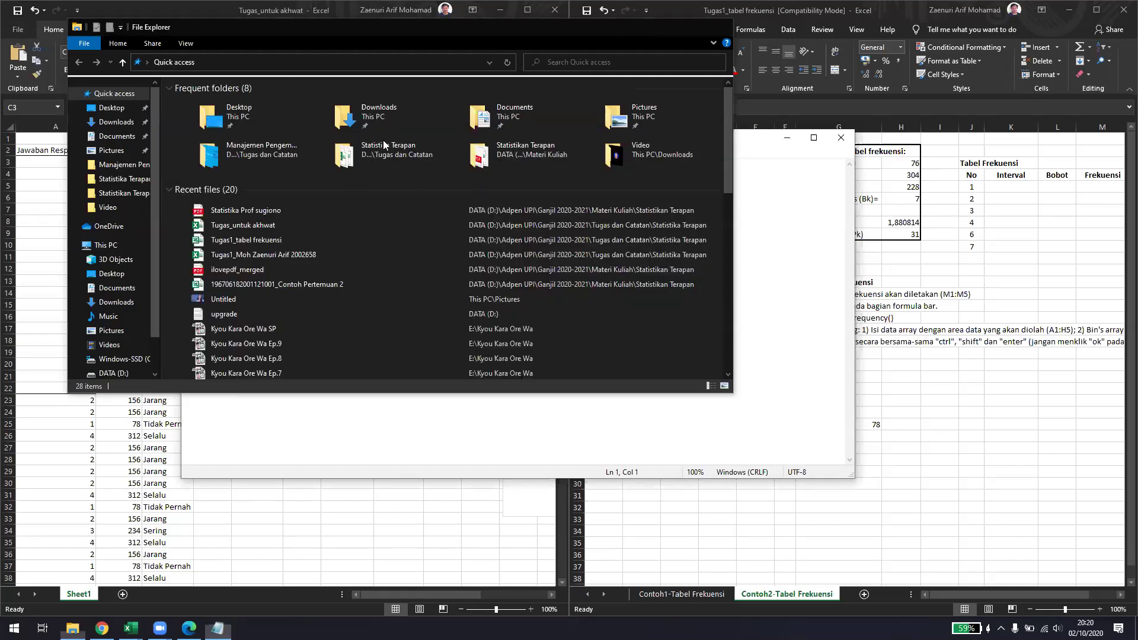
click(665, 27)
- Write the beginning of the category formula in Notepad as =IF($A$3:$A$0
text(=)
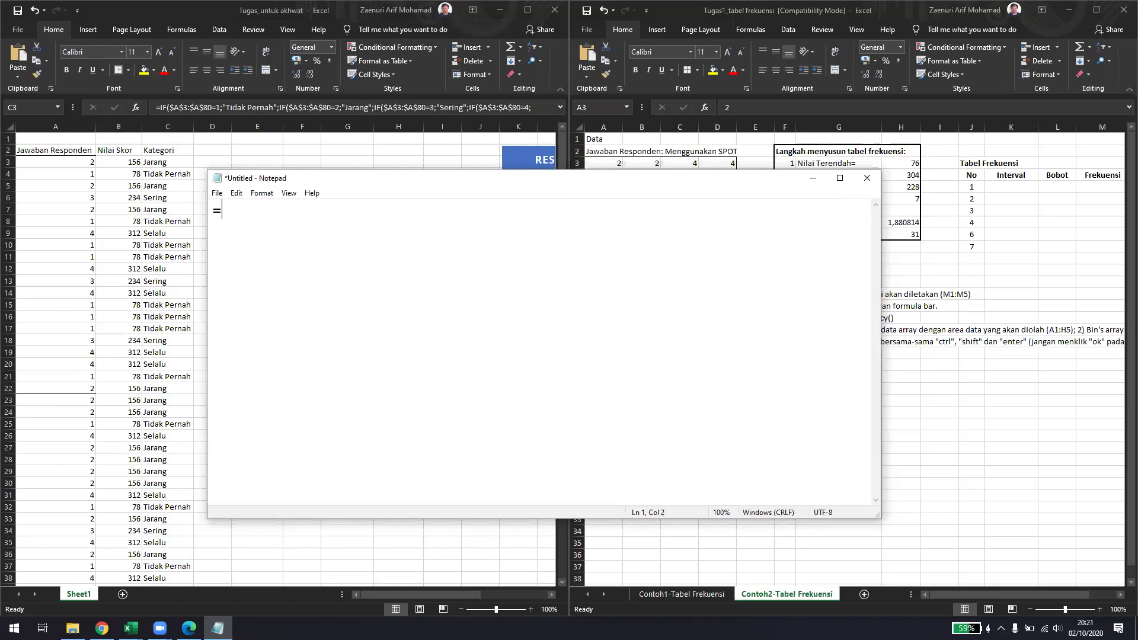
text(IF()
text($A$3)
text(:$A$*))
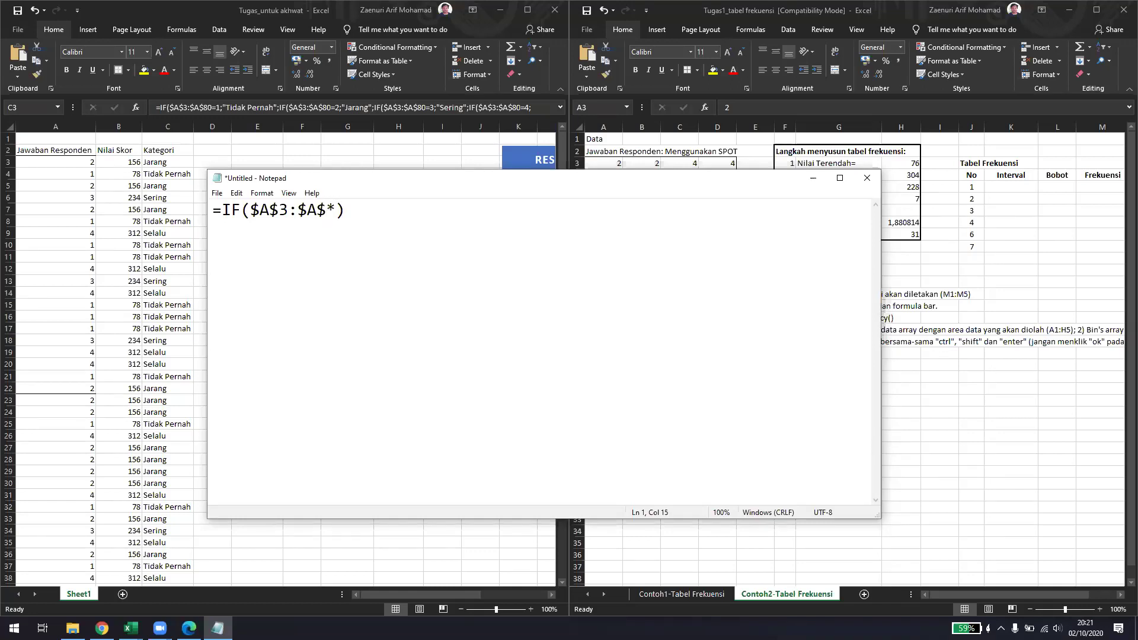
key(BackSpace)
key(BackSpace)
text(0)
- Examine the $A$3:$A$0 range reference in the Notepad formula against the Jawaban Responden data
drag(336, 210, 250, 206)
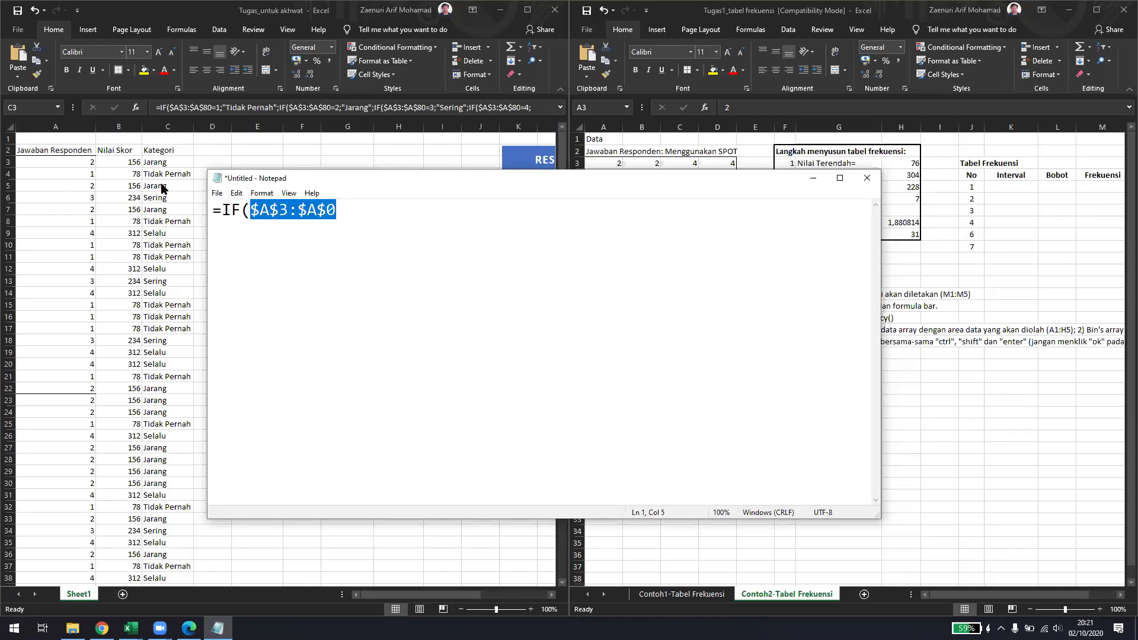
click(349, 208)
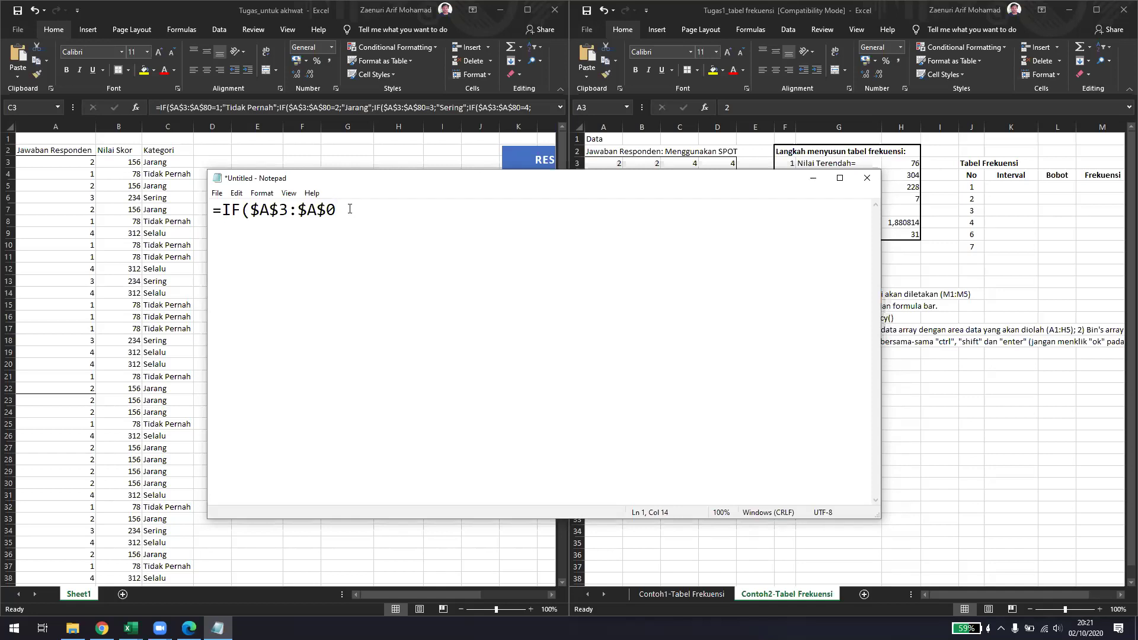
key(shift+Left)
key(shift+Left)
key(shift+Left)
key(shift+Left)
key(shift+Left)
key(shift+Left)
key(shift+Left)
key(shift+Left)
key(shift+Left)
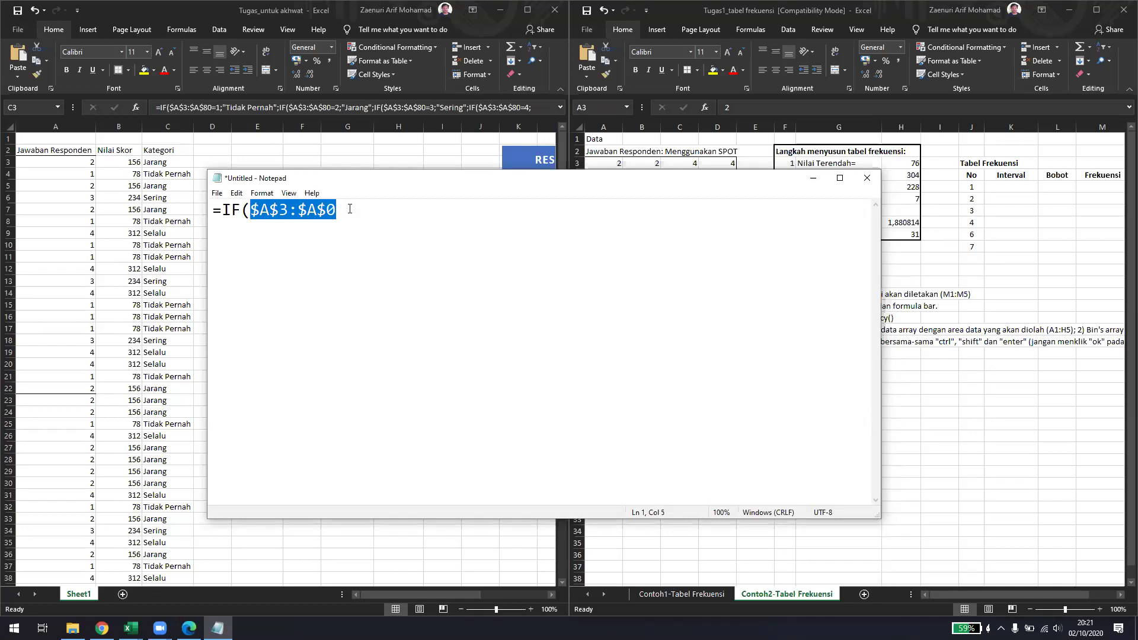
click(350, 208)
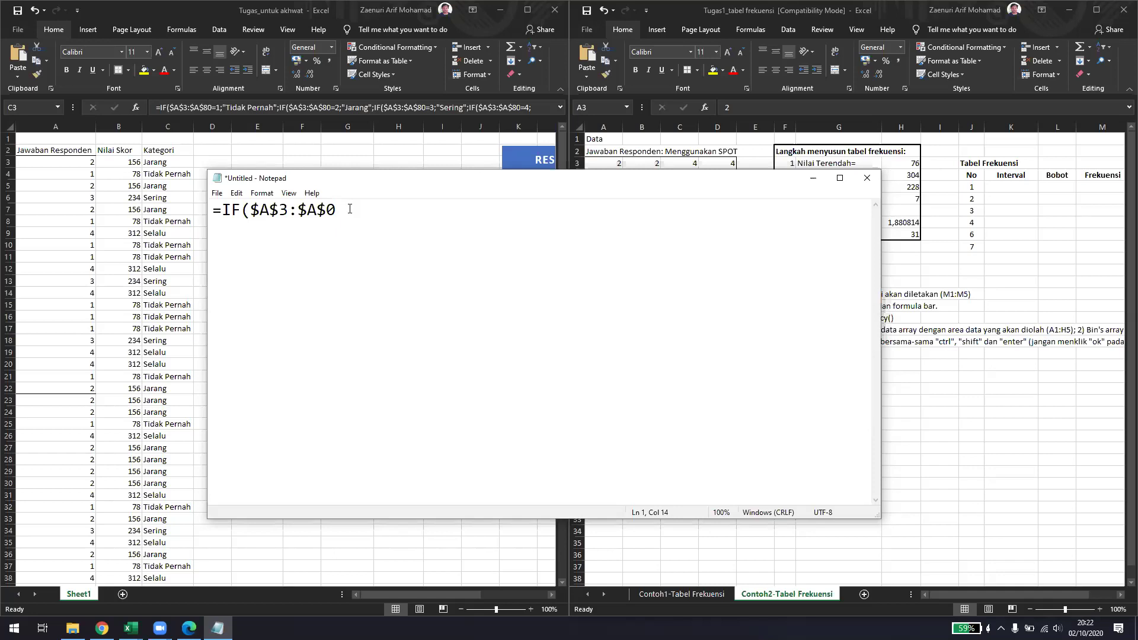
- Complete the first condition of the Notepad formula with =1;"Tidak Pernah"
text(=)
text(1;)
text(Tidak Pernah")
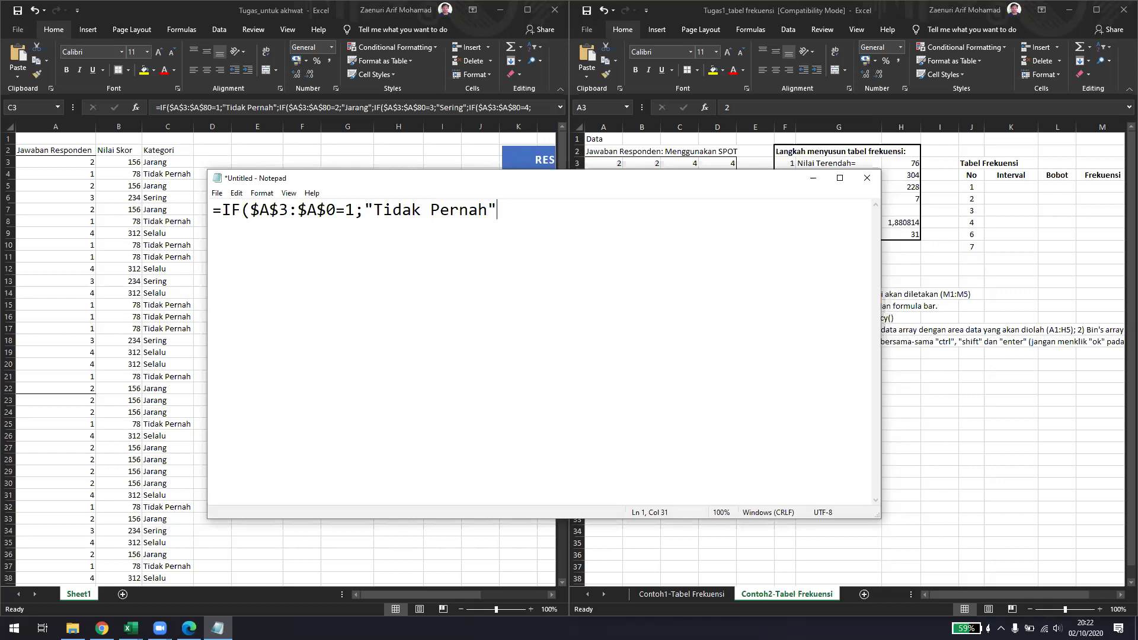
- Copy the condition $A$3:$A$0=1;"Tidak Pernah", add a semicolon after it, and paste three copies at the formula's end
key(Left)
key(shift+Left)
key(shift+Left)
key(shift+Left)
key(shift+Left)
key(shift+Left)
key(shift+Left)
key(shift+Left)
key(shift+Left)
key(shift+Left)
key(shift+Left)
key(shift+Left)
key(shift+Left)
key(shift+Left)
key(shift+Left)
key(shift+Left)
key(shift+Left)
key(shift+Left)
key(shift+Left)
key(shift+Left)
key(shift+Left)
key(ctrl+c)
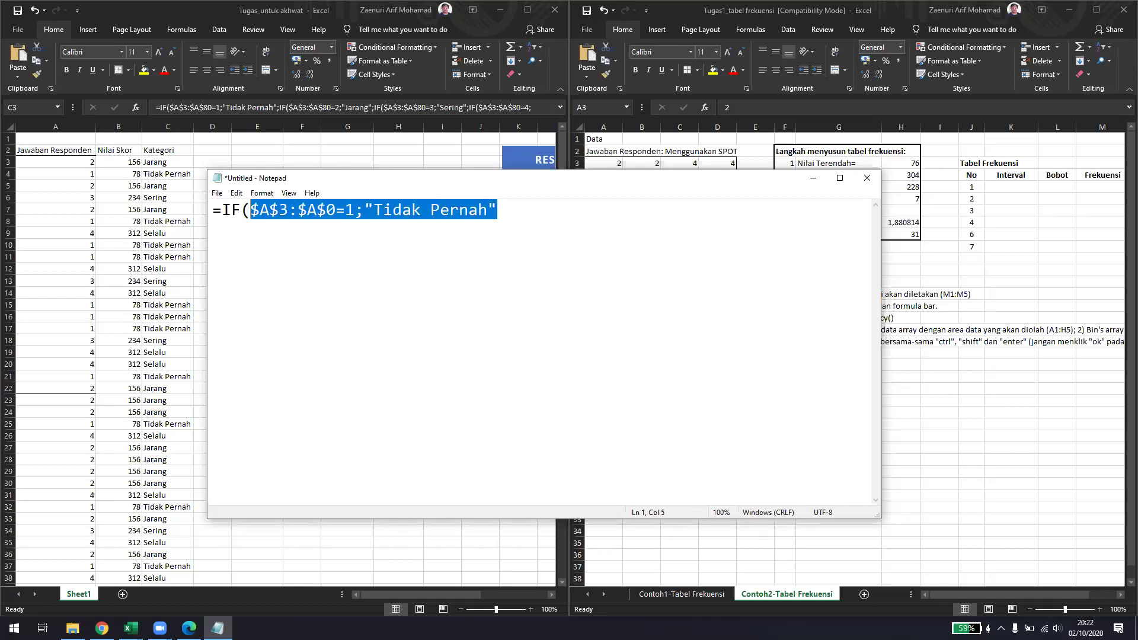
key(Right)
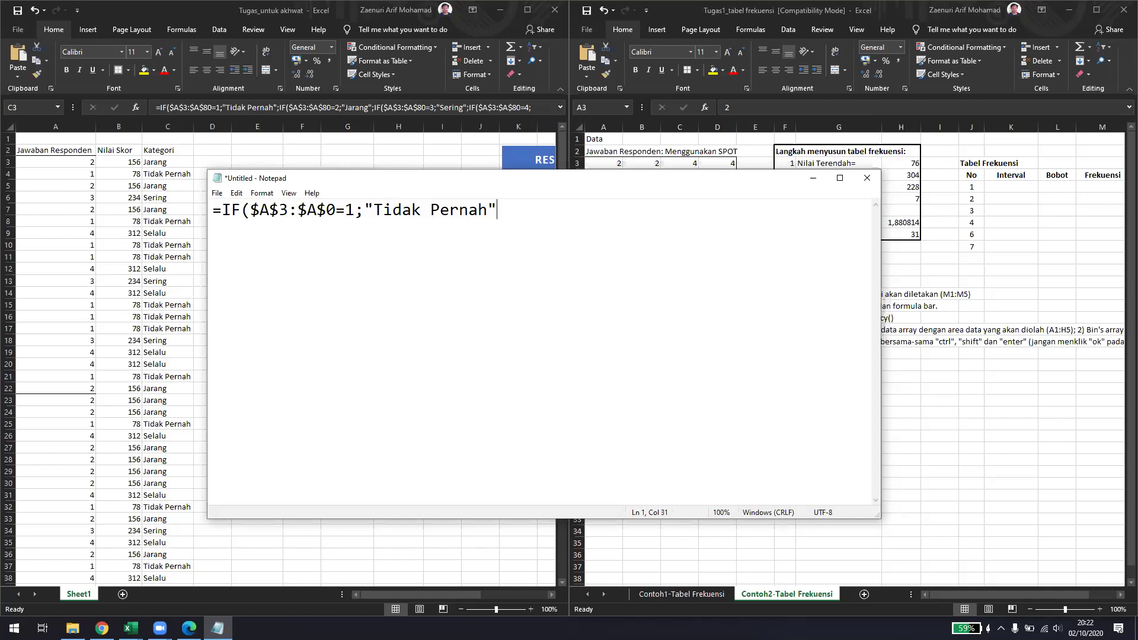
text(;)
key(ctrl+v)
key(ctrl+v)
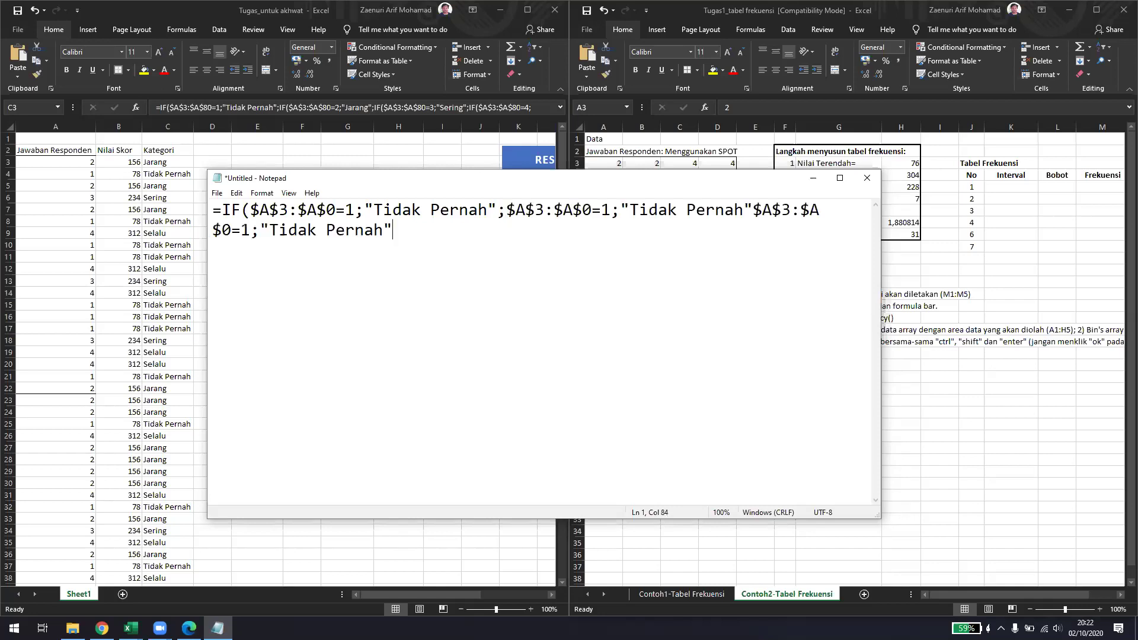
key(ctrl+v)
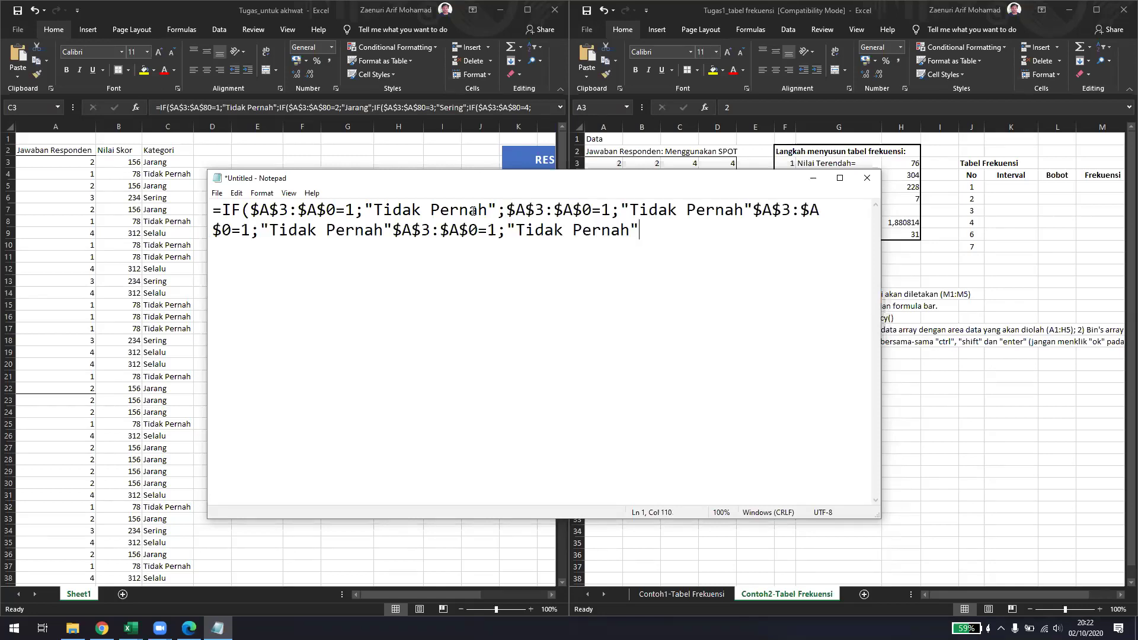
- Change the second condition of the Notepad formula to value 2 with the label Jarang
click(511, 211)
drag(508, 211, 593, 211)
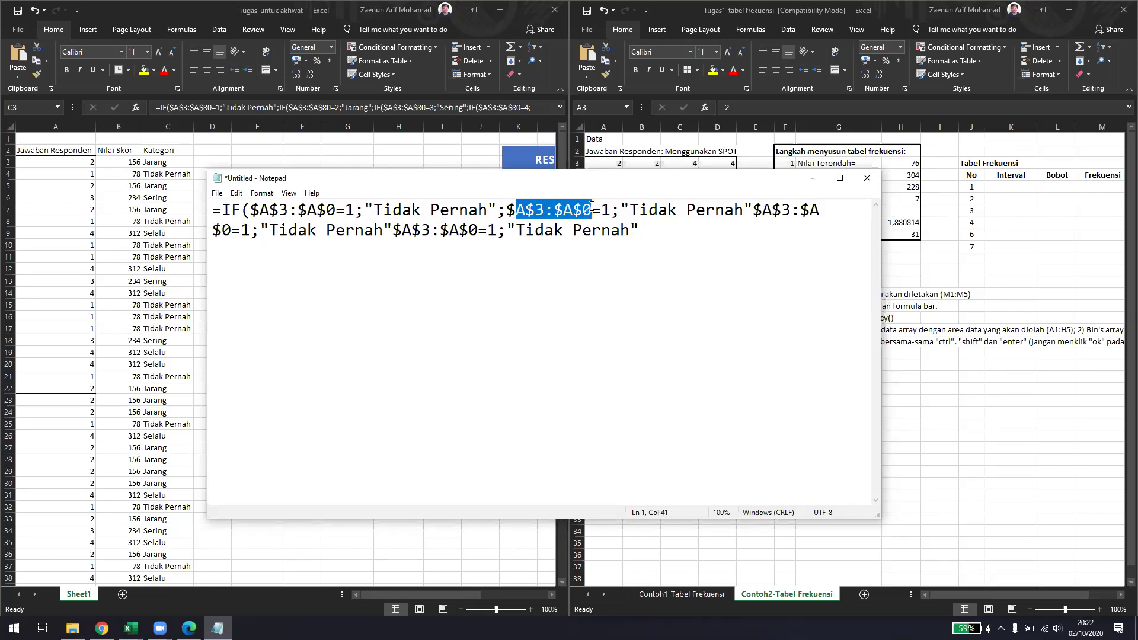
click(605, 211)
double_click(606, 211)
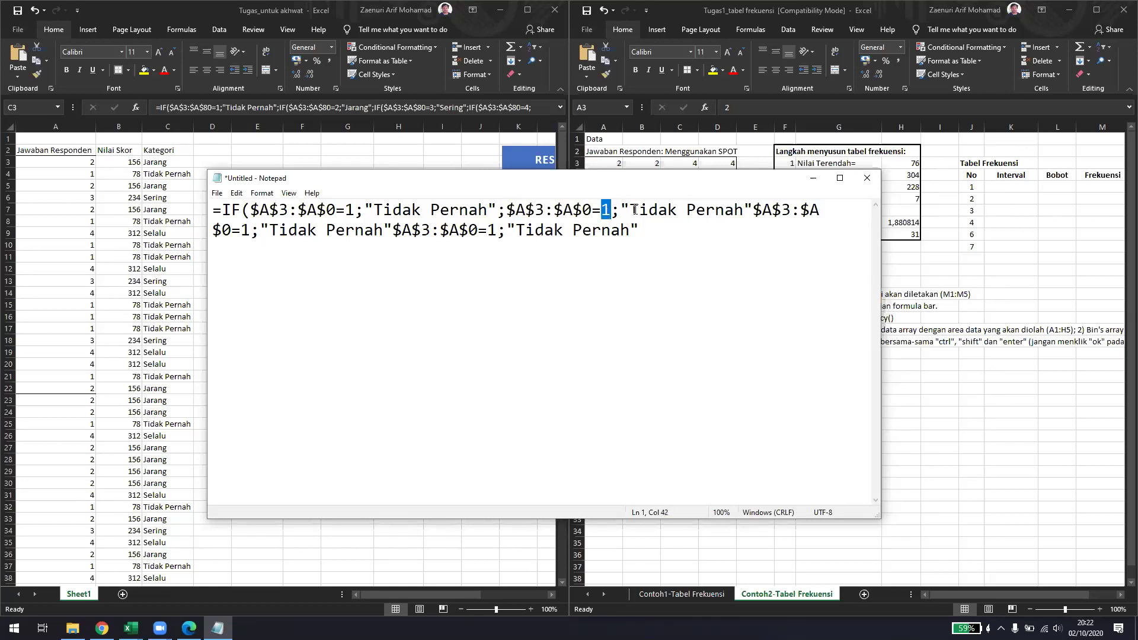
click(633, 210)
drag(633, 210, 745, 216)
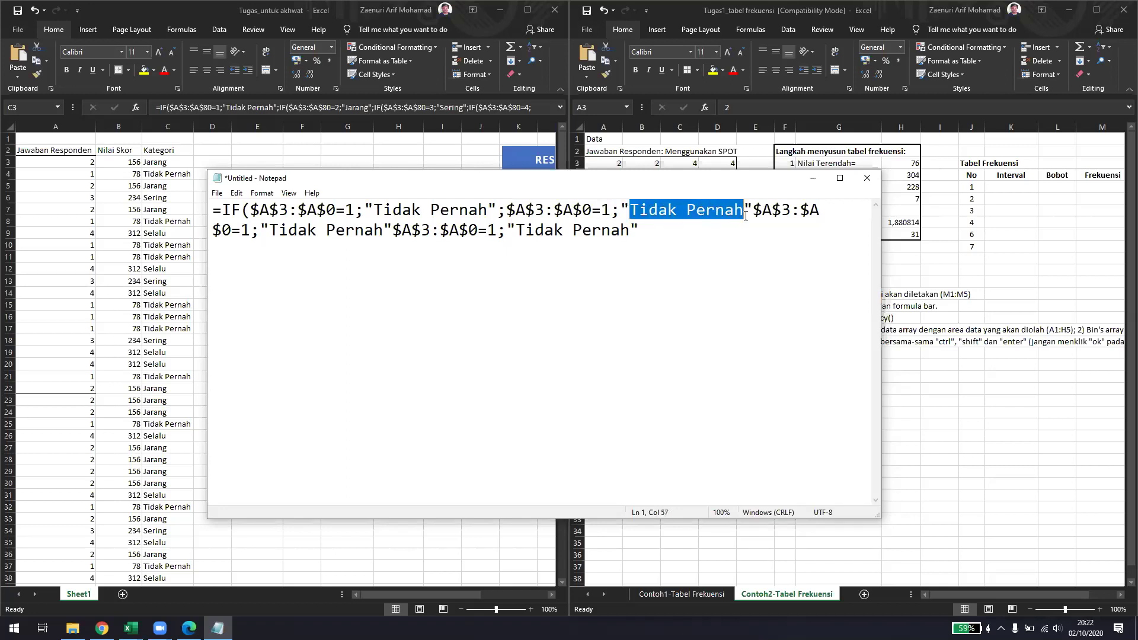
double_click(606, 211)
text(2)
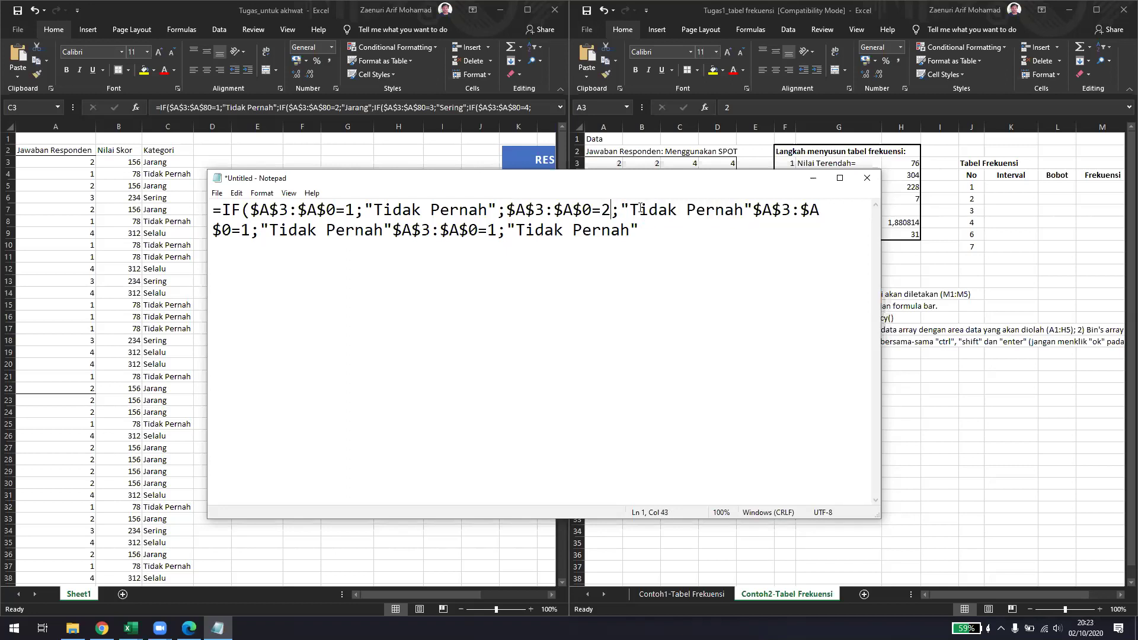
drag(632, 210, 742, 211)
text(Jarang)
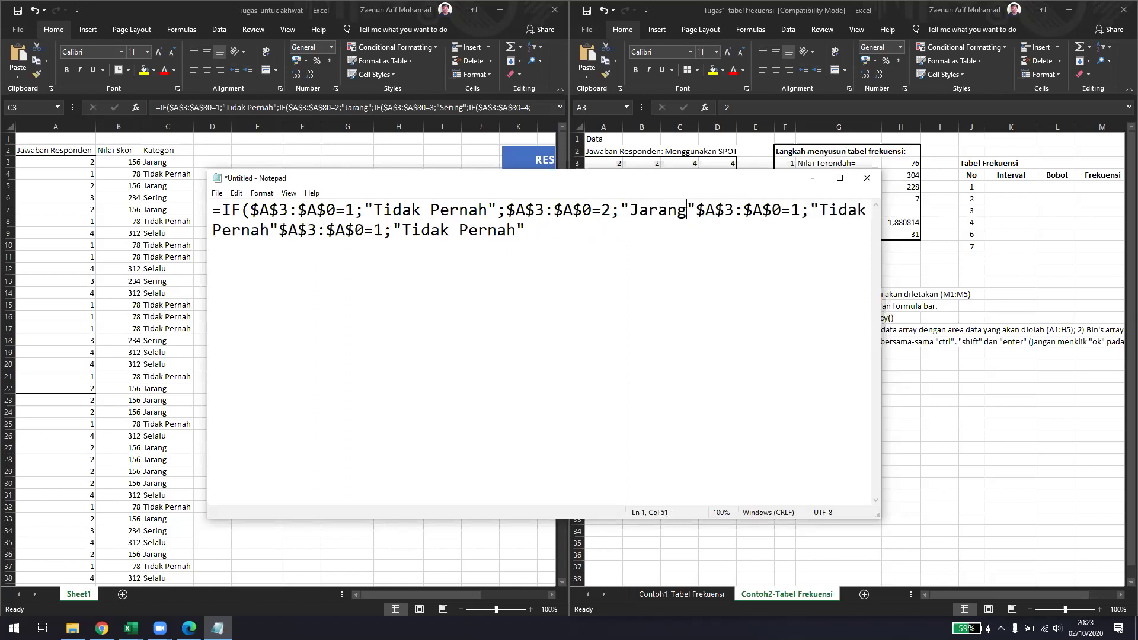
- Change the third condition of the formula to value 3 with the label Sering
double_click(801, 211)
text(3)
drag(819, 211, 269, 231)
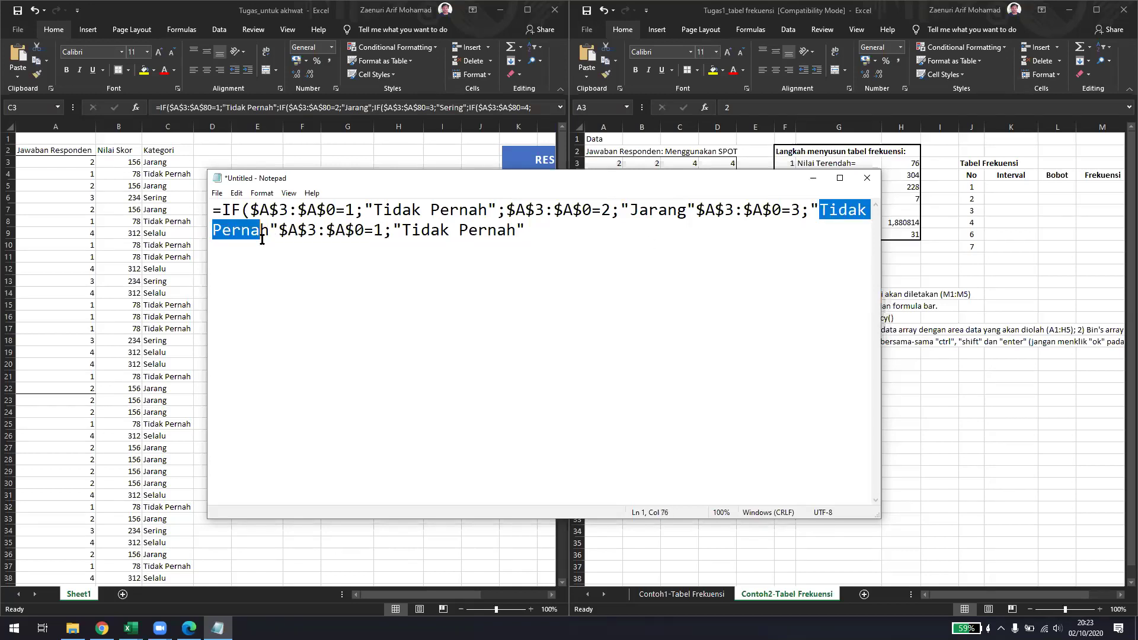
text(Sering)
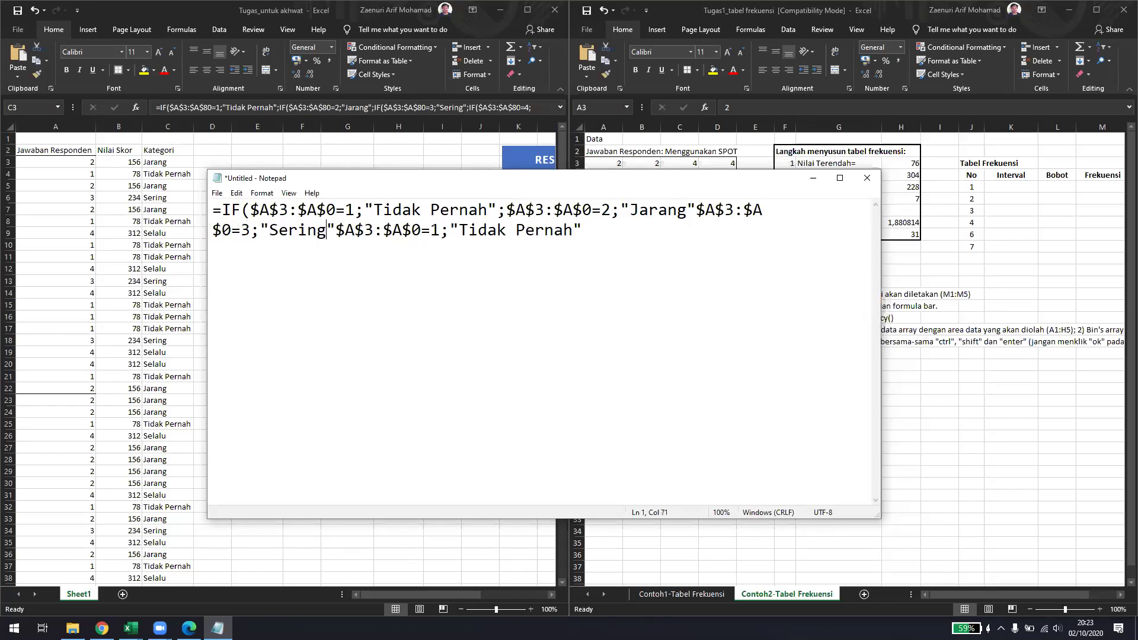
- Change the fourth condition to value 4 with the label Selalu, and close the formula with four parentheses
double_click(436, 230)
text(4)
drag(460, 231, 573, 231)
text(Selalu)
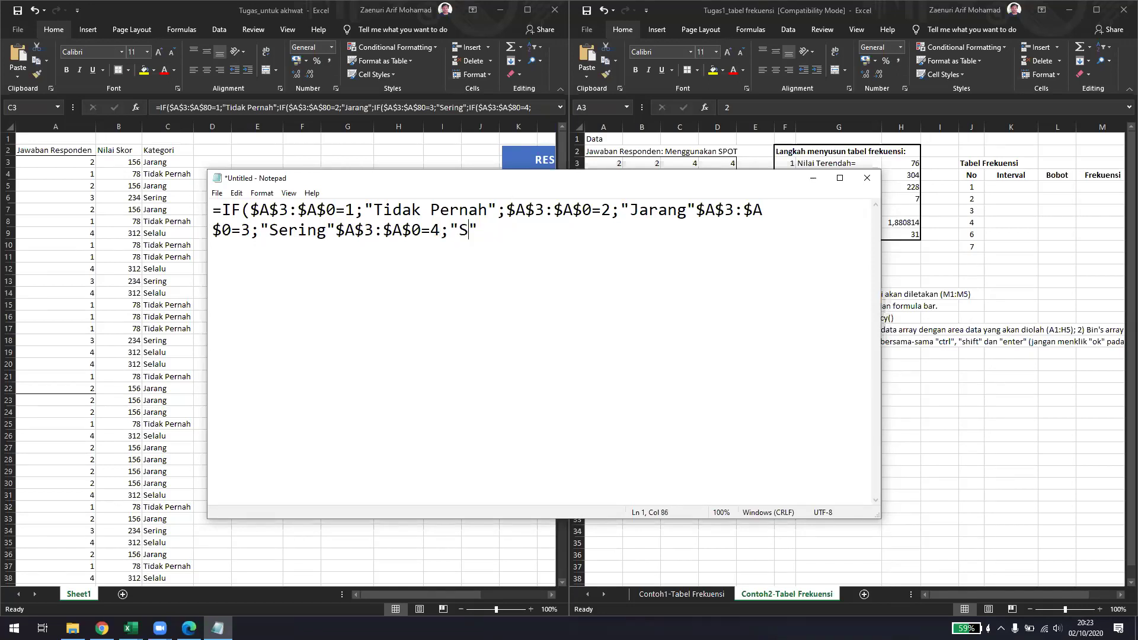
key(Right)
text()))))
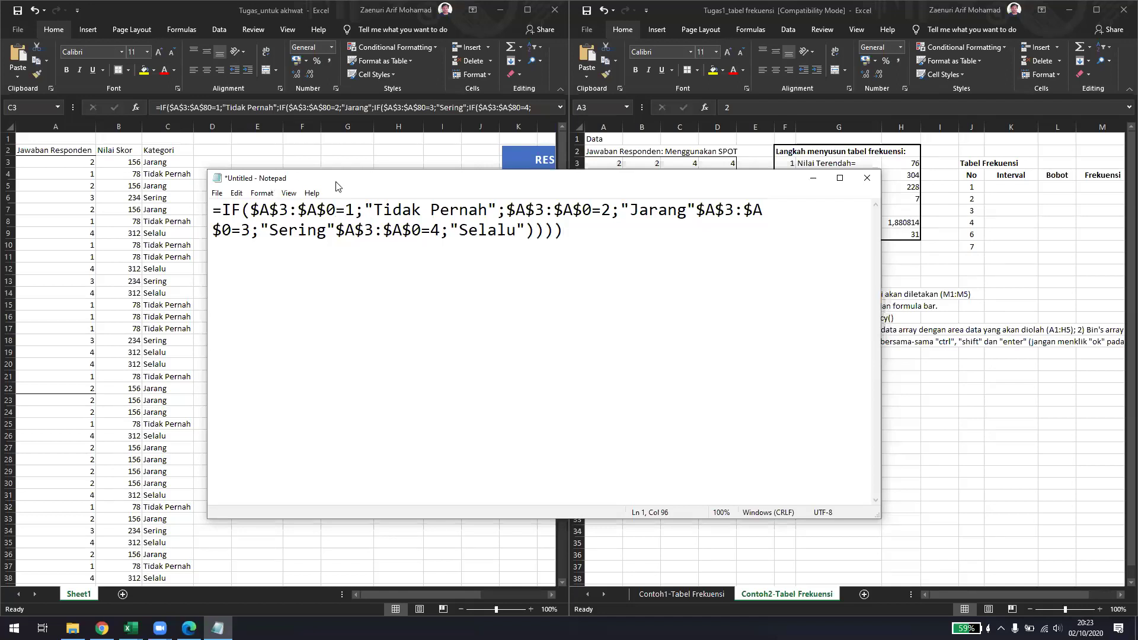
- Move Notepad aside and review the IF formulas down the Kategori column in Tugas_untuk akhwat, from C3 to C20
drag(335, 186, 496, 190)
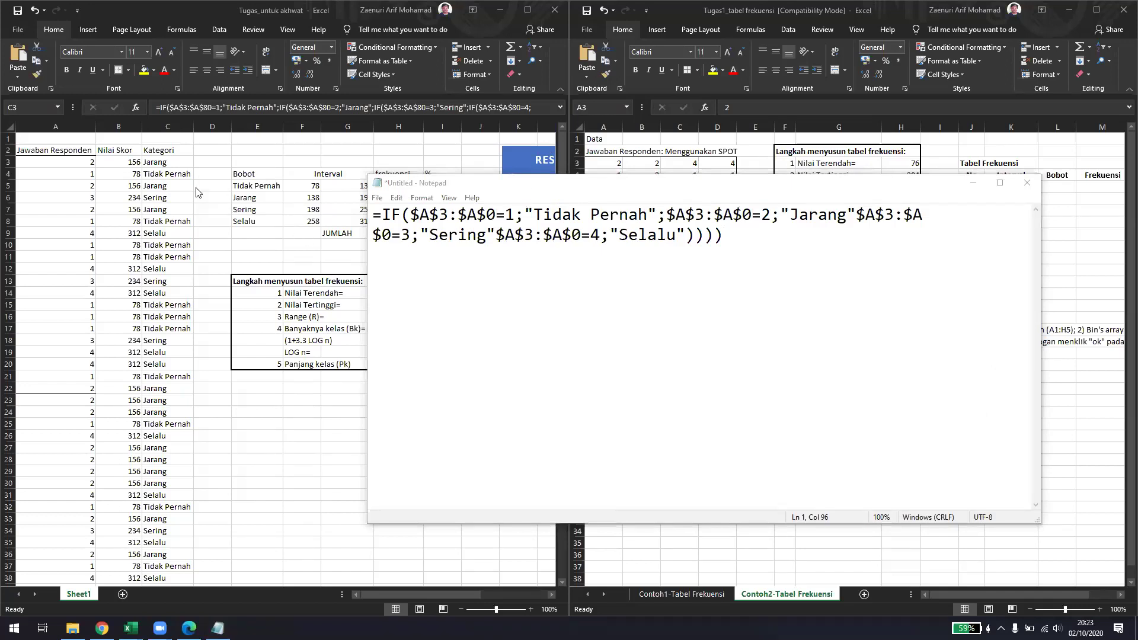
click(163, 161)
click(163, 180)
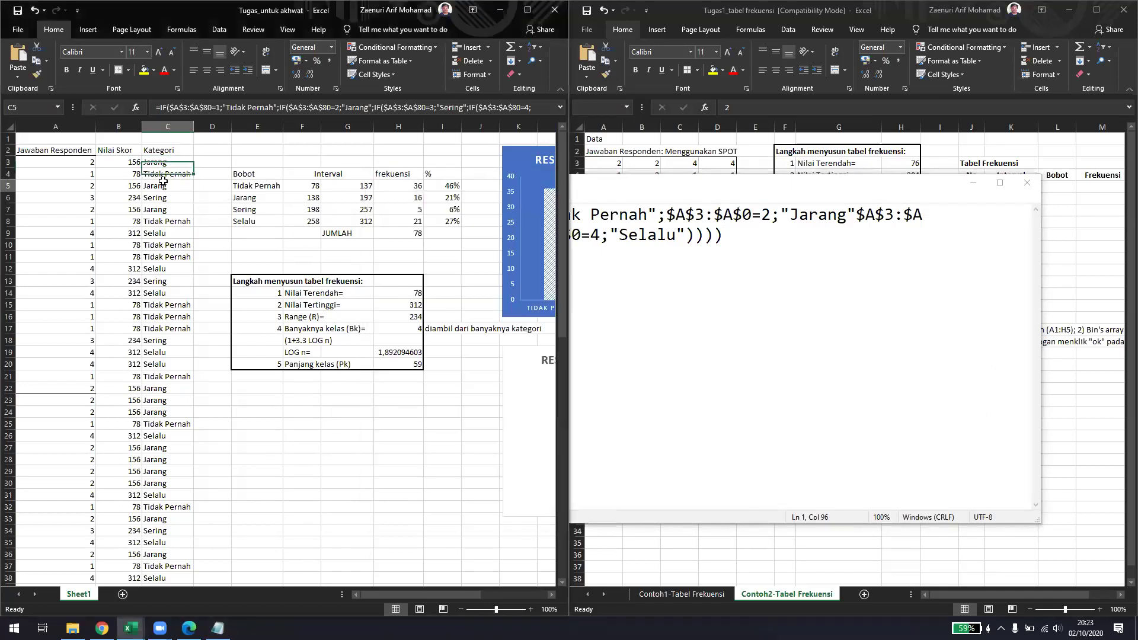
click(174, 166)
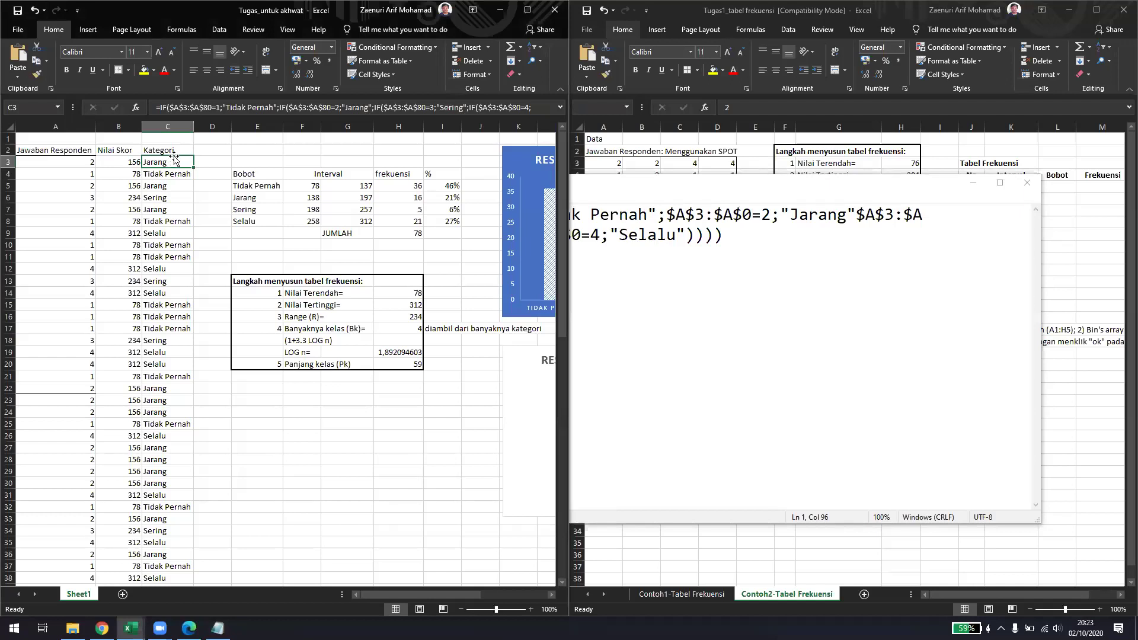
drag(173, 166, 170, 341)
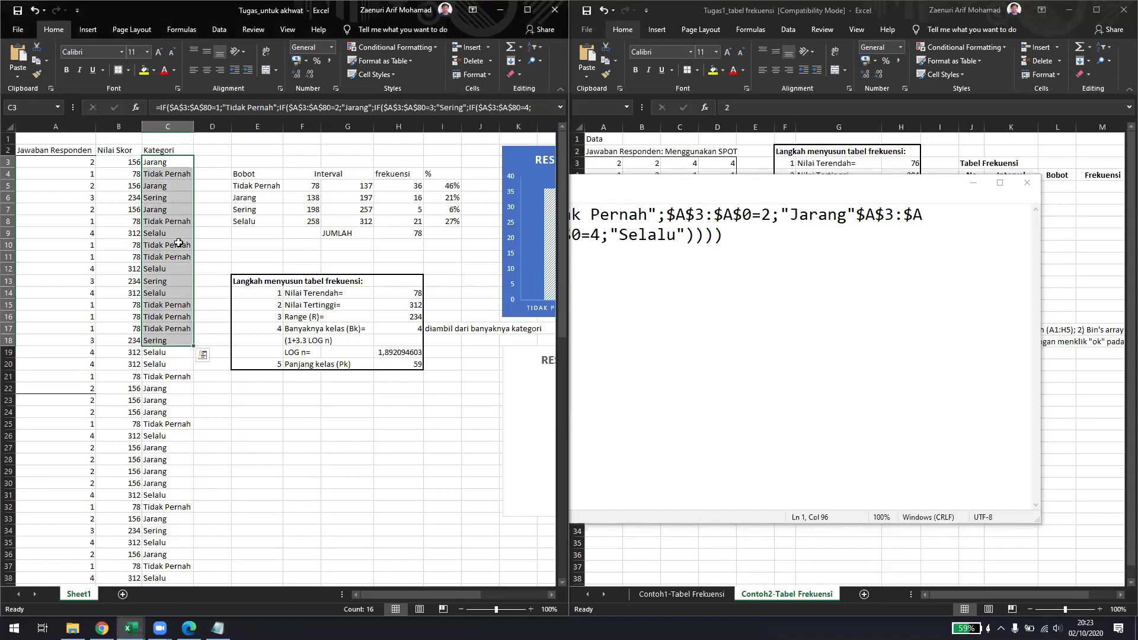
click(180, 363)
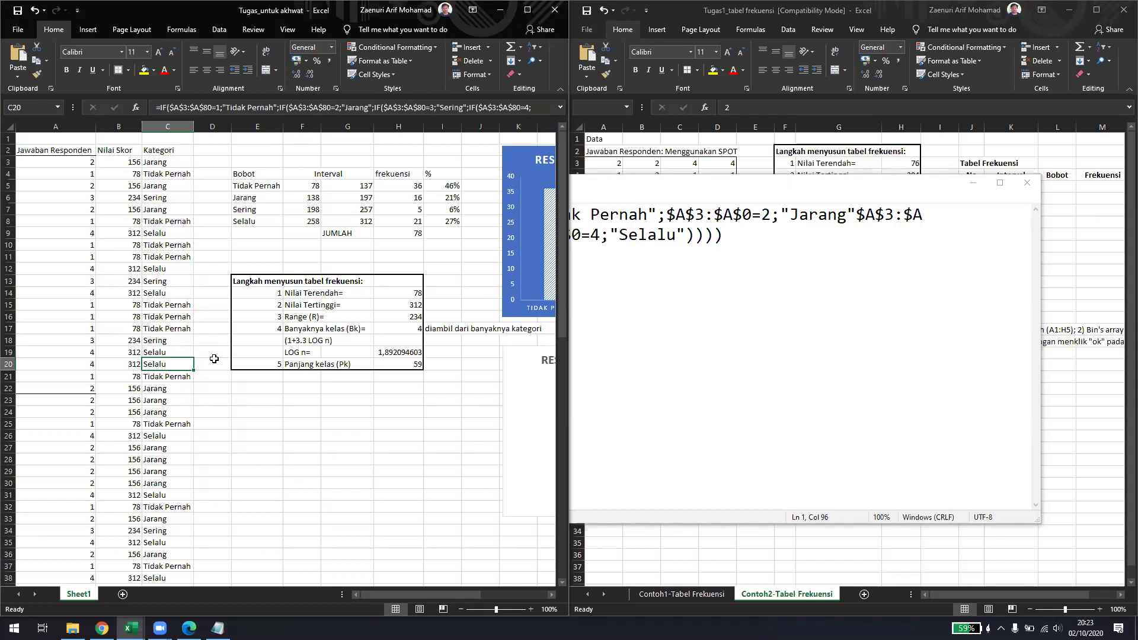
click(167, 353)
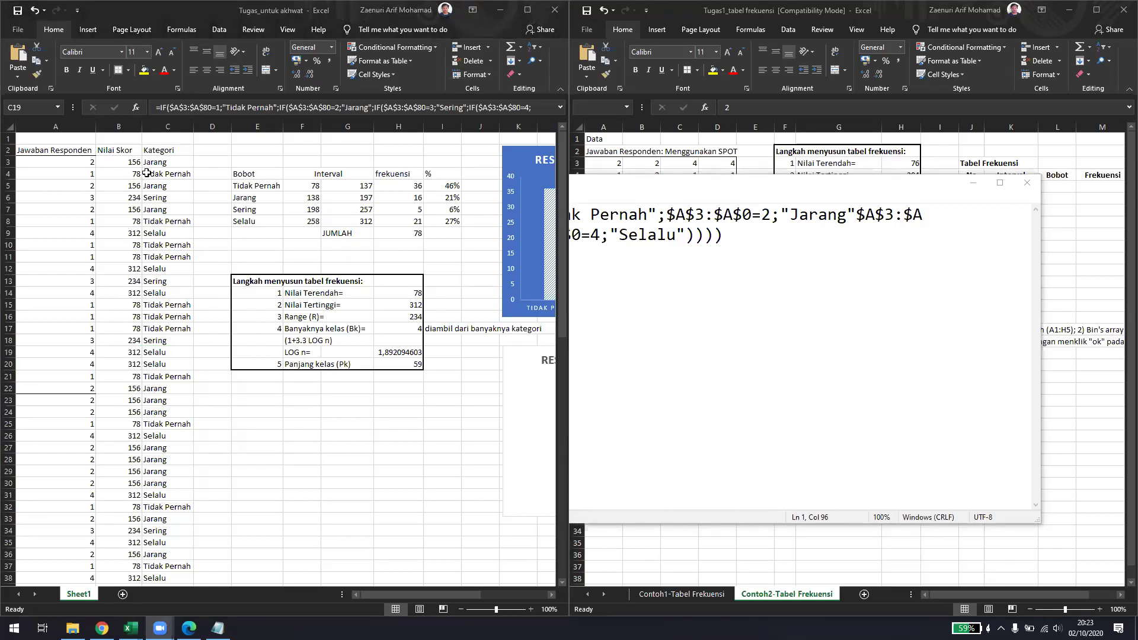
key(ctrl+shift+Up)
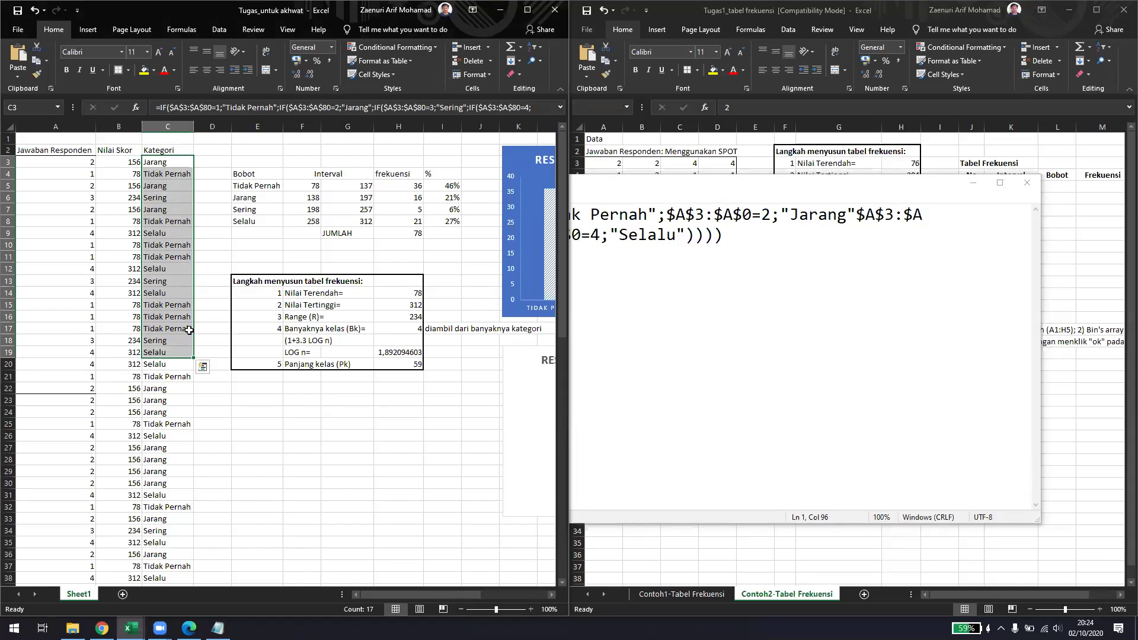
- Compare the SPOT response columns A to C in Tugas1_tabel frekuensi with the single Jawaban Responden column in Tugas_untuk akhwat
key(alt+Tab)
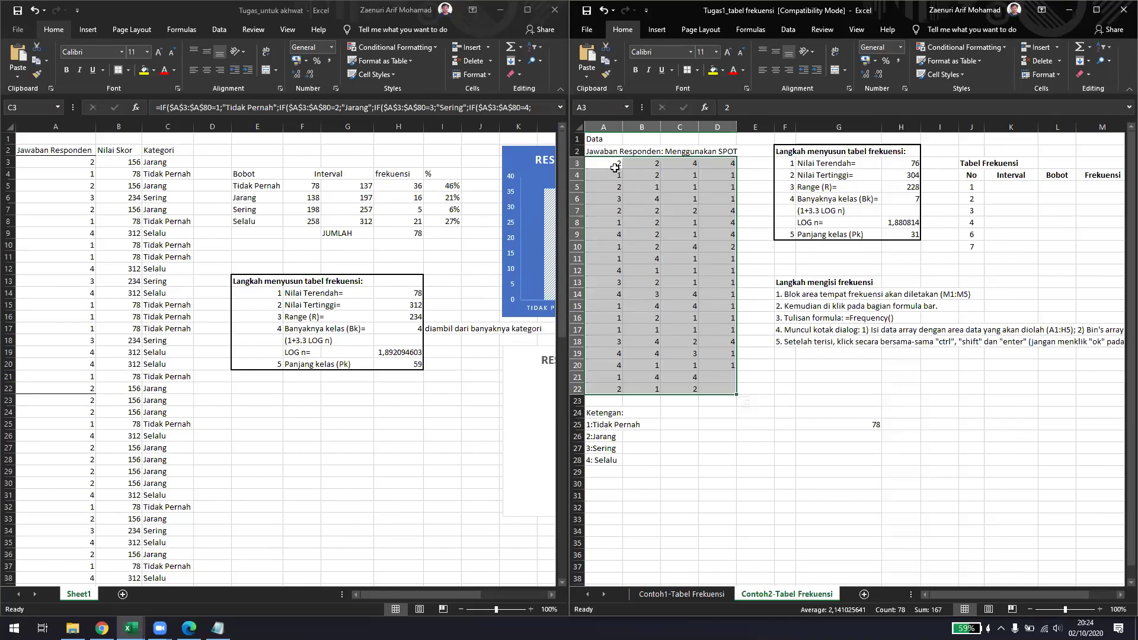
drag(614, 168, 619, 391)
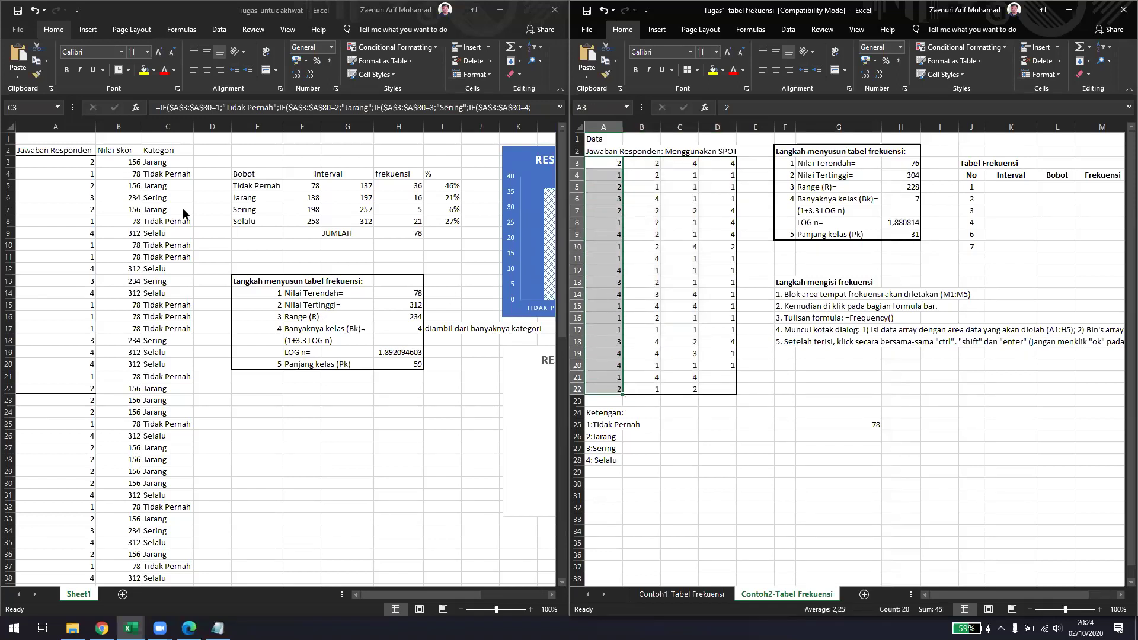
drag(650, 163, 652, 391)
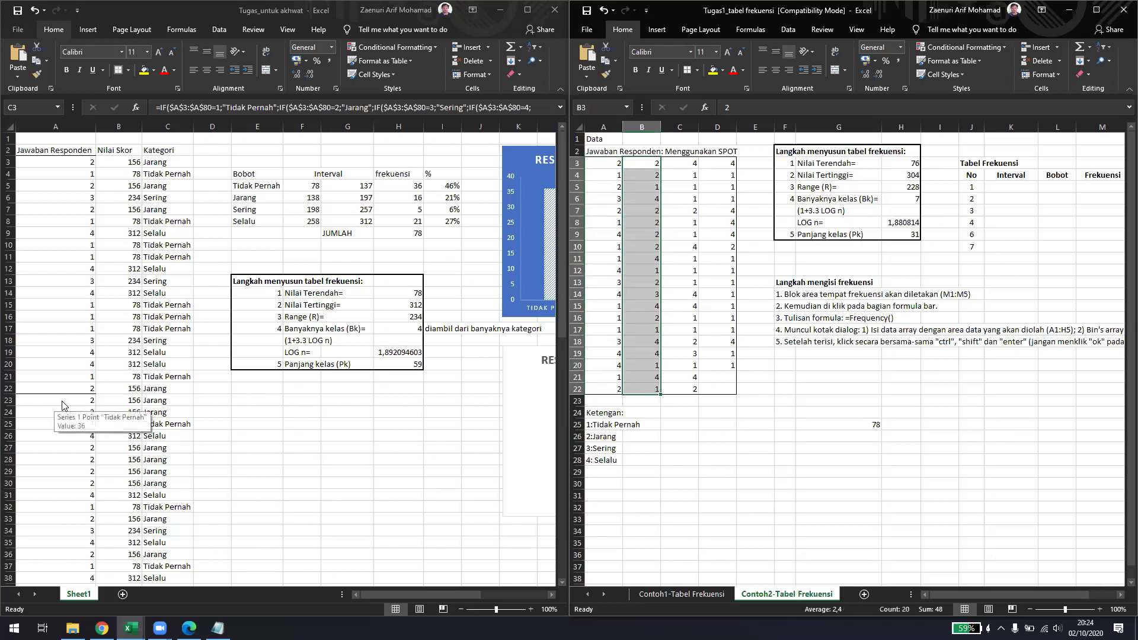
click(52, 402)
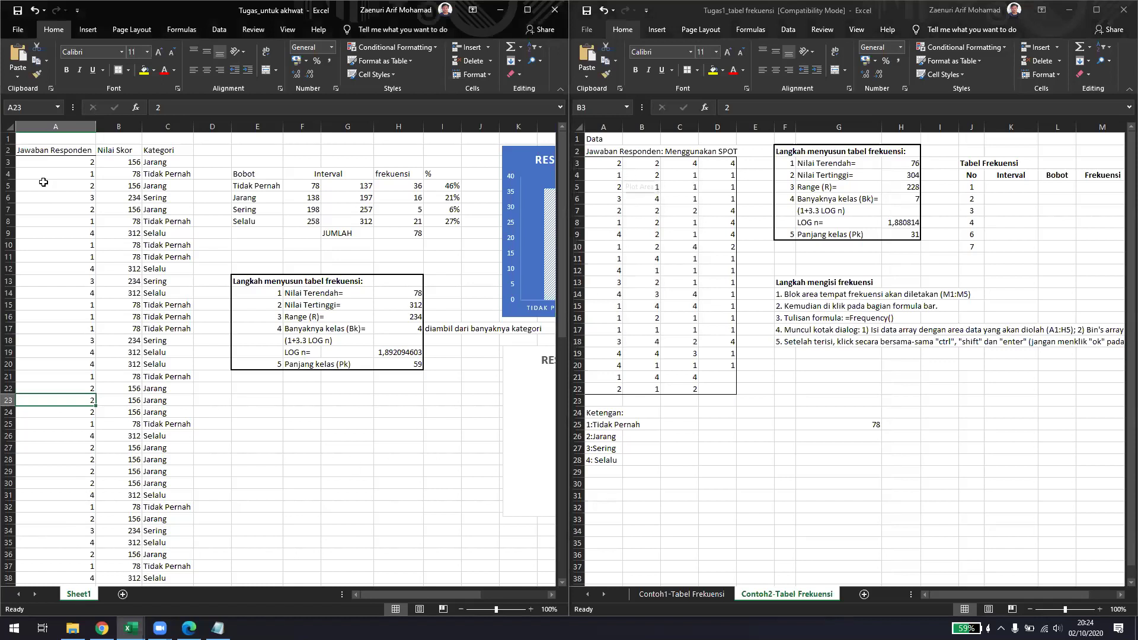
drag(70, 161, 77, 562)
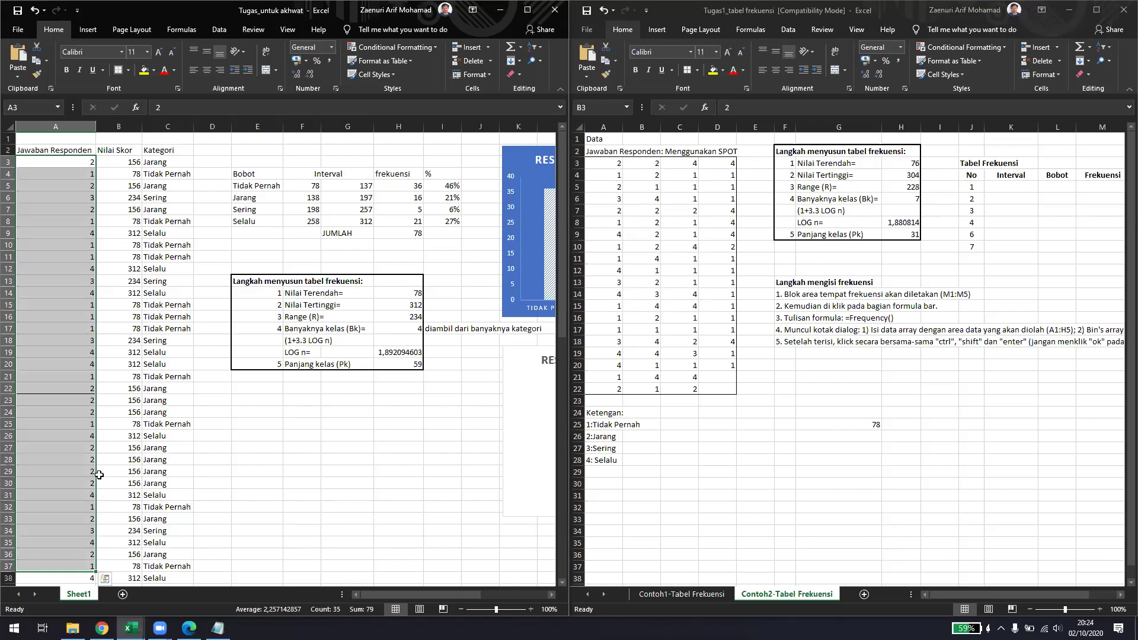
click(649, 167)
key(ctrl+shift+Down)
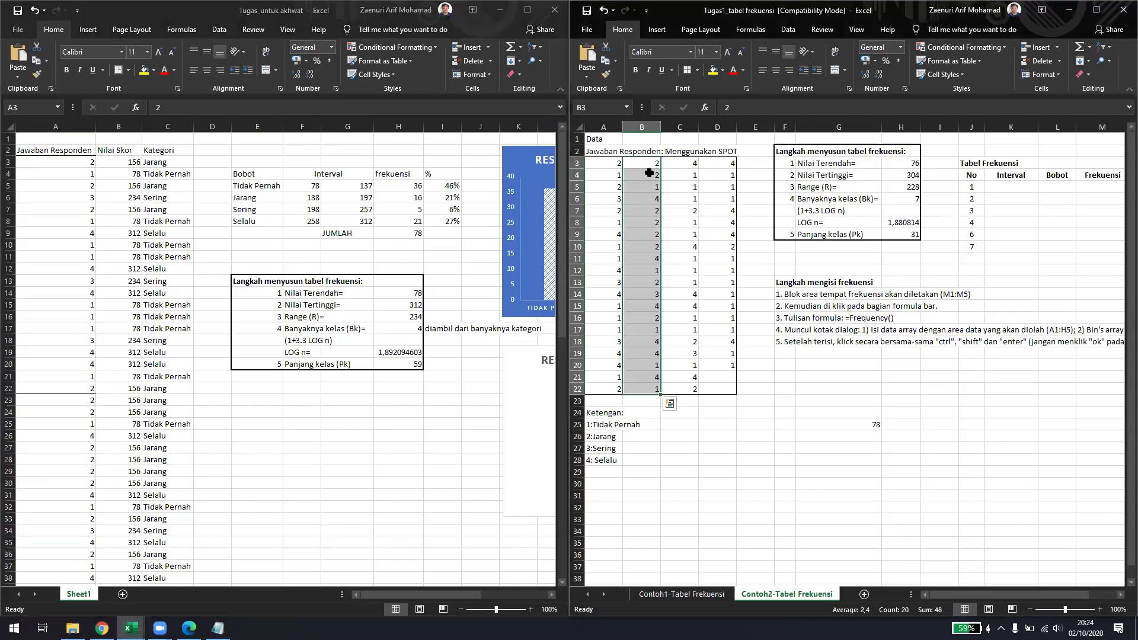
click(668, 163)
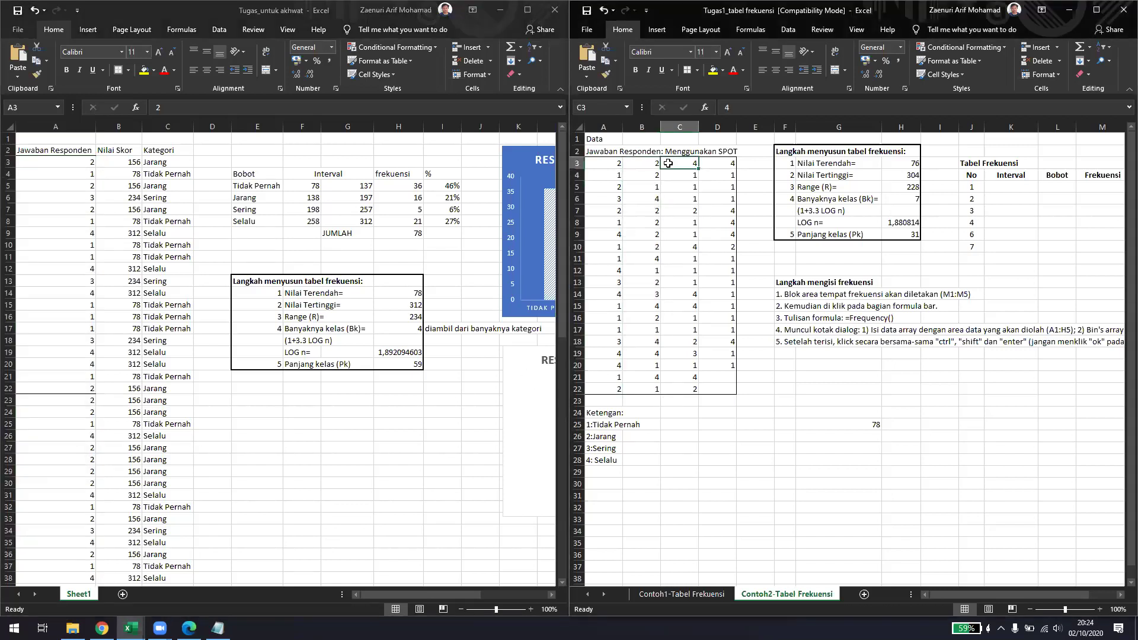
click(616, 166)
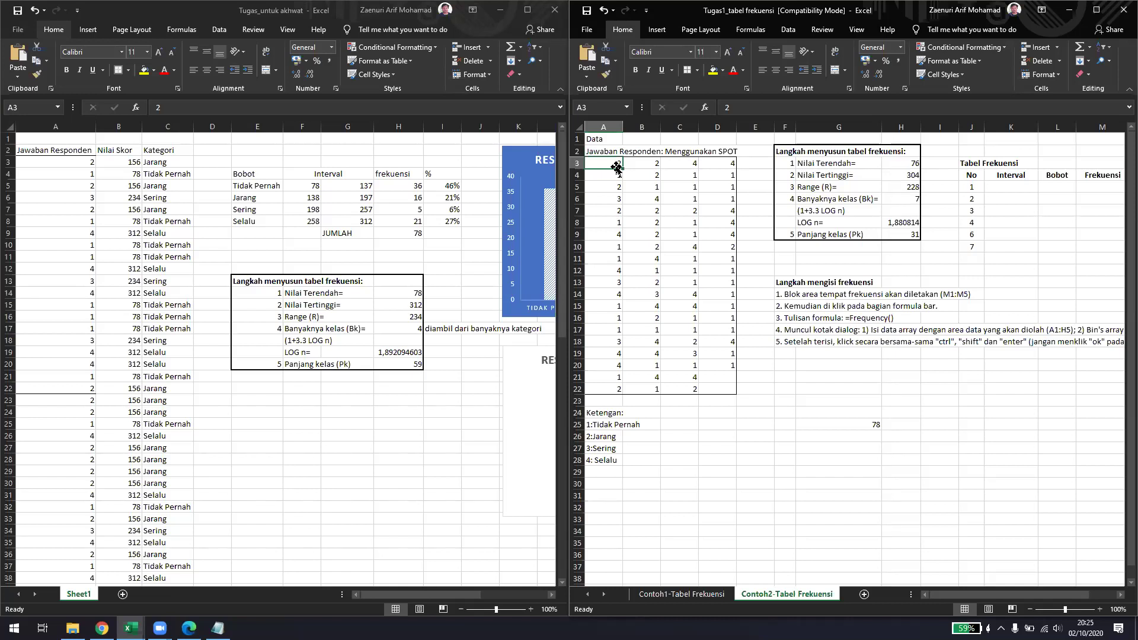
- Review the Jawaban Responden, Nilai Skor and Kategori columns in Tugas_untuk akhwat, including the formulas in B3 and C3
click(123, 166)
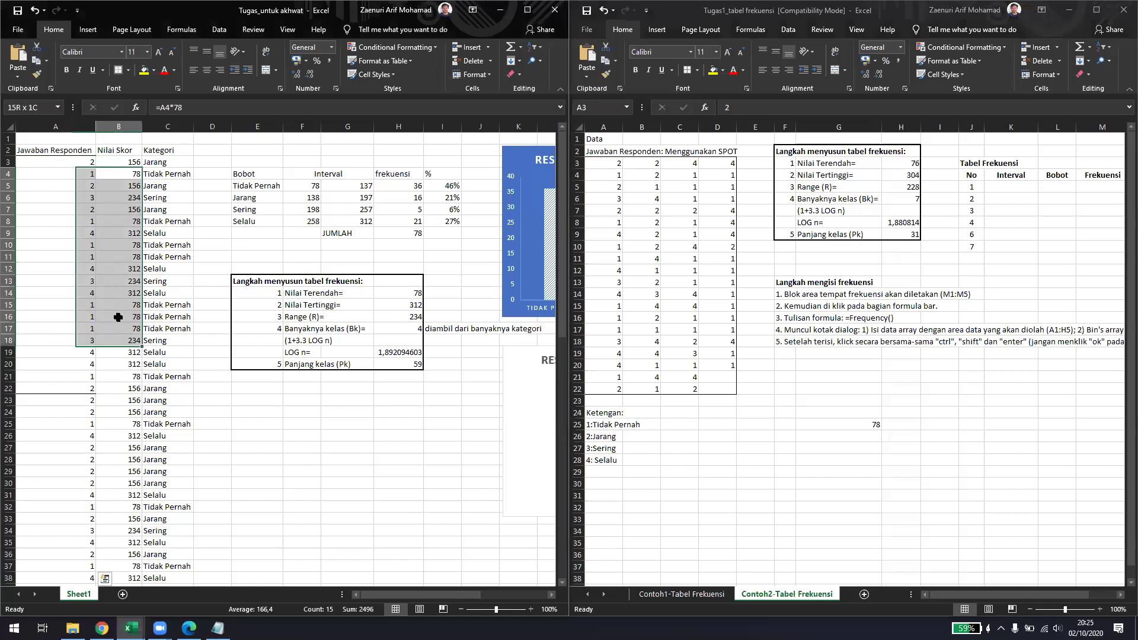
click(75, 188)
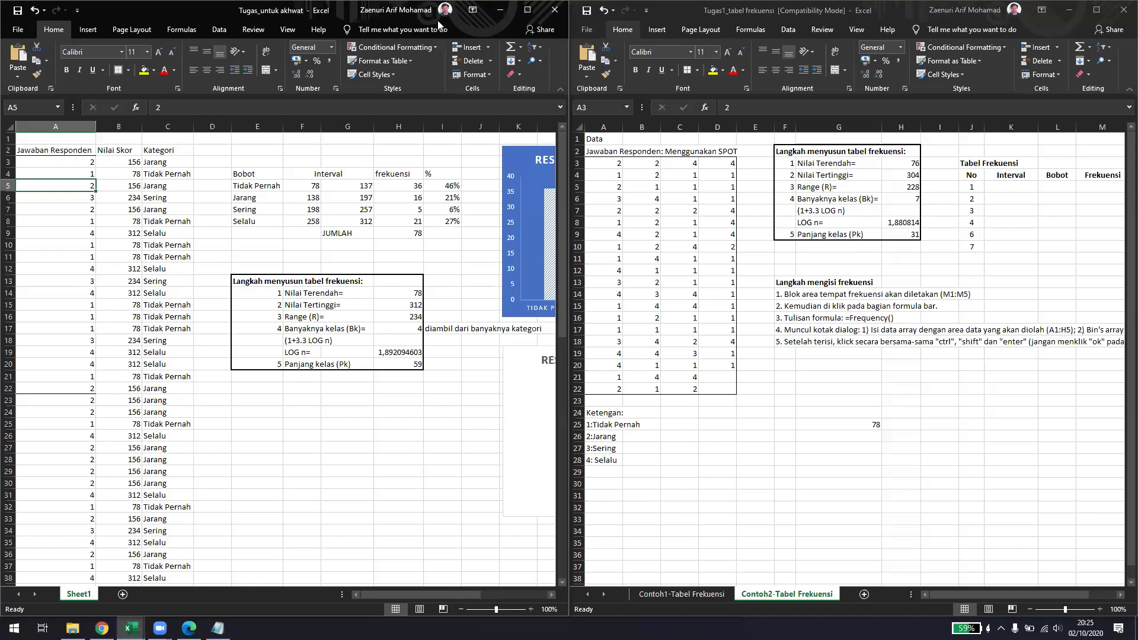
key(Up)
key(Up)
key(Up)
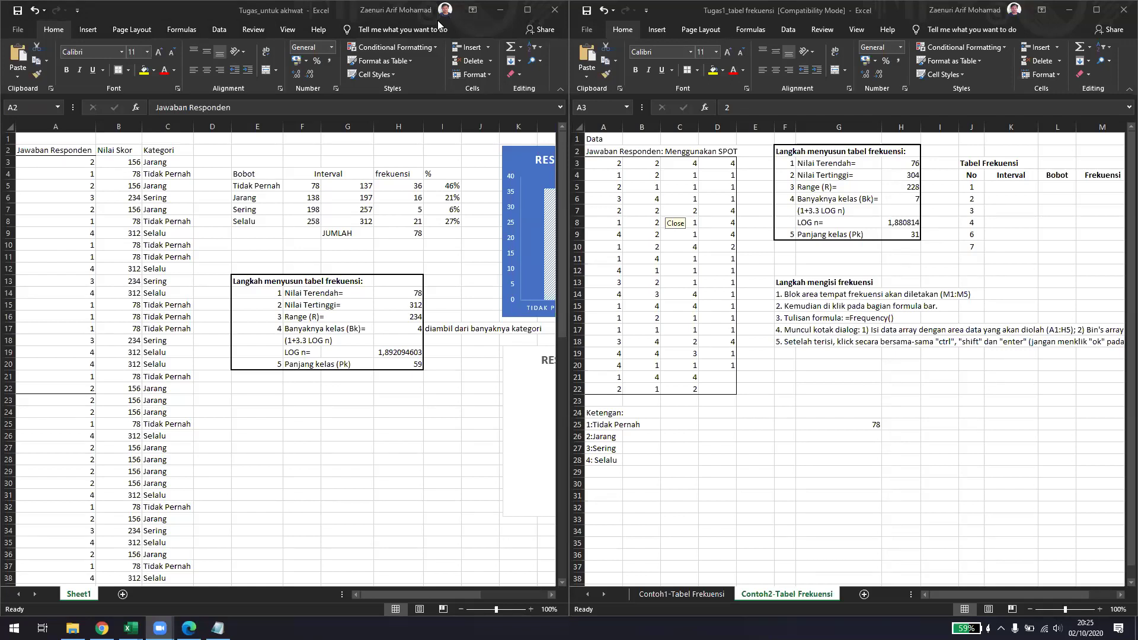
click(202, 158)
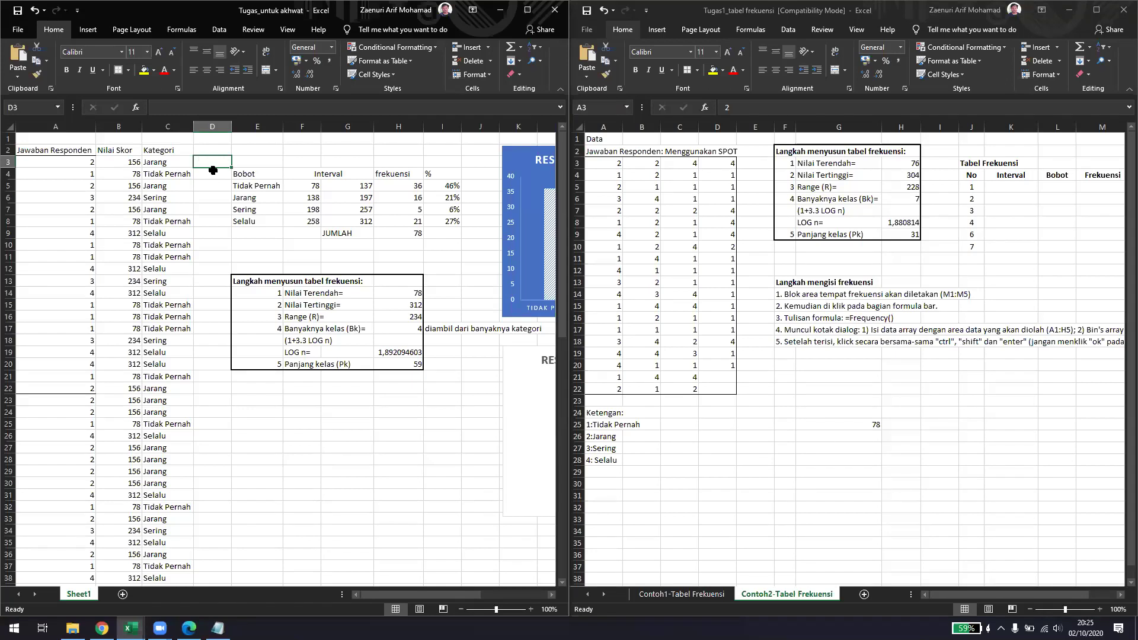
click(118, 158)
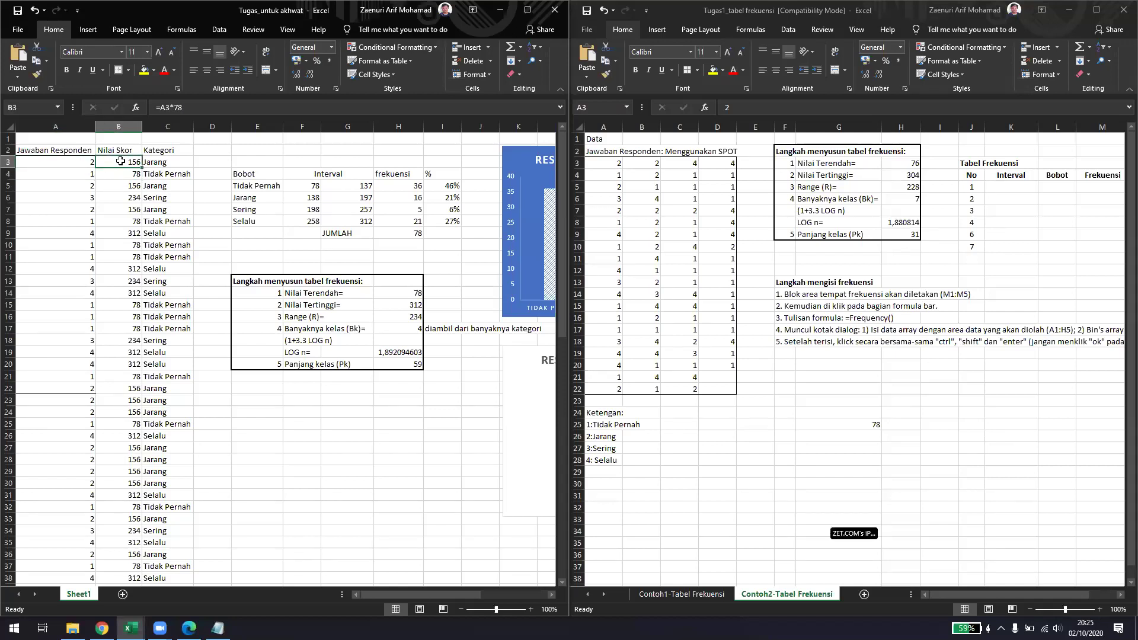
drag(120, 161, 118, 224)
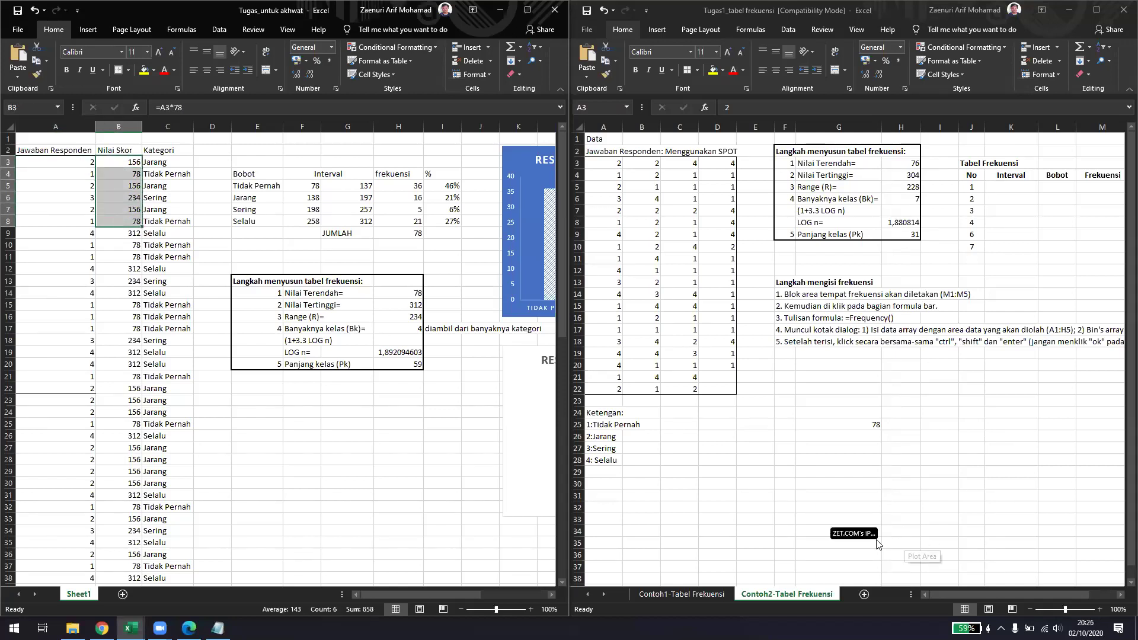
click(127, 172)
click(169, 161)
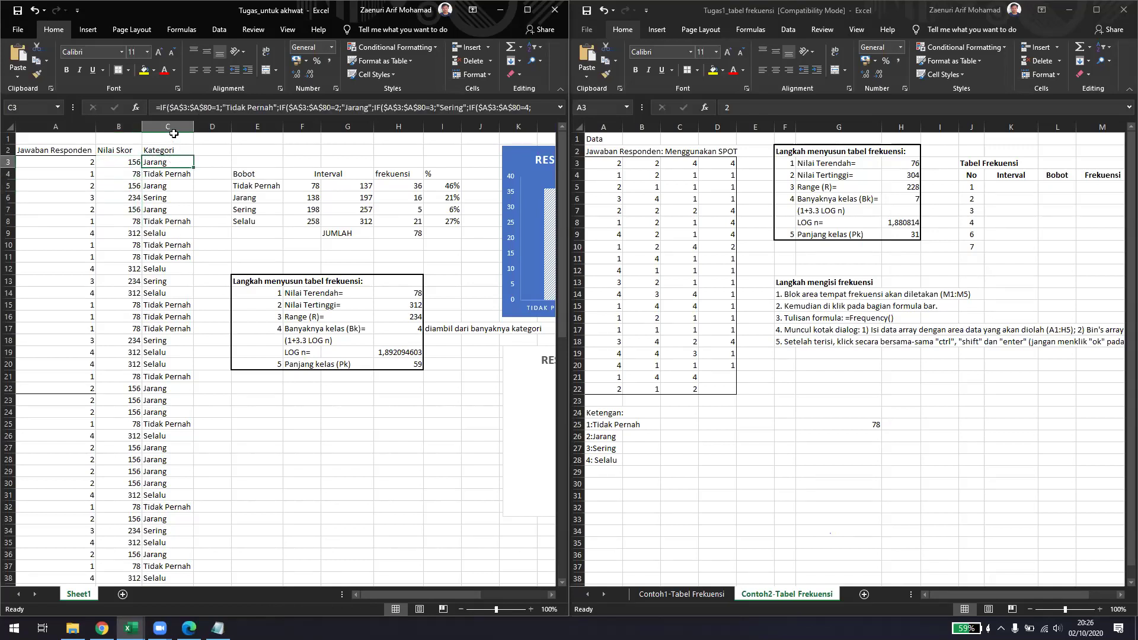
- Bring up the Notepad draft, highlight the whole nested IF formula for review, and minimize Notepad
click(217, 627)
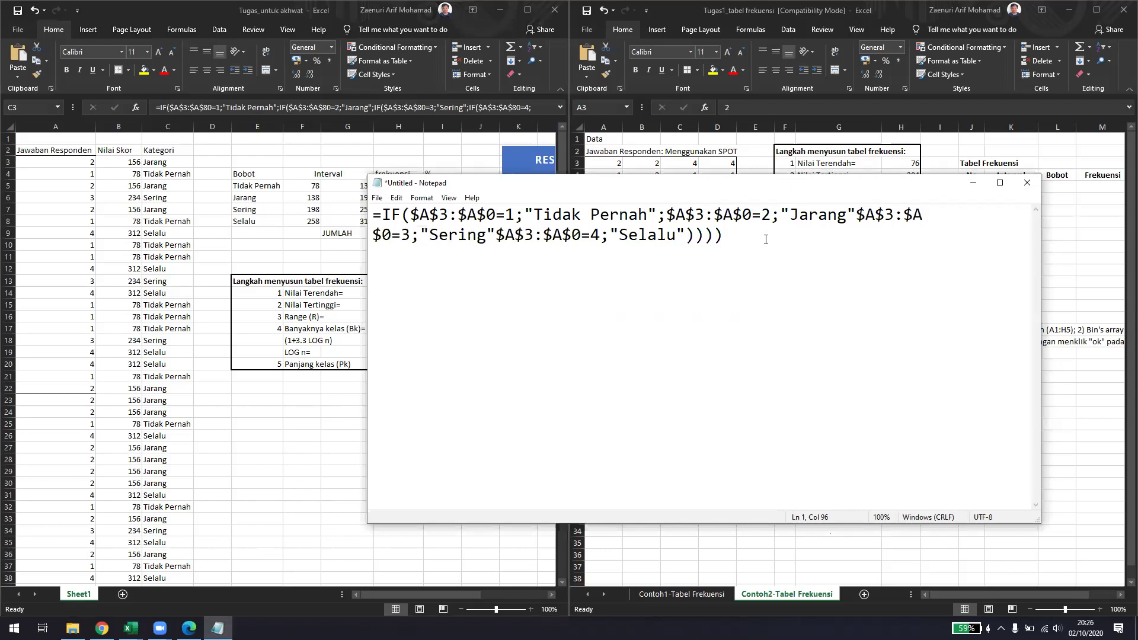
drag(749, 238, 344, 217)
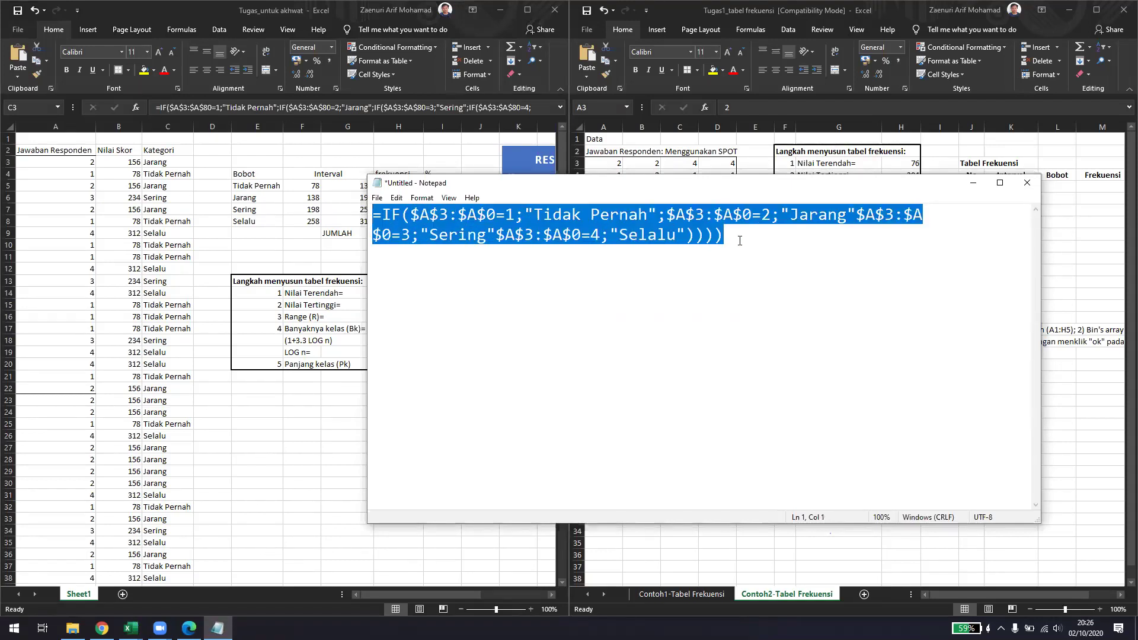
click(974, 184)
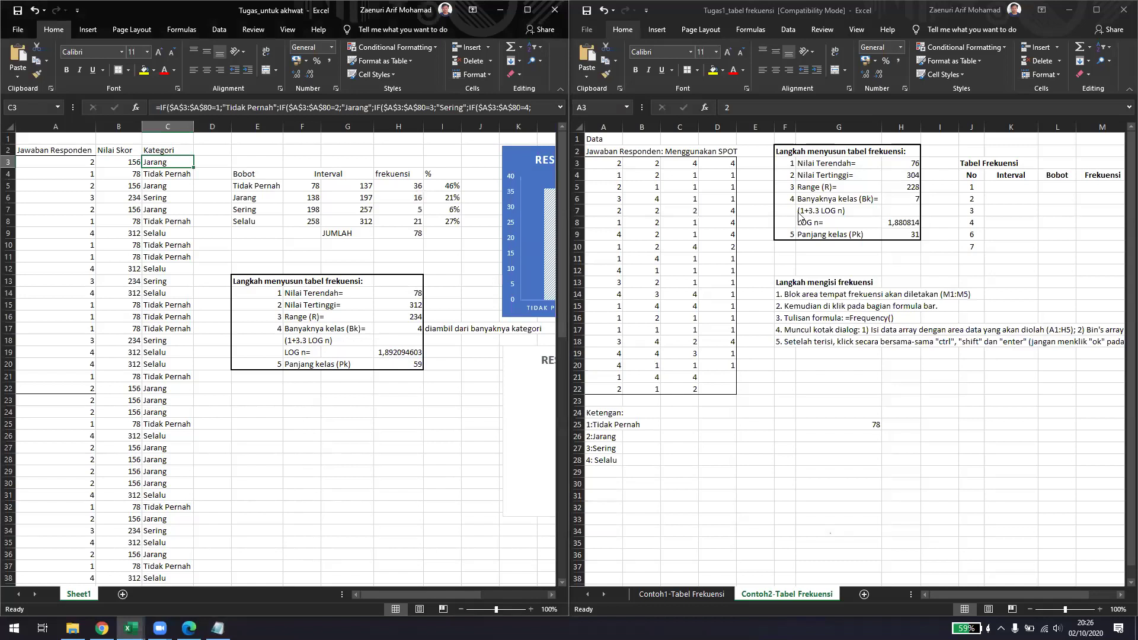
- Review the Tabel Frekuensi in Tugas1_tabel frekuensi and the Langkah menyusun tabel frekuensi block in Tugas_untuk akhwat, down to Panjang kelas
click(967, 162)
drag(967, 163, 1090, 221)
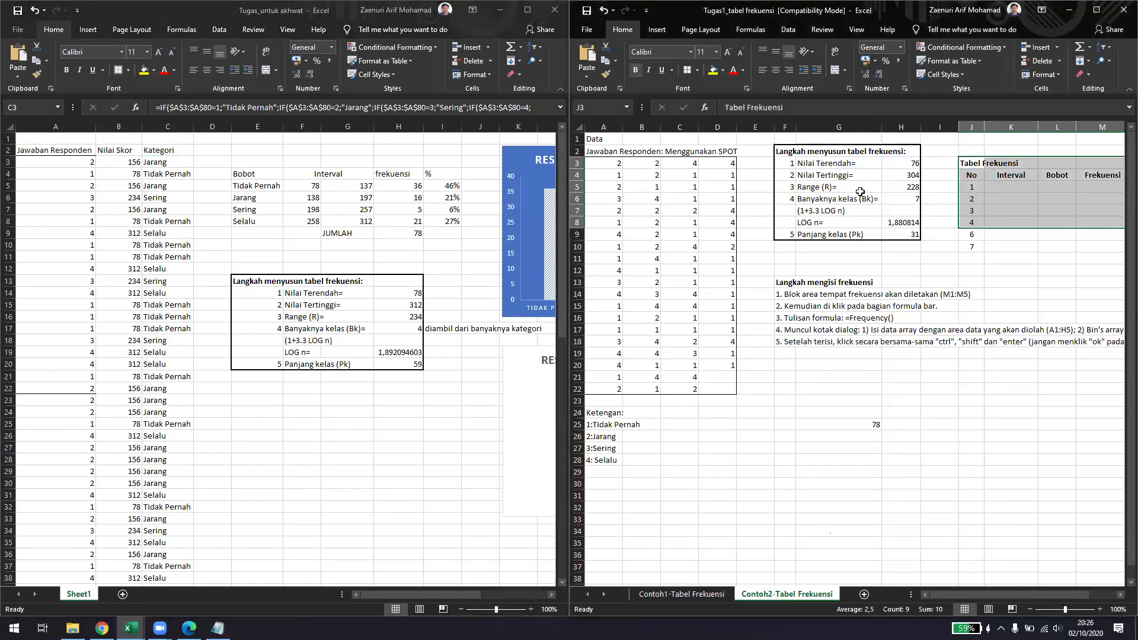
click(279, 294)
drag(249, 282, 422, 365)
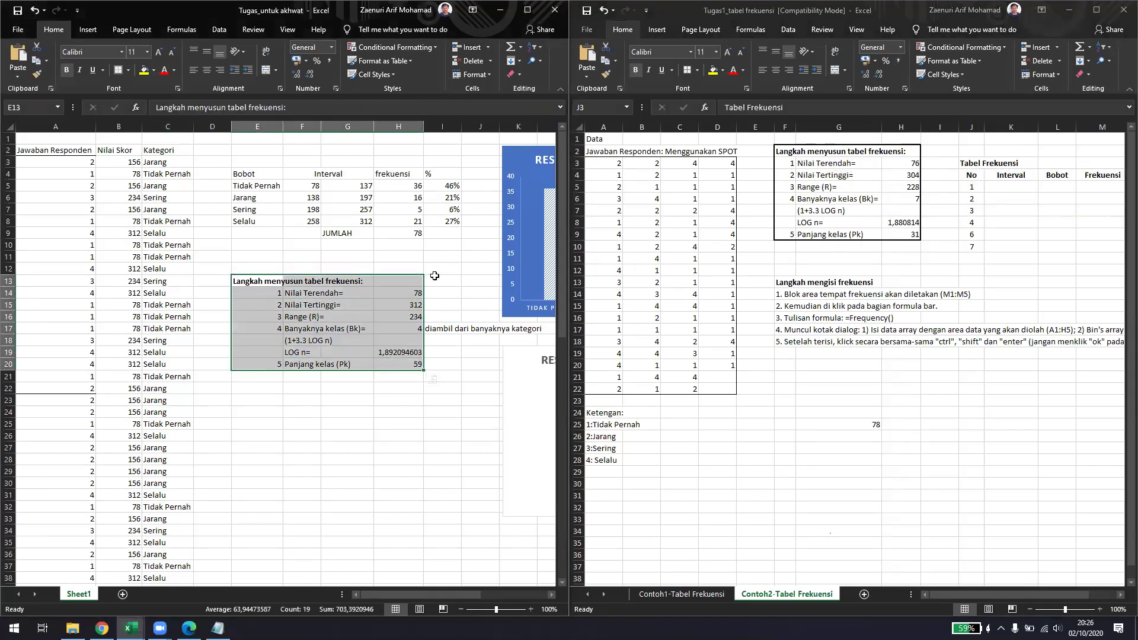
click(392, 317)
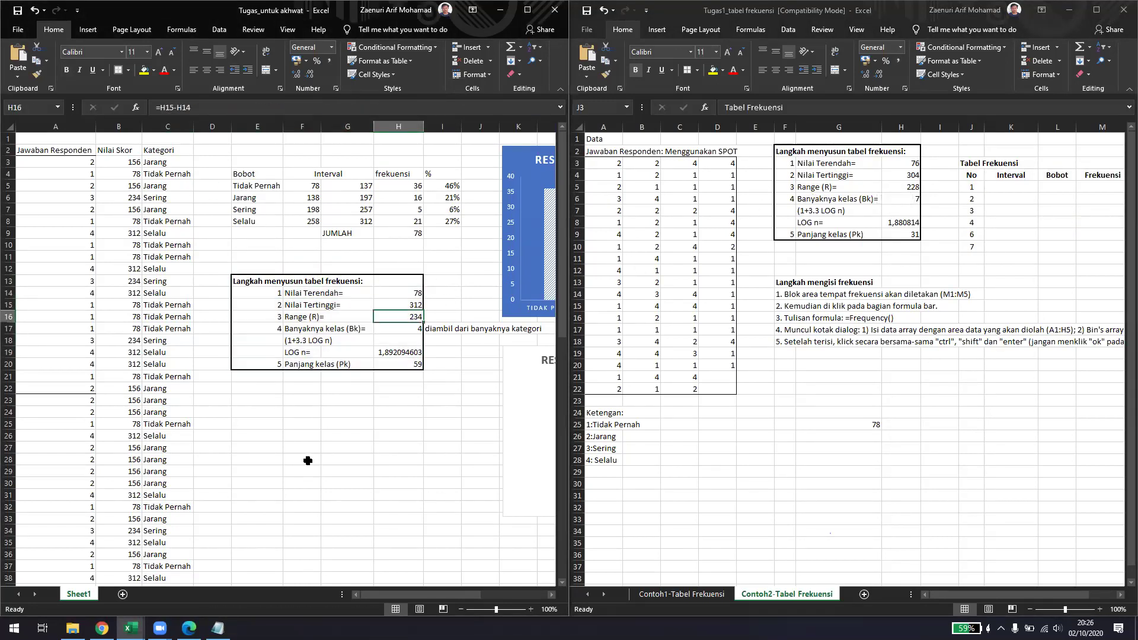
click(330, 282)
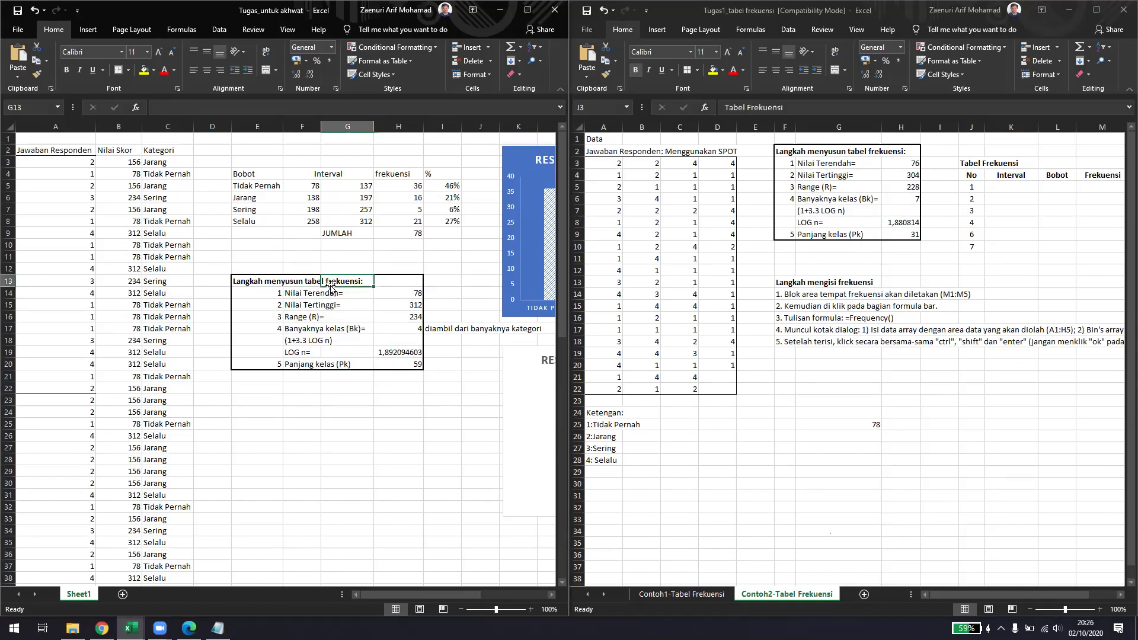
click(311, 304)
click(312, 317)
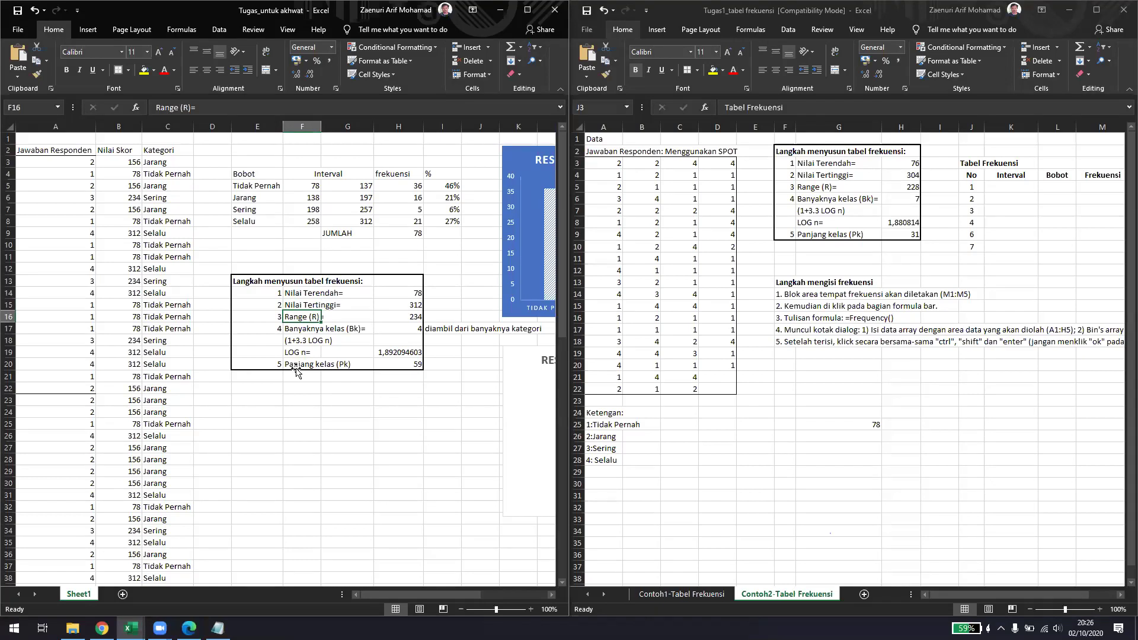
click(296, 369)
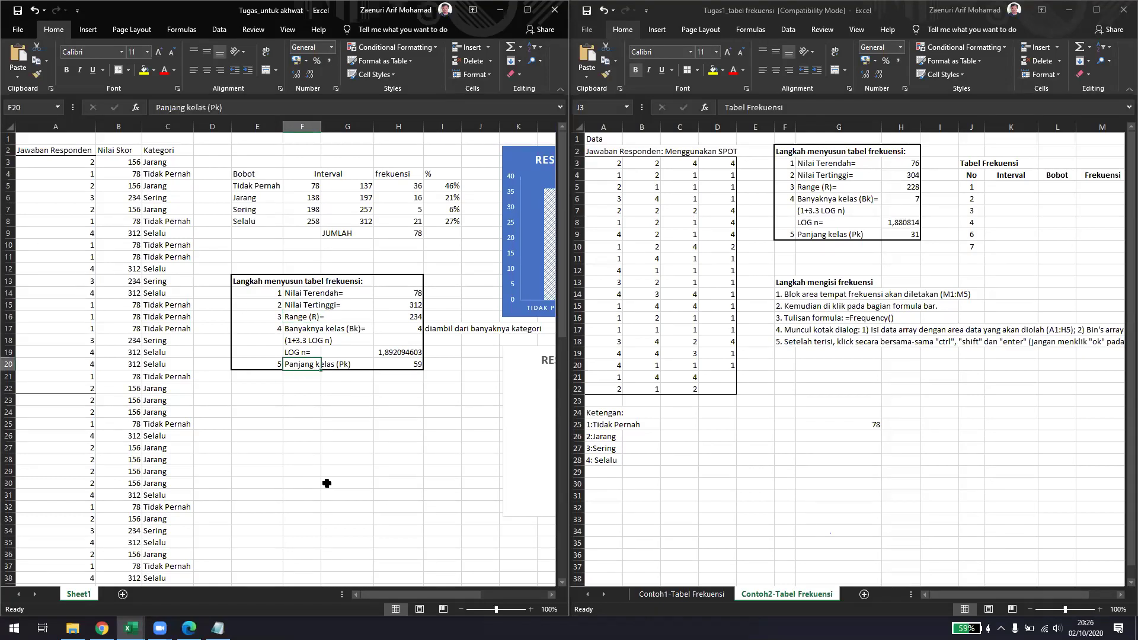
- Examine the Nilai Terendah formula in H14 and the Nilai Skor range it refers to, leaving the formula as is
click(398, 293)
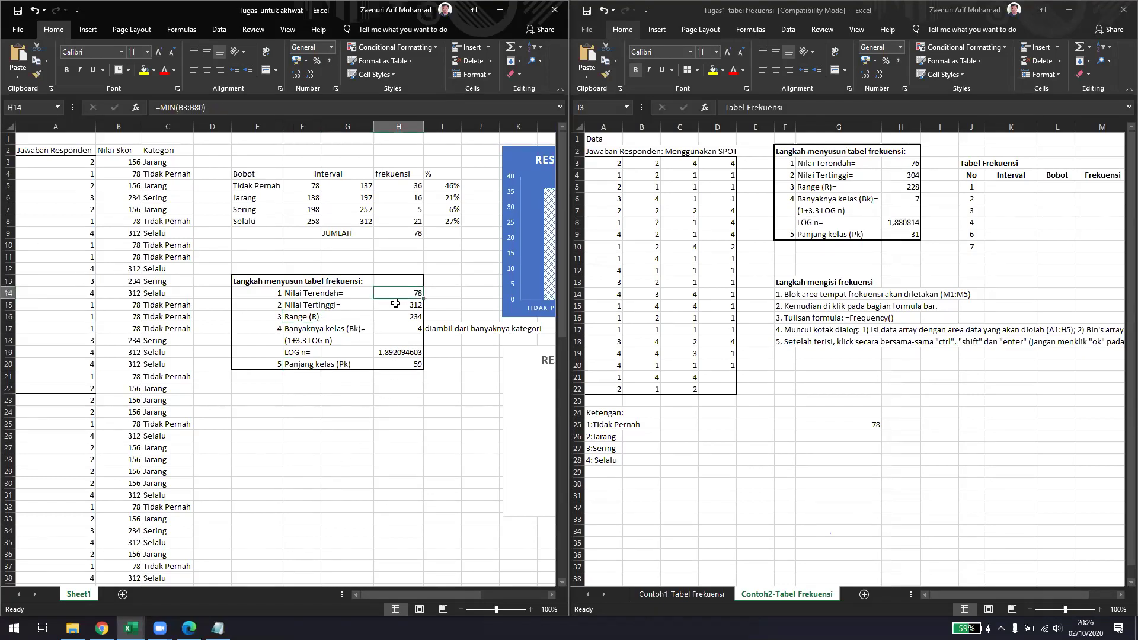
click(395, 304)
click(397, 295)
drag(136, 163, 122, 461)
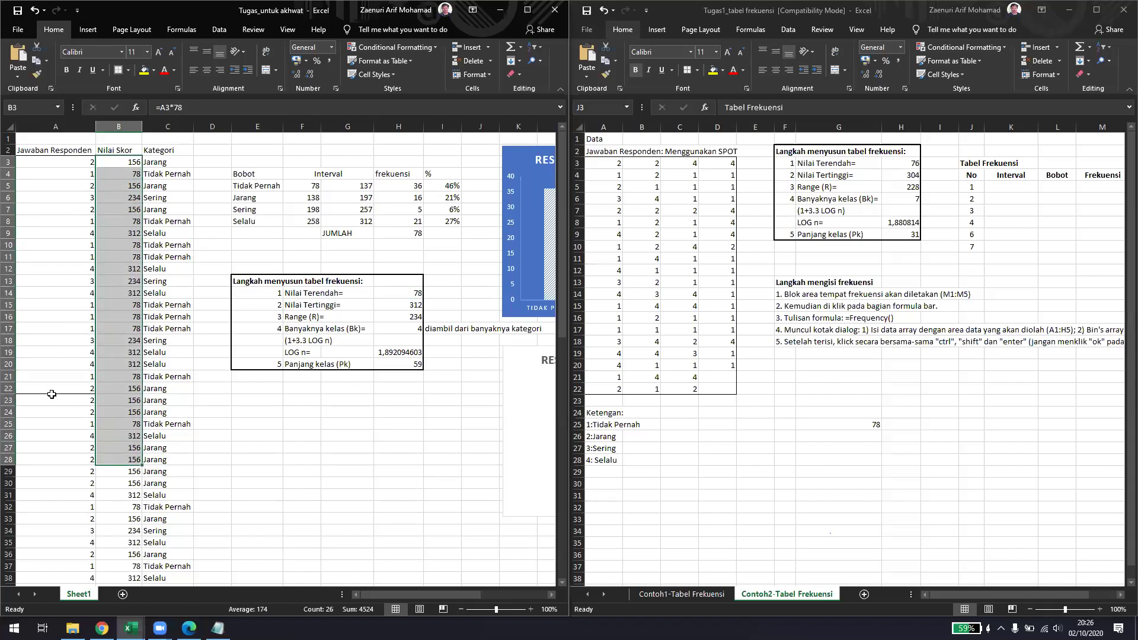
click(388, 295)
click(395, 294)
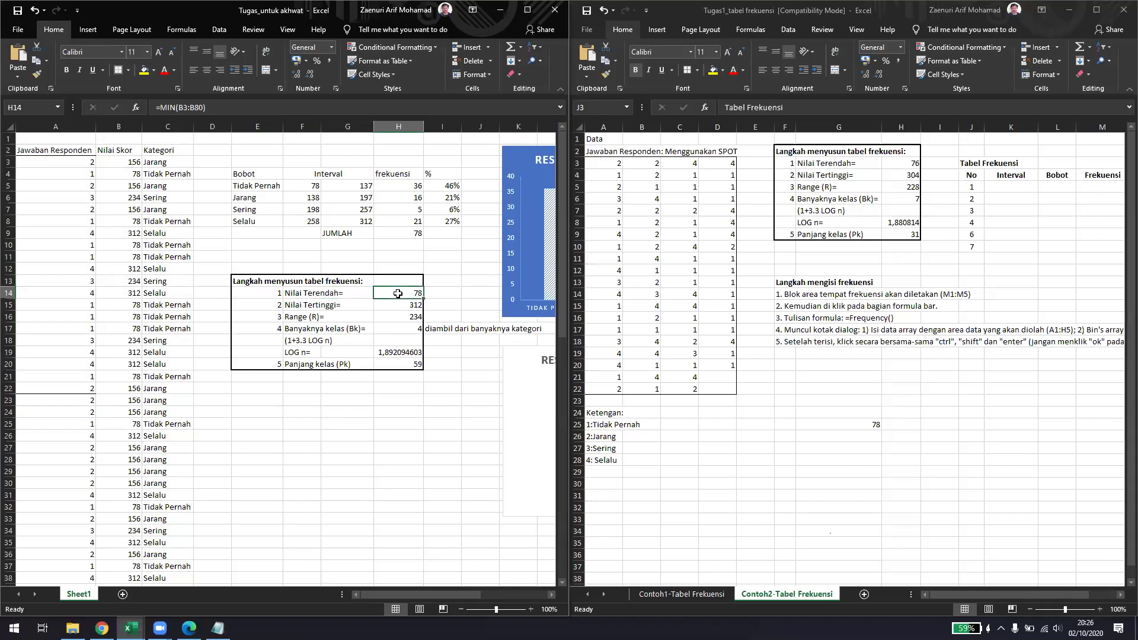
click(166, 109)
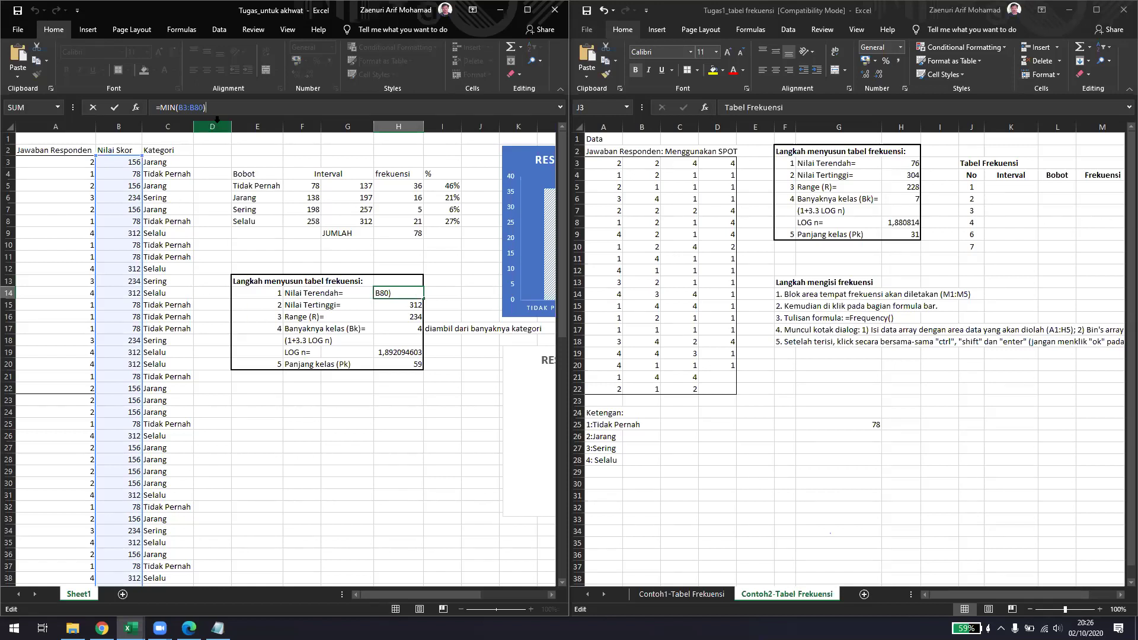
key(Return)
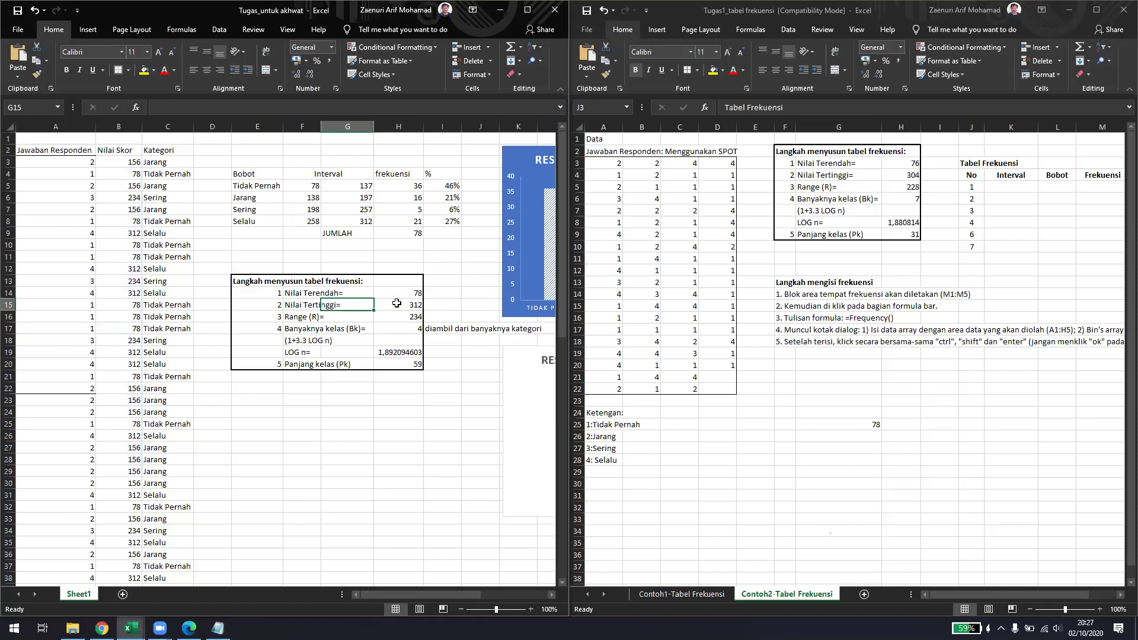
- Examine the Nilai Tertinggi formula in H15 and the cell range it covers
click(191, 108)
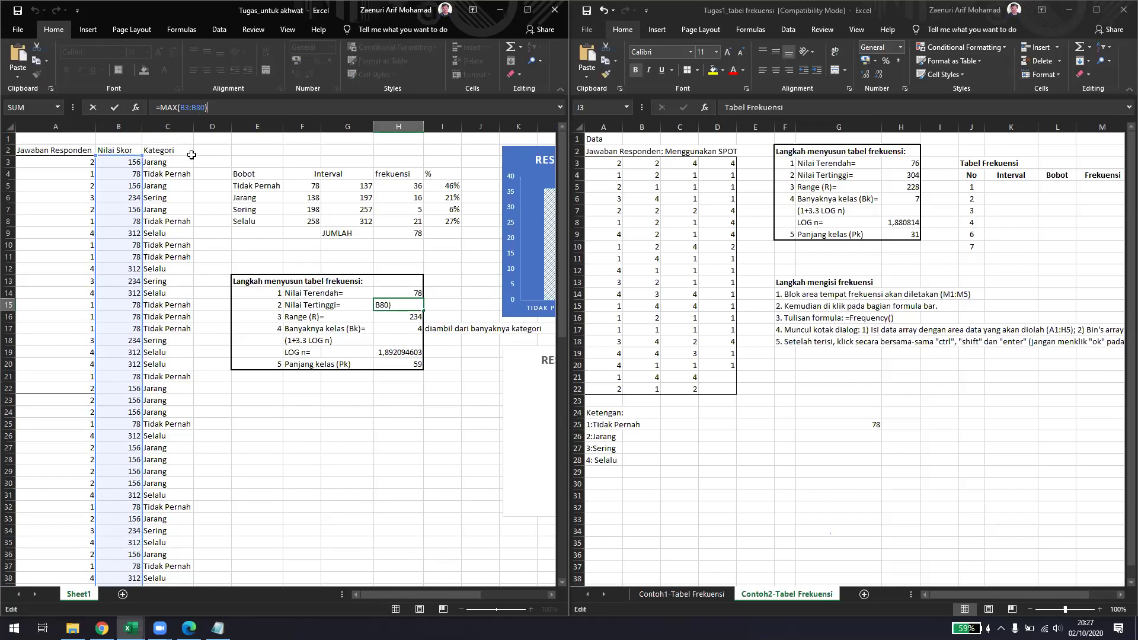
key(Return)
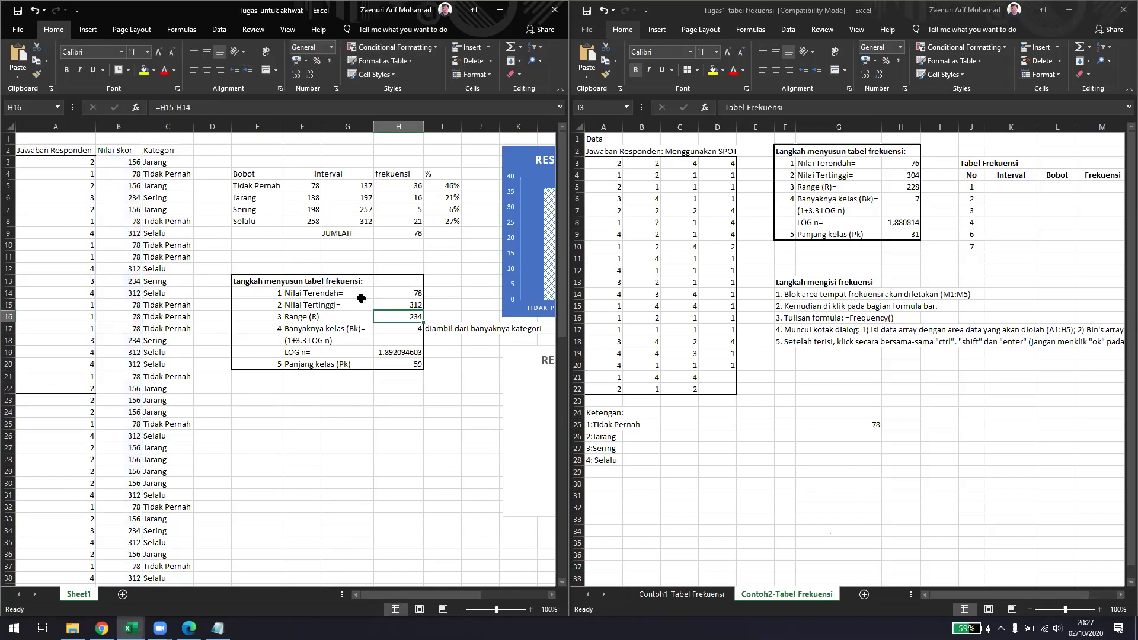
click(392, 305)
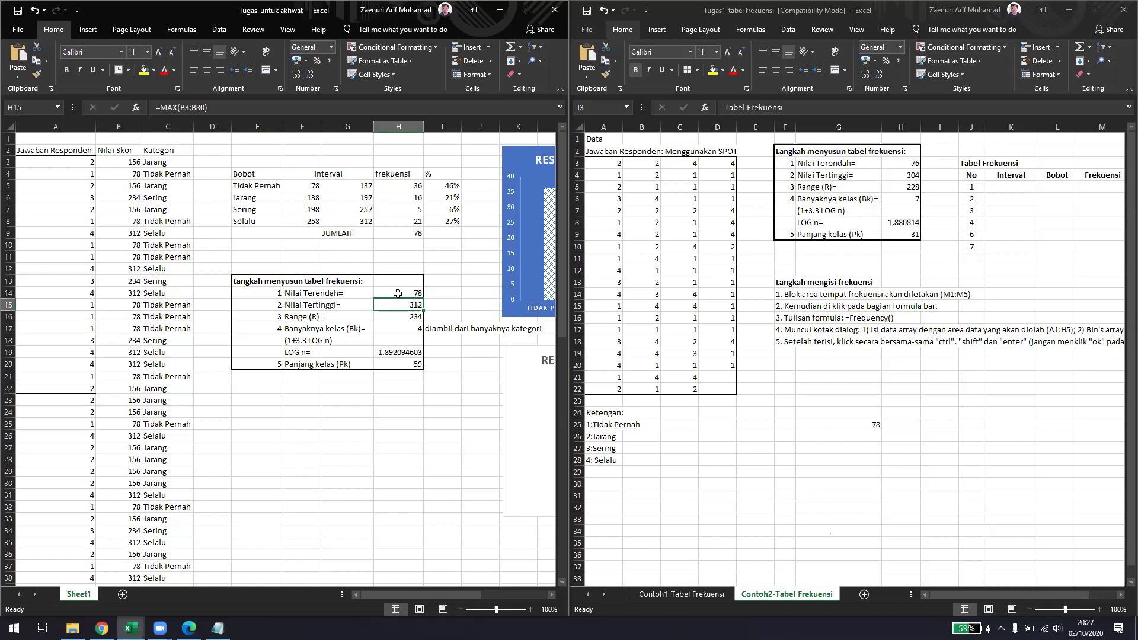
- Examine the Range (R) formula in H16 together with its source cells H15 and H14
click(377, 312)
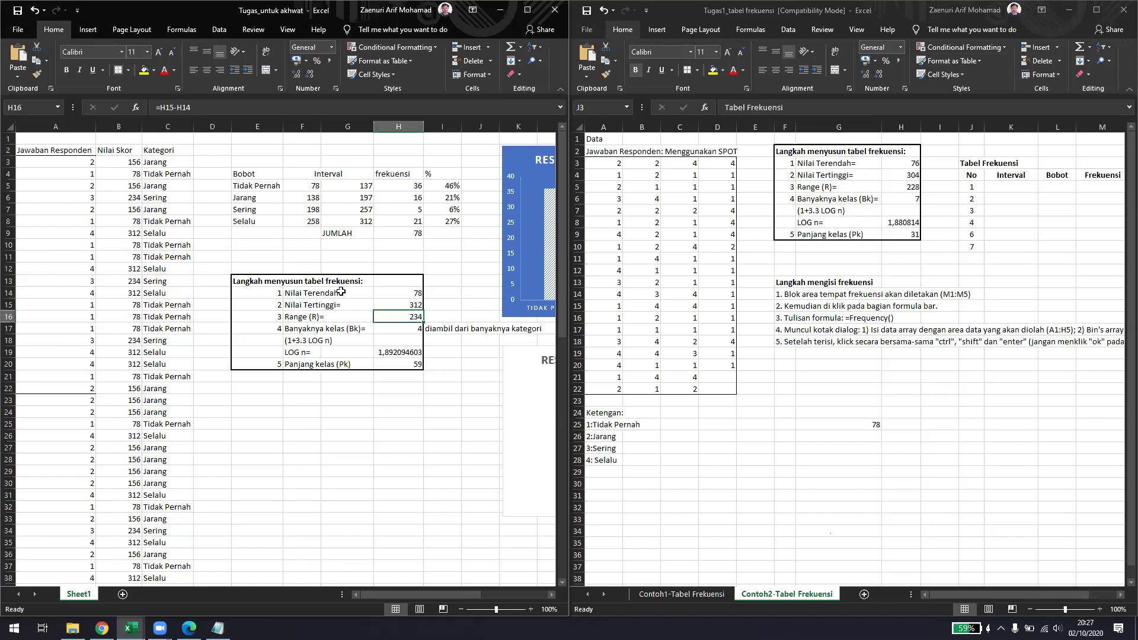
click(400, 305)
click(400, 293)
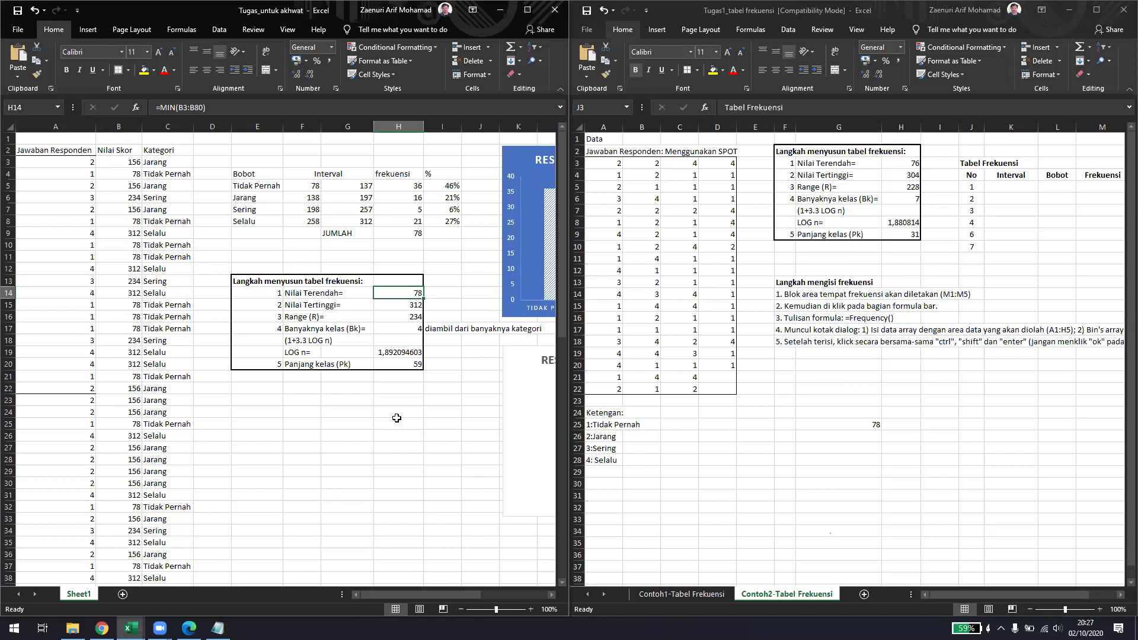
click(398, 314)
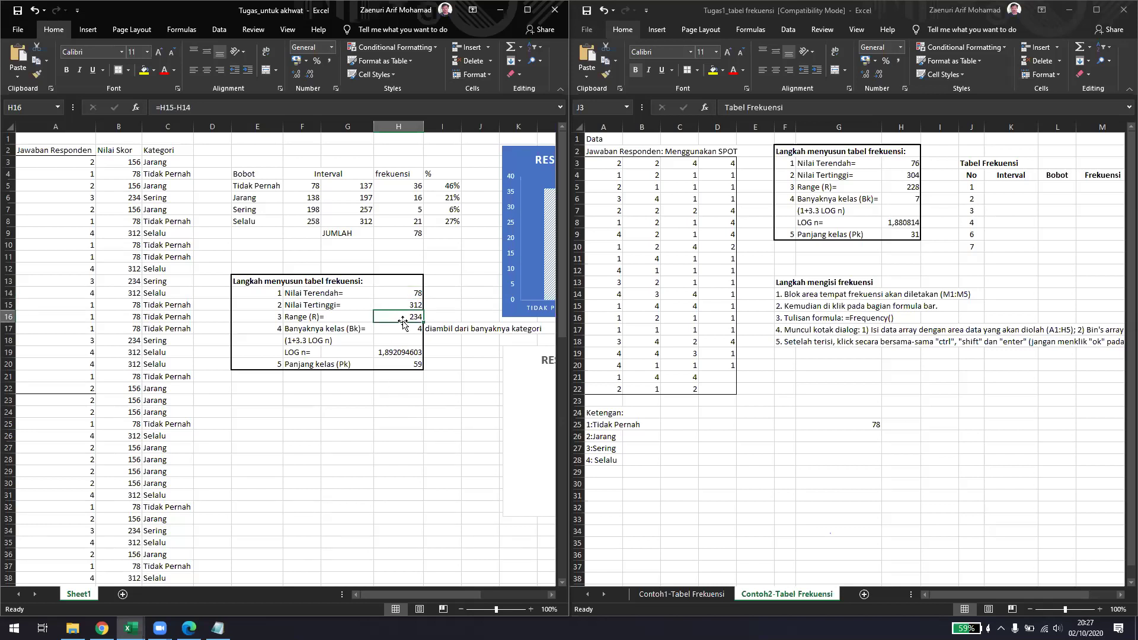
- Replace the Banyaknya kelas (Bk) value in H17 of Tugas_untuk akhwat with the formula =1+(3,3*LOG(78))
drag(293, 330, 346, 330)
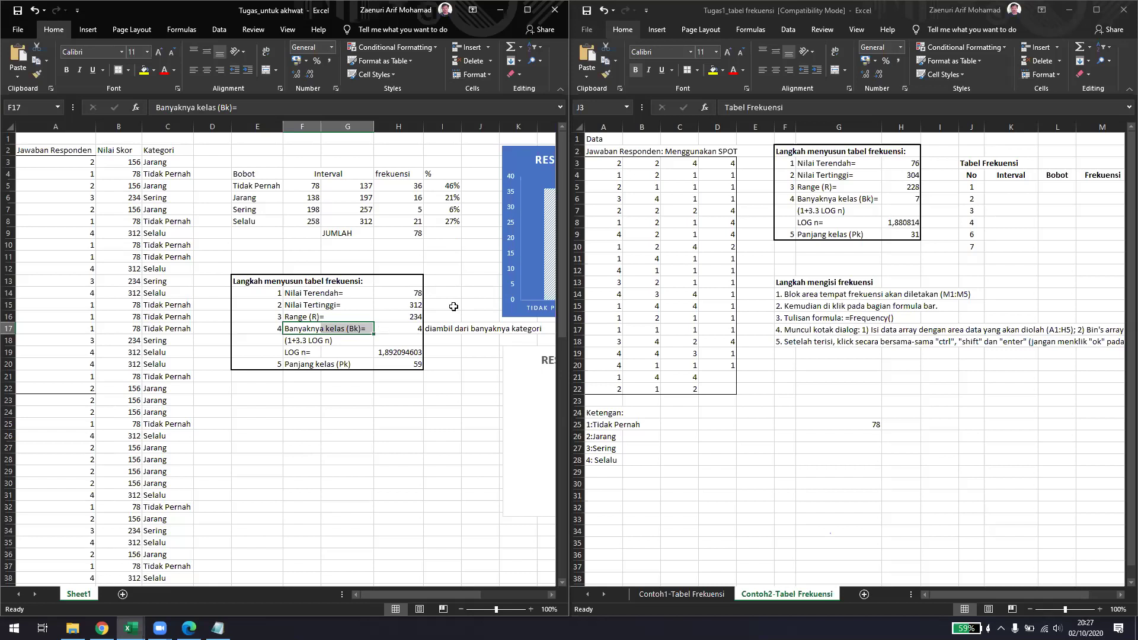
click(399, 329)
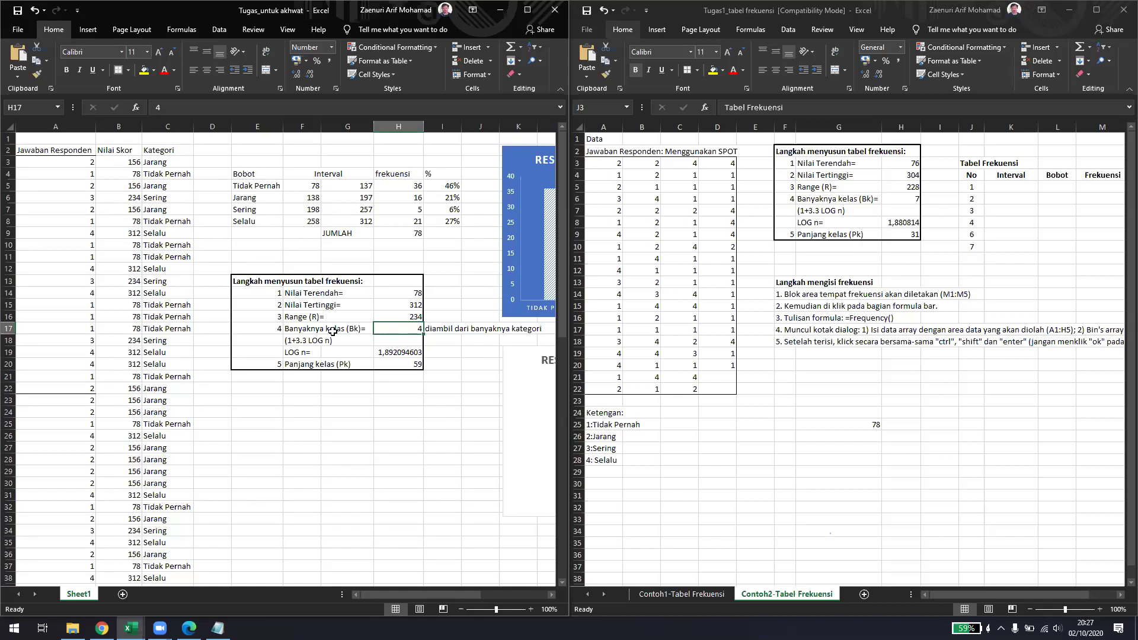
click(394, 338)
click(394, 329)
text(=)
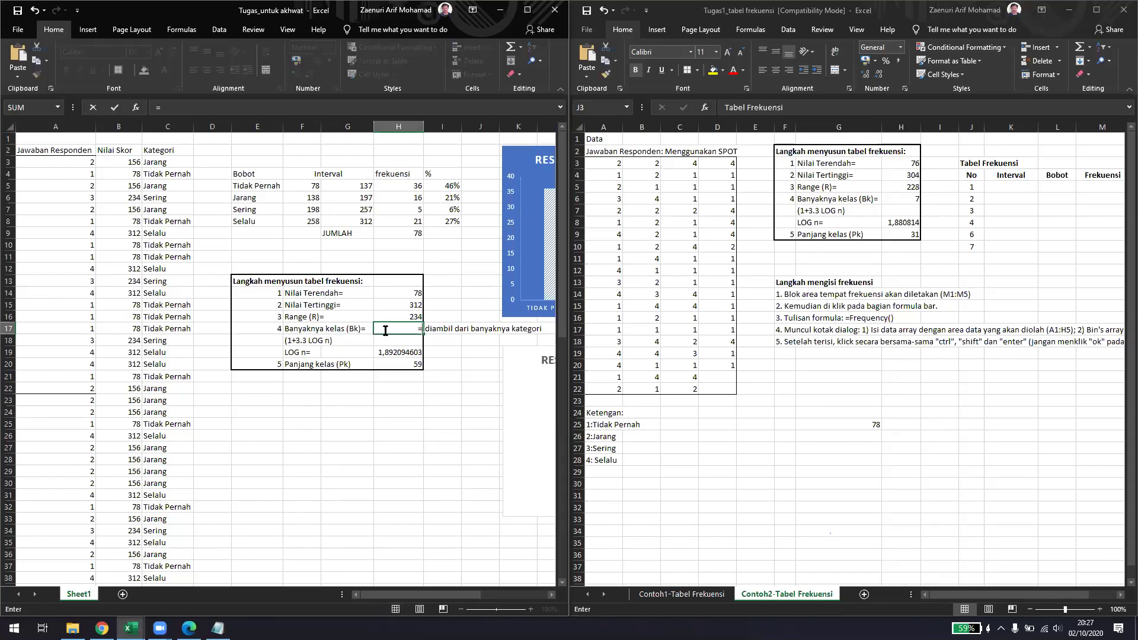
text(1+)
text(log)
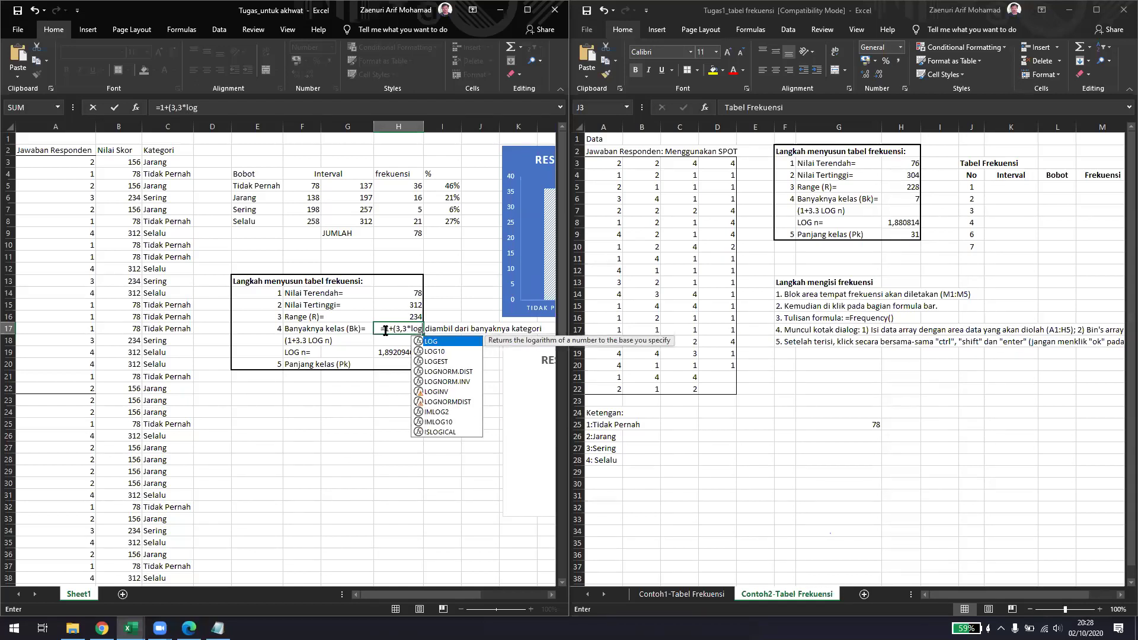
text(()
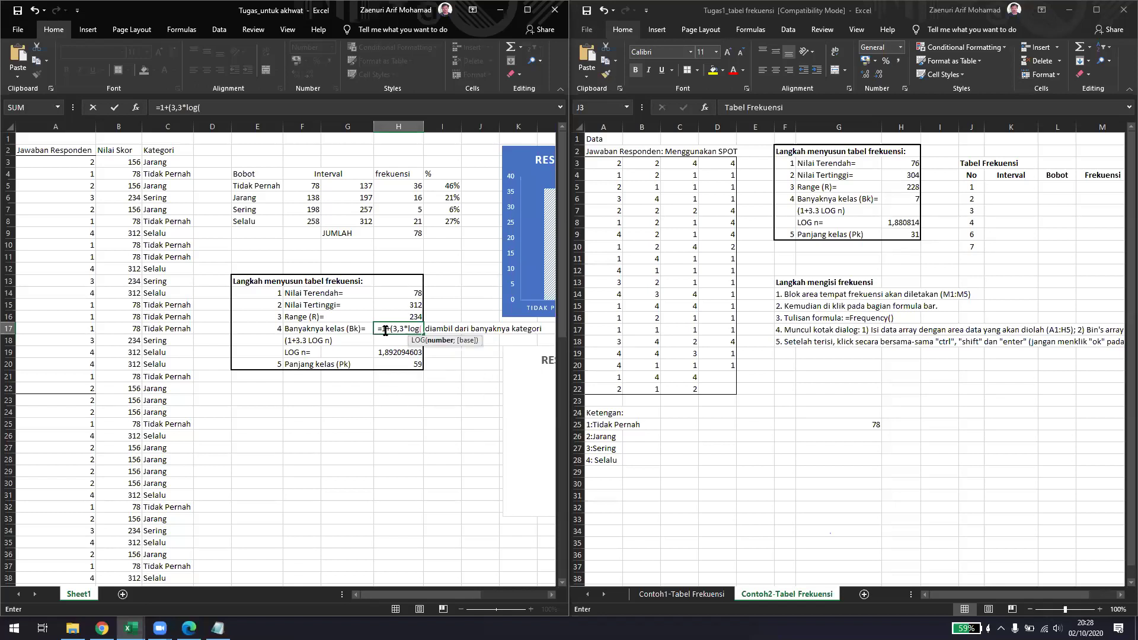
text(78)
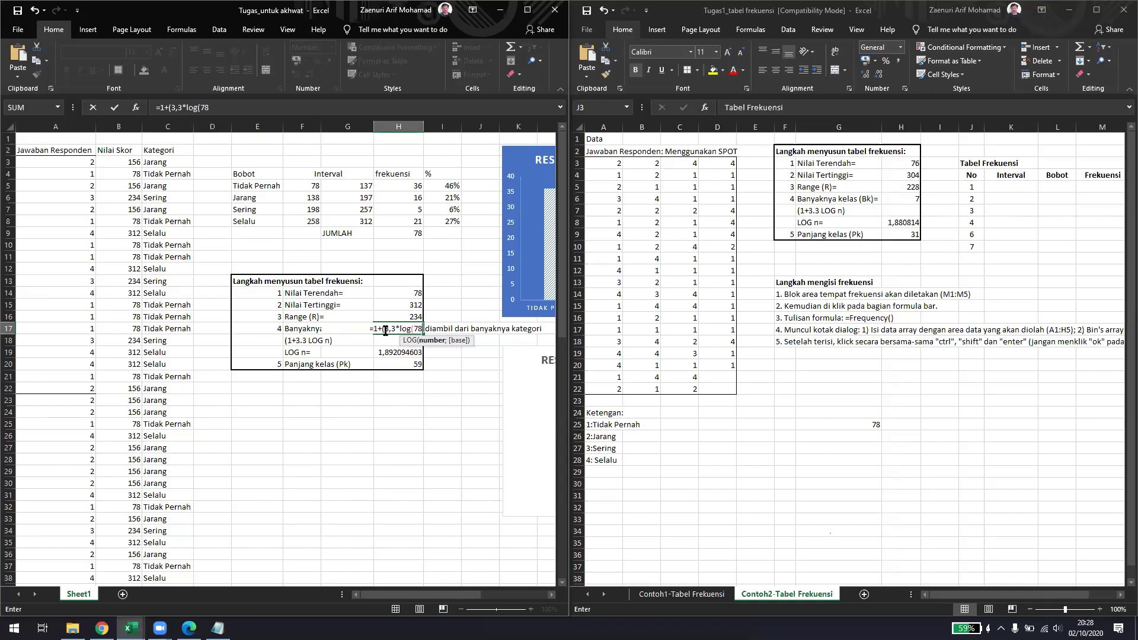
text()))
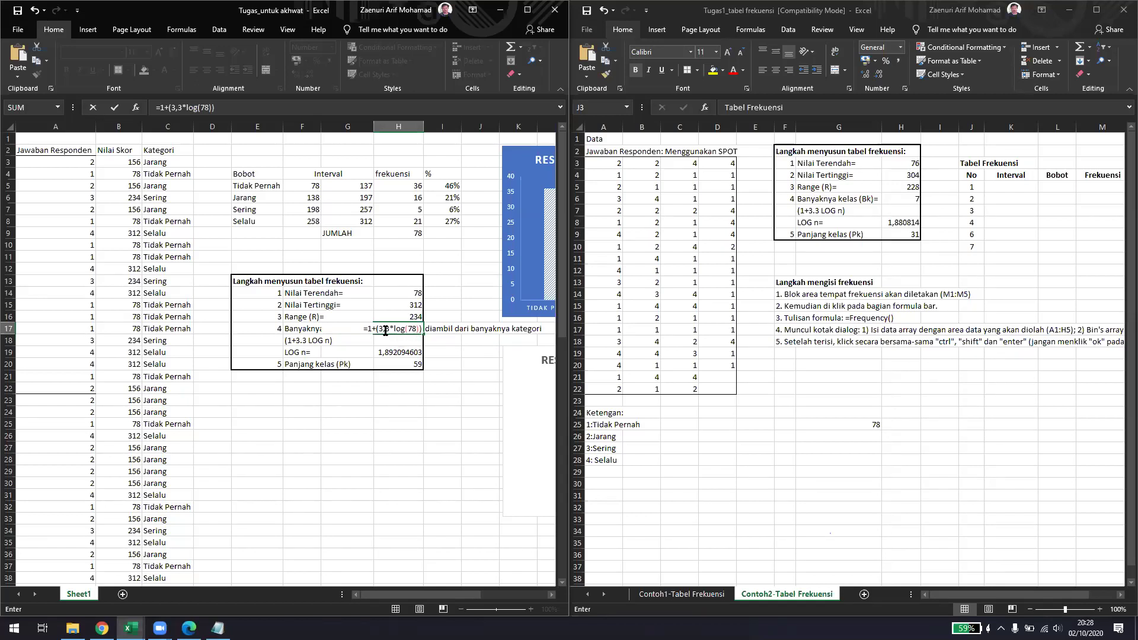
key(Return)
click(383, 330)
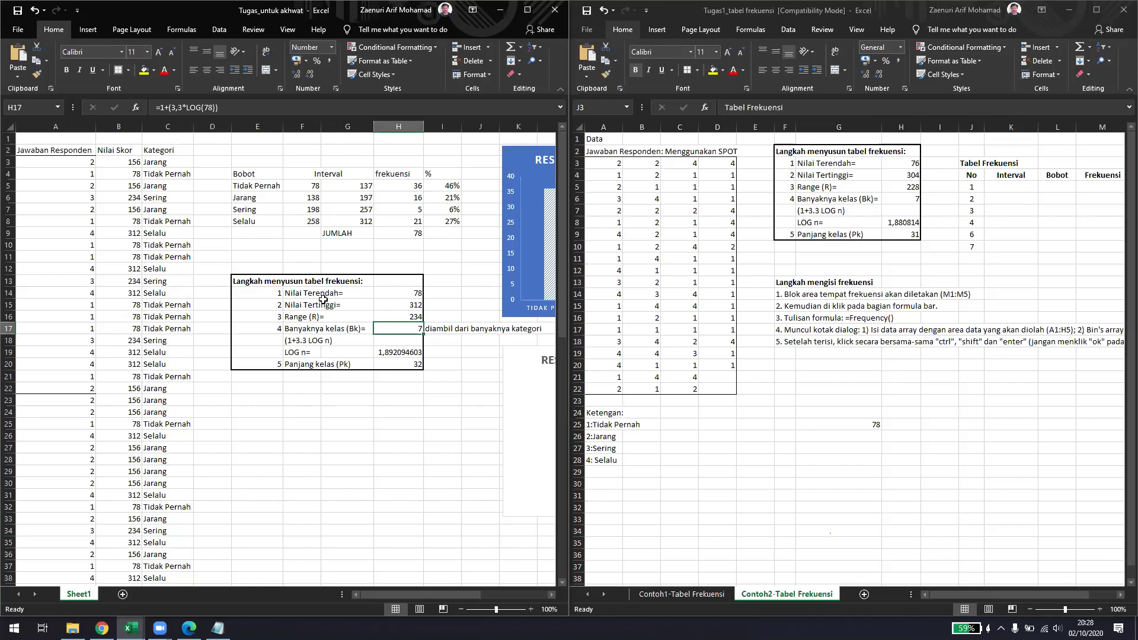
- Compare the four category rows in E5:I8 with the Banyaknya kelas formula in H17 and the Panjang kelas formula in H20
click(241, 185)
drag(241, 185, 442, 222)
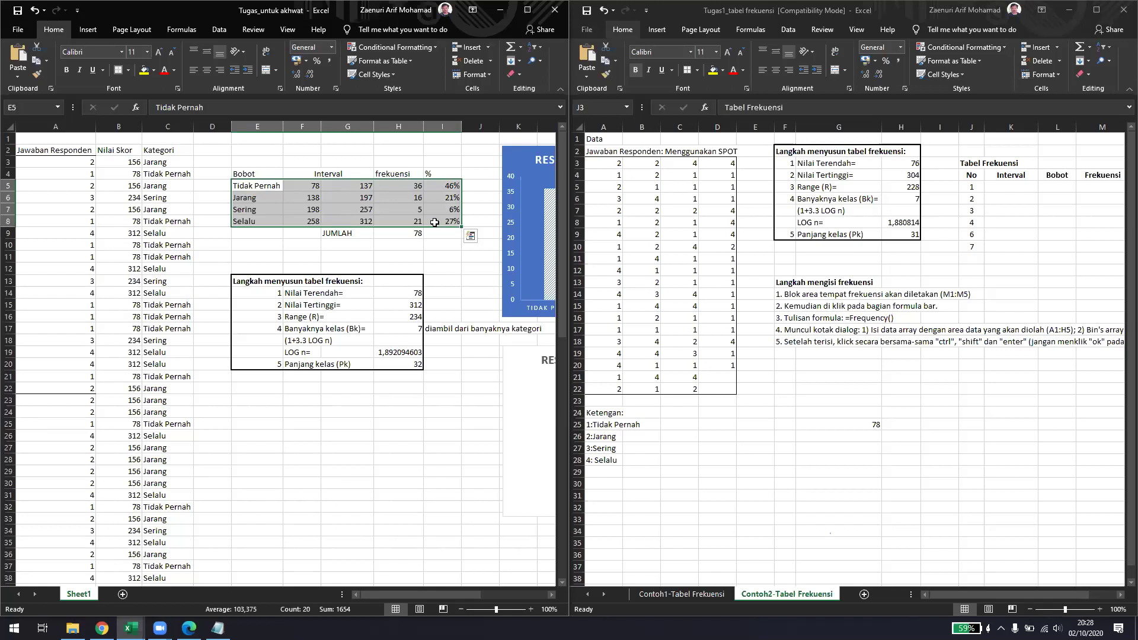
click(388, 221)
drag(306, 186, 468, 224)
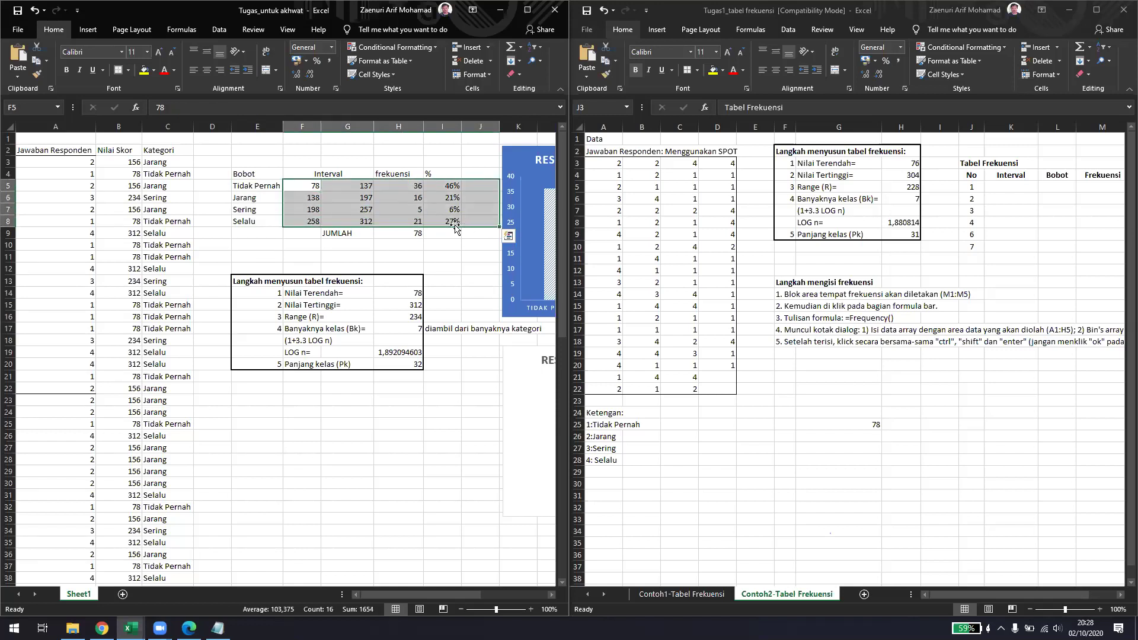
click(396, 333)
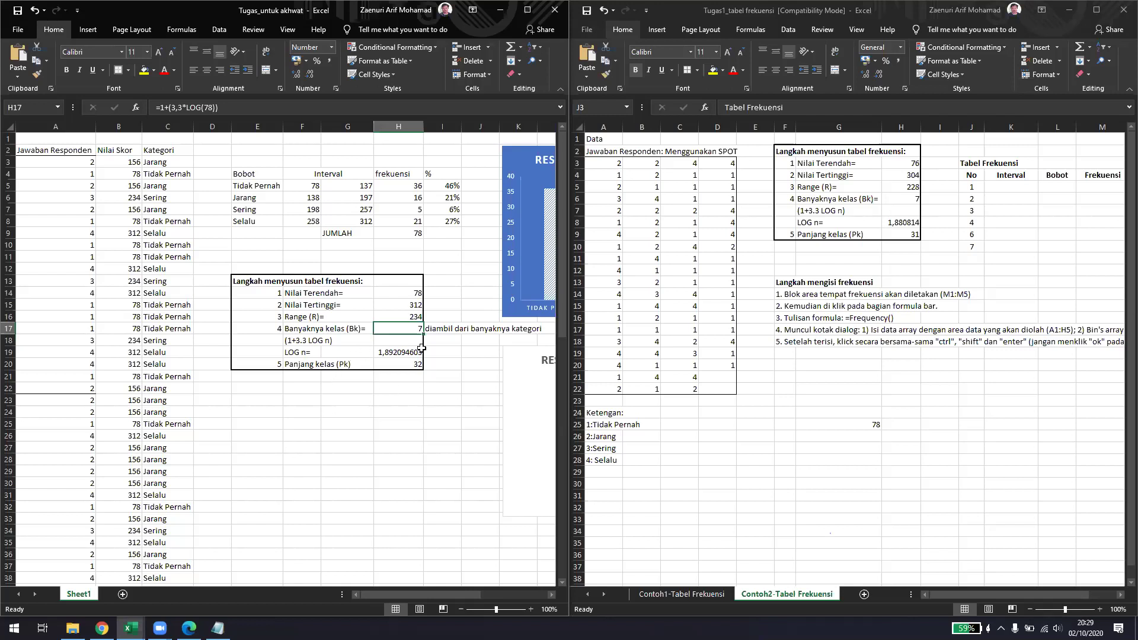
click(395, 363)
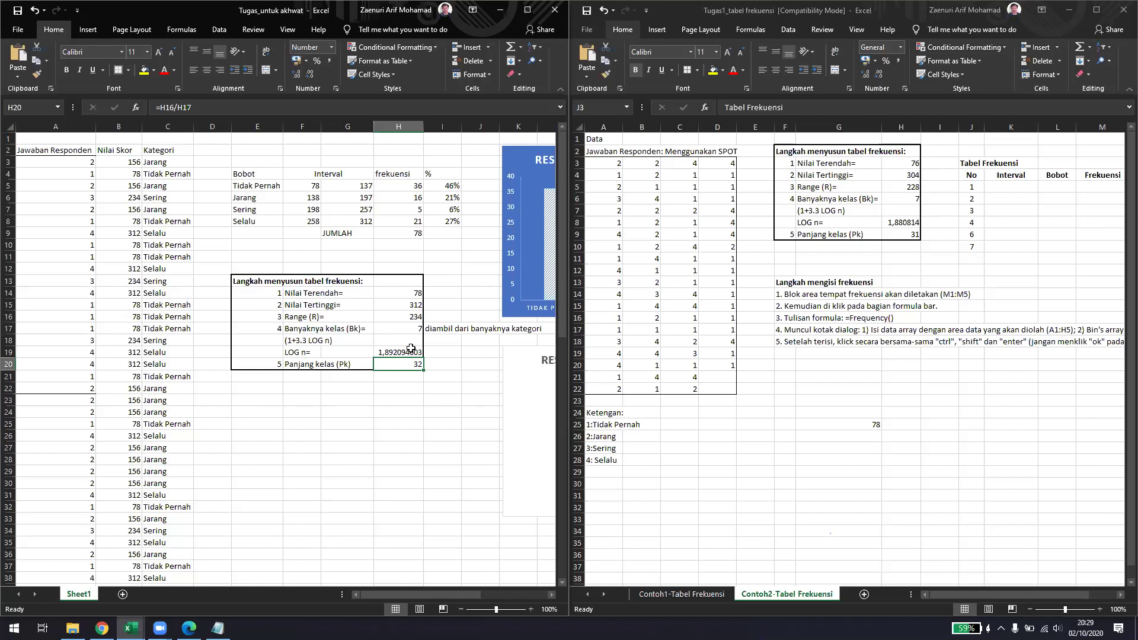
- Examine the Nilai Skor formula in B3 against the Jawaban Responden column, the JUMLAH cell H9 and the source data A3:D22 in Tugas1_tabel frekuensi
click(130, 165)
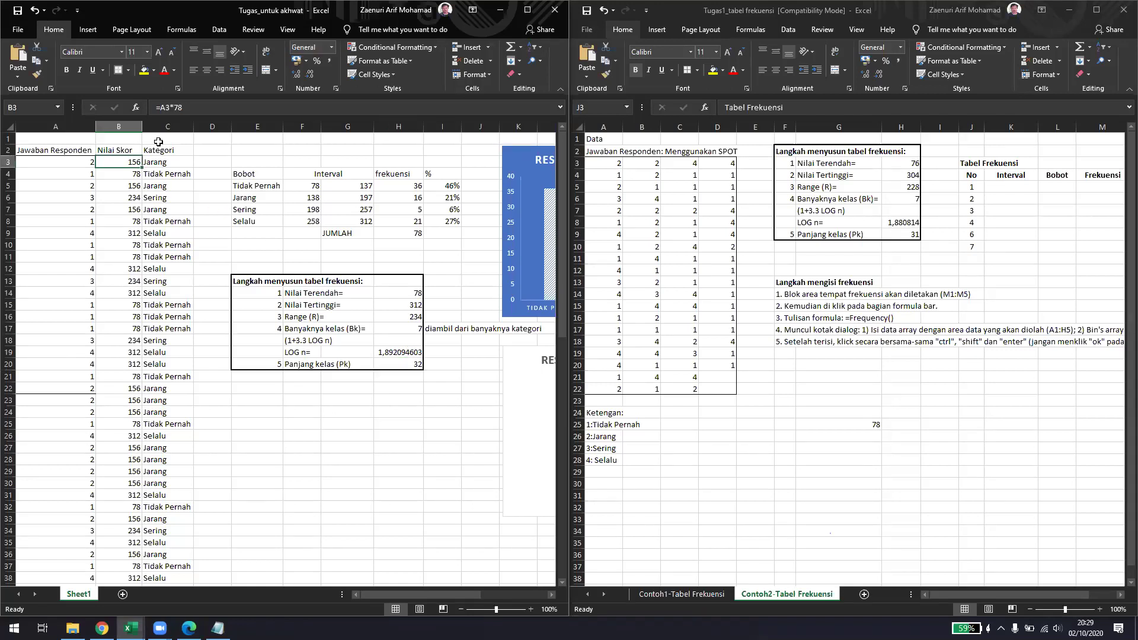
click(73, 167)
click(121, 168)
click(412, 233)
click(74, 161)
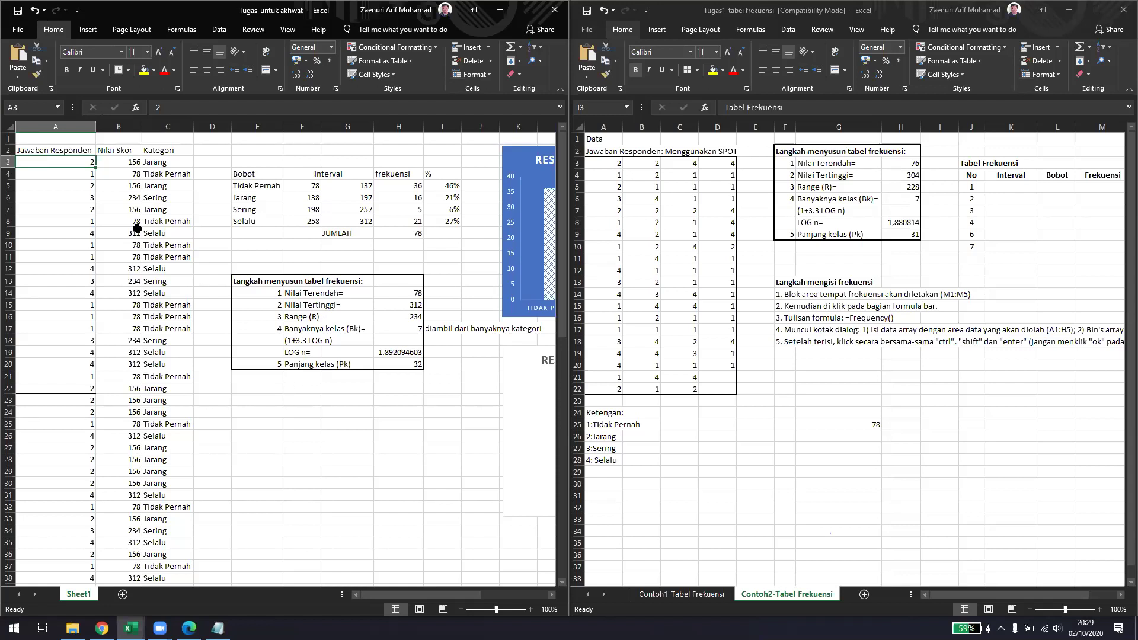
drag(54, 164, 75, 218)
drag(67, 174, 84, 439)
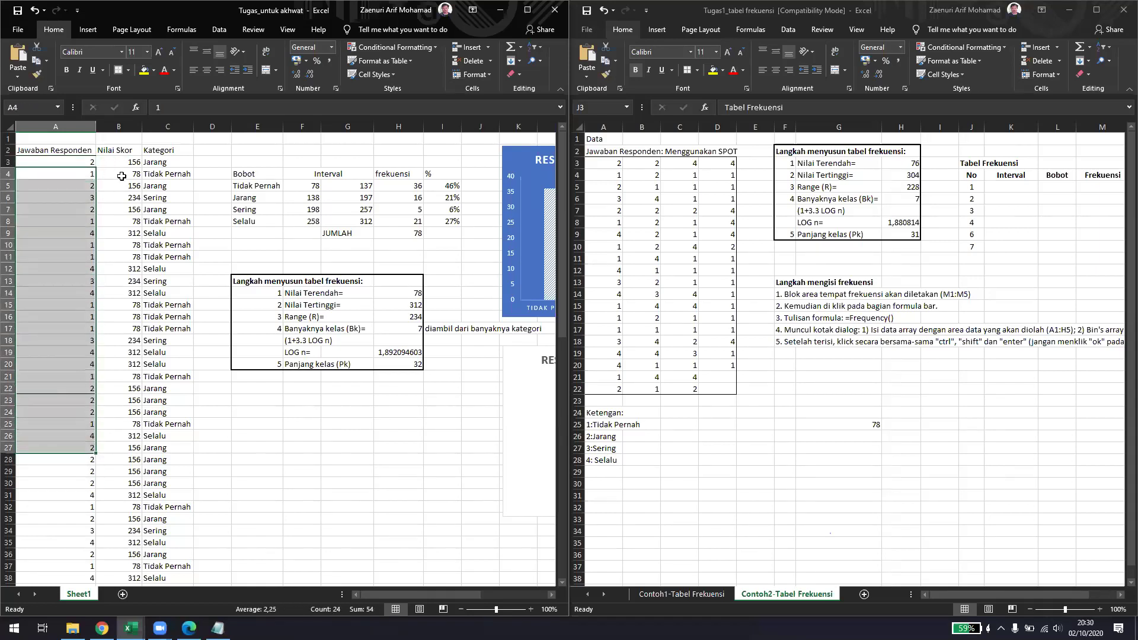
click(118, 163)
click(403, 234)
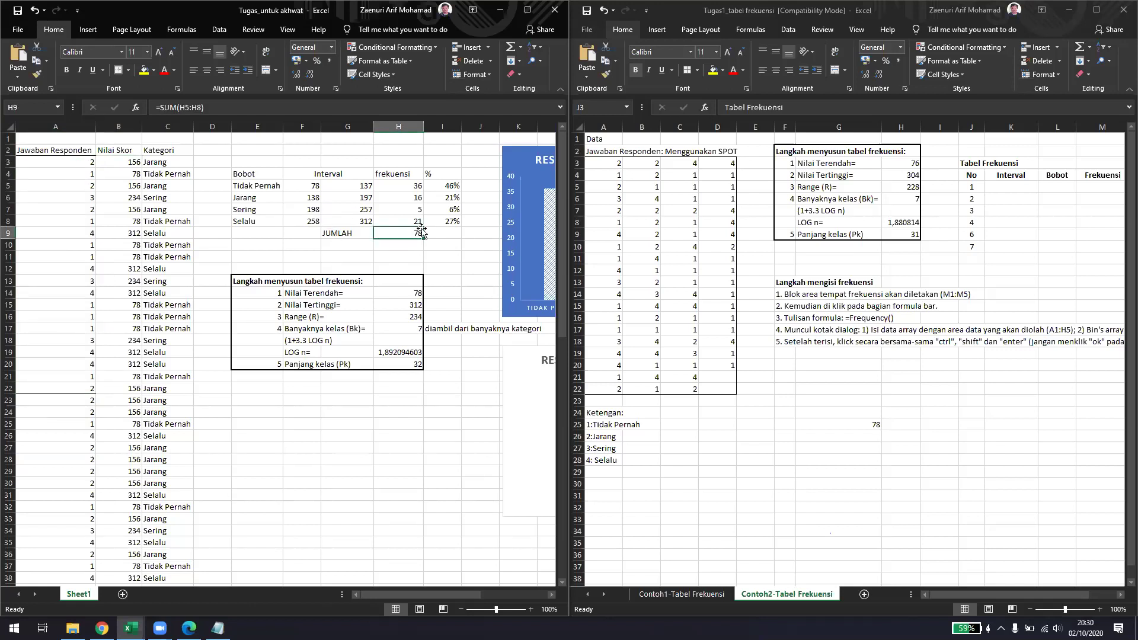
mouse_move(602, 168)
mouse_down()
mouse_move(711, 350)
mouse_move(711, 391)
mouse_up()
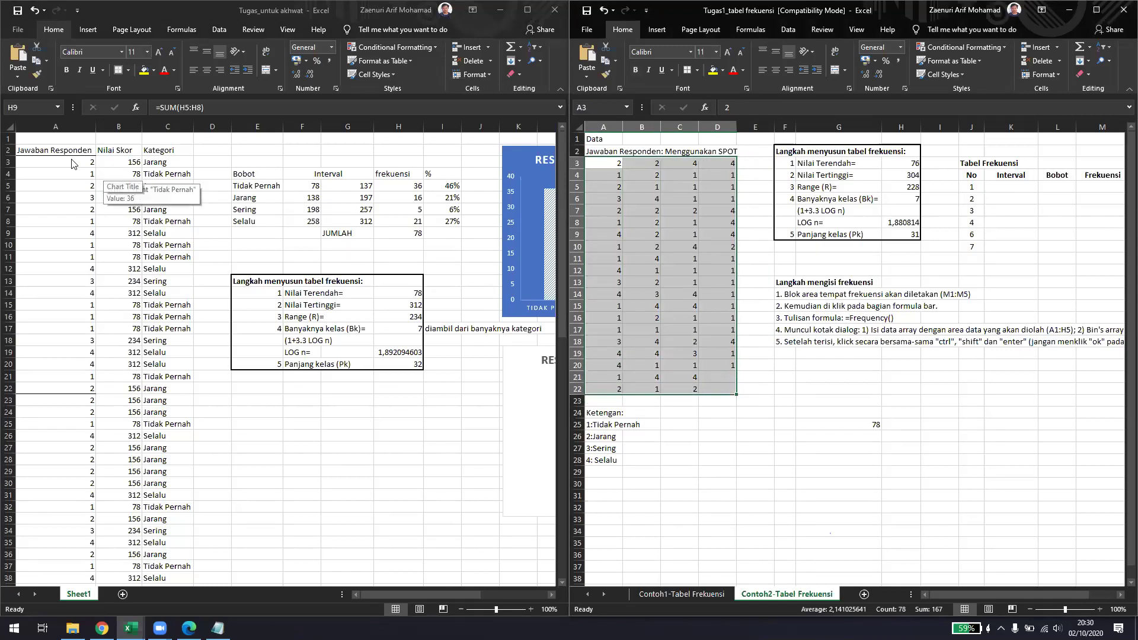
click(73, 160)
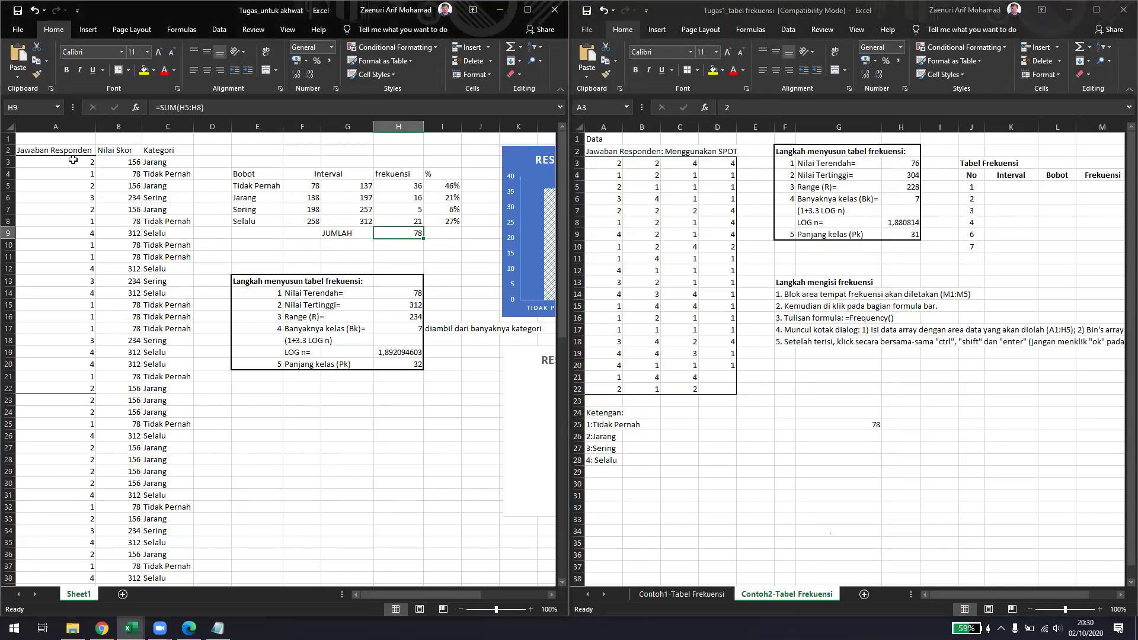
- Check the Nilai Skor formulas in several rows down column B of Tugas_untuk akhwat
click(118, 162)
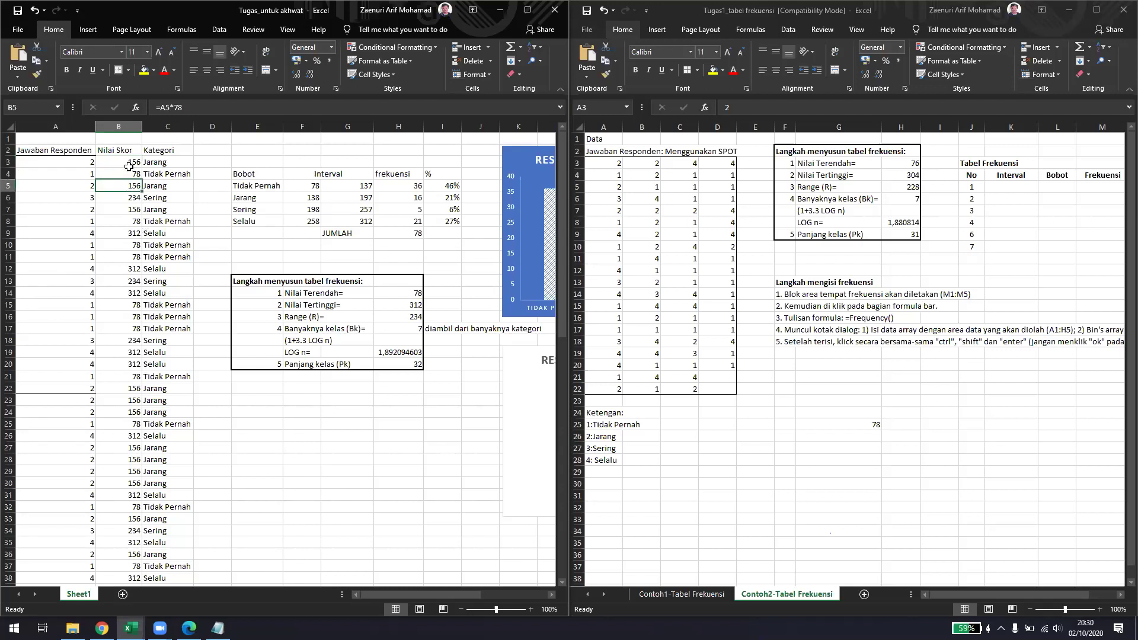
click(123, 187)
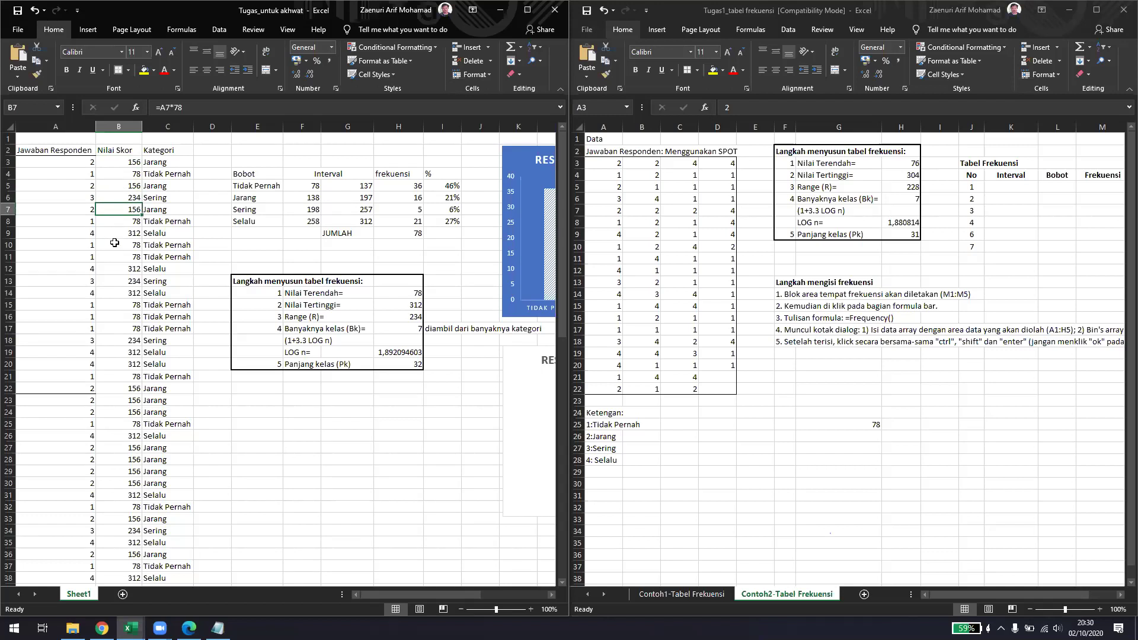
click(110, 302)
click(110, 317)
click(110, 362)
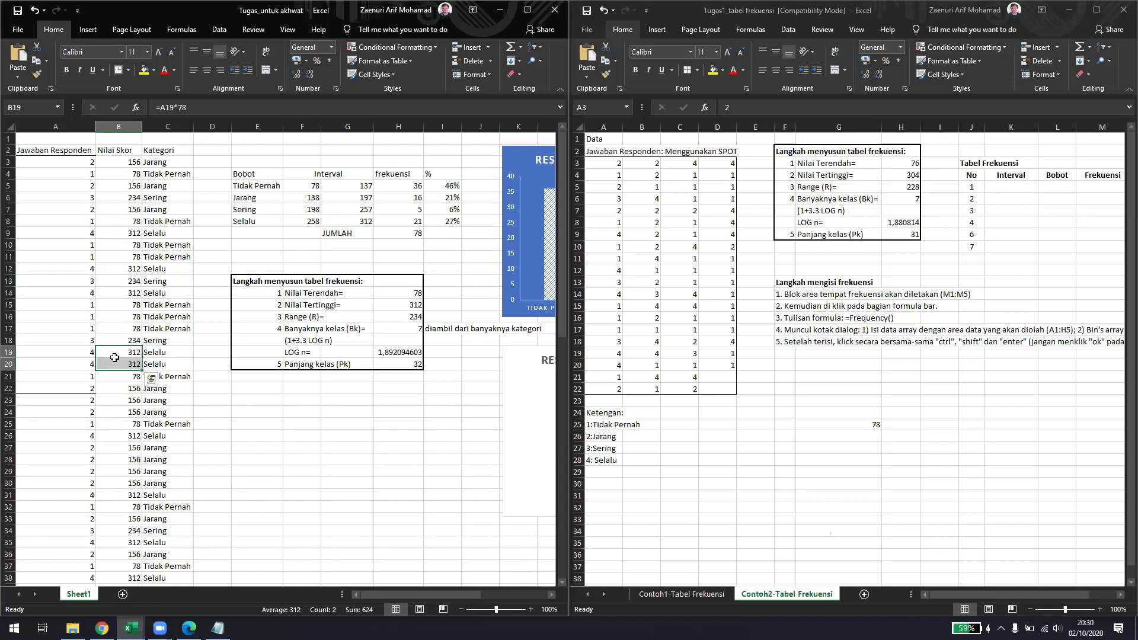
click(233, 436)
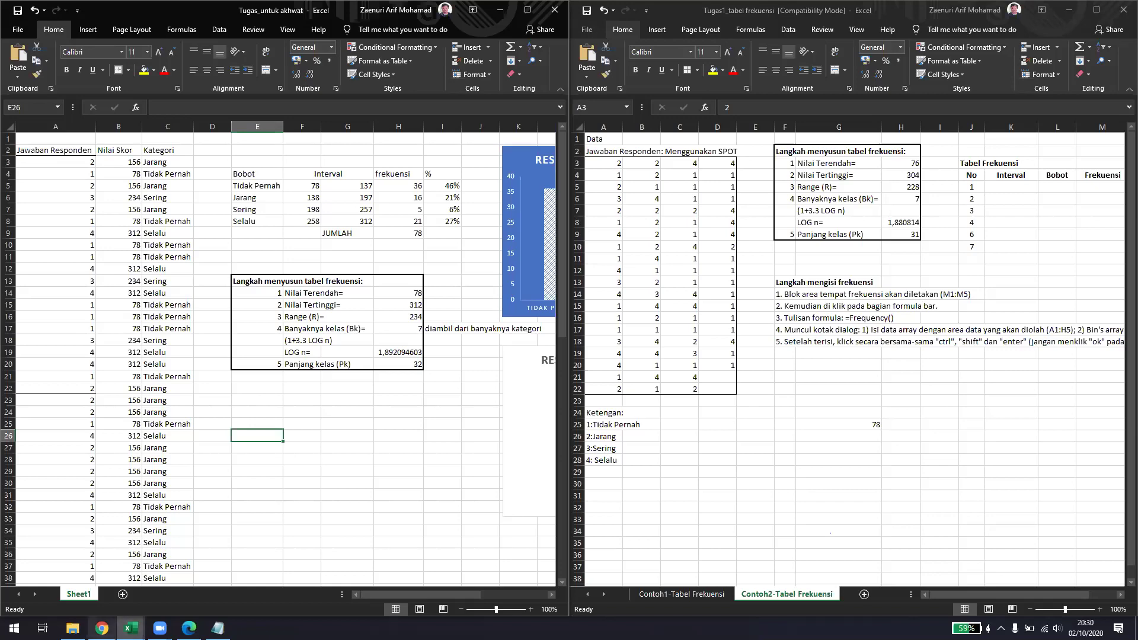
- Switch to Chrome, search Google for "rumus nilai skor skala likert" and open the article Pengertian Skala Likert, Rumus dan Cara Menghitungnya
mouse_move(101, 628)
click(100, 575)
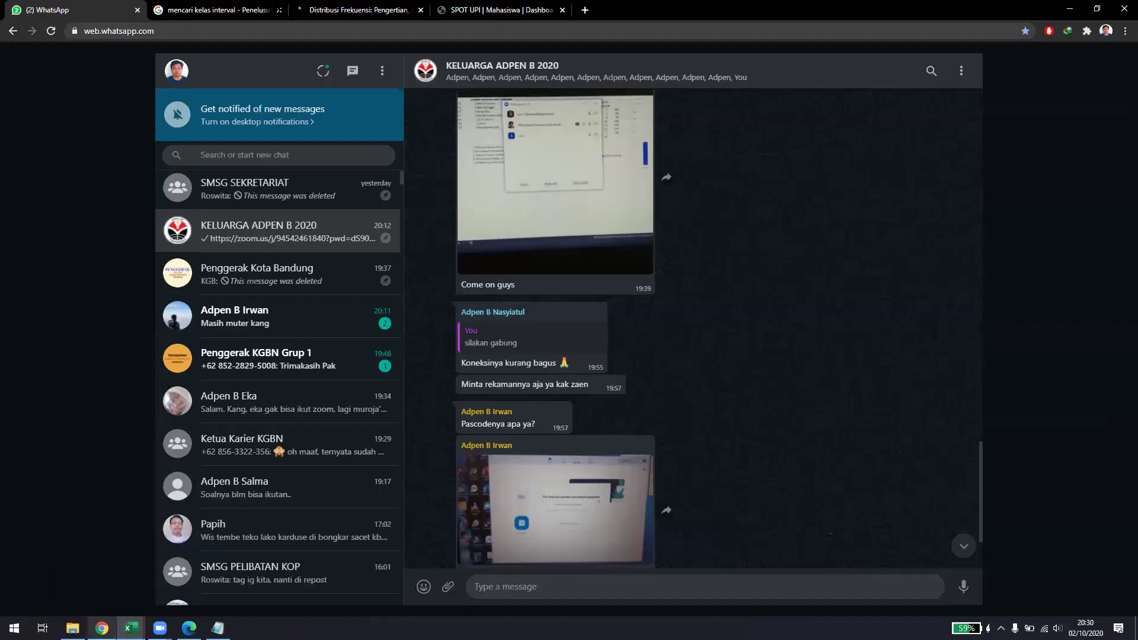
click(220, 7)
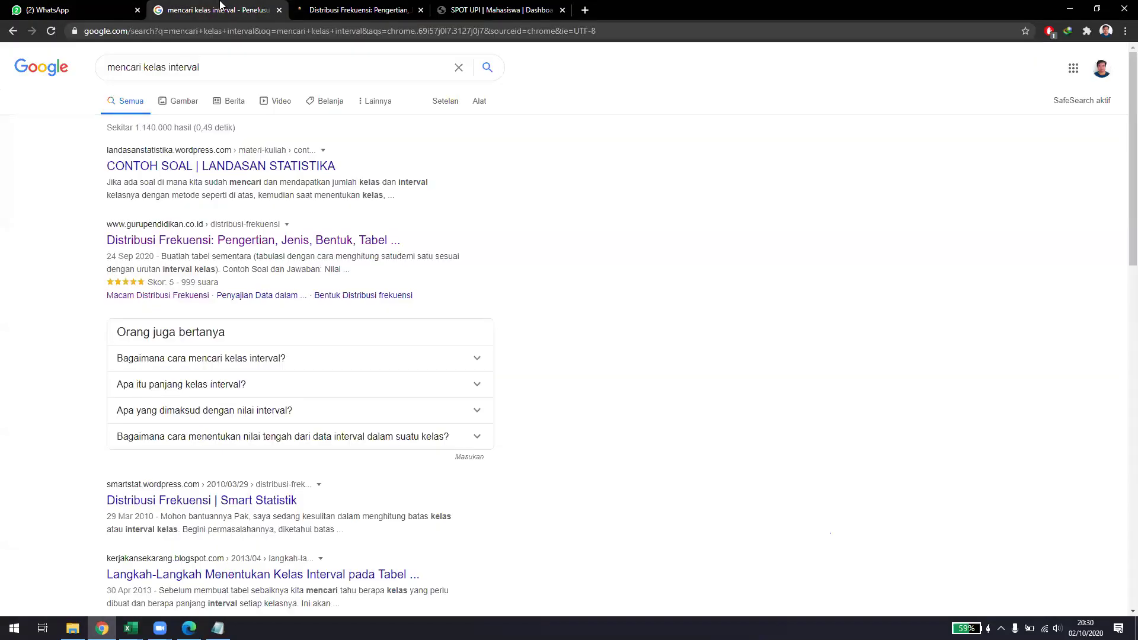
triple_click(232, 66)
text(nilai skor)
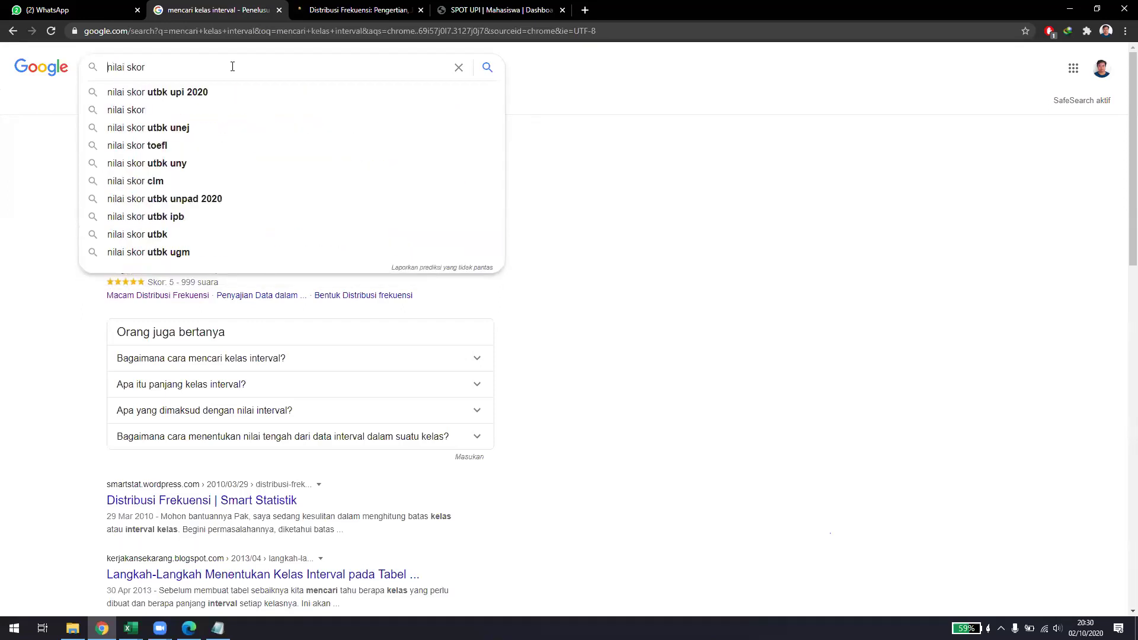
text(rujmus)
key(BackSpace)
key(BackSpace)
key(BackSpace)
key(BackSpace)
text(mus nilai skor)
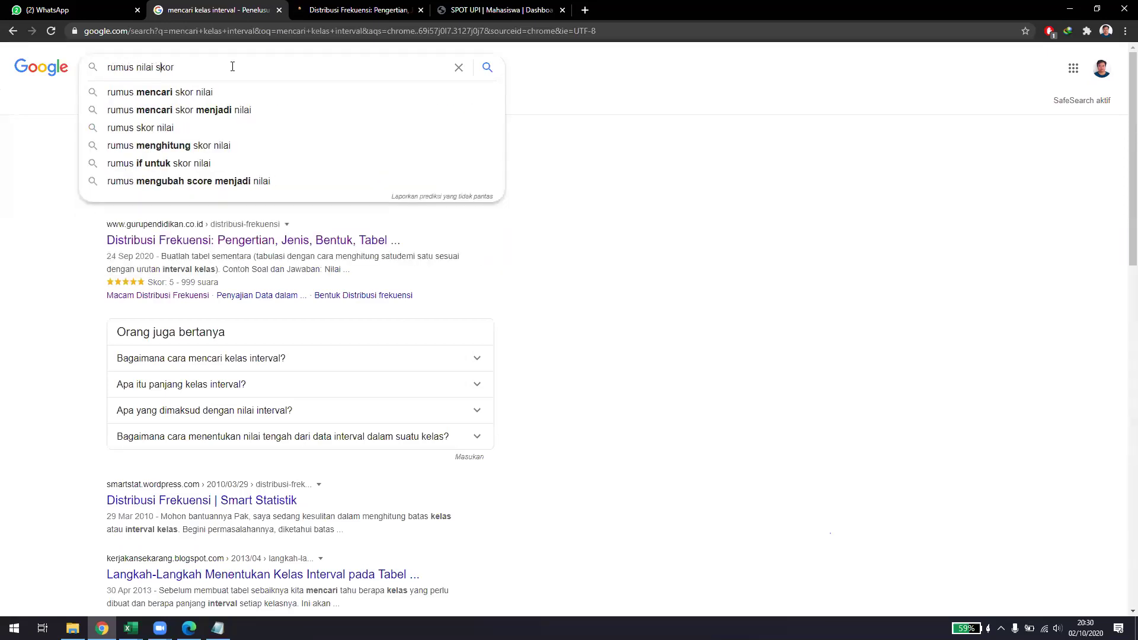
text( skala )
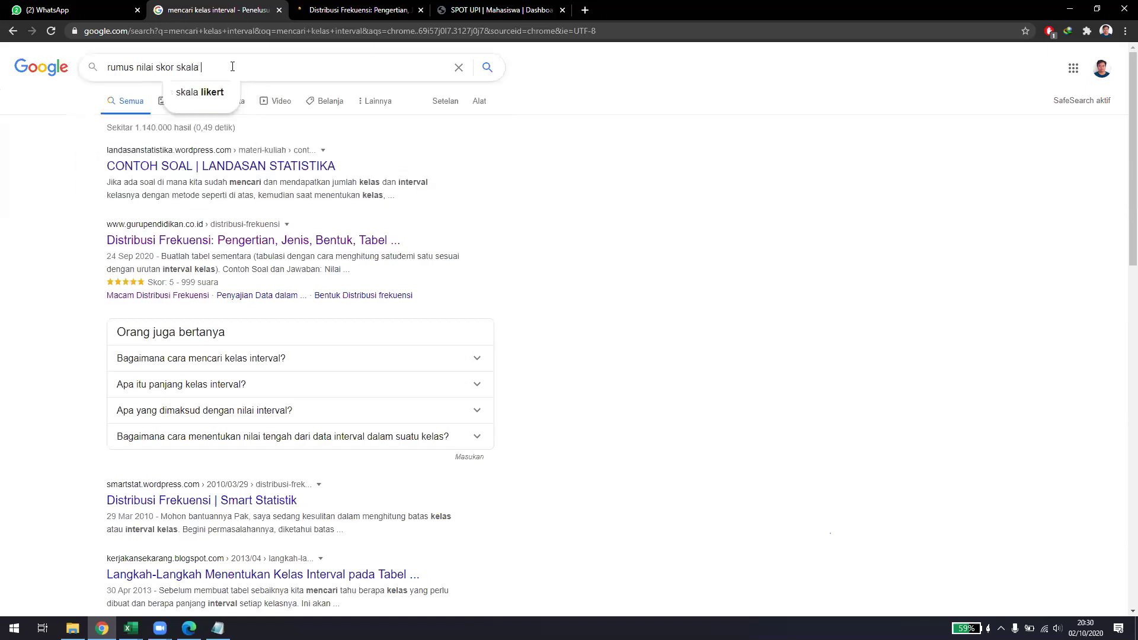
text(likert)
key(Return)
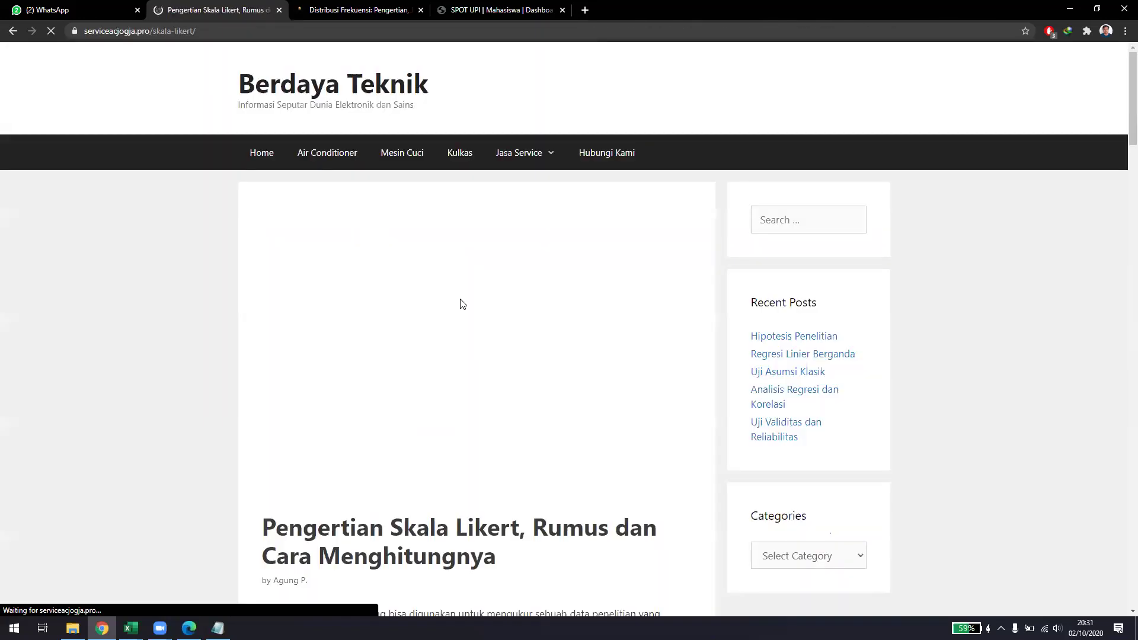
- Read the Skala Likert article down to Pemberian Bobot, highlighting the weighting explanation and the Sangat senang calculation
scroll(352, 323, down, 5)
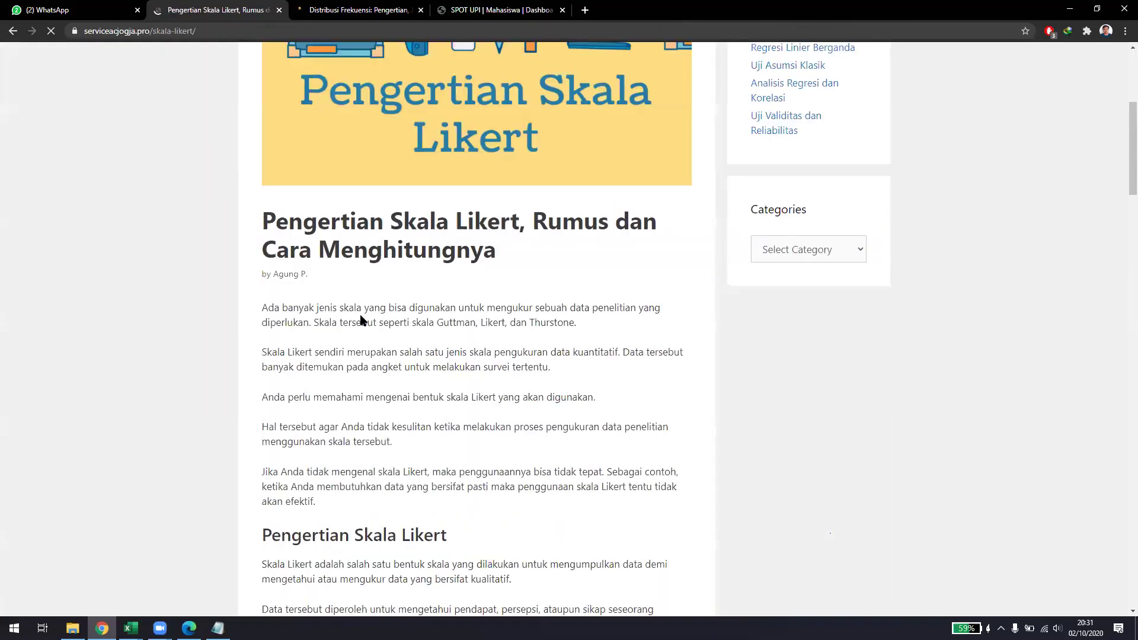
scroll(362, 320, down, 9)
scroll(360, 315, down, 5)
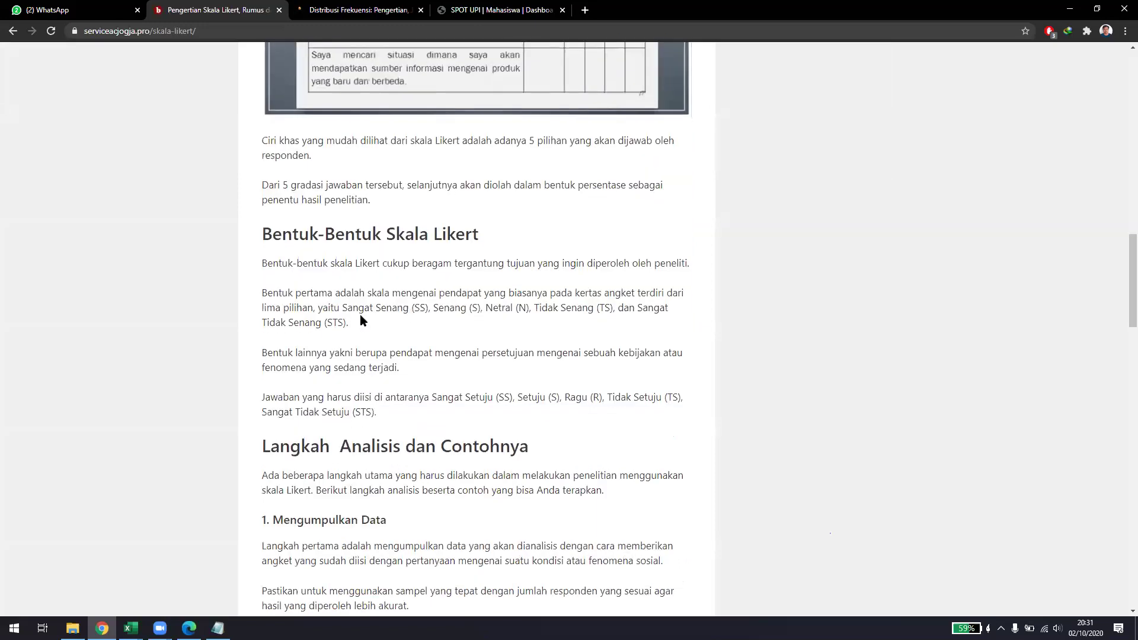
scroll(366, 320, down, 6)
scroll(367, 324, down, 8)
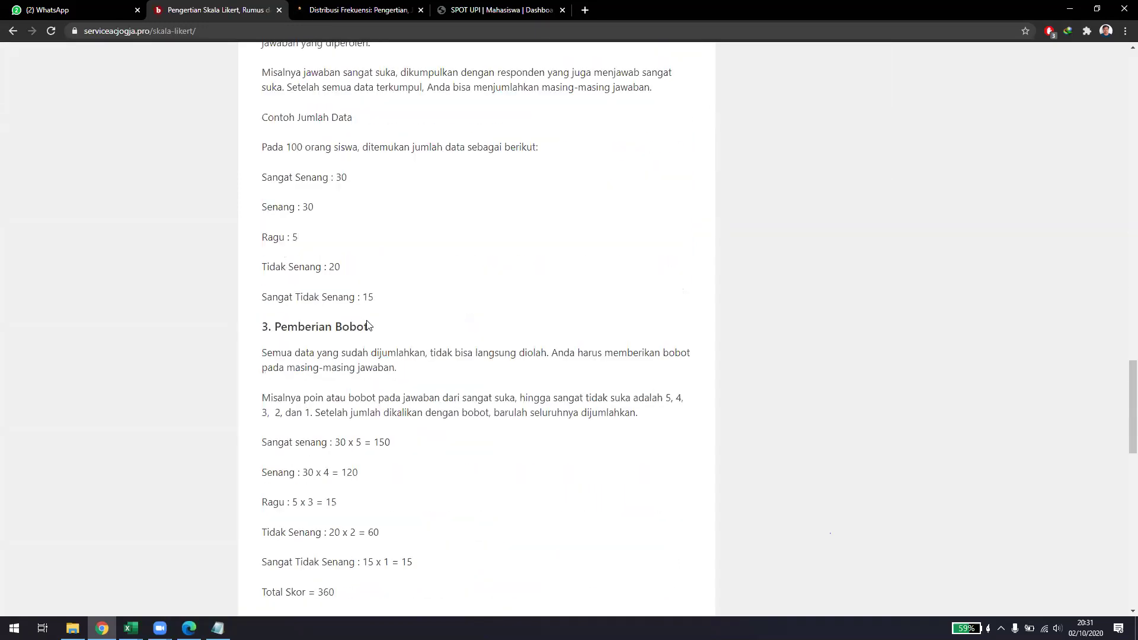
scroll(367, 320, down, 3)
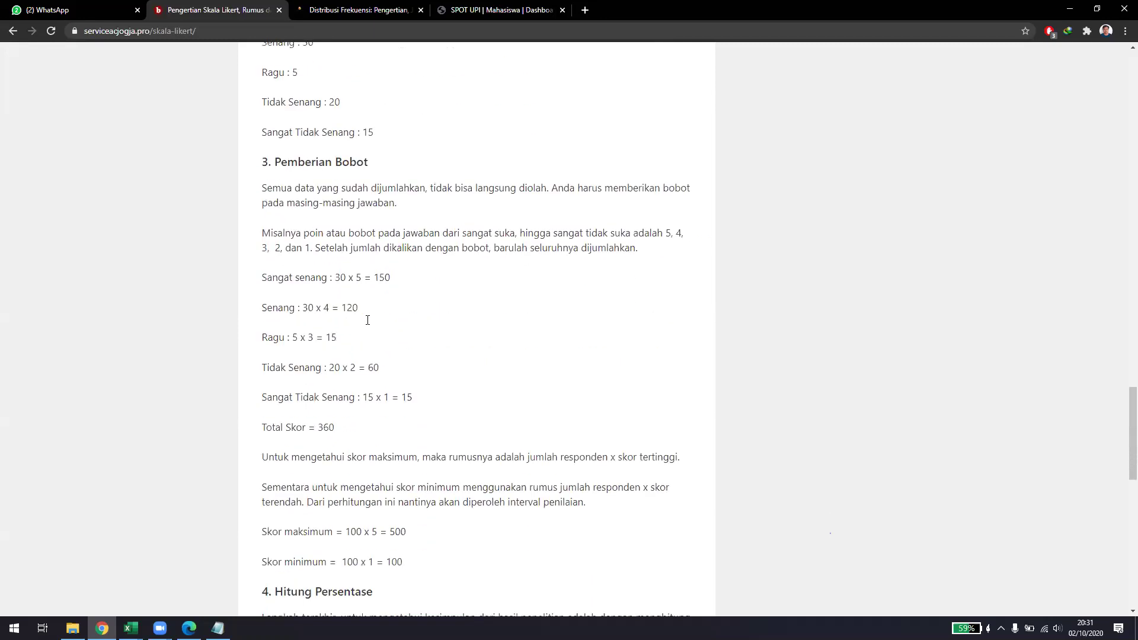
scroll(368, 320, down, 1)
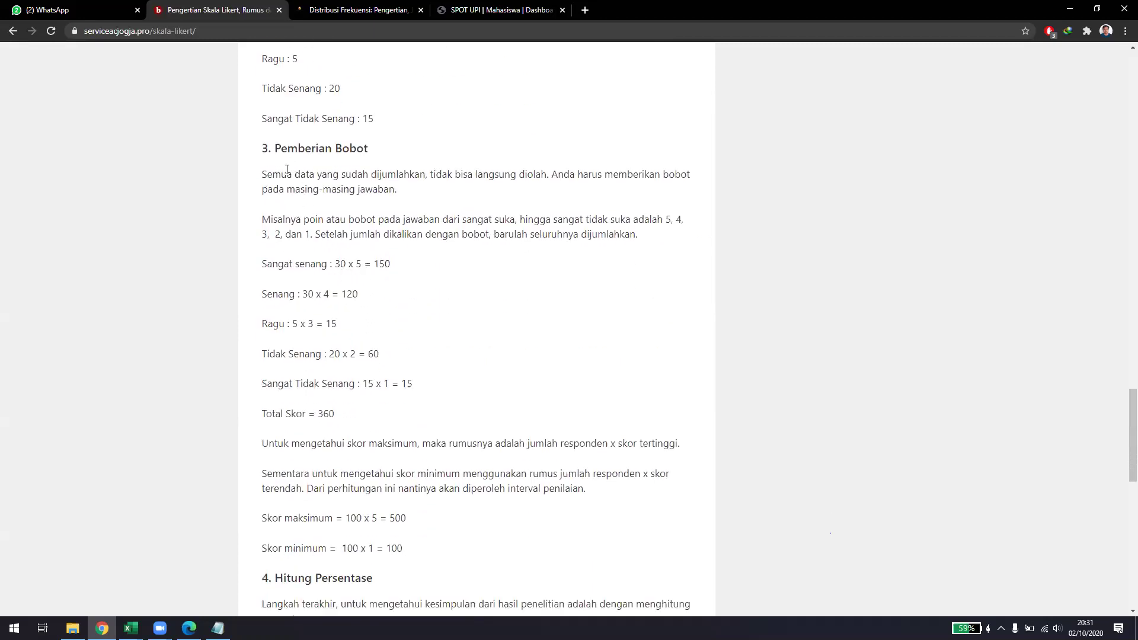
drag(274, 176, 347, 191)
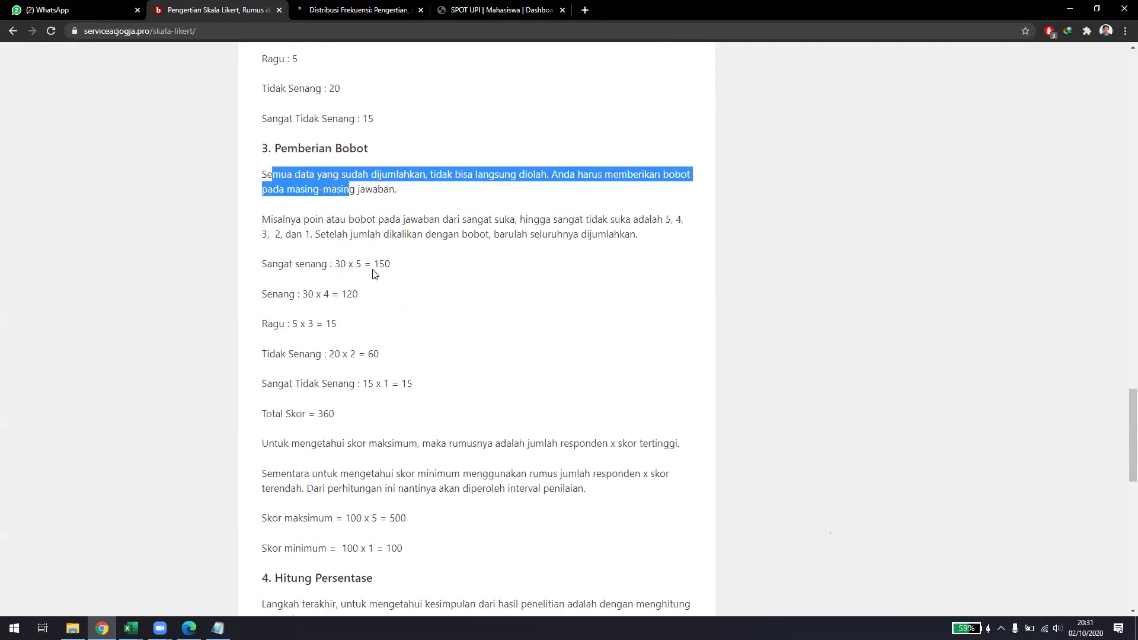
drag(296, 266, 391, 271)
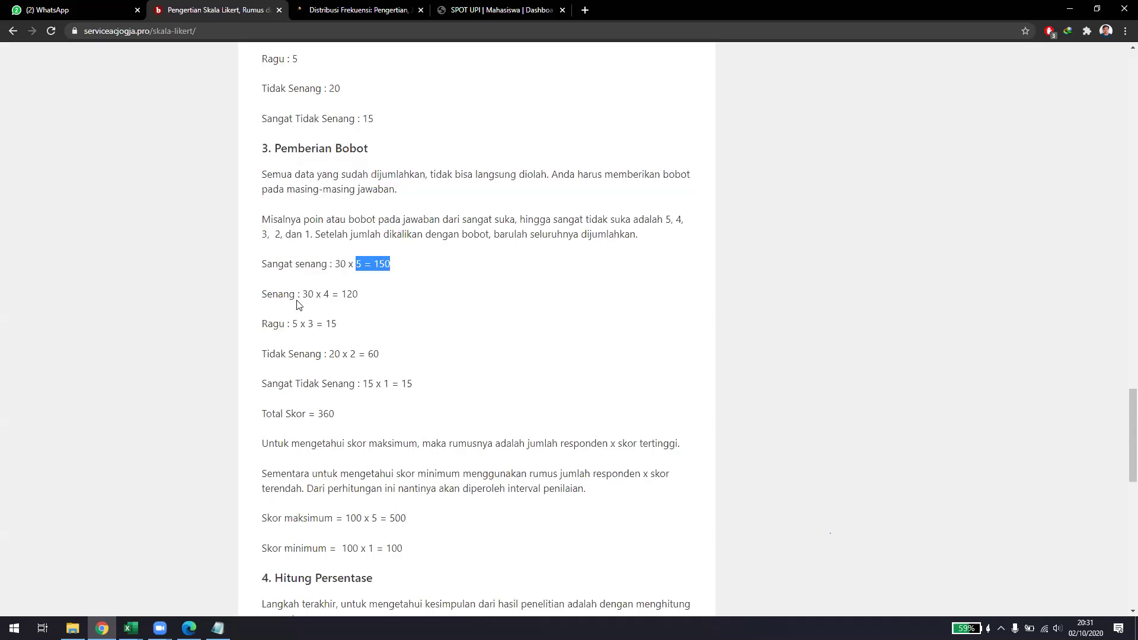
- Read through the weighted calculations for Senang, Ragu, Tidak Senang and Sangat Tidak Senang, highlighting each one
drag(298, 294, 355, 294)
drag(292, 325, 336, 325)
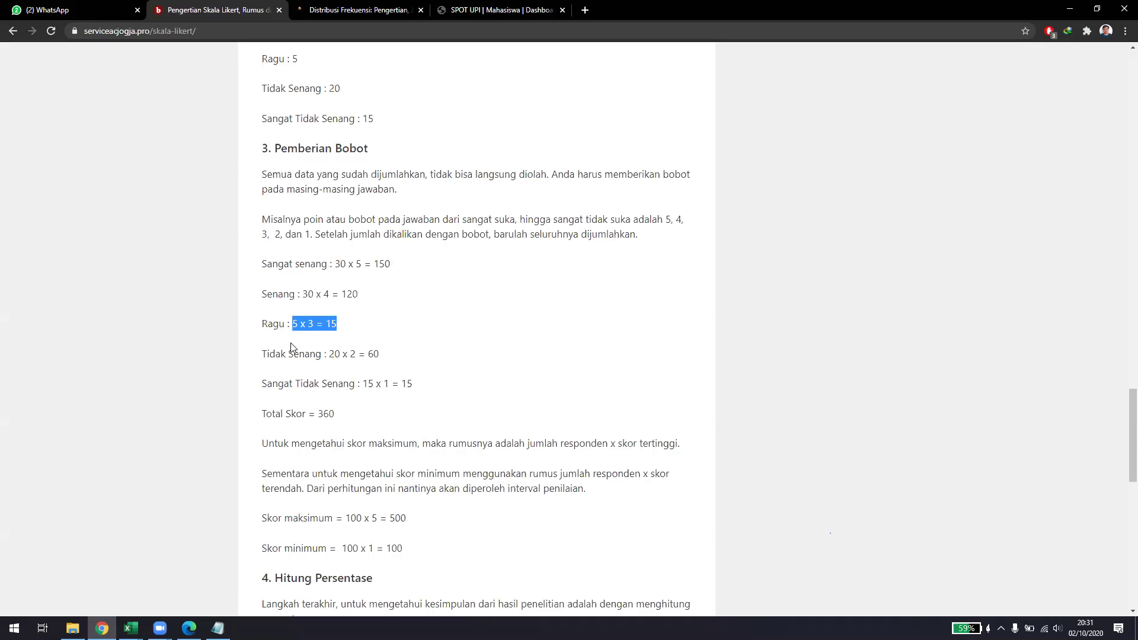
drag(274, 355, 383, 360)
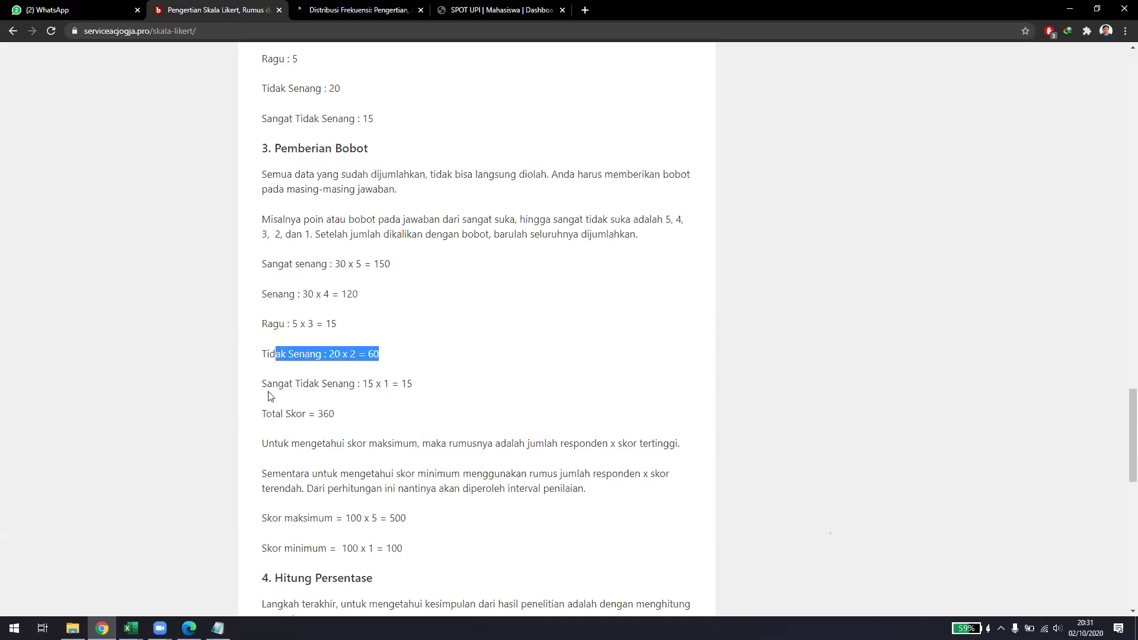
drag(262, 384, 398, 389)
click(396, 402)
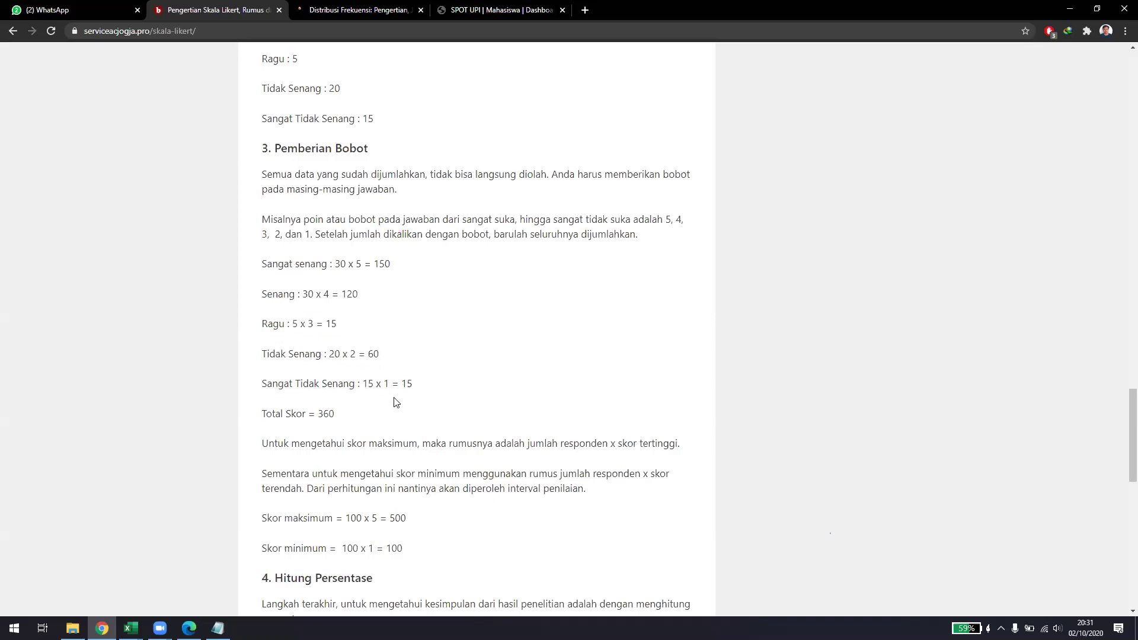
- Reread the Pemberian Bobot explanation and the Sangat senang calculation, and review the response counts under Jumlahkan Seluruh Data
drag(294, 174, 564, 177)
drag(286, 192, 407, 193)
click(341, 215)
drag(284, 222, 644, 239)
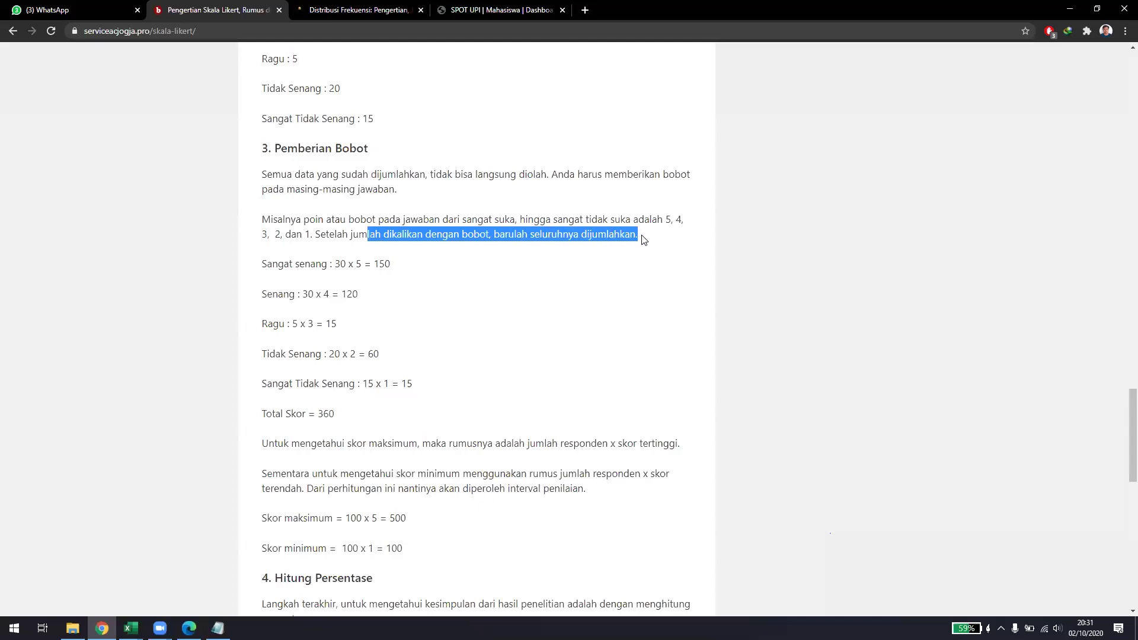
click(403, 262)
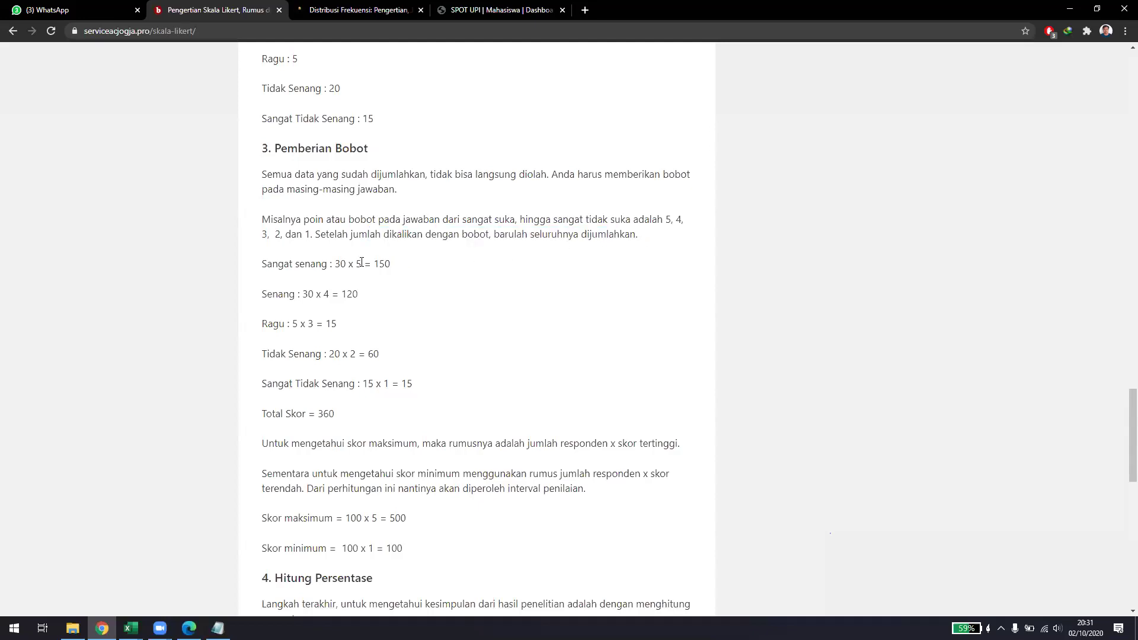
drag(345, 262, 379, 264)
scroll(362, 168, up, 5)
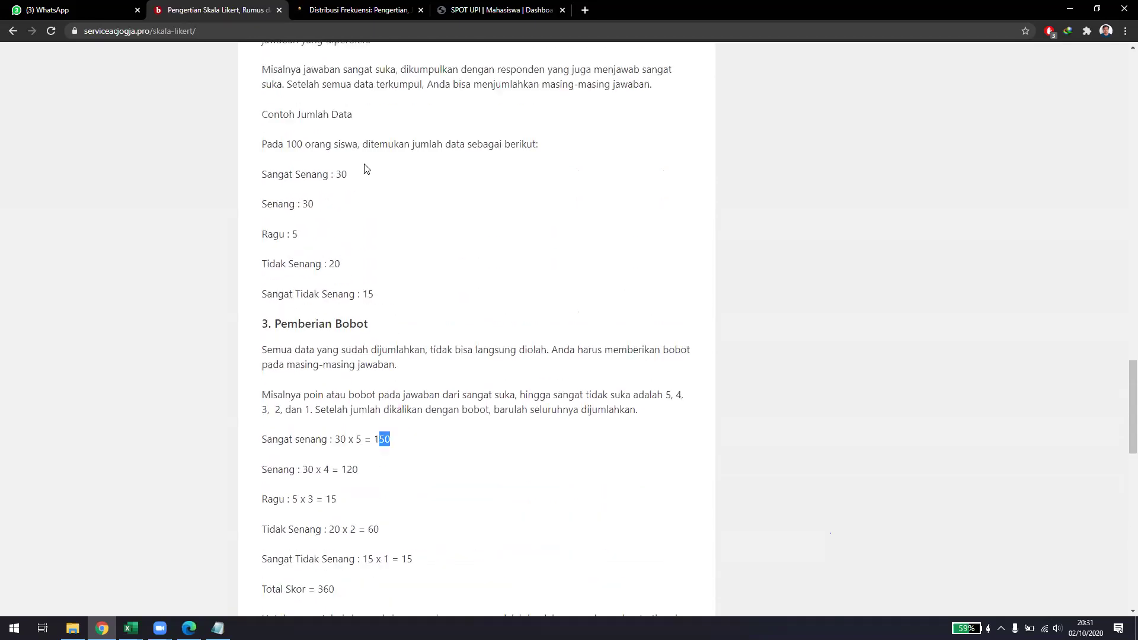
scroll(338, 203, up, 2)
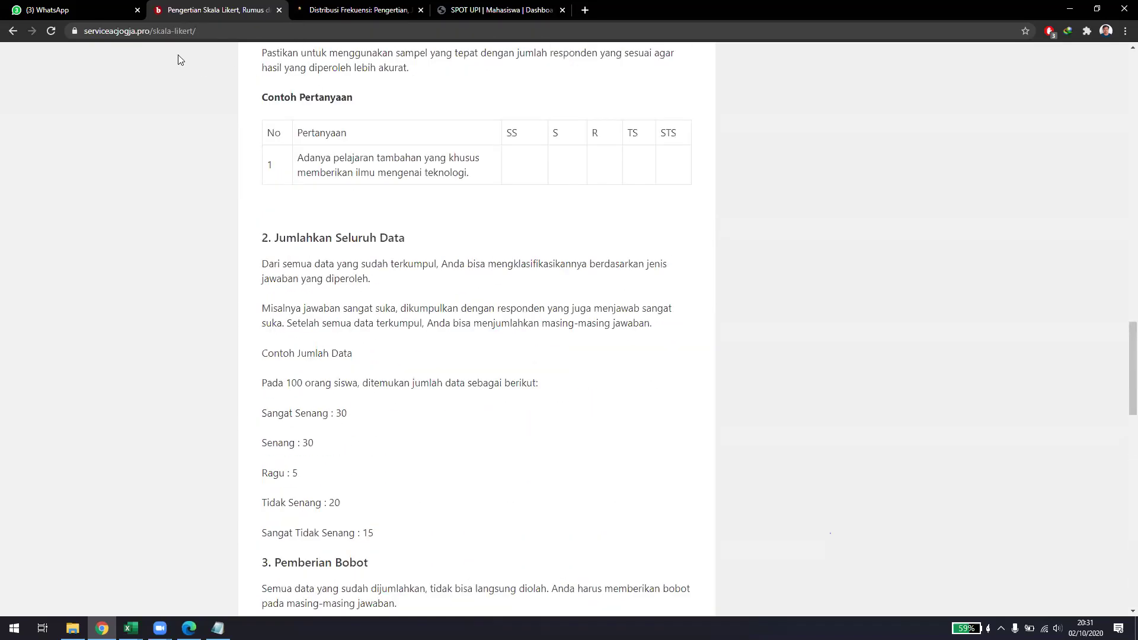
- Copy the Skala Likert article's address and send it to the KELUARGA ADPEN B 2020 group chat in WhatsApp
click(215, 31)
click(148, 619)
click(186, 524)
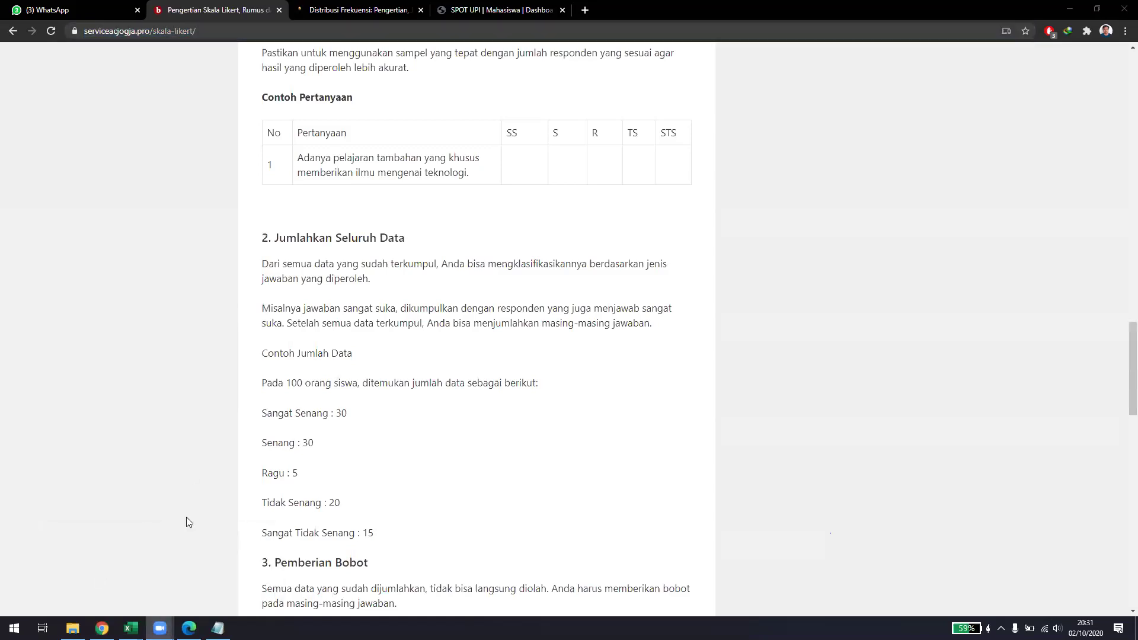
click(42, 10)
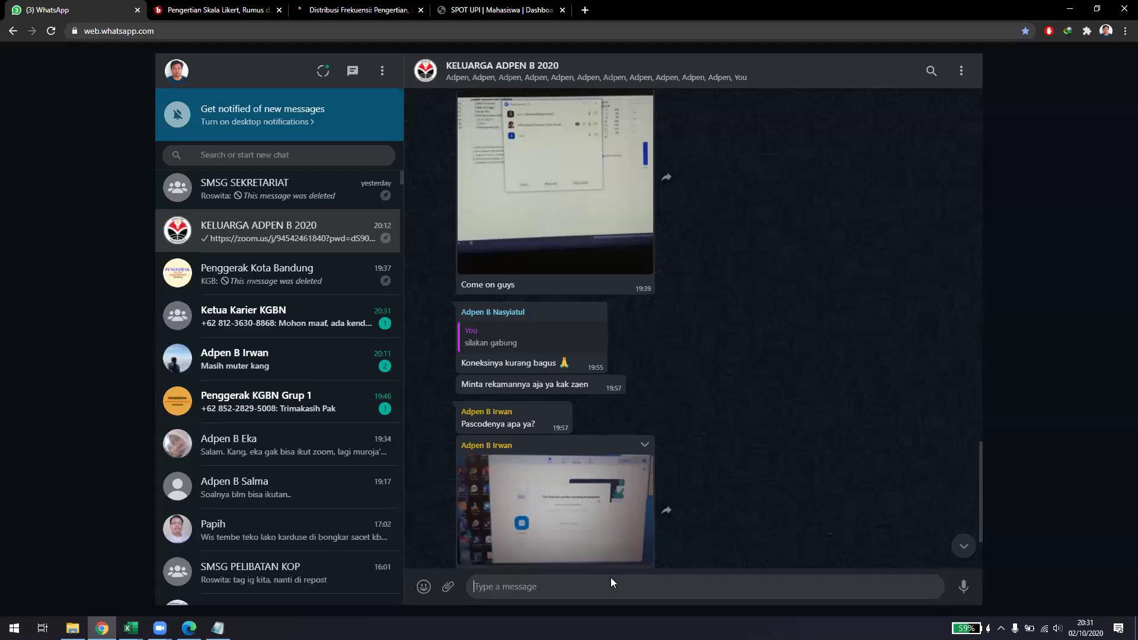
text(https://serviceacjogja.pro/skala-likert/)
key(Return)
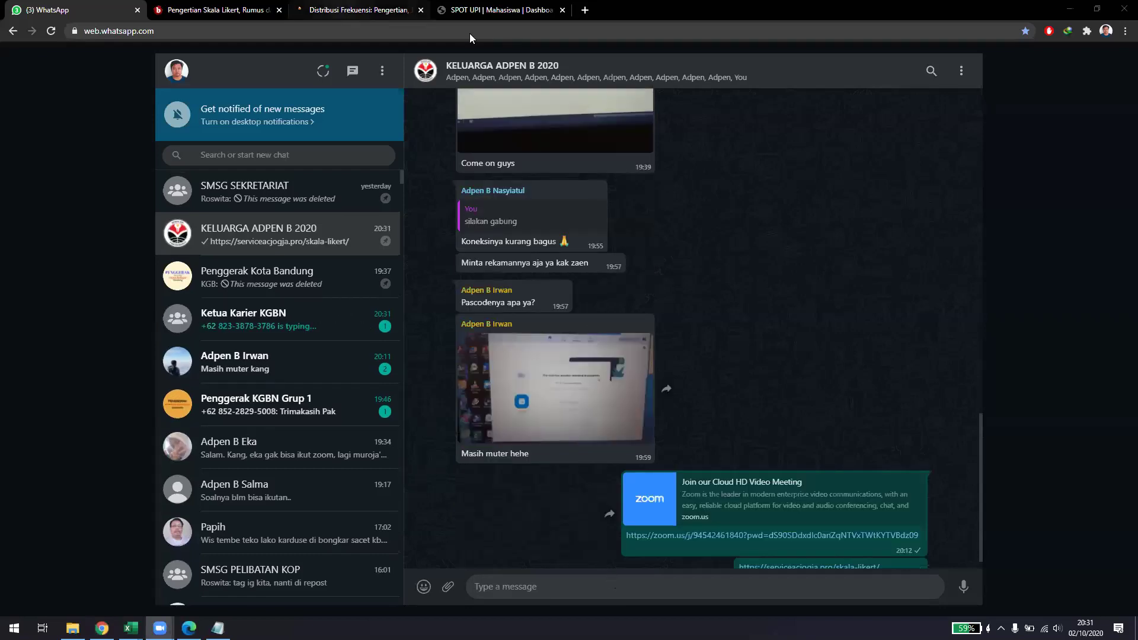
- Switch to Excel and look over the Bobot table and the Langkah menyusun tabel frekuensi block in Tugas_untuk akhwat
click(356, 10)
click(130, 628)
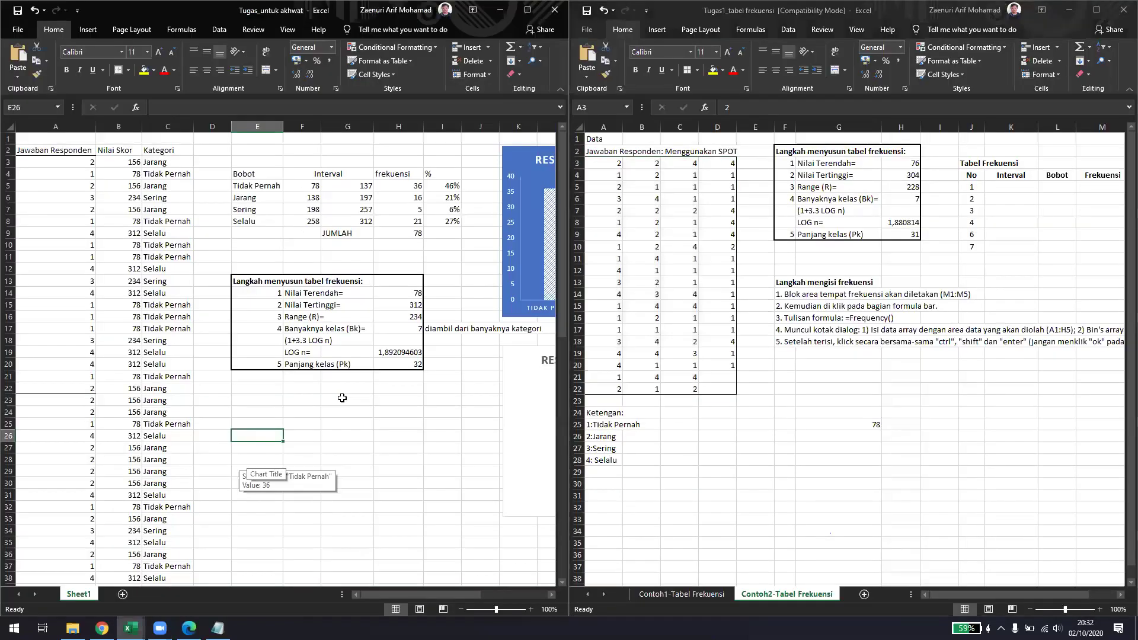
click(306, 401)
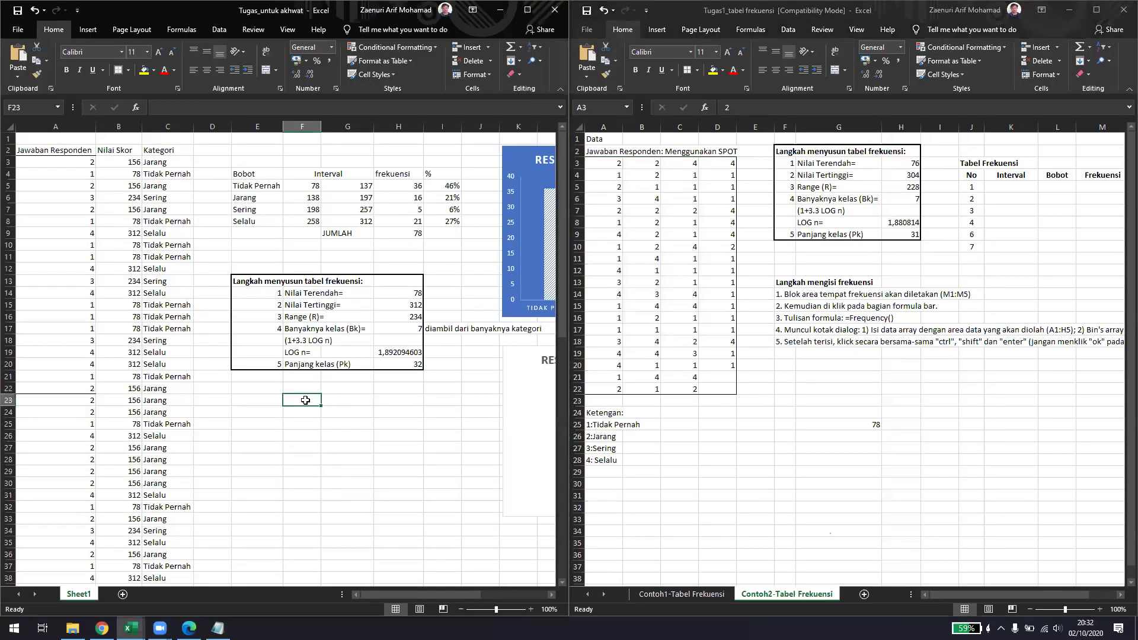
mouse_move(262, 175)
mouse_down()
mouse_move(261, 216)
mouse_move(254, 183)
mouse_up()
click(253, 184)
click(275, 402)
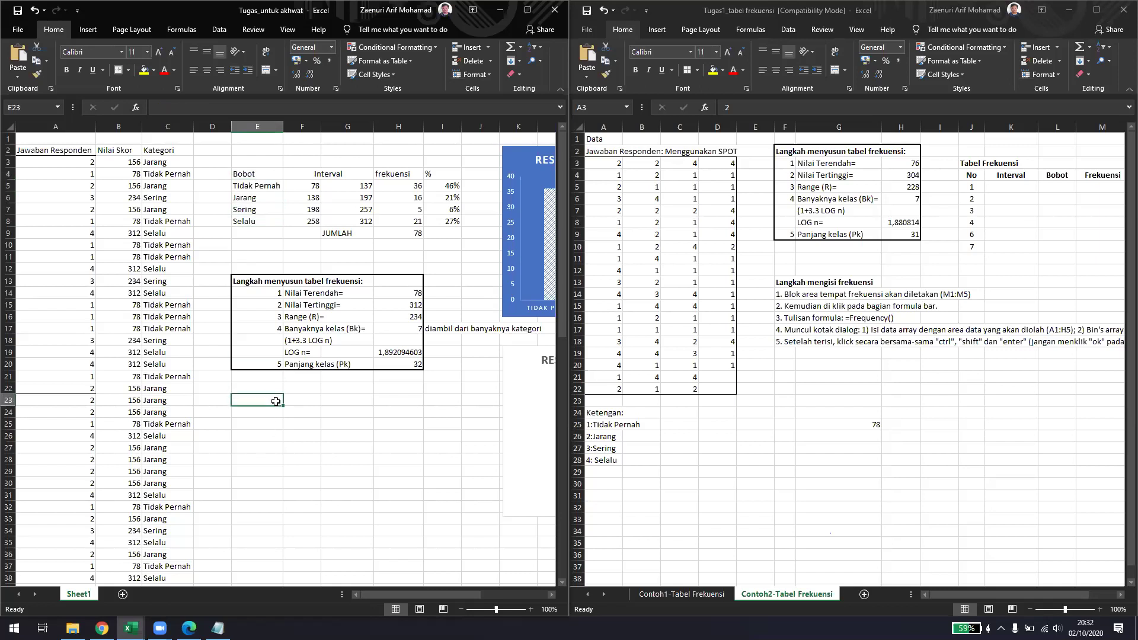
click(315, 389)
click(318, 375)
click(356, 296)
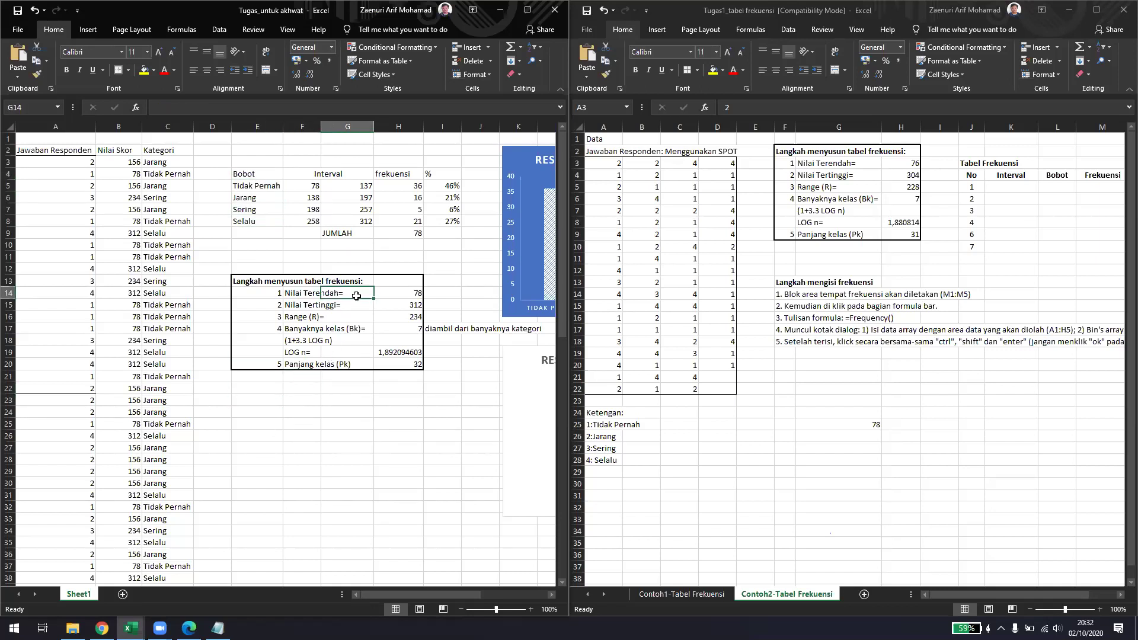
- Examine the formulas for Nilai Terendah, Nilai Tertinggi, Range, Banyaknya kelas, LOG n and Panjang kelas in H14:H20
click(397, 292)
click(406, 309)
click(407, 317)
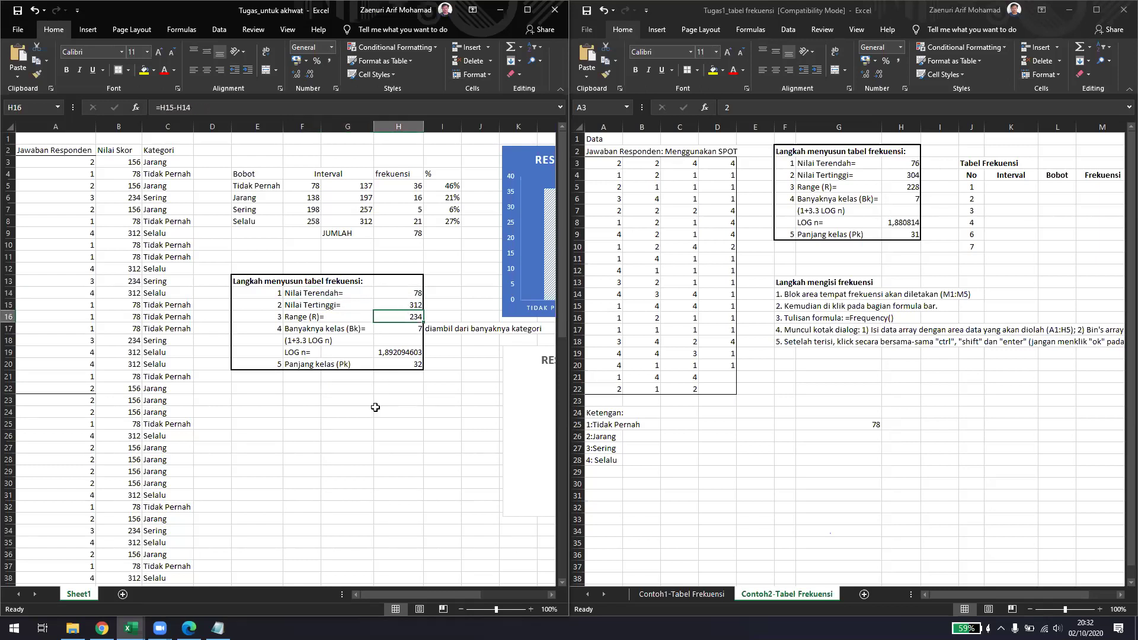
click(408, 306)
click(406, 293)
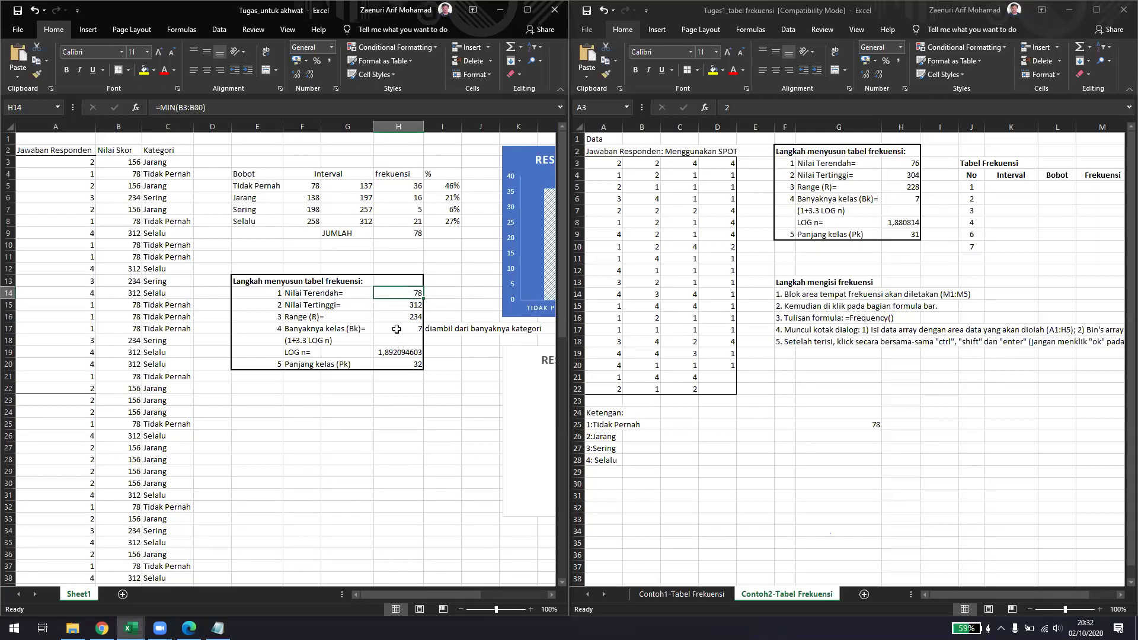
key(Down)
key(Down)
key(Down)
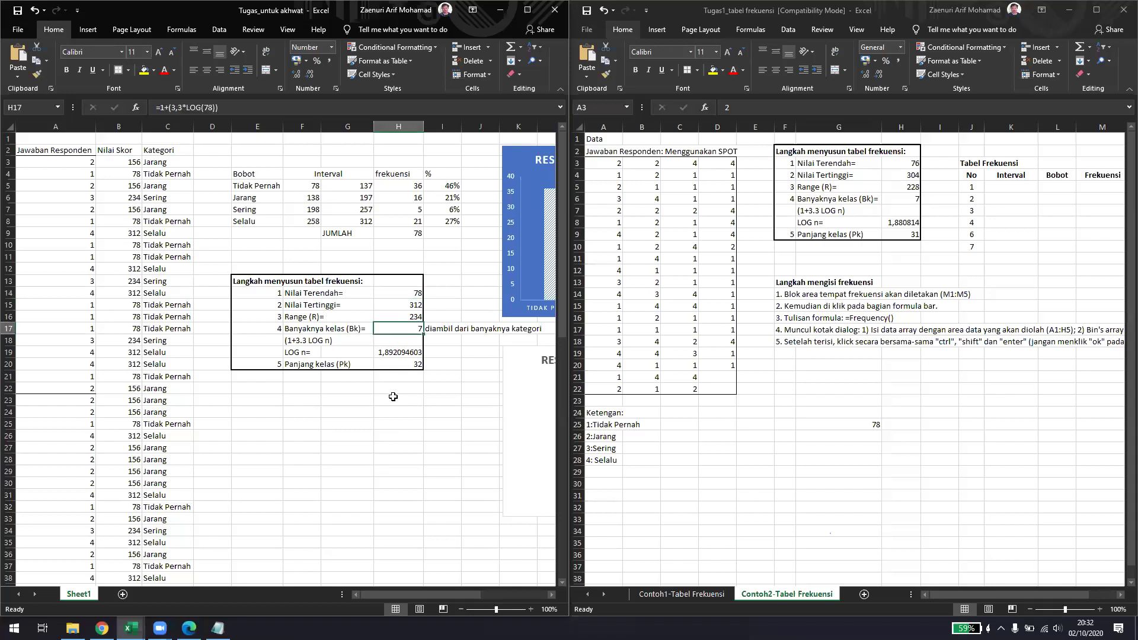
click(394, 353)
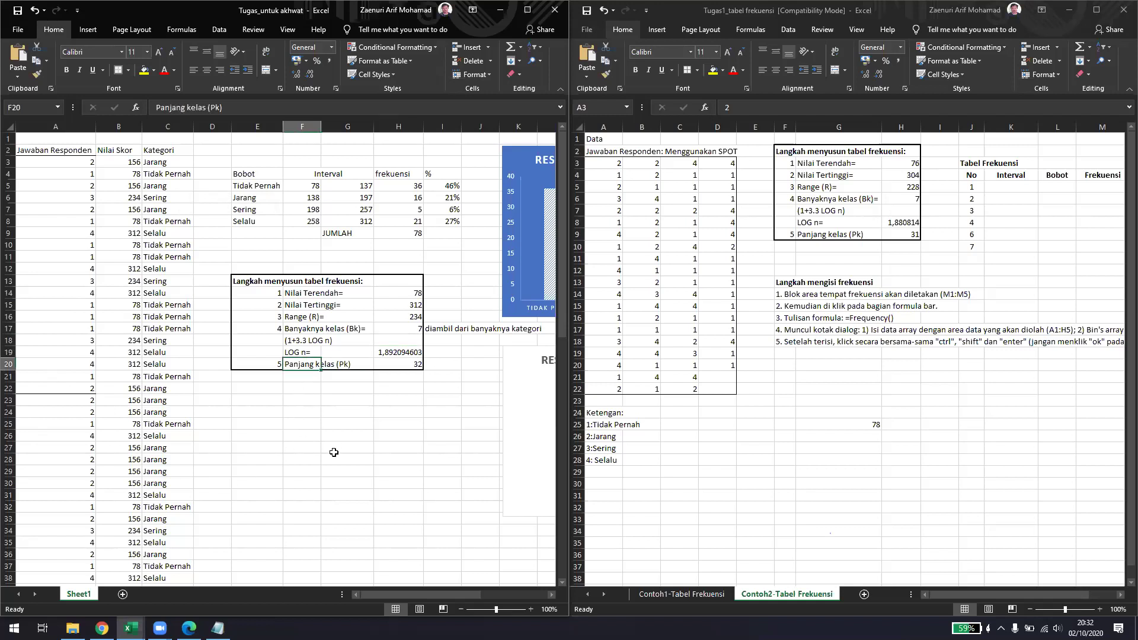
click(386, 364)
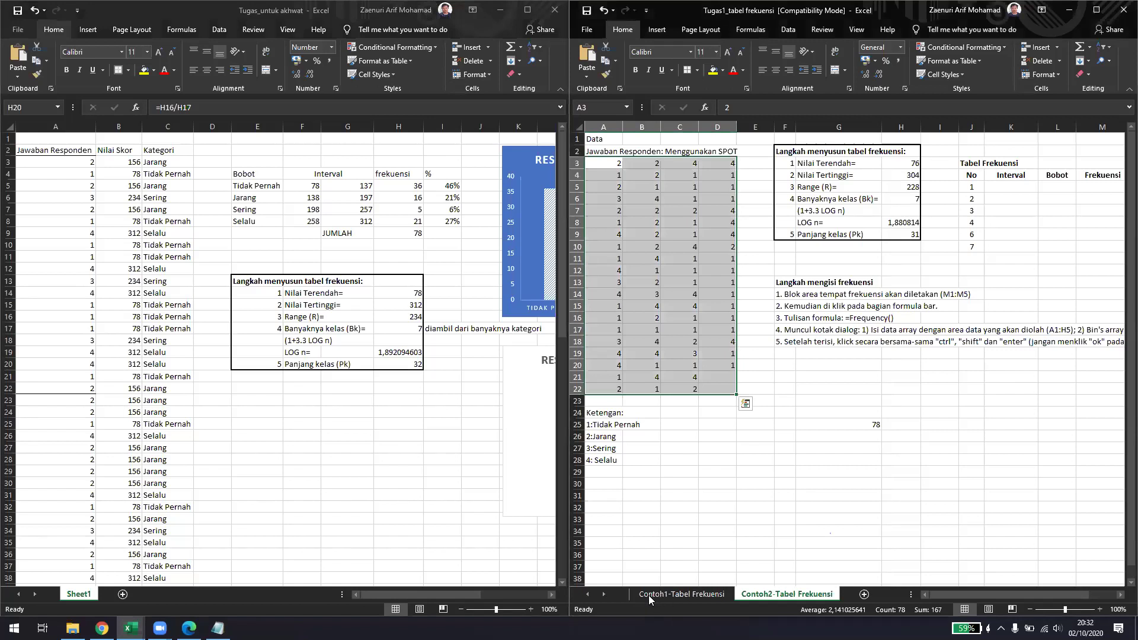
- Compare the Panjang kelas formula in H20 with K8 on Contoh1-Tabel Frekuensi, checking its source cells H16 and H17
click(648, 595)
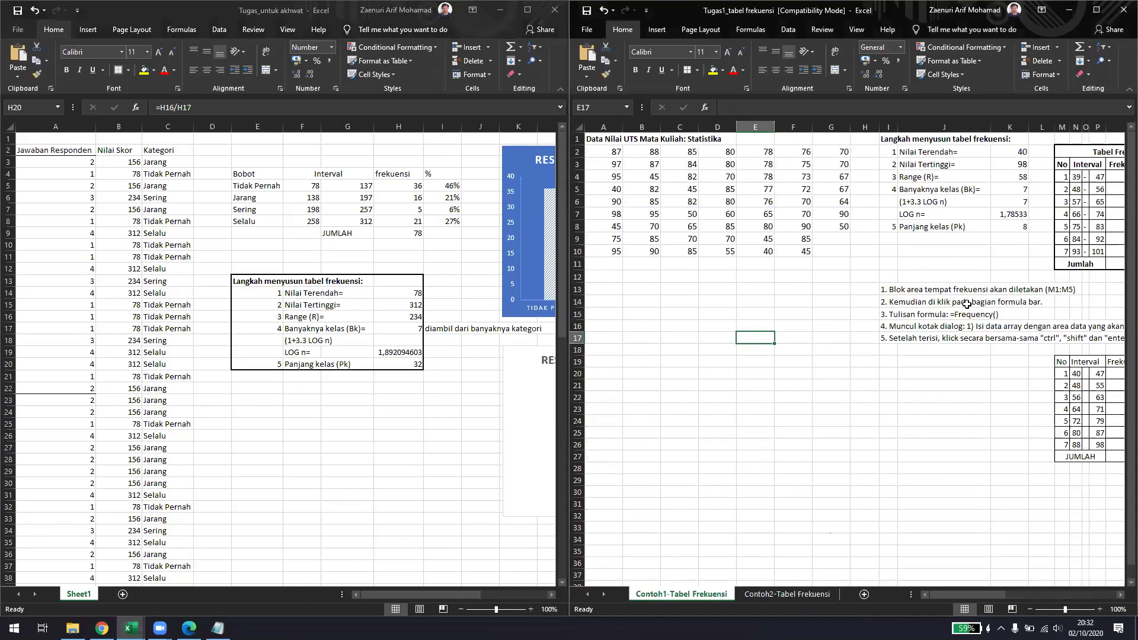
click(1008, 227)
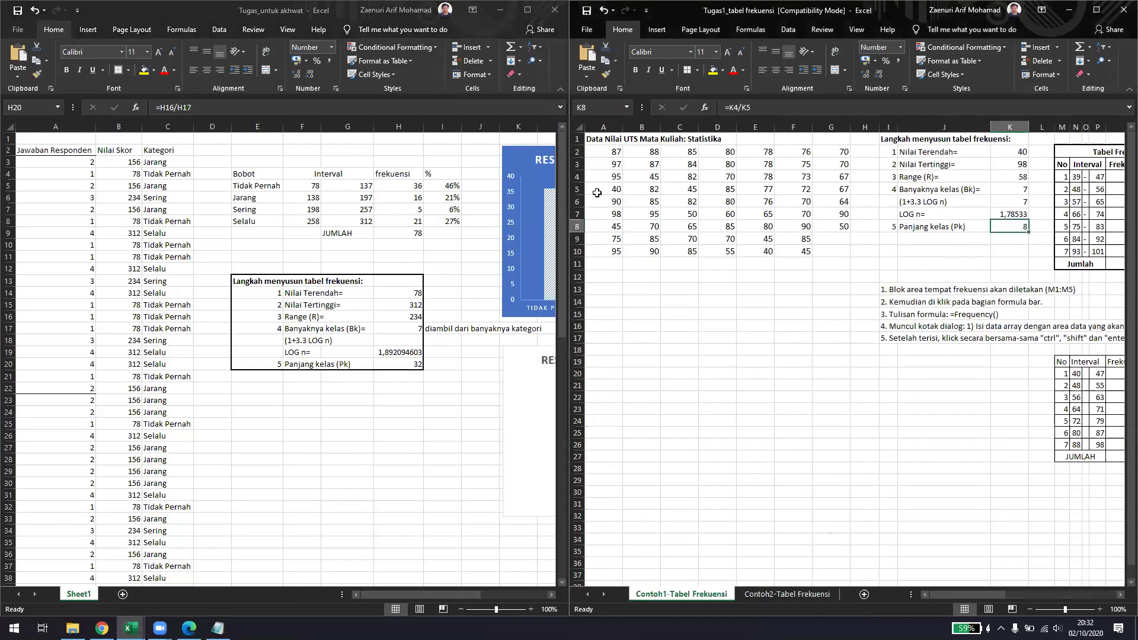
click(404, 315)
click(403, 315)
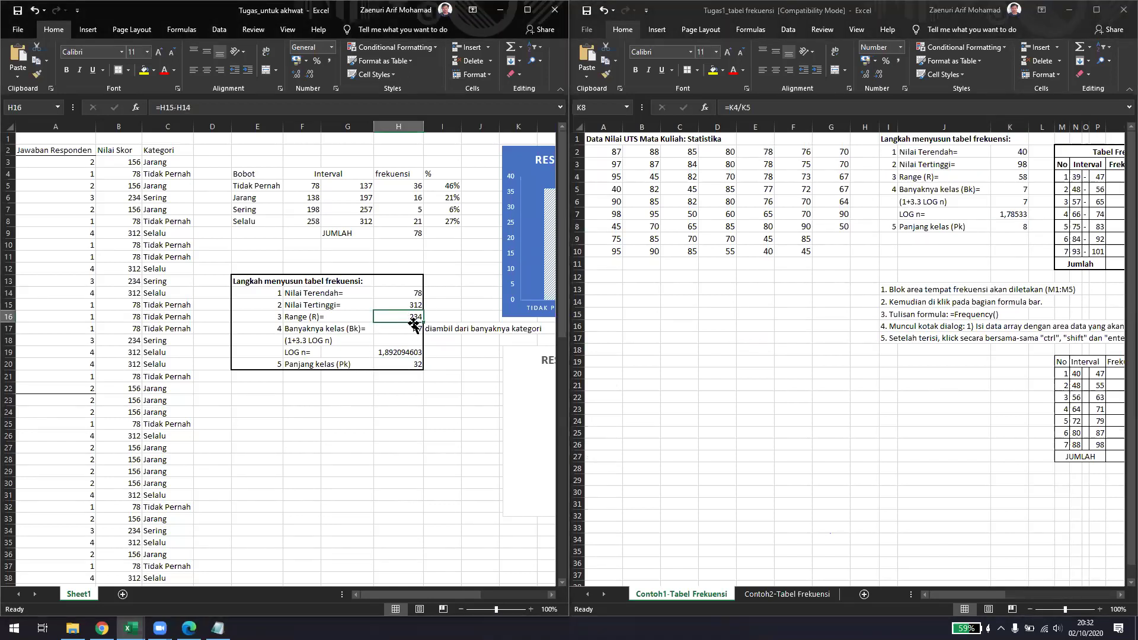
click(409, 364)
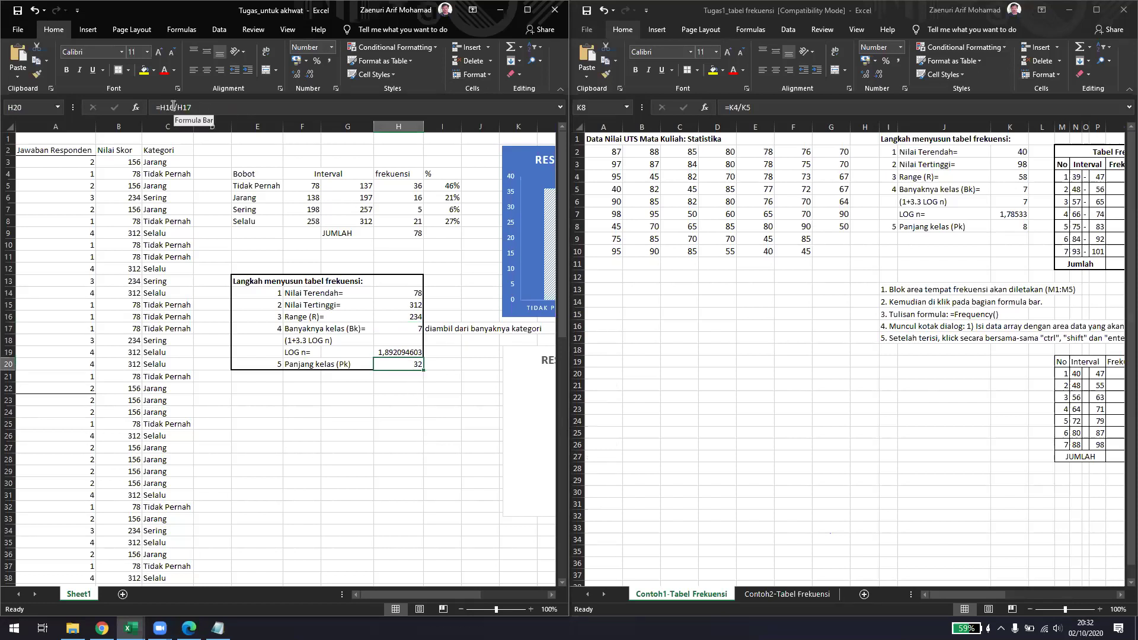
click(391, 318)
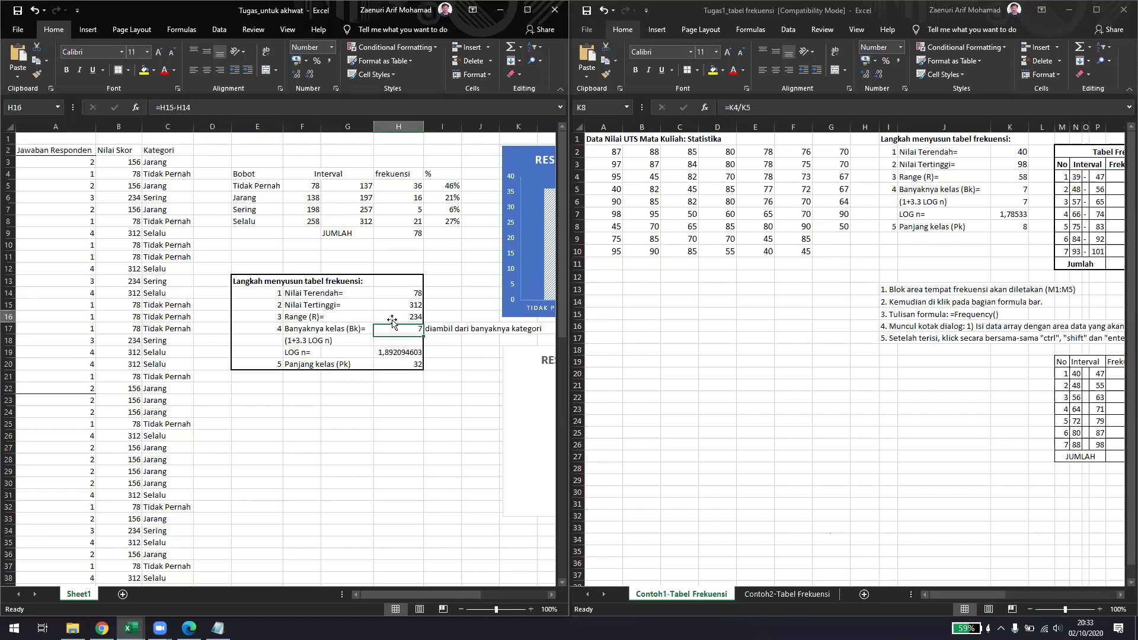
click(399, 327)
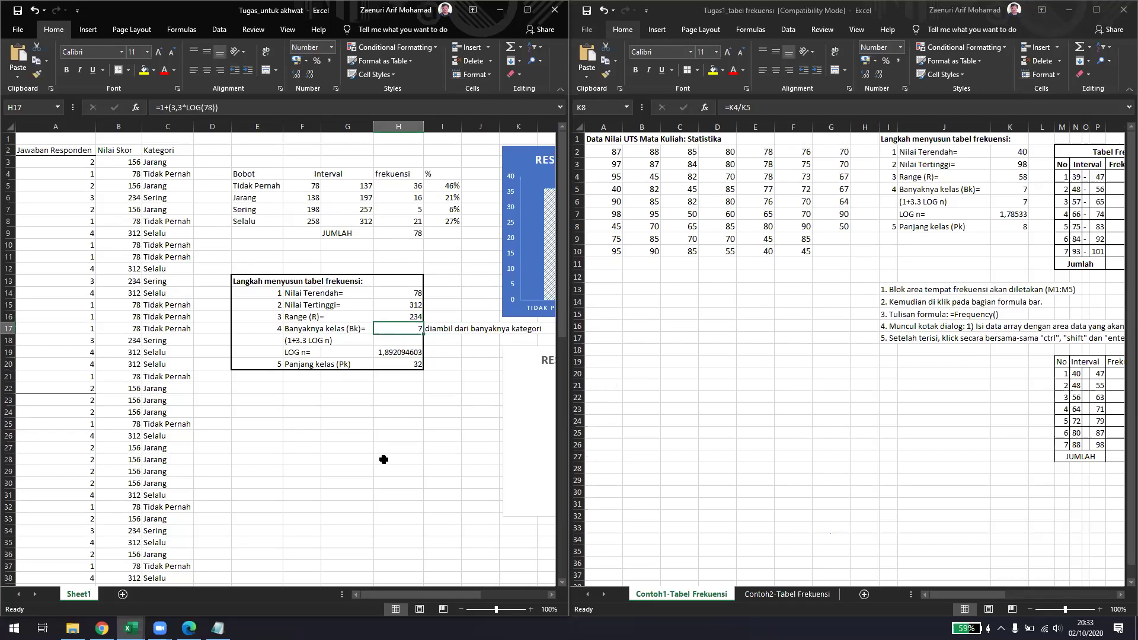
click(411, 368)
click(442, 367)
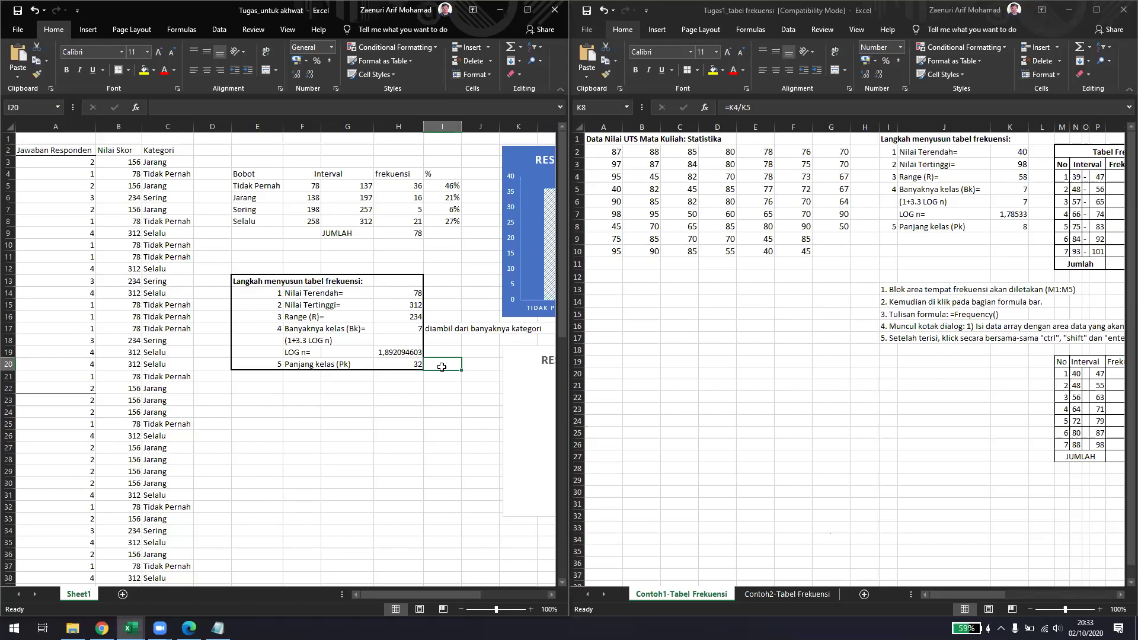
- Using the Contoh2-Tabel Frekuensi layout as a model, enter the title "Tabel Frekuensi" in E23 of Tugas_untuk akhwat
click(277, 374)
click(404, 375)
click(357, 395)
click(244, 396)
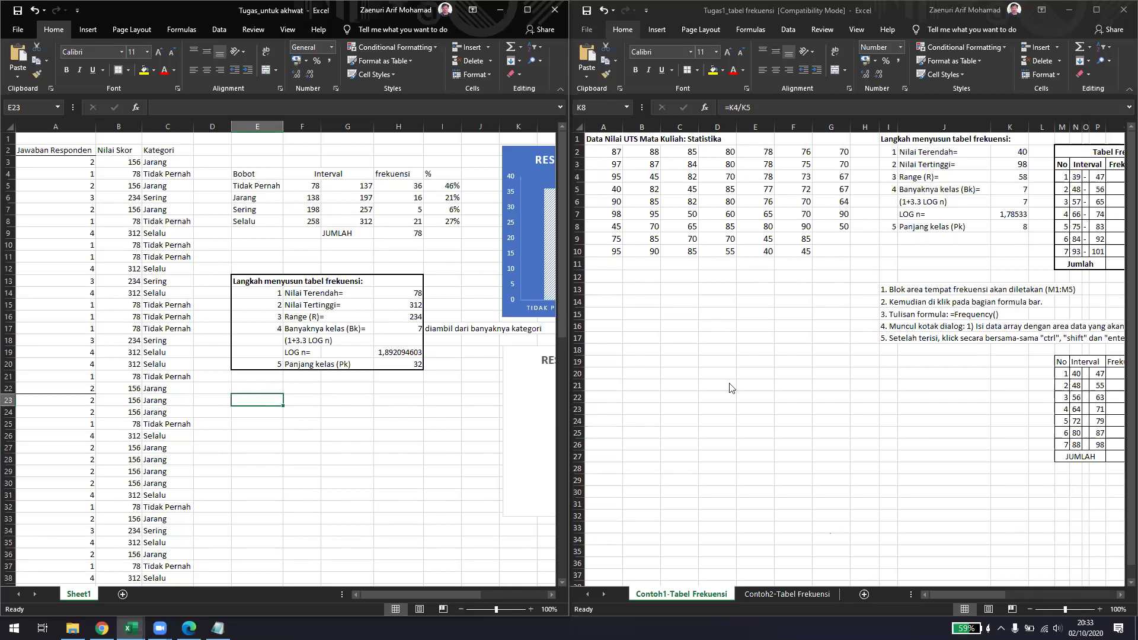
click(752, 596)
click(775, 595)
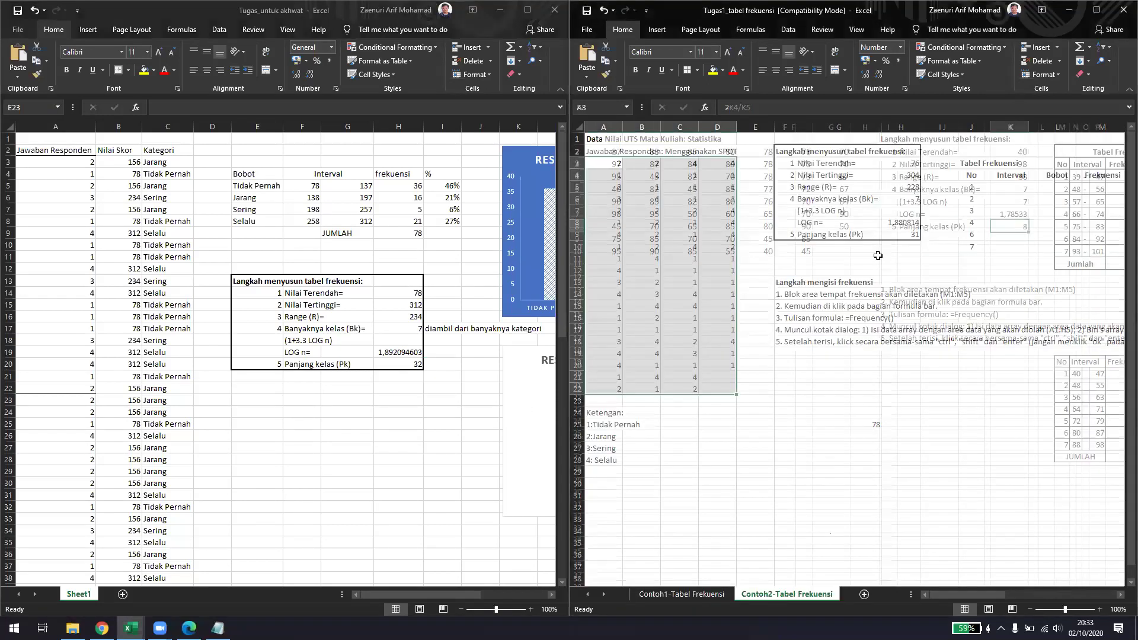
click(974, 174)
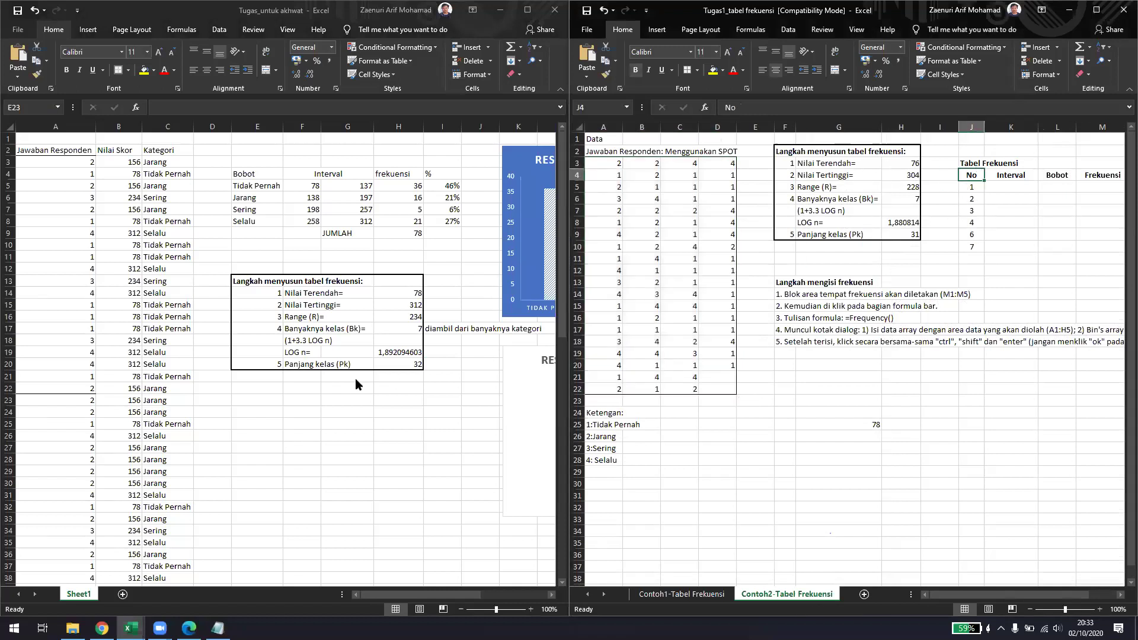
click(261, 397)
text(Tabel)
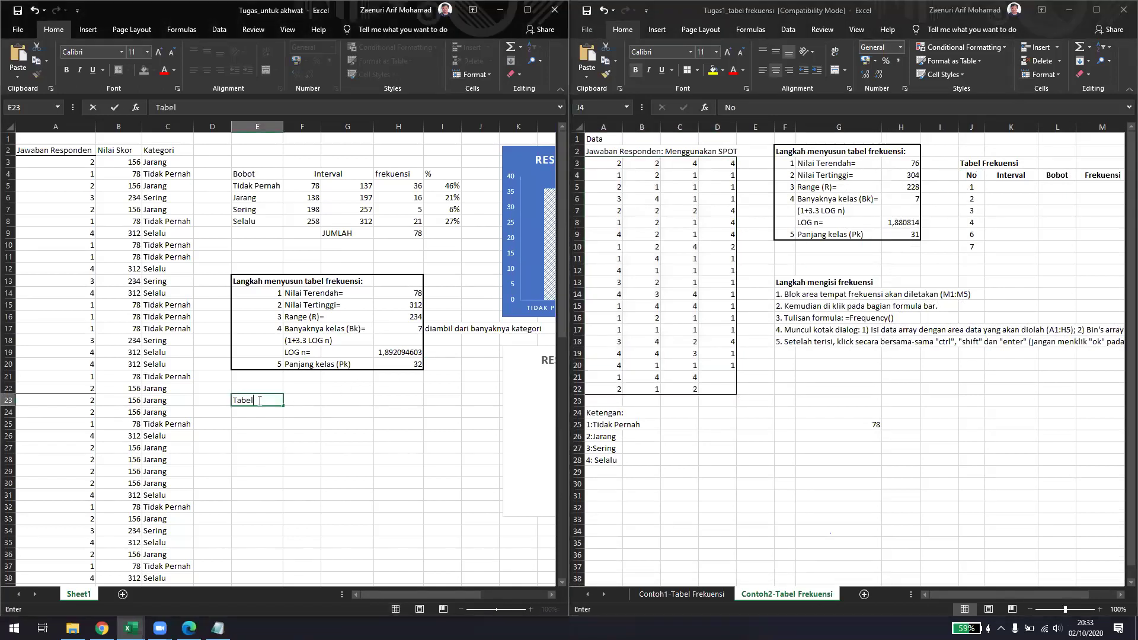
text( Frekuensi)
key(Return)
- Enter the column headings No, Interval and Bobot in E24:G24
text(No)
key(Tab)
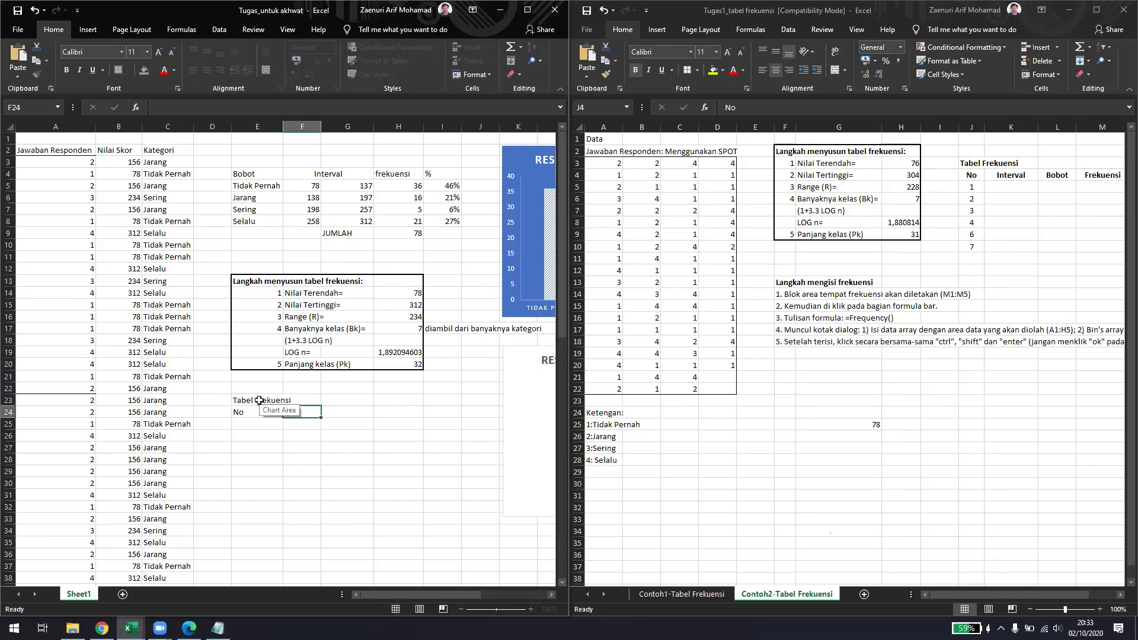
text(Interval)
key(Tab)
text(Bobot)
key(Tab)
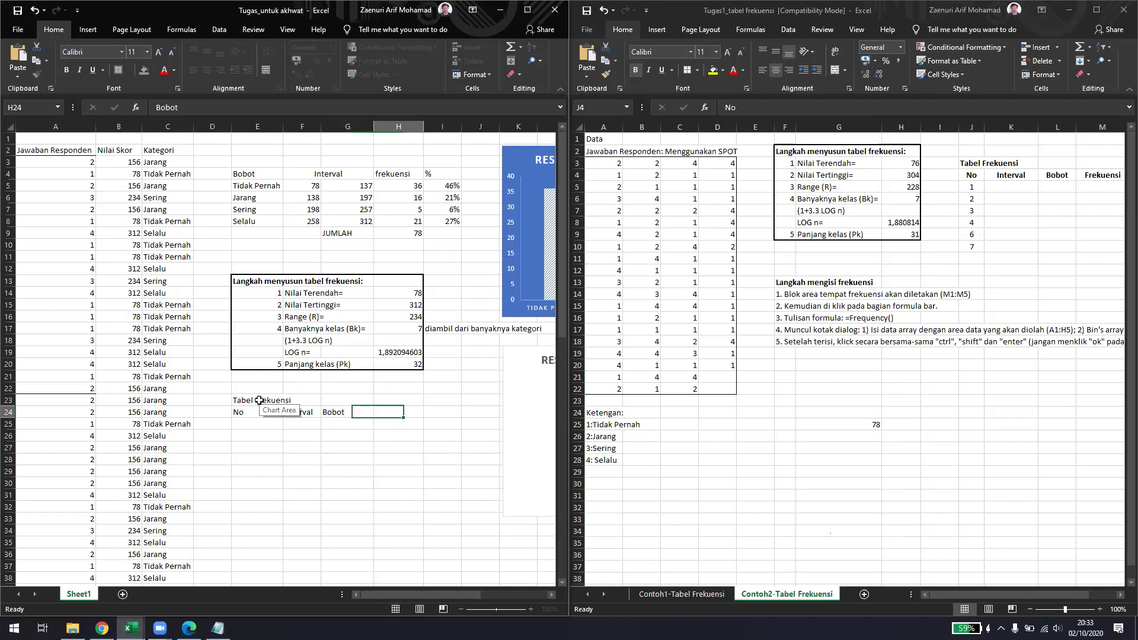
- Add the headings Frekuensi in H24 and % in I24, and centre the % heading
text(Frekeu)
text(n)
key(BackSpace)
key(BackSpace)
key(BackSpace)
text(uen)
key(Tab)
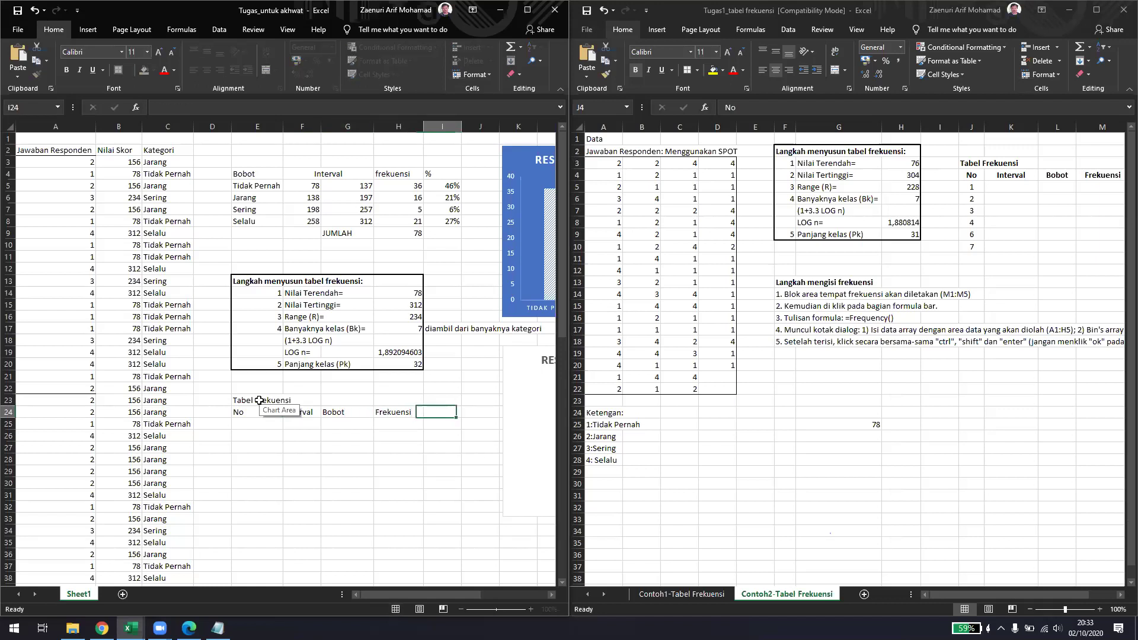
text(%)
key(Return)
click(442, 413)
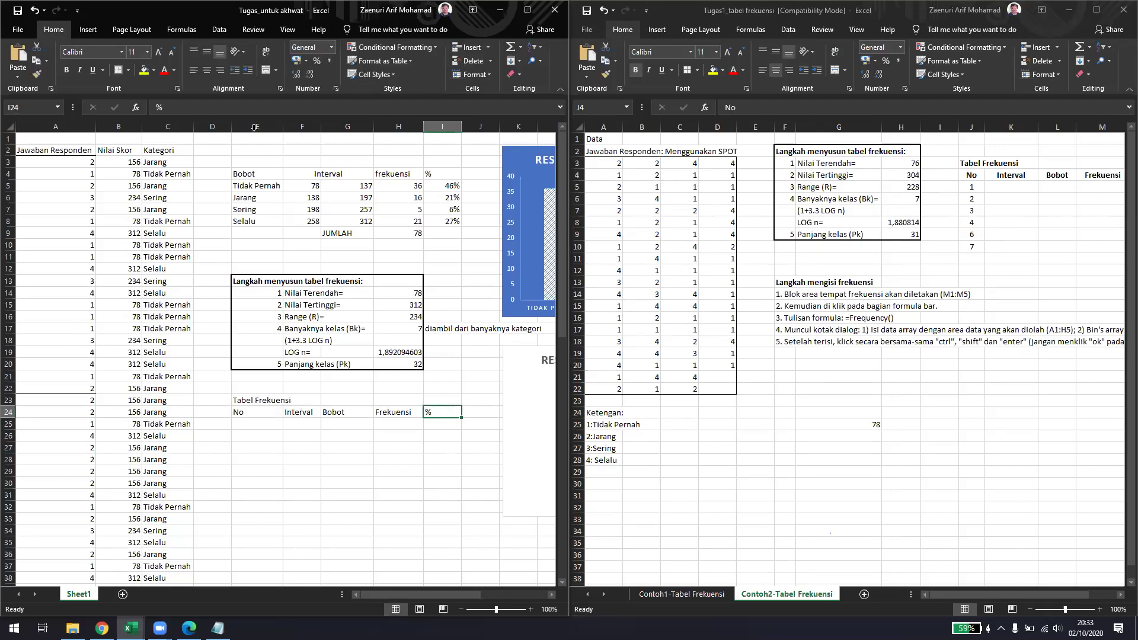
click(205, 70)
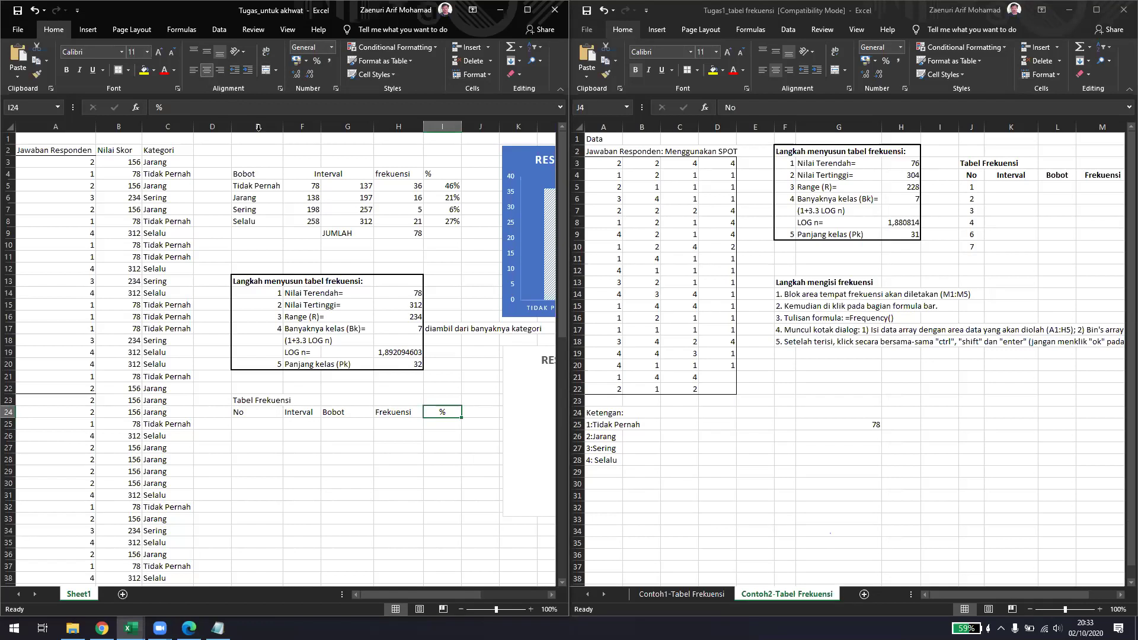
- Switch to Chrome and bring up the Jumlahkan Seluruh Data section of the Likert scale article
click(214, 472)
click(102, 628)
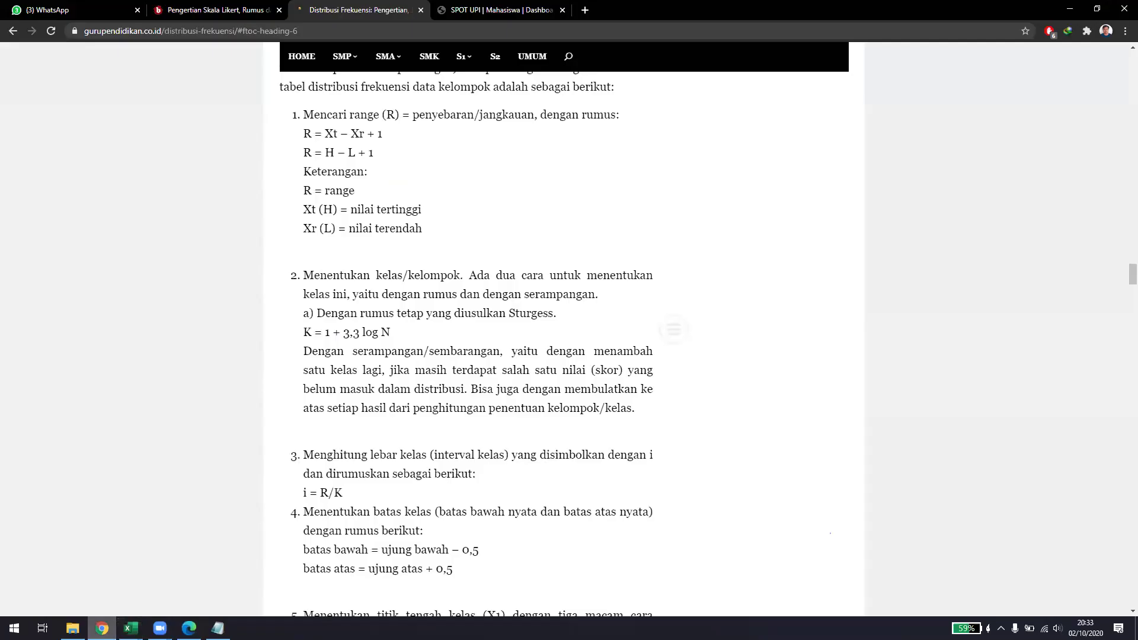
scroll(433, 311, up, 2)
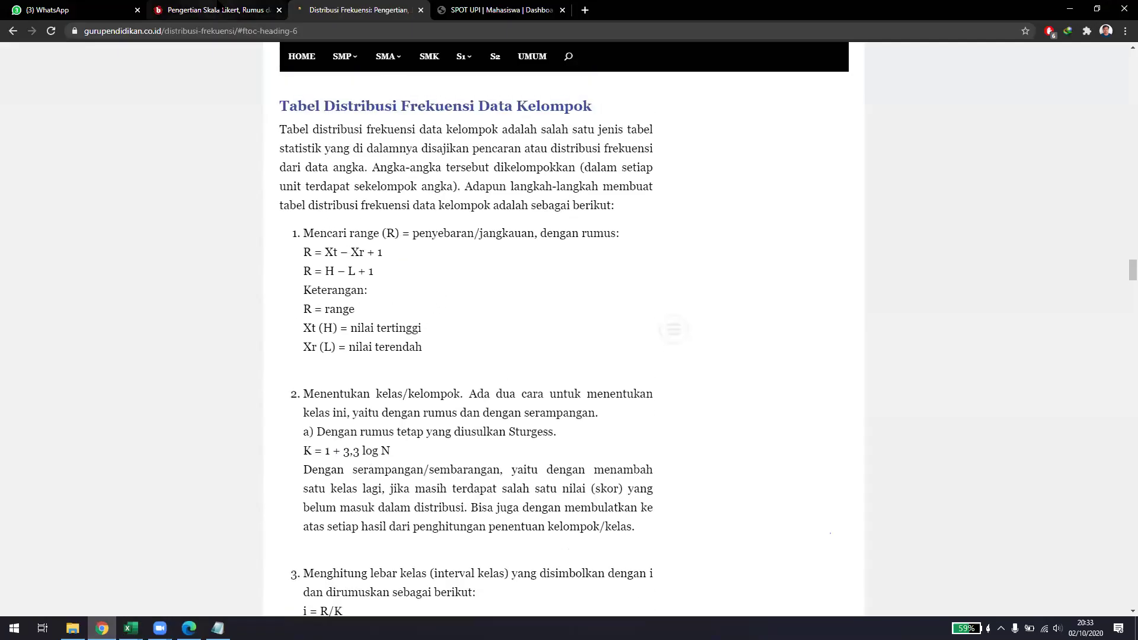
key(ctrl+shift+Tab)
scroll(458, 367, up, 4)
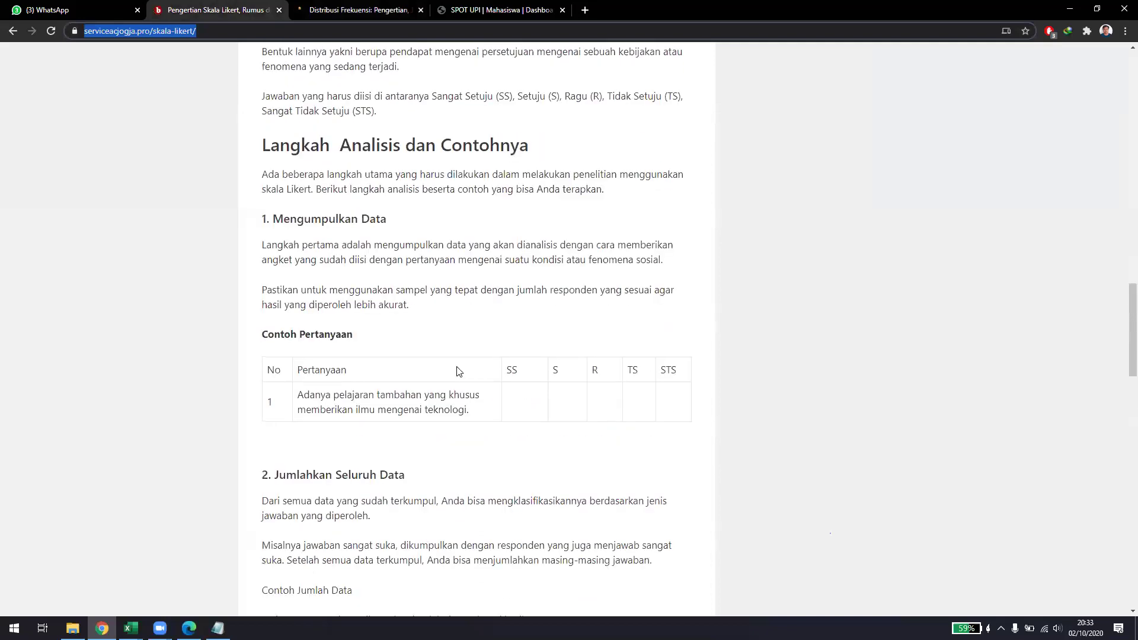
scroll(458, 370, down, 6)
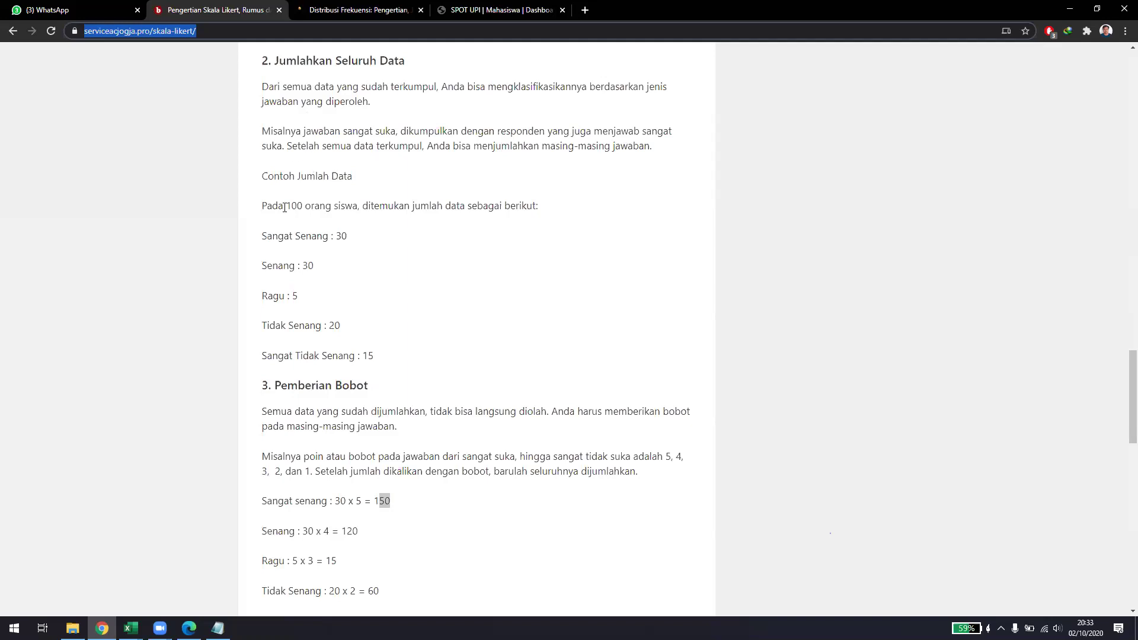
- Examine the 100-student response counts under Contoh Jumlah Data and the weighted Sangat senang score under Pemberian Bobot
drag(269, 207, 493, 205)
click(358, 228)
double_click(339, 237)
double_click(306, 265)
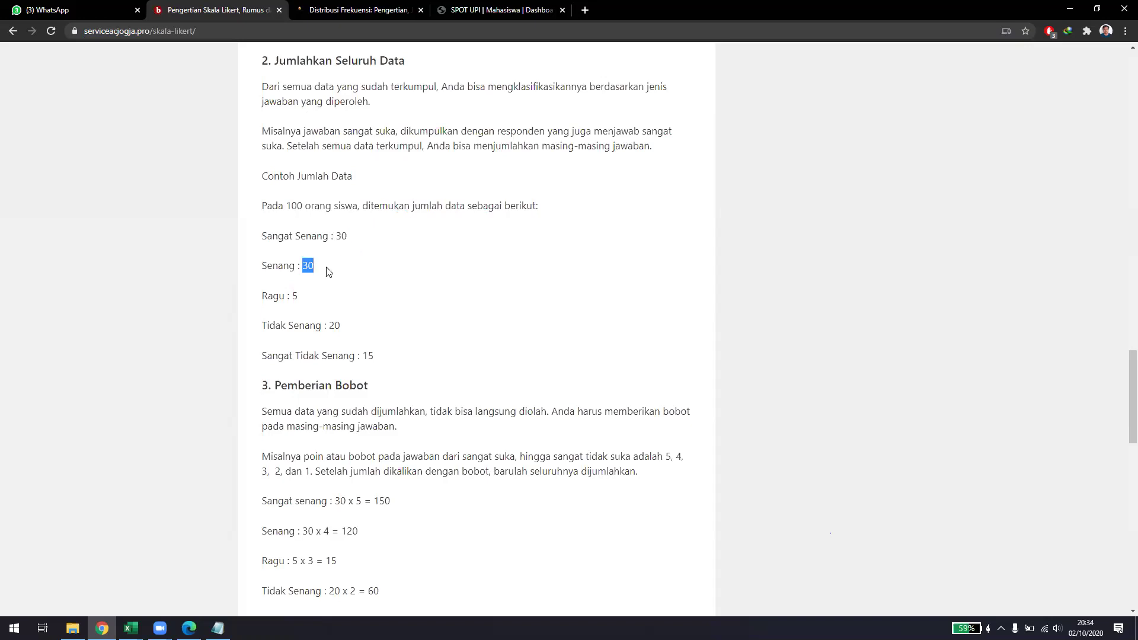
scroll(327, 271, down, 4)
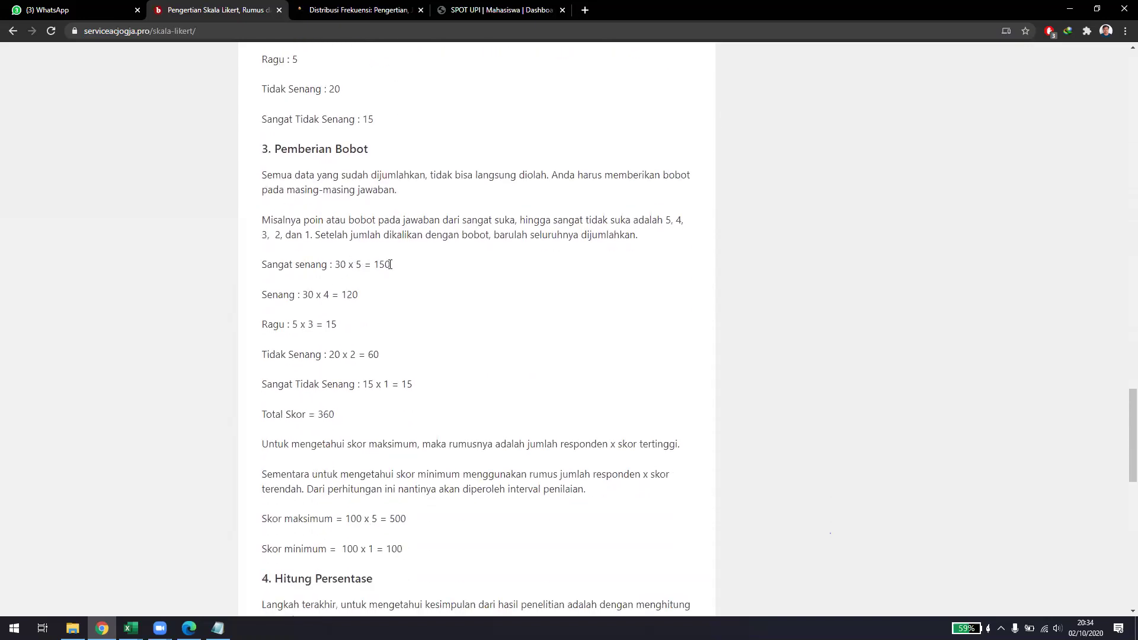
drag(389, 264, 377, 265)
scroll(229, 508, up, 1)
- Return to both Excel workbooks and compare the first answer in A3 with the empty first row of Tabel Frekuensi in Tugas_untuk akhwat
click(131, 628)
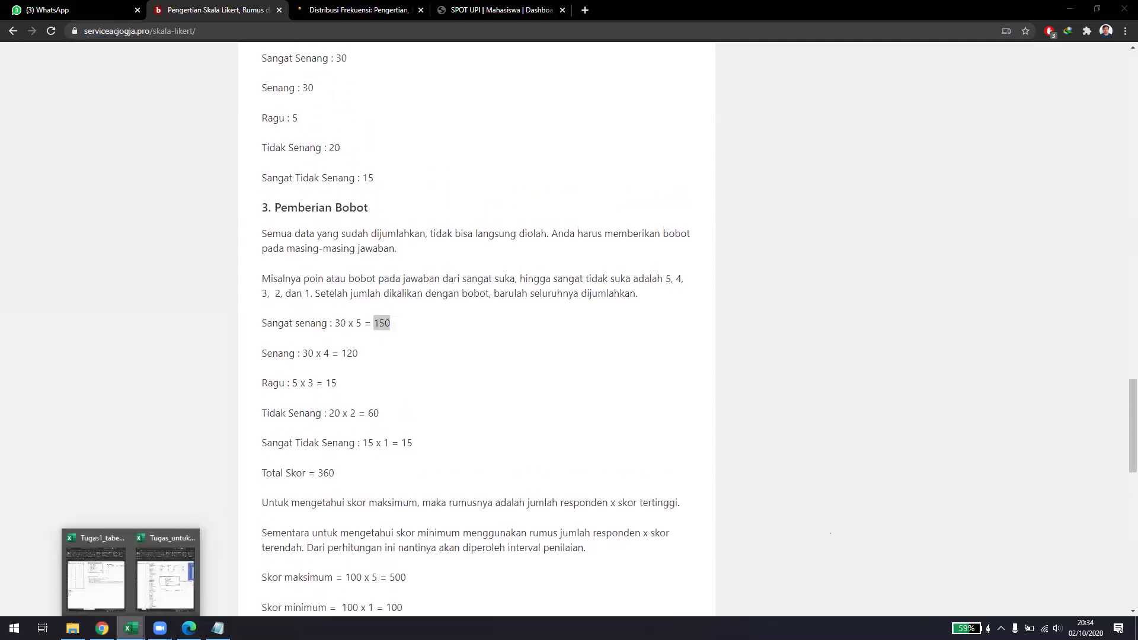
click(116, 597)
mouse_move(160, 628)
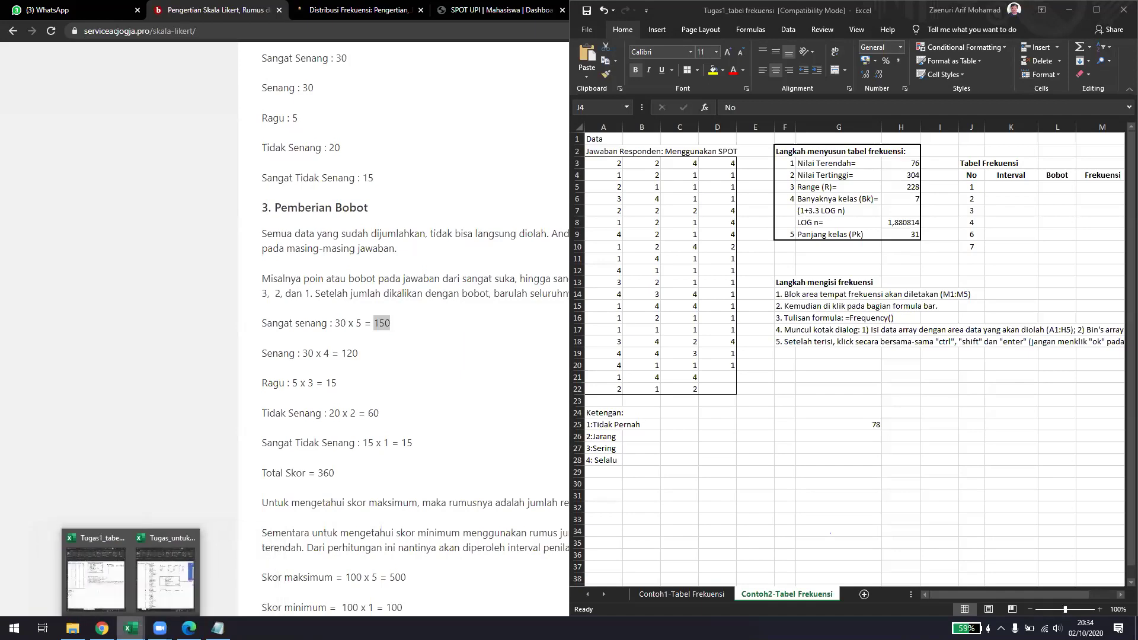
click(151, 576)
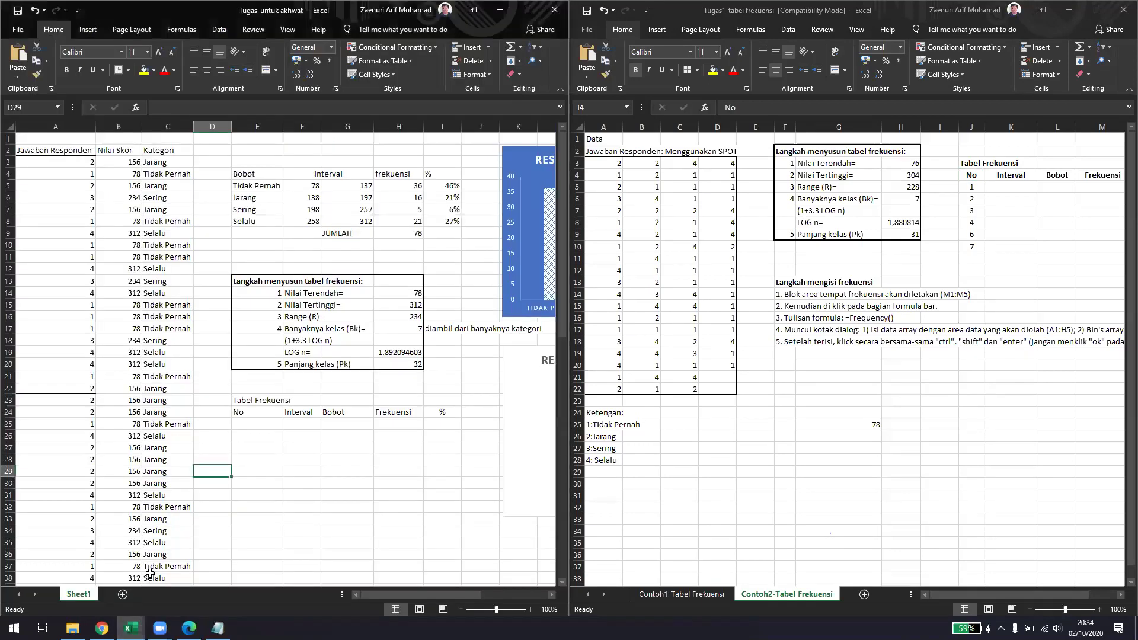
click(268, 426)
click(325, 426)
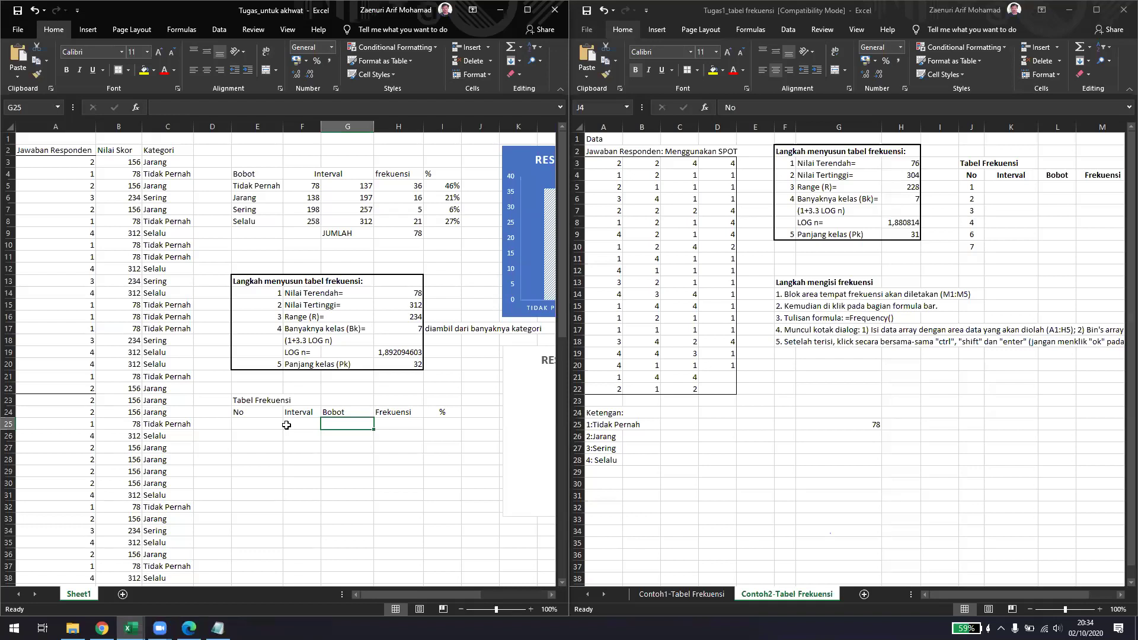
click(77, 165)
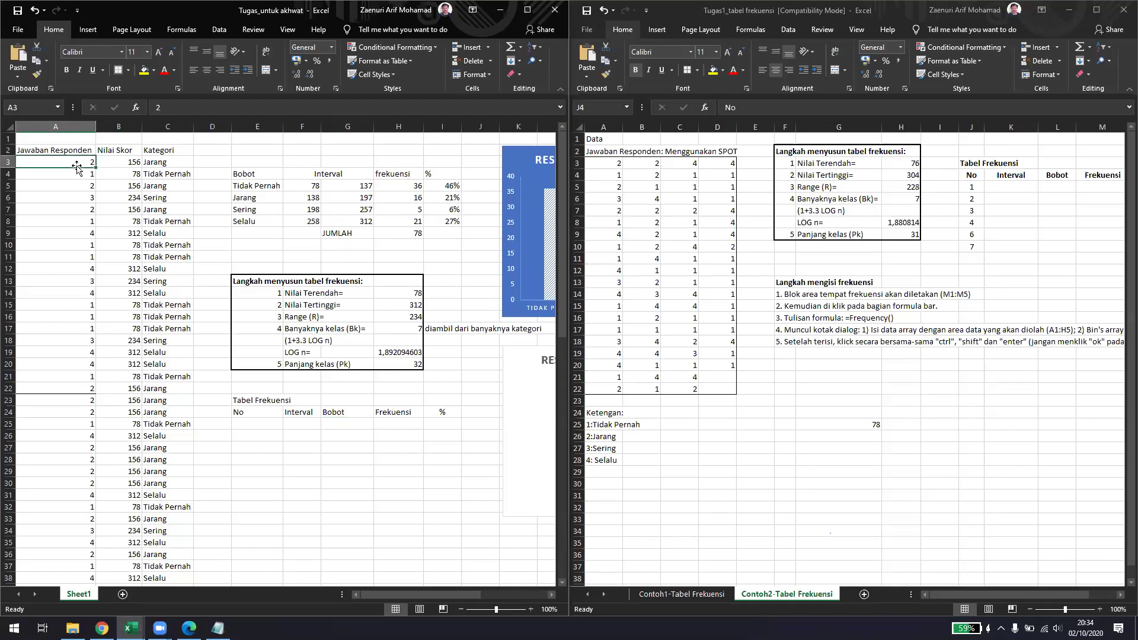
click(257, 388)
click(305, 424)
- Switch back to the Likert scale article in Chrome and highlight the rules for calculating the maximum and minimum scores
click(102, 628)
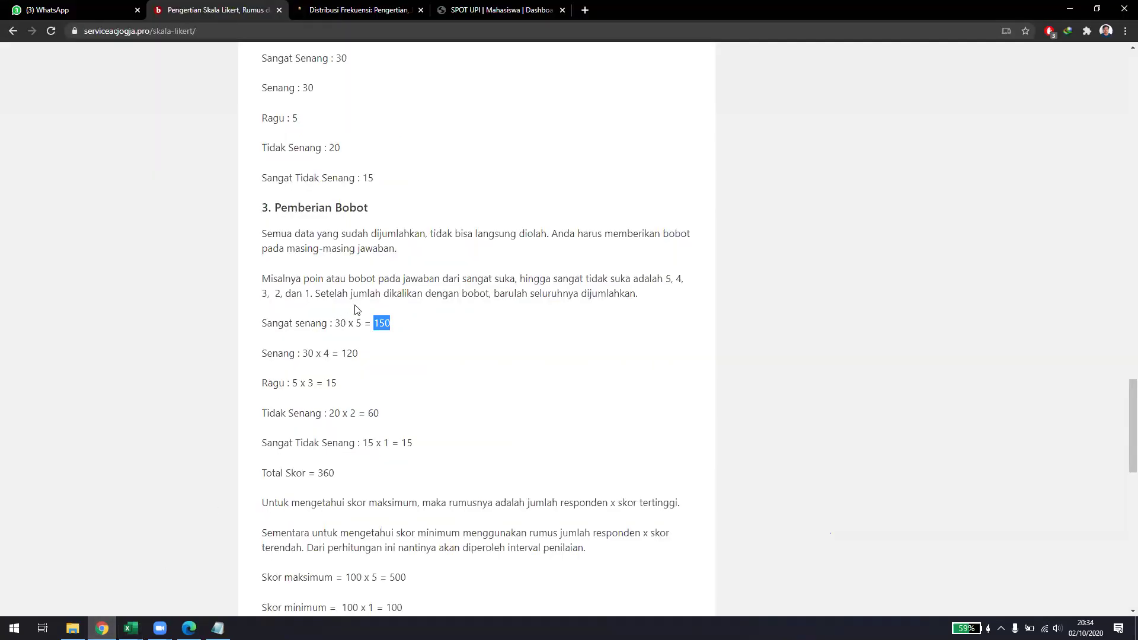
scroll(345, 480, down, 1)
drag(356, 444, 678, 445)
click(635, 449)
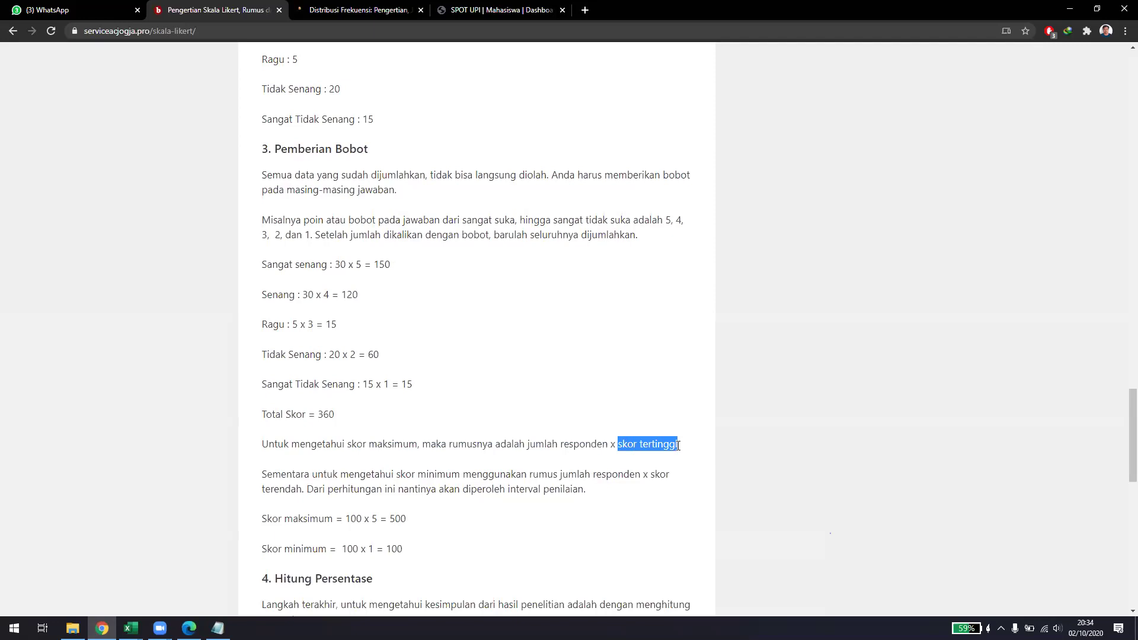
drag(560, 447, 681, 445)
mouse_move(304, 474)
mouse_down()
mouse_move(679, 478)
mouse_move(311, 490)
mouse_up()
click(290, 510)
- Return to Tugas_untuk akhwat in Excel and inspect the Nilai Tertinggi and Nilai Terendah formulas in H15 and H14
click(160, 628)
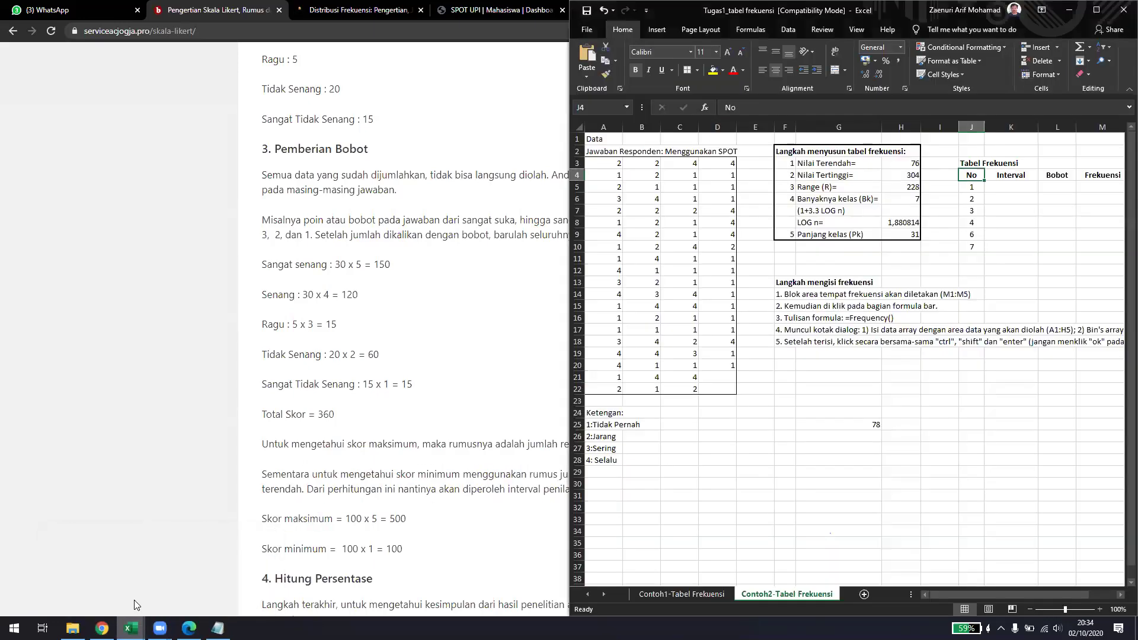
click(131, 628)
click(299, 441)
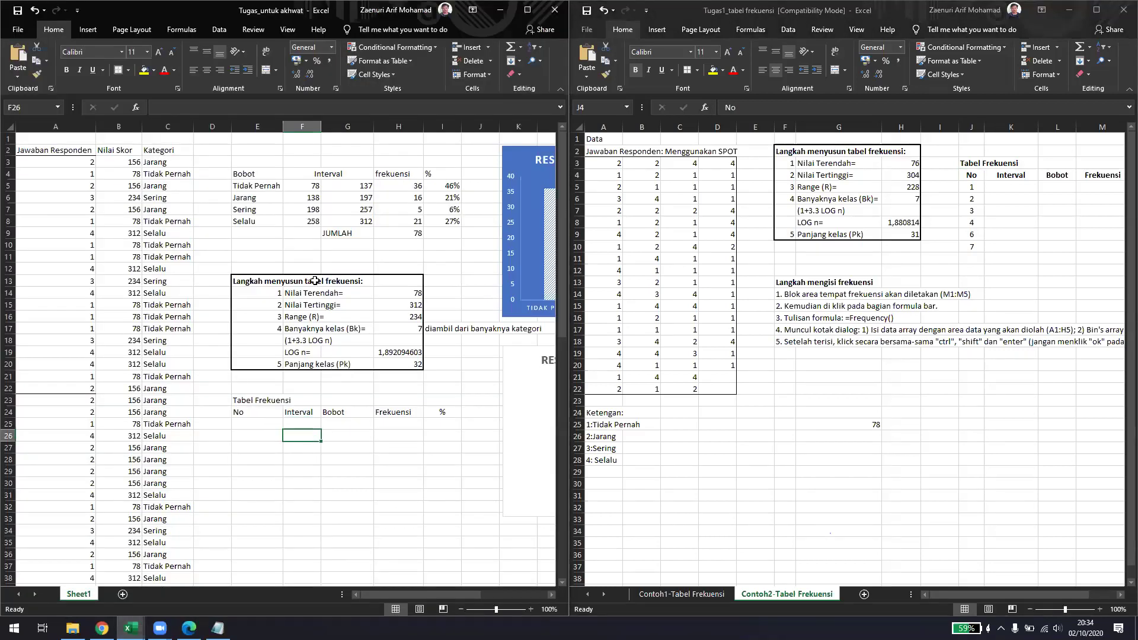
click(398, 302)
click(398, 294)
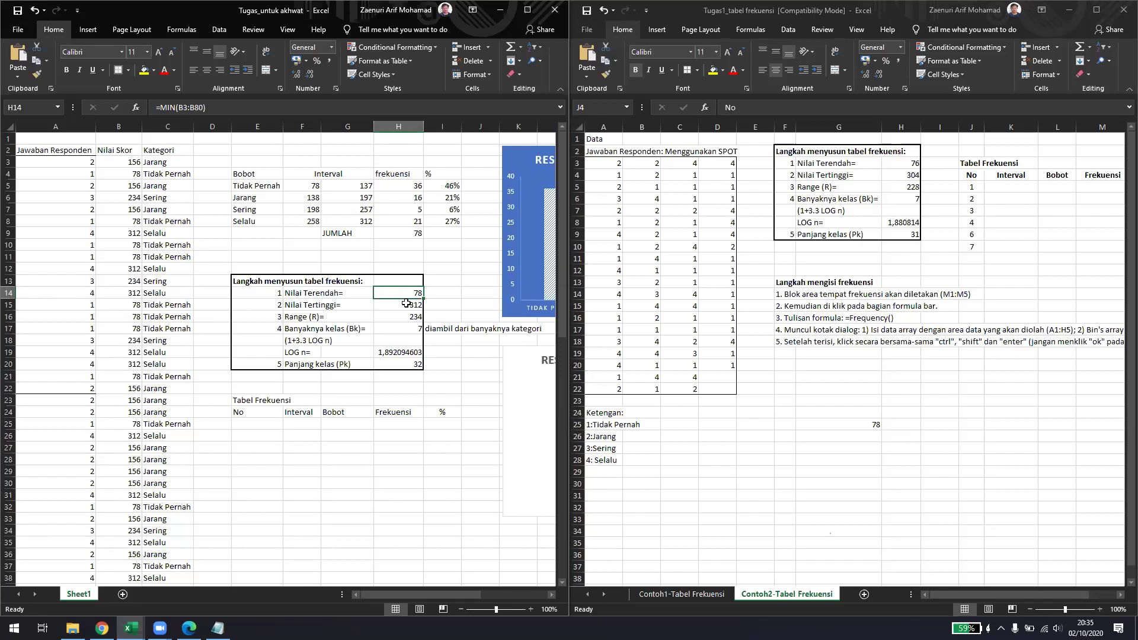
- Switch to the Likert scale article in Chrome and compare the Total Skor with the Skor maksimum calculation and its rule
key(alt+Tab)
drag(338, 414, 321, 415)
scroll(332, 436, down, 1)
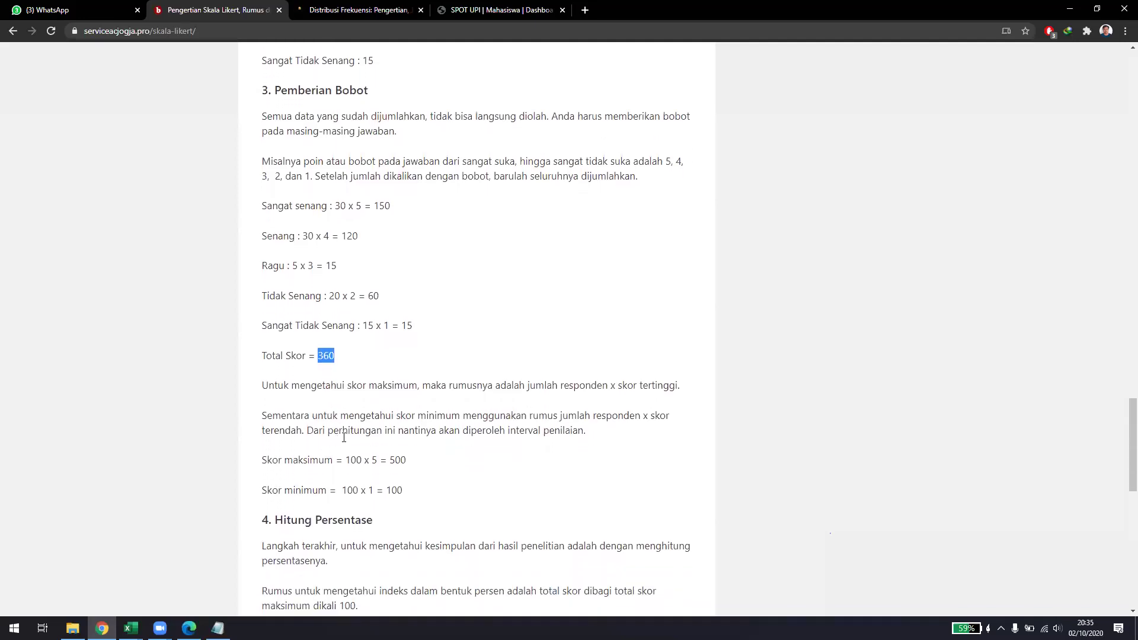
drag(389, 461, 409, 461)
click(375, 459)
double_click(325, 356)
drag(305, 385, 527, 380)
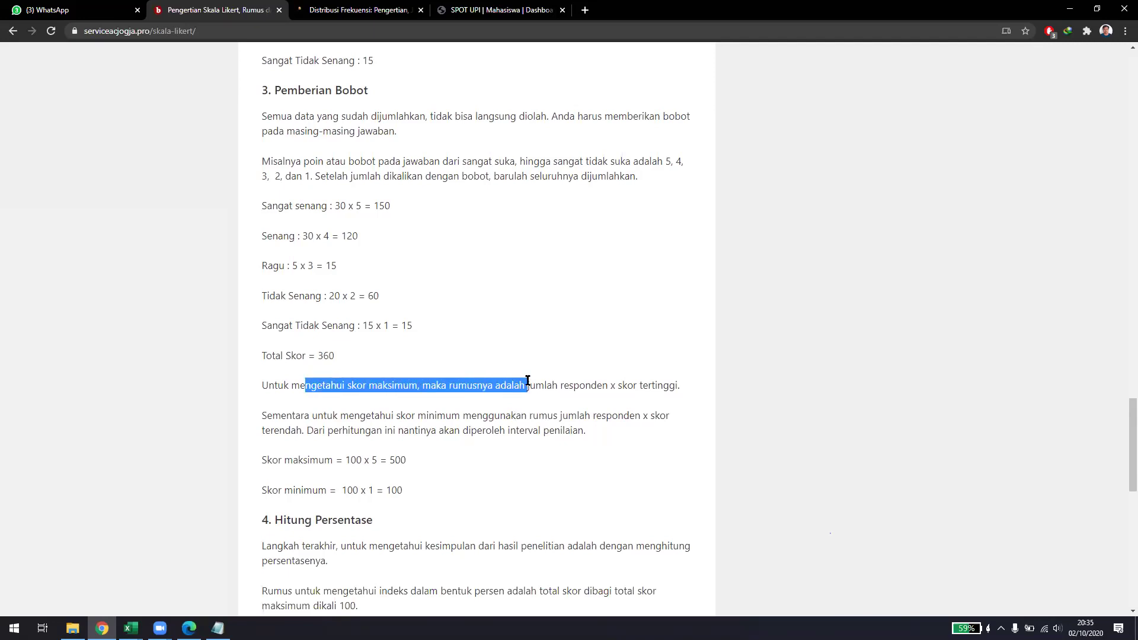
- Read how the maximum and minimum scores are calculated in the Likert scale article
drag(528, 381, 401, 409)
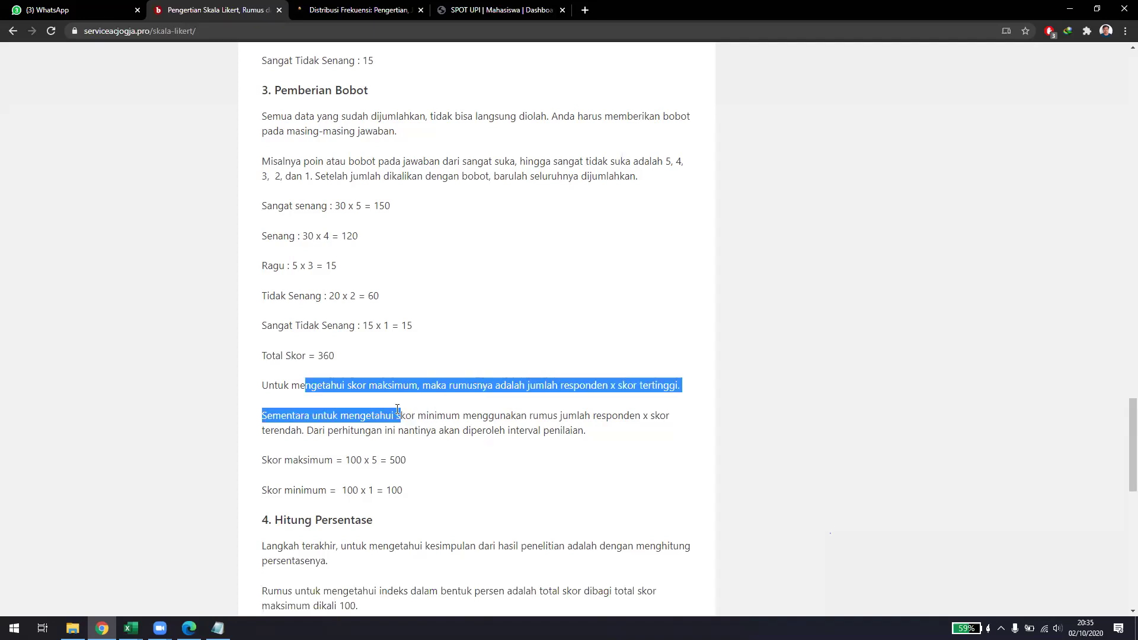
click(397, 409)
drag(341, 417, 406, 427)
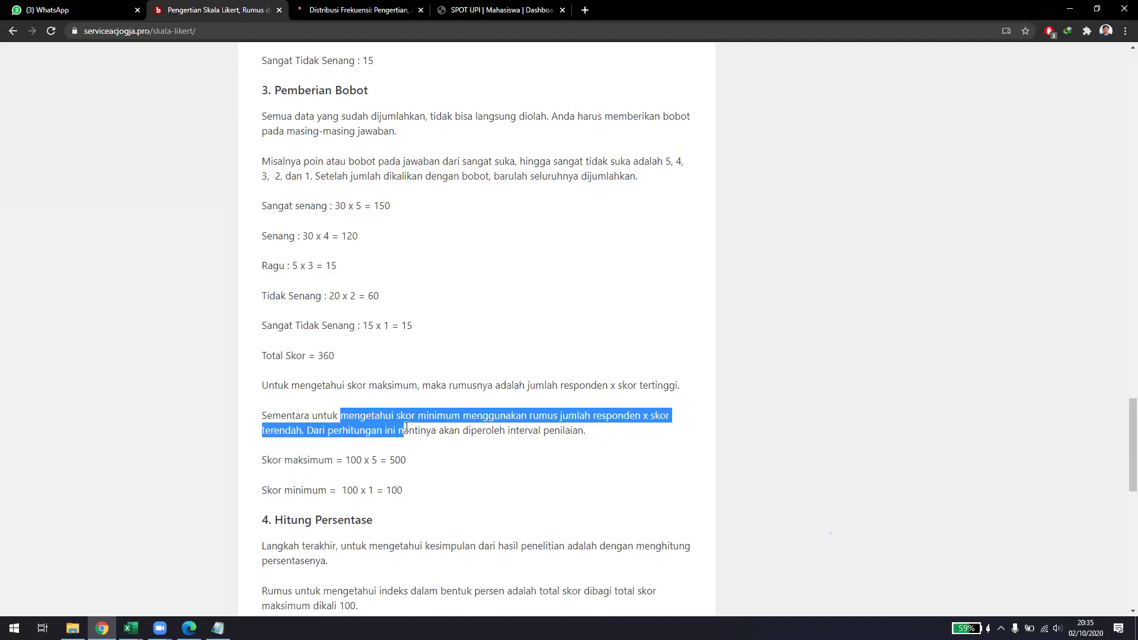
click(344, 462)
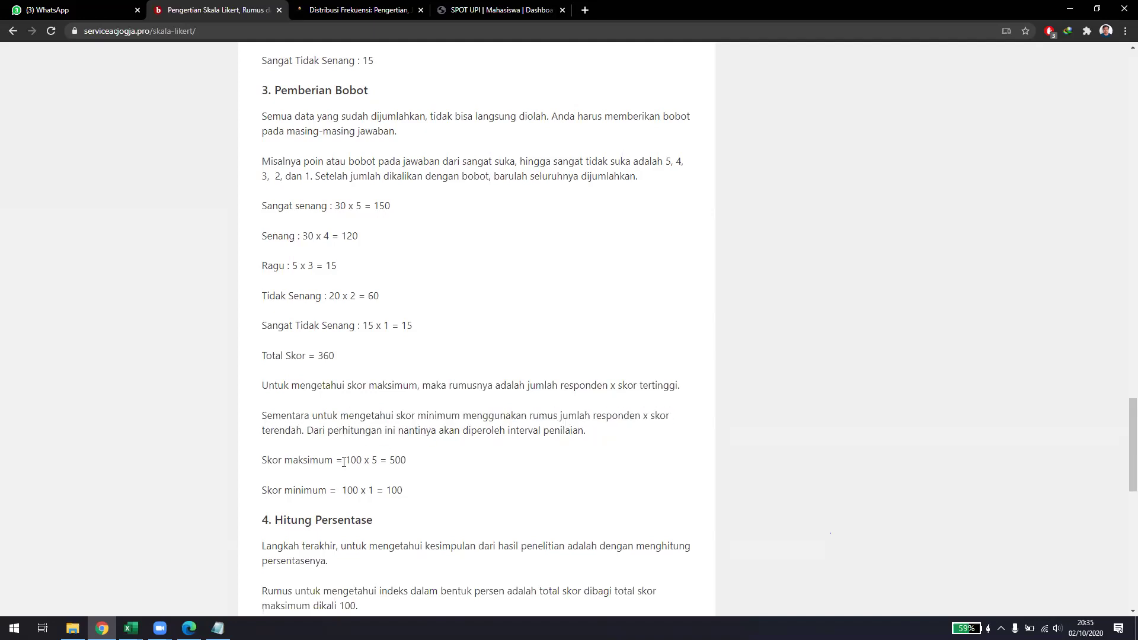
drag(346, 460, 375, 458)
drag(342, 490, 407, 490)
click(408, 490)
click(130, 628)
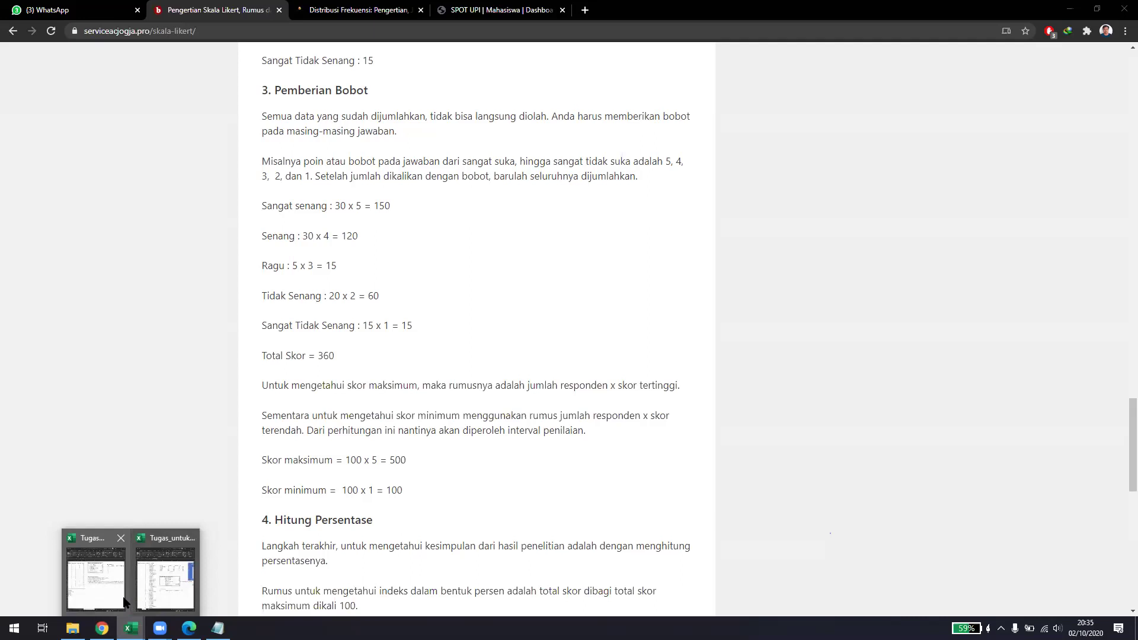
click(452, 452)
- Review the article's percentage section and its examples of multiplying each answer's count by its weight
scroll(437, 452, down, 8)
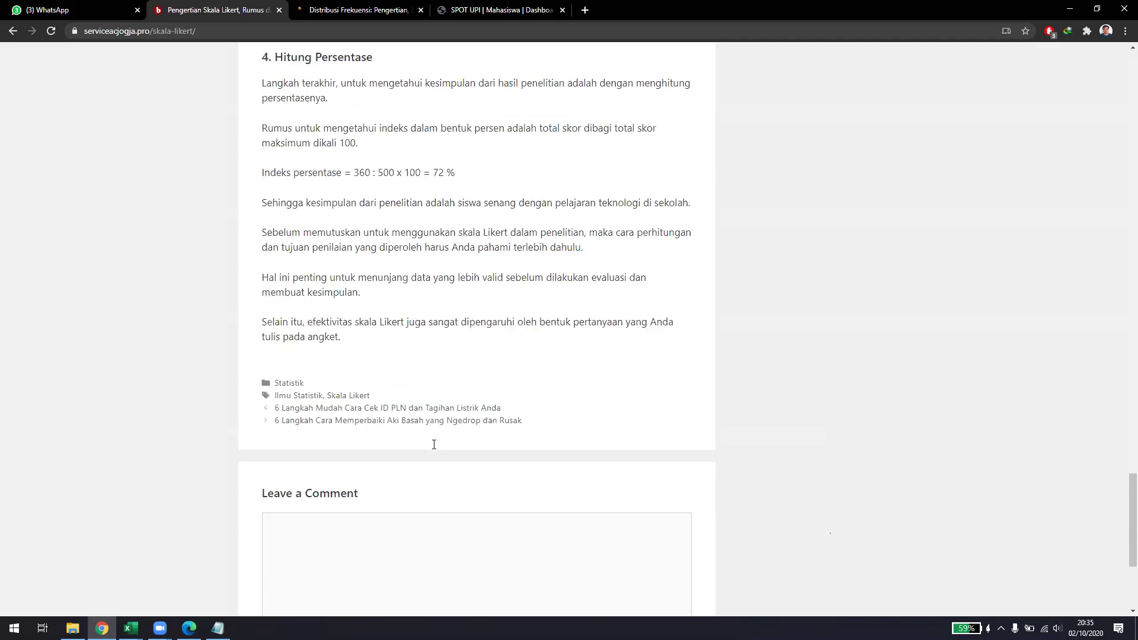
scroll(434, 445, up, 7)
scroll(348, 237, up, 3)
drag(340, 263, 382, 314)
click(394, 266)
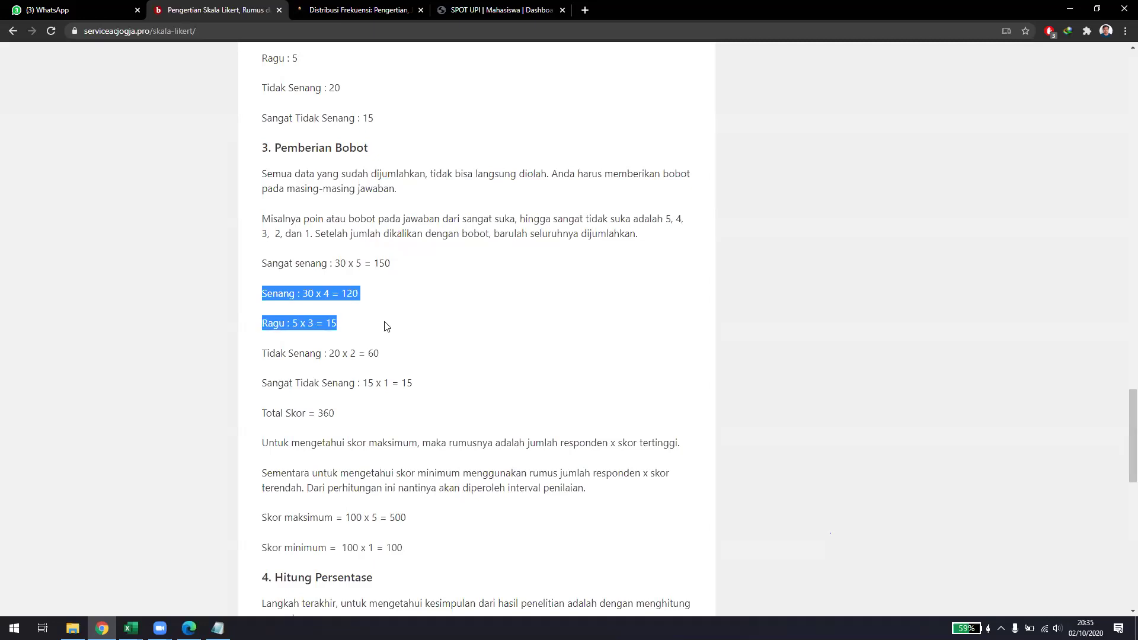
click(395, 342)
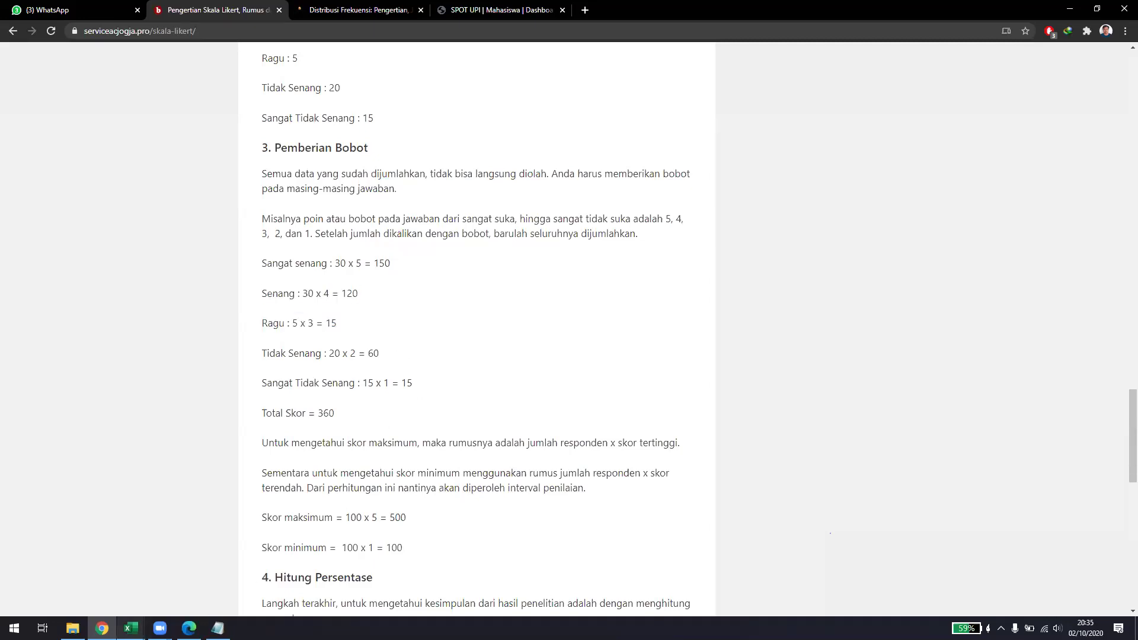
- Switch to Excel with the Tugas1_tabel frekuensi and Tugas_untuk akhwat workbooks, and narrow column E slightly in Tugas_untuk akhwat
mouse_move(131, 628)
click(98, 569)
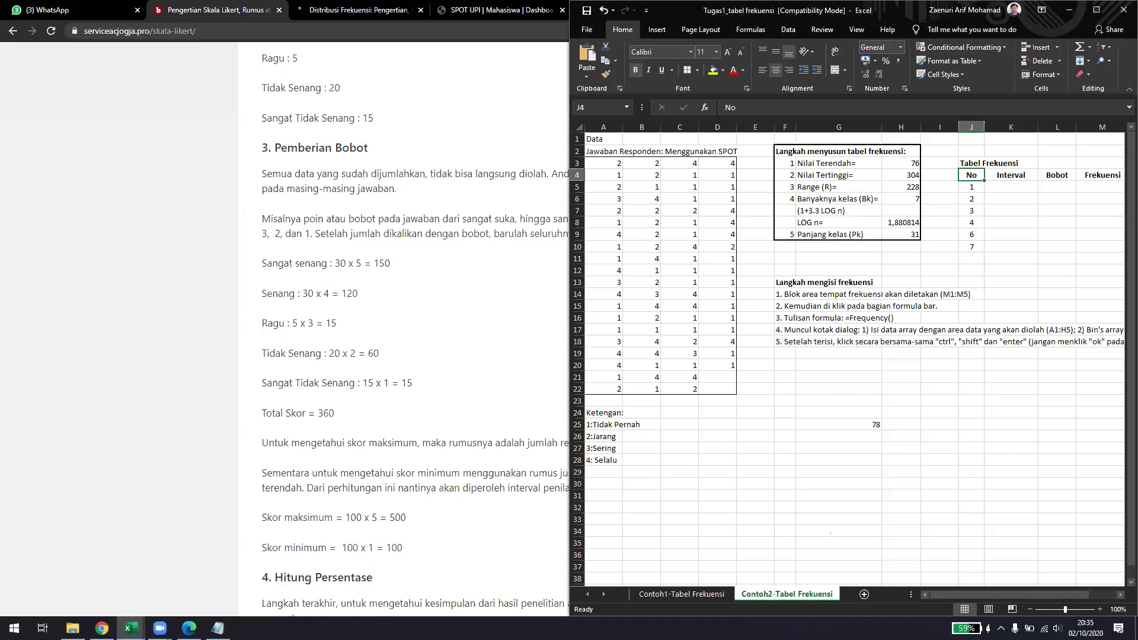
click(131, 569)
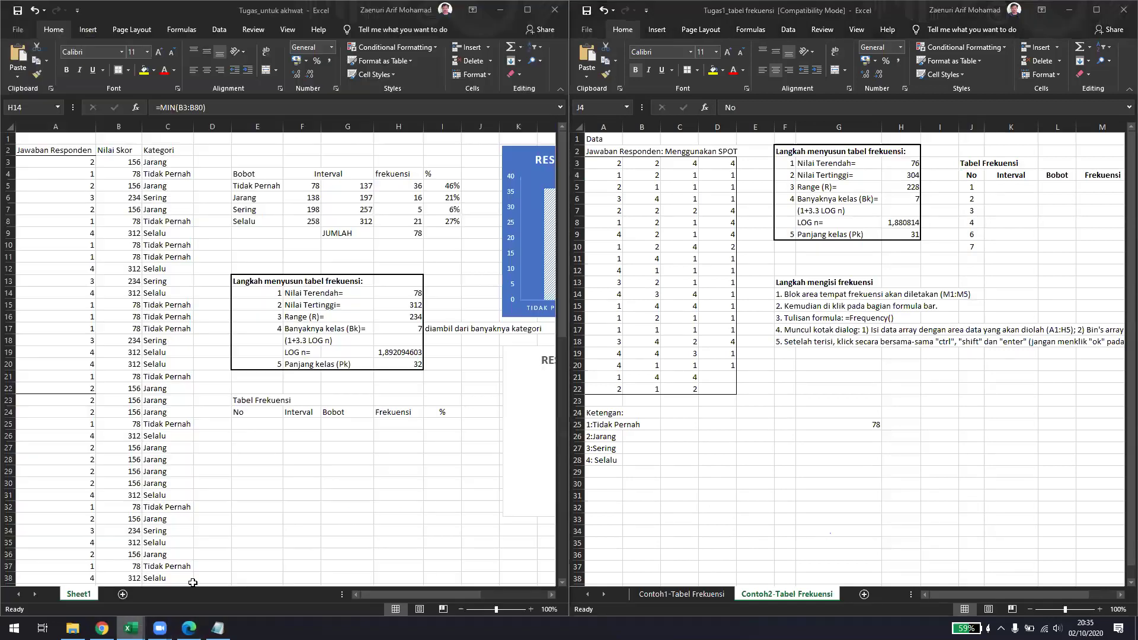
click(341, 420)
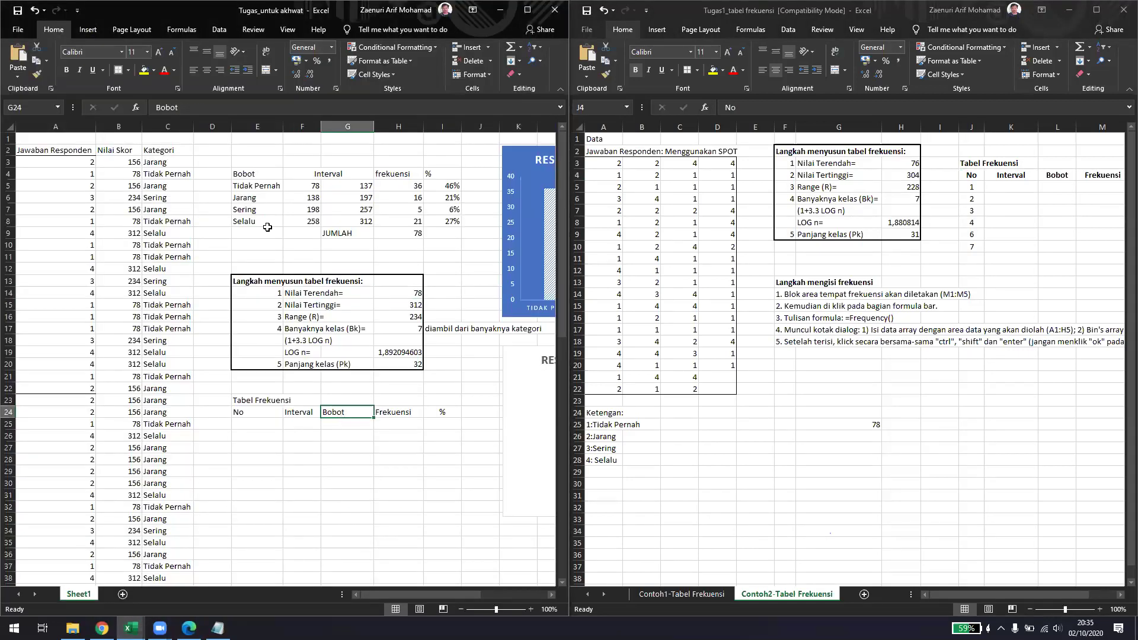
drag(282, 126, 276, 127)
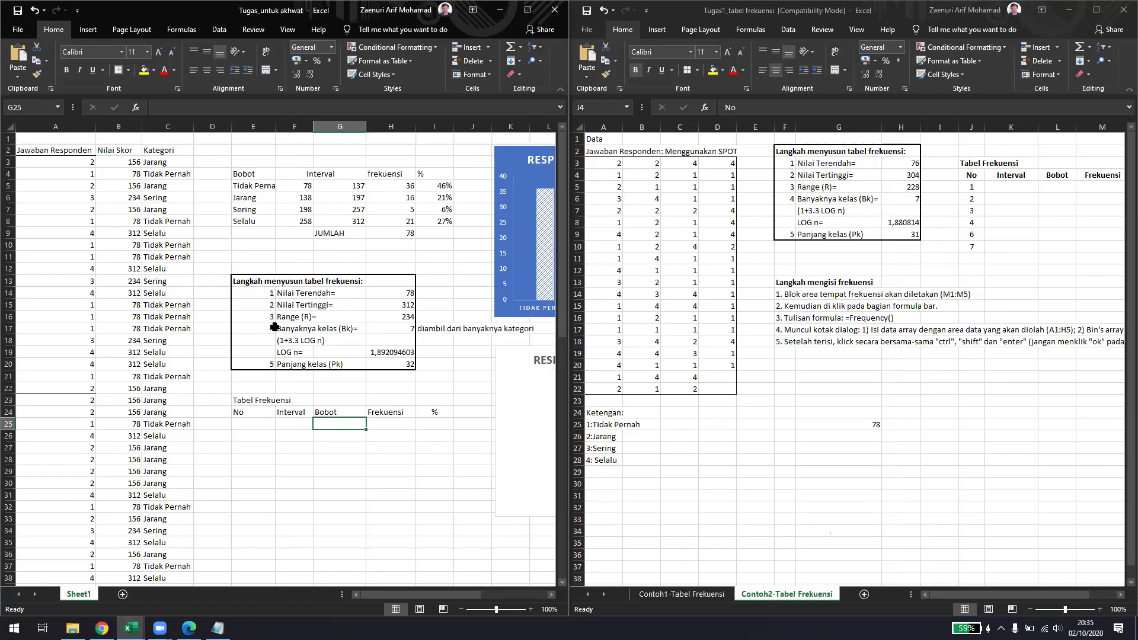
- Number the classes 1 to 7 in the No column of Tabel Frekuensi, cells E25:E31
click(250, 424)
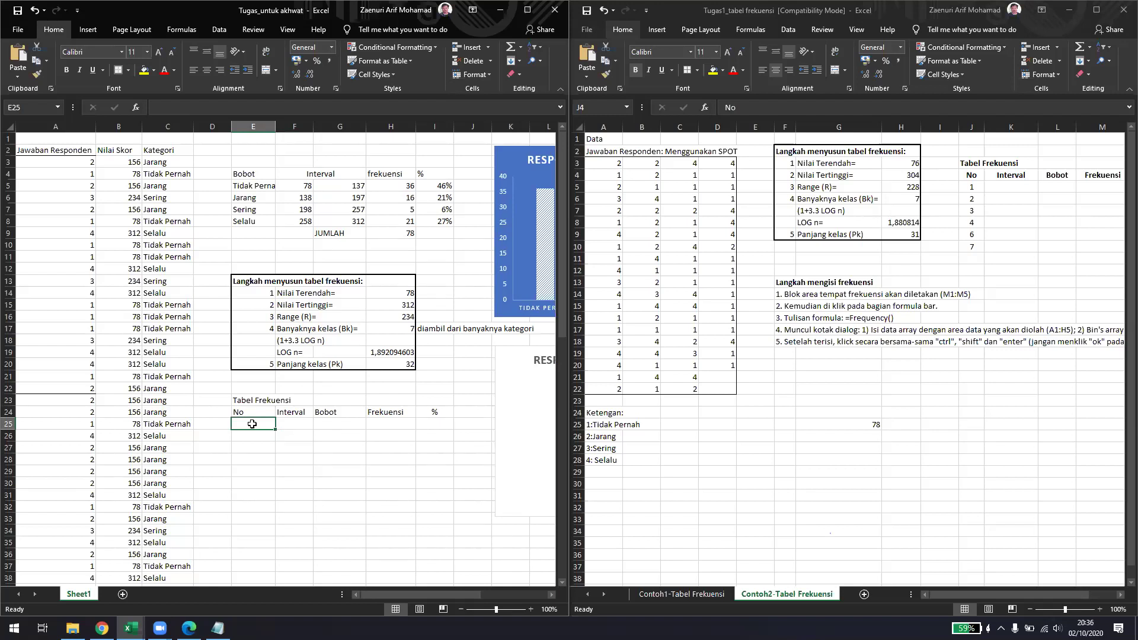
click(392, 329)
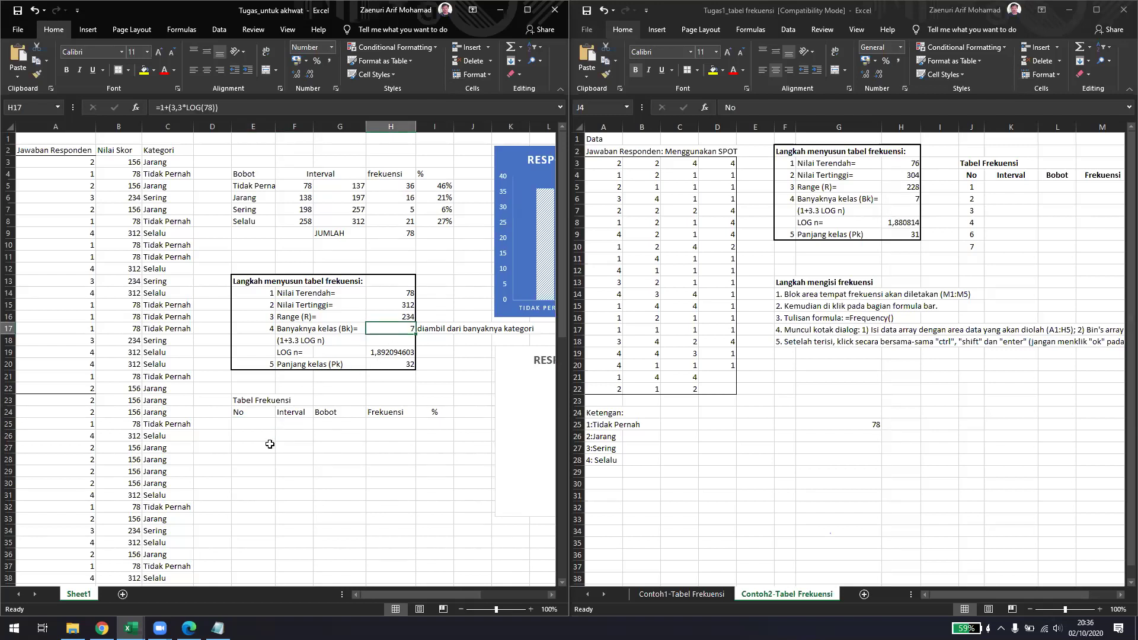
click(245, 427)
text(1)
key(Return)
text(2)
key(Return)
text(3)
key(Return)
text(4)
key(Return)
text(5)
key(Return)
text(6)
key(Return)
text(7)
key(Return)
key(Up)
key(Up)
key(Up)
key(Up)
key(Up)
key(Up)
key(Up)
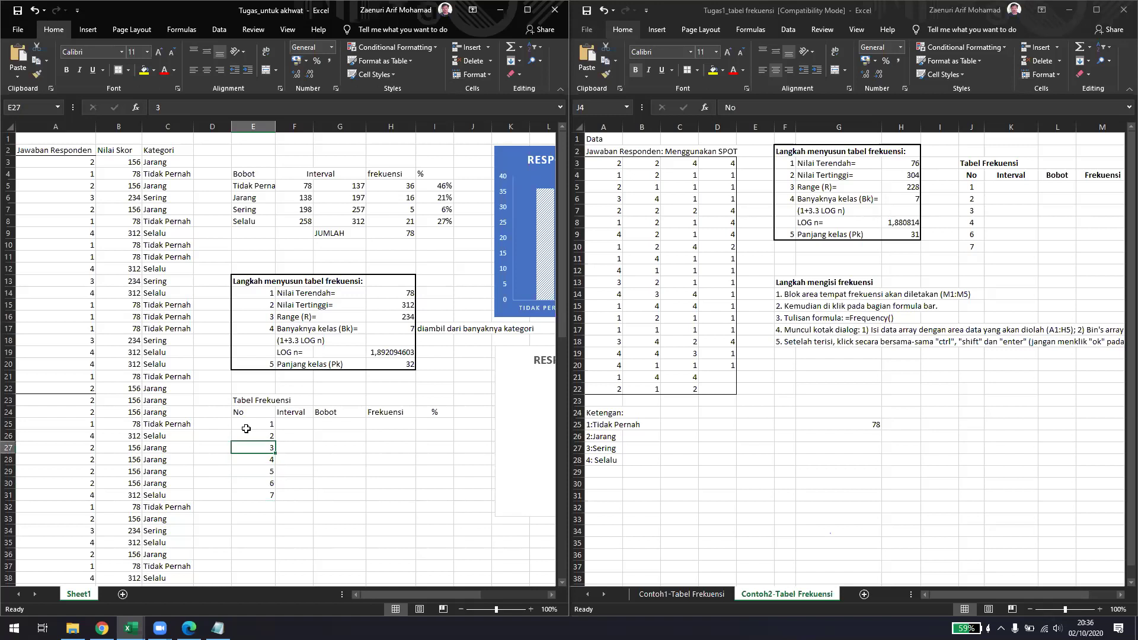
- Check the Panjang kelas (Pk) formula needed for filling the Interval column
key(Right)
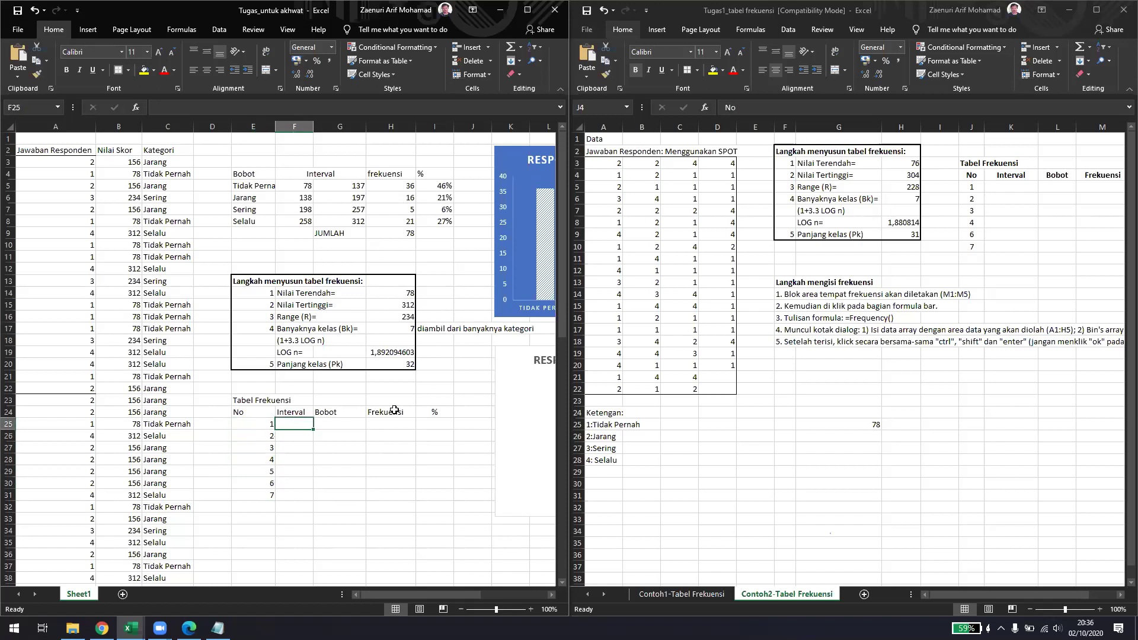
click(398, 365)
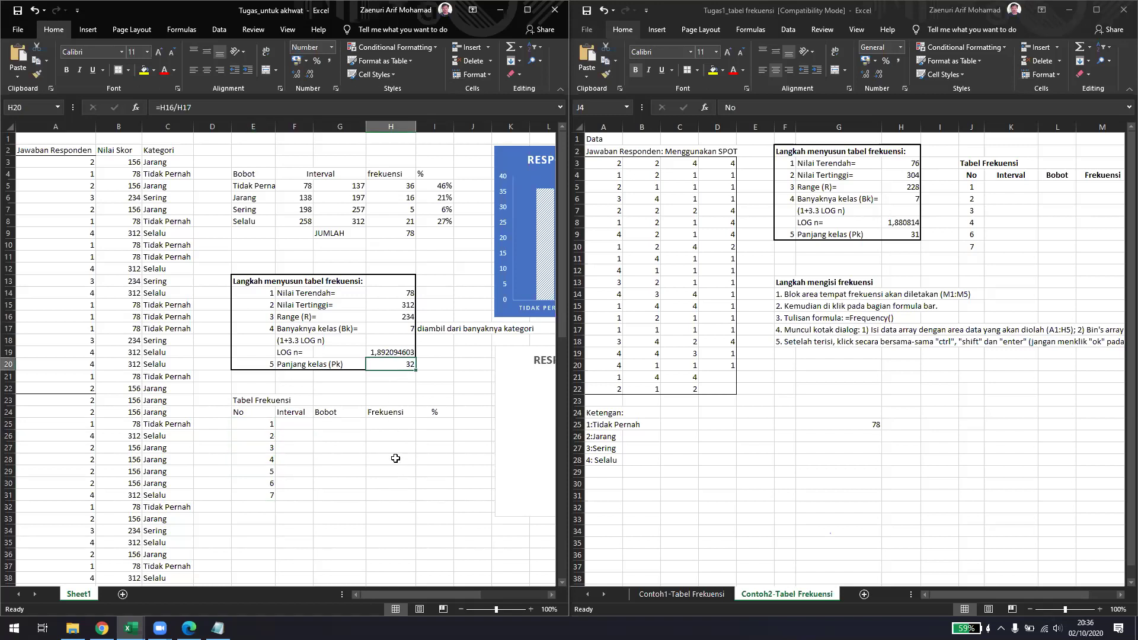
click(299, 422)
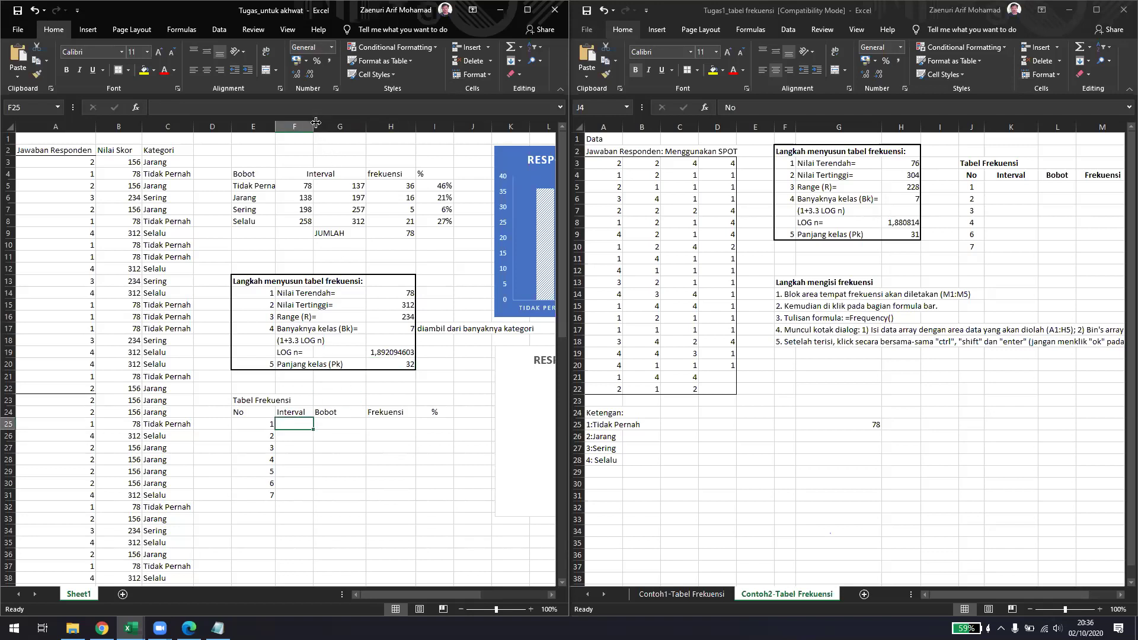
click(305, 411)
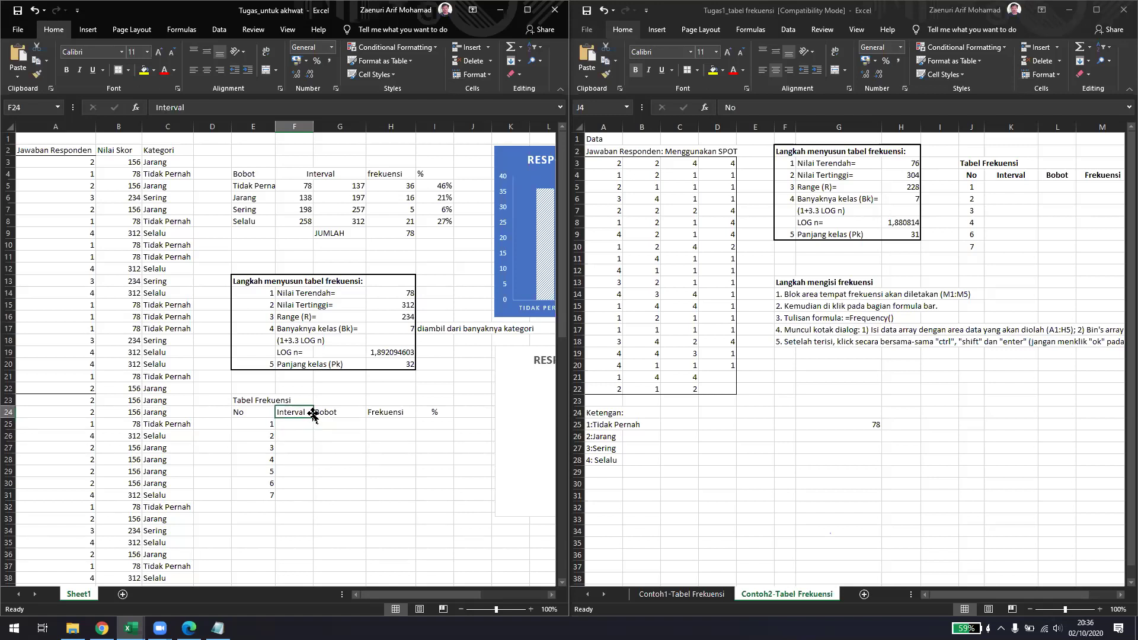
click(335, 411)
key(Delete)
click(385, 410)
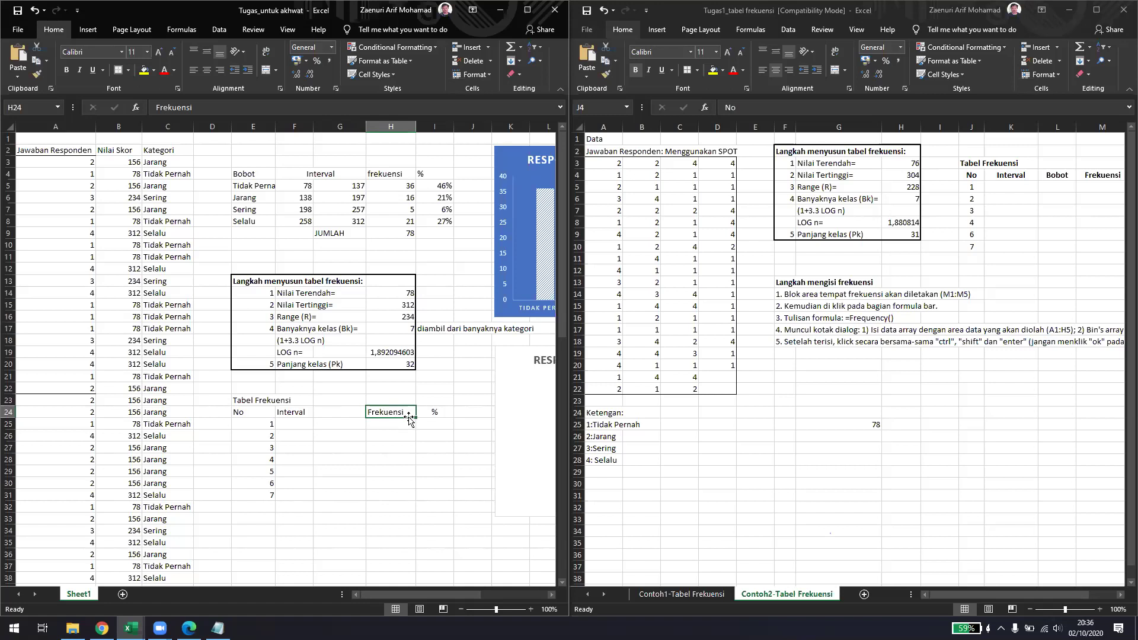
key(ctrl+z)
- Move the Bobot, Frekuensi and % headings to H24:J24, and merge and centre the Interval heading across F24:G24
drag(356, 412, 446, 417)
click(391, 424)
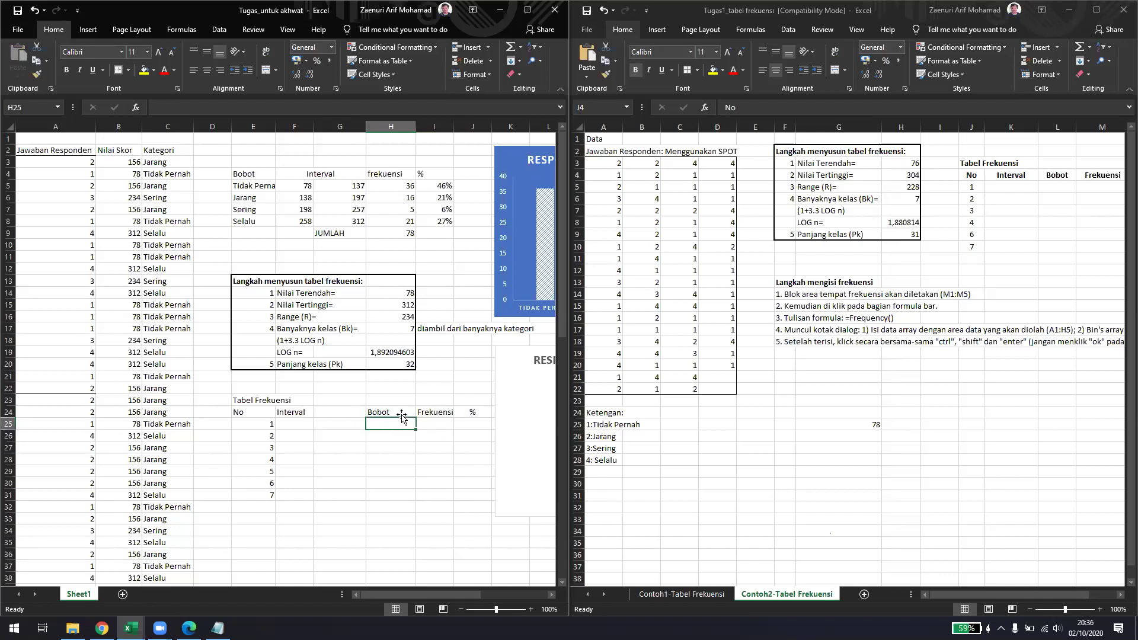
click(355, 410)
drag(309, 415, 331, 412)
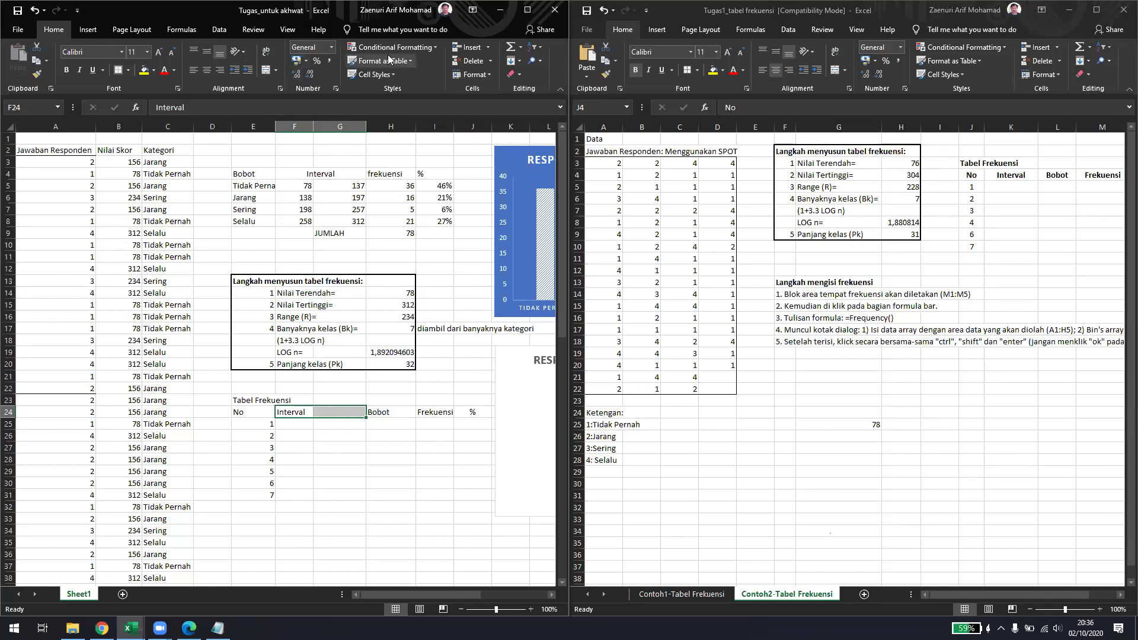
click(268, 74)
click(336, 425)
- Enter 78 as the lower limit of class 1 in F25 and 312 as the upper limit of class 7 in G31
click(296, 428)
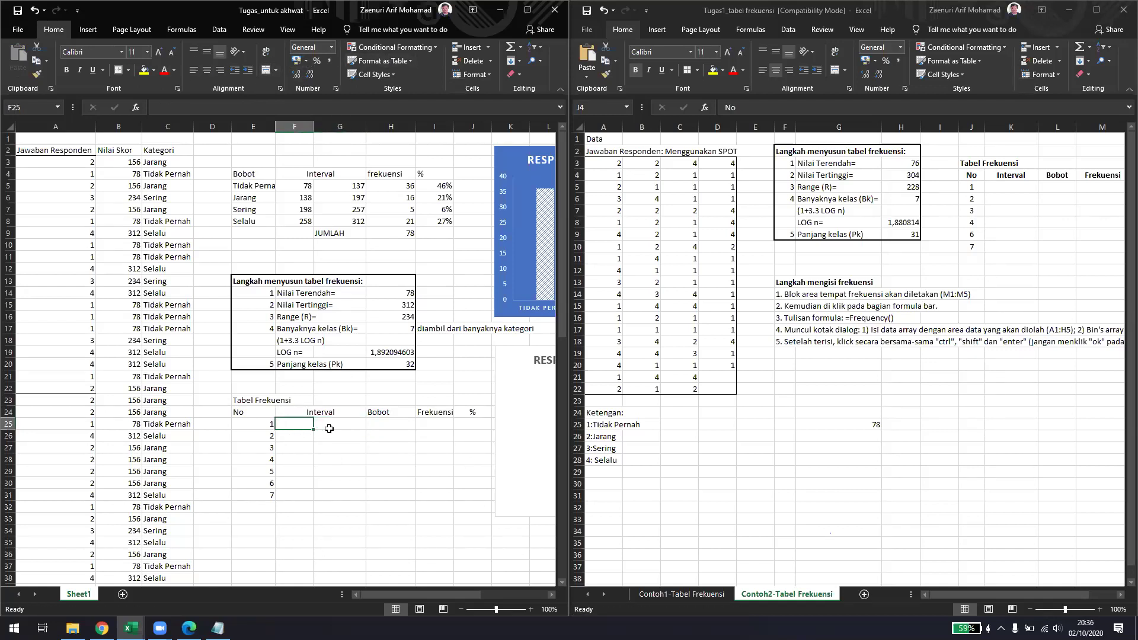
click(344, 427)
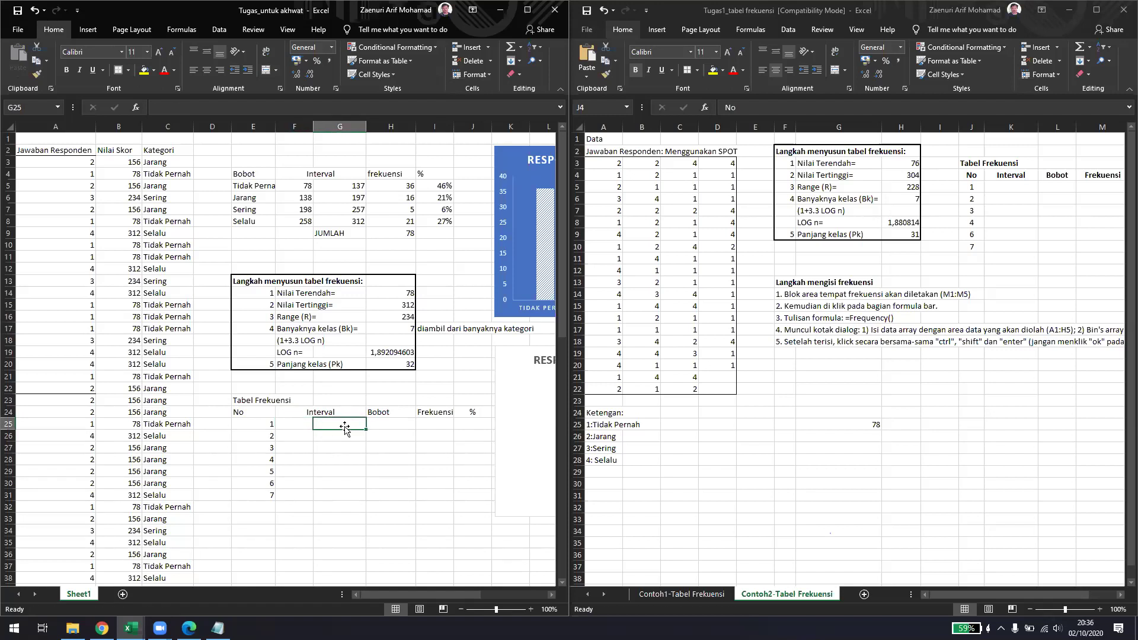
click(338, 493)
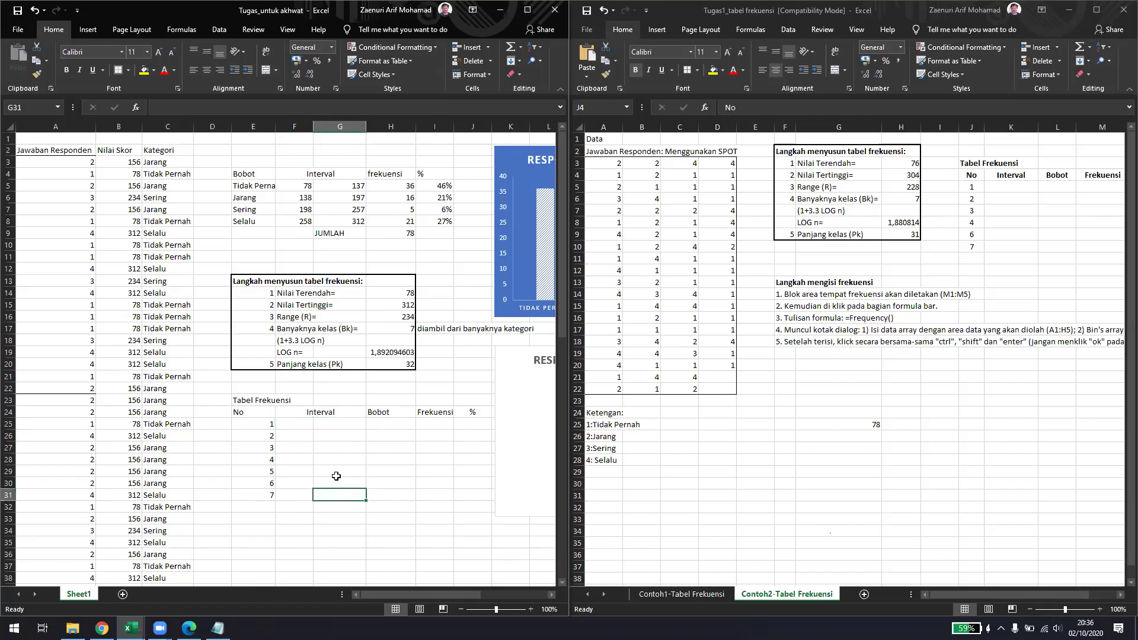
click(295, 423)
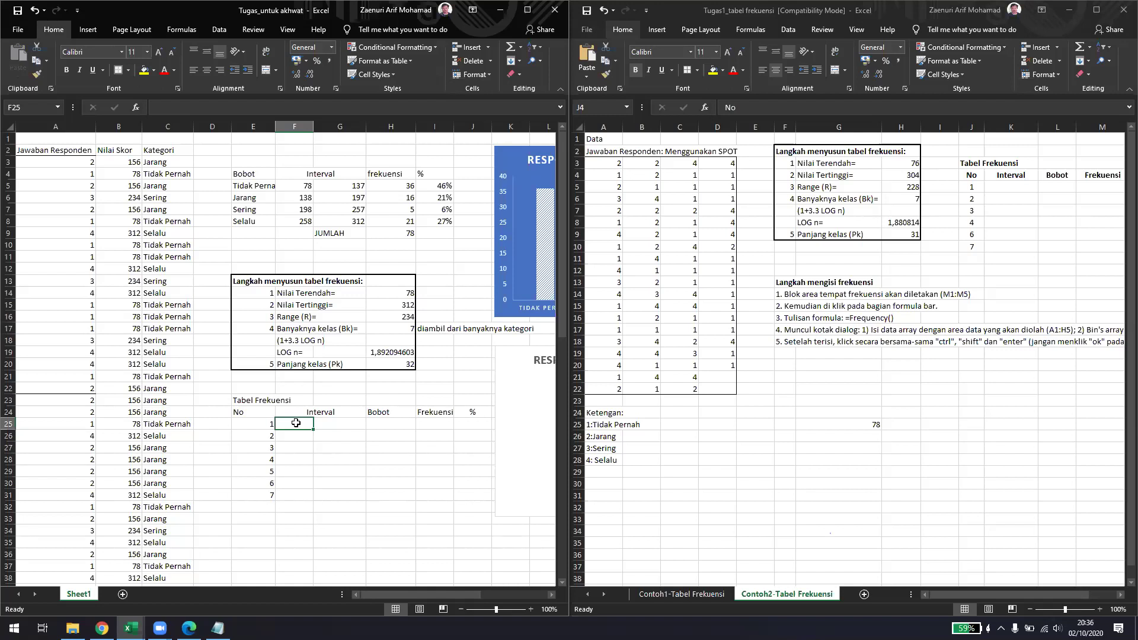
text(78)
key(Return)
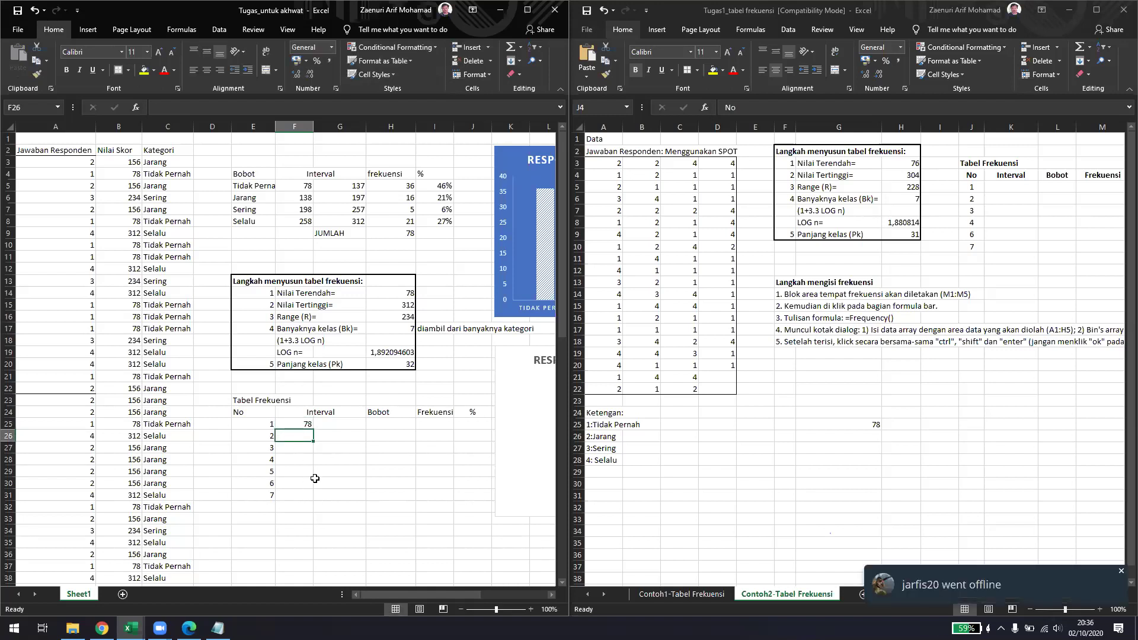
click(349, 498)
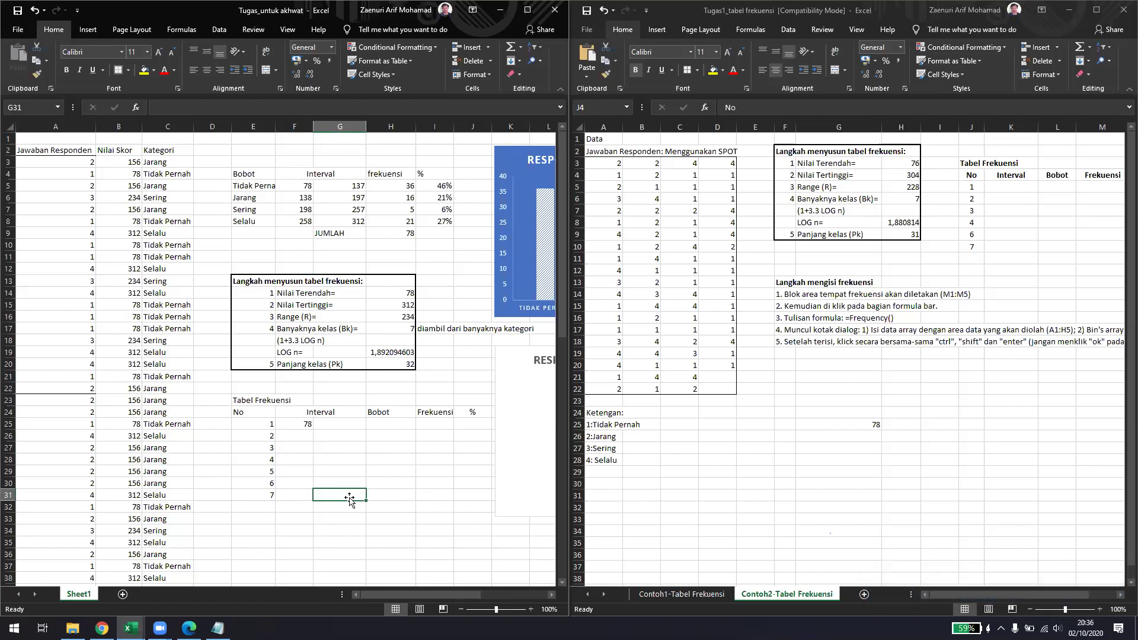
text(312)
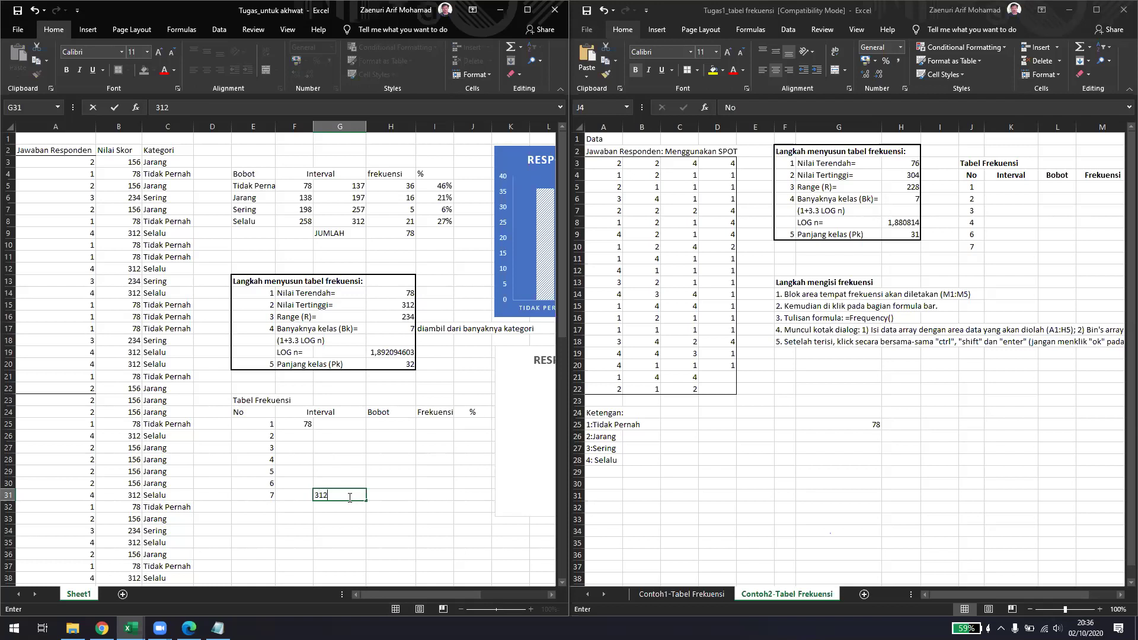
key(Return)
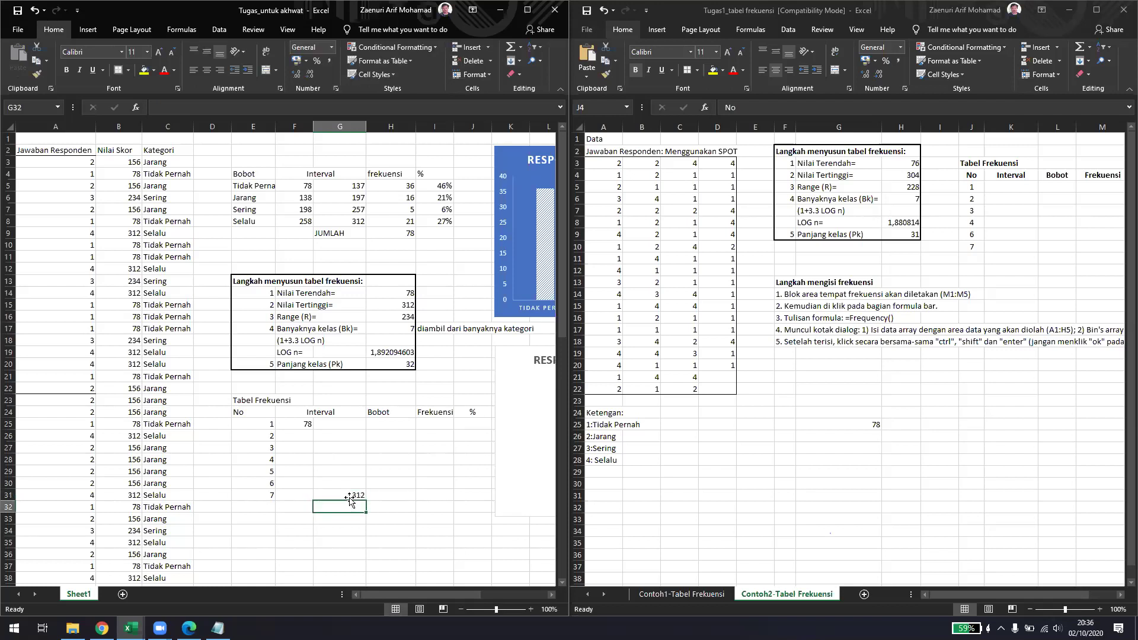
- Examine the upper-limit formula in the first interval of the lower example table on the Contoh1-Tabel Frekuensi sheet
click(351, 424)
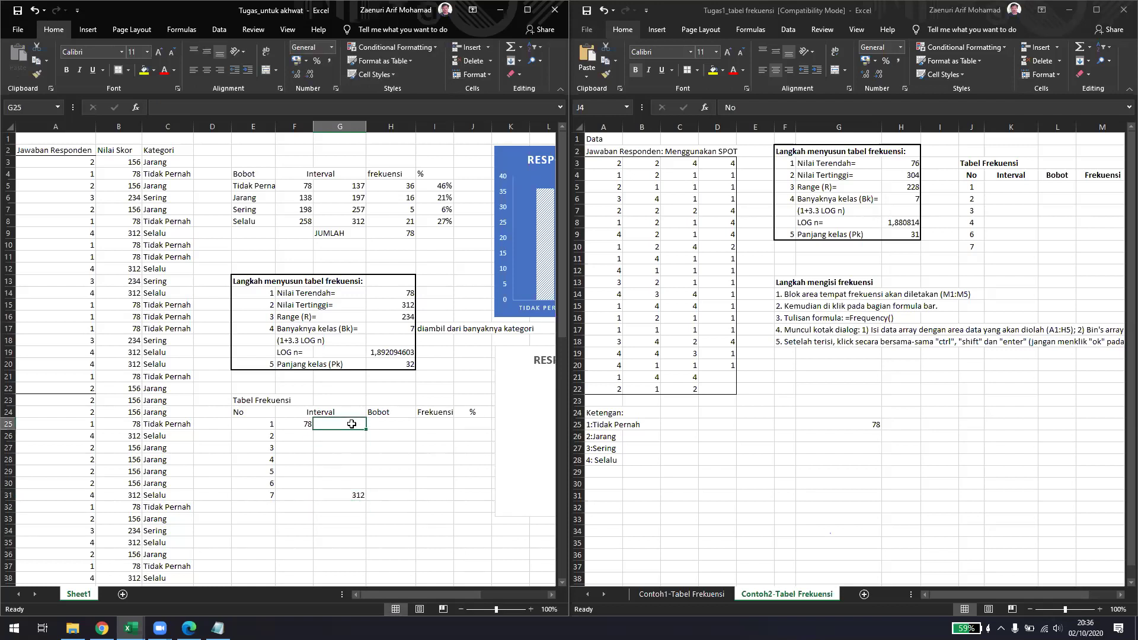
click(681, 594)
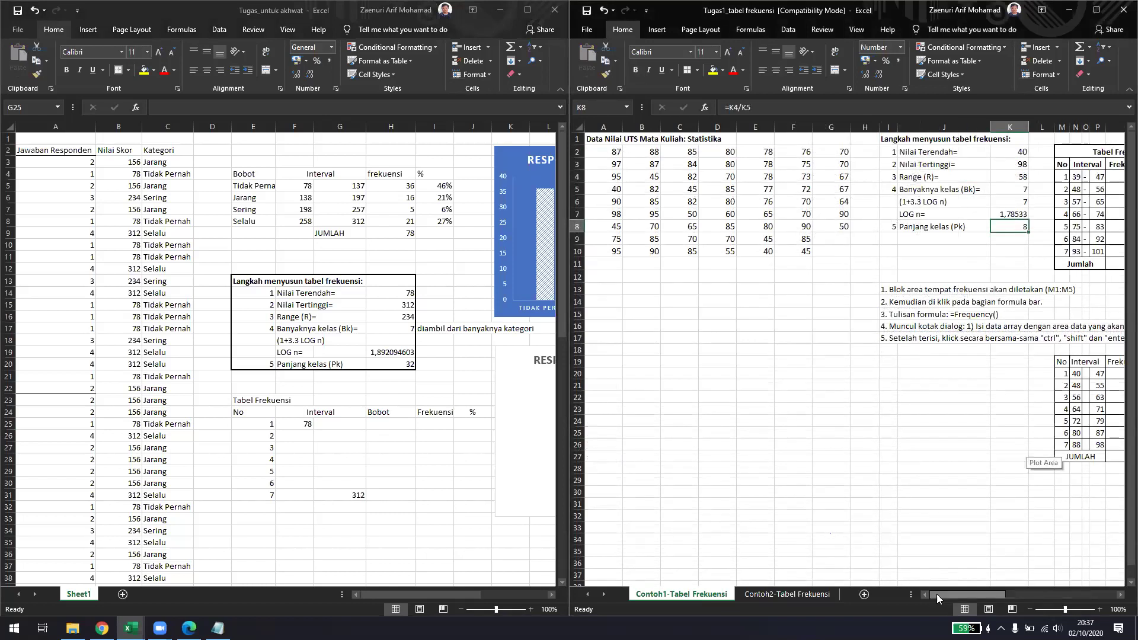
drag(937, 594, 963, 594)
scroll(838, 373, right, 2)
click(803, 373)
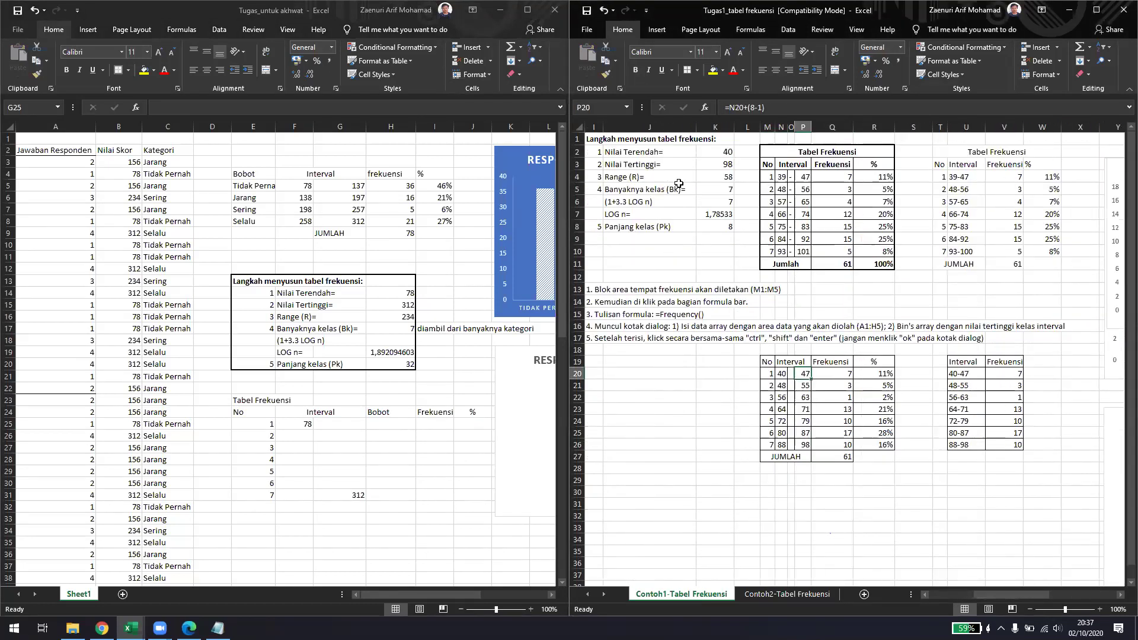
- Calculate the upper limit of class 1 in G25 of Tugas_untuk akhwat with the formula =F25+(32-1)
click(337, 422)
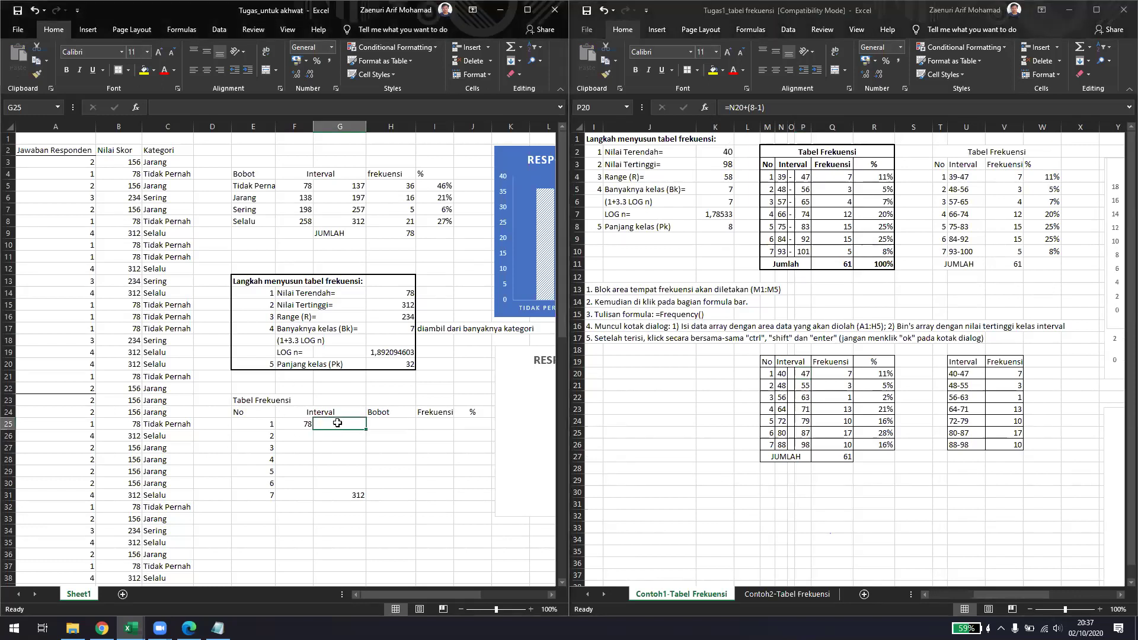
text(=)
click(303, 425)
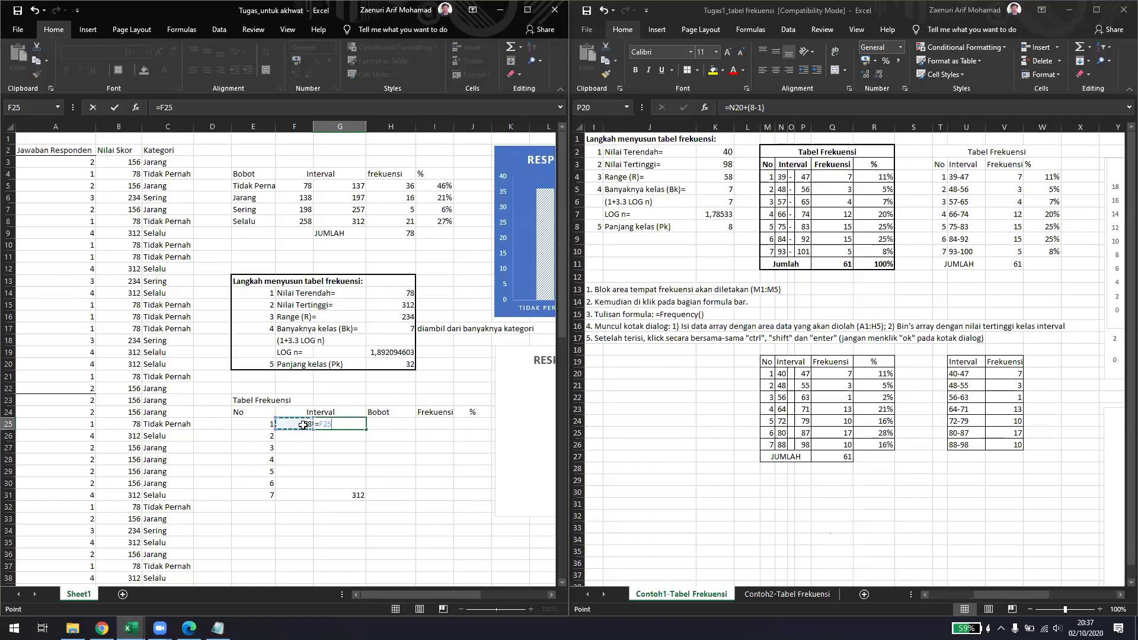
text(+(32-1)
key(Return)
key(Up)
click(304, 437)
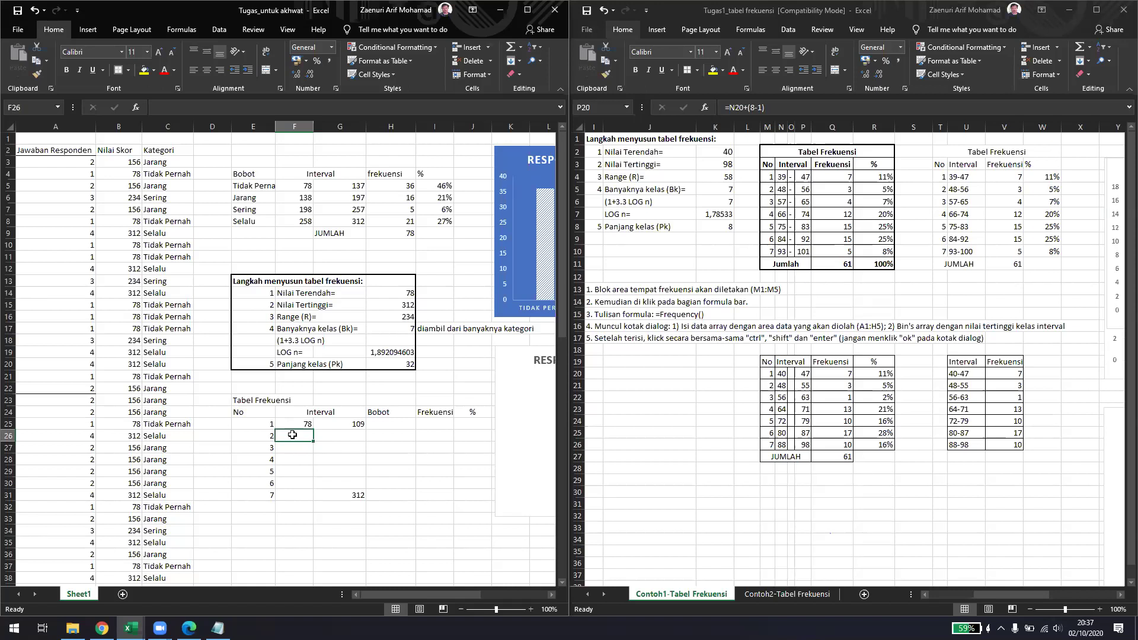
- Calculate the lower limit of class 2 in F26 with the formula =F25+32
click(297, 425)
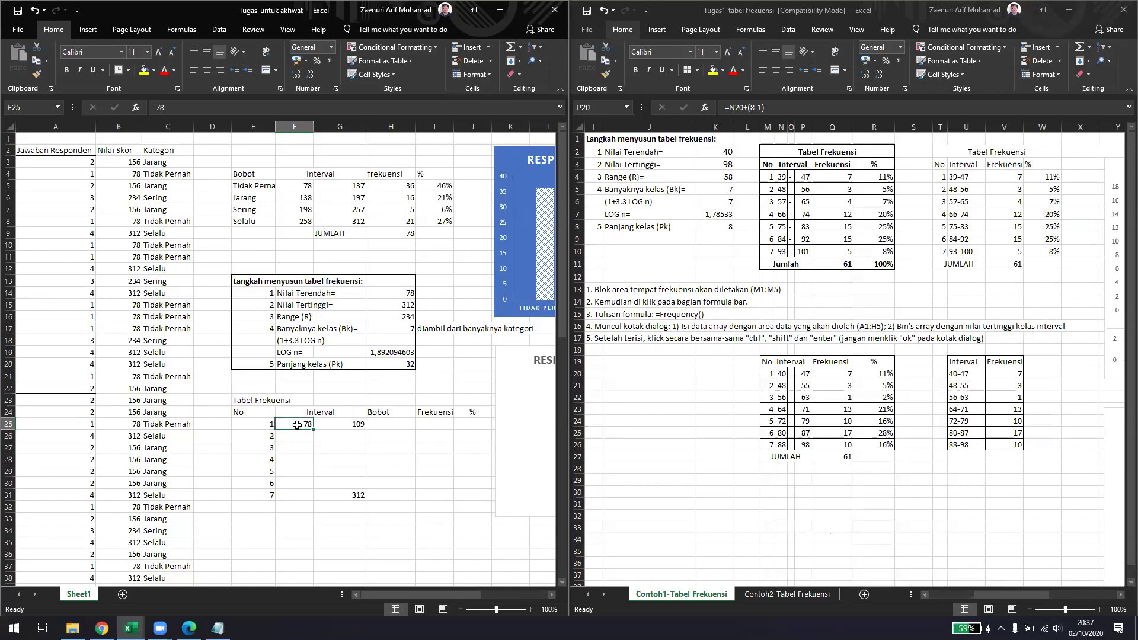
click(294, 433)
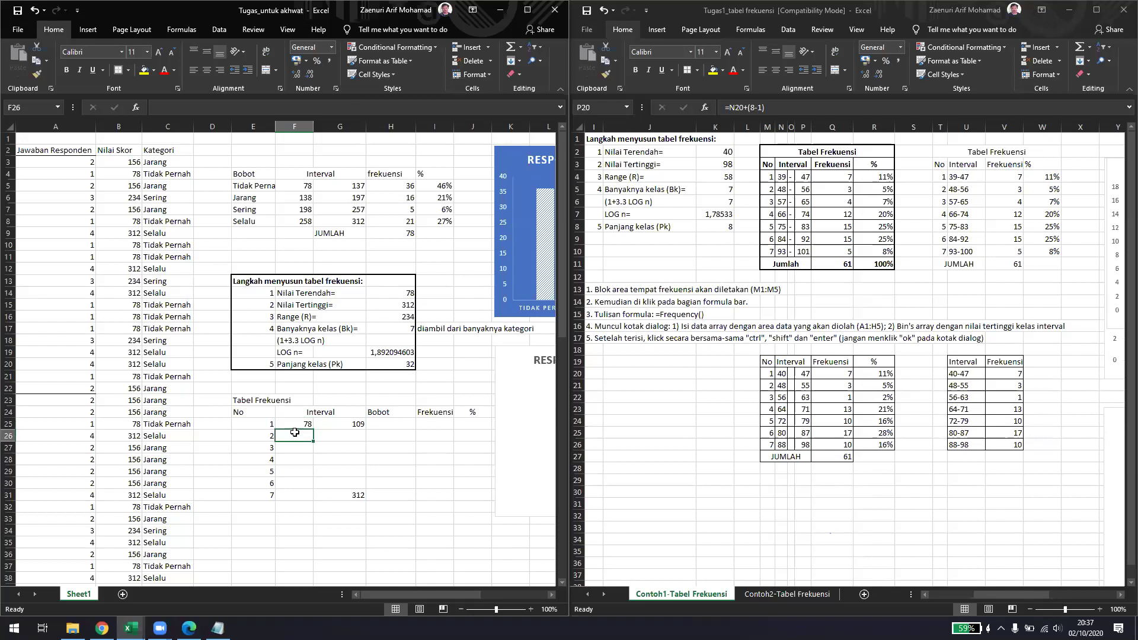
text(=)
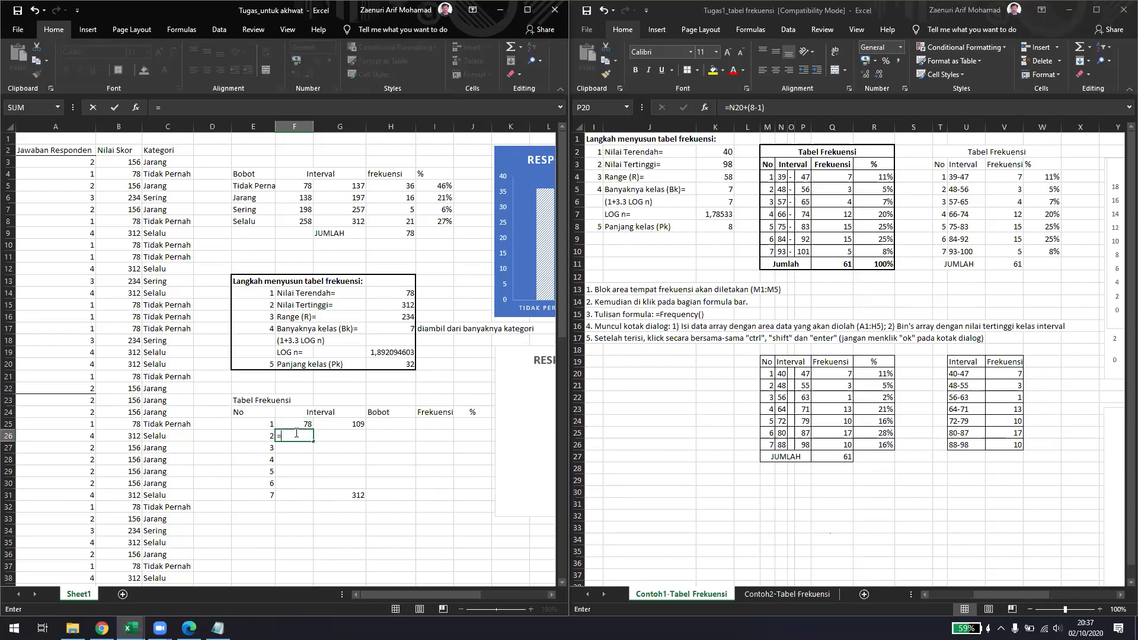
click(303, 425)
text(+)
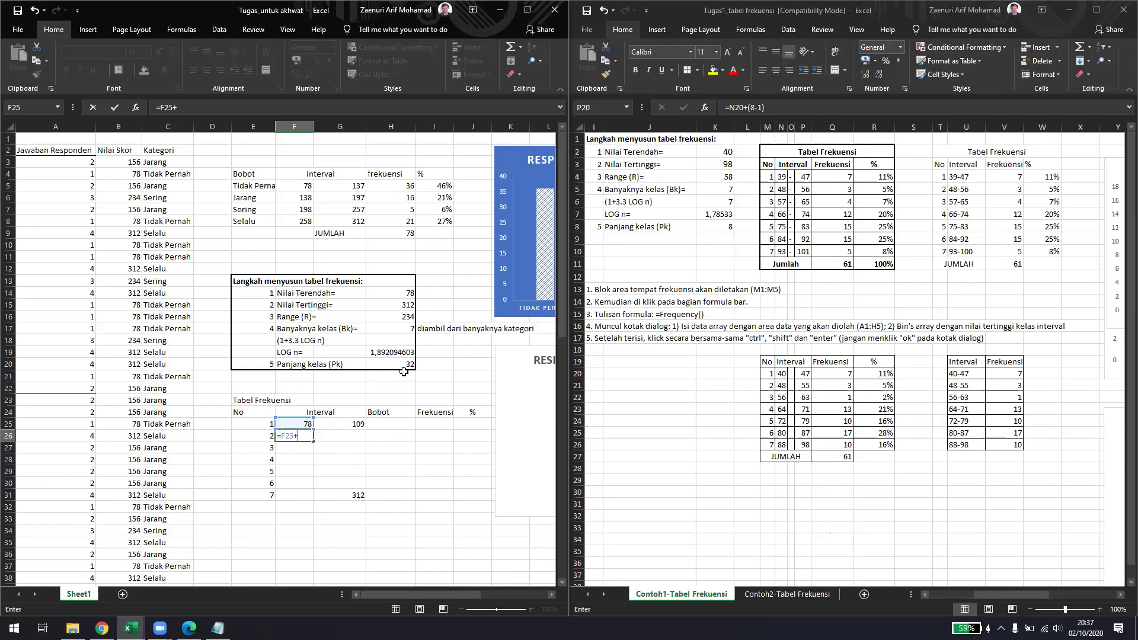
text(32)
key(Return)
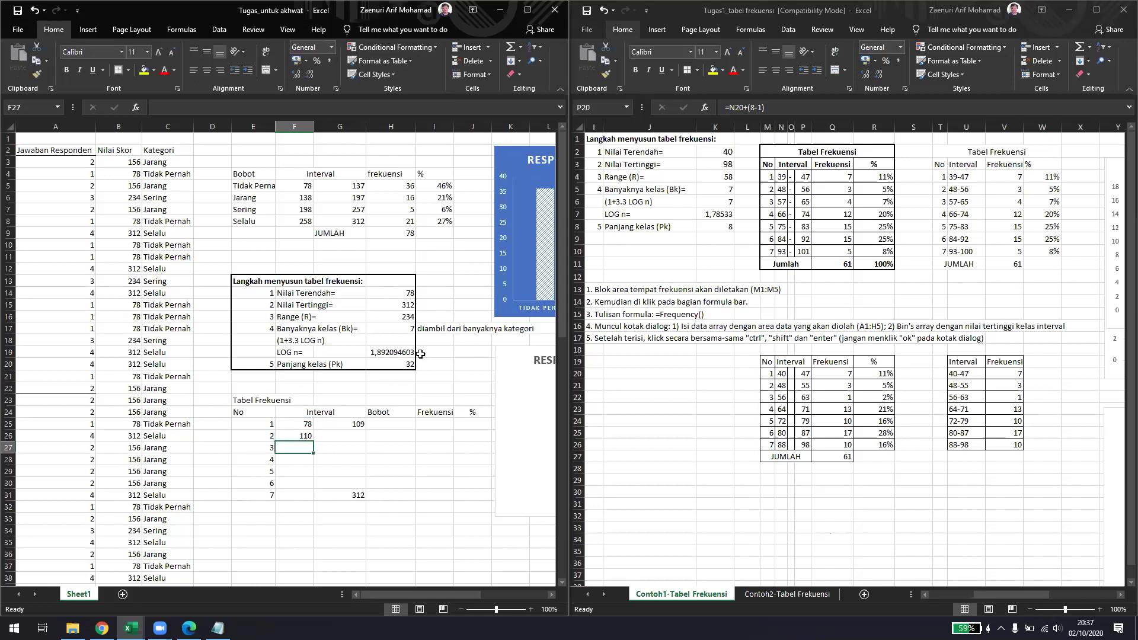
- Fill the lower-limit formula from F26 down to F31 and the upper-limit formula from G25 down to G30
click(305, 437)
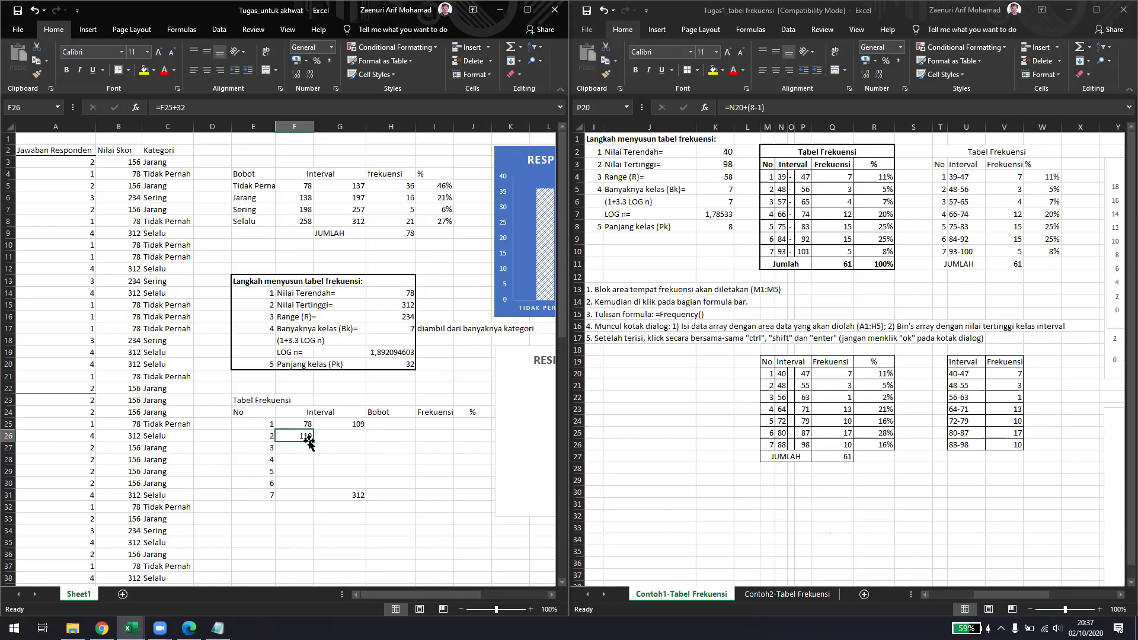
drag(312, 441, 312, 499)
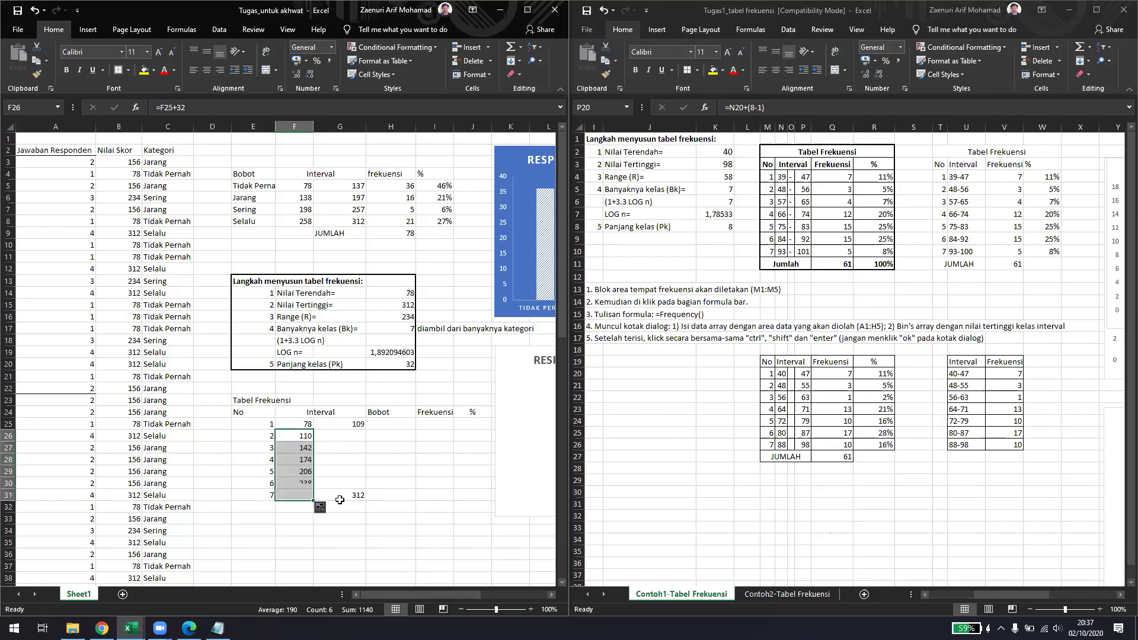
click(353, 440)
click(364, 422)
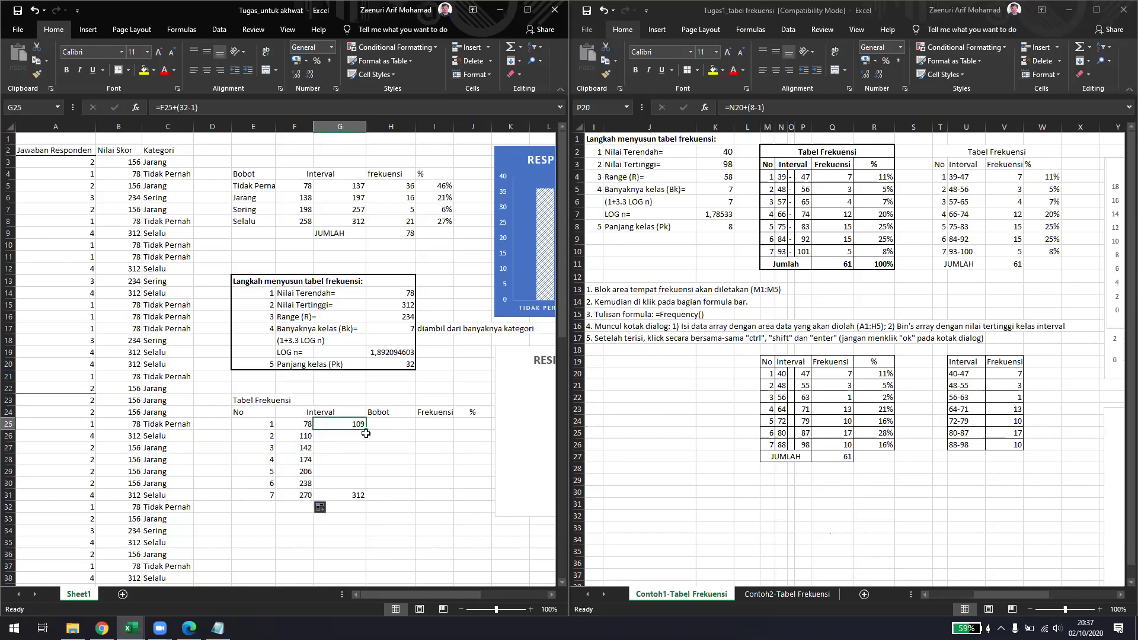
drag(368, 443, 366, 485)
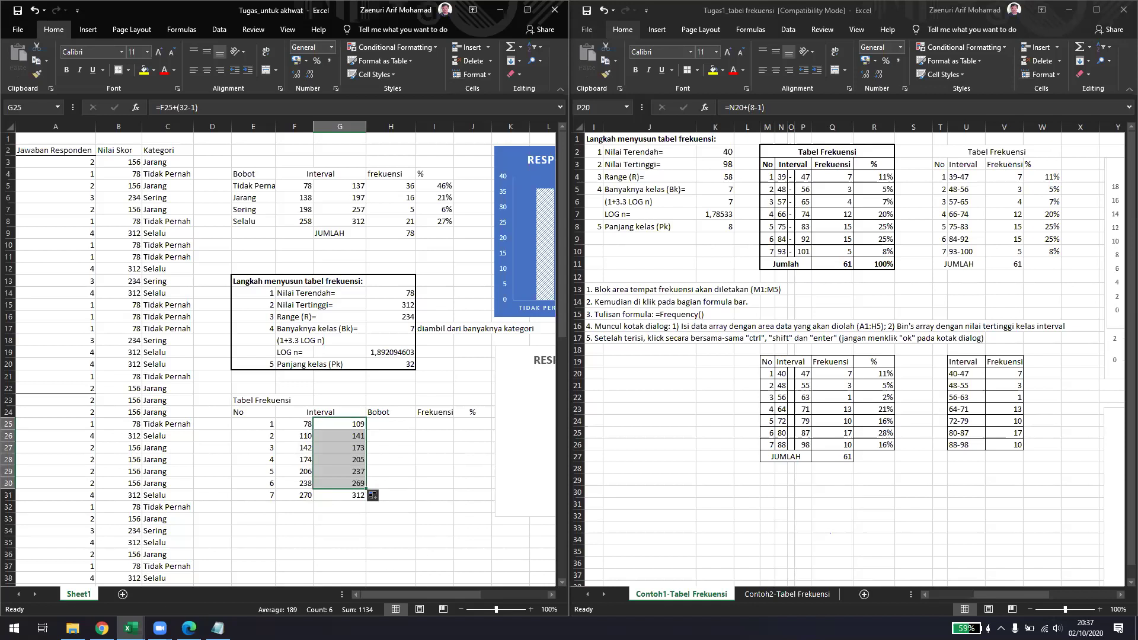
click(340, 495)
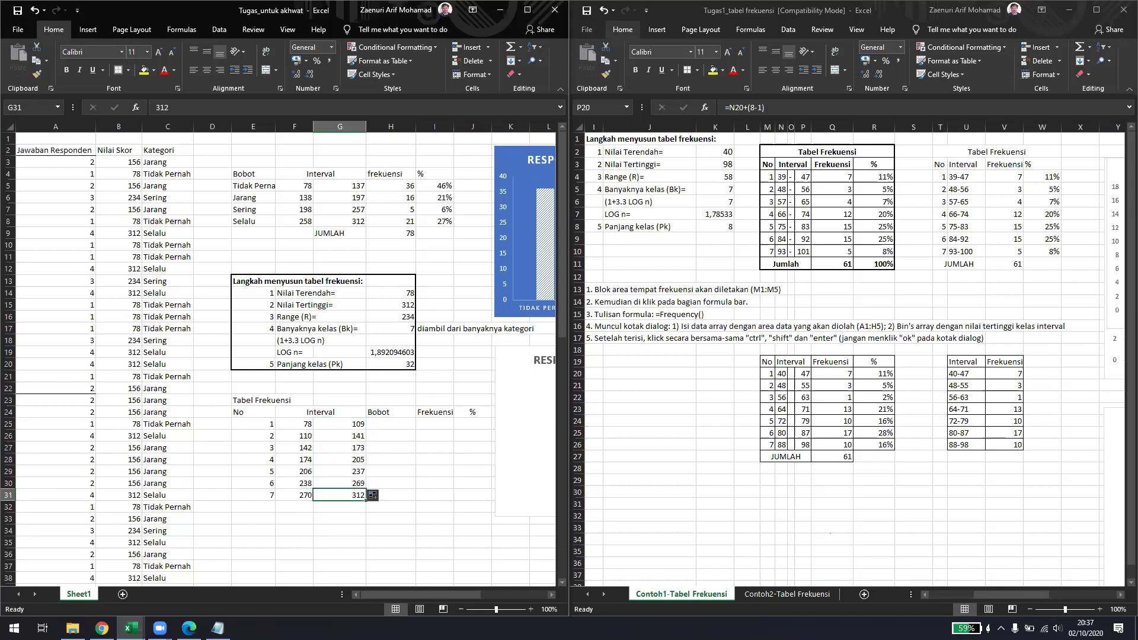
click(354, 423)
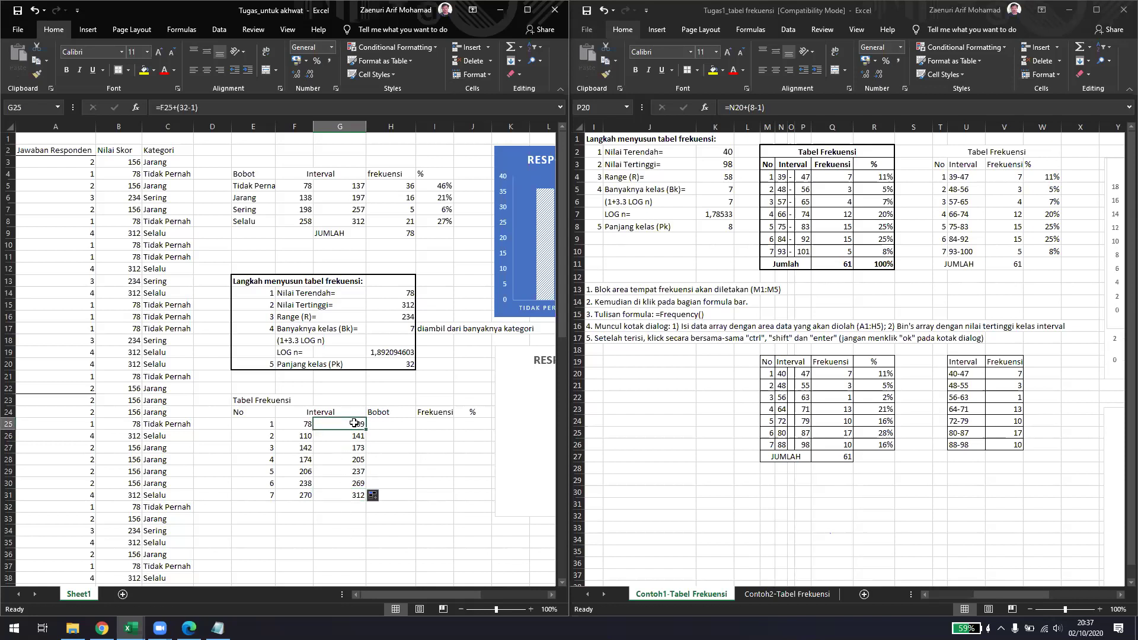
drag(300, 425, 332, 495)
click(270, 441)
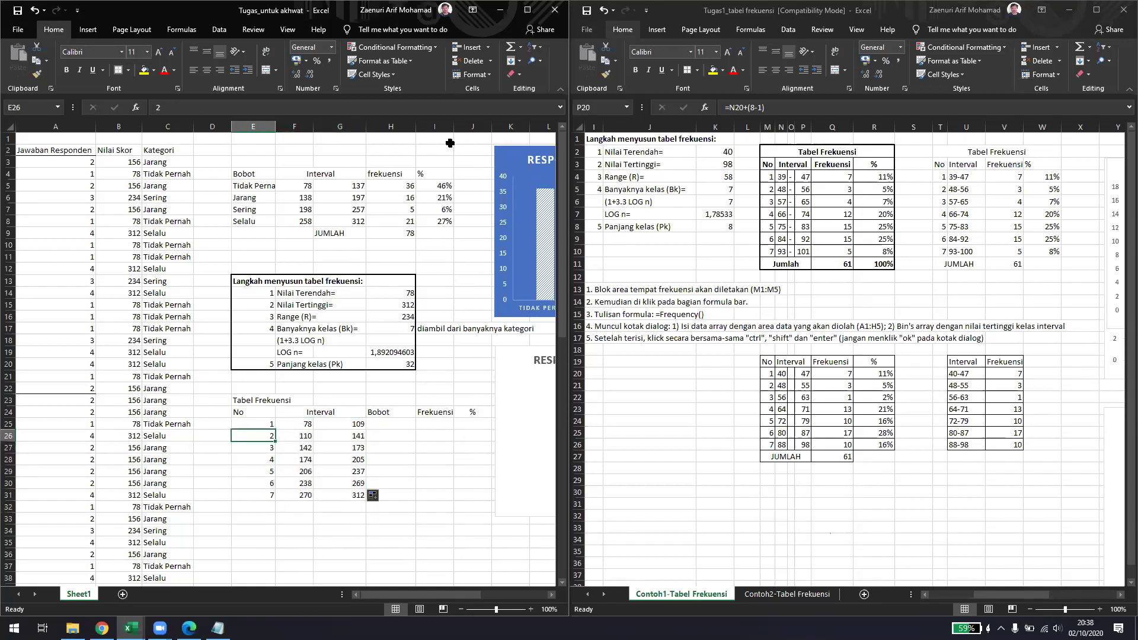
- Widen column I and maximize the Tugas_untuk akhwat workbook window
double_click(453, 127)
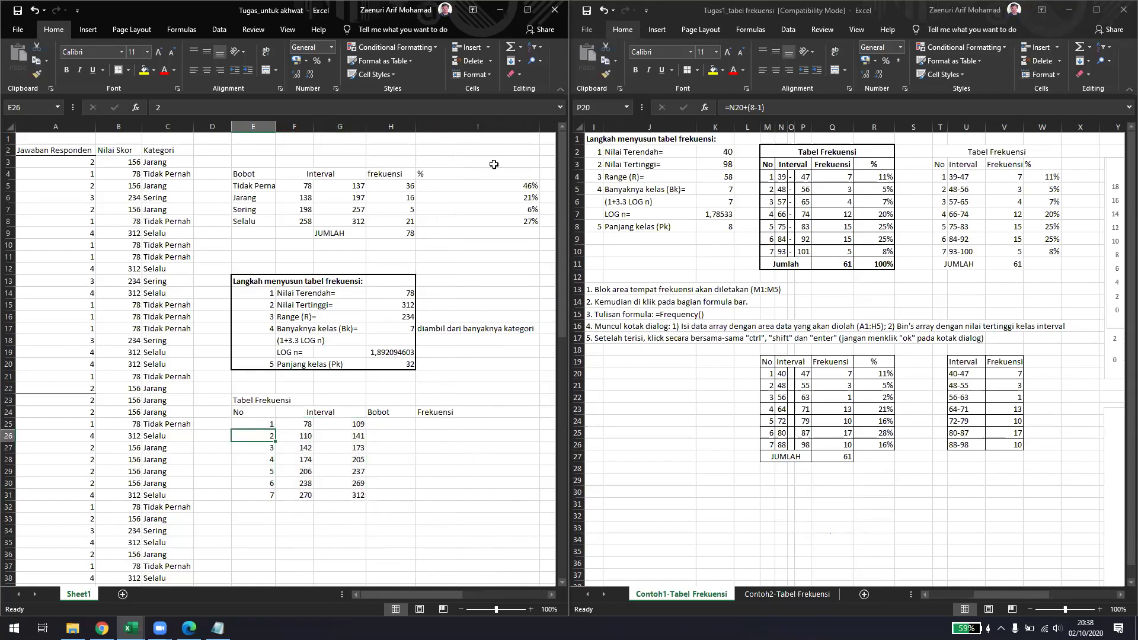
click(541, 126)
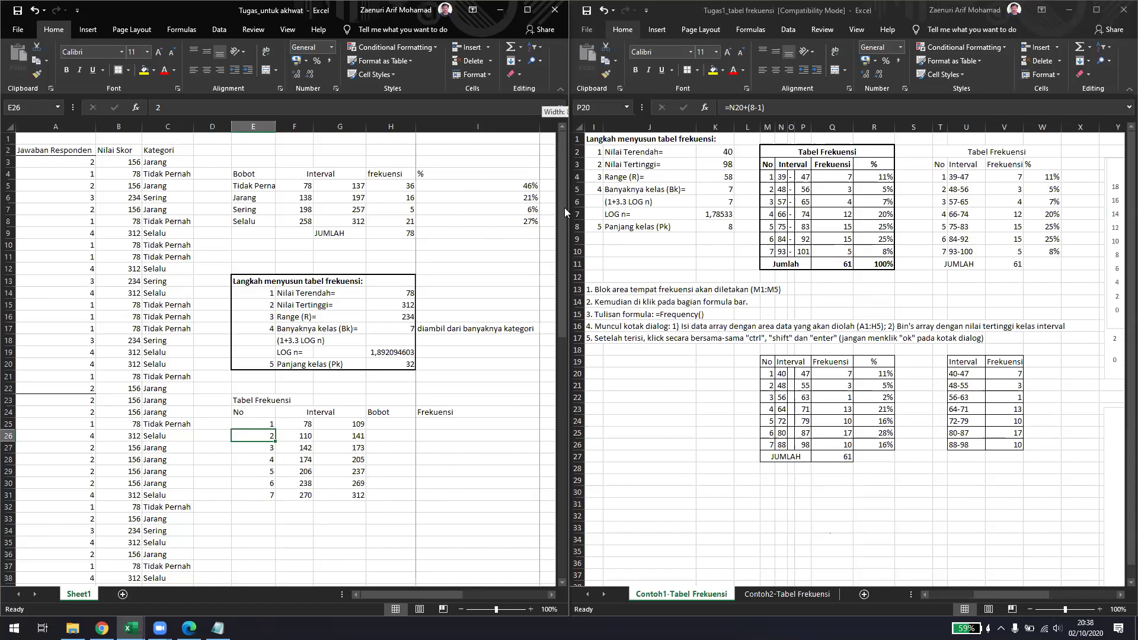
drag(733, 70, 489, 24)
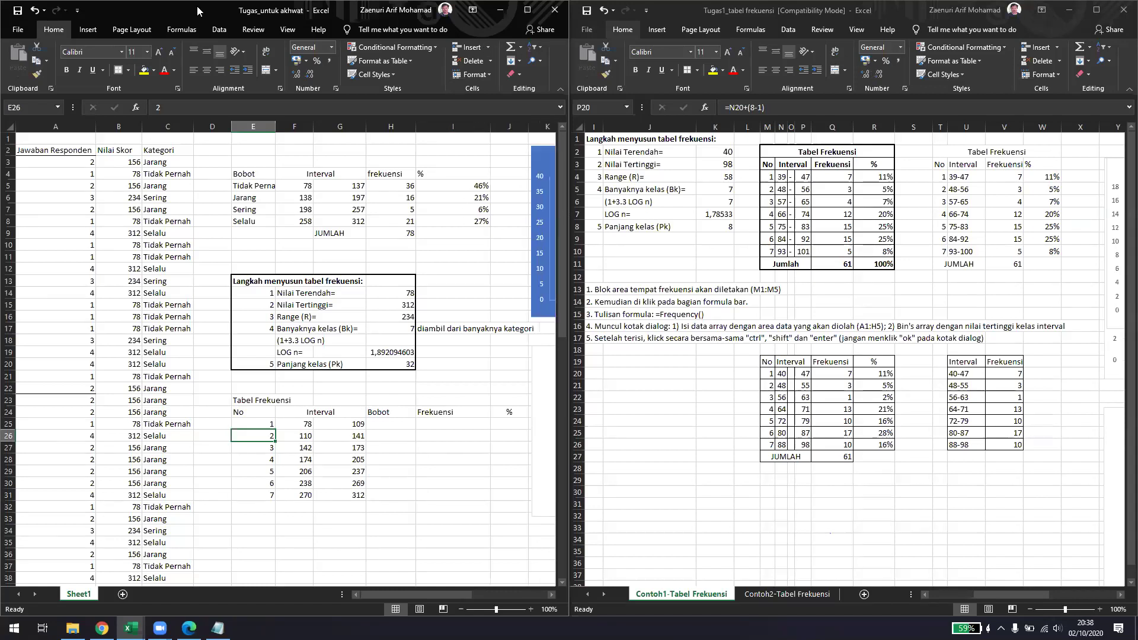
click(526, 10)
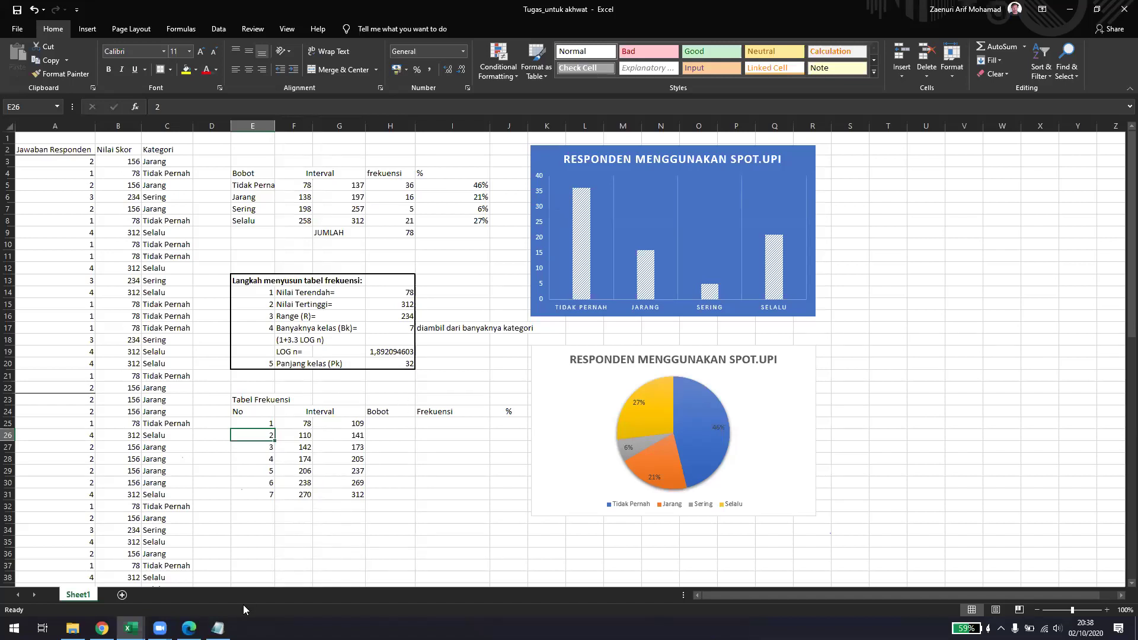
- Examine how the lower-limit and upper-limit formulas build the class intervals in F25:G31
mouse_move(131, 628)
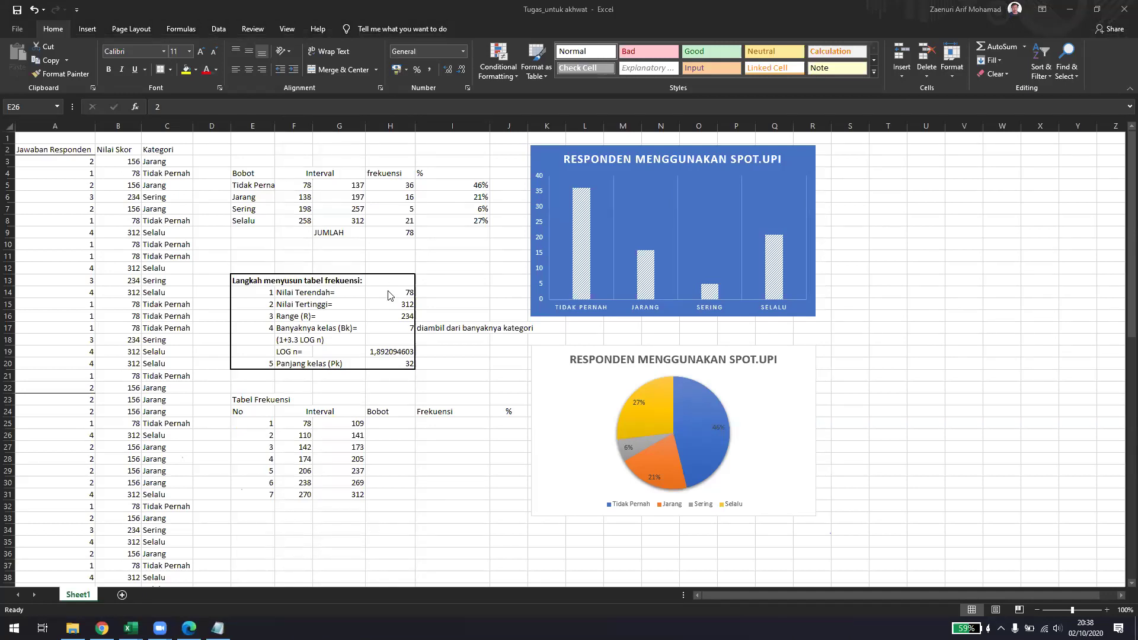
click(297, 425)
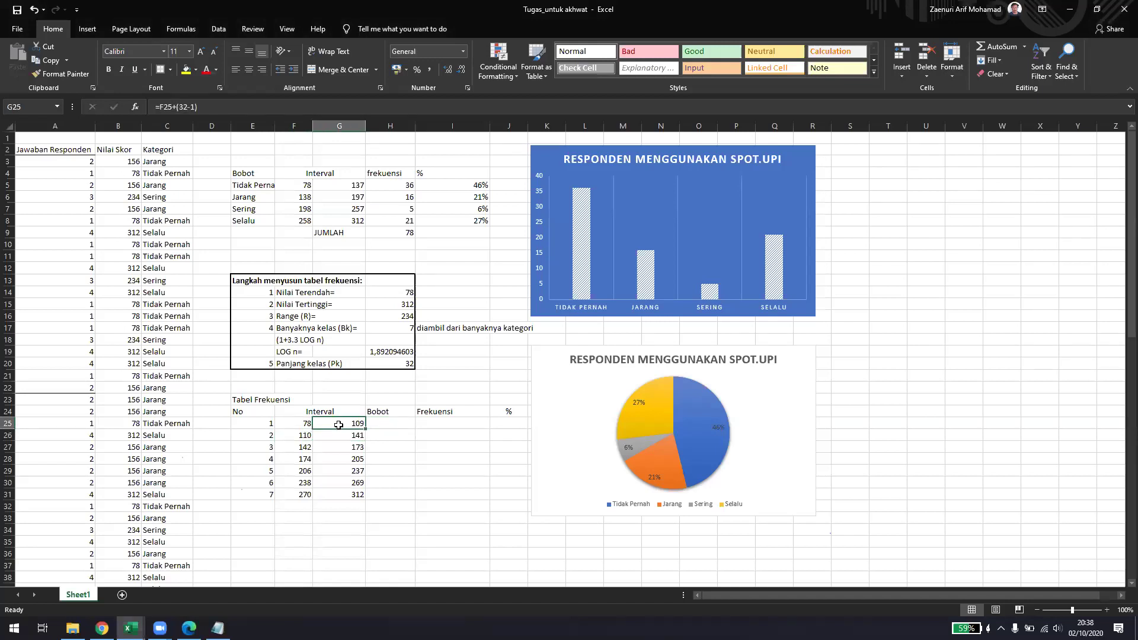
click(436, 425)
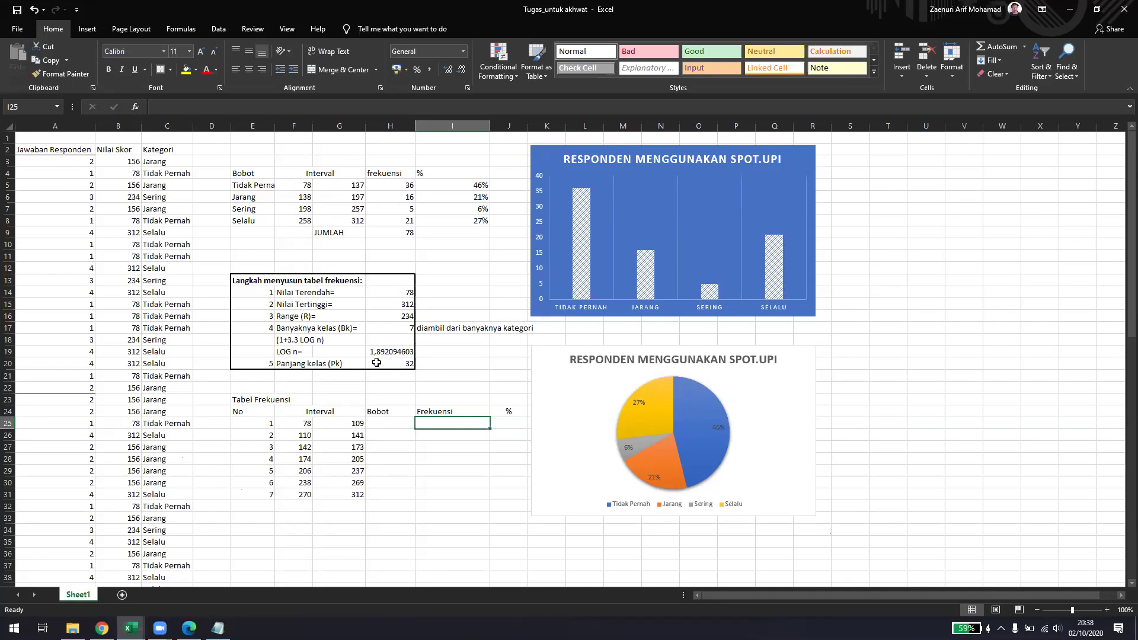
click(300, 424)
click(294, 440)
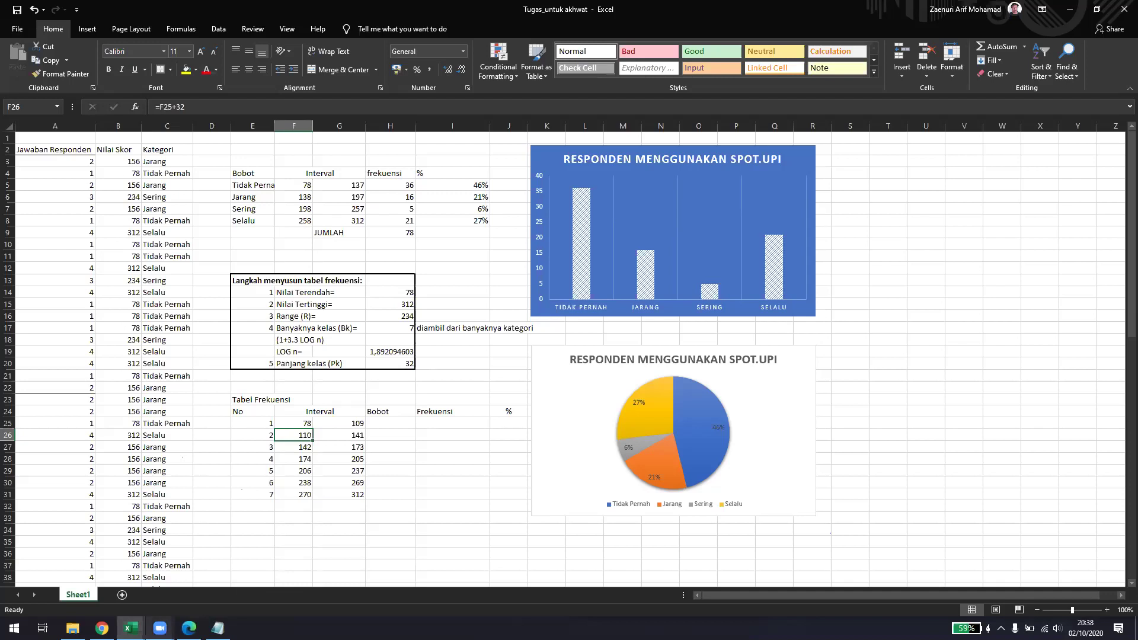
mouse_move(159, 628)
click(350, 423)
drag(353, 423, 349, 498)
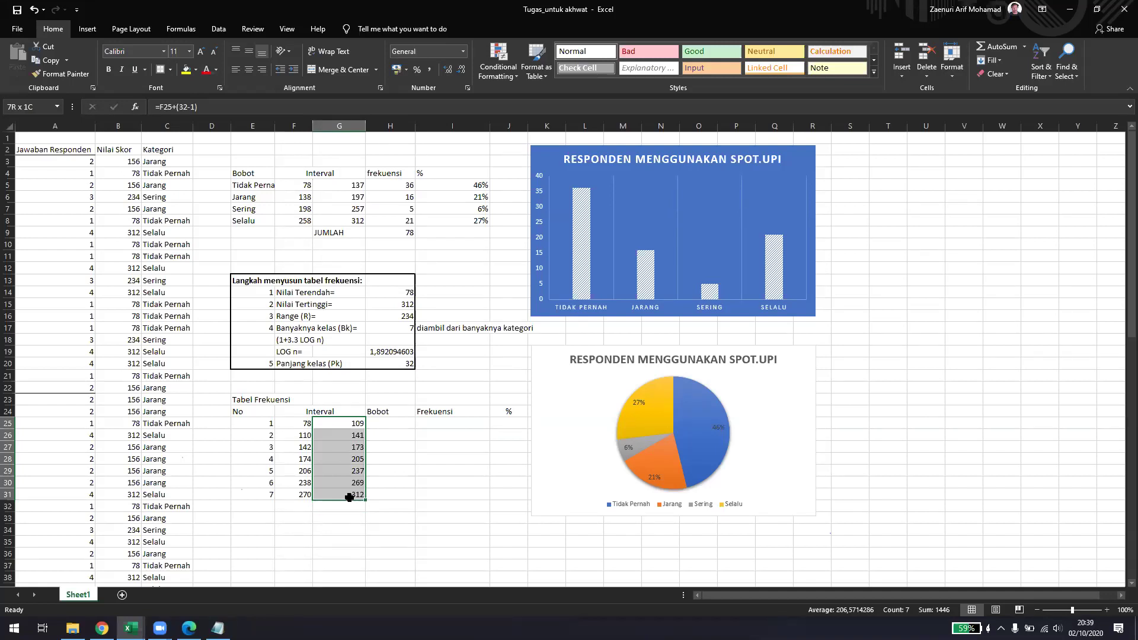
click(294, 423)
click(291, 432)
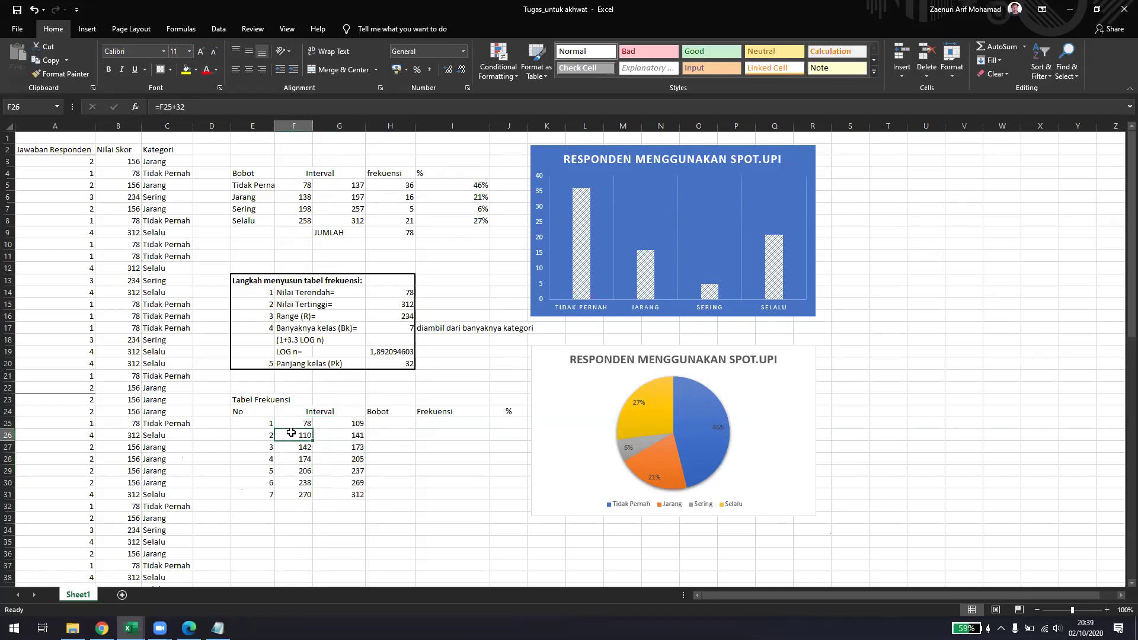
click(294, 424)
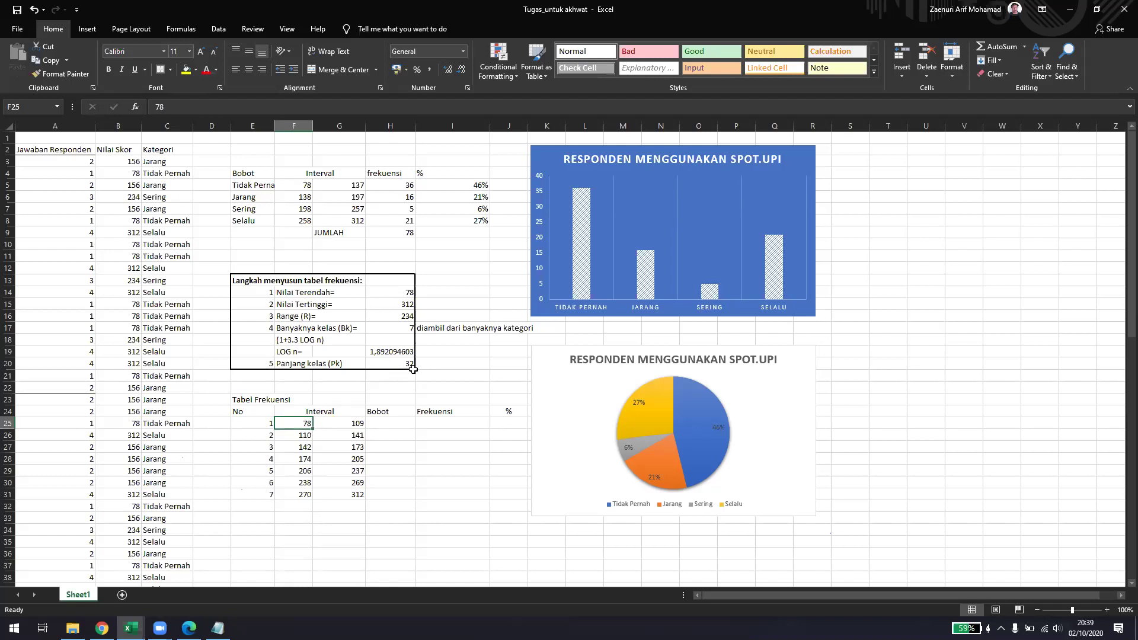
click(302, 436)
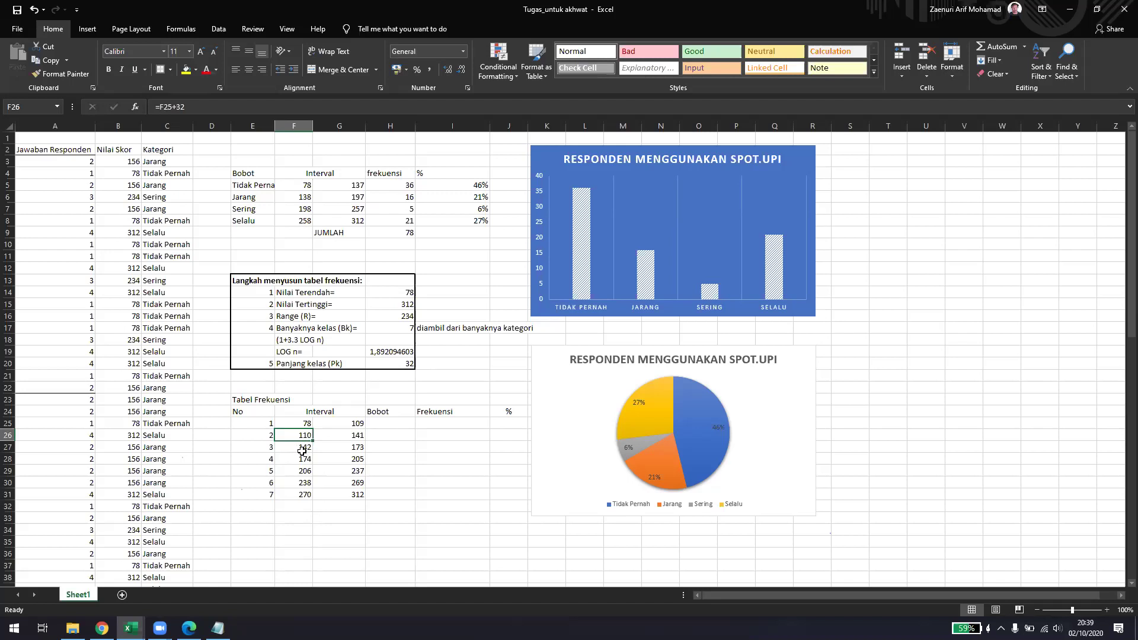
click(302, 450)
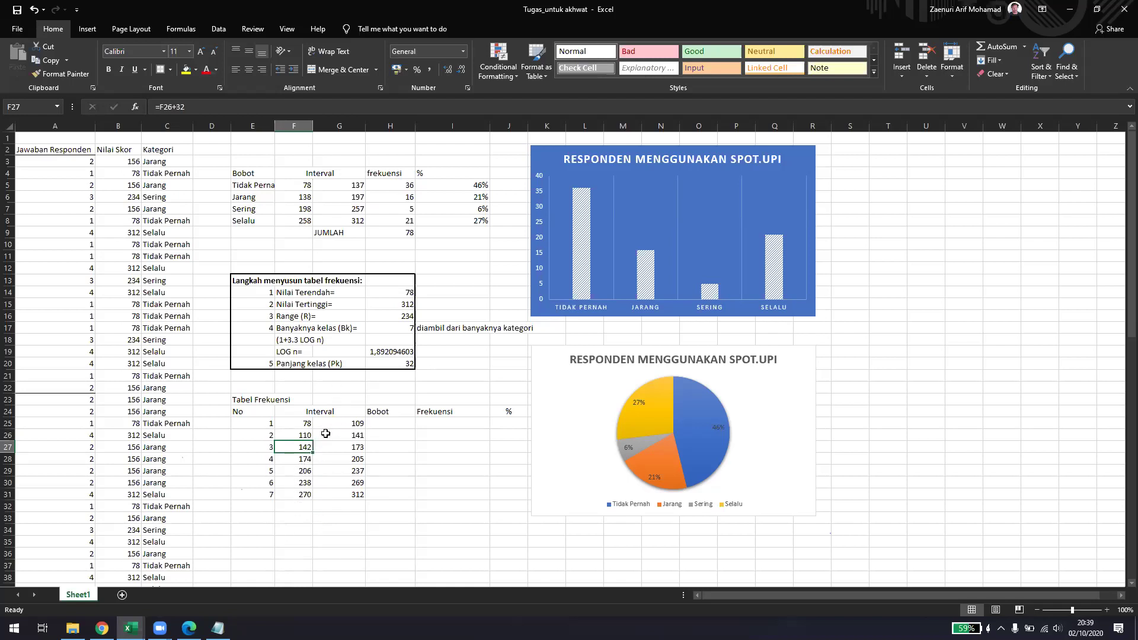
click(299, 436)
click(349, 425)
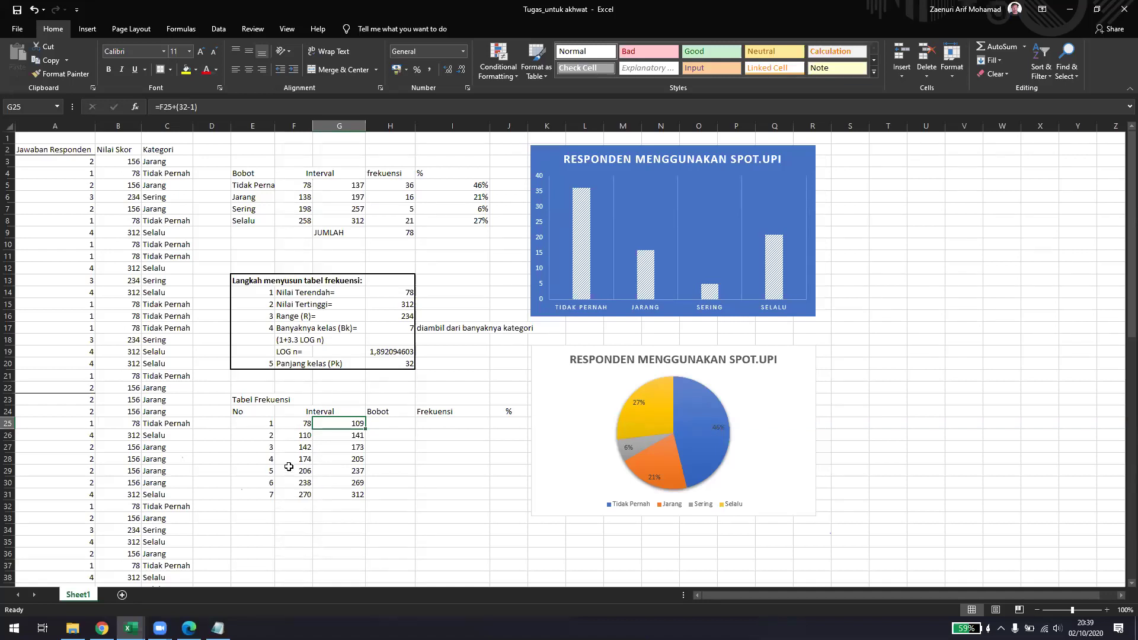
click(297, 437)
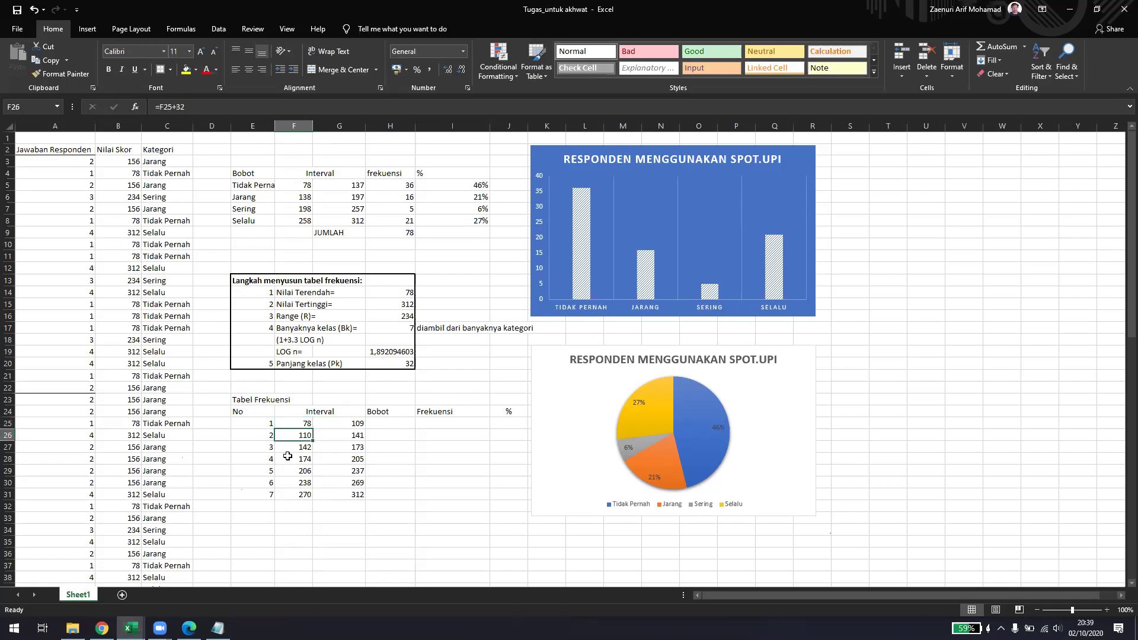
click(299, 422)
click(290, 446)
click(296, 423)
click(291, 435)
click(290, 447)
click(291, 459)
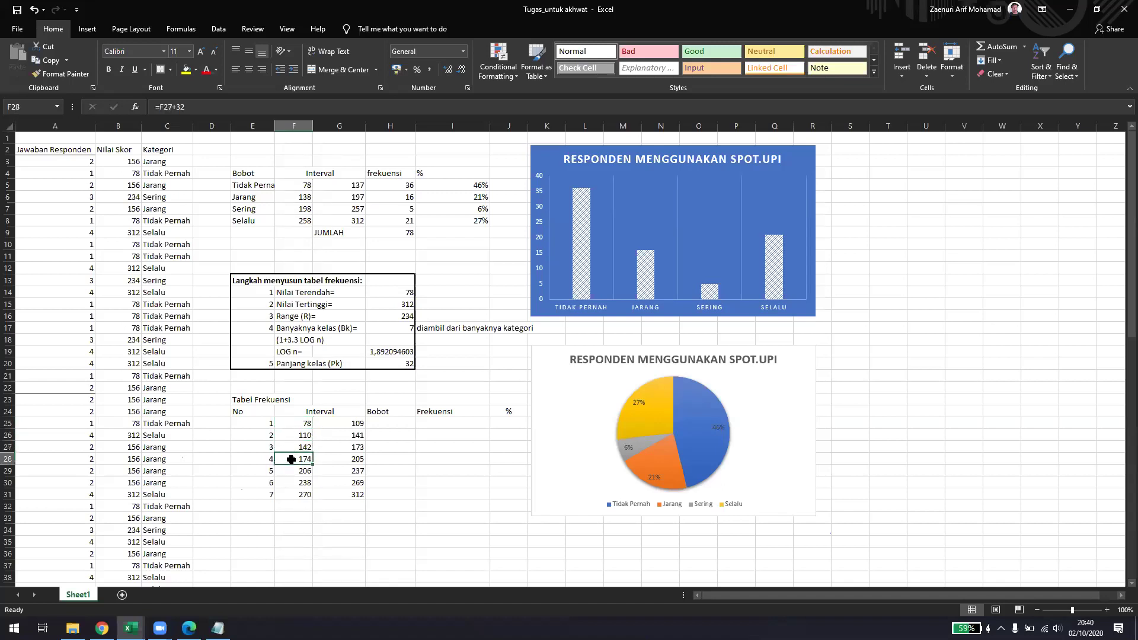
click(302, 432)
click(303, 420)
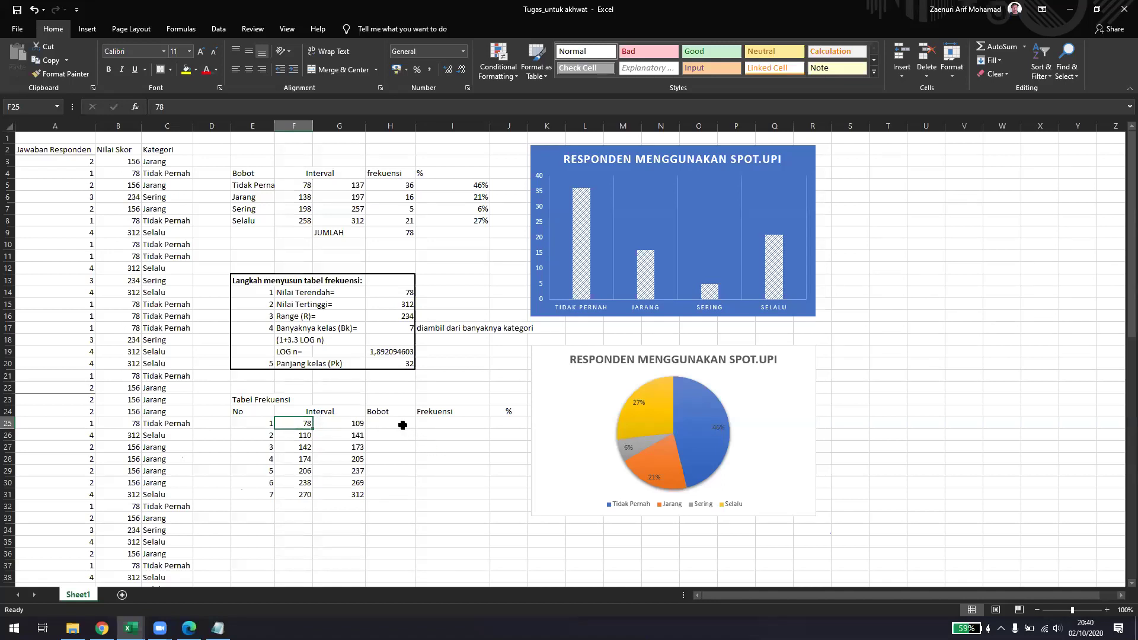
key(Right)
key(Right)
drag(292, 428, 290, 501)
click(290, 499)
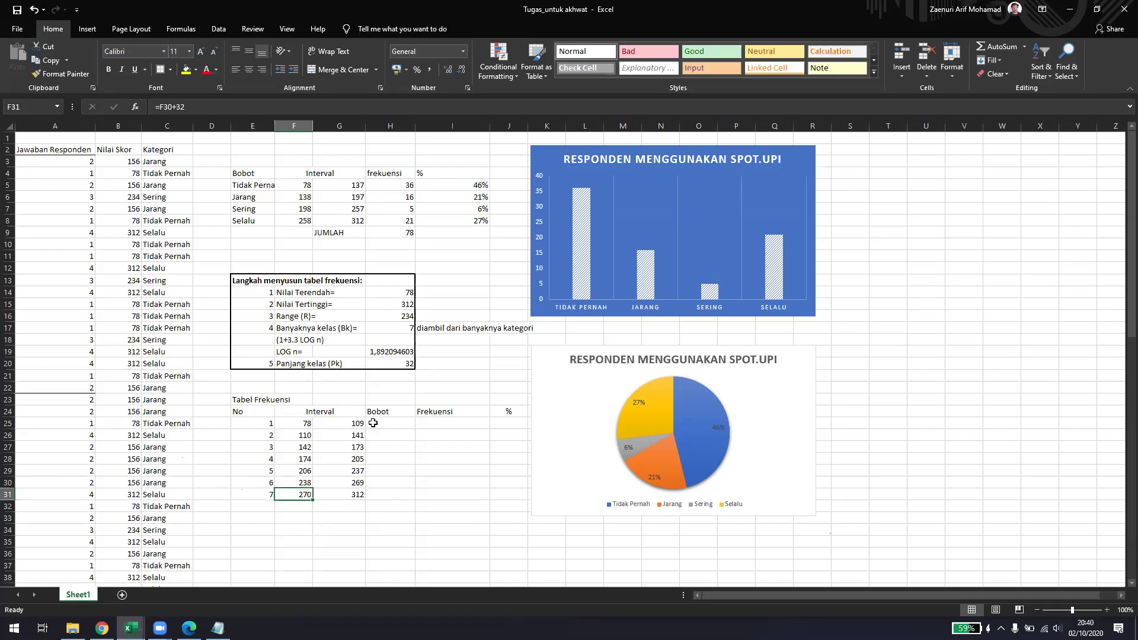
- Count the scores in each class across I25:I31 with the array formula =FREQUENCY(B3:B80;G25:G31)
click(448, 424)
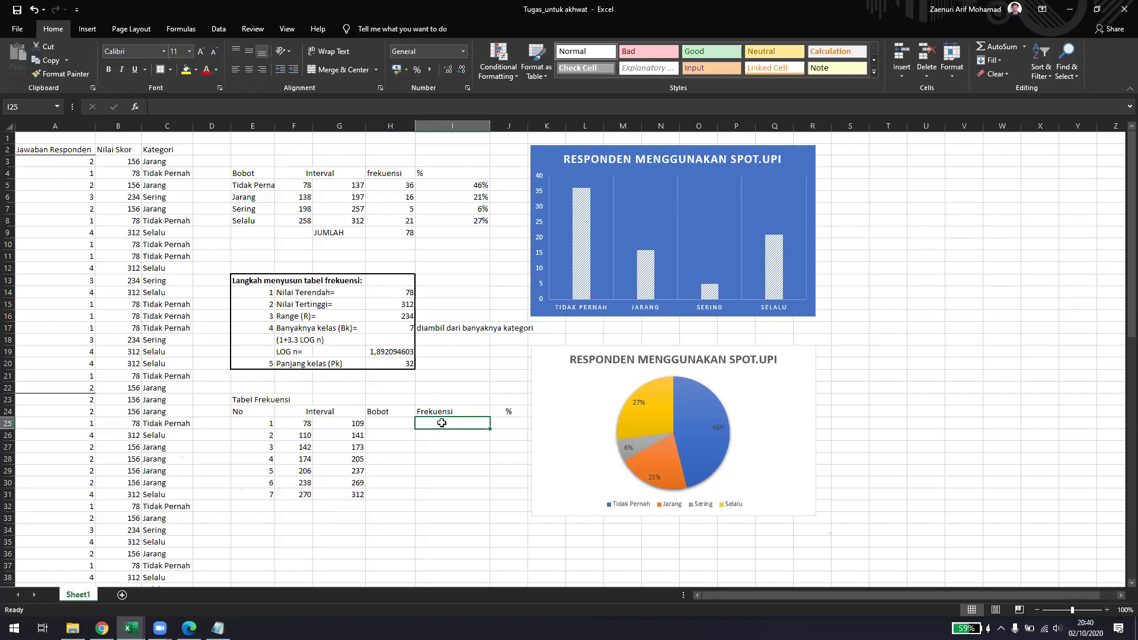
drag(442, 426, 450, 494)
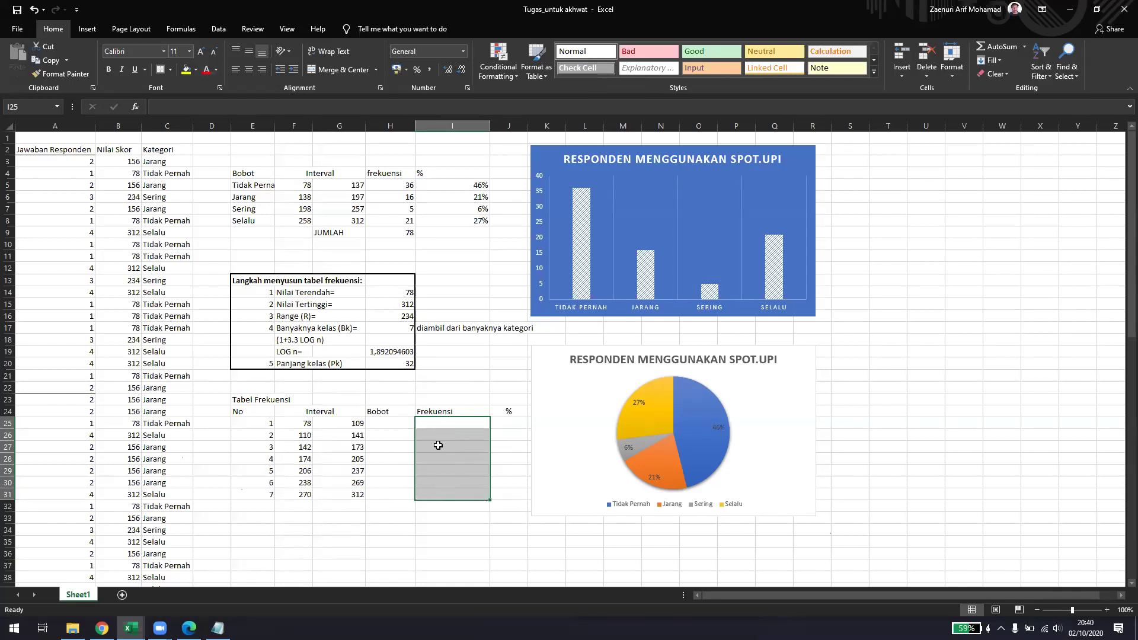
text(=fruquen)
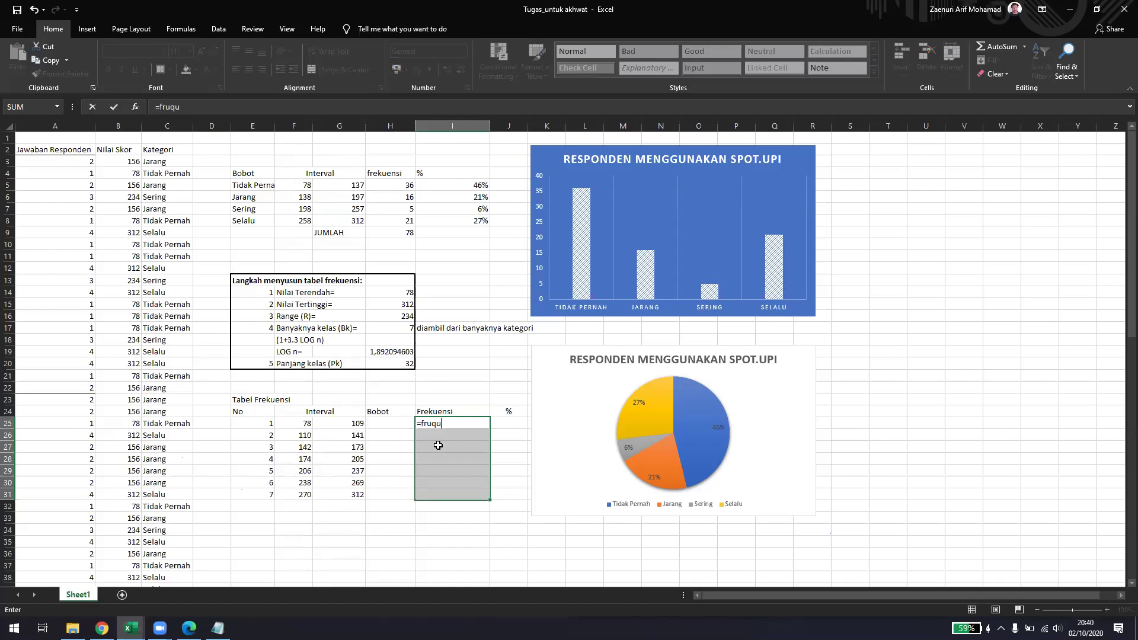
key(BackSpace)
key(BackSpace)
key(BackSpace)
text(e)
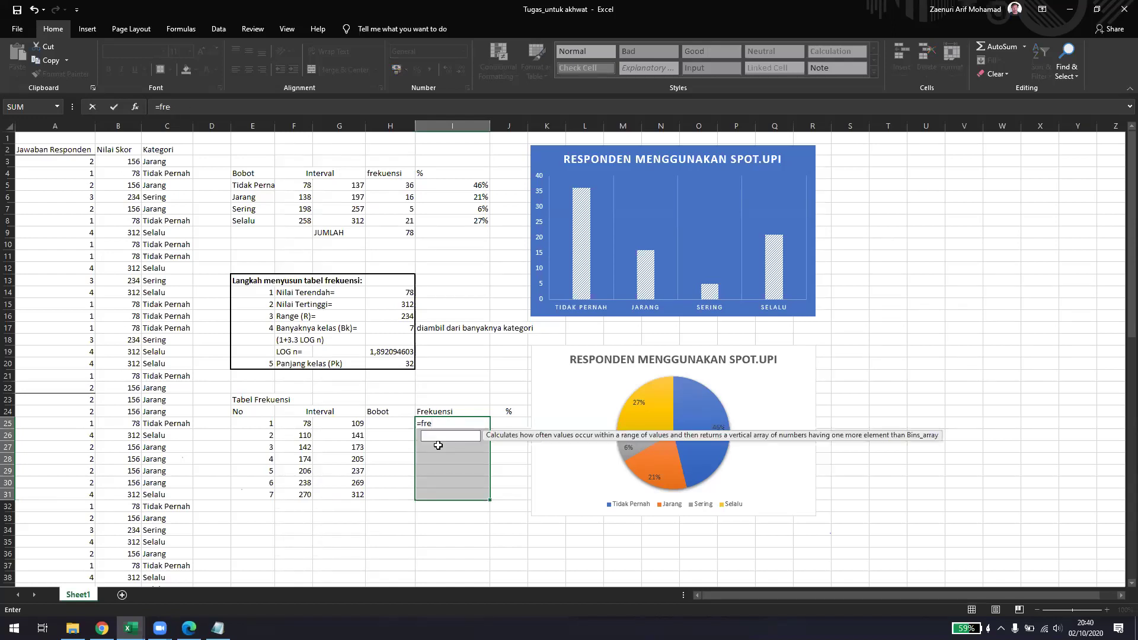
text(quency)
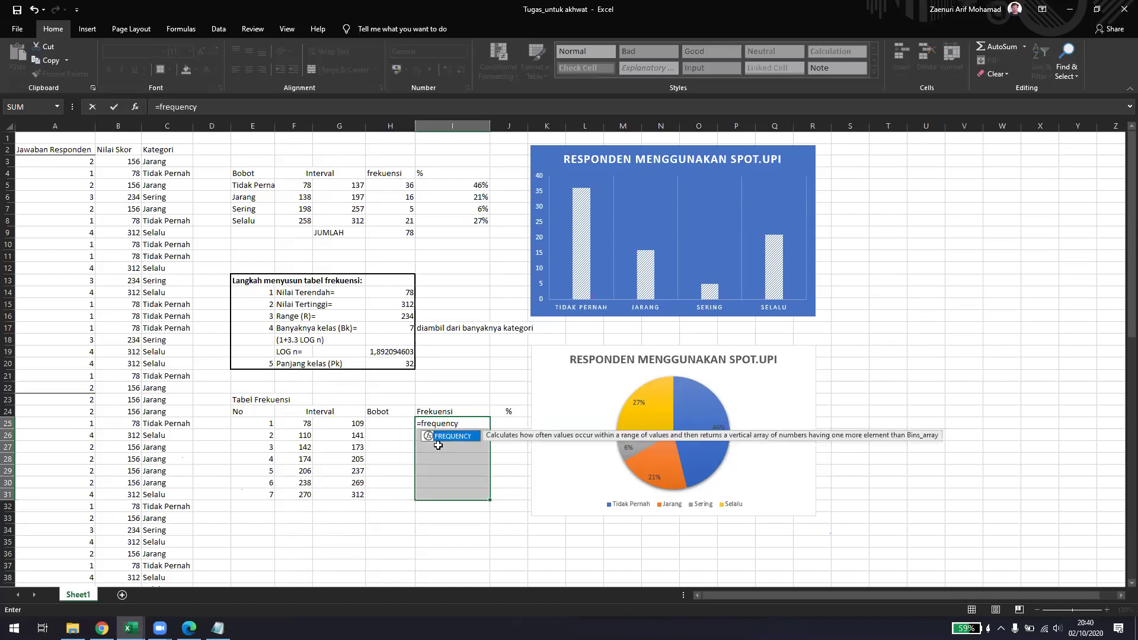
text(()
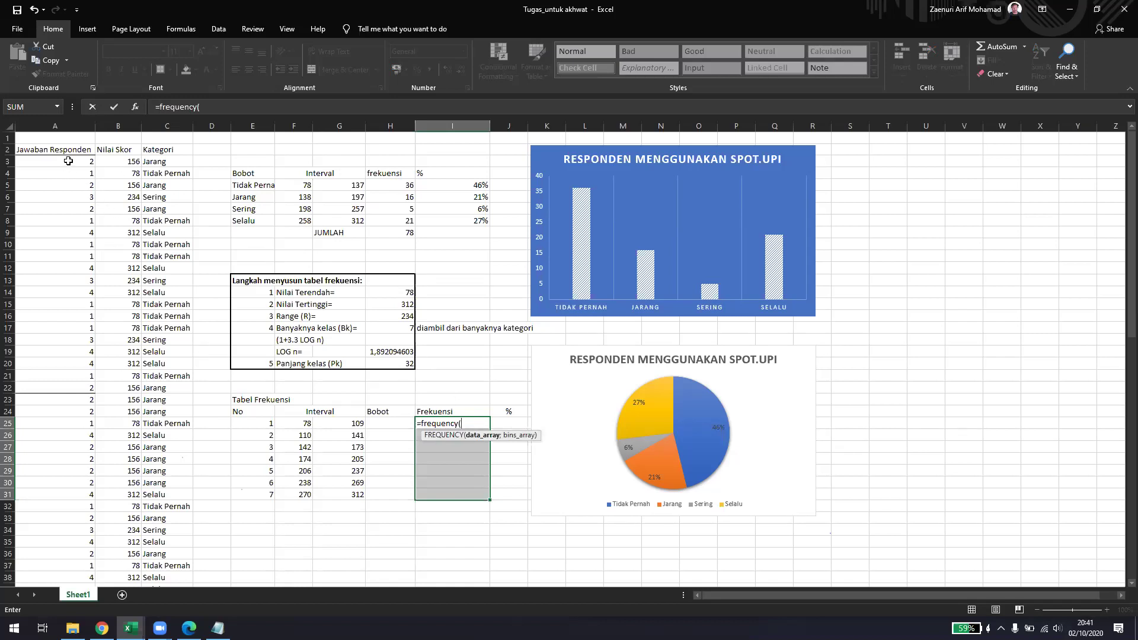
drag(122, 161, 119, 538)
scroll(345, 425, up, 7)
scroll(362, 427, up, 8)
text(;)
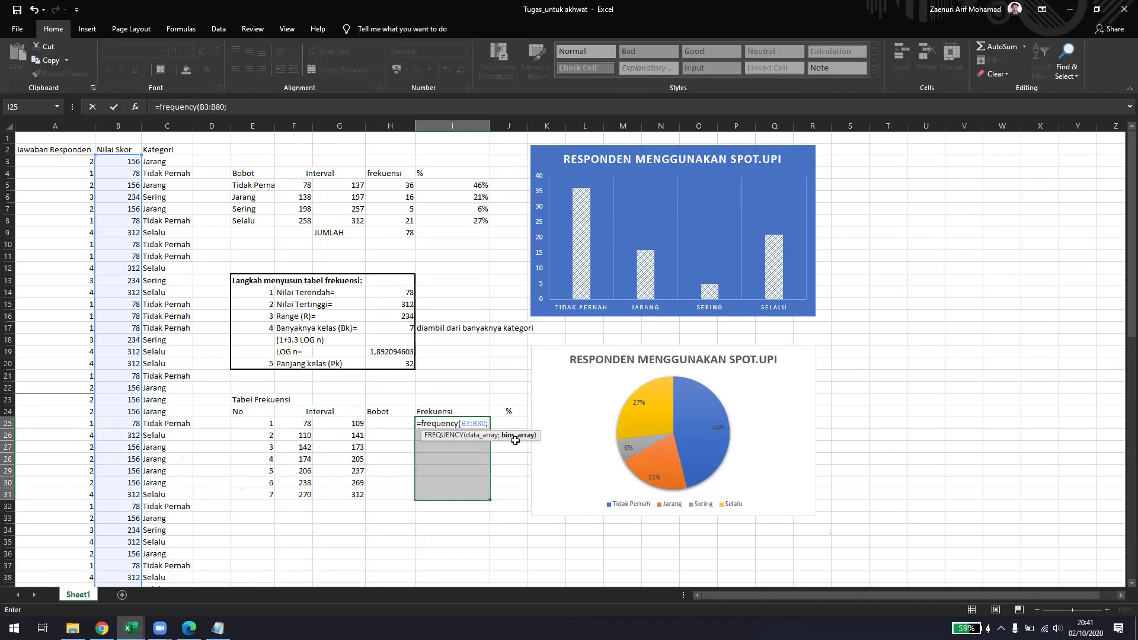
drag(357, 422, 355, 495)
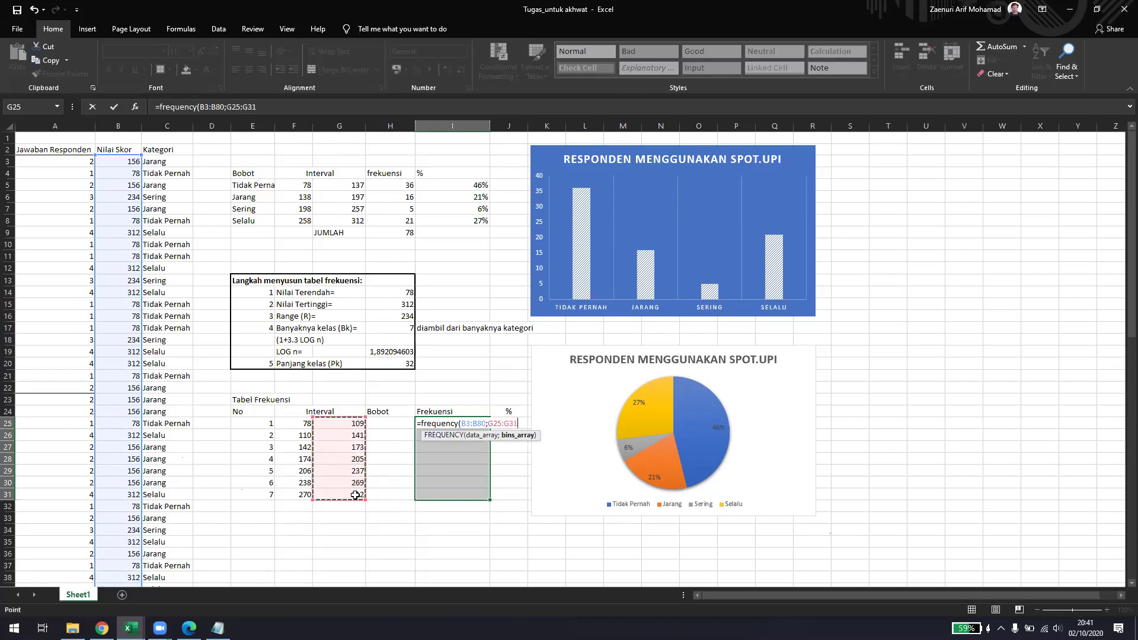
text())
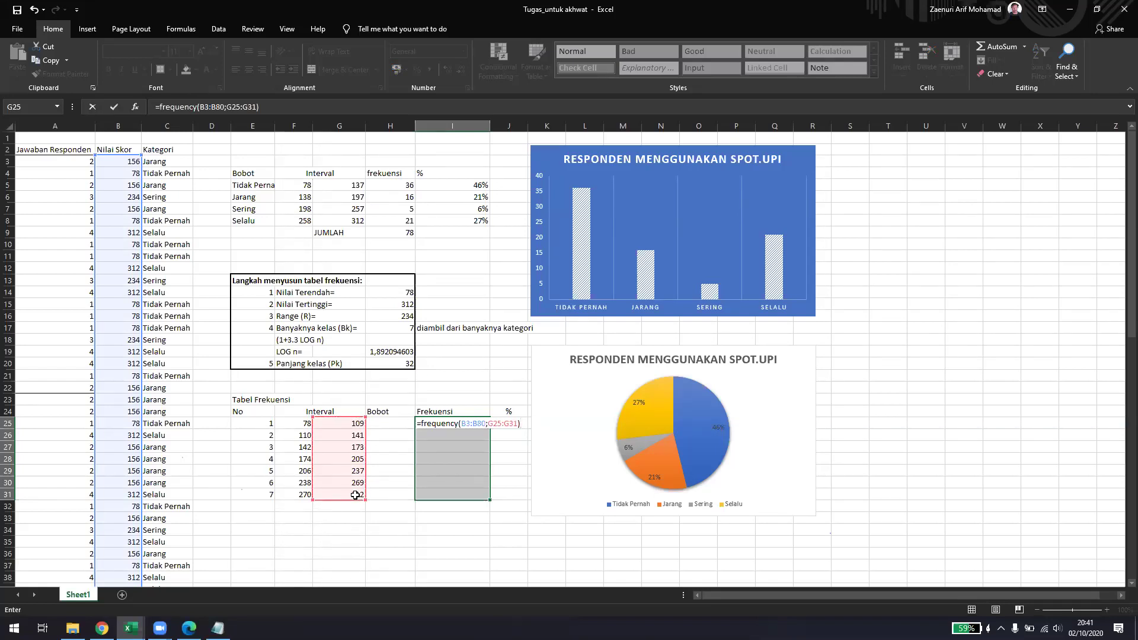
key(ctrl+shift+Return)
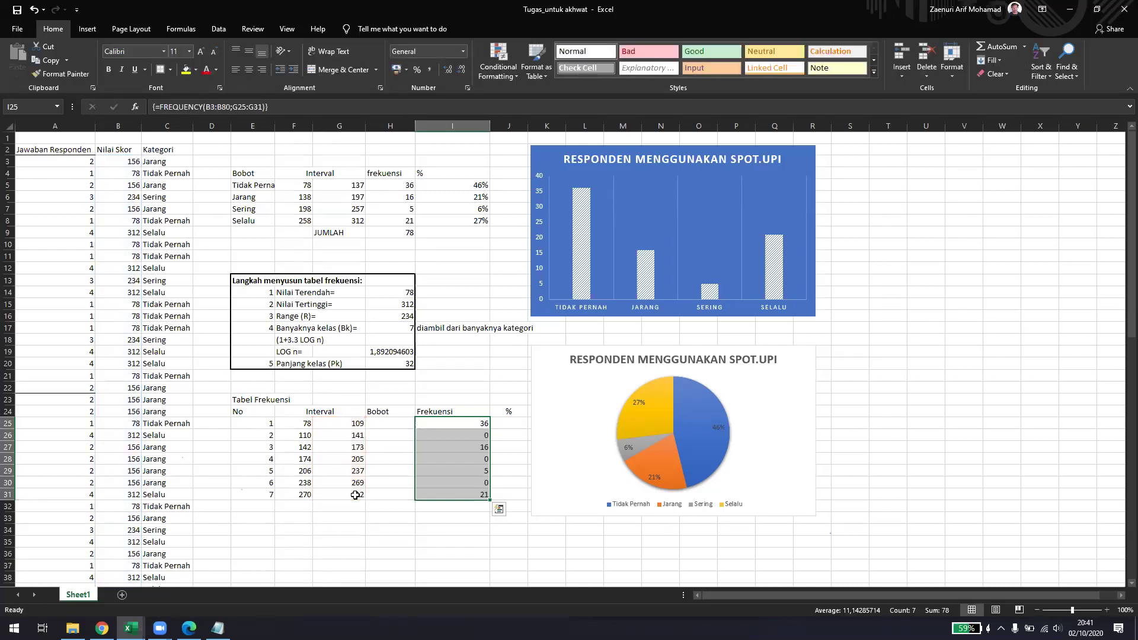
- Label H32 "Jumlah" and total the class frequencies in I32 with the formula =SUM(I25:I31)
click(439, 515)
drag(474, 425, 469, 495)
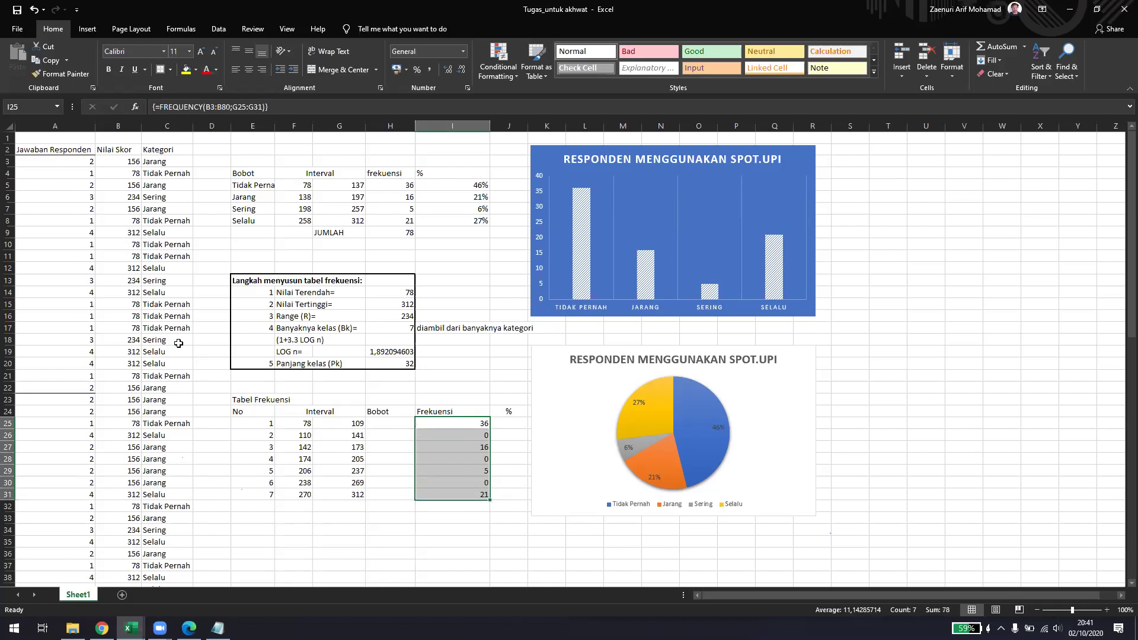
click(409, 231)
click(388, 505)
text(Jumlah)
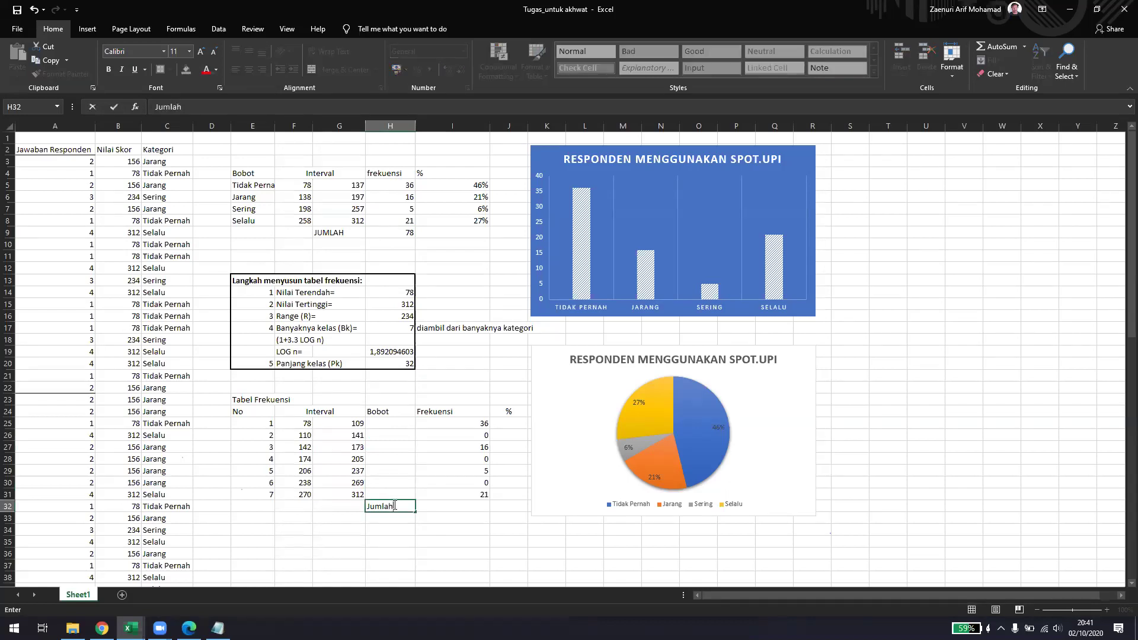
key(Tab)
text(=sum)
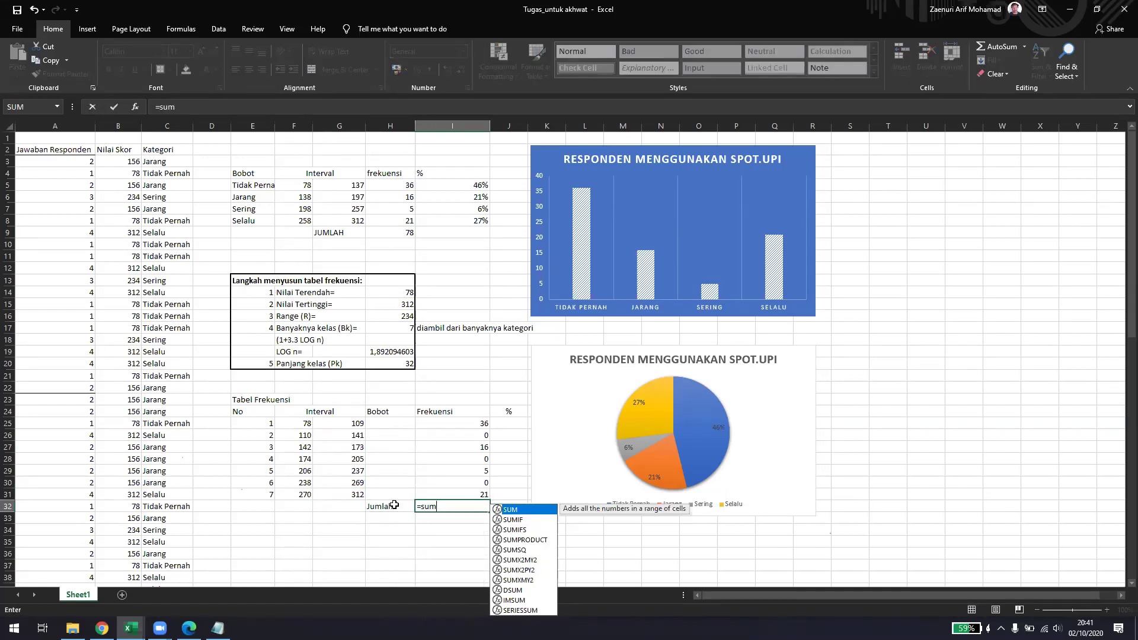
text(()
drag(462, 424, 456, 492)
key(Return)
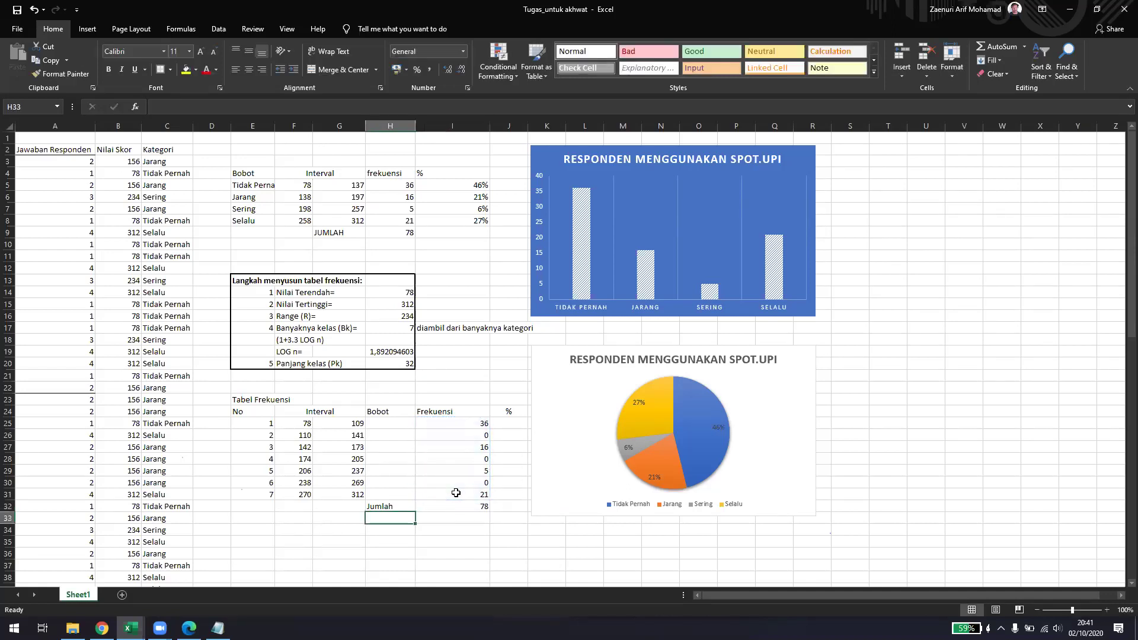
- Examine the frequency total in I32 and compare each class count in I25:I31 with its interval
click(466, 505)
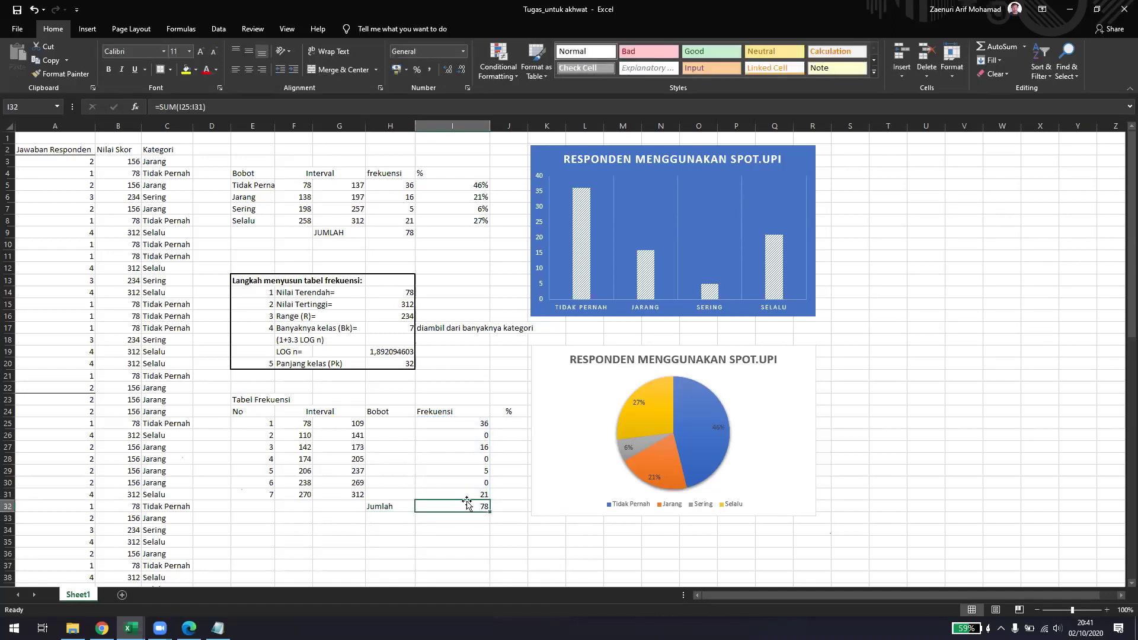
drag(316, 430, 469, 486)
click(293, 420)
click(296, 437)
click(441, 435)
click(452, 450)
click(473, 436)
click(475, 413)
click(474, 423)
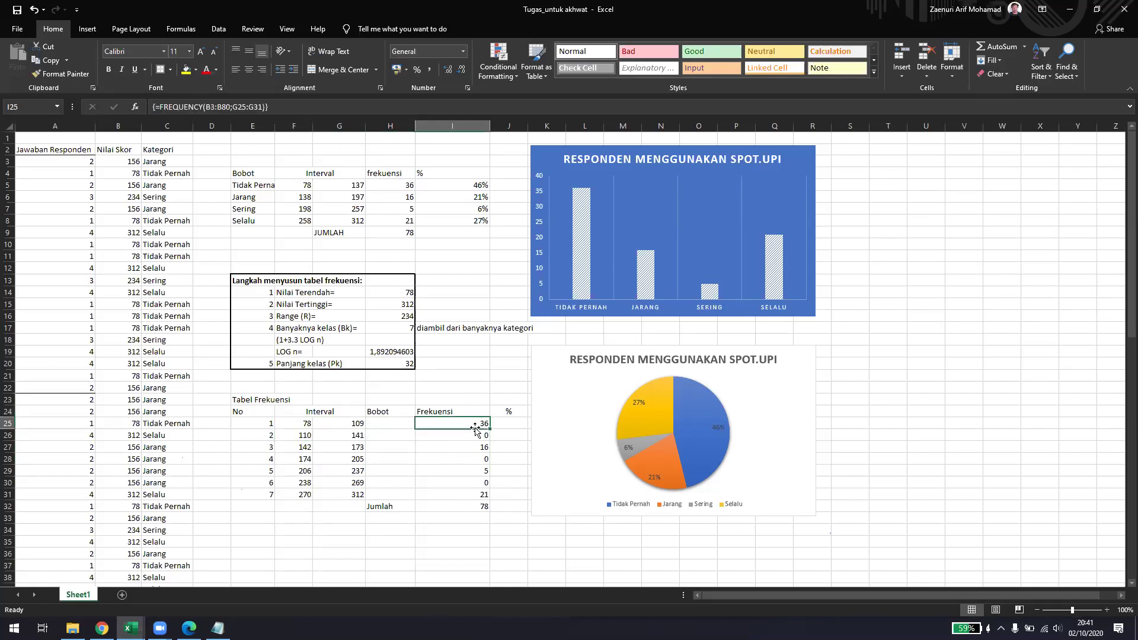
click(473, 437)
click(469, 460)
click(467, 481)
click(454, 492)
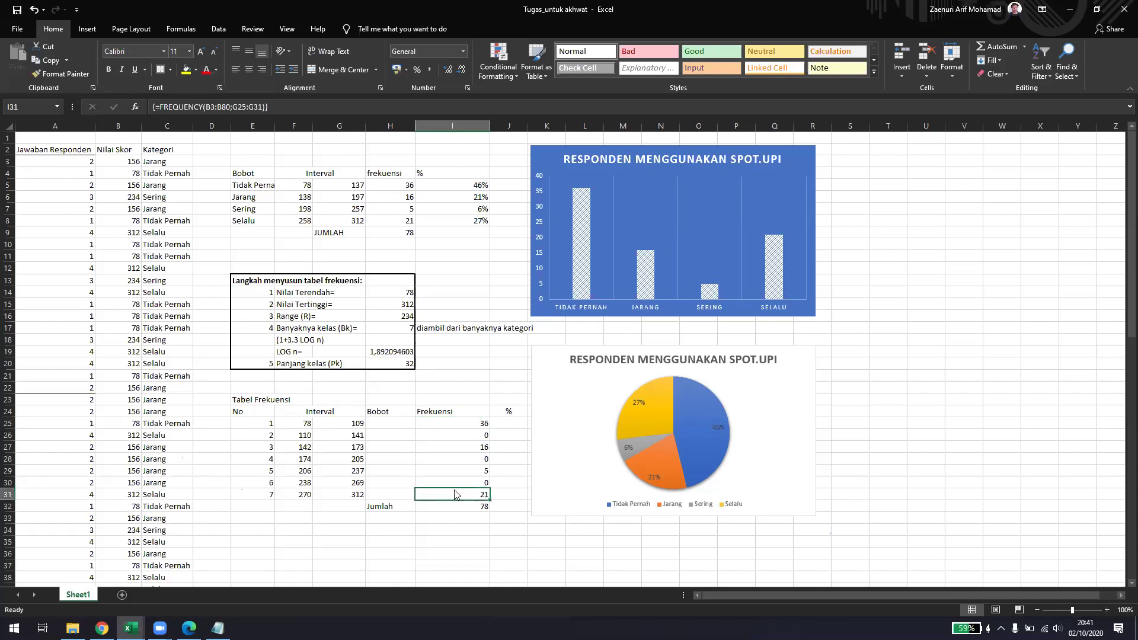
click(460, 482)
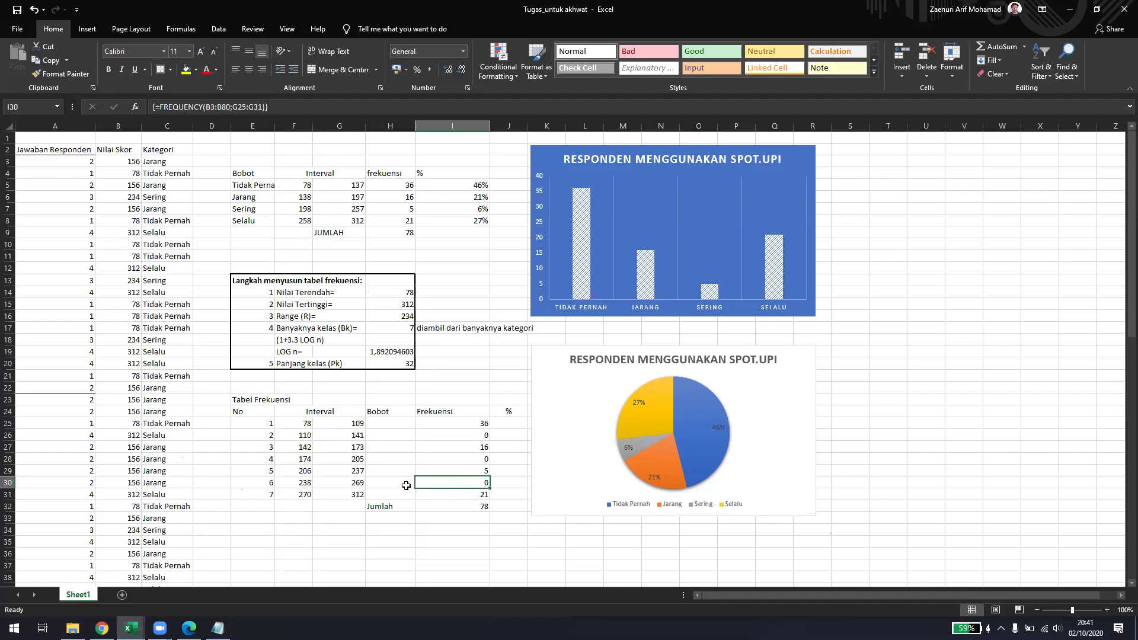
drag(237, 482, 251, 459)
drag(452, 438, 267, 436)
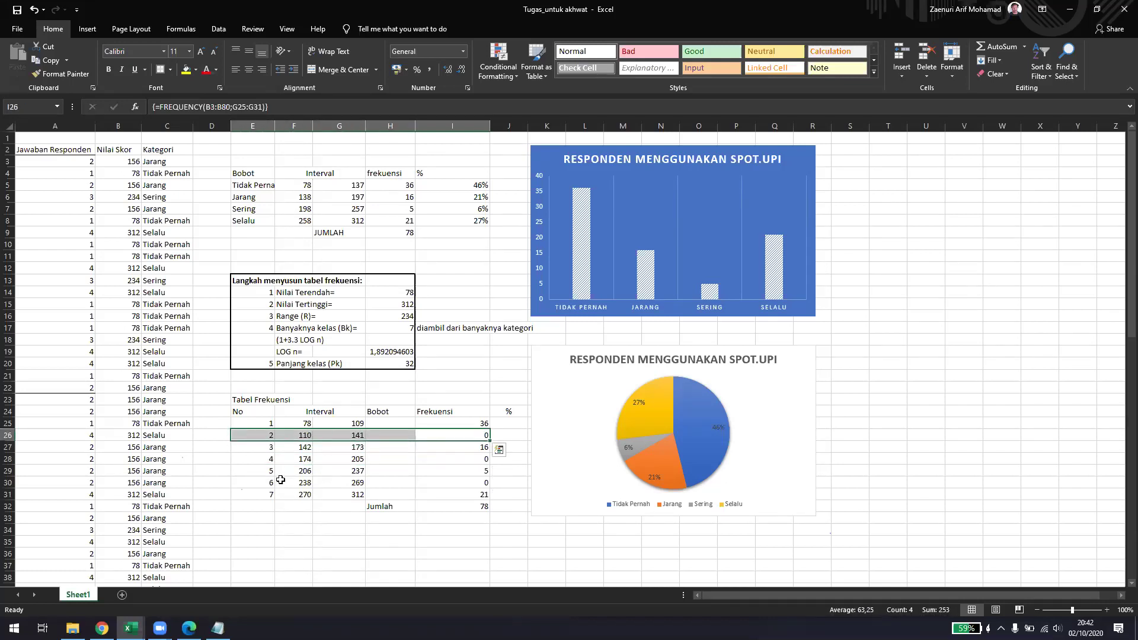
click(439, 484)
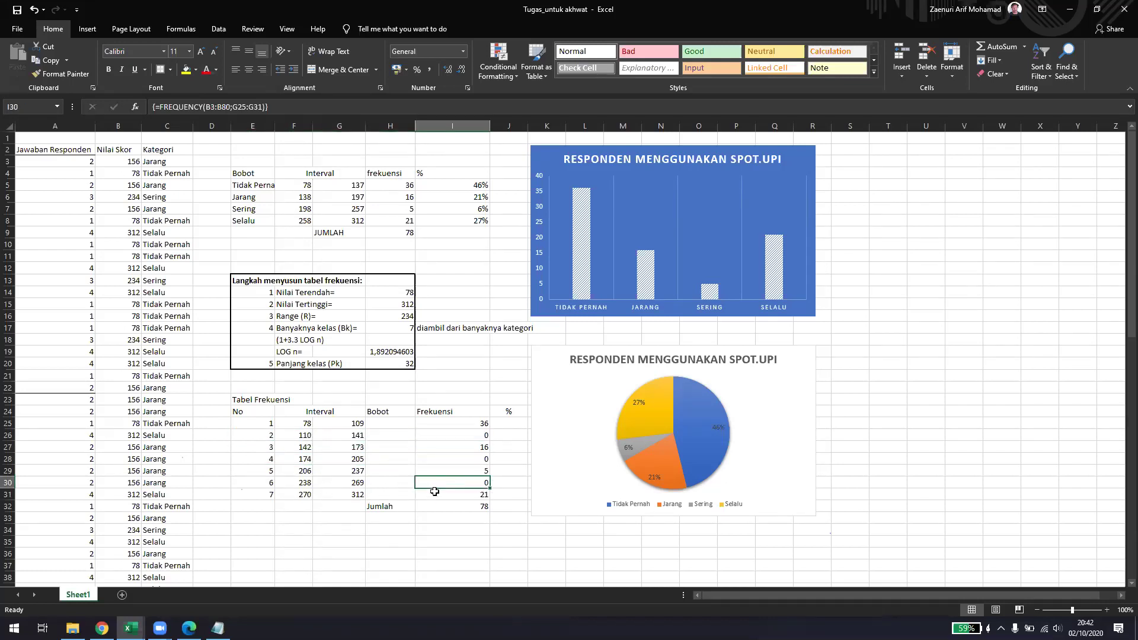
- Apply all borders to the frequency table in E24:J32
drag(243, 404, 500, 507)
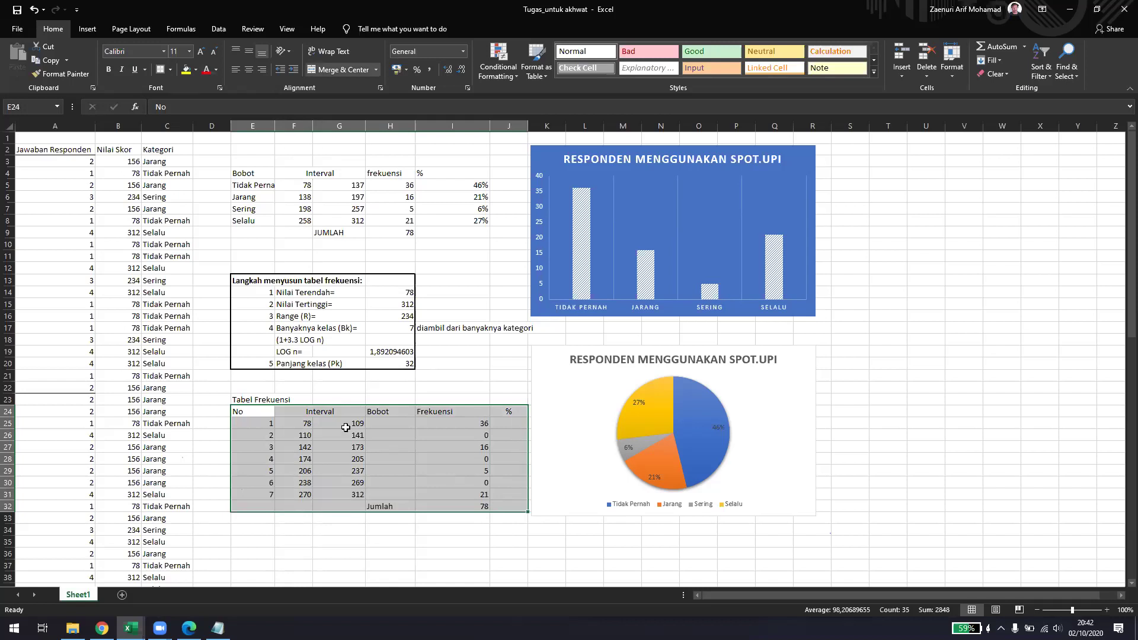
click(168, 71)
click(171, 71)
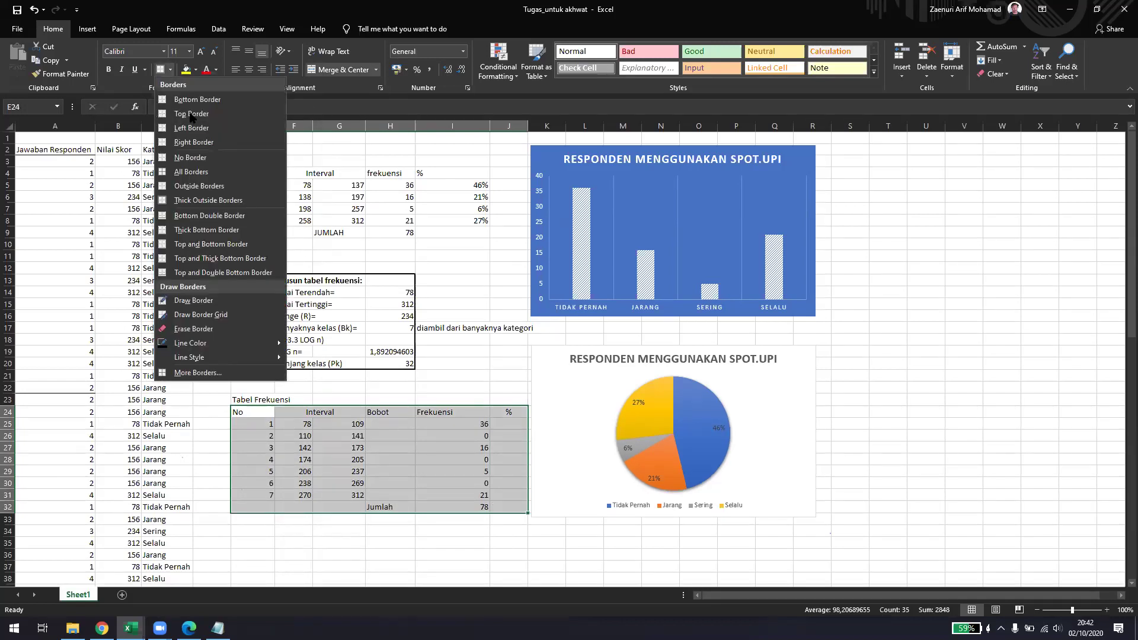
click(227, 164)
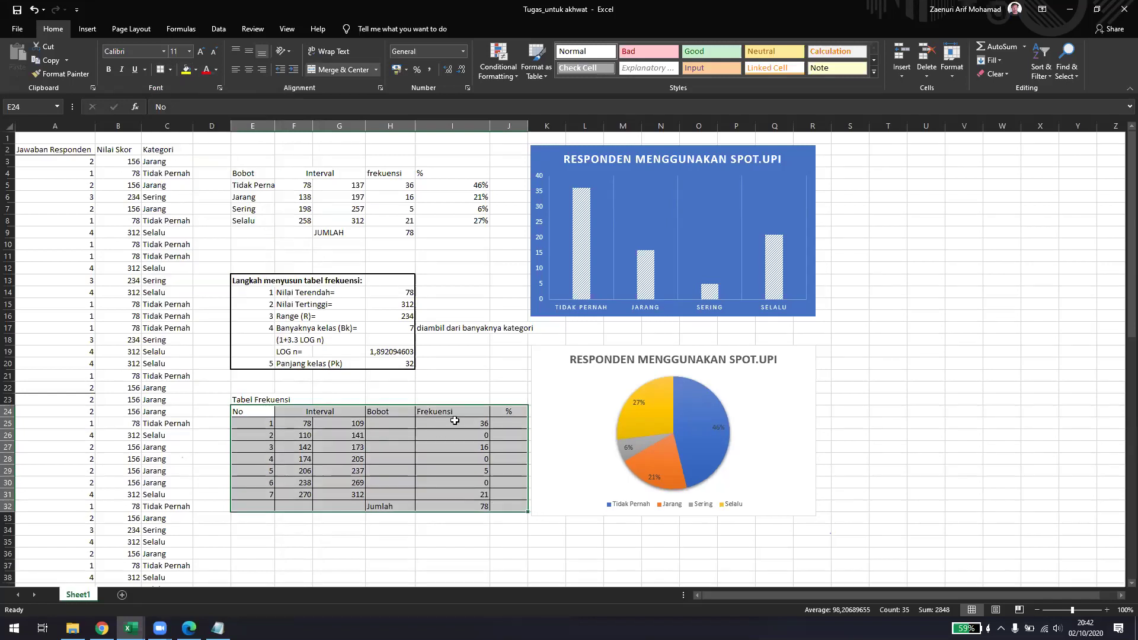
- Calculate the first class's share of the total in J25 with the formula =I25/I32
click(511, 426)
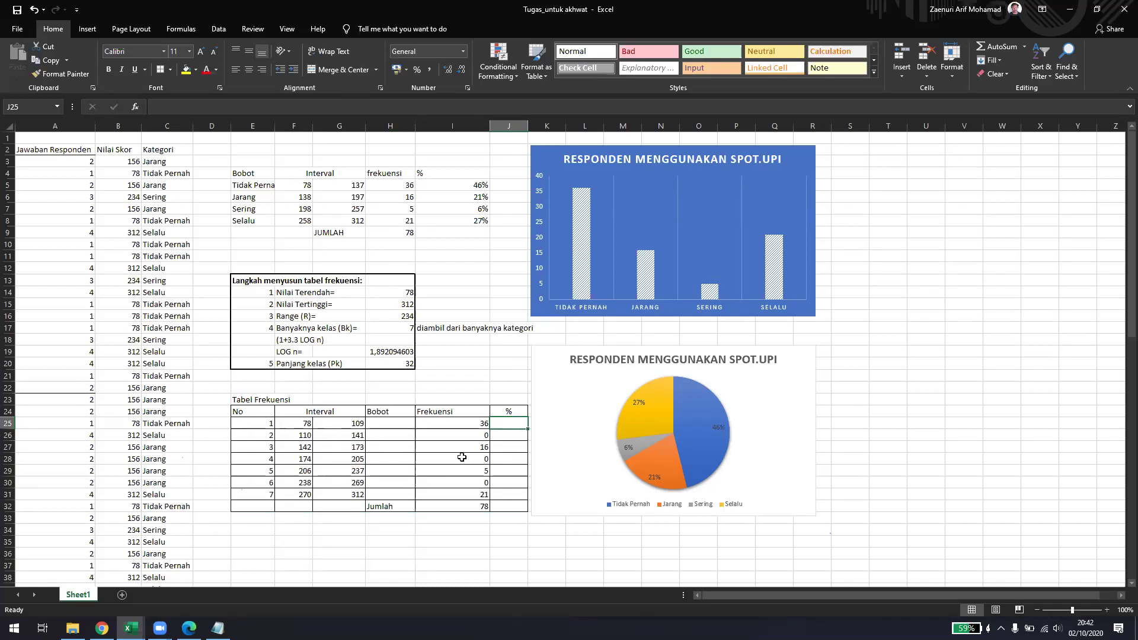
text(=)
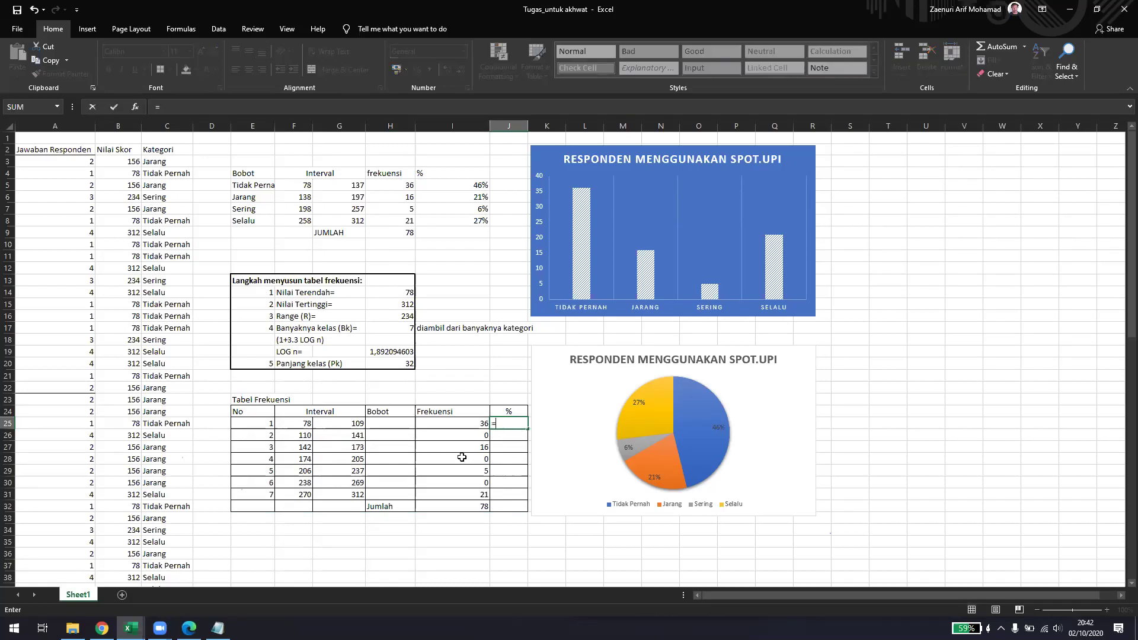
click(463, 422)
text(/)
click(460, 504)
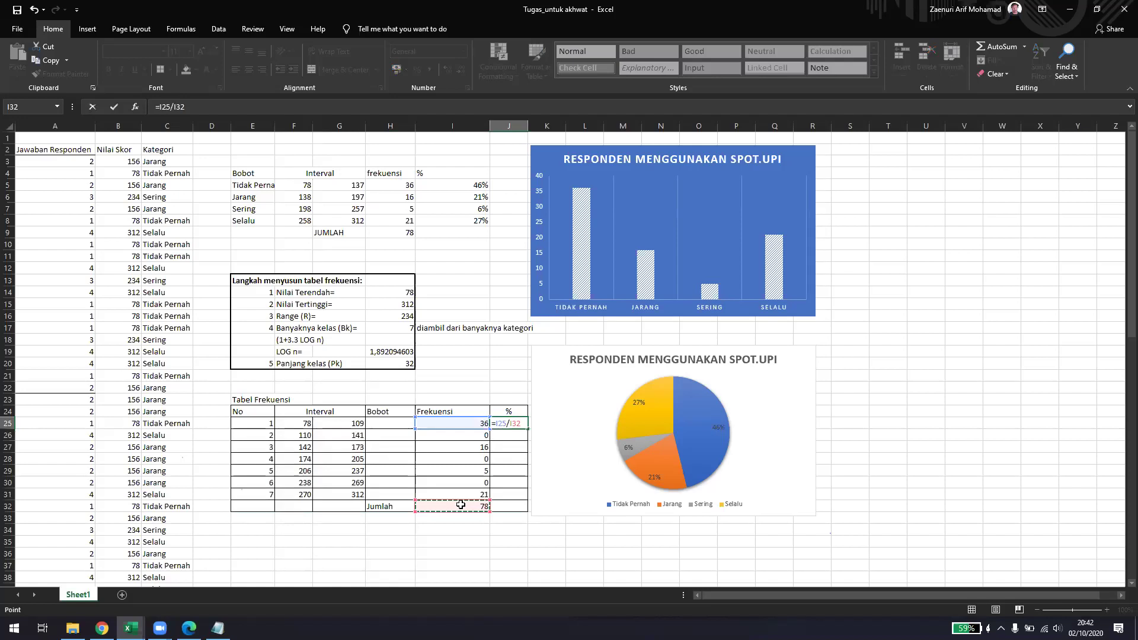
key(Return)
- Try to fill the share formula with its relative total reference from J25 down to J31, and undo the fill
click(511, 423)
drag(527, 429, 524, 497)
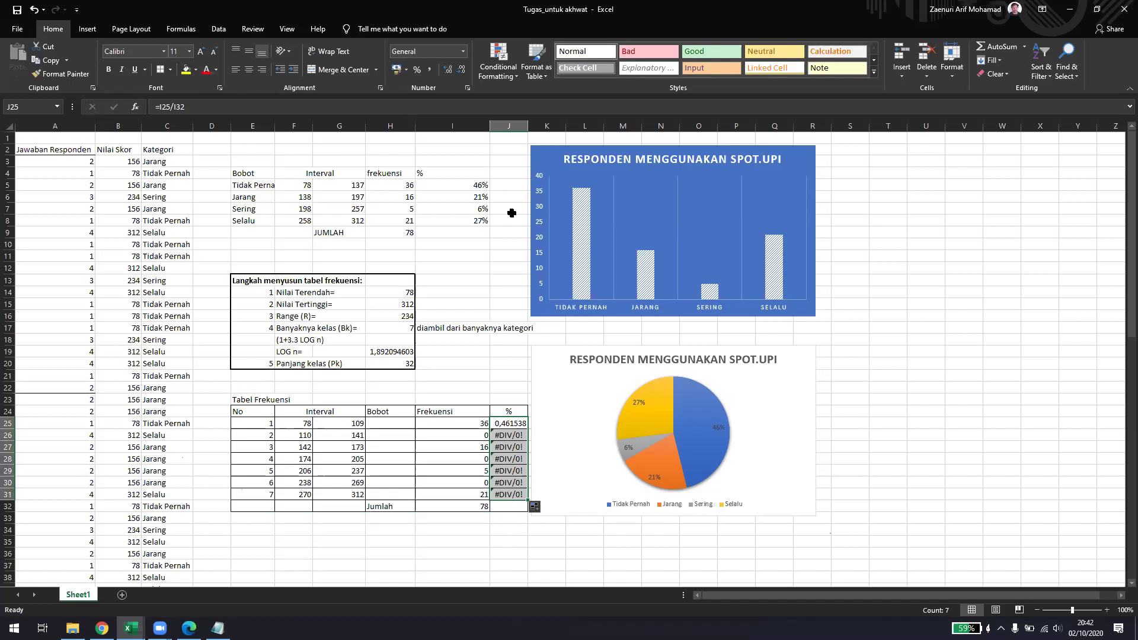
key(ctrl+z)
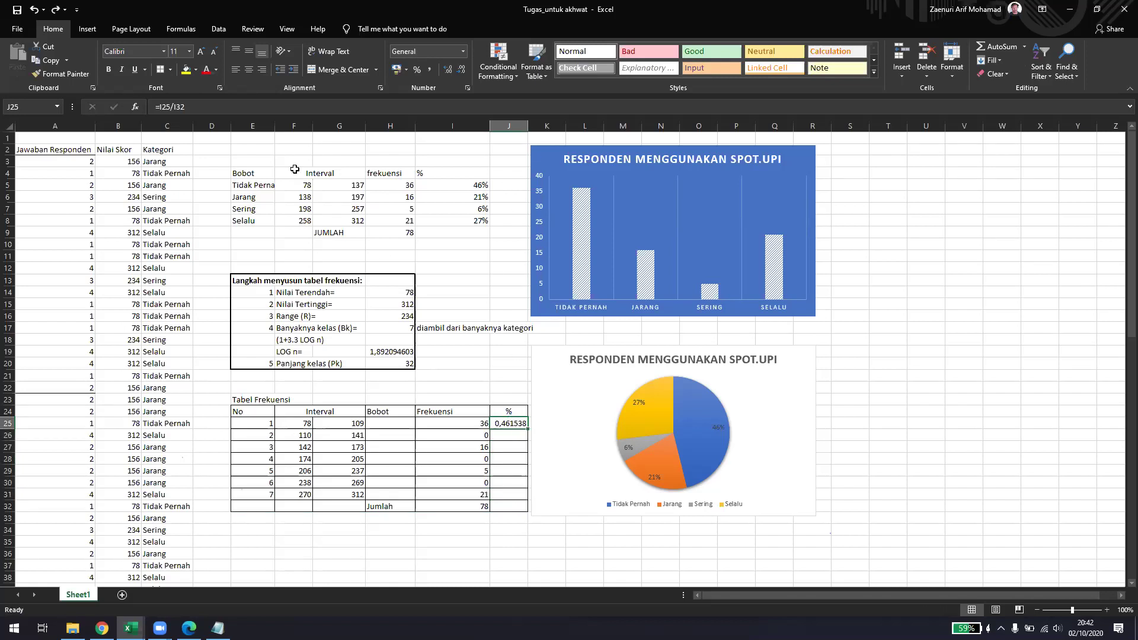
- Make the total reference absolute in J25 so the formula is =I25/$I$32, and fill it down to J31
click(174, 107)
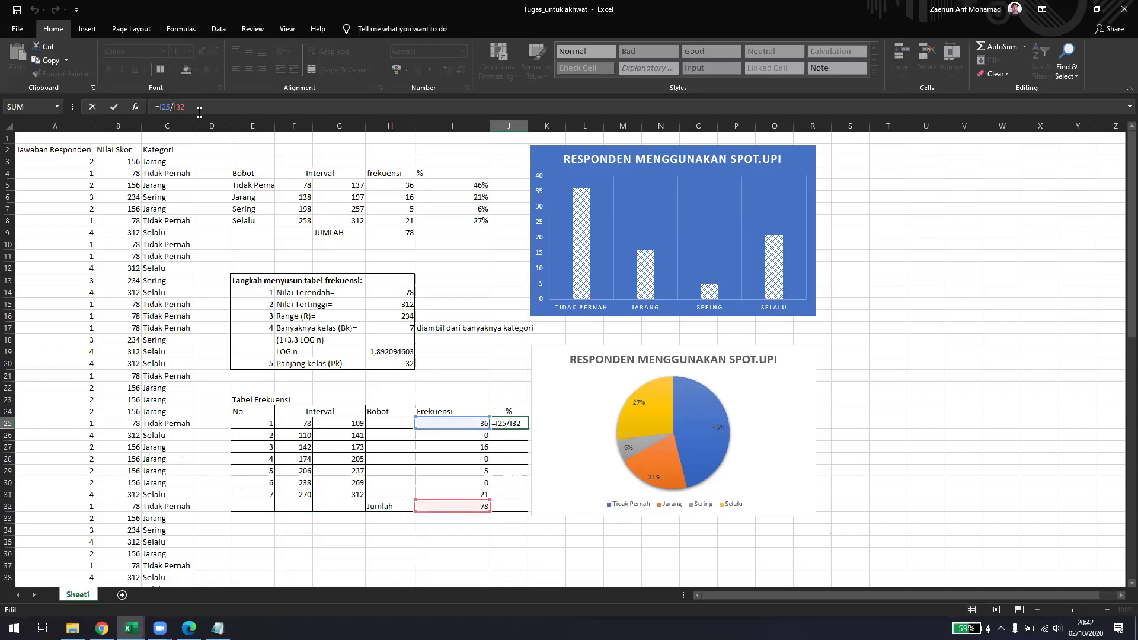
click(181, 107)
text($I$)
key(ctrl+Return)
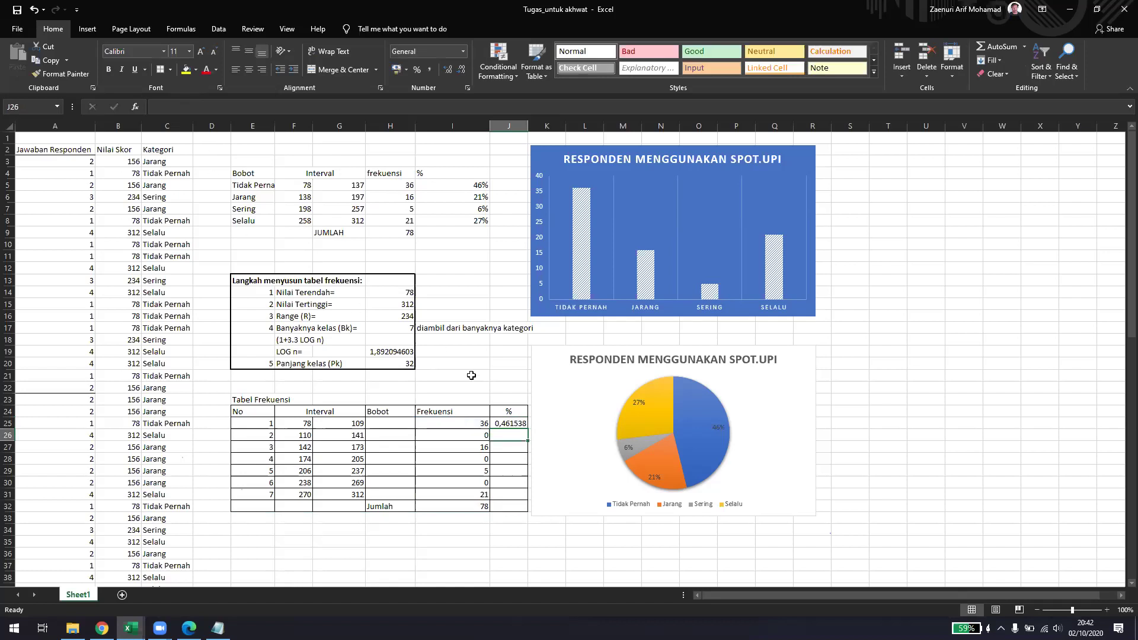
drag(528, 428, 527, 496)
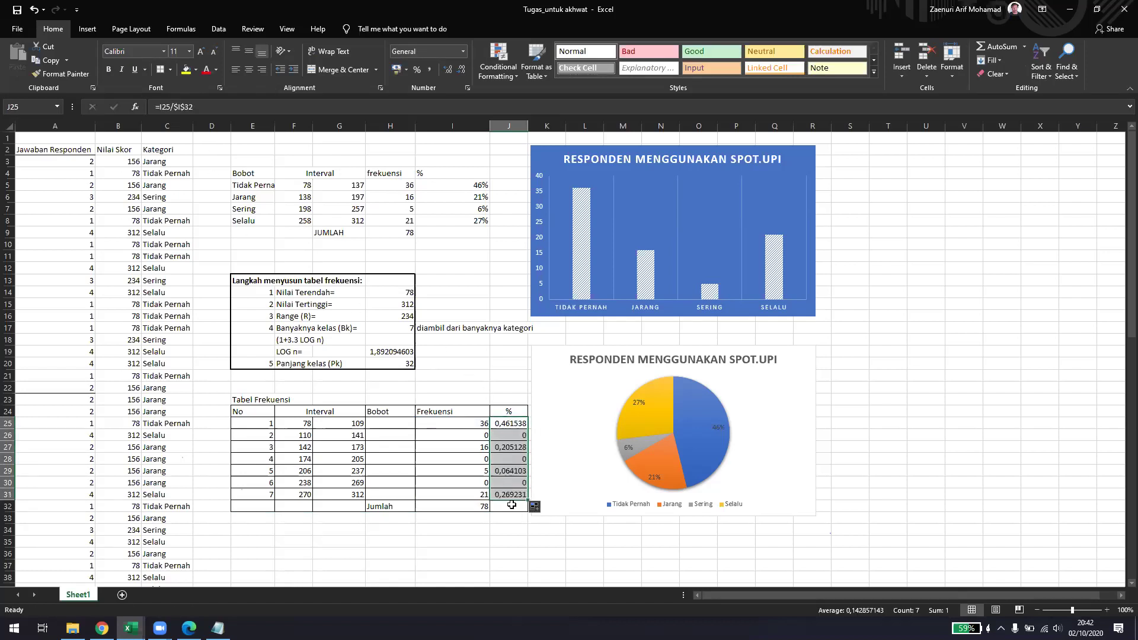
- Format the class shares in J25:J31 as Percentage and check their combined sum
click(420, 52)
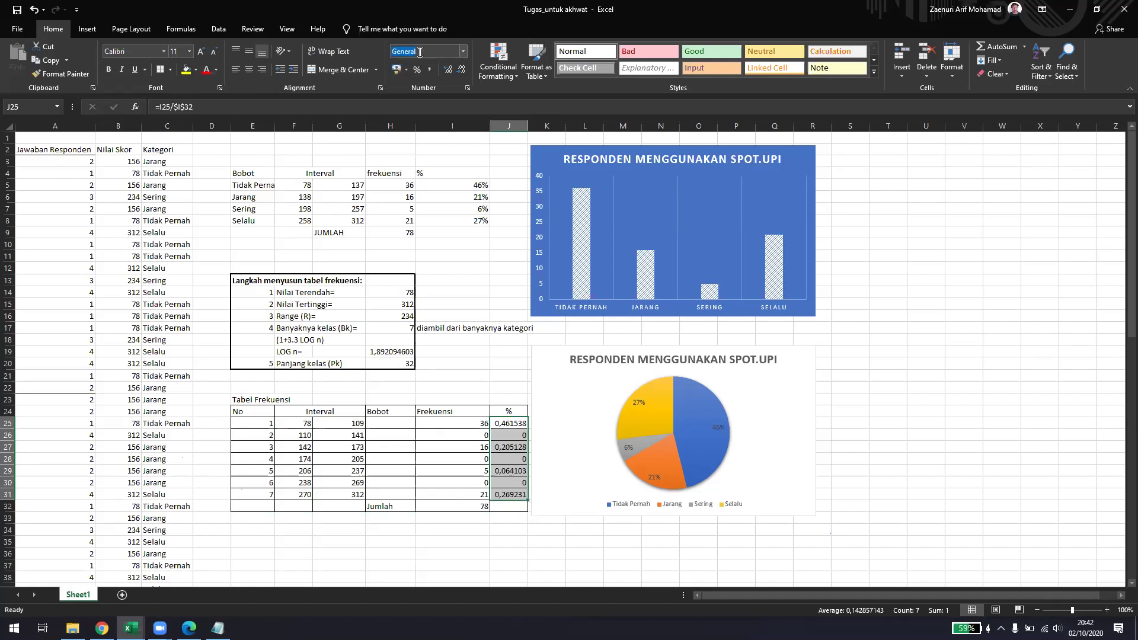
click(463, 53)
click(451, 256)
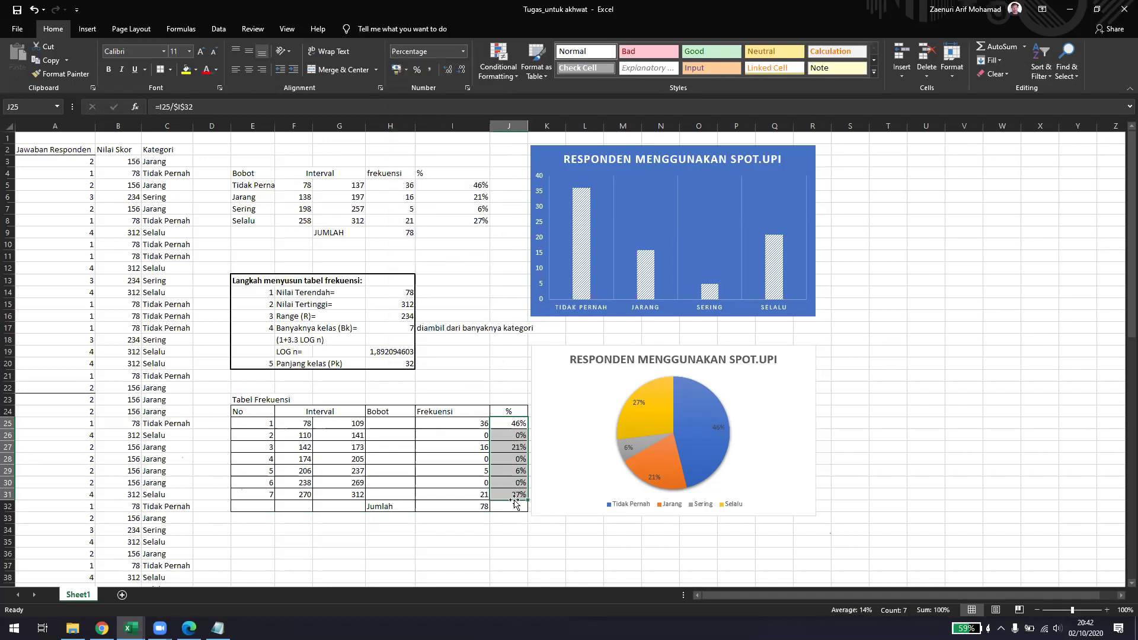
click(513, 519)
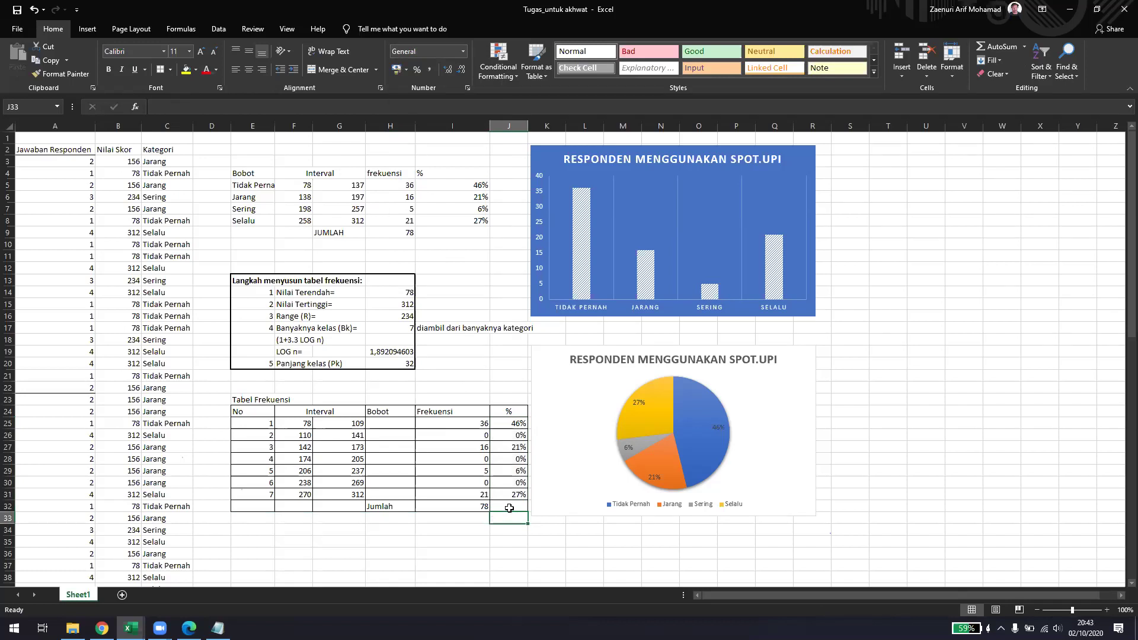
drag(519, 423, 515, 494)
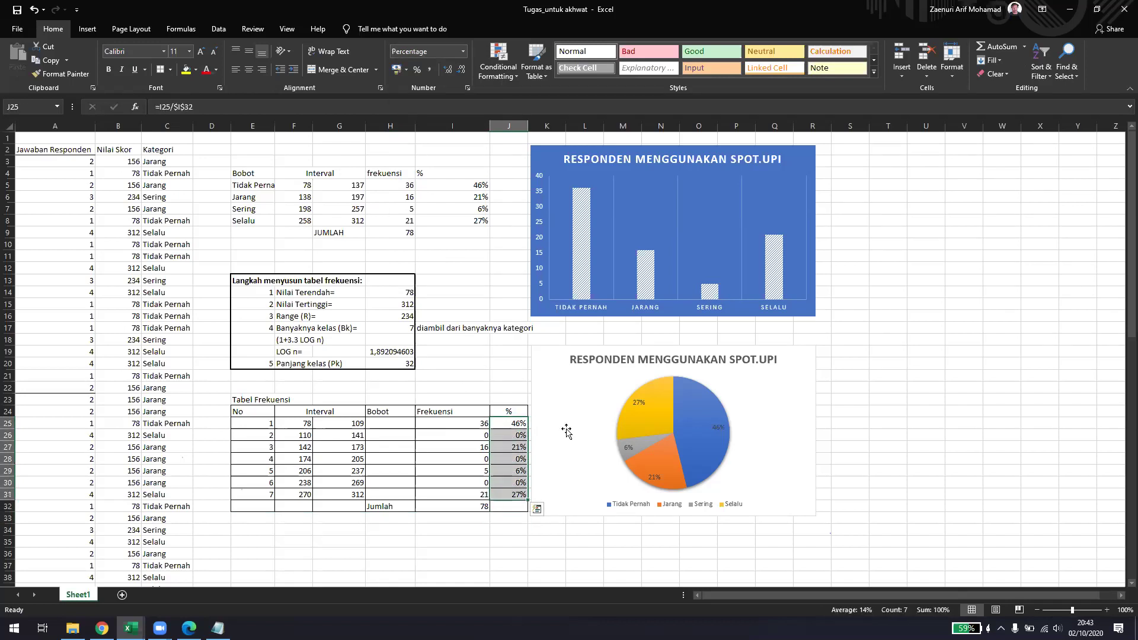
- Move the pie chart and the column chart to the right, clear of the frequency table, with their left edges roughly aligned
click(542, 451)
drag(542, 451, 607, 449)
click(620, 228)
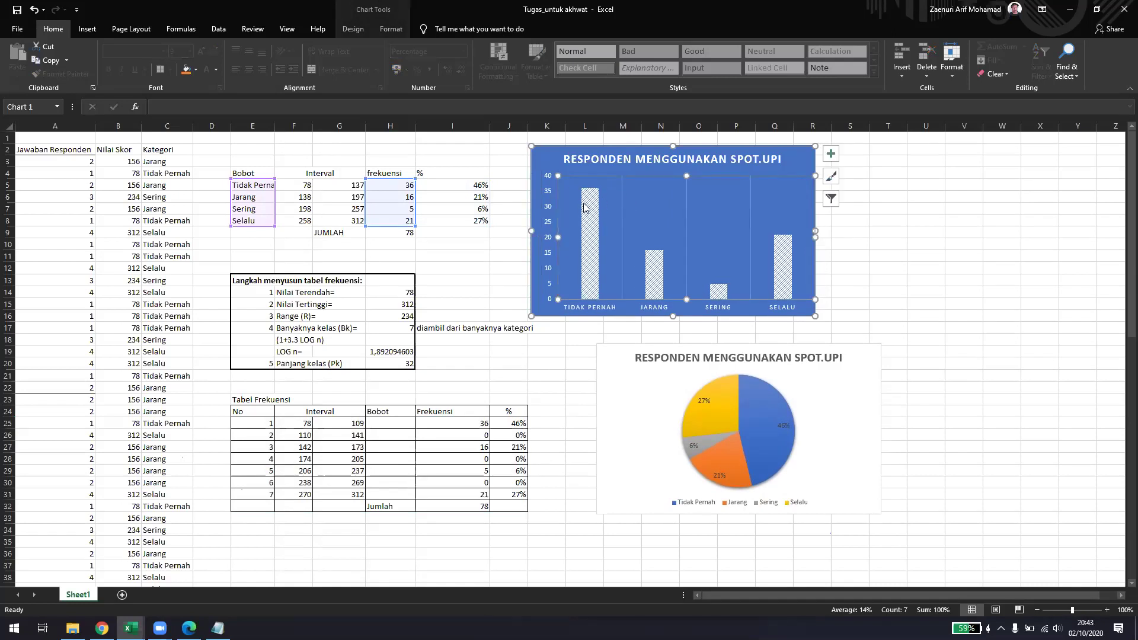
click(569, 191)
drag(554, 160, 618, 163)
click(546, 376)
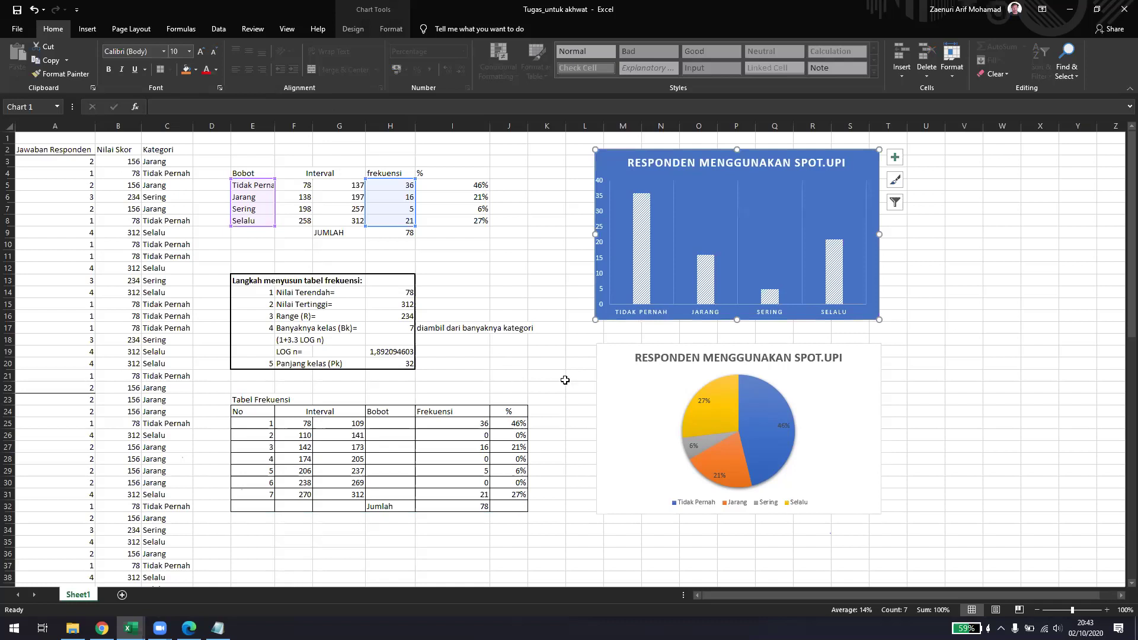
- Consult the Likert scale web page's "Pemberian Bobot" example on multiplying response counts by weights, and return to the Tugas_untuk akhwat workbook
click(372, 423)
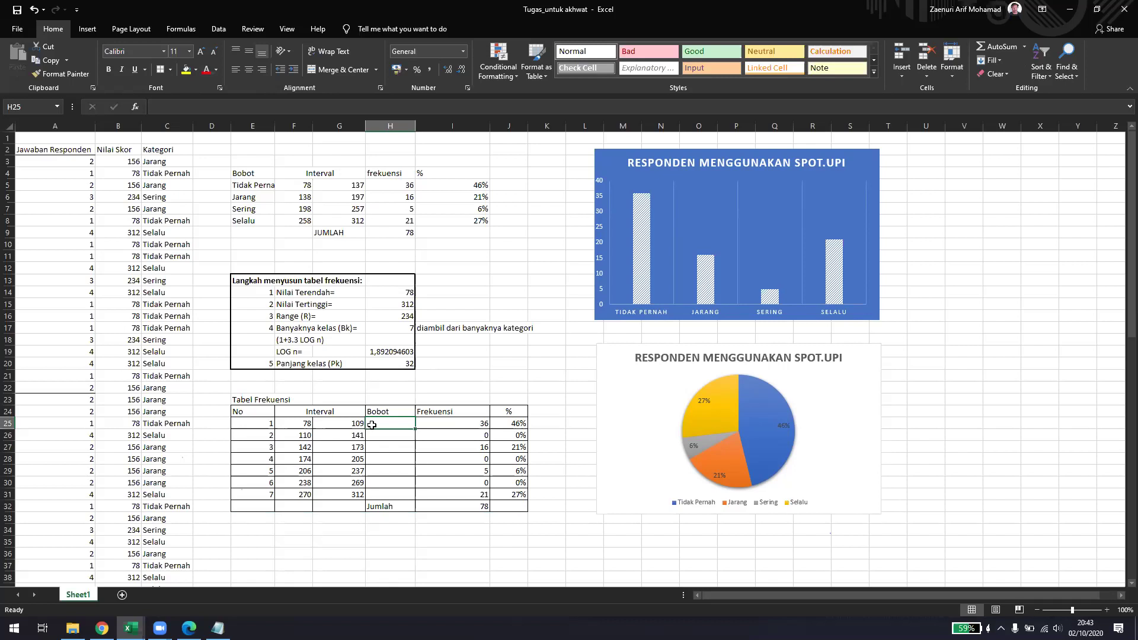
click(190, 628)
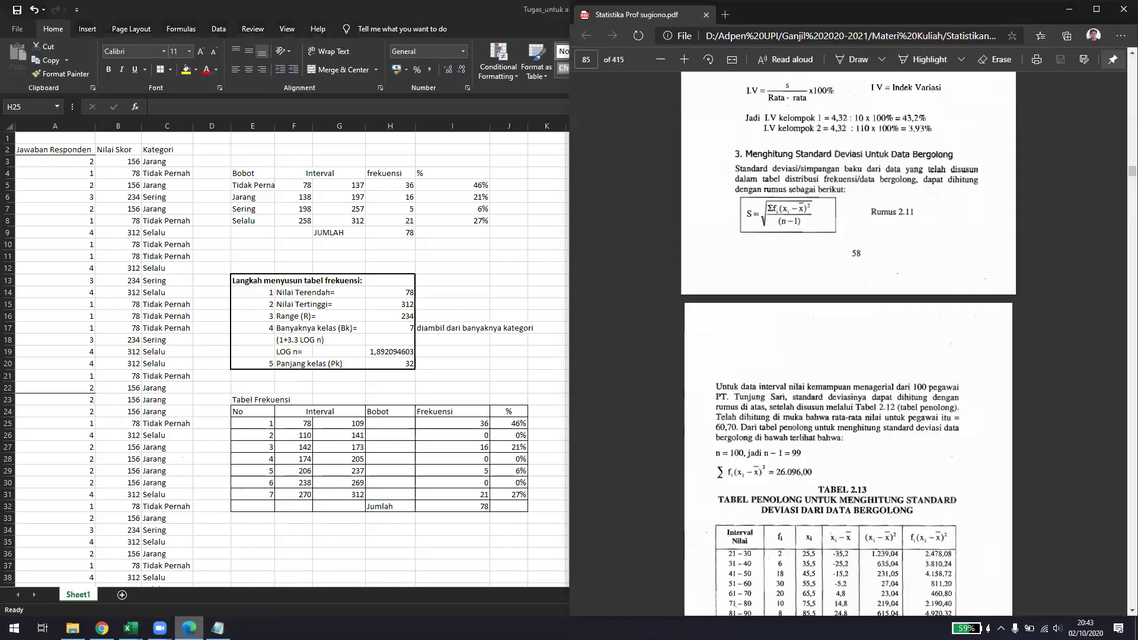
mouse_move(189, 628)
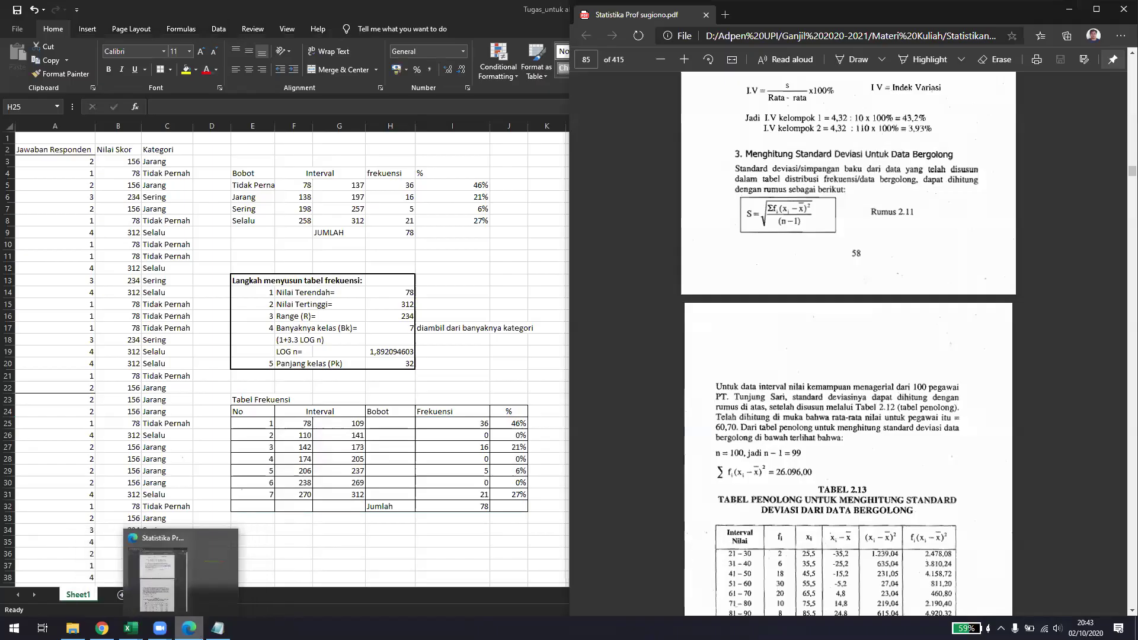
click(101, 628)
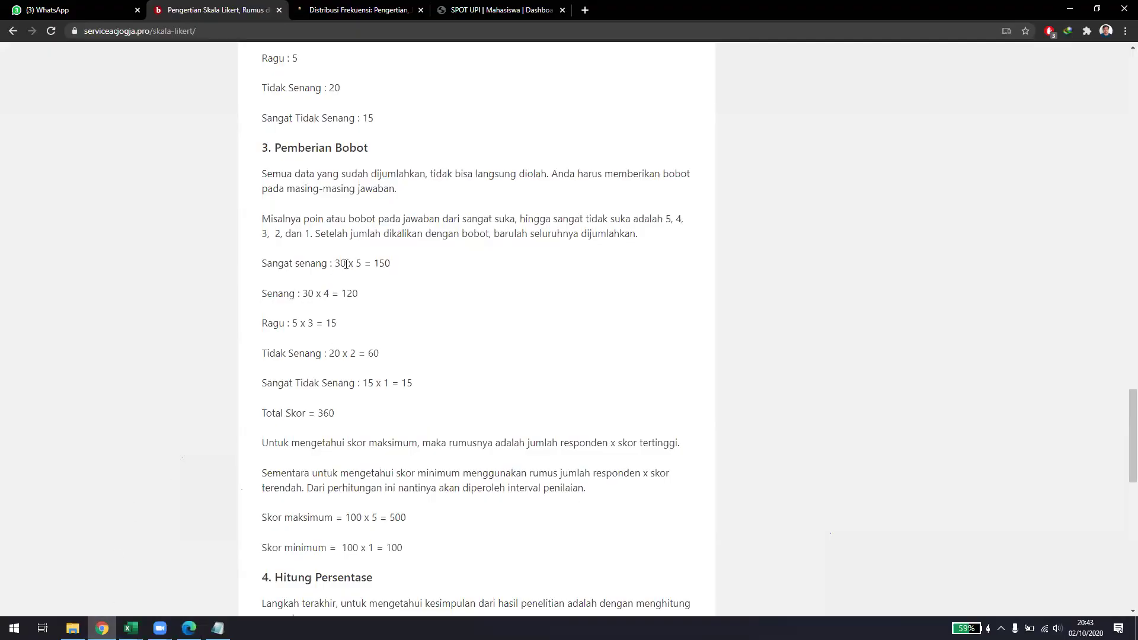
drag(346, 265, 337, 264)
click(357, 264)
mouse_move(392, 264)
mouse_down()
mouse_move(363, 265)
mouse_move(376, 264)
mouse_up()
click(376, 265)
mouse_move(131, 628)
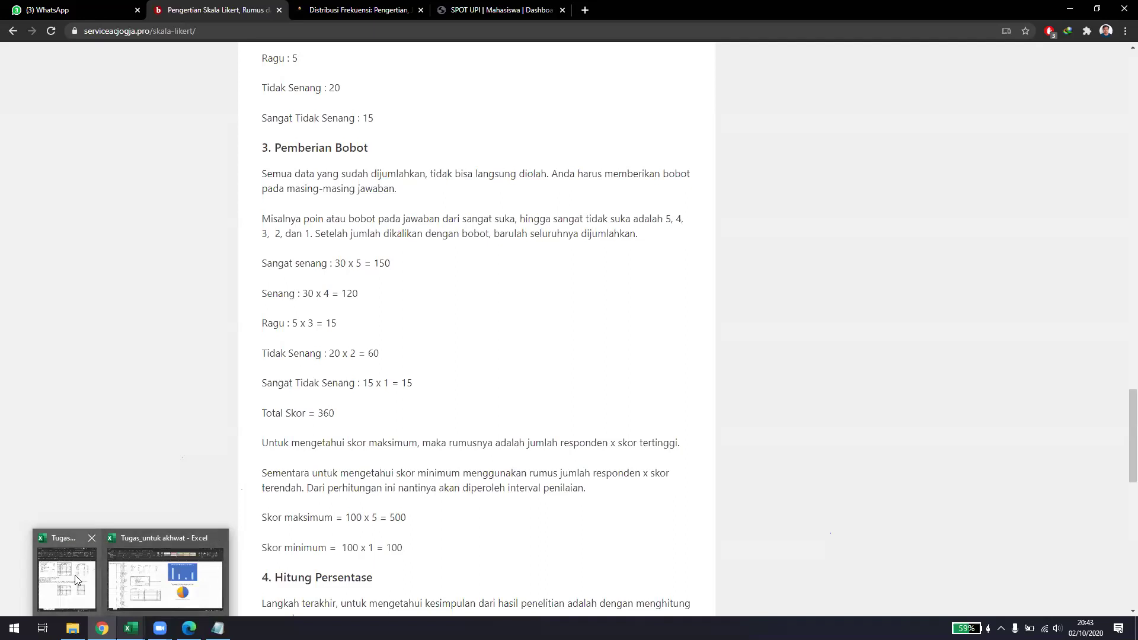
click(117, 572)
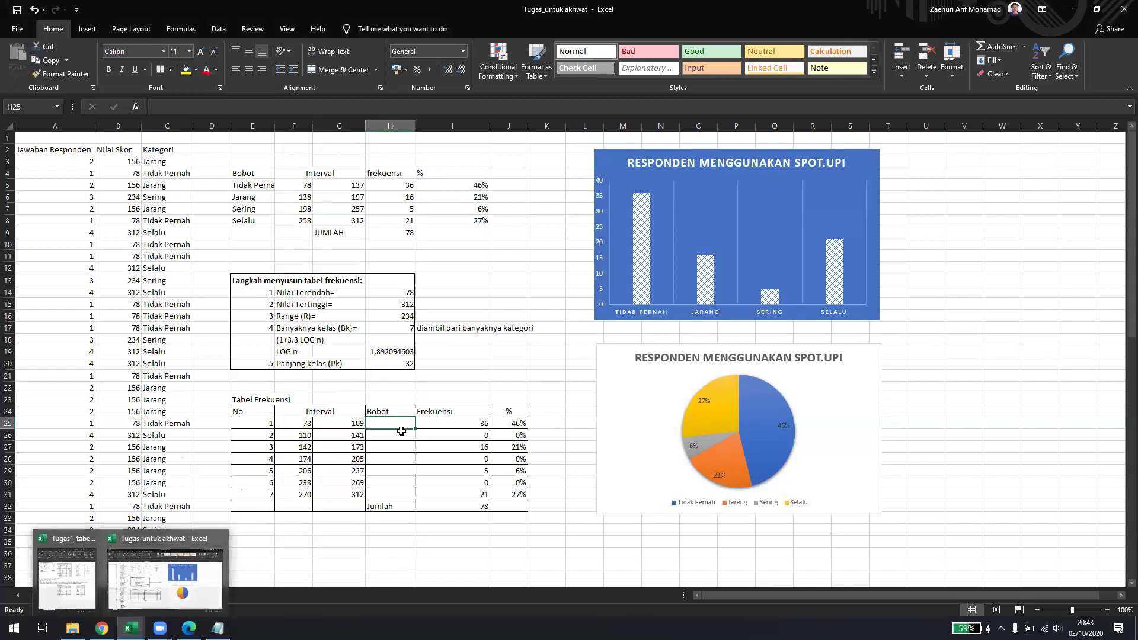
click(464, 420)
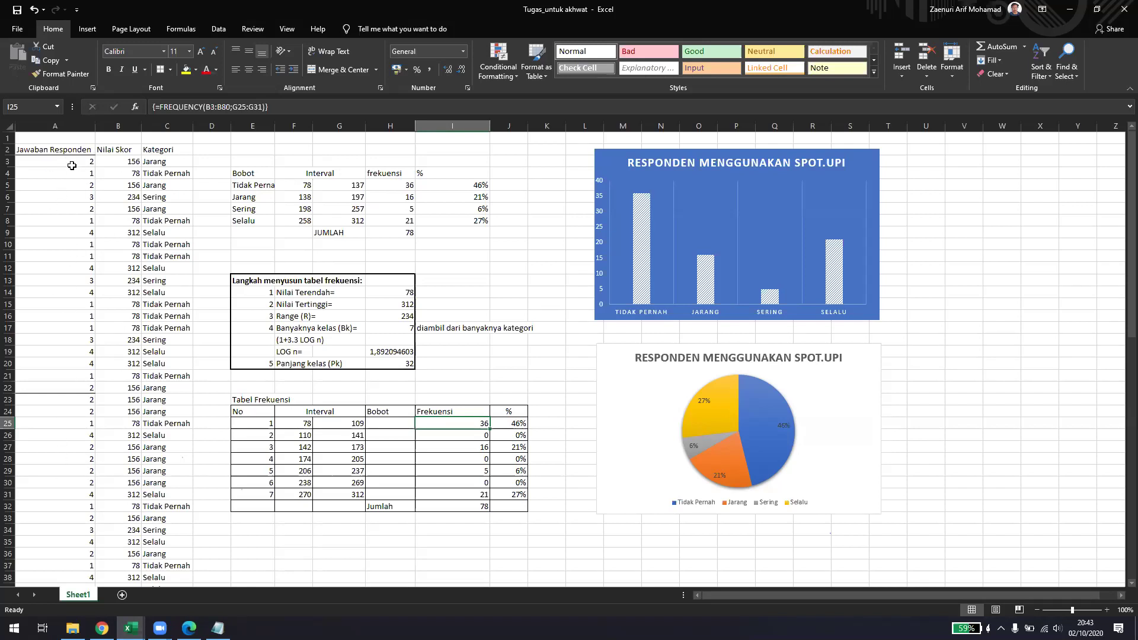
click(391, 428)
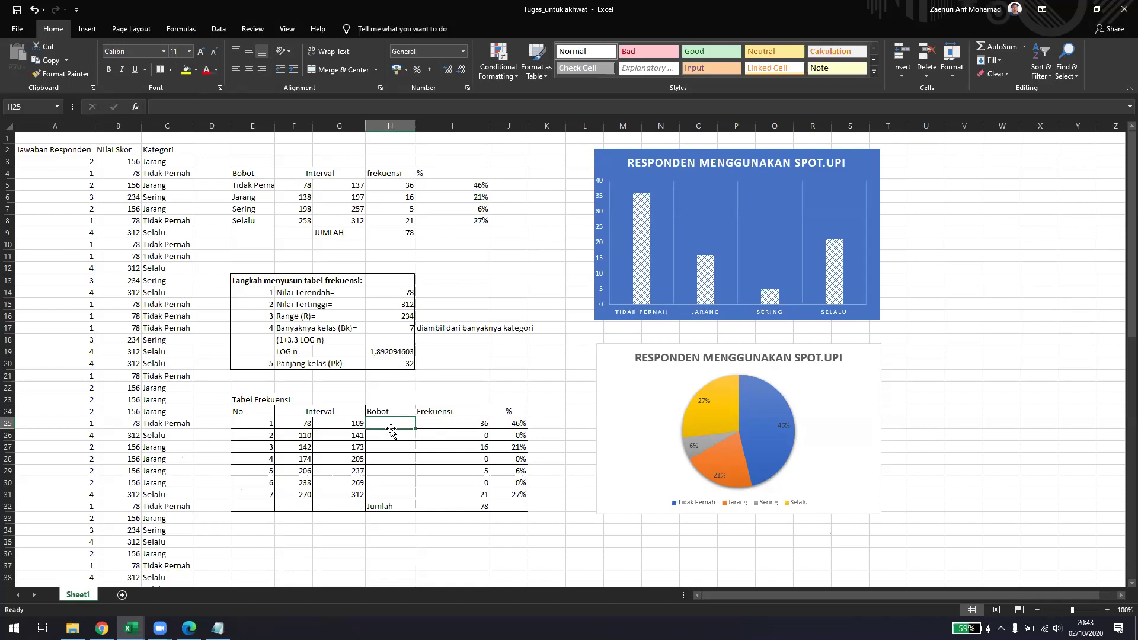
text(=)
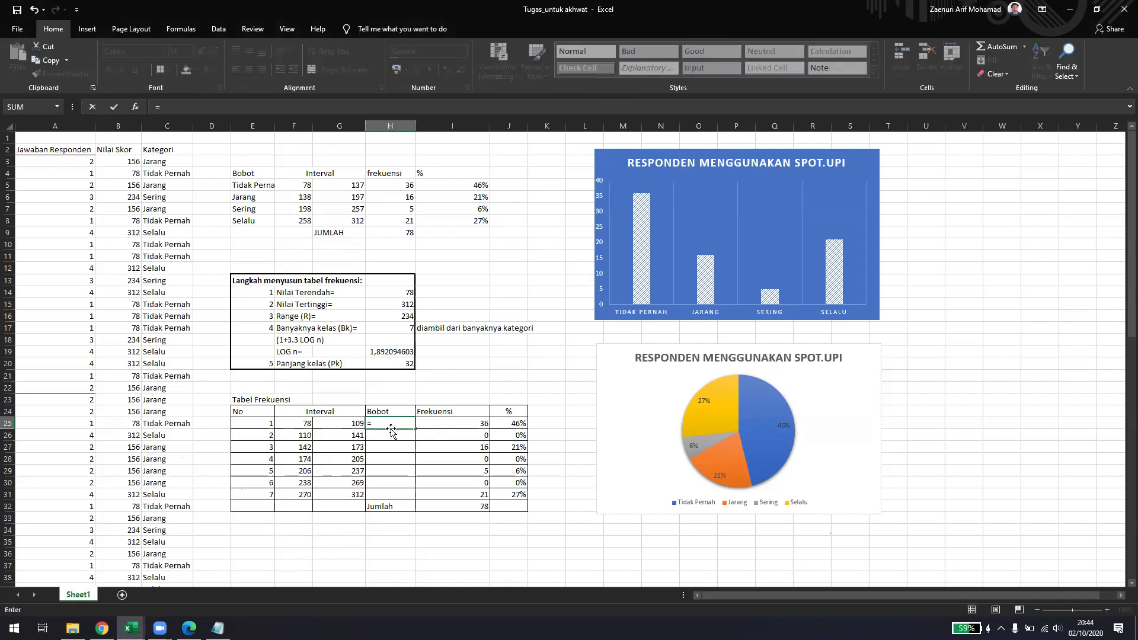
click(445, 422)
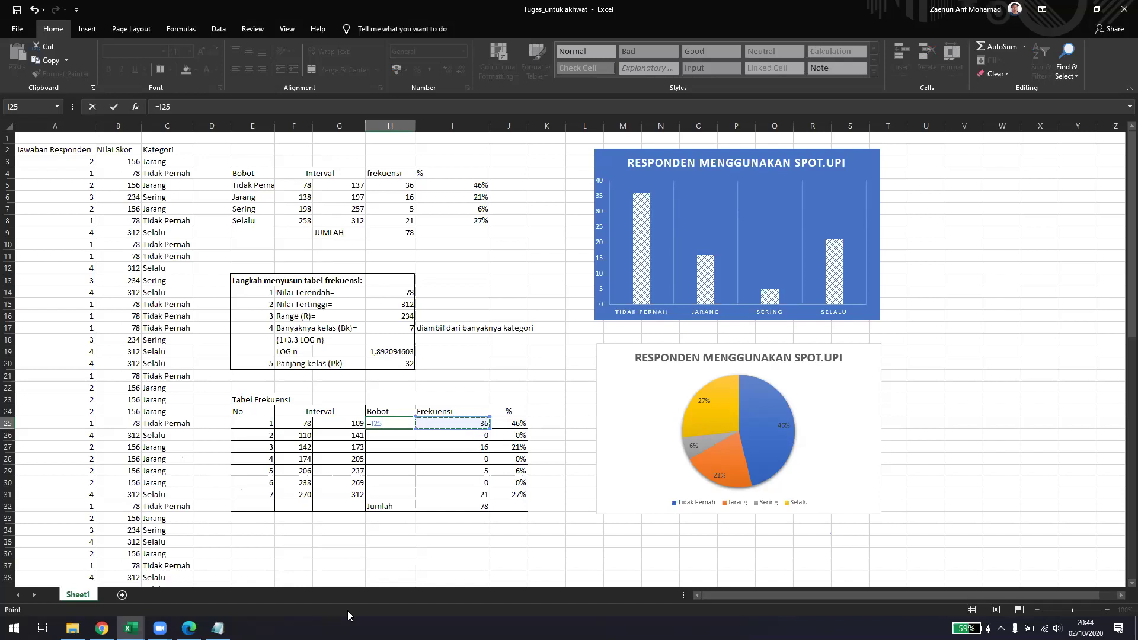
text(*)
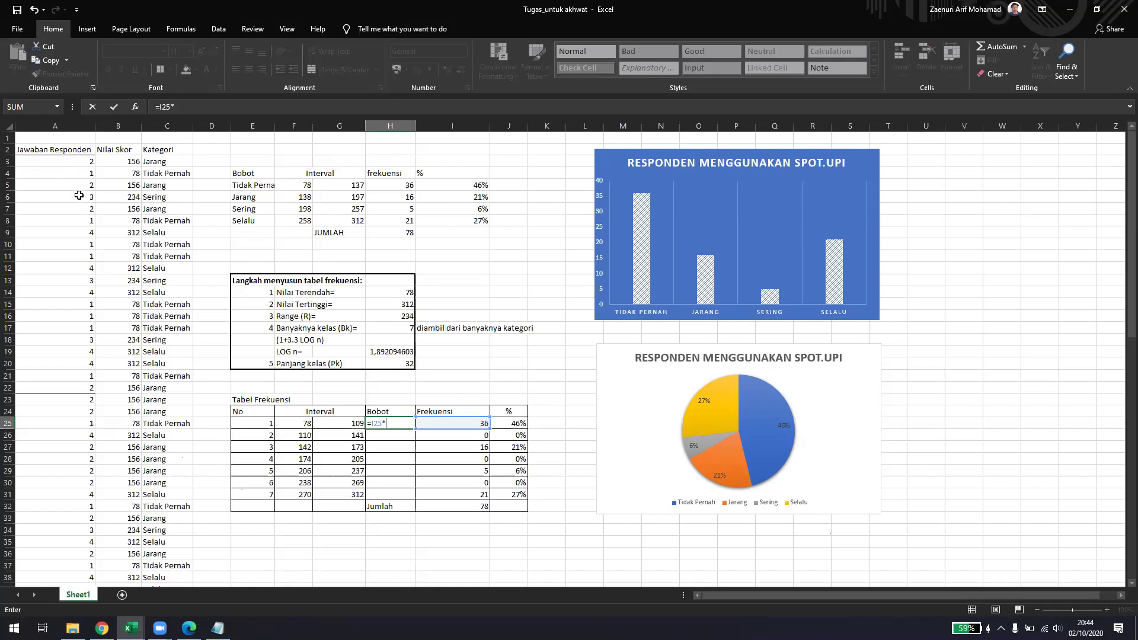
key(BackSpace)
key(BackSpace)
key(BackSpace)
key(BackSpace)
key(Return)
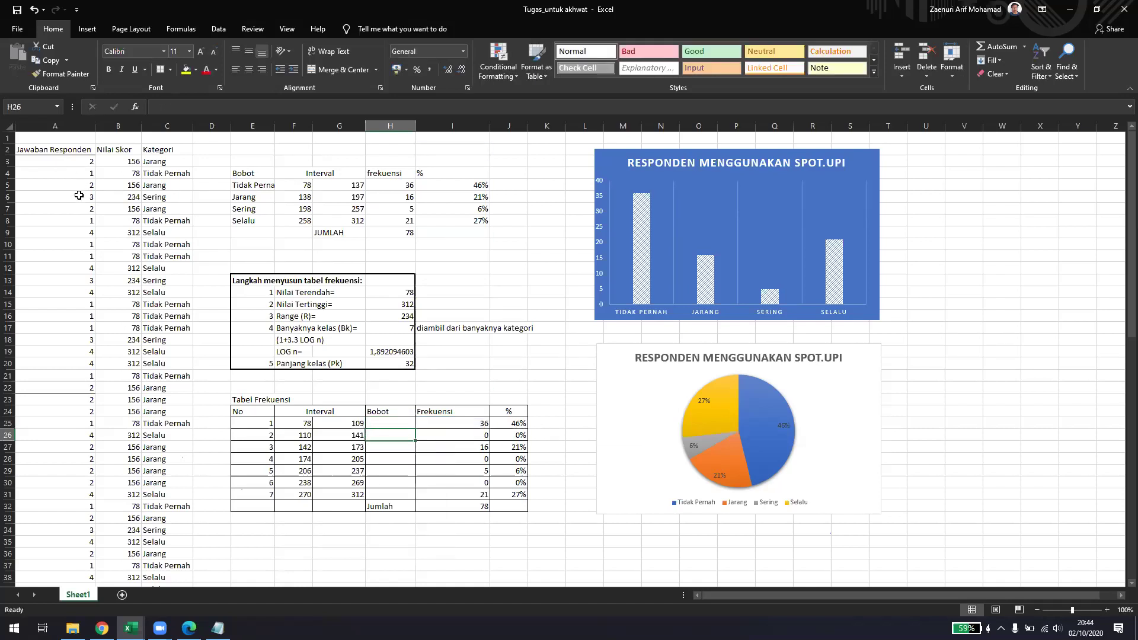
- Examine the four-category summary in E5:H8 against the seven-class frequency table, including its frequency formula
click(388, 421)
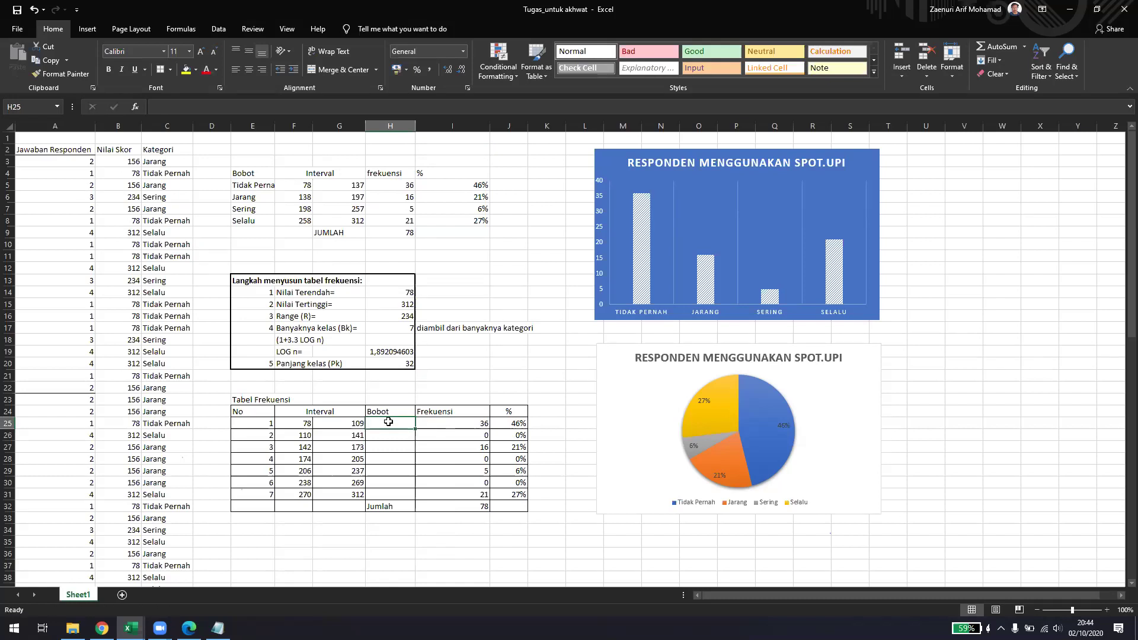
click(554, 409)
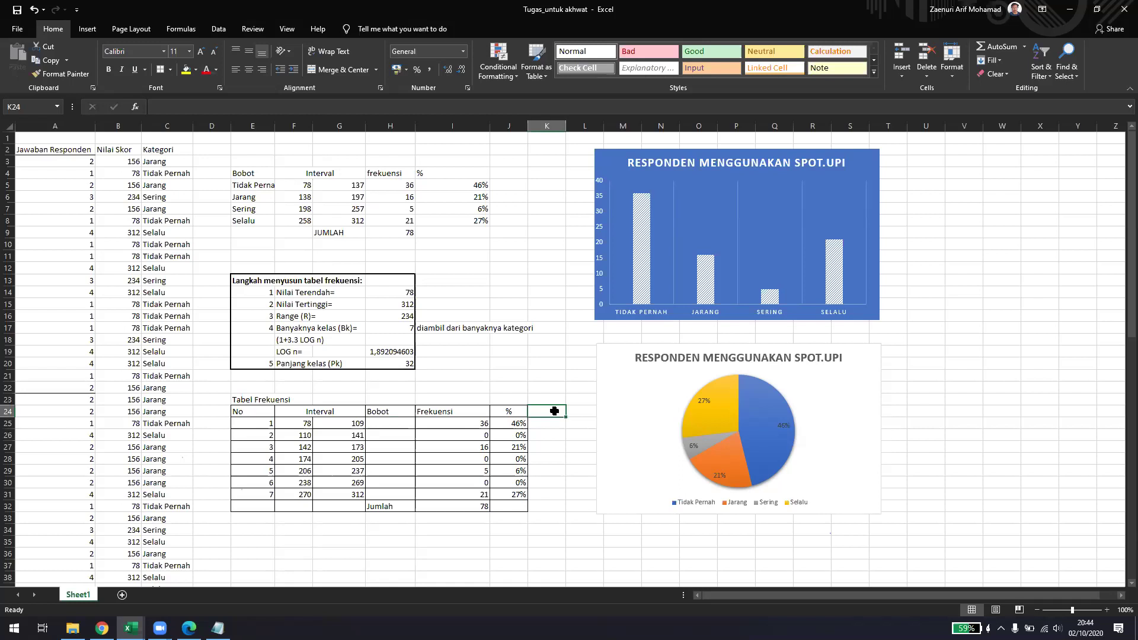
scroll(246, 467, down, 8)
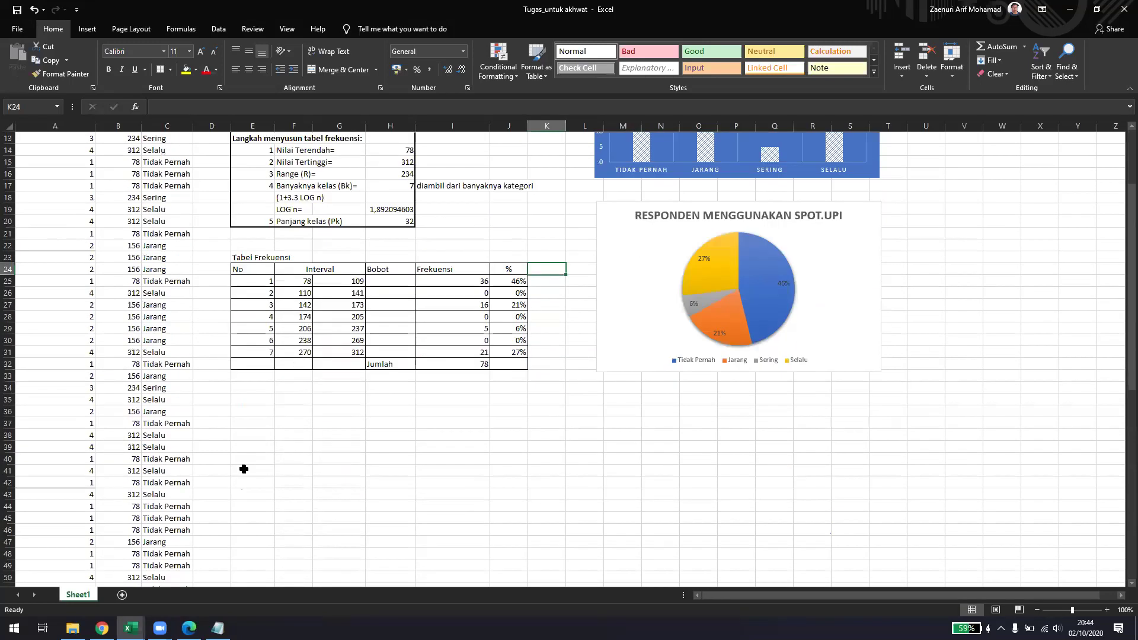
scroll(242, 467, up, 5)
scroll(243, 469, up, 3)
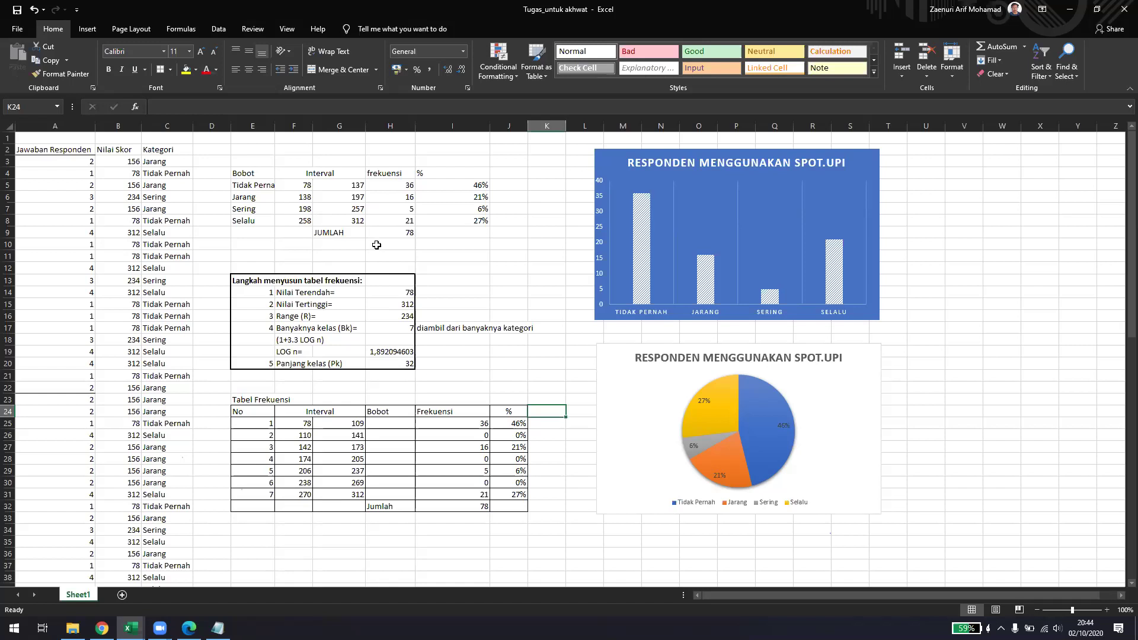
click(396, 184)
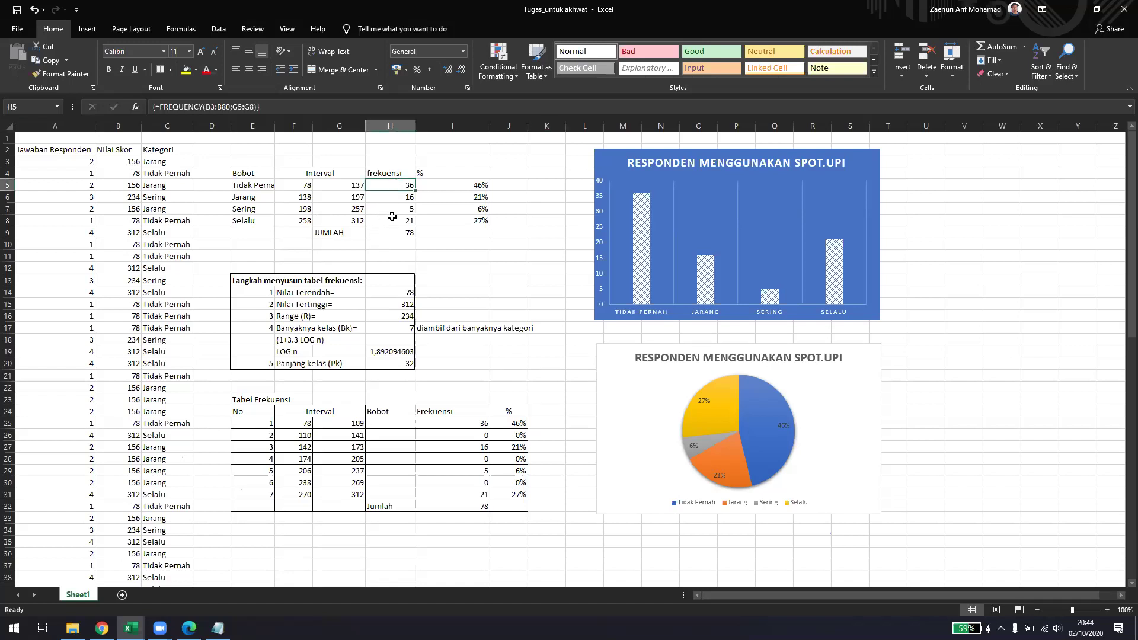
drag(259, 187, 388, 223)
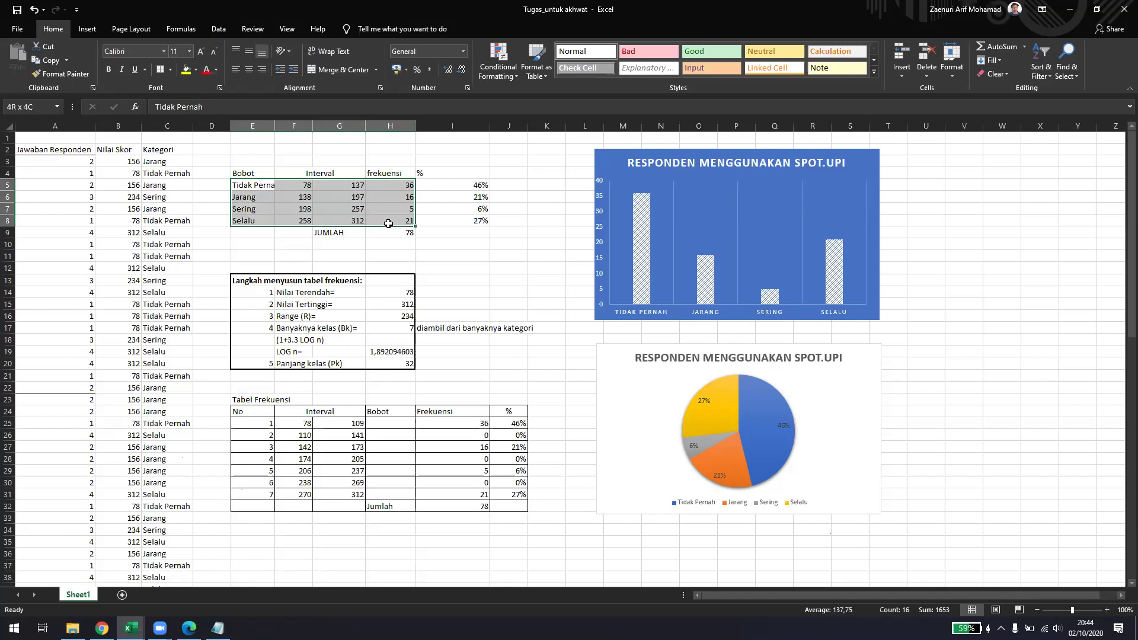
click(252, 185)
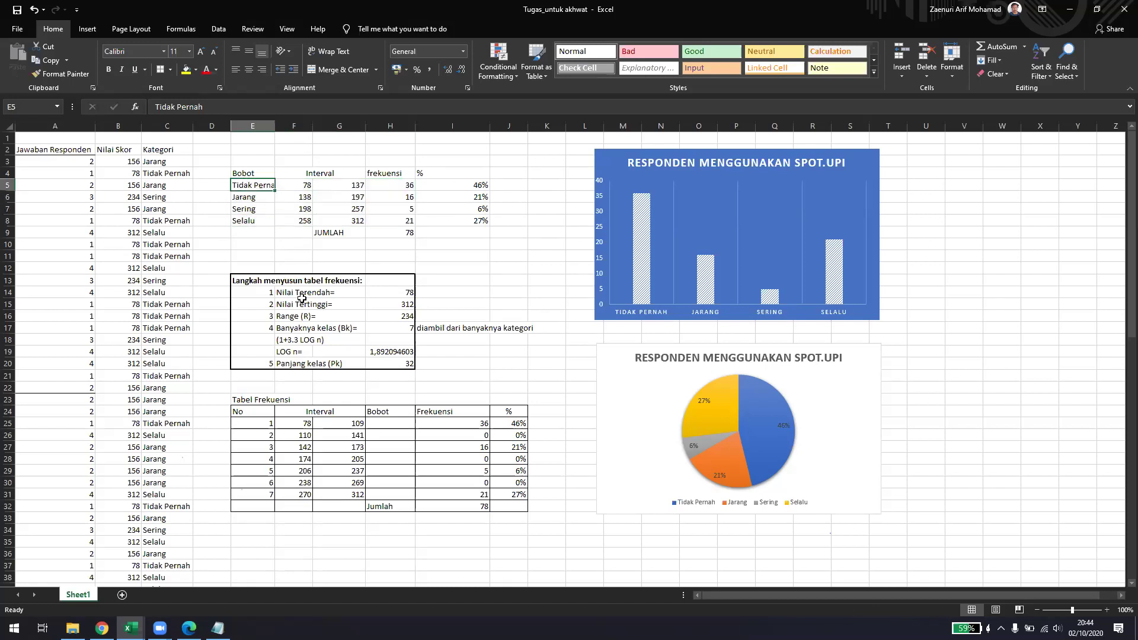
click(380, 438)
click(280, 435)
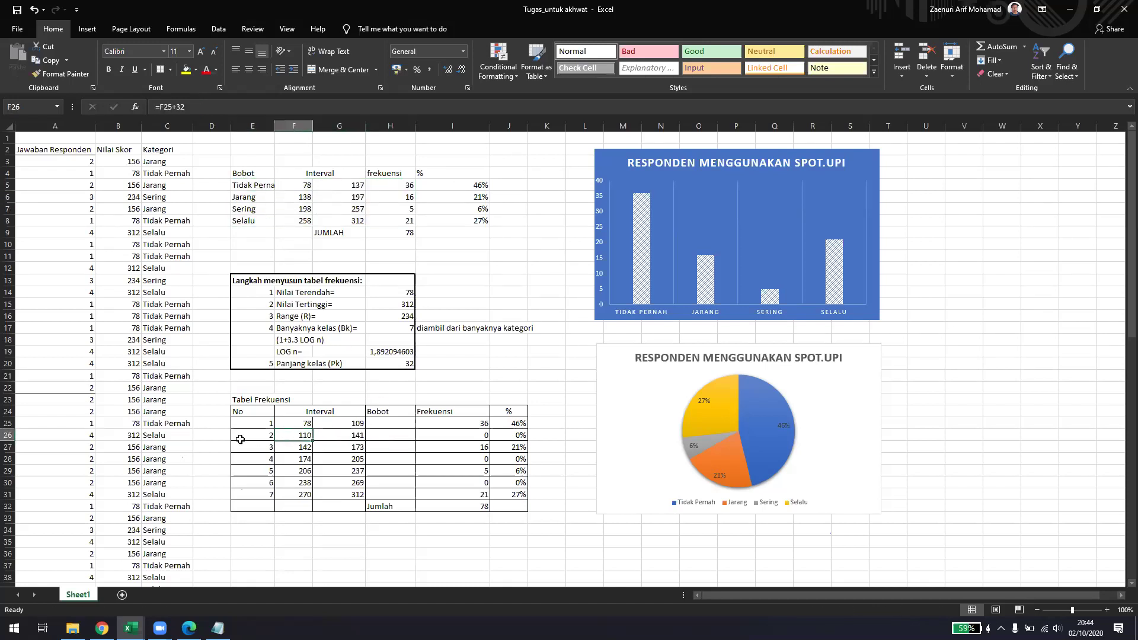
- Highlight the zero-frequency rows of classes 2, 4 and 6 (E26:J26, E28:J28, E30:J30) with yellow fill
click(242, 439)
drag(246, 435, 516, 436)
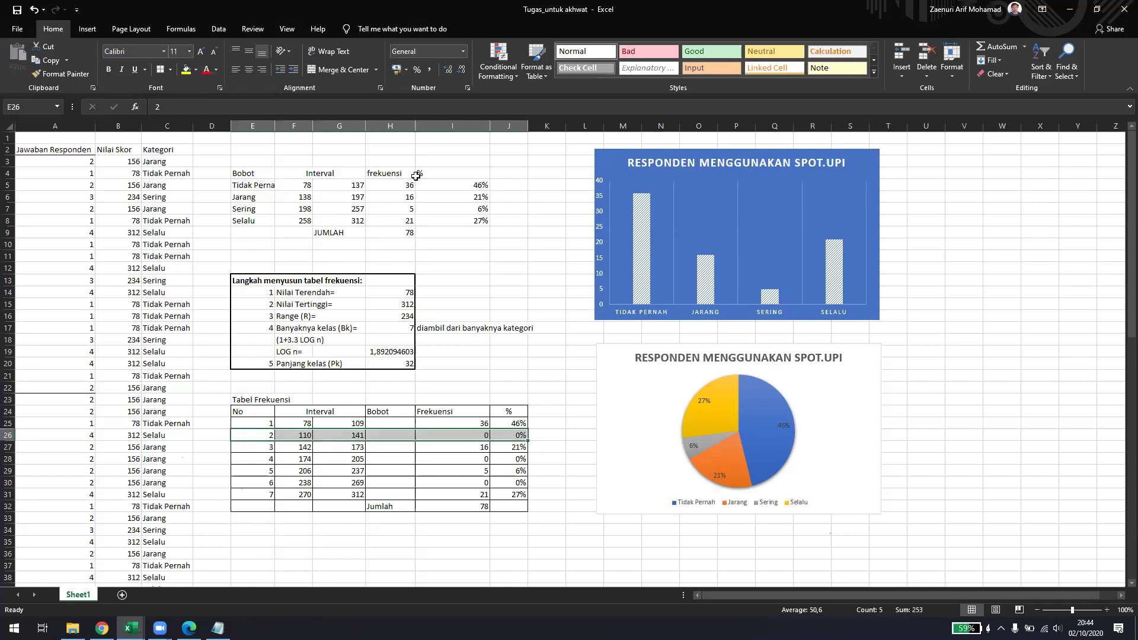
click(186, 70)
drag(246, 457, 516, 459)
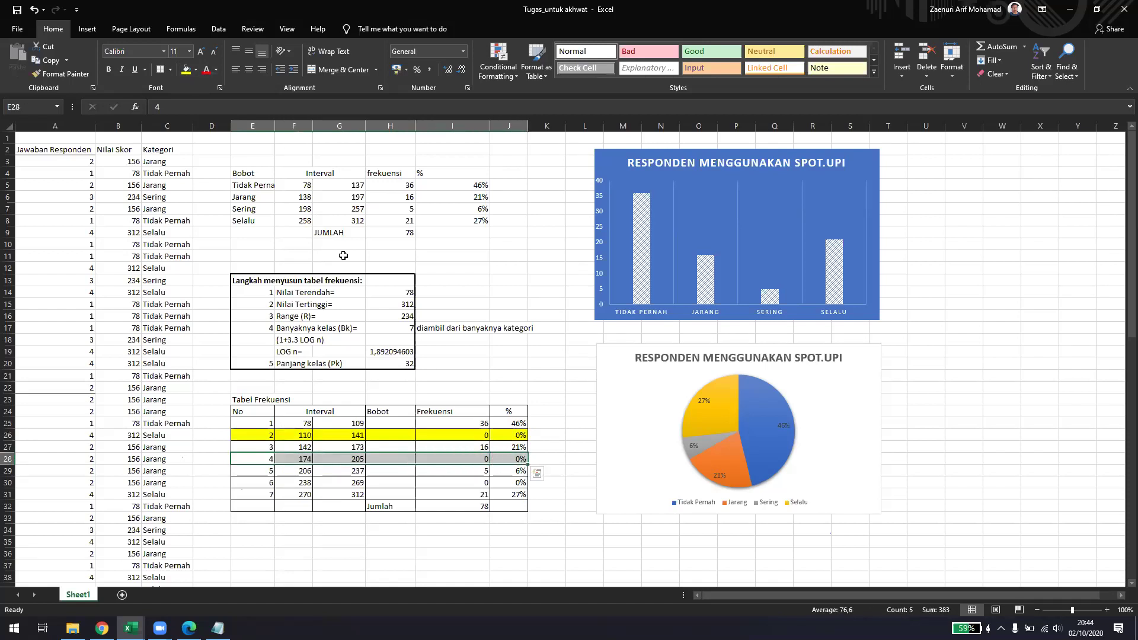
click(185, 69)
drag(246, 482, 516, 482)
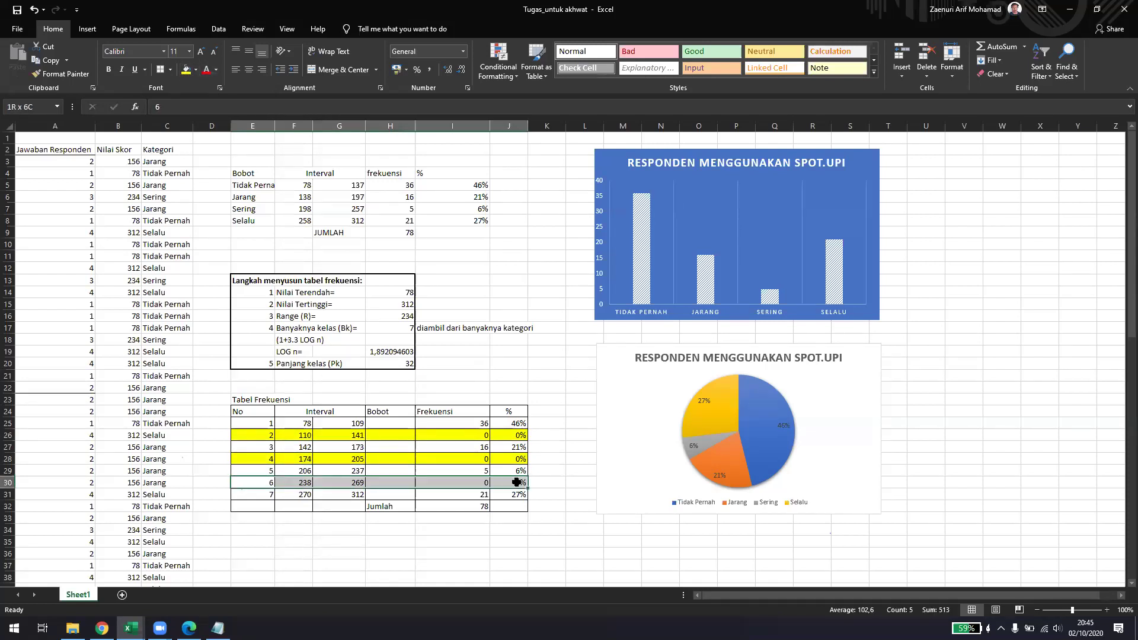
click(181, 73)
click(219, 421)
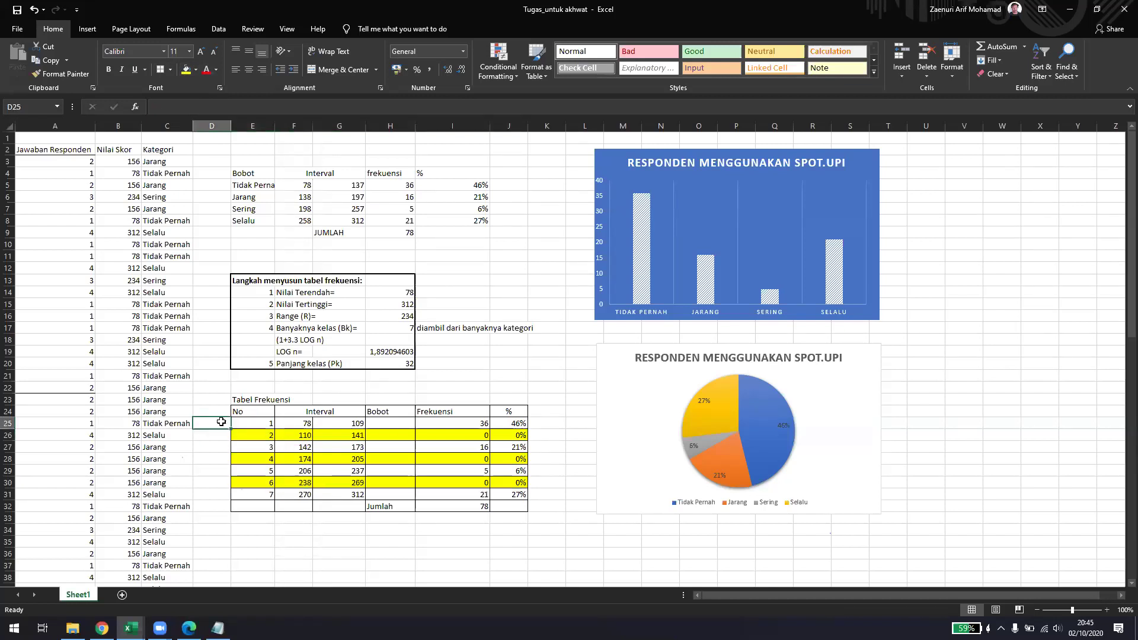
- Calculate the first class's Bobot in H25 by multiplying its frequency in I25 by 1
drag(267, 425, 445, 426)
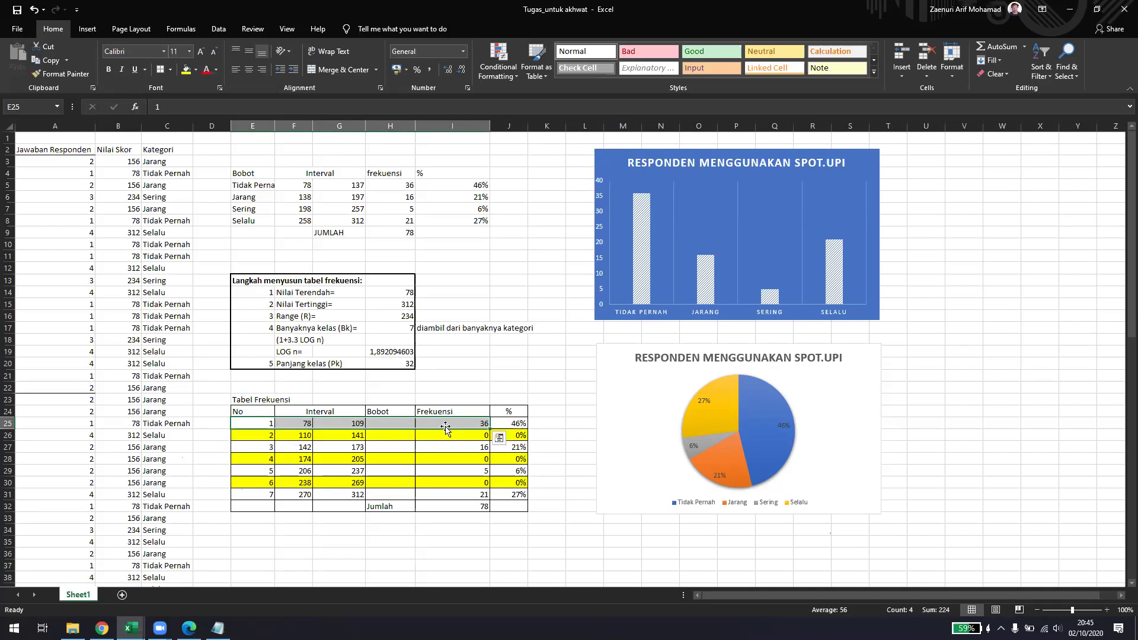
click(401, 424)
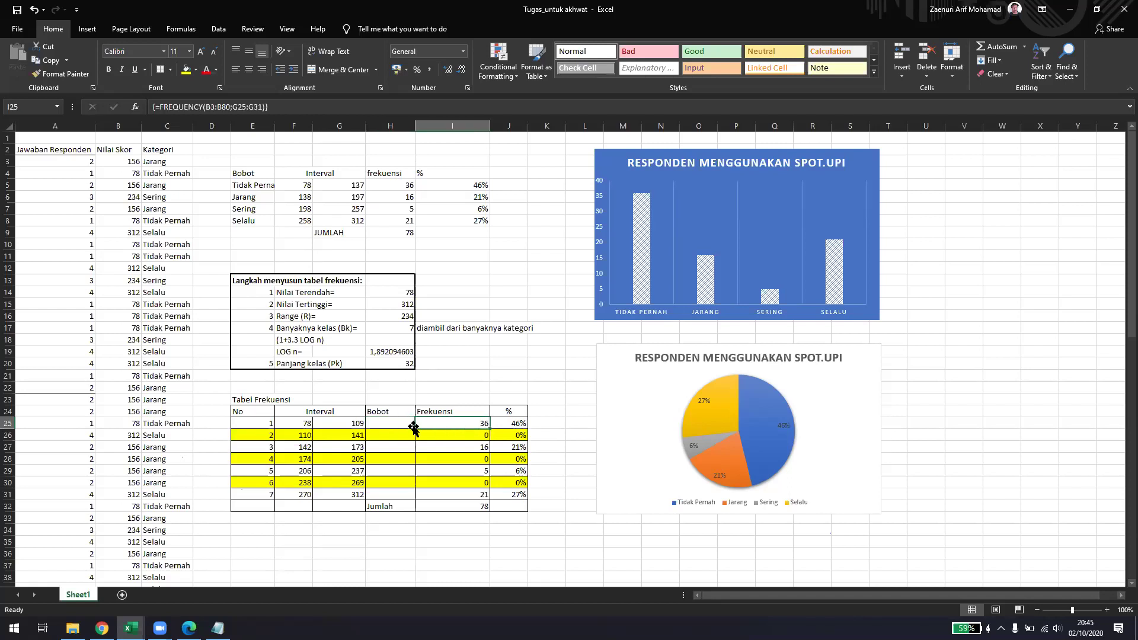
text(=)
click(438, 422)
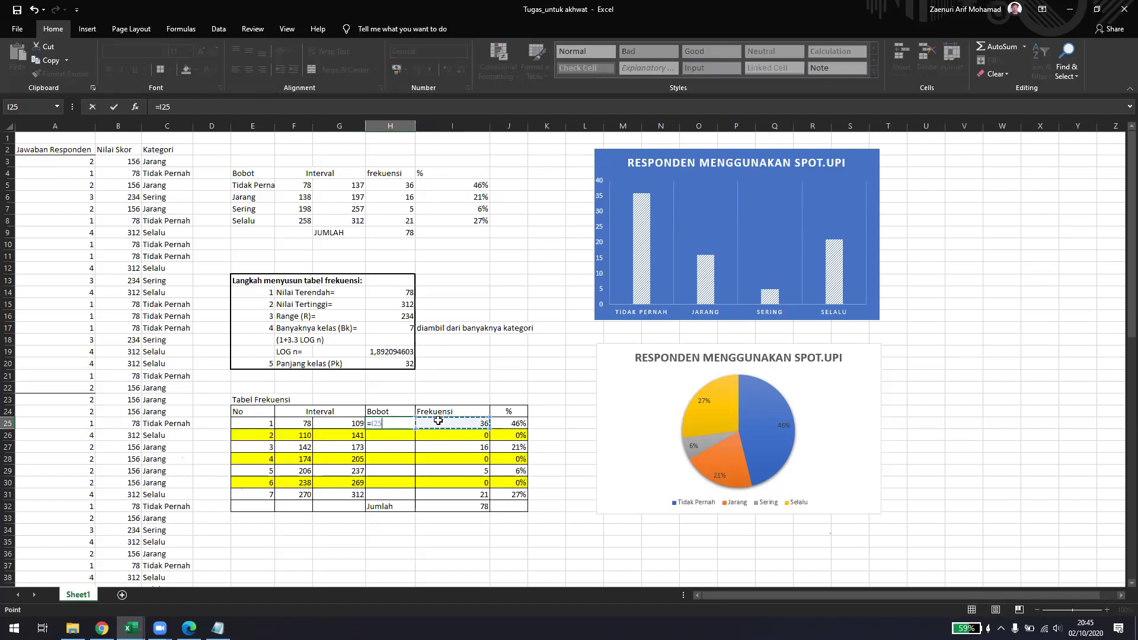
text(*)
key(Return)
- Calculate the third class's Bobot in H27 by multiplying its frequency in I27 by 2
click(454, 447)
click(409, 447)
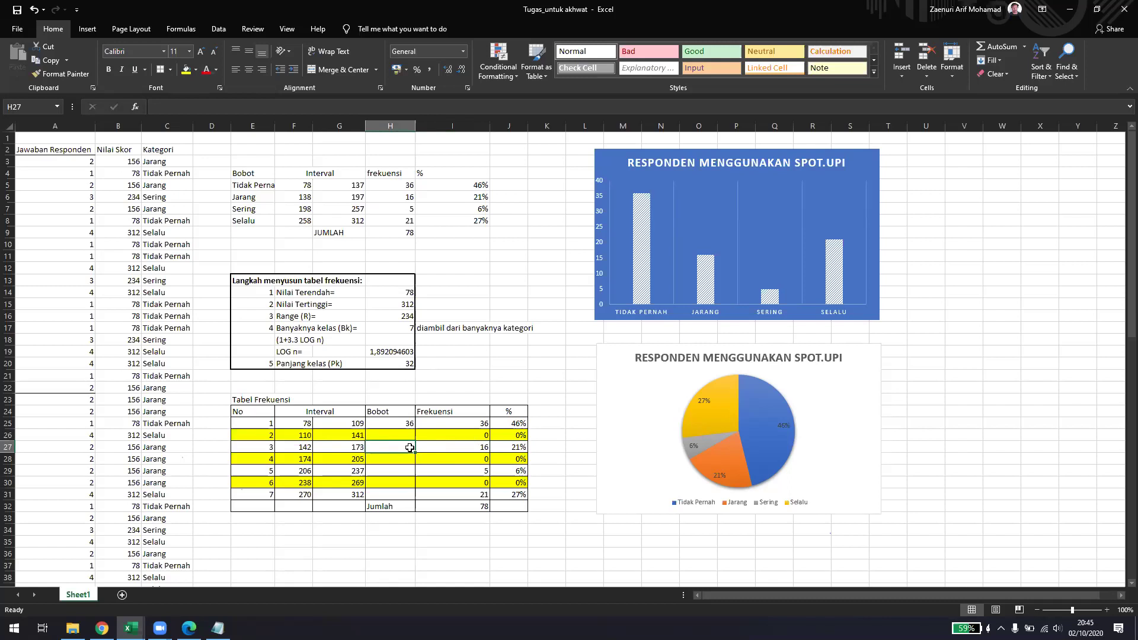
text(=)
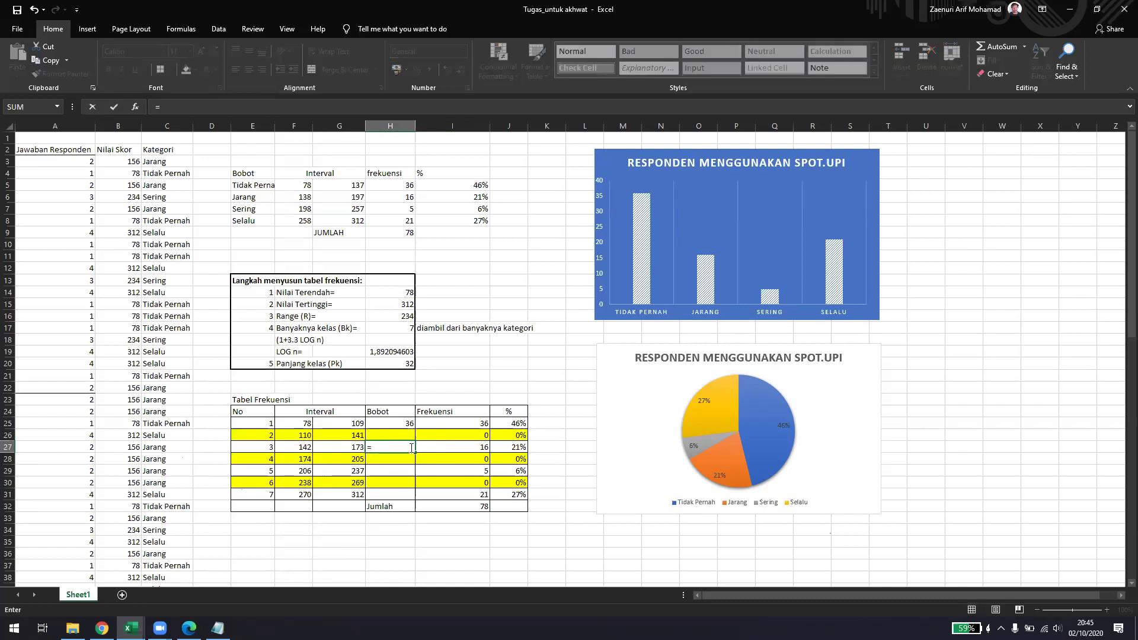
click(453, 446)
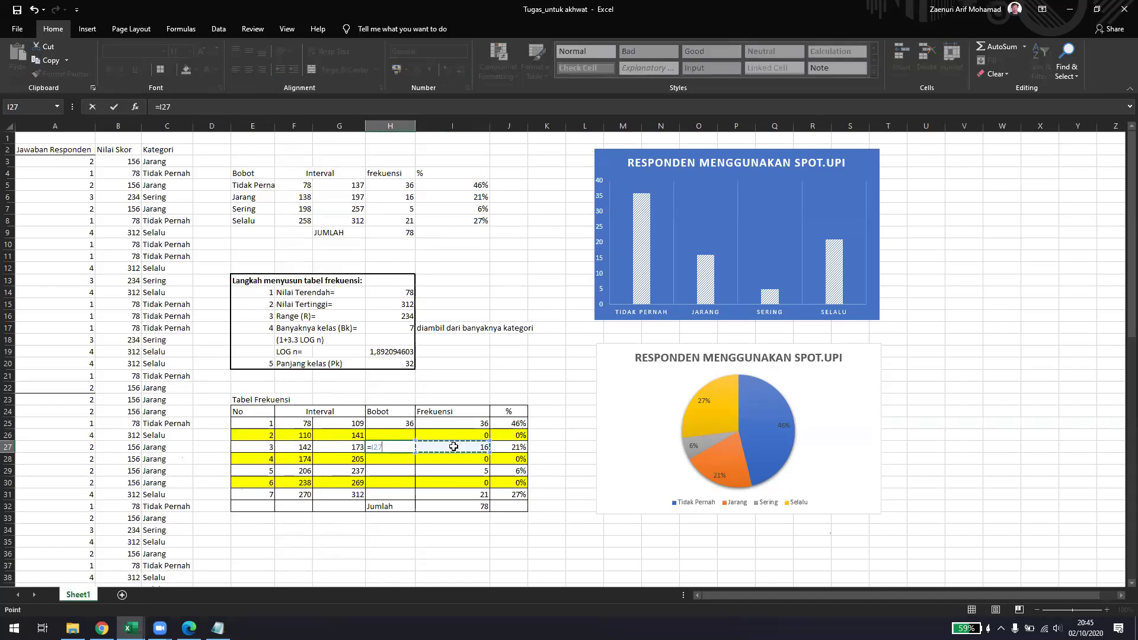
text(*)
key(Return)
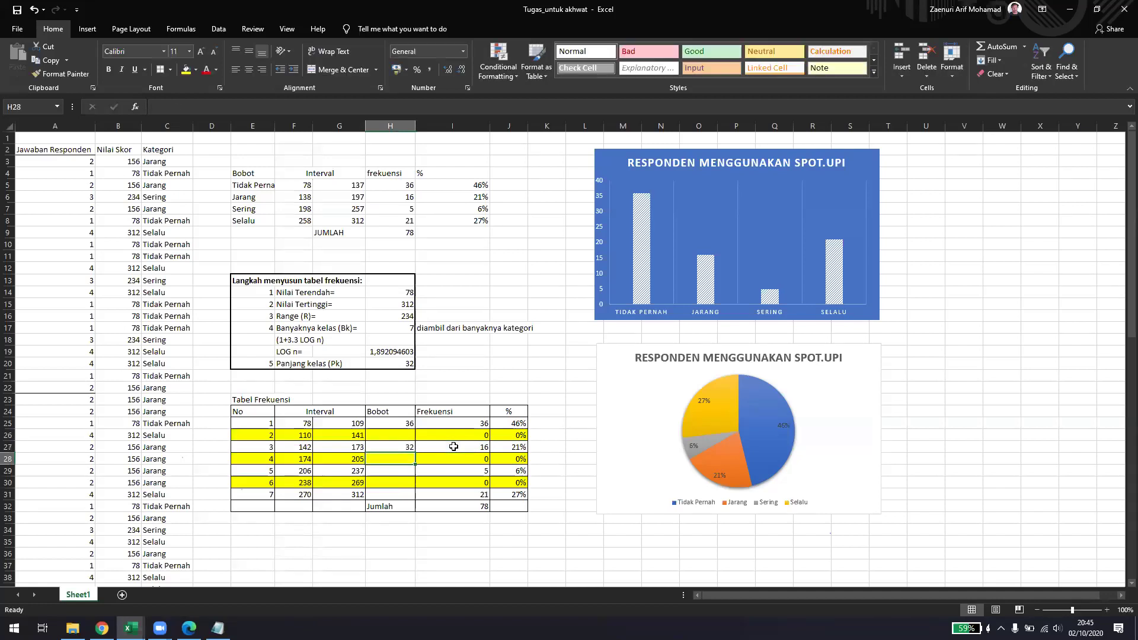
- Calculate the fifth class's Bobot in H29 by multiplying its frequency in I29 by 3
click(402, 470)
click(451, 471)
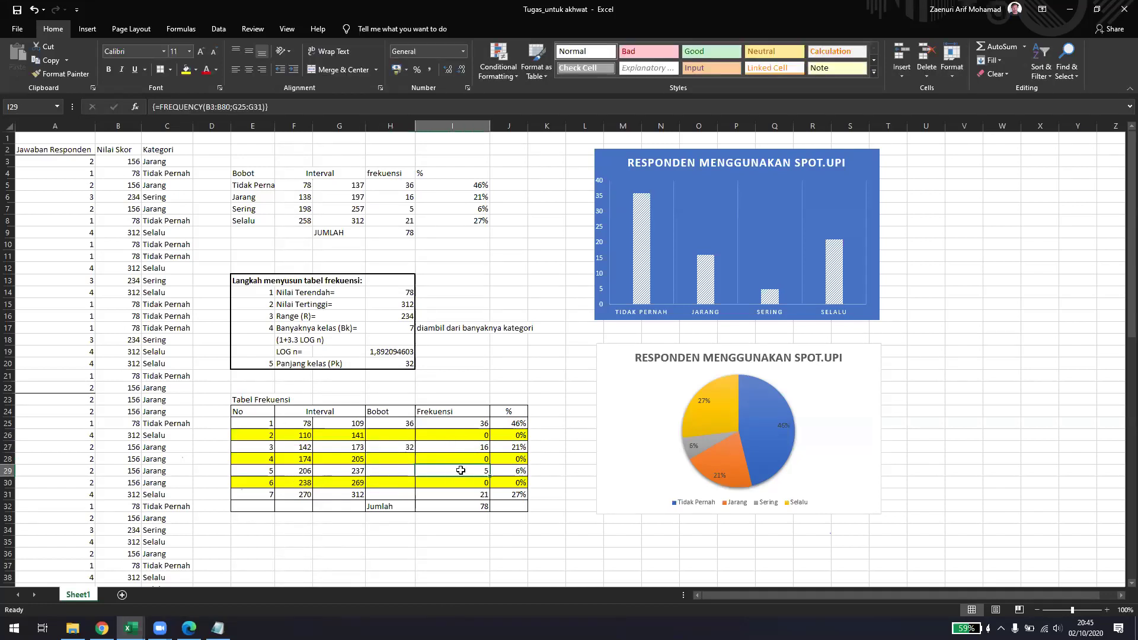
click(396, 468)
text(=)
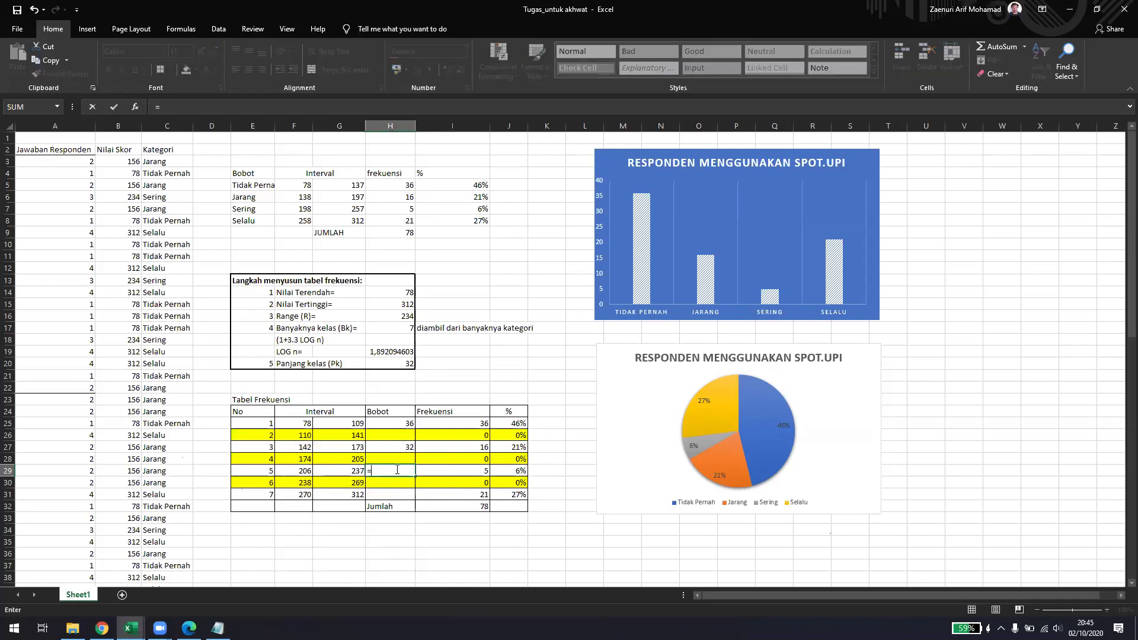
click(438, 471)
text(*3)
key(Return)
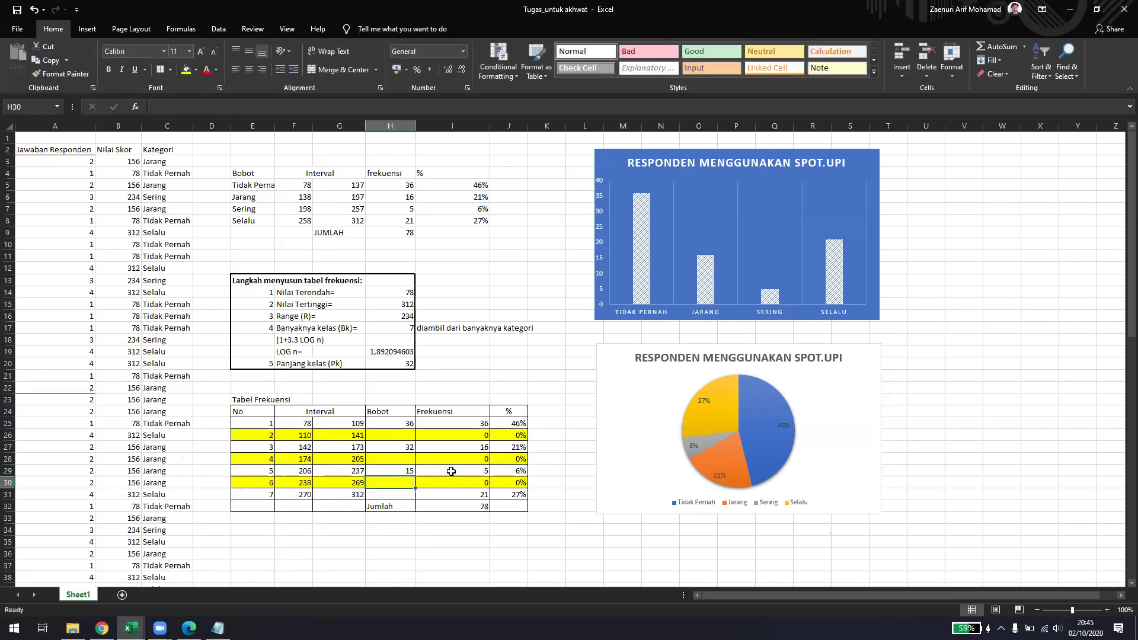
- Calculate the seventh class's Bobot in H31 by multiplying its frequency in I31 by 4
click(406, 495)
click(441, 495)
click(403, 494)
text(=)
click(446, 492)
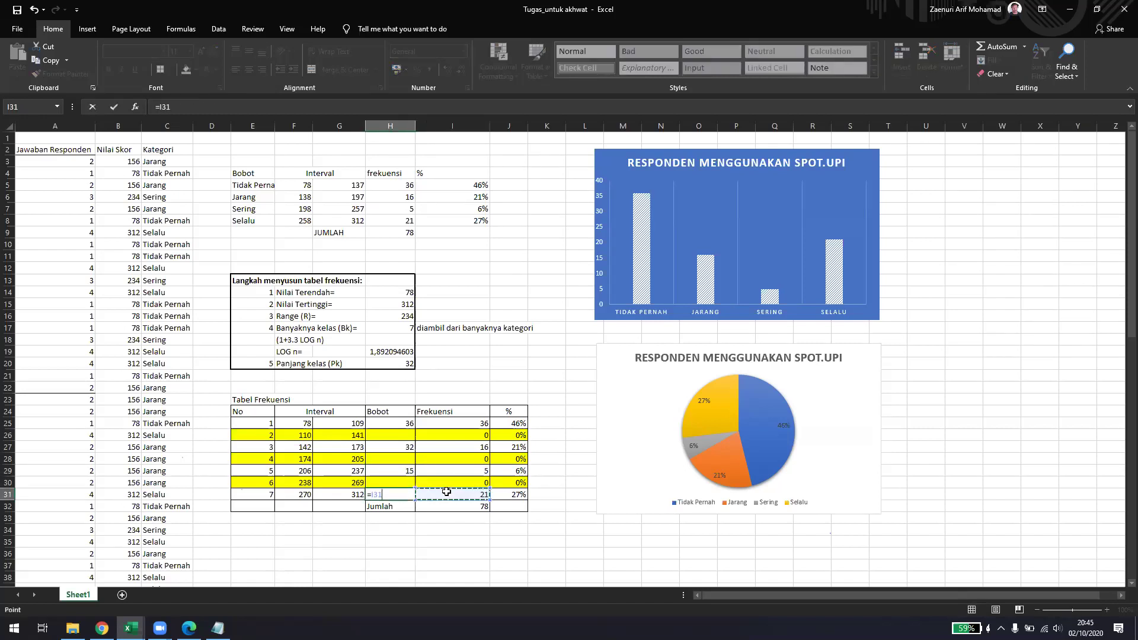
text(*)
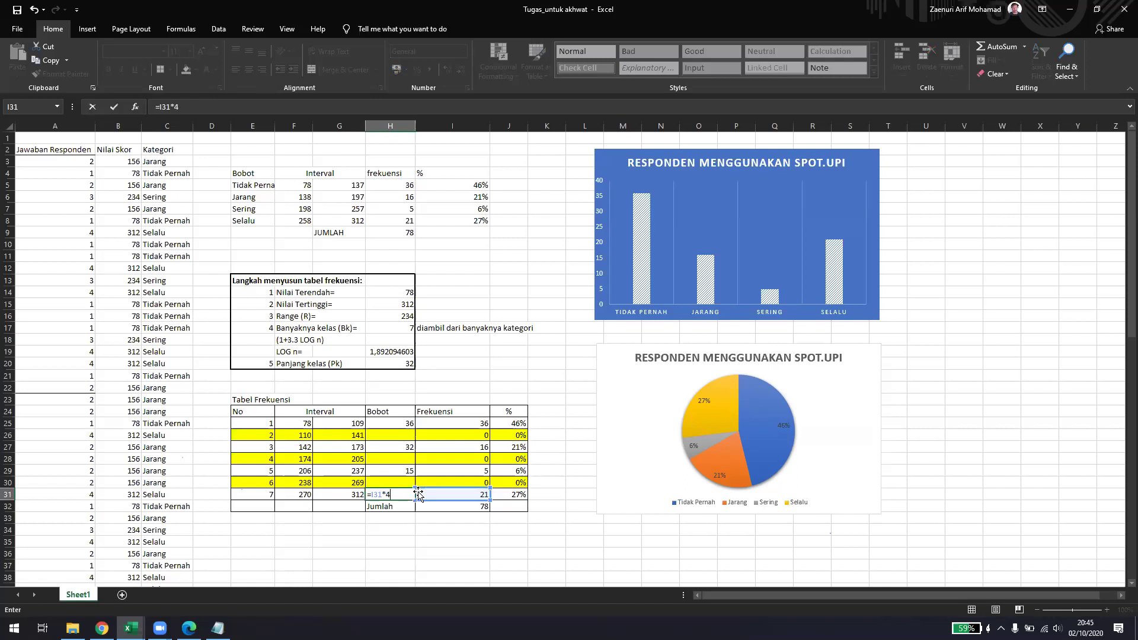
key(Return)
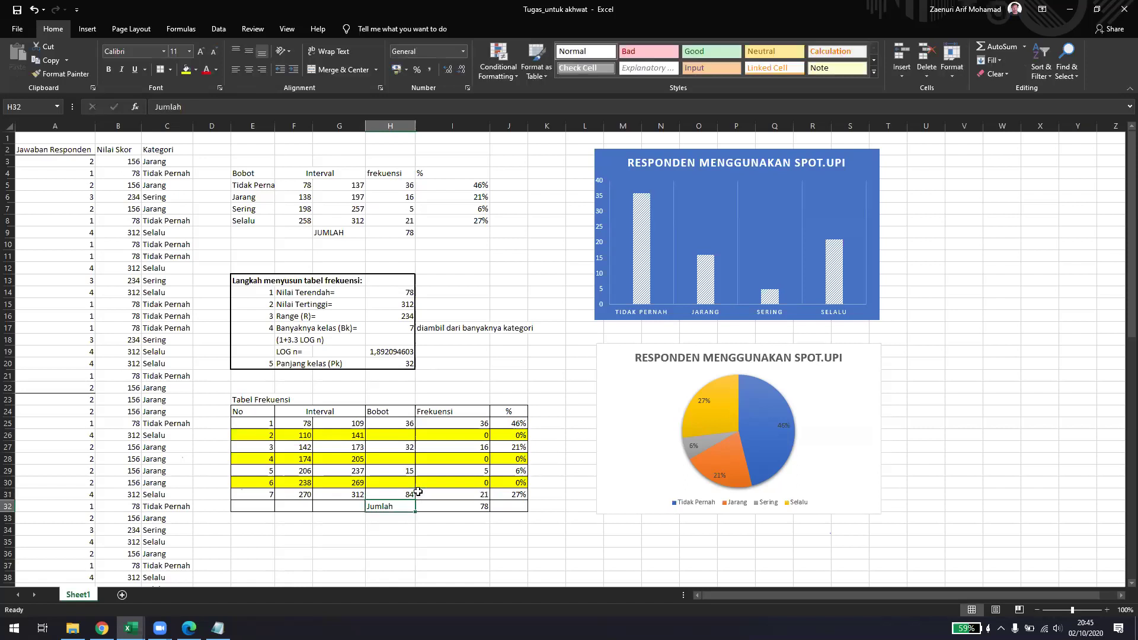
- Widen column D beside the frequency table and label the first class "Tidak Pernah" in D25
click(233, 494)
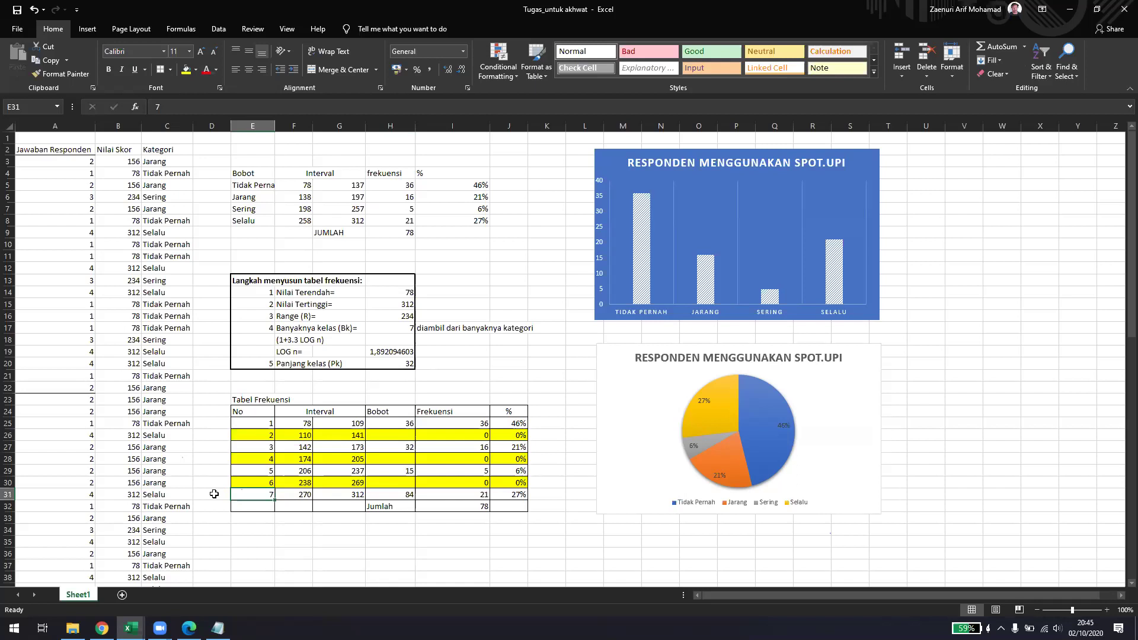
click(214, 494)
drag(232, 126, 277, 130)
click(242, 421)
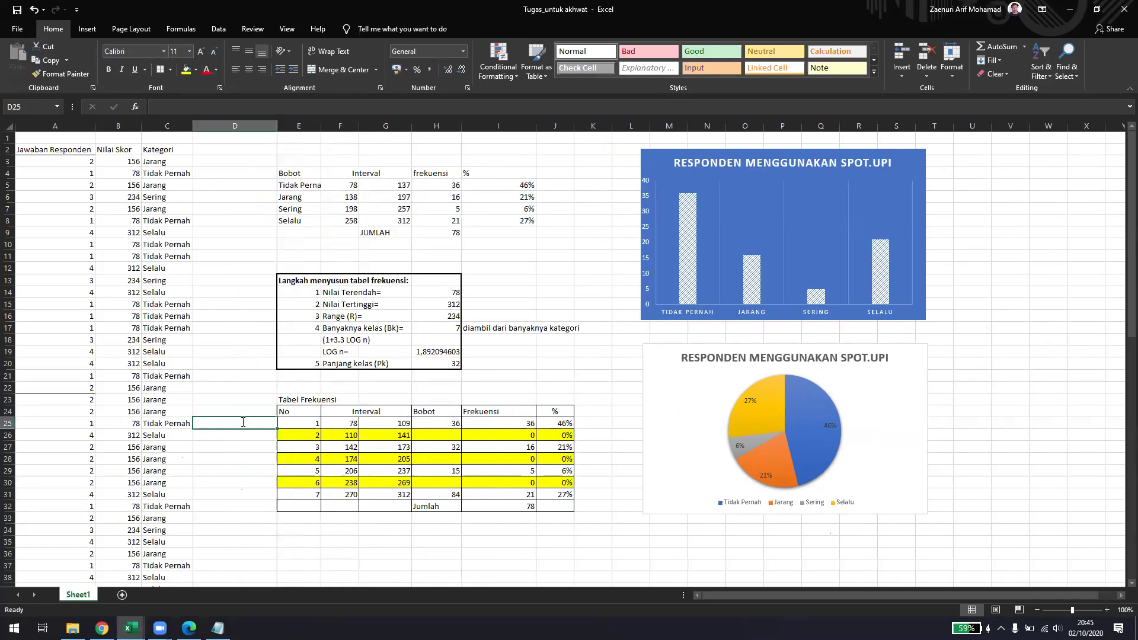
text(Tidak)
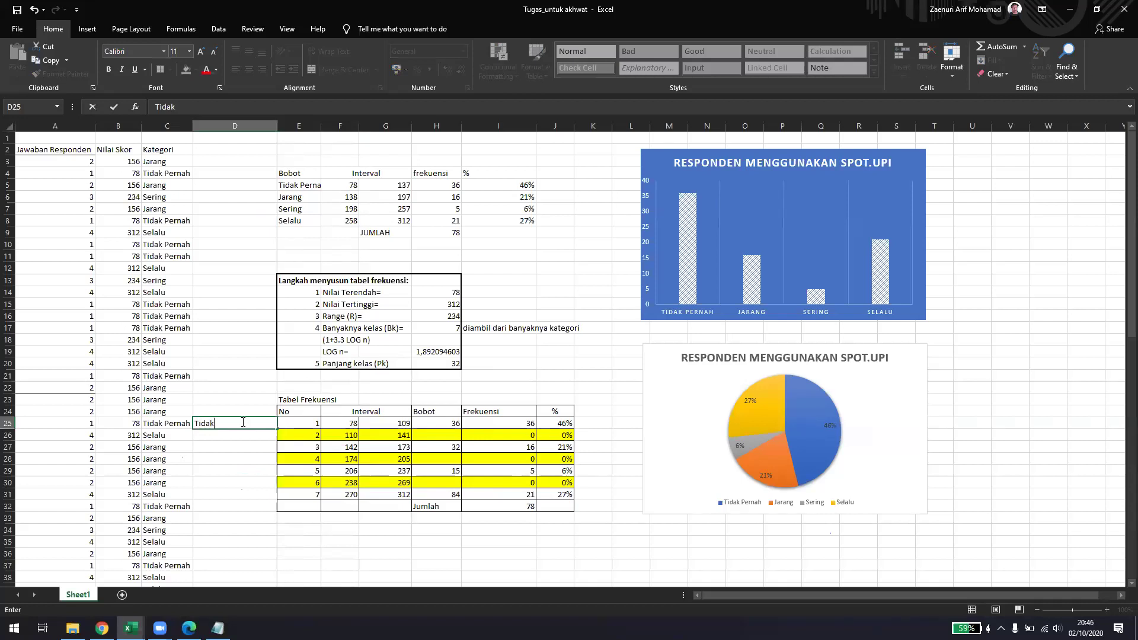
text( Pernah)
key(Return)
key(Return)
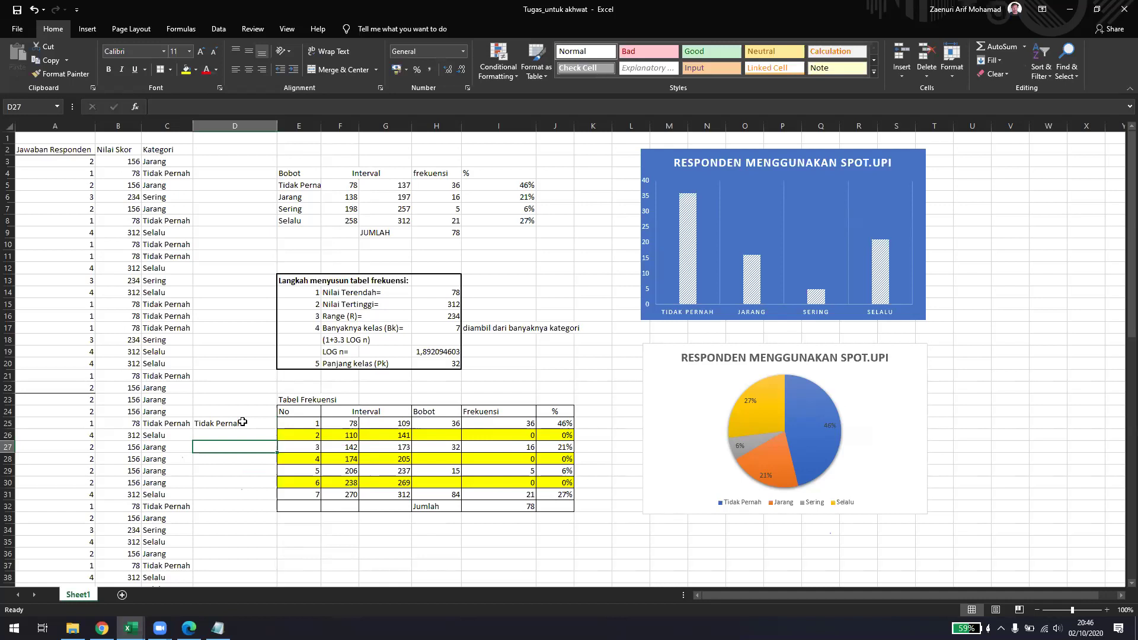
- Label the third, fifth and seventh classes "Jarang", "Sering" and "Selalu" in D27, D29 and D31
text(Jarang)
key(Return)
key(Return)
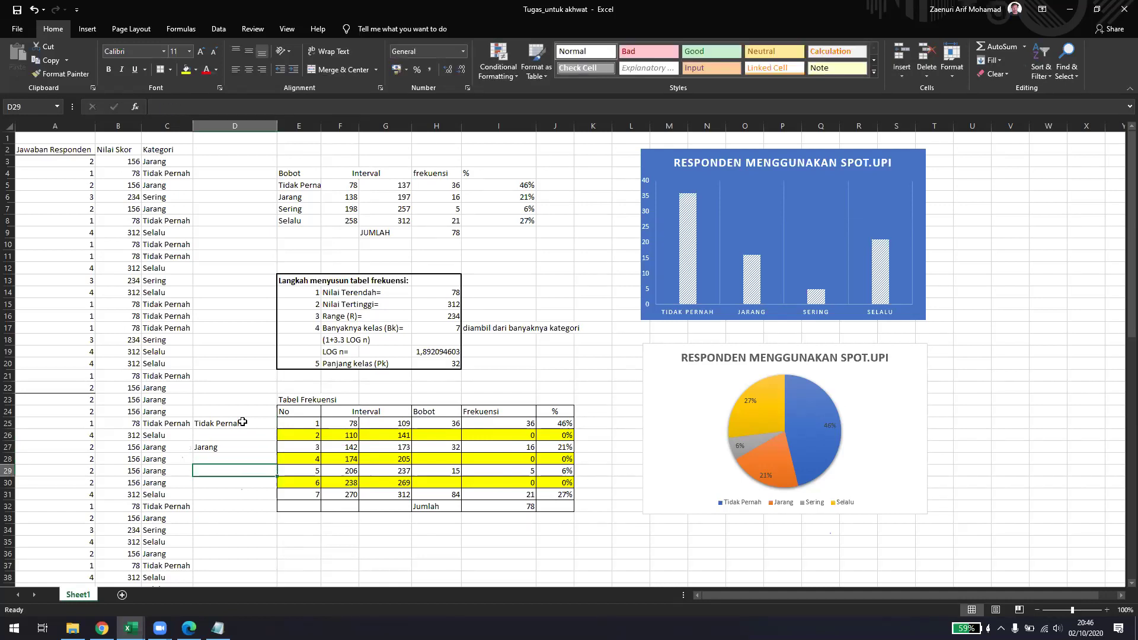
text(Sering)
key(Return)
key(Return)
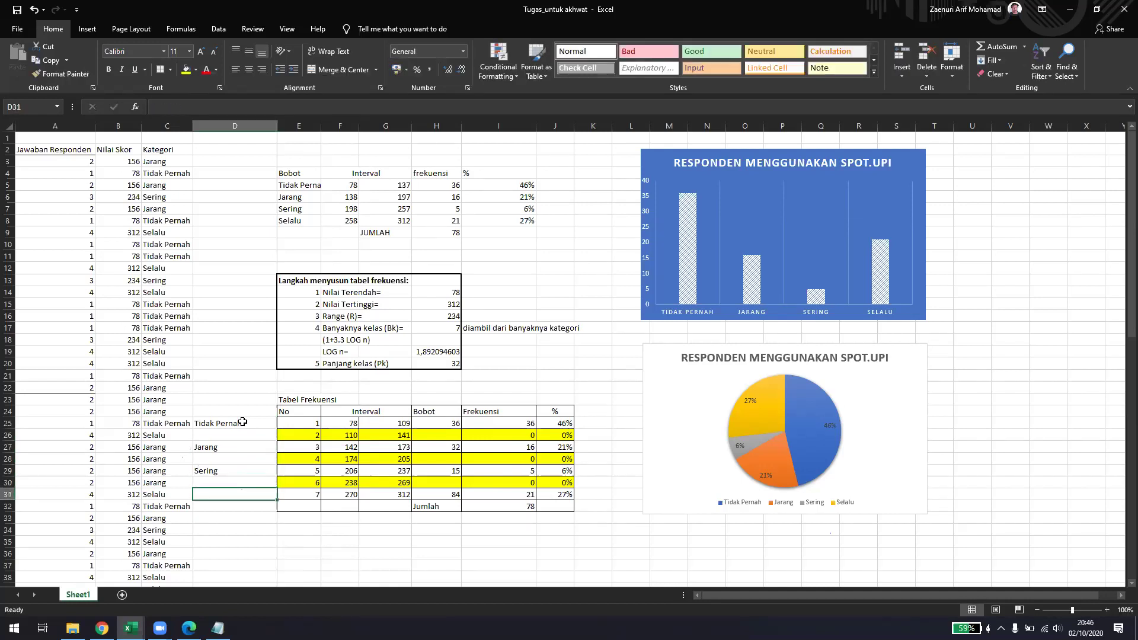
text(Selalu)
key(Return)
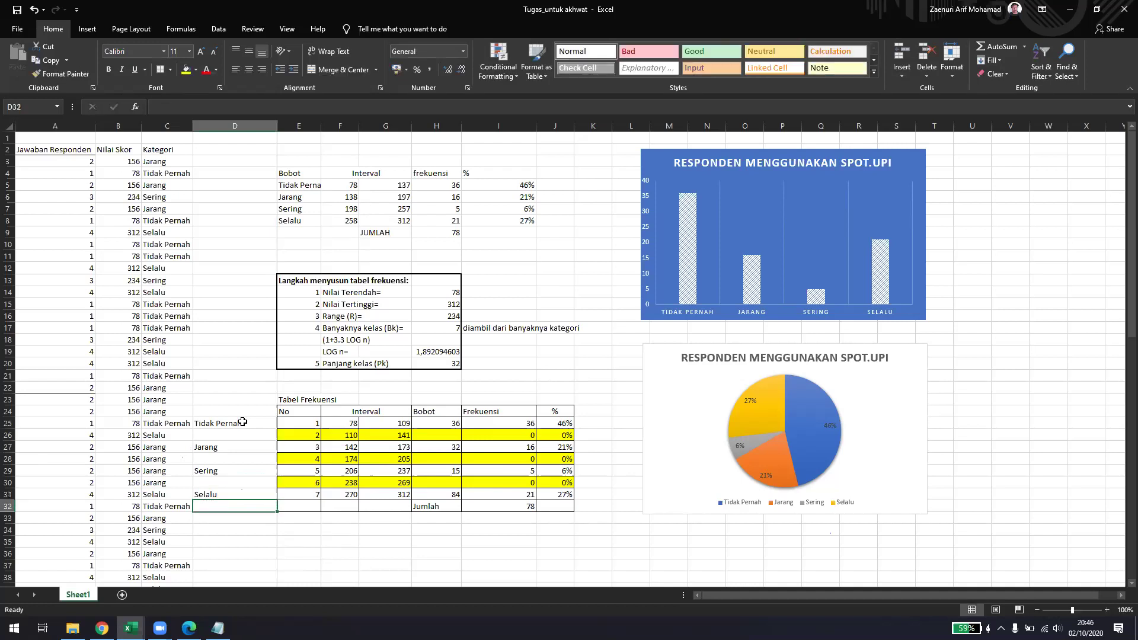
- Center the category labels in D25:D31 horizontally
drag(212, 424, 210, 492)
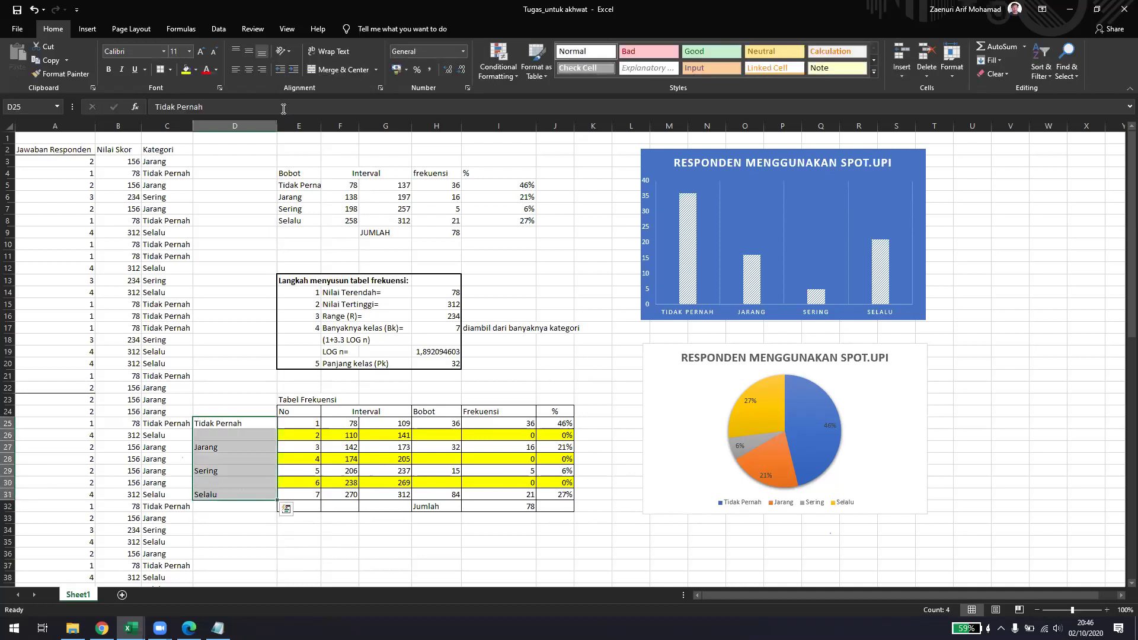
click(249, 70)
click(232, 449)
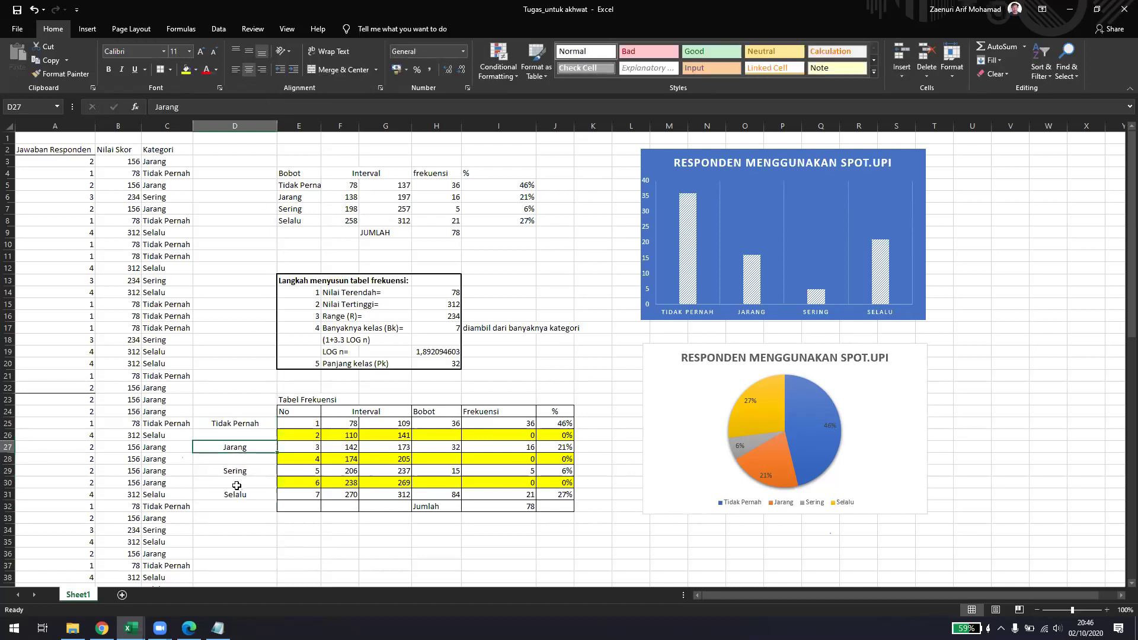
- Enter the heading "Kategori" in D24 above the category labels
click(252, 411)
text(Kategori)
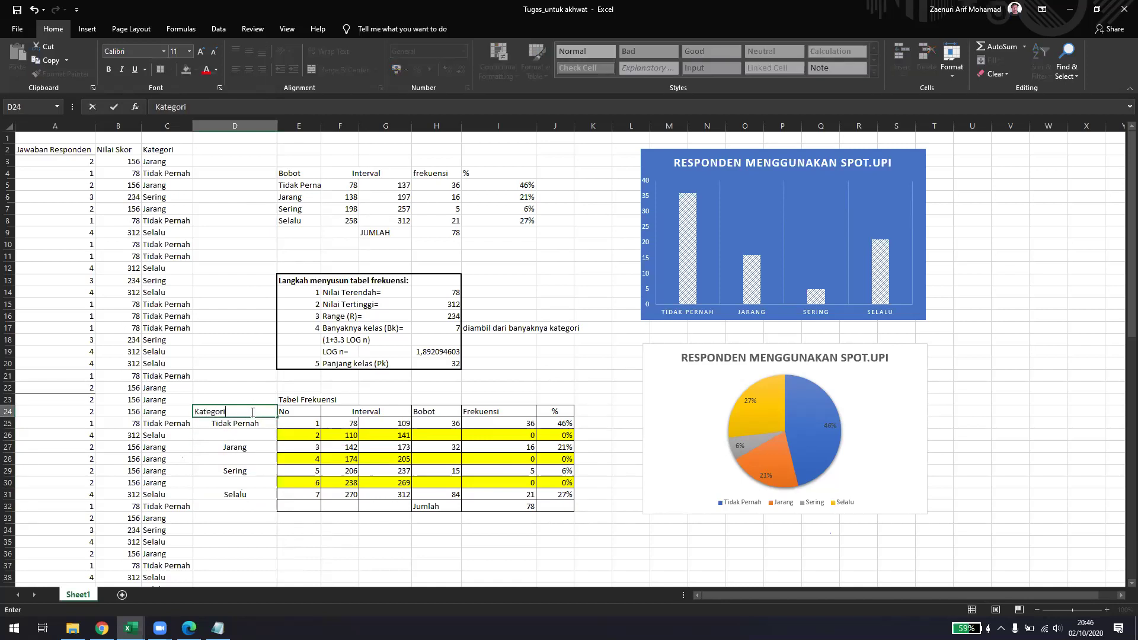
key(Return)
click(245, 413)
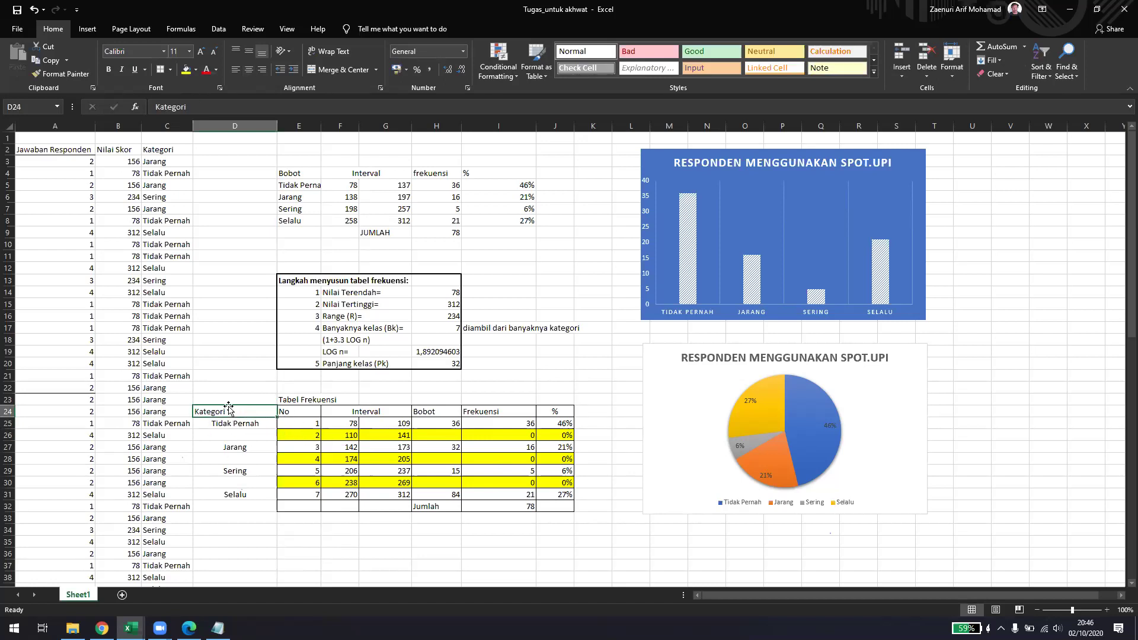
- Review the Kategori column beside the frequency table and the formula of the frequency total in I32
key(Down)
key(Down)
key(Down)
key(Down)
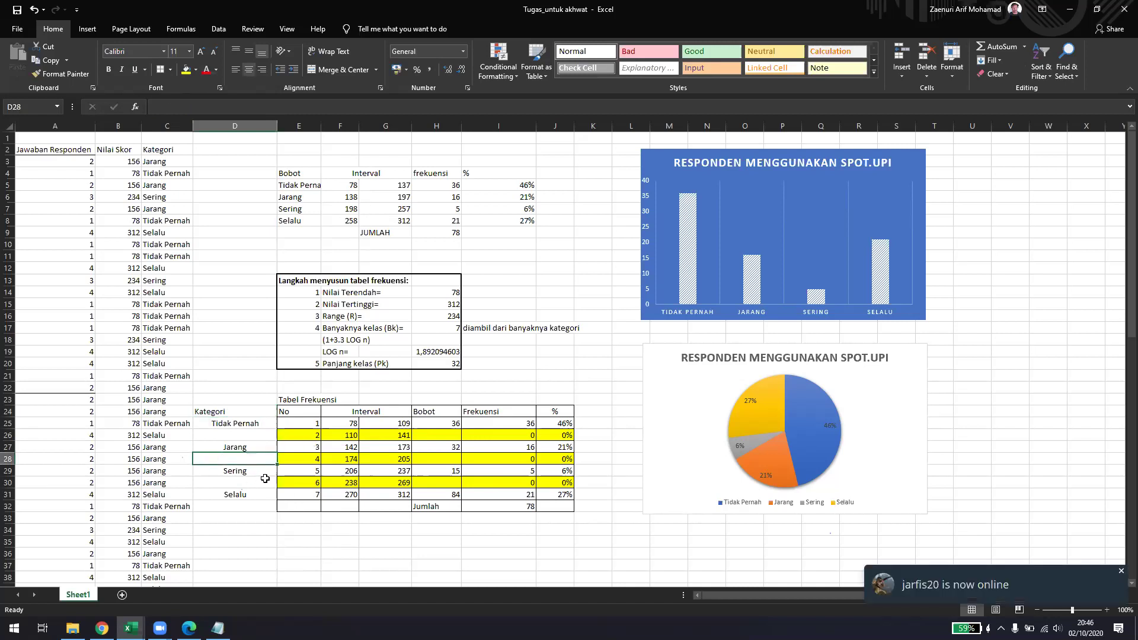
key(Up)
key(Up)
key(Up)
key(Up)
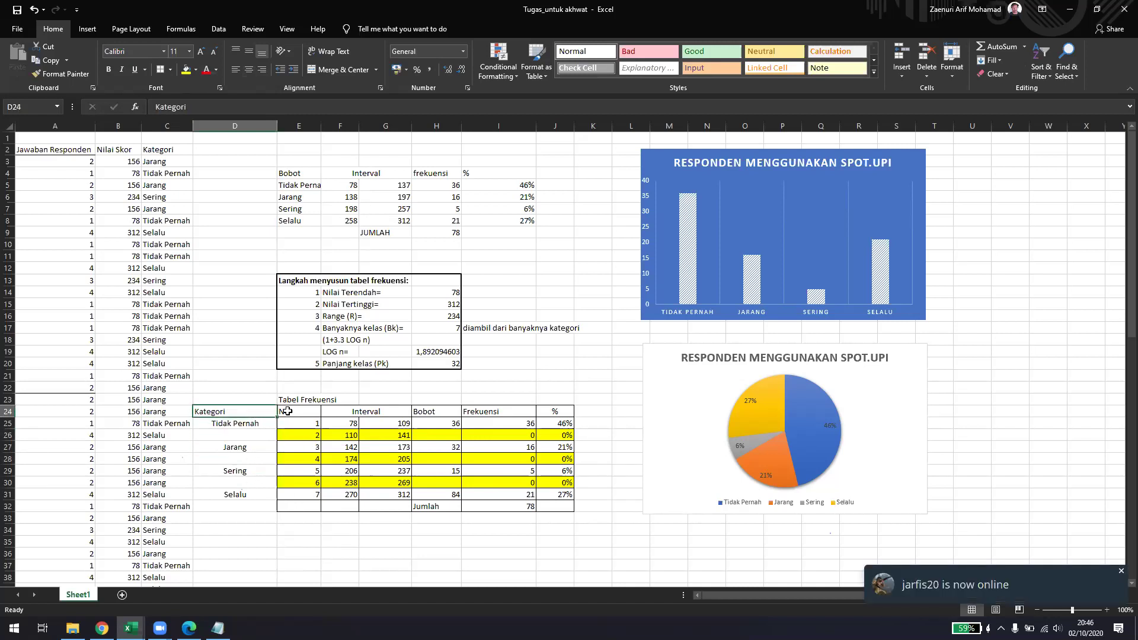
key(Right)
click(501, 506)
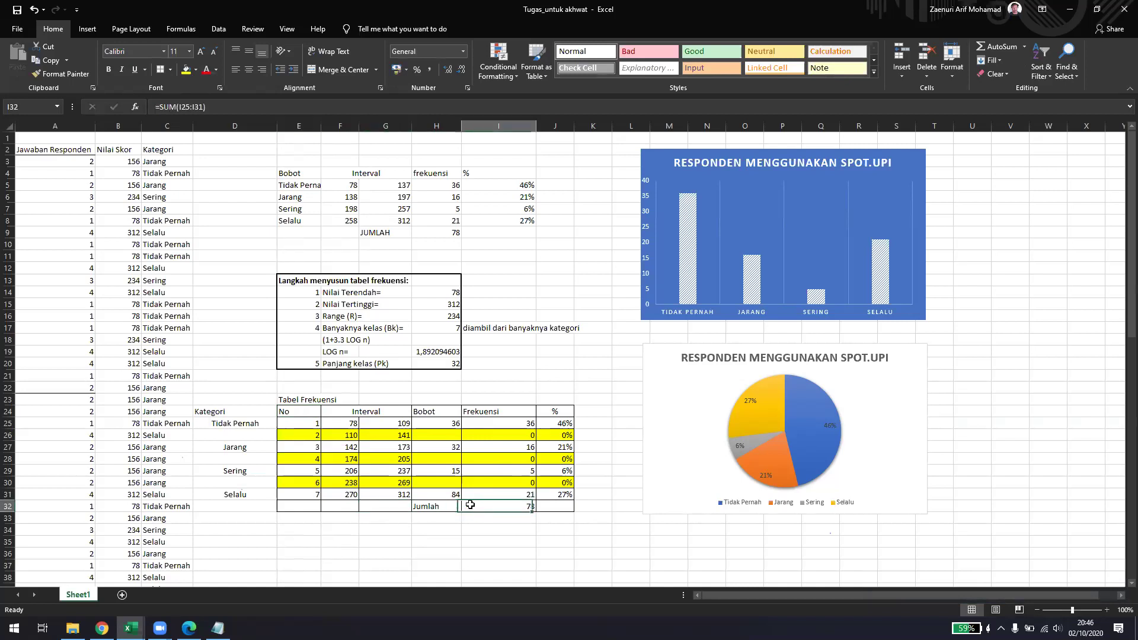
click(596, 410)
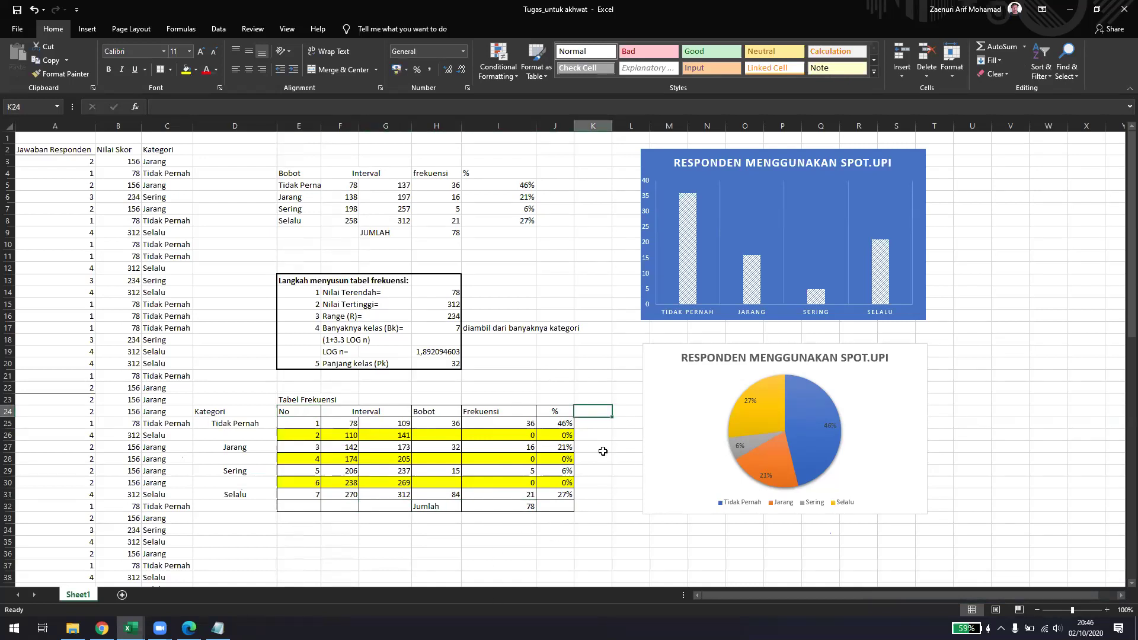
- Apply all borders to the Kategori column cells D24:D31
drag(217, 413, 268, 495)
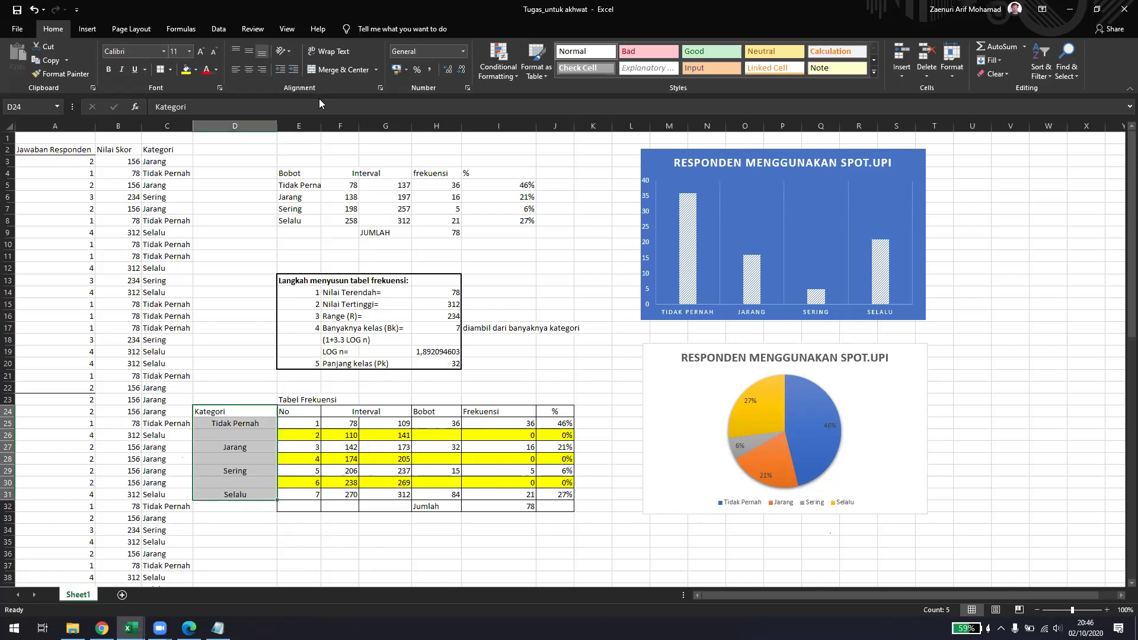
click(160, 69)
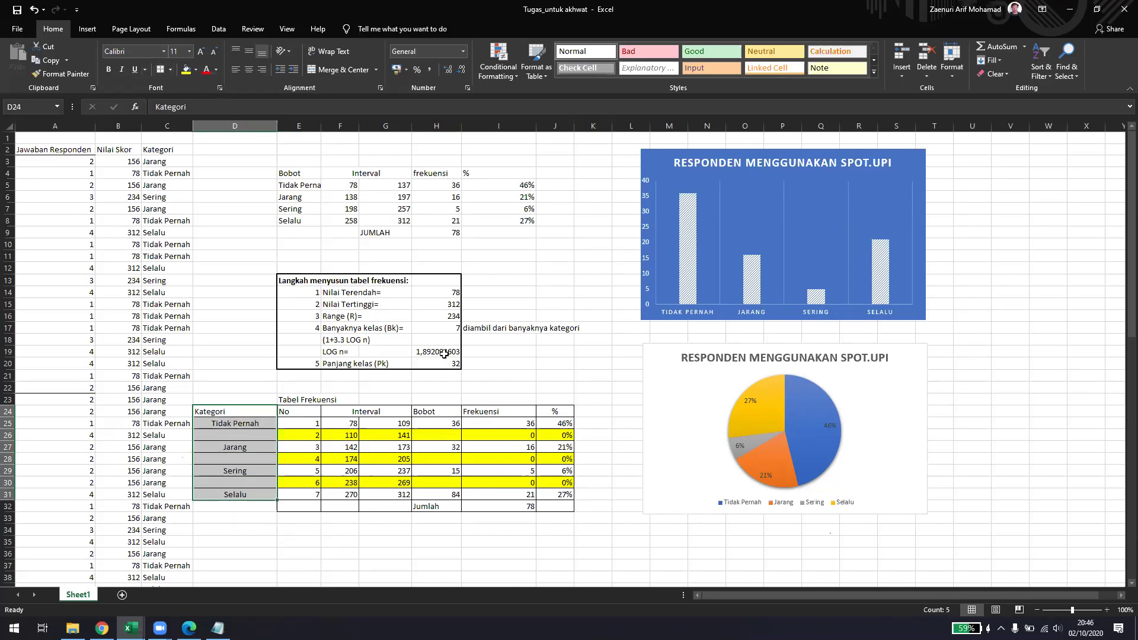
click(564, 401)
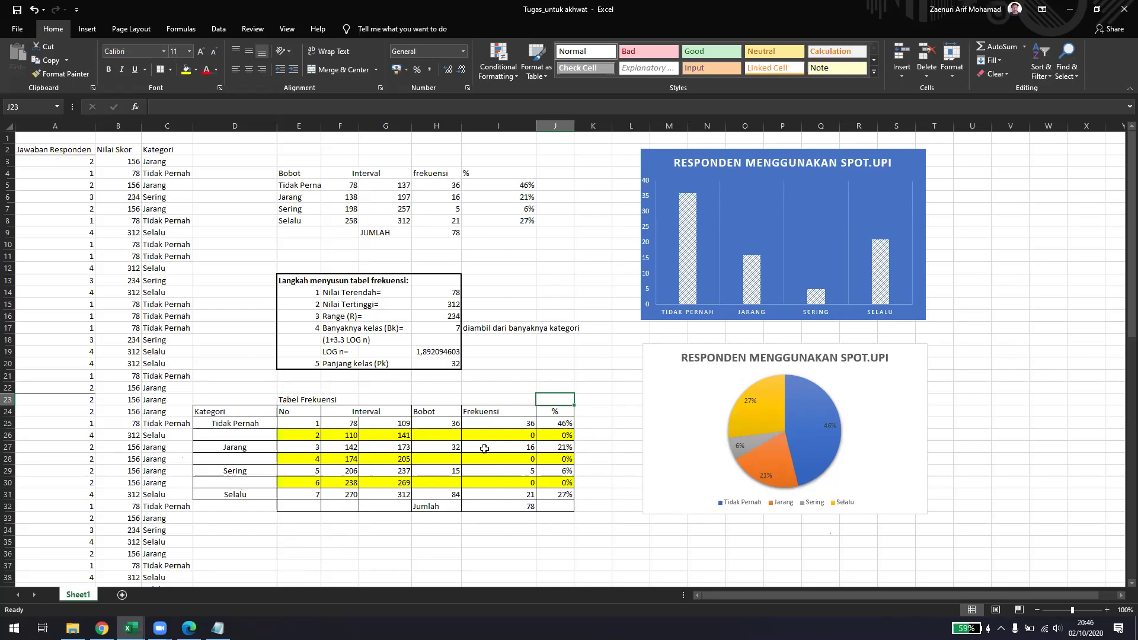
- Examine the Bobot formulas in H25:H31 and the class interval limits in F25:G31
click(438, 422)
click(437, 450)
click(436, 469)
click(441, 493)
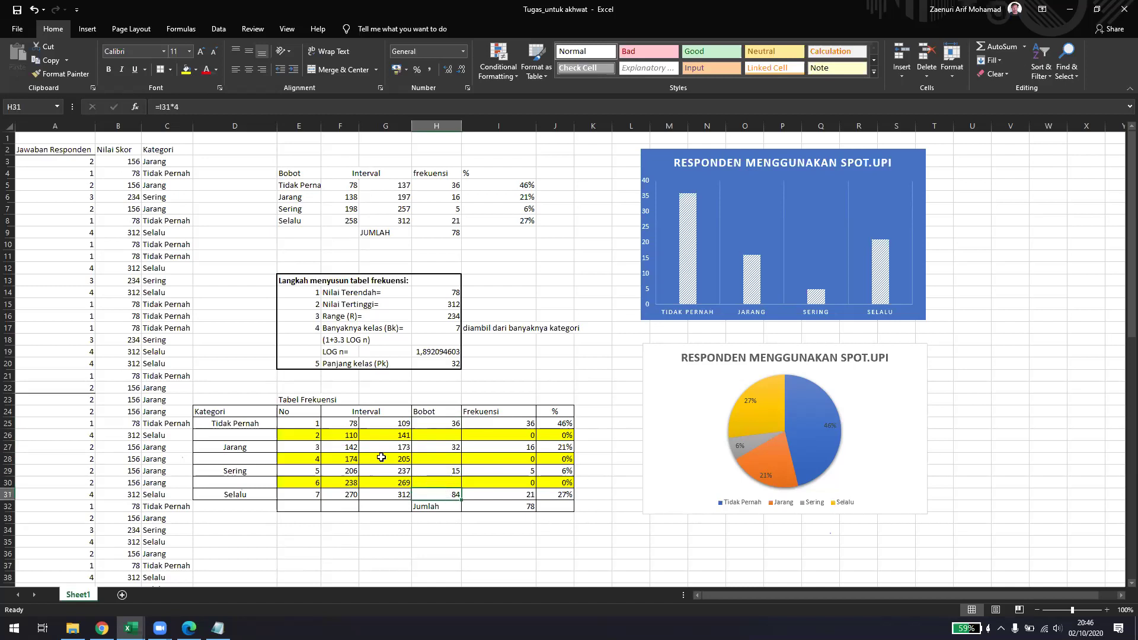
drag(338, 425, 385, 495)
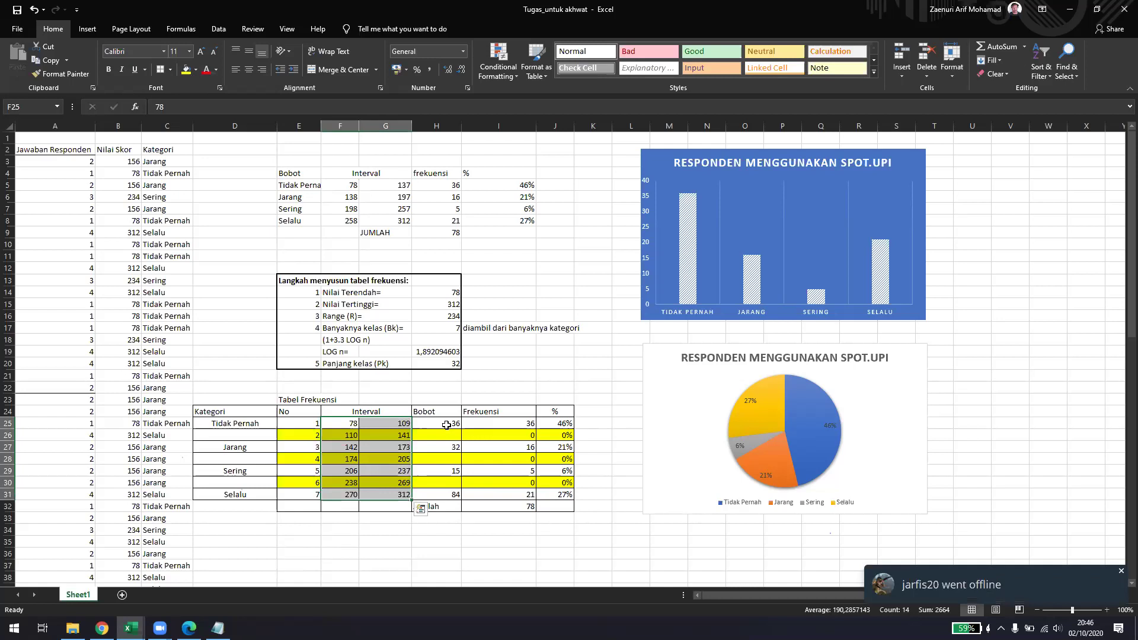
drag(445, 424, 448, 499)
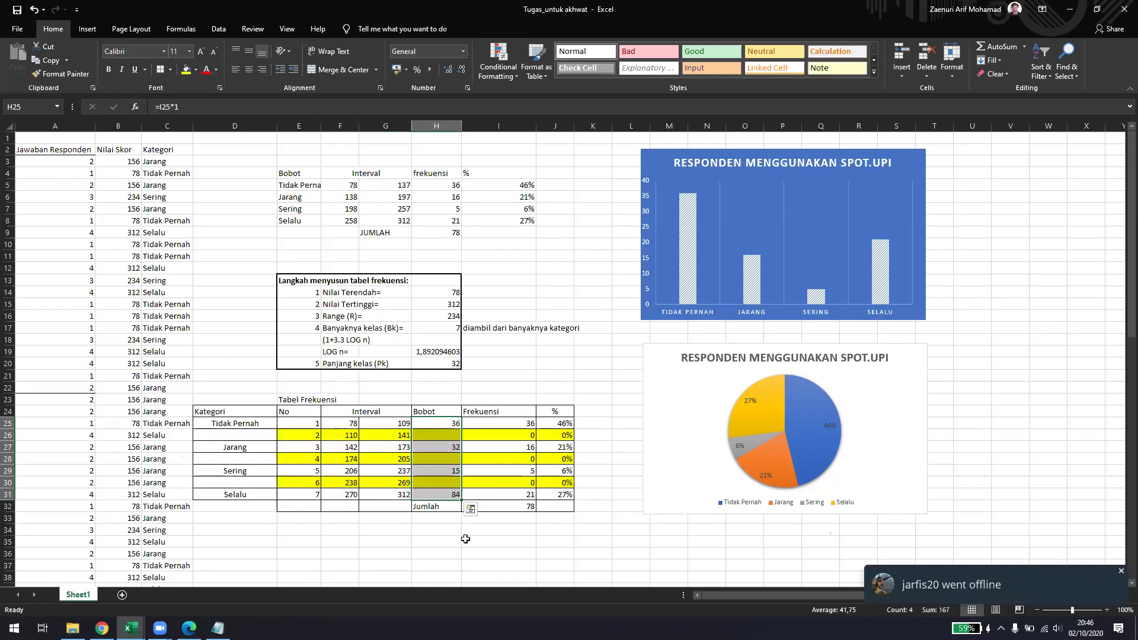
click(351, 425)
mouse_move(350, 425)
mouse_down()
mouse_move(386, 435)
mouse_move(357, 427)
mouse_move(384, 426)
mouse_move(335, 424)
mouse_up()
click(391, 425)
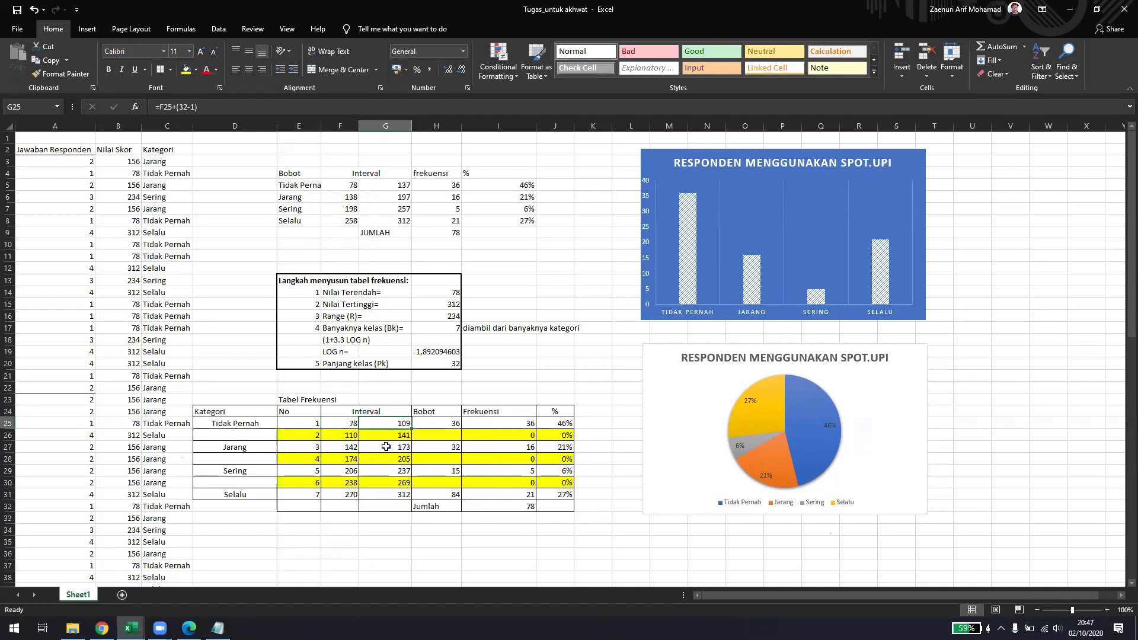
- List the first three class intervals as text below the table: 78-109 in G34, 110-141 in G35 and 142-173 in G36
scroll(381, 513, down, 1)
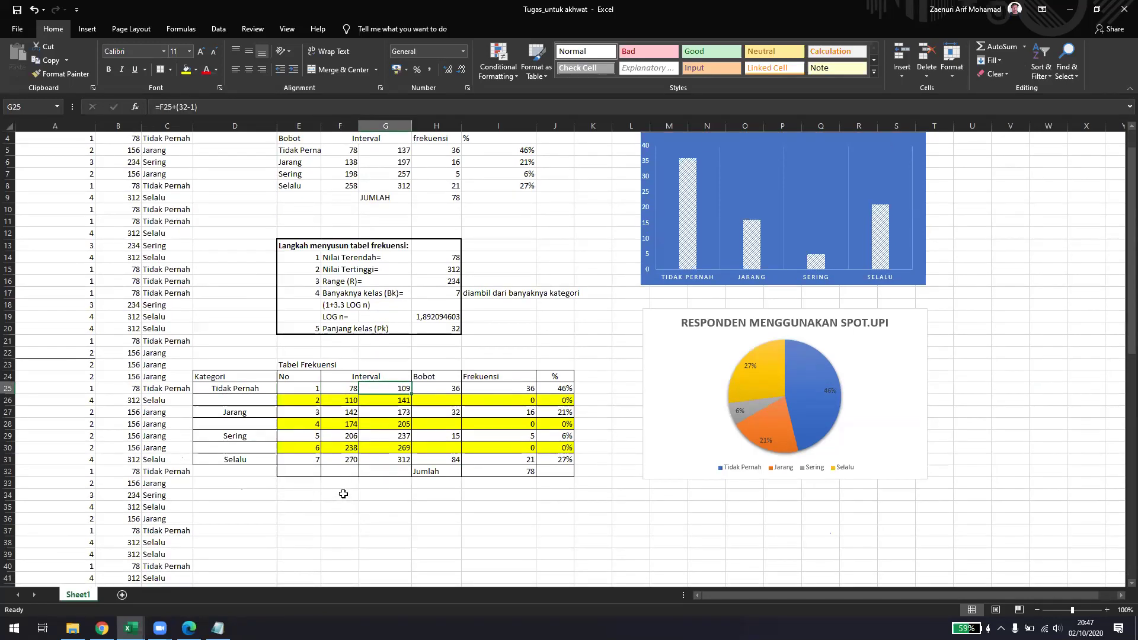
click(378, 500)
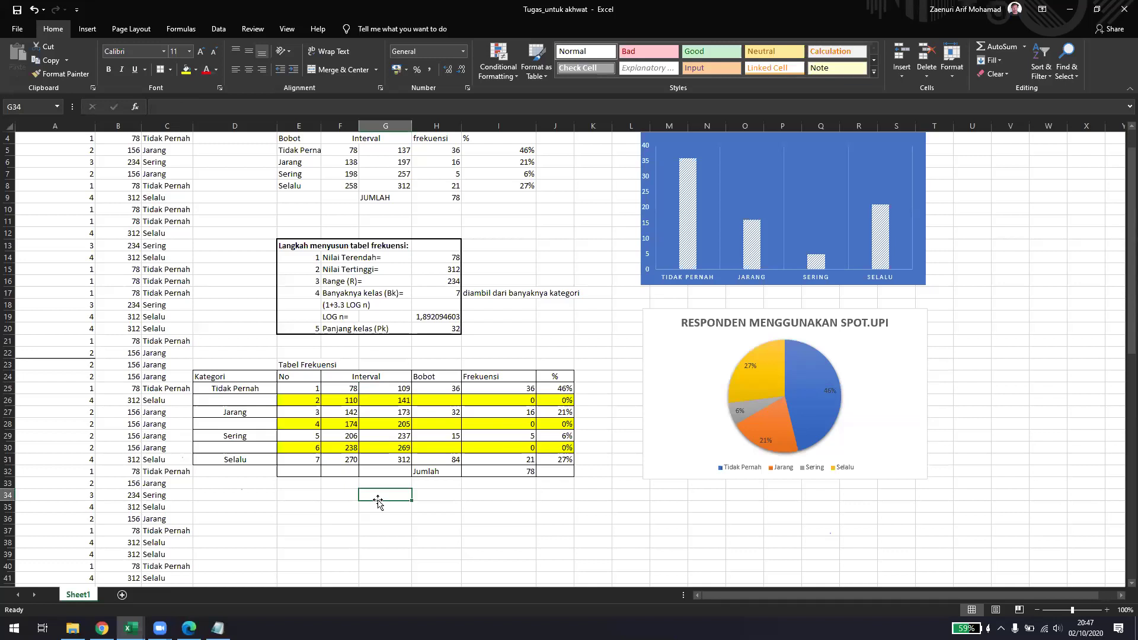
text(78-)
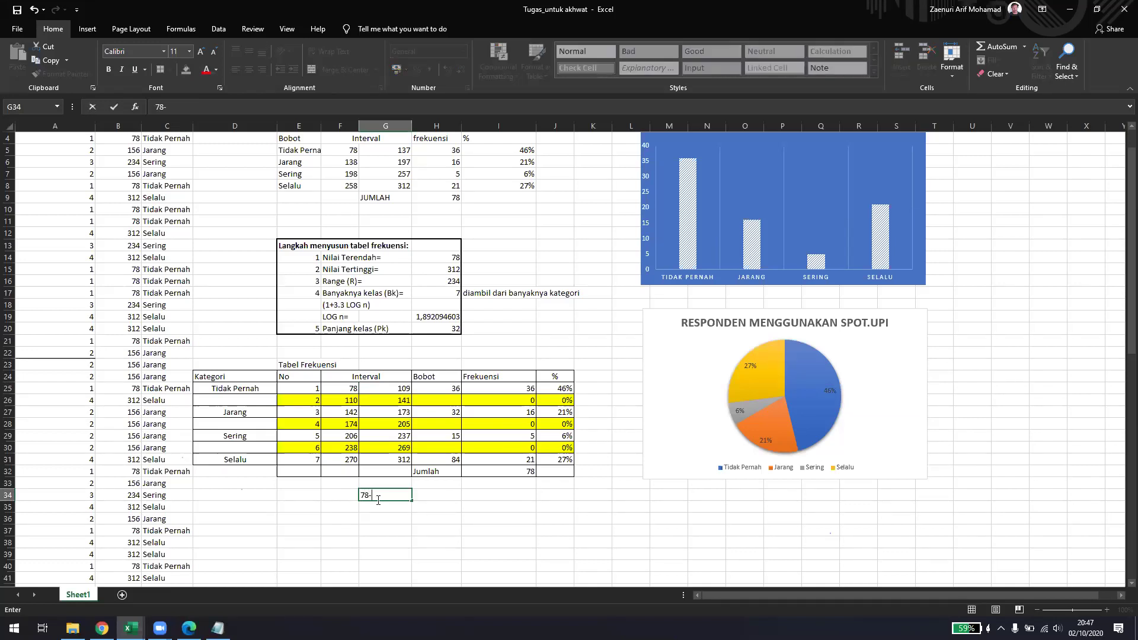
text(109)
key(Return)
text(110-141)
key(Return)
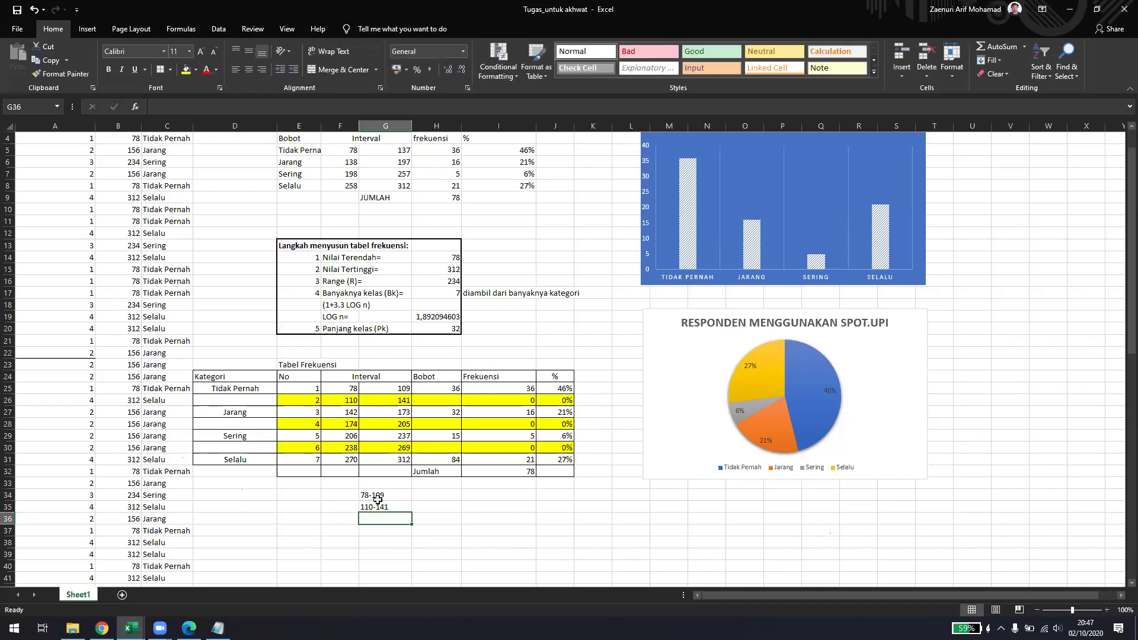
text(142)
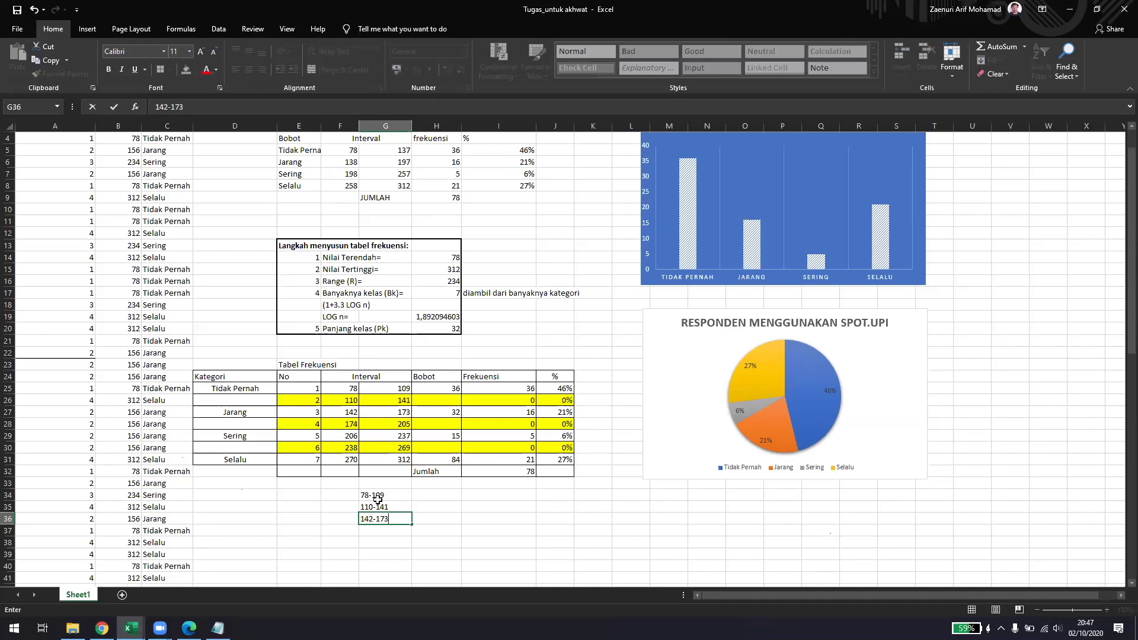
text(-173)
key(Return)
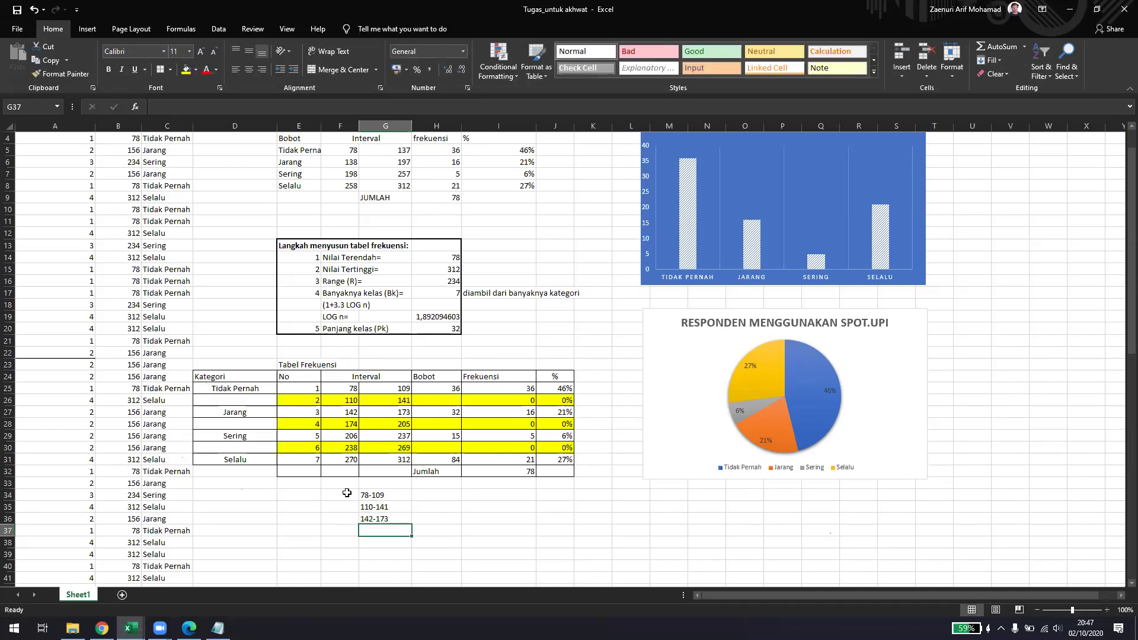
- Continue the interval list below the table with 174-205 in G37 and 206-237 in G38
drag(254, 388, 249, 460)
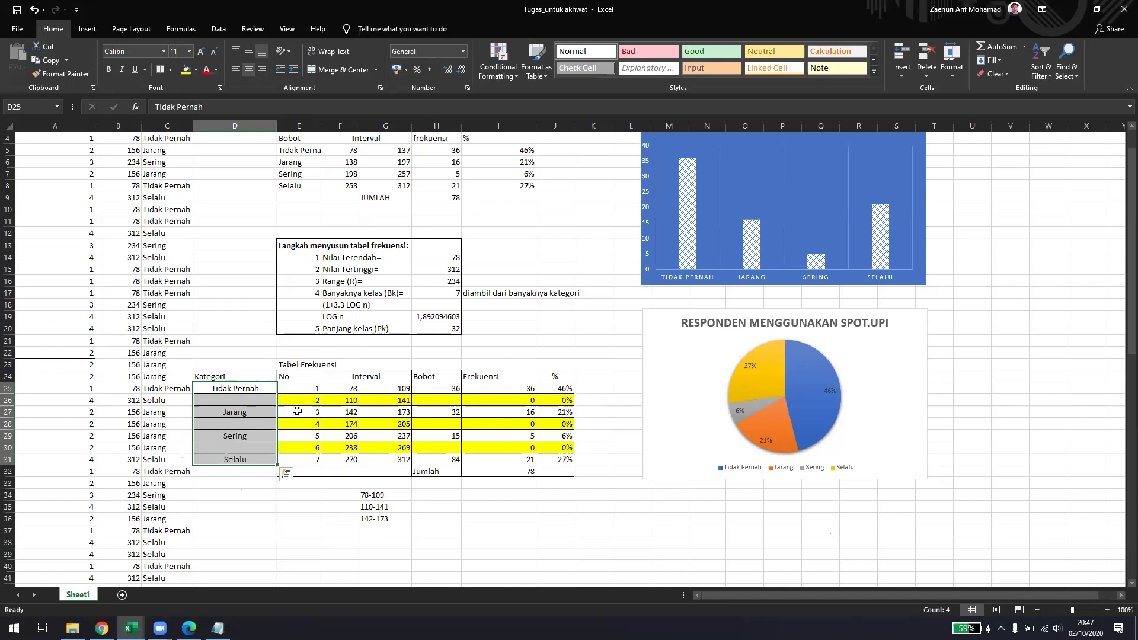
click(387, 531)
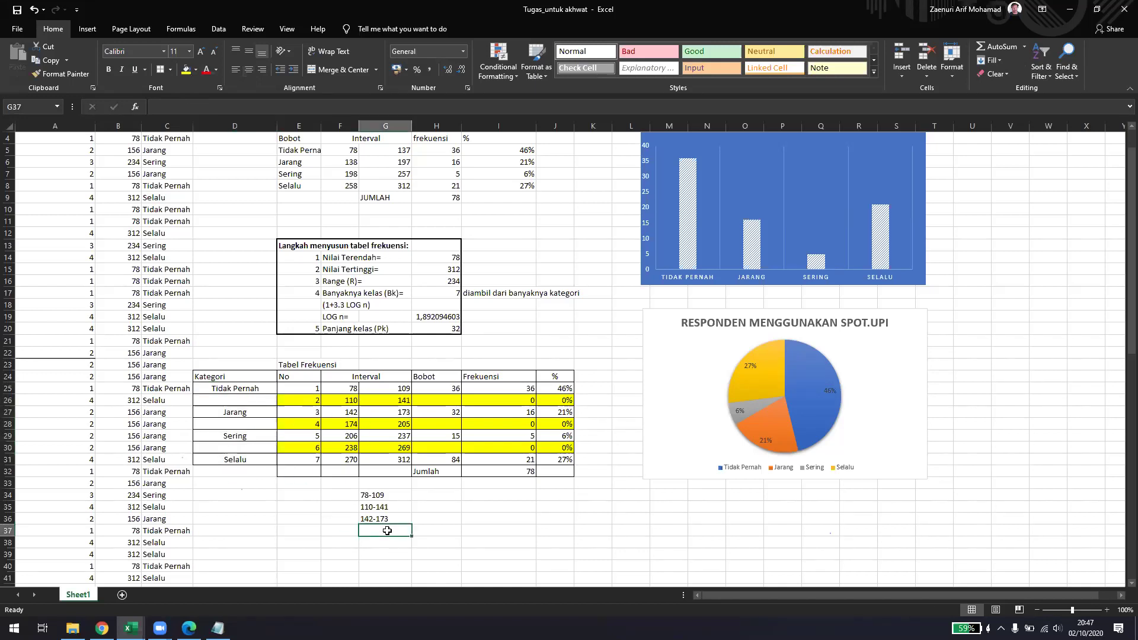
text(174)
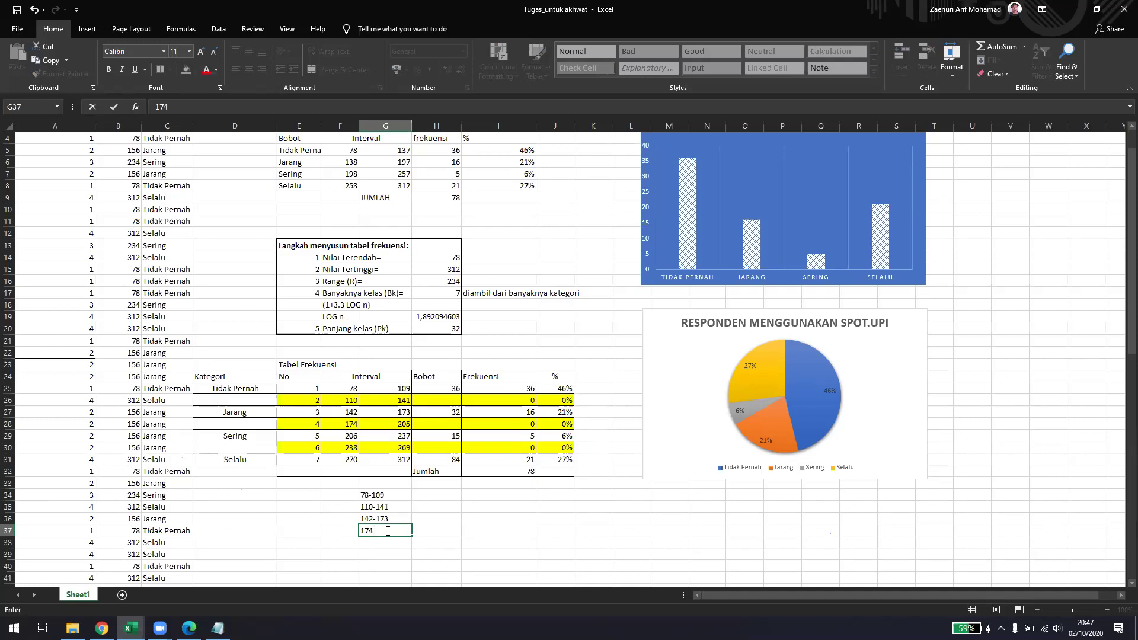
key(Return)
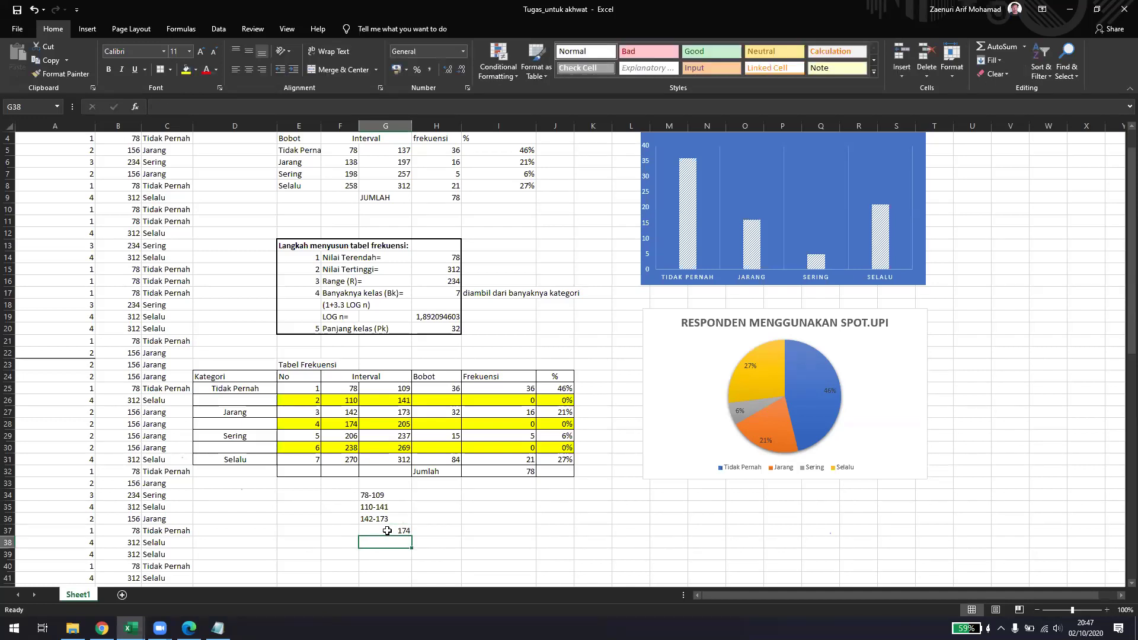
click(387, 531)
text(174-)
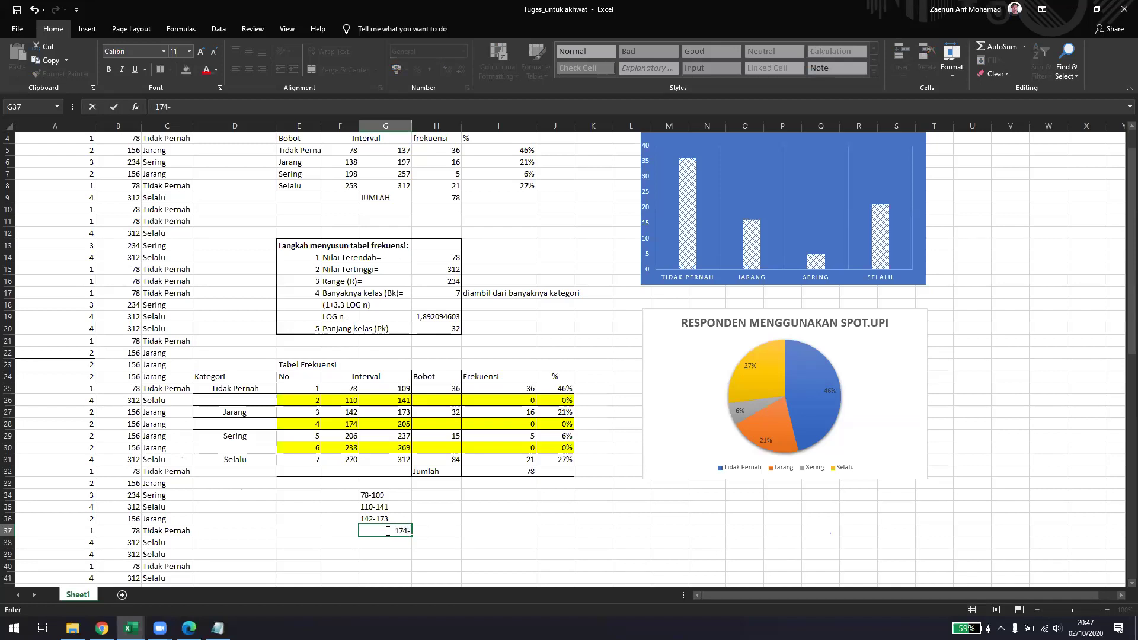
text(205)
key(Return)
text(206-23)
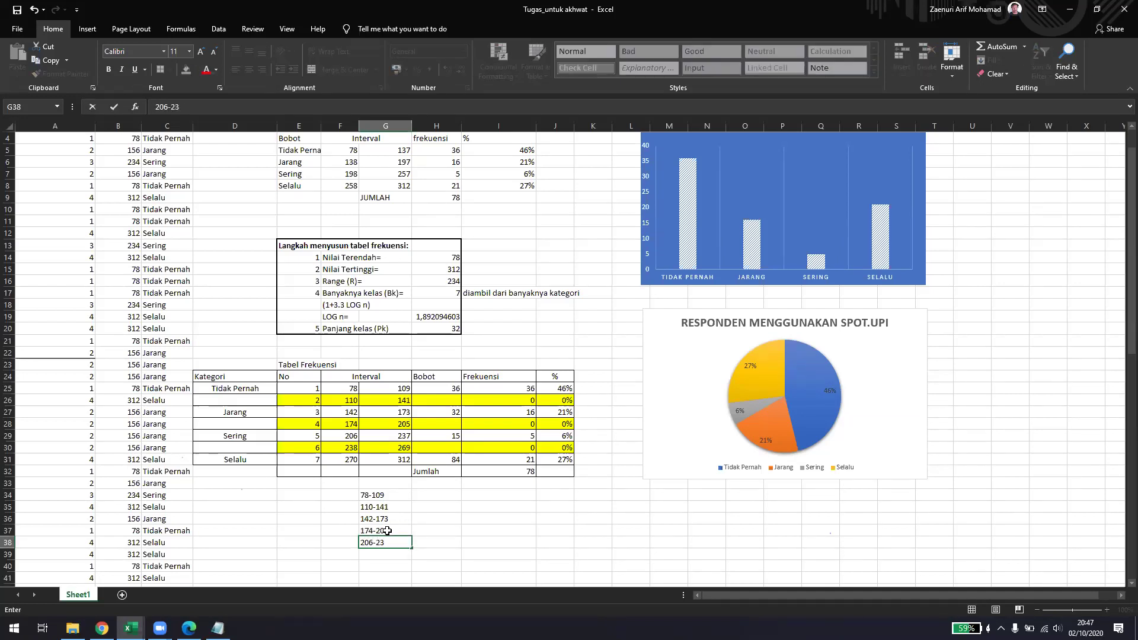
text(7)
key(Return)
- Finish the interval list with 238-269 in G39 and 270-312 in G40
text(238-269-)
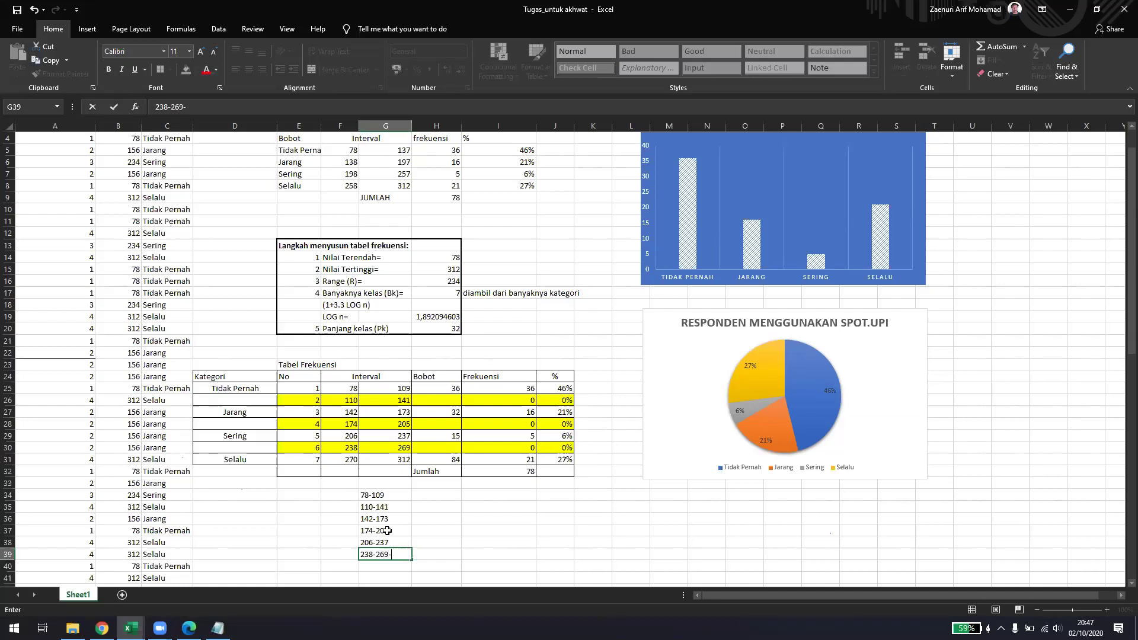
key(BackSpace)
key(Return)
text(270-312)
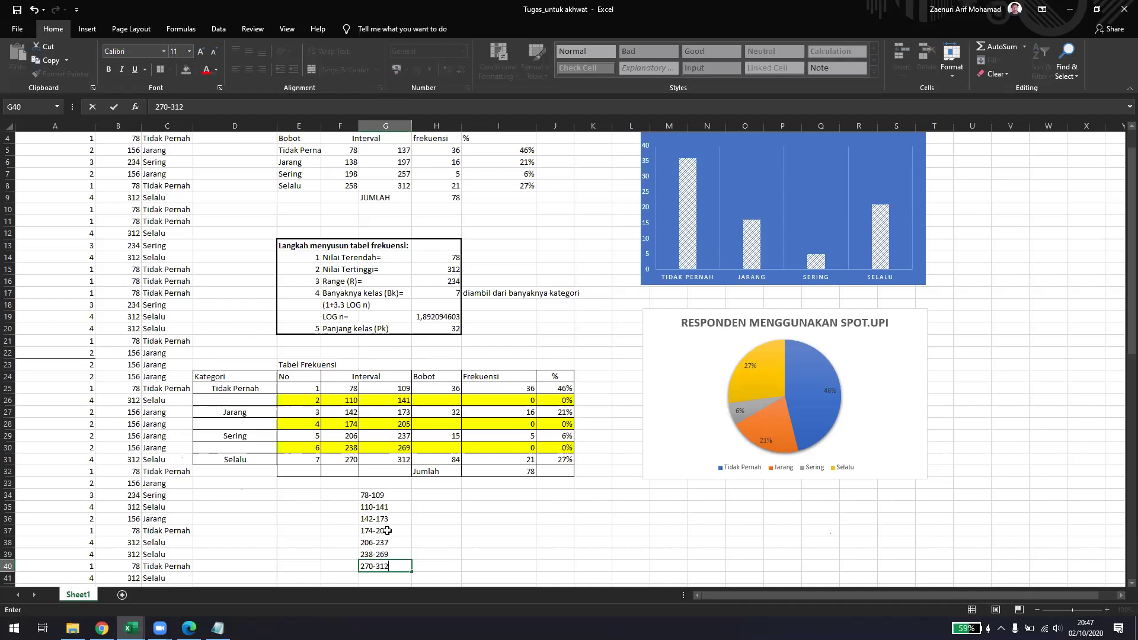
key(Return)
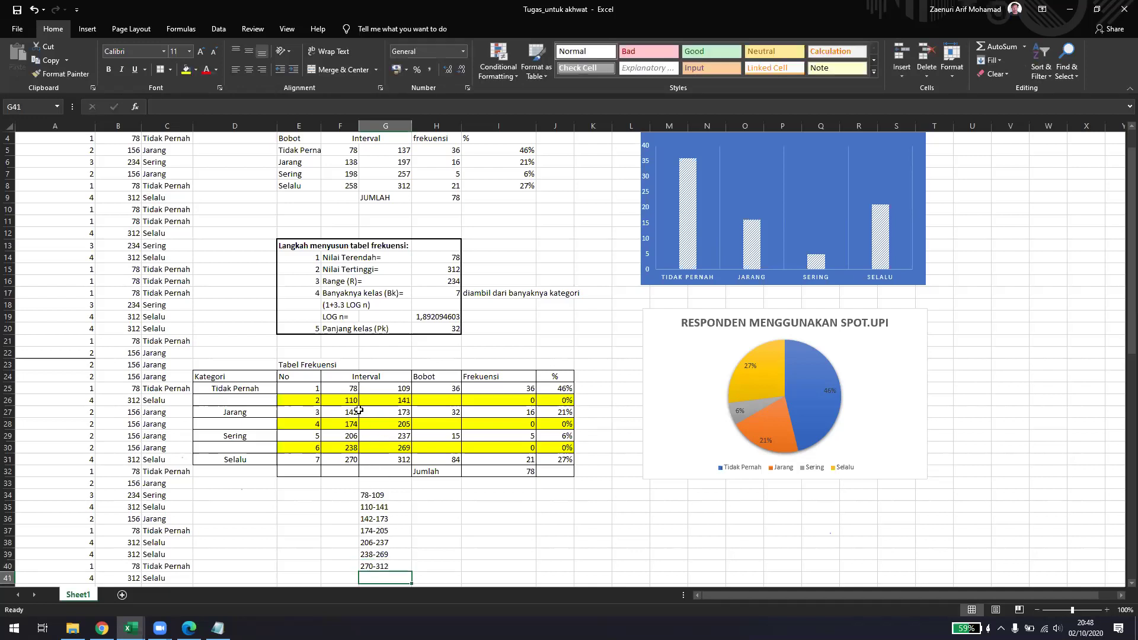
- Clear the intervals of the yellow zero-frequency classes, 110-141, 174-205 and 238-269, from the list in column G
click(343, 402)
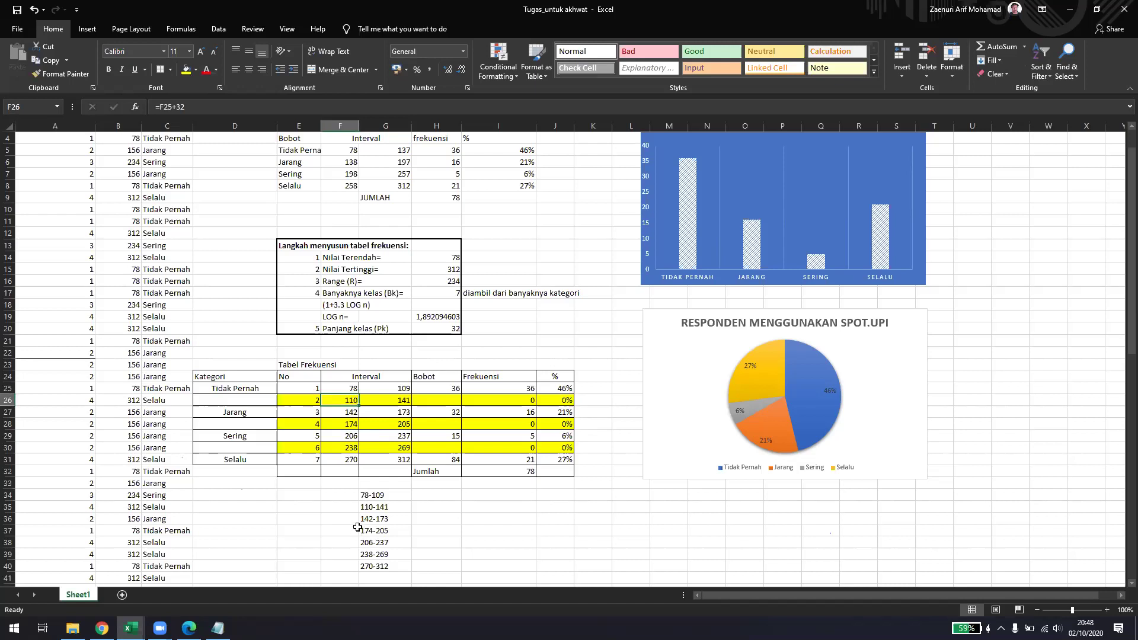
click(375, 508)
key(Delete)
click(377, 529)
key(Delete)
click(373, 553)
key(Delete)
- Close the gaps in the list by moving 142-173 to G35, 206-237 to G36 and 270-312 to G37
click(382, 516)
drag(383, 513, 381, 527)
click(385, 527)
click(376, 539)
click(374, 574)
click(381, 563)
drag(381, 563, 381, 529)
- Enter the frequencies 36, 16, 5 and 21 beside the intervals in H34:H37
click(430, 495)
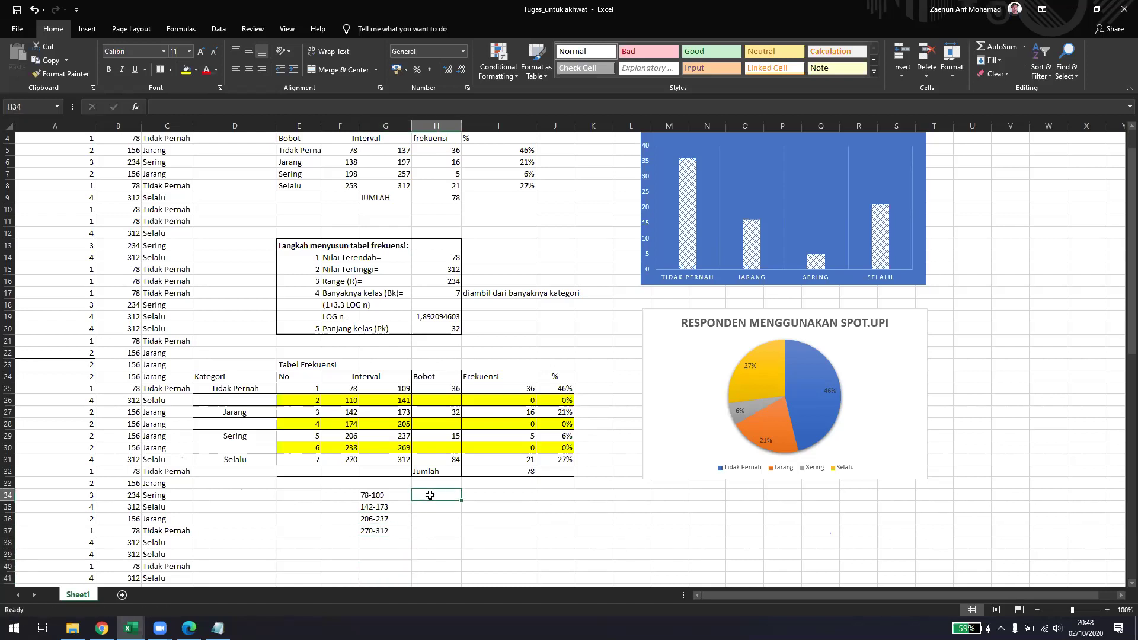
text(36)
key(Return)
text(16)
key(Return)
text(5)
key(Return)
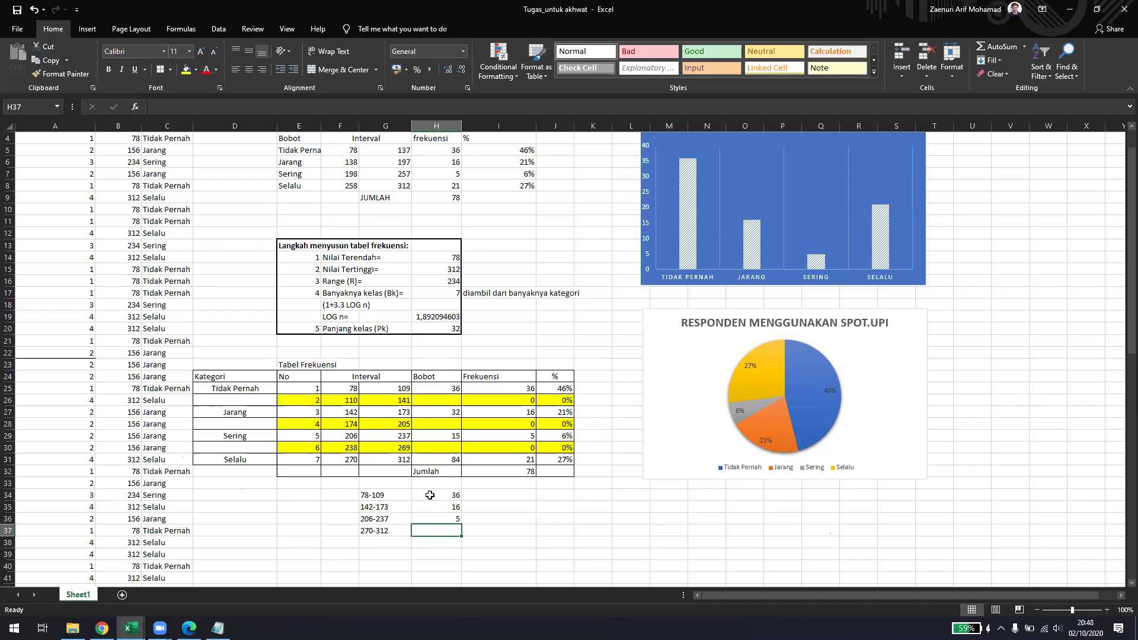
text(21)
key(Return)
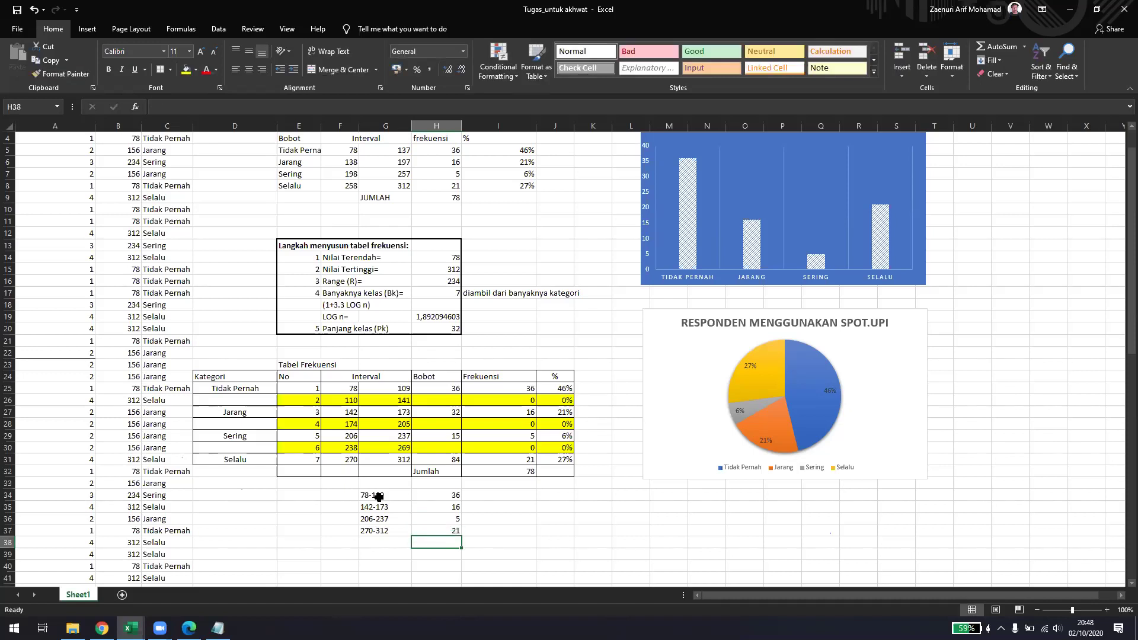
- Label the 78-109 interval "Tidak pernah" in F34 and autofit the width of column F
click(332, 496)
text(Tida)
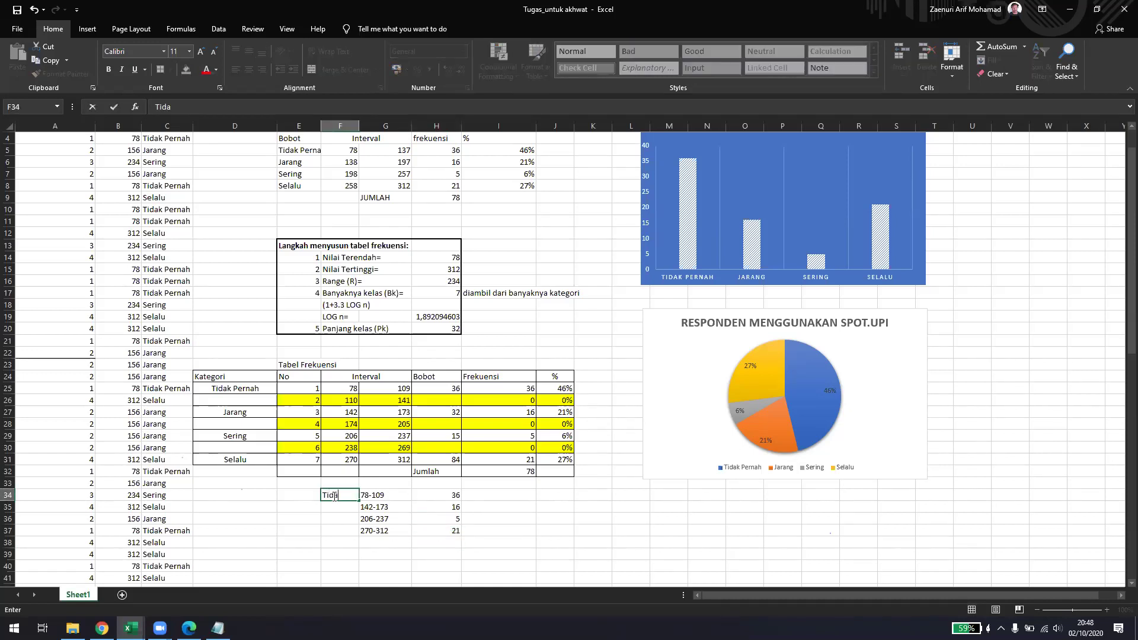
text(k pernah)
key(Return)
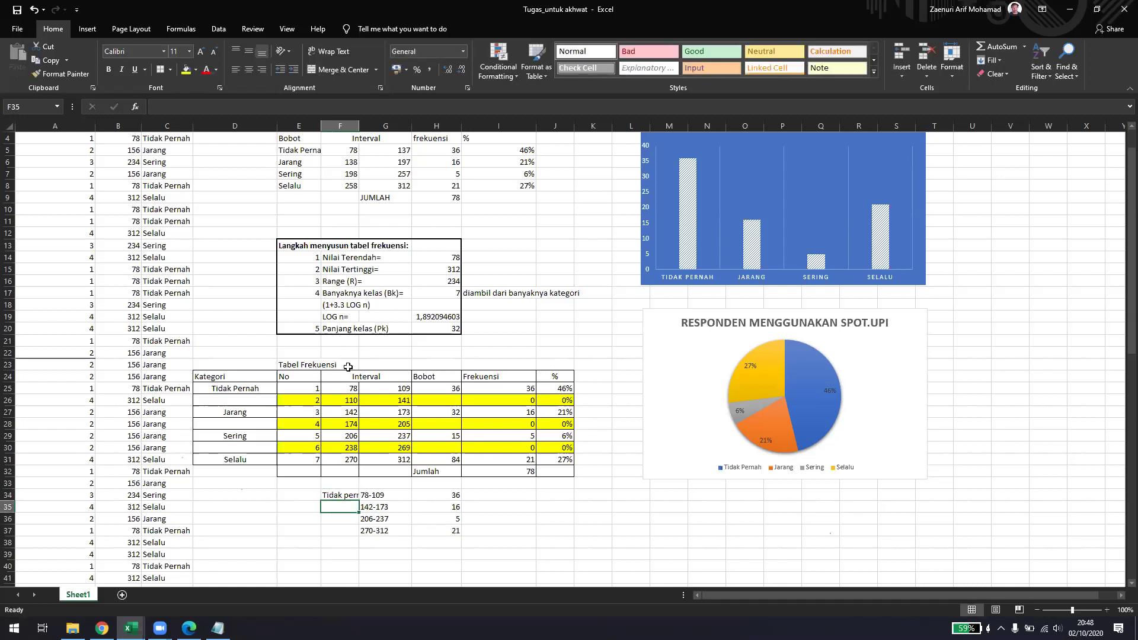
double_click(359, 126)
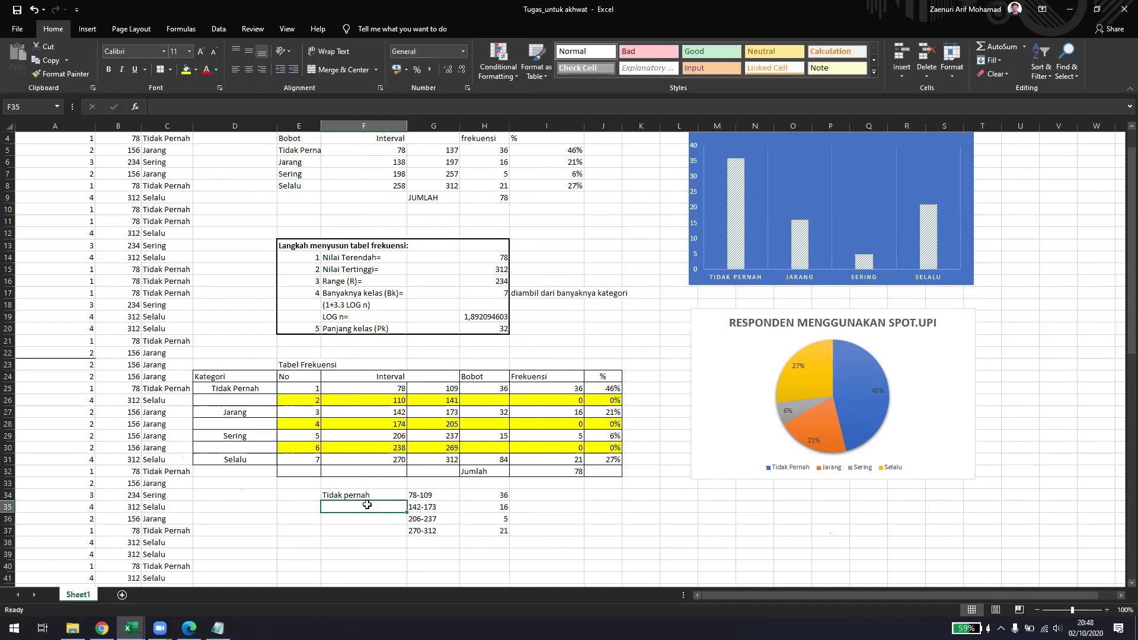
- Label the remaining intervals in F35:F37 as jarang, sering and selalu
text(pernah)
key(BackSpace)
text(jarang)
key(Return)
text(sering)
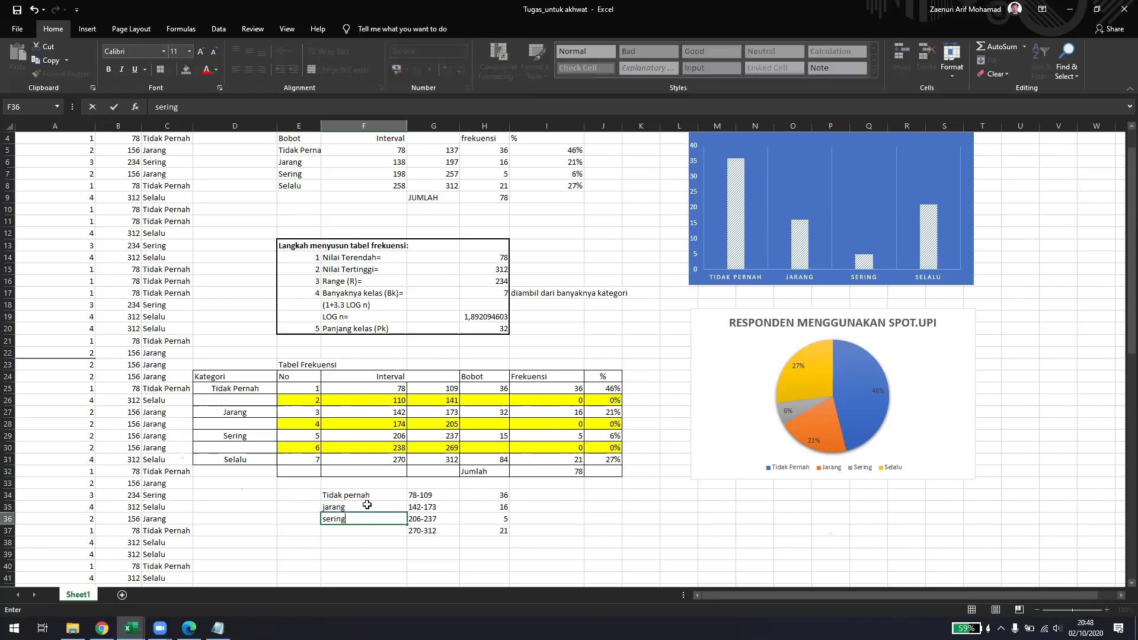
key(Return)
text(selalu)
key(Return)
- Insert a 3-D pie chart from the labels F34:F37 and frequencies H34:H37, and turn on its data labels
click(560, 494)
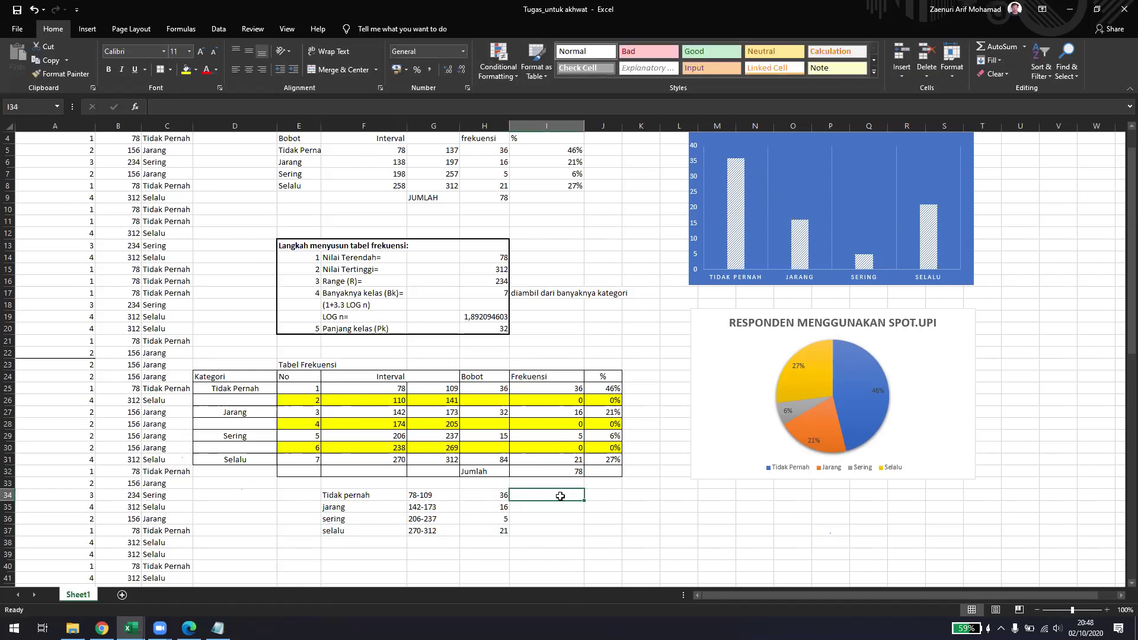
click(475, 500)
click(441, 495)
click(472, 495)
click(419, 496)
drag(355, 495, 368, 531)
drag(489, 496, 496, 531)
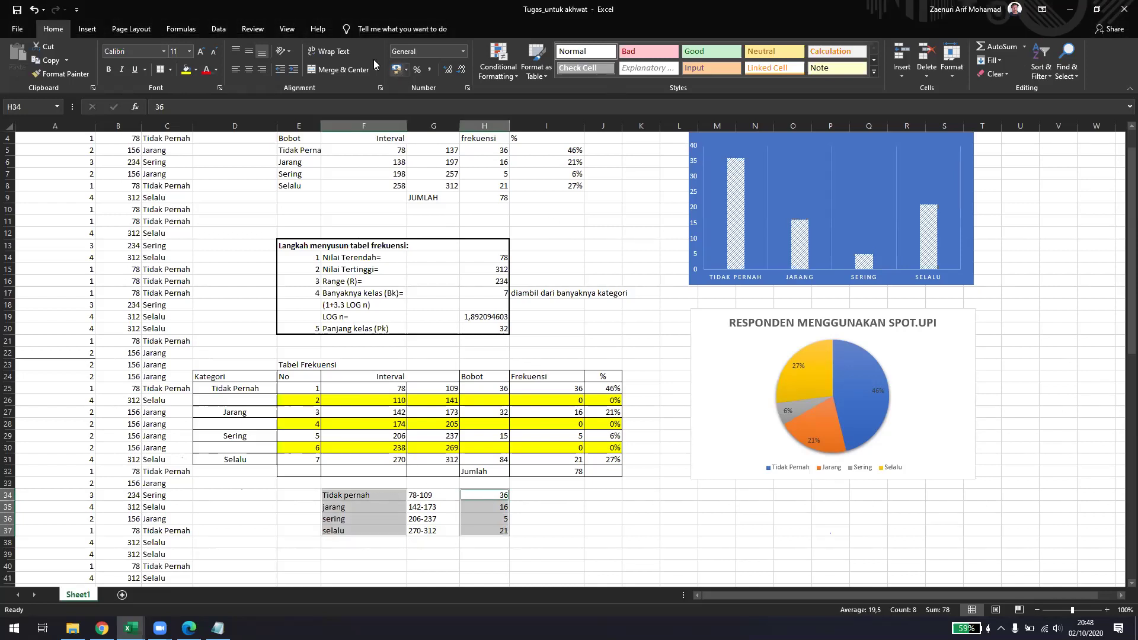
click(88, 29)
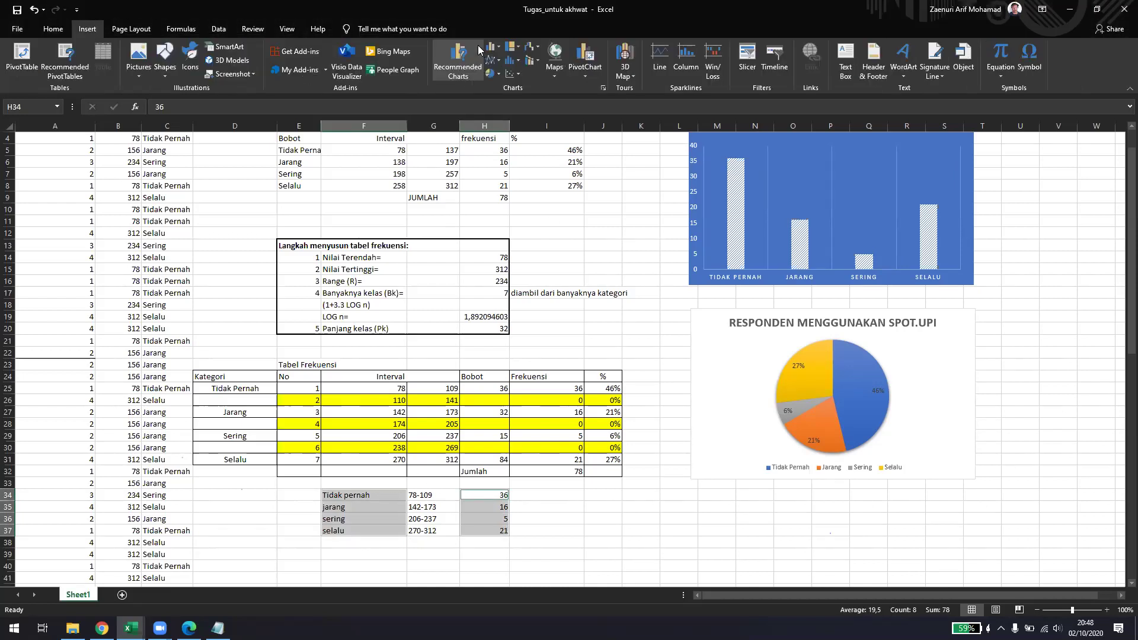
click(496, 75)
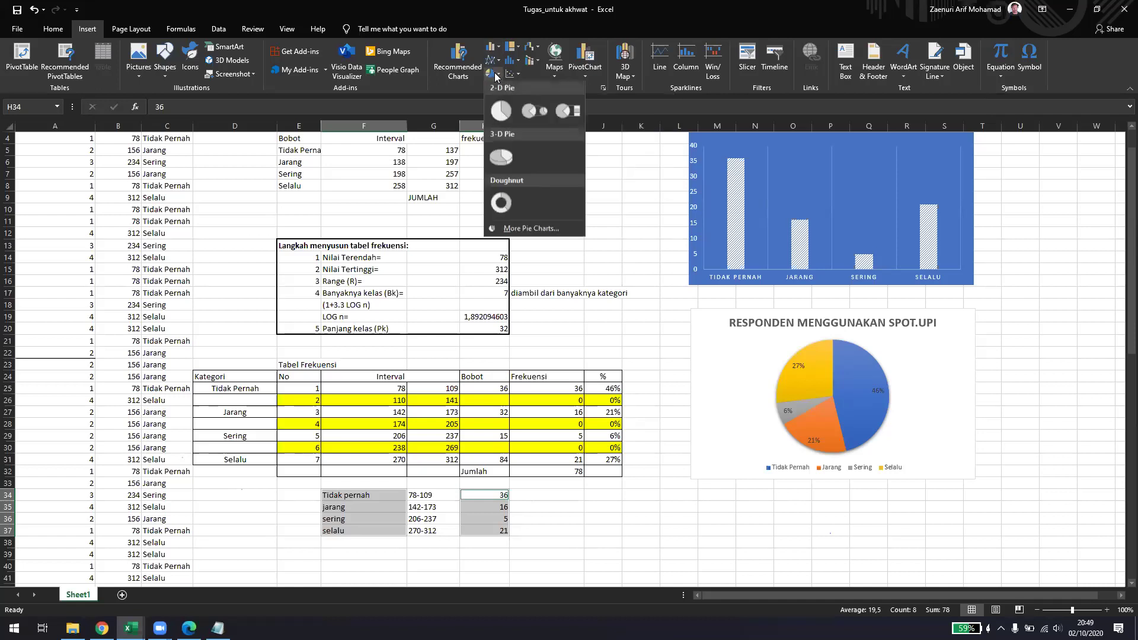
click(500, 160)
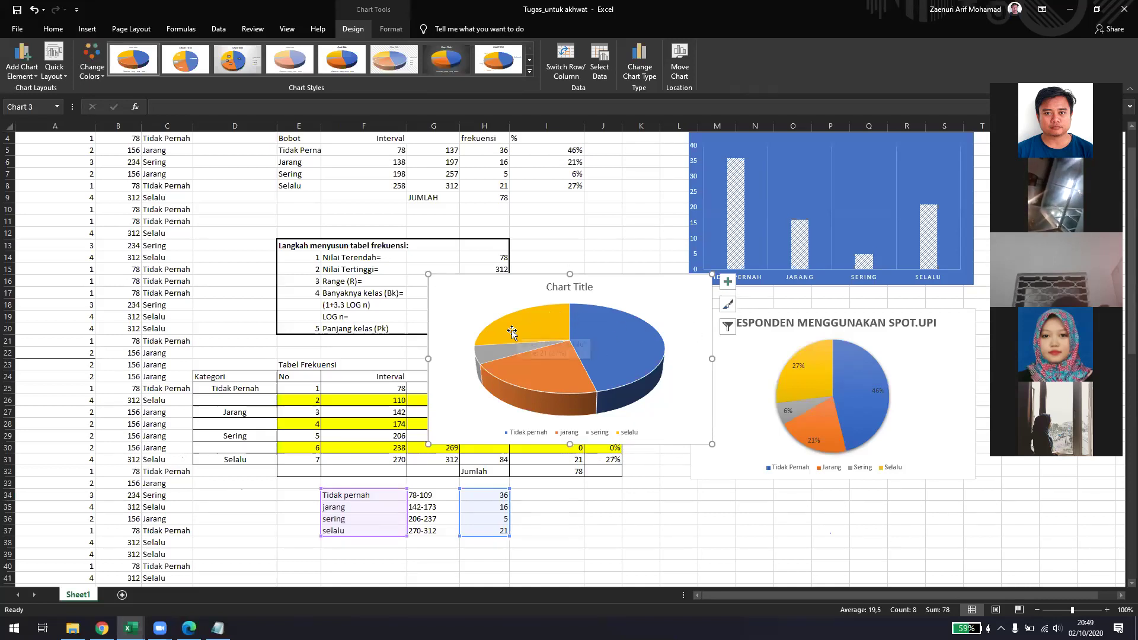
click(727, 281)
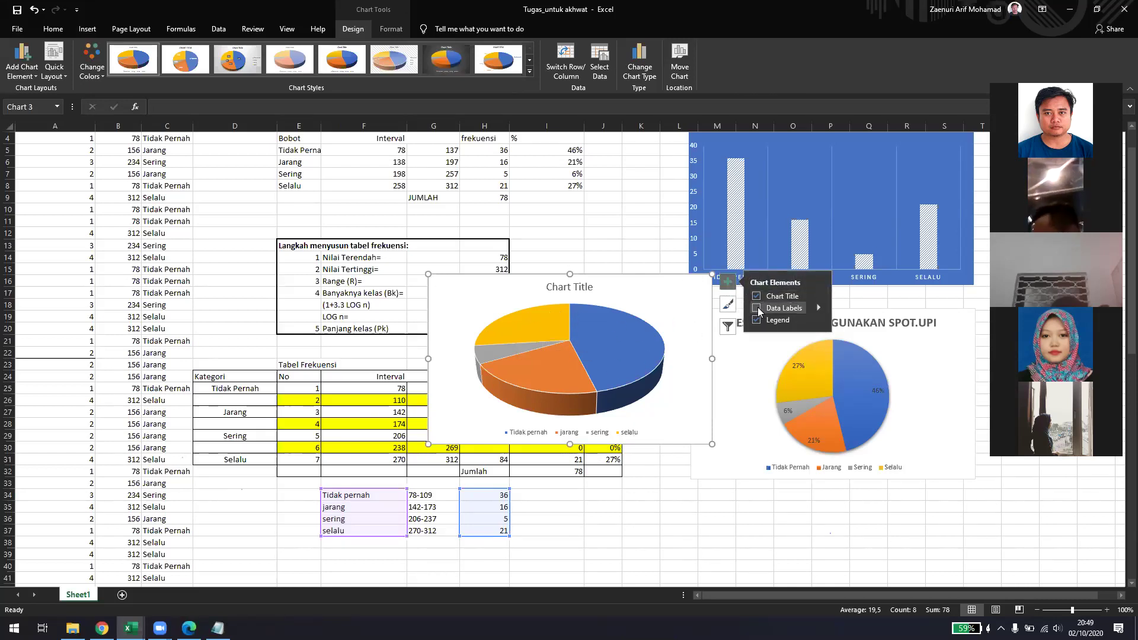
click(757, 309)
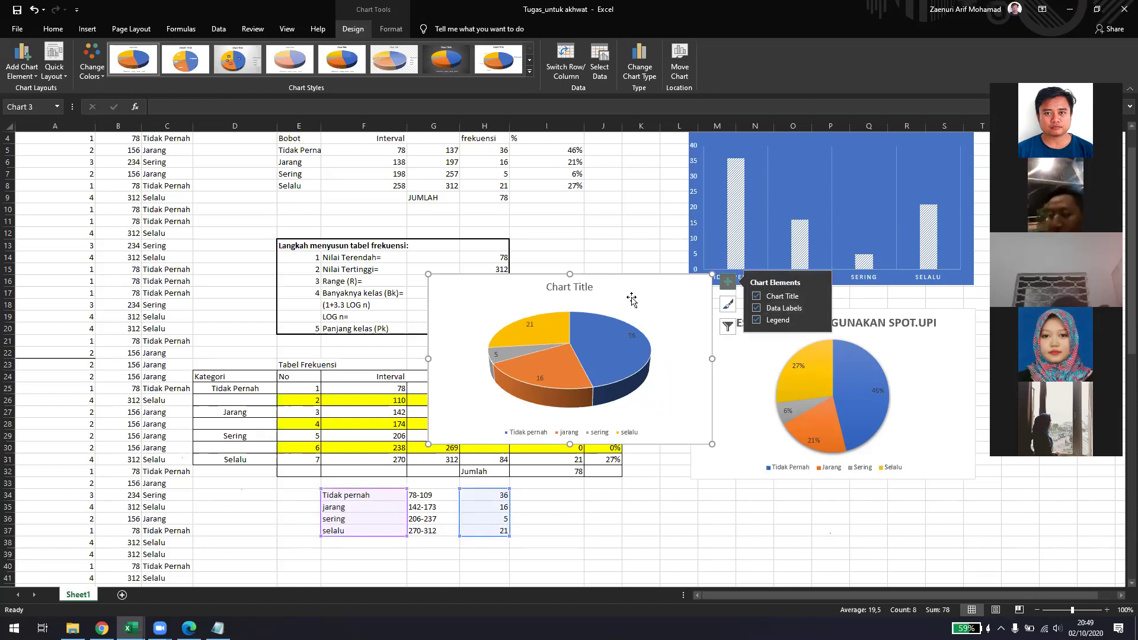
- Enlarge the 3-D pie chart and move it beside the tables, over the existing column chart
drag(631, 300, 456, 230)
drag(532, 371, 645, 441)
mouse_move(508, 302)
mouse_down()
mouse_move(573, 294)
mouse_move(503, 303)
mouse_up()
drag(375, 210, 763, 138)
click(692, 434)
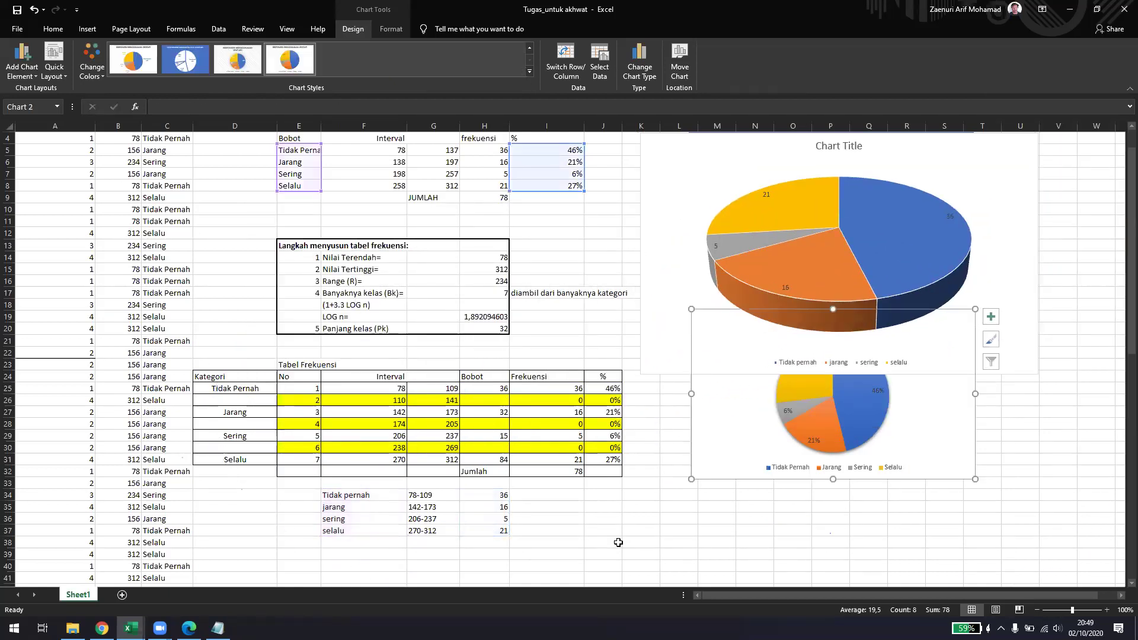
click(655, 498)
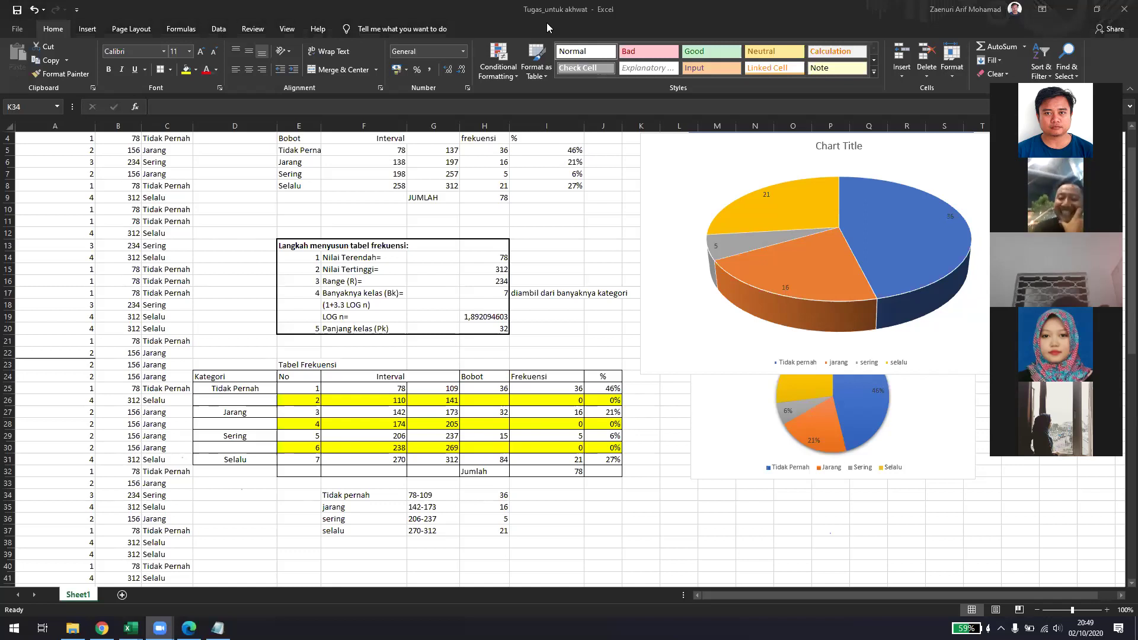
click(677, 175)
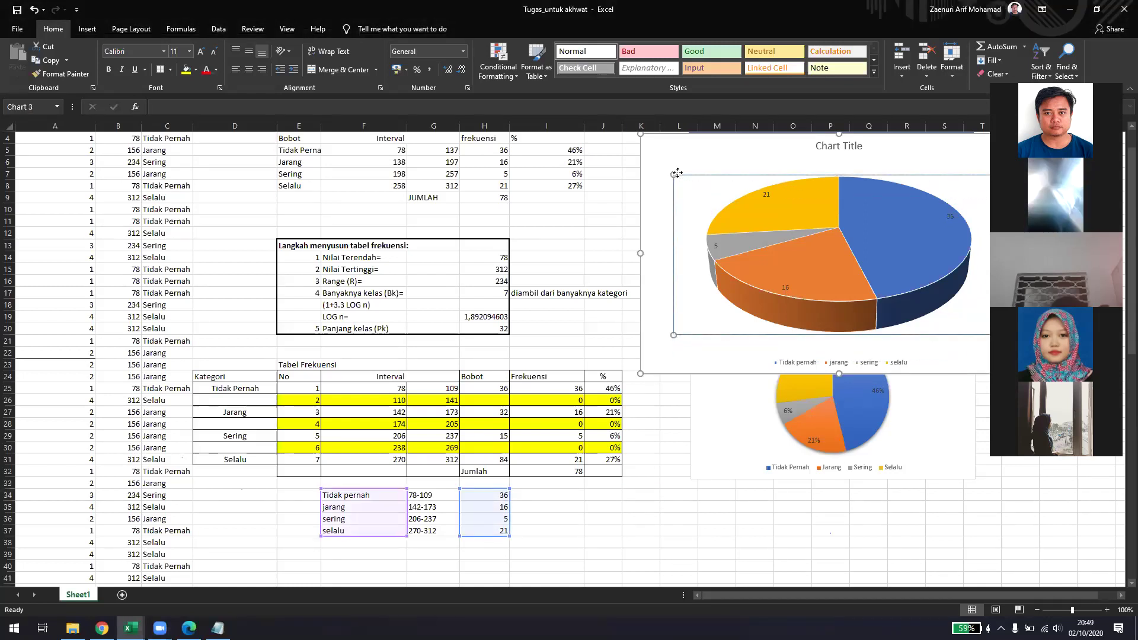
drag(662, 156, 666, 216)
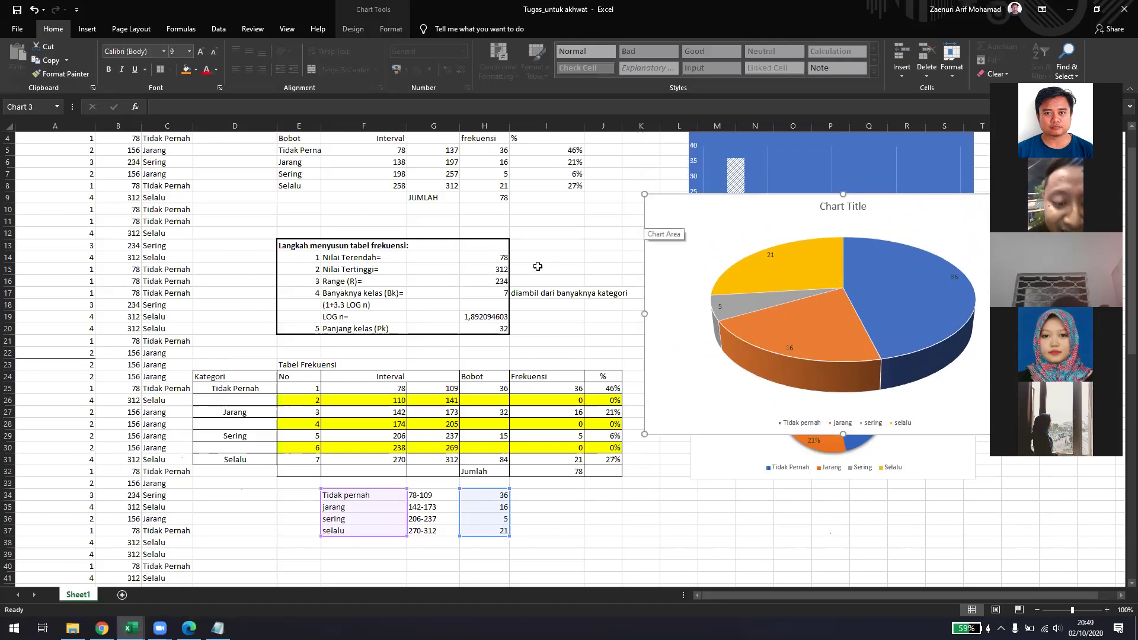
drag(662, 223, 662, 169)
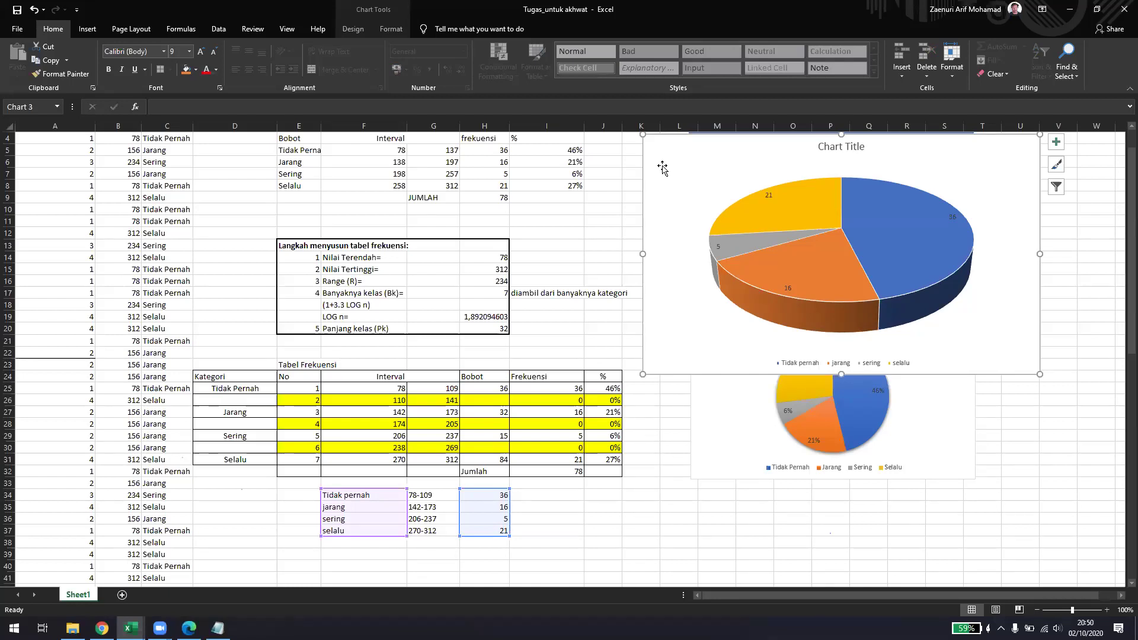
click(601, 243)
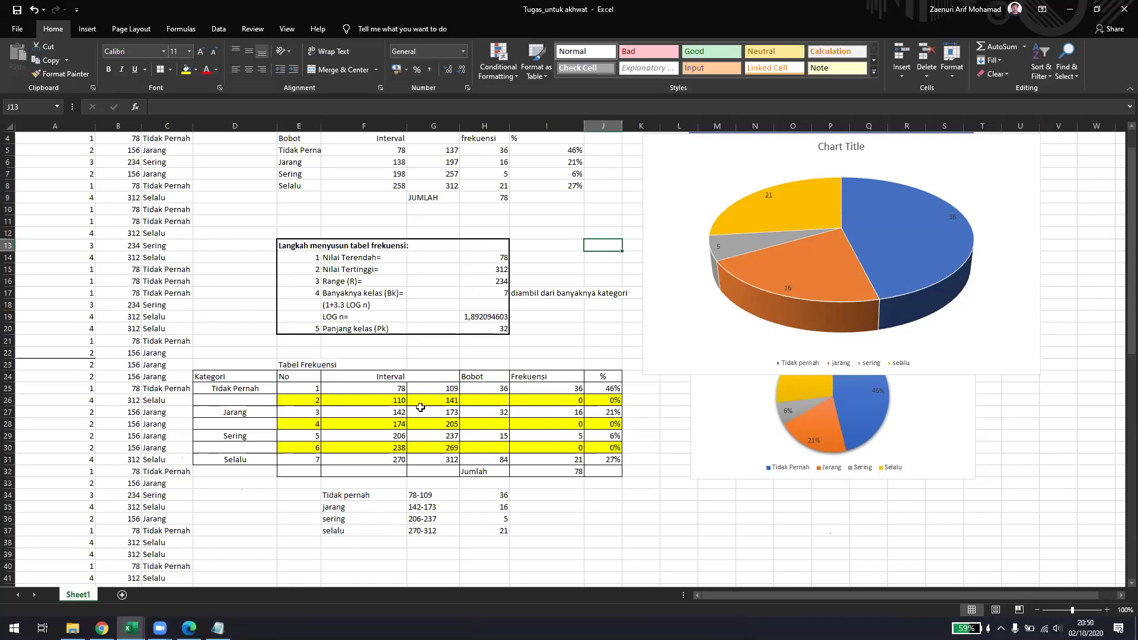
- Examine the formulas for the upper limit in G25, Bobot in H25 and frequency in I25 against the scores in column A
click(444, 391)
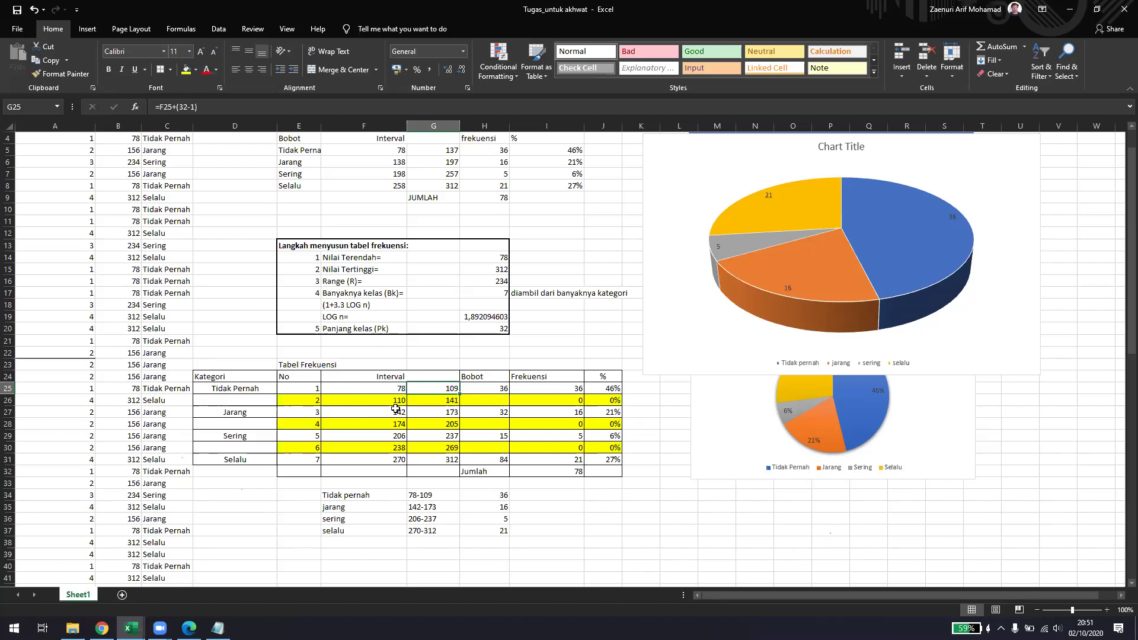
click(487, 390)
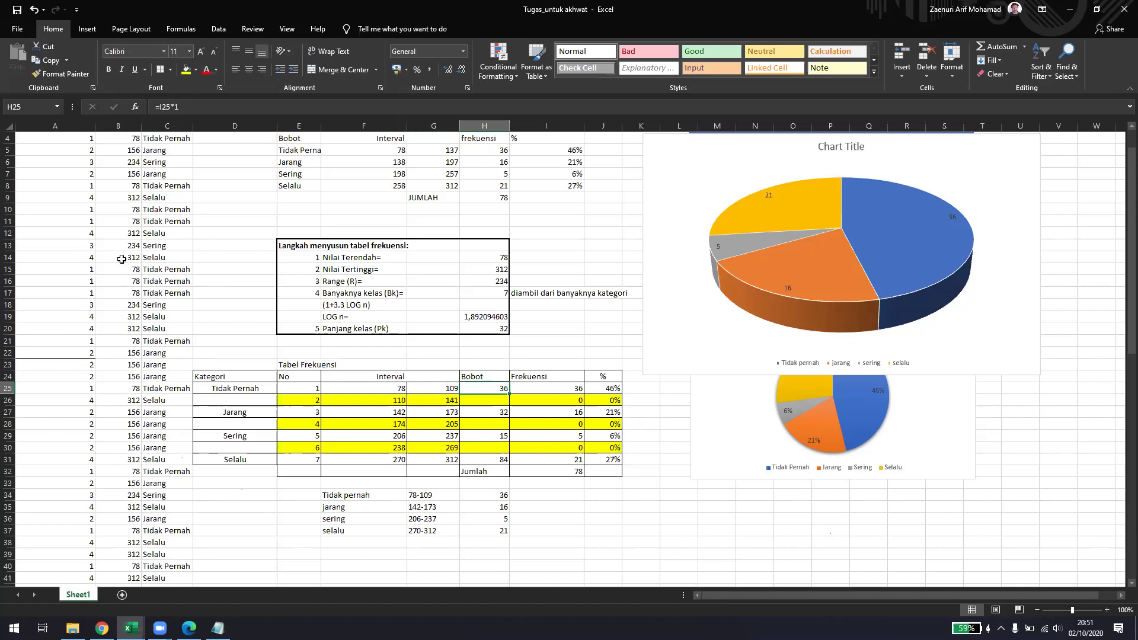
drag(71, 197, 71, 231)
click(77, 246)
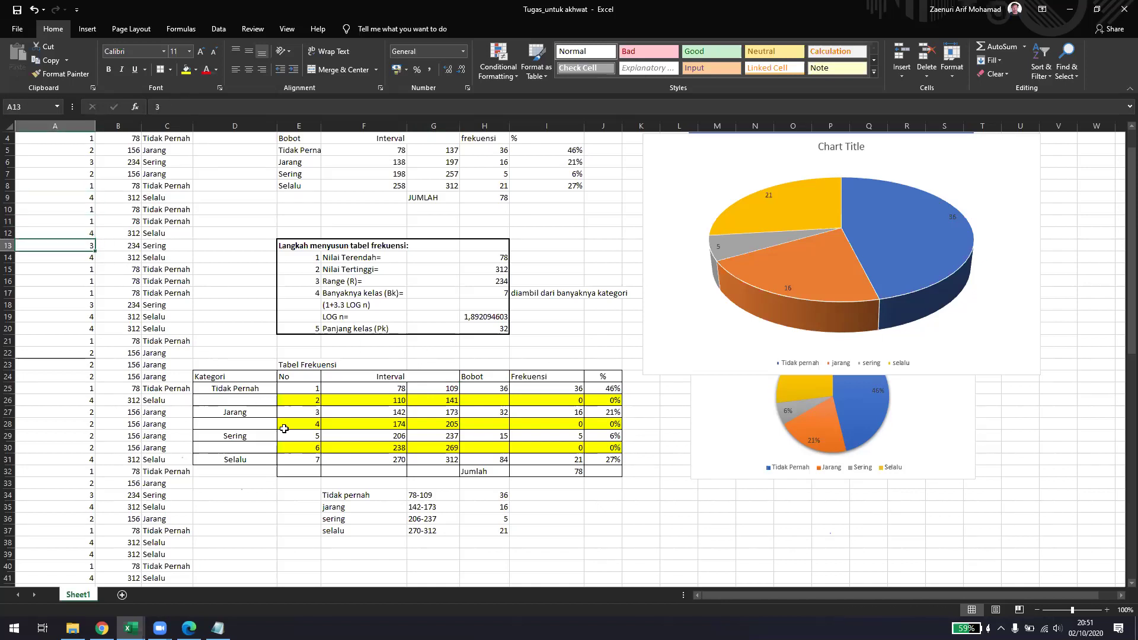
click(550, 392)
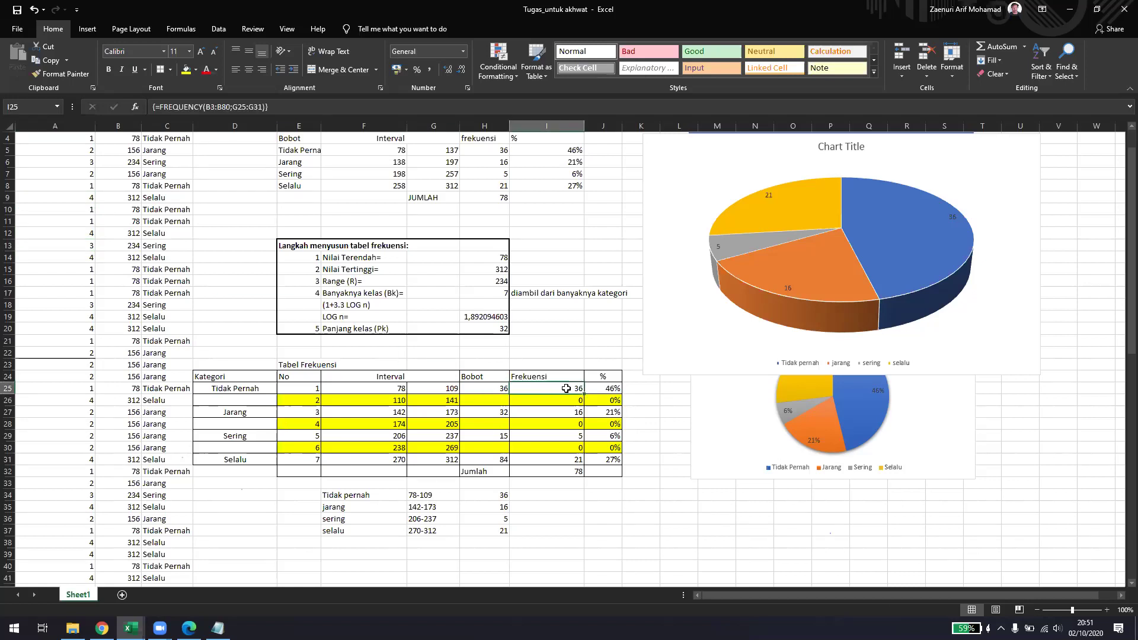
click(80, 224)
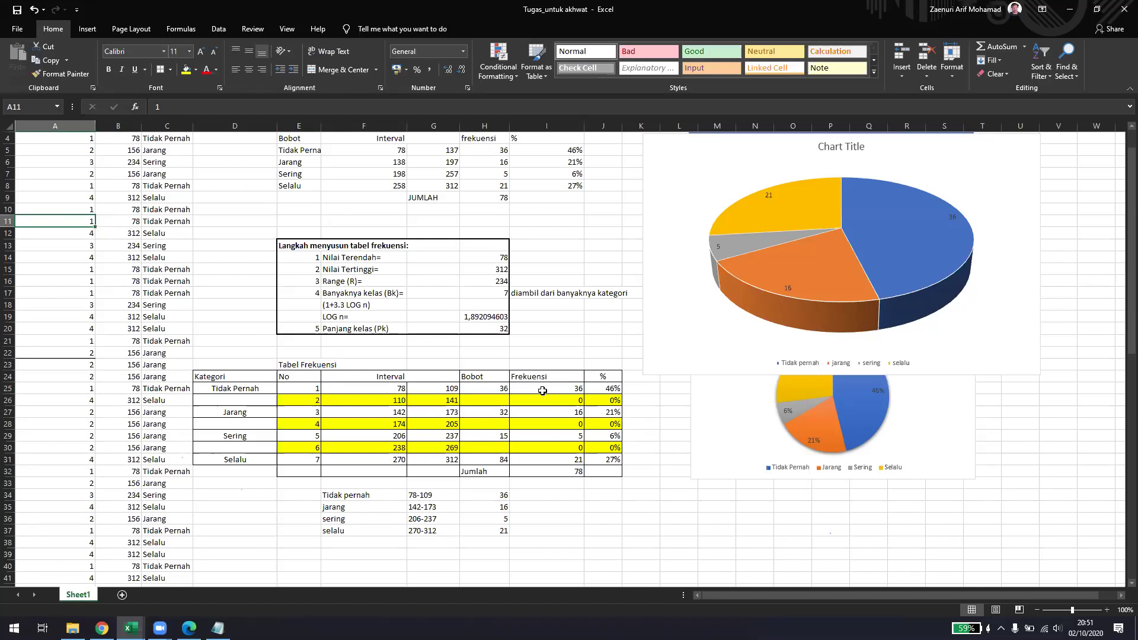
- Examine the Tidak Pernah row's frequency in I25 and Bobot in H25 against the respondents' answers and categories in columns A and C
click(230, 393)
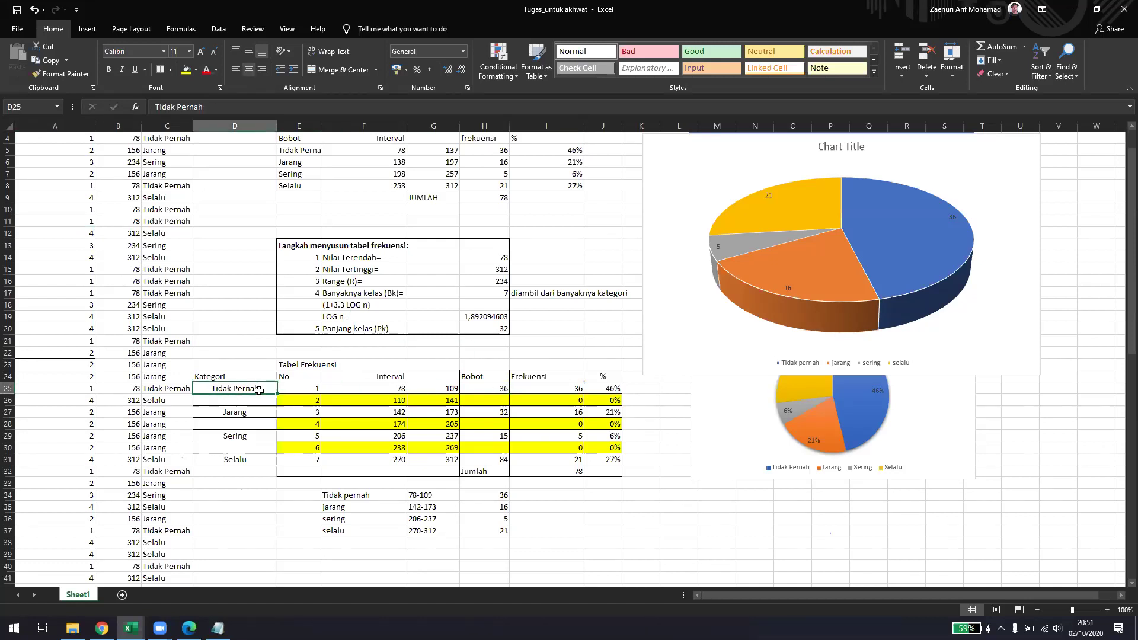
click(545, 388)
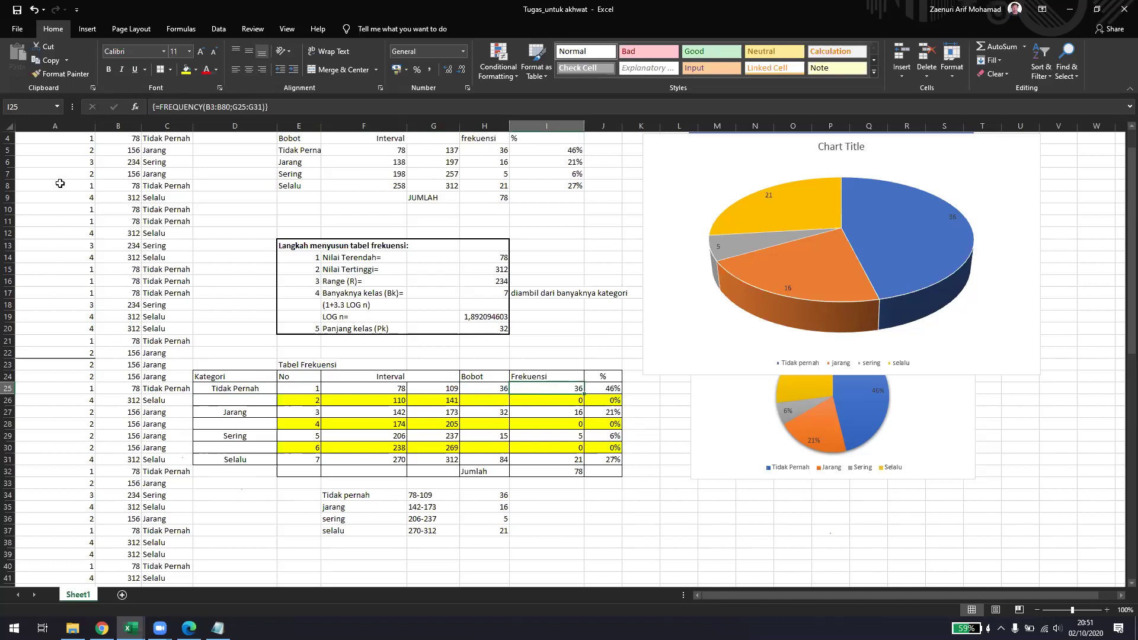
scroll(60, 183, up, 1)
drag(61, 186, 62, 220)
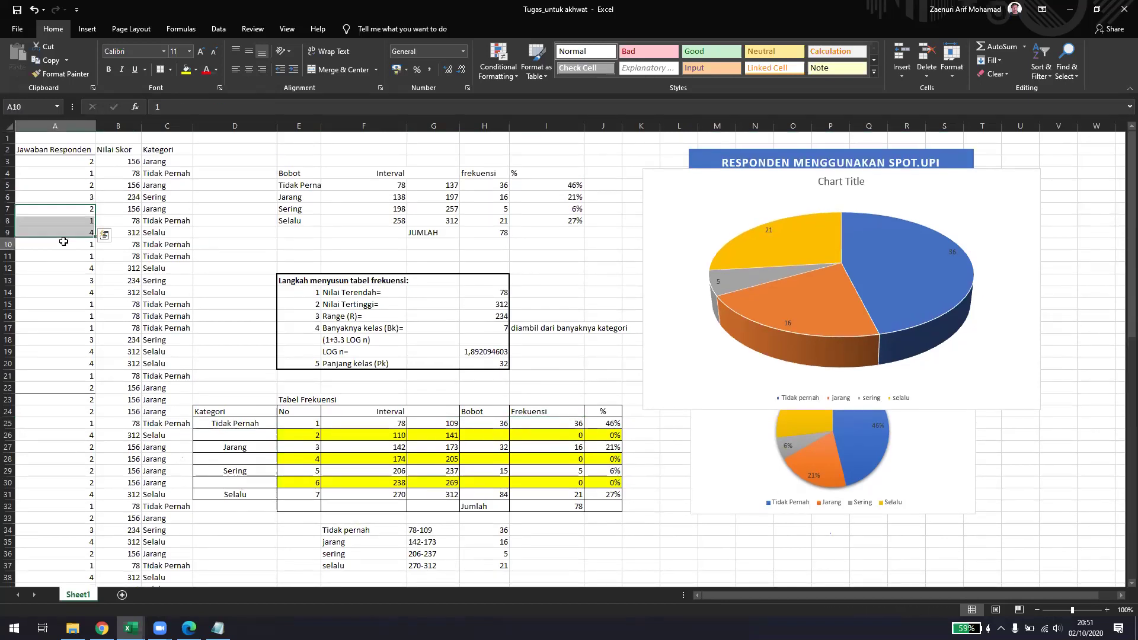
click(66, 173)
click(164, 175)
scroll(362, 365, down, 2)
click(453, 353)
click(494, 353)
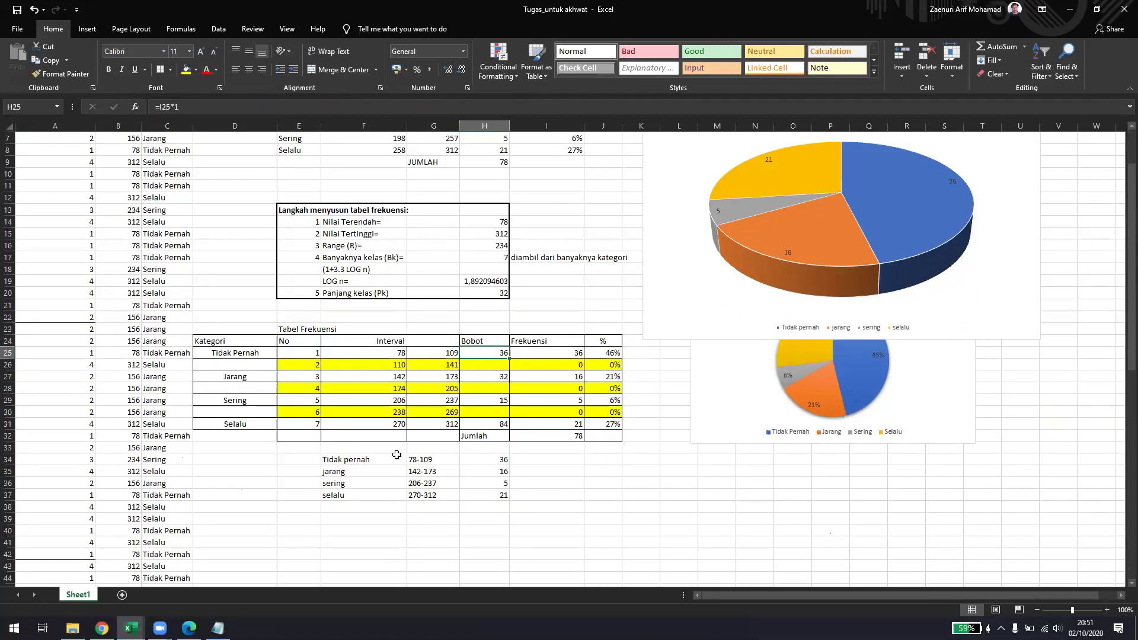
- Examine the Bobot formulas in H27, H29 and H31 against the frequencies of the Jarang, Sering and Selalu rows
click(249, 375)
click(491, 377)
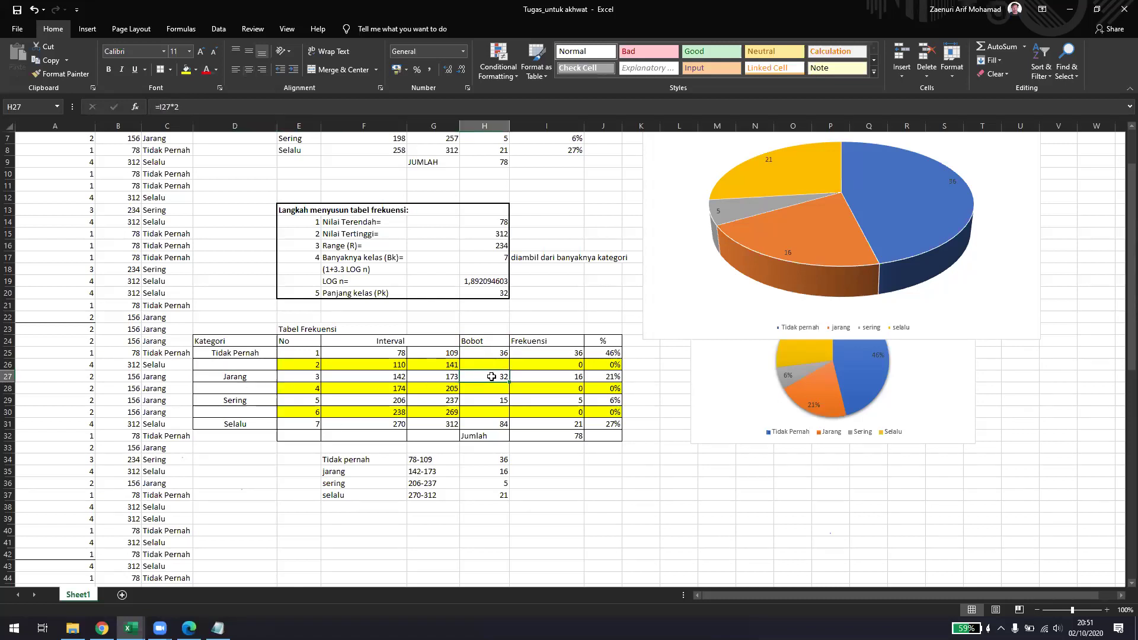
click(552, 377)
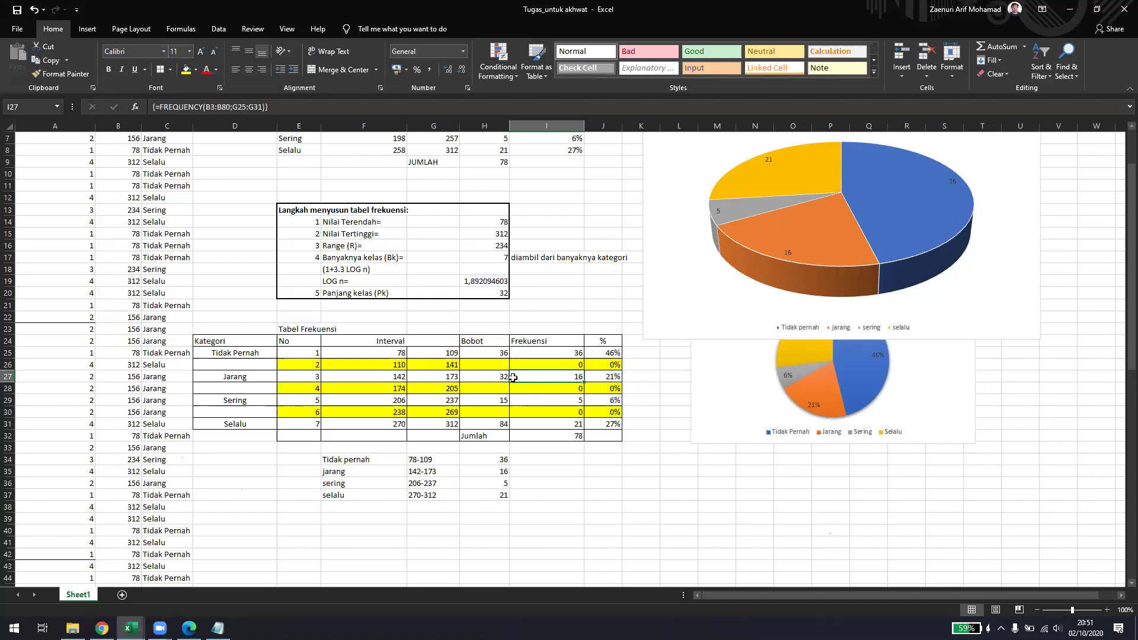
click(253, 400)
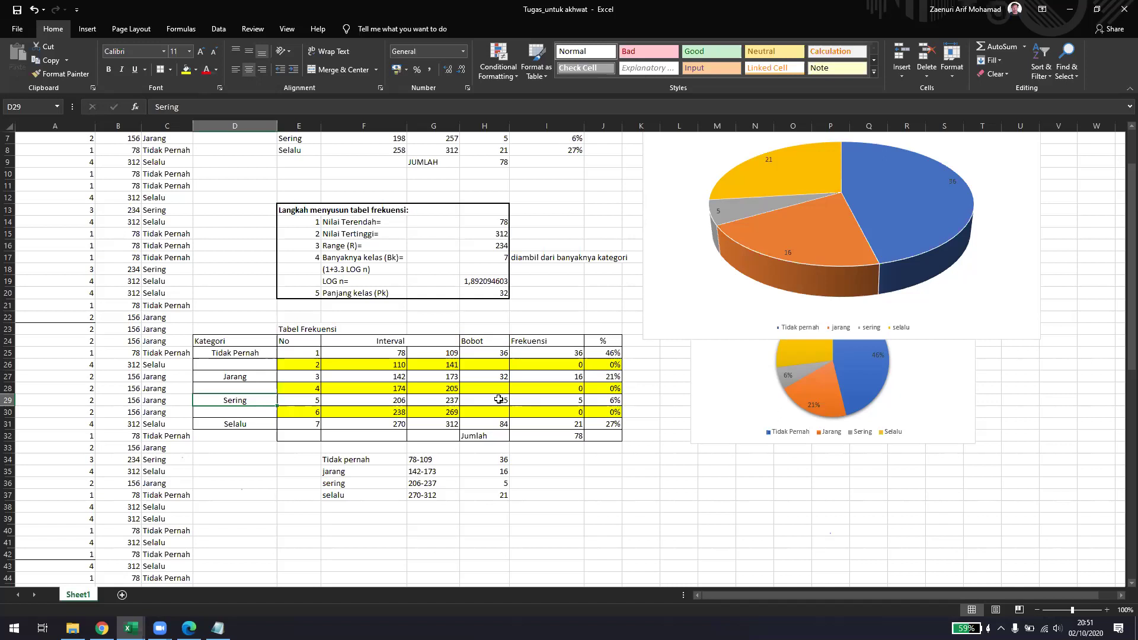
click(569, 400)
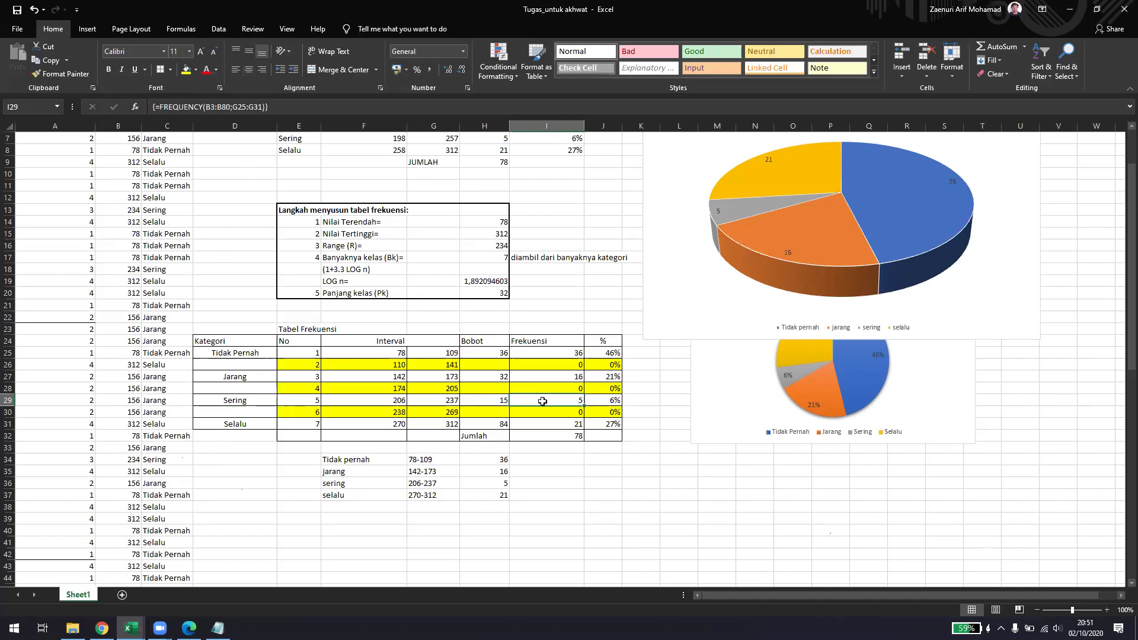
click(502, 401)
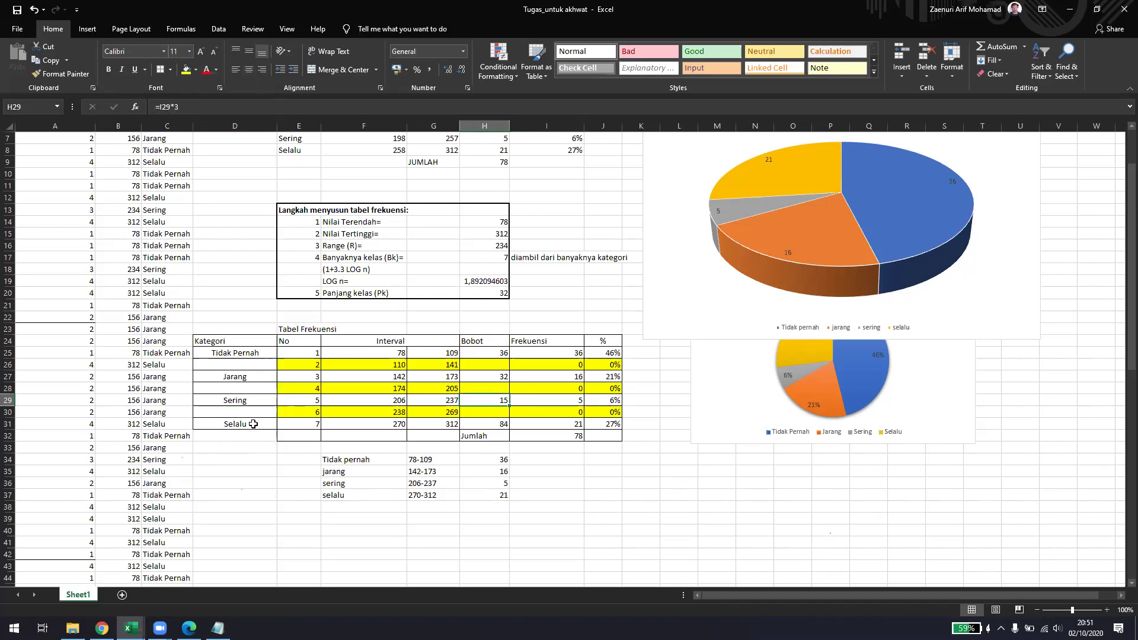
click(255, 427)
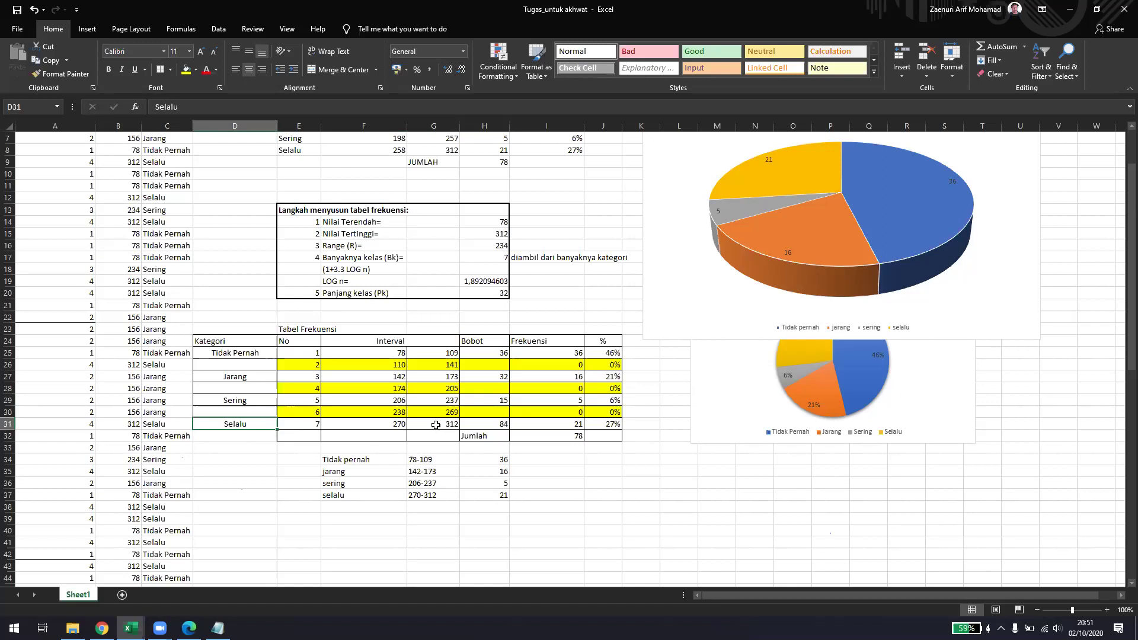
click(84, 293)
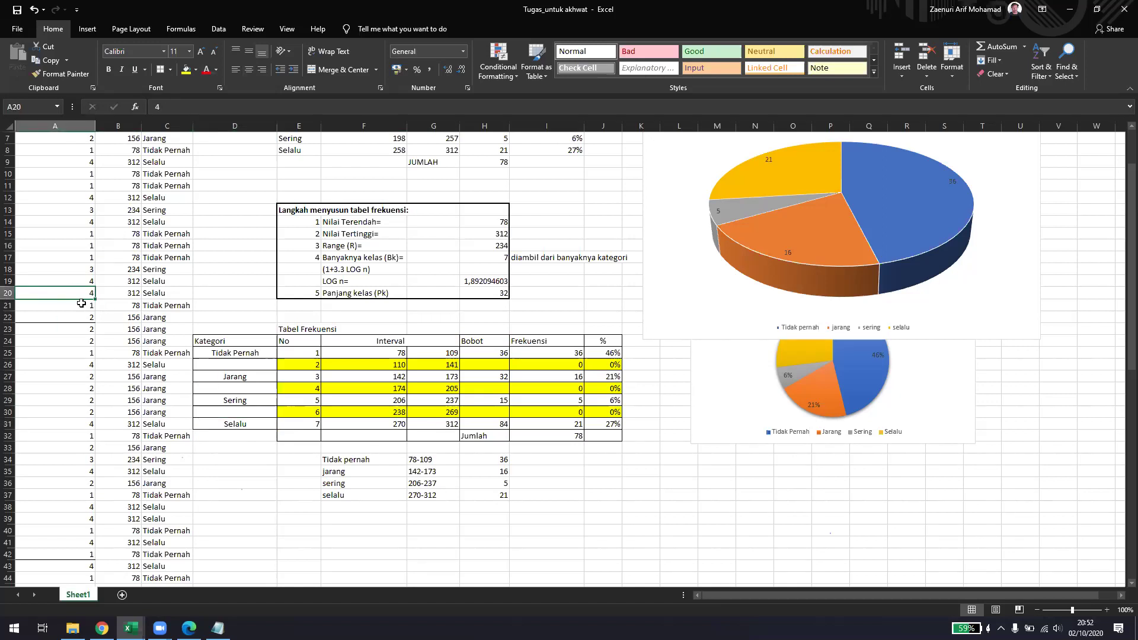
click(489, 424)
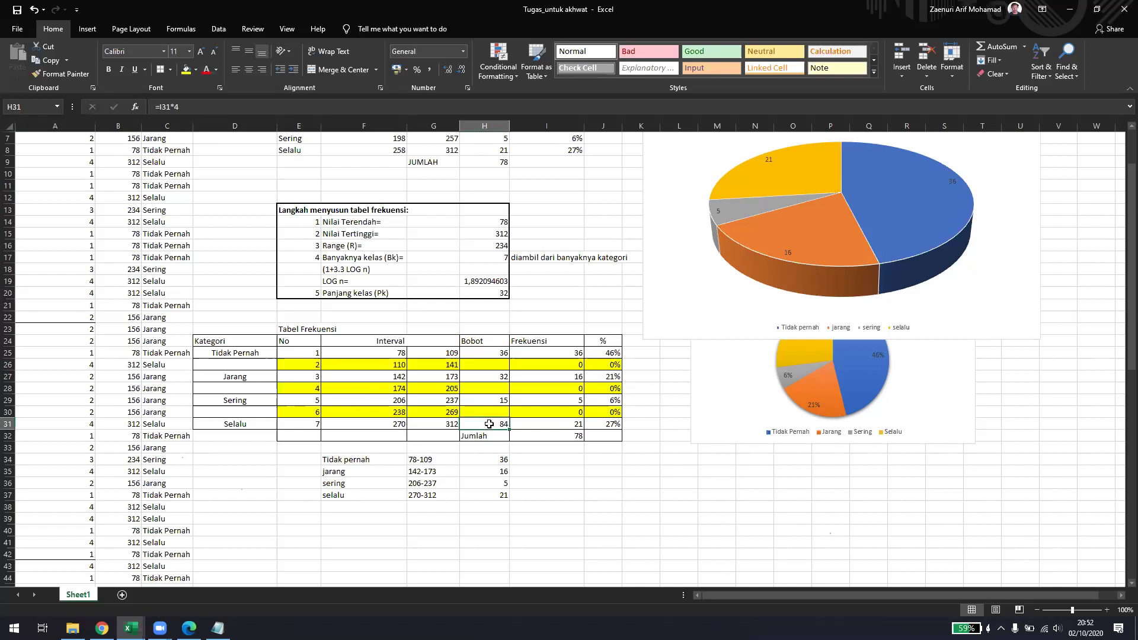
click(537, 424)
click(500, 424)
click(490, 433)
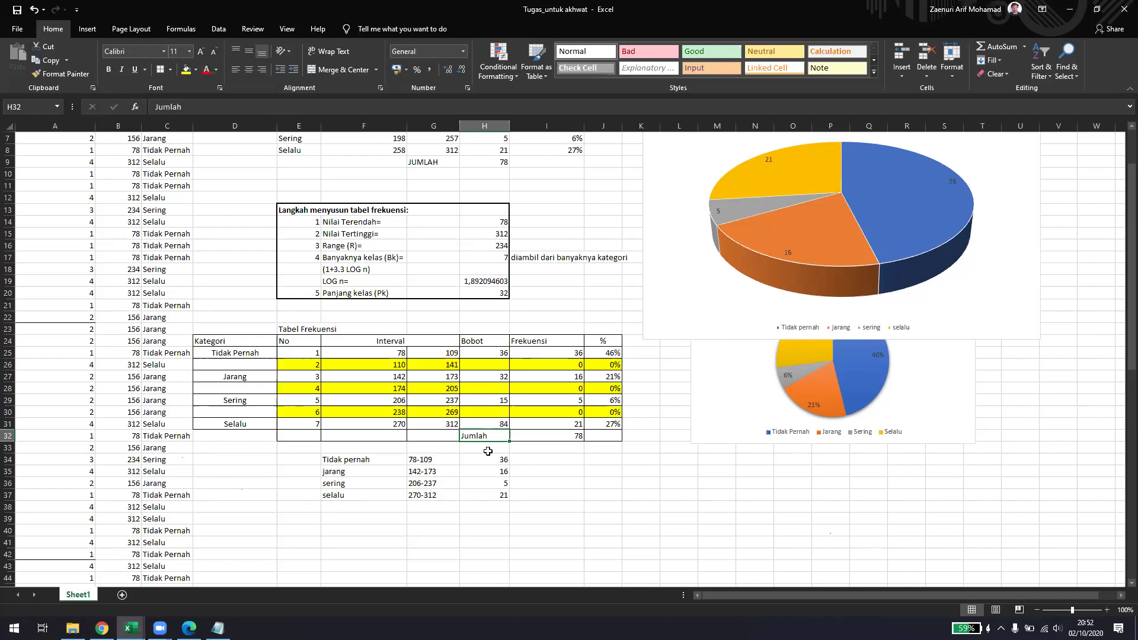
- Compare the Bobot formulas in H25, H29 and H31 across the frequency table's categories
click(487, 351)
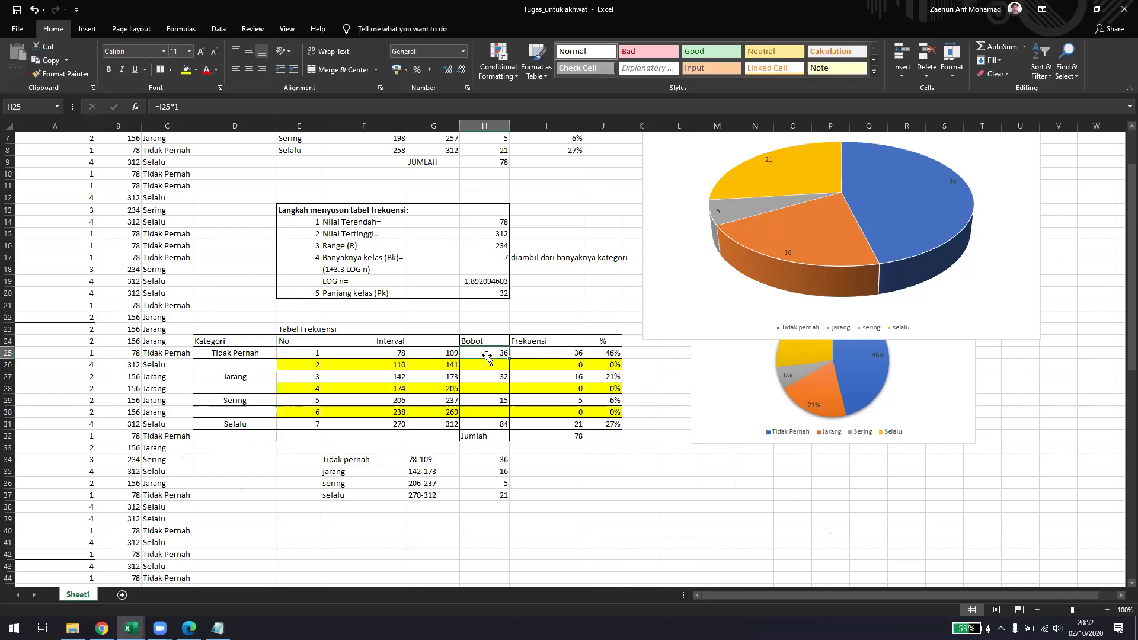
scroll(478, 387, up, 2)
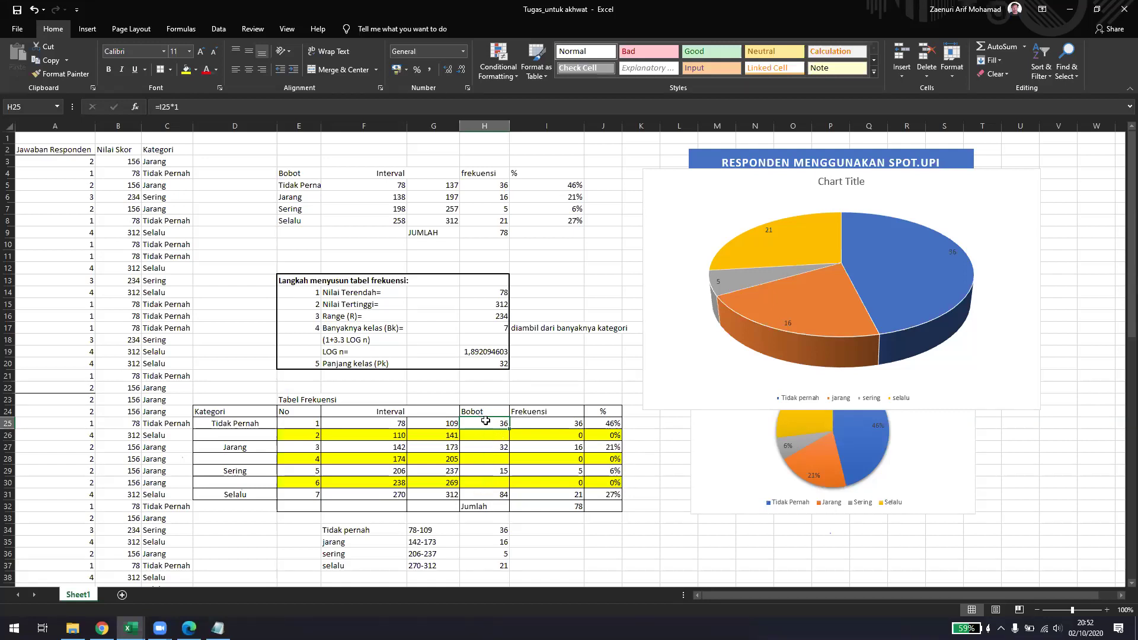
click(478, 494)
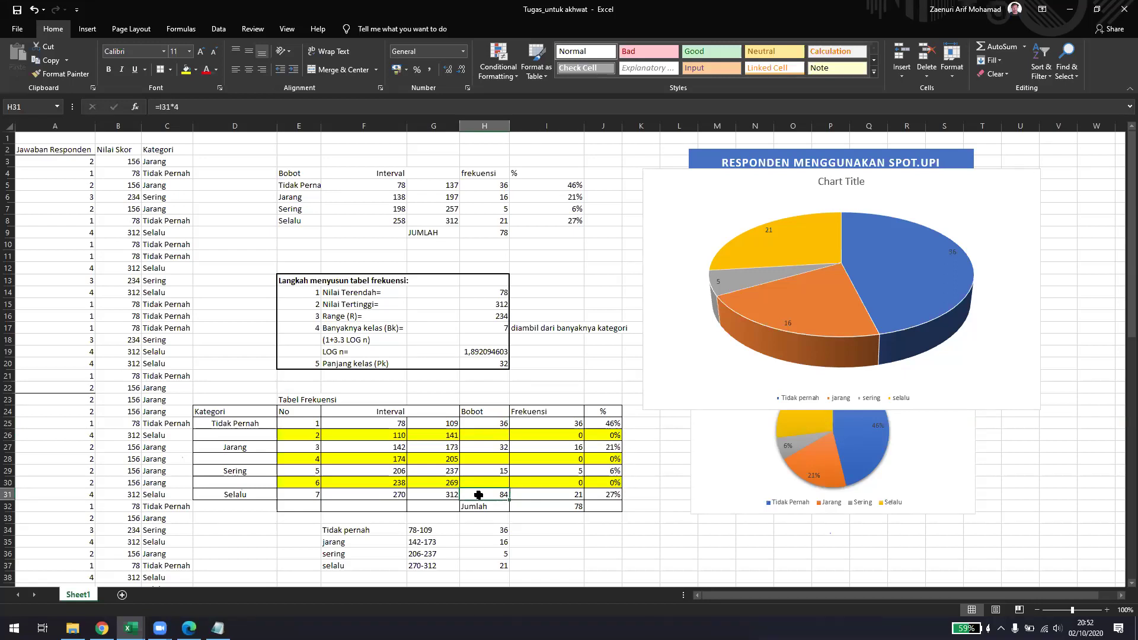
click(484, 422)
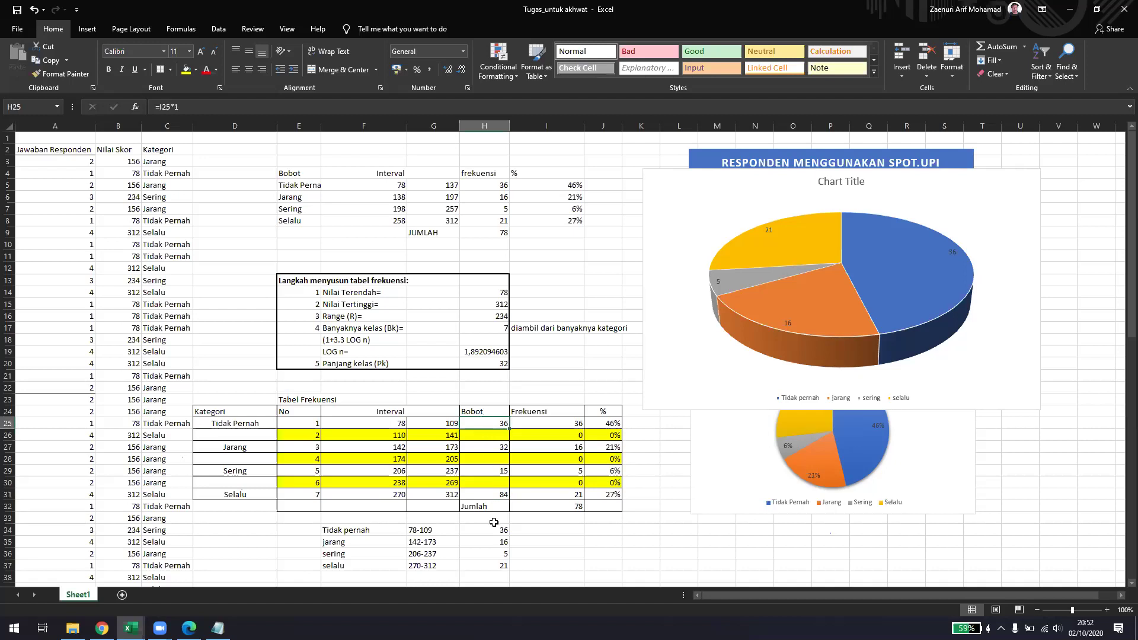
click(493, 474)
double_click(490, 422)
click(493, 390)
click(491, 421)
- Check the Kategori labels from D25 and inspect the nested IF formula behind the Kategori column in C24 and C3
click(248, 420)
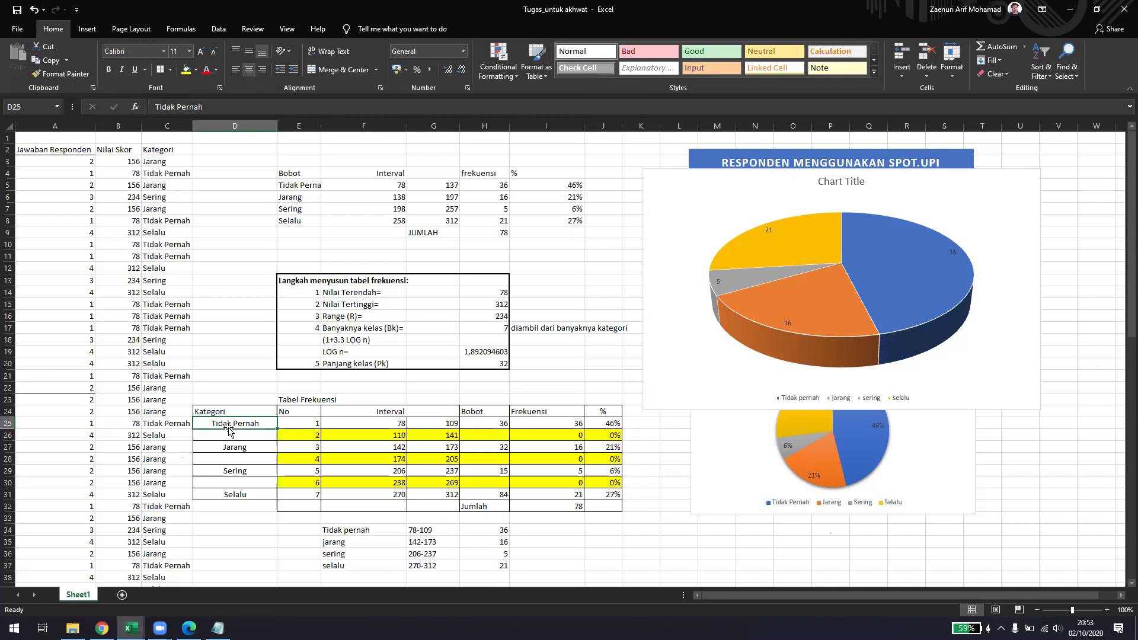
click(250, 433)
click(243, 424)
click(184, 410)
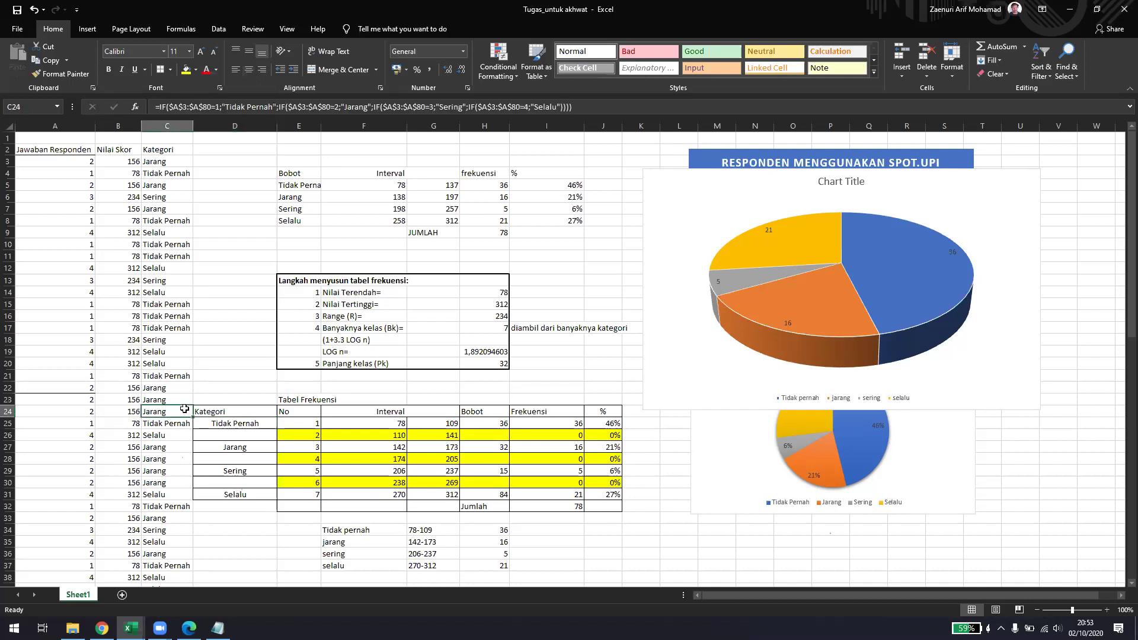
click(165, 162)
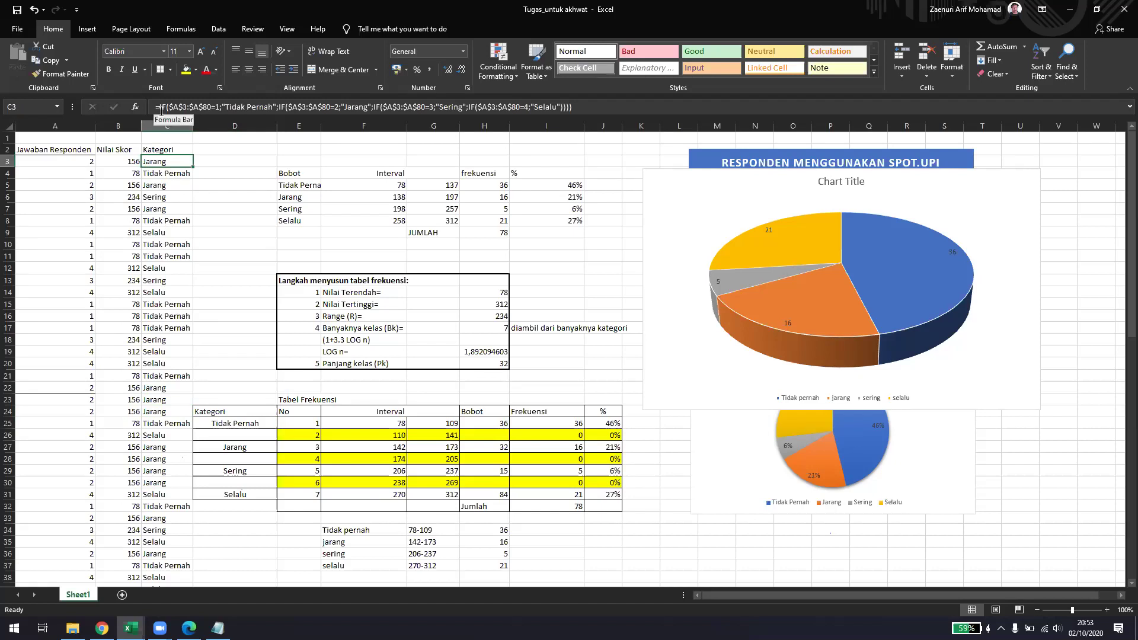
- Switch to the draft formula in Notepad and insert IF( before the $A$3:$A$0=2 condition
click(217, 628)
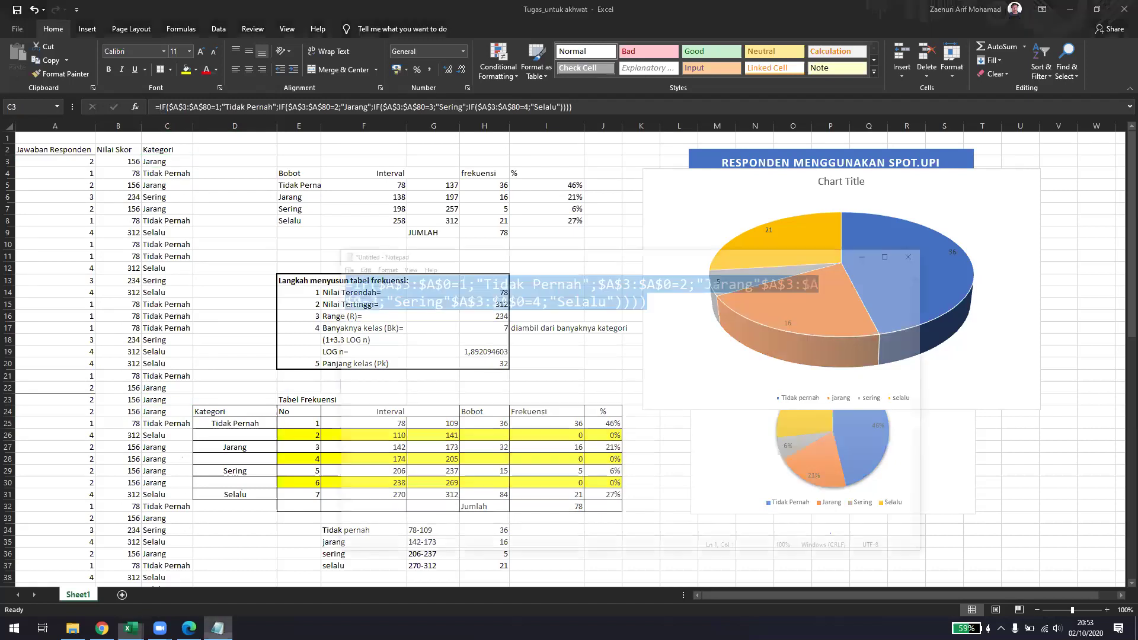
click(764, 231)
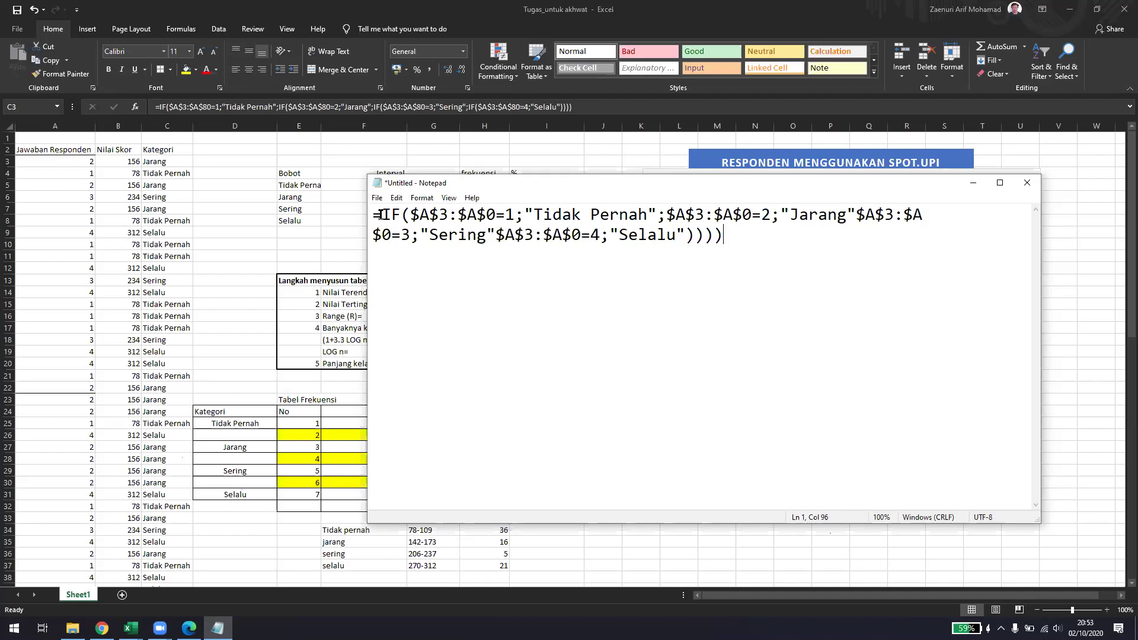
drag(381, 215, 656, 203)
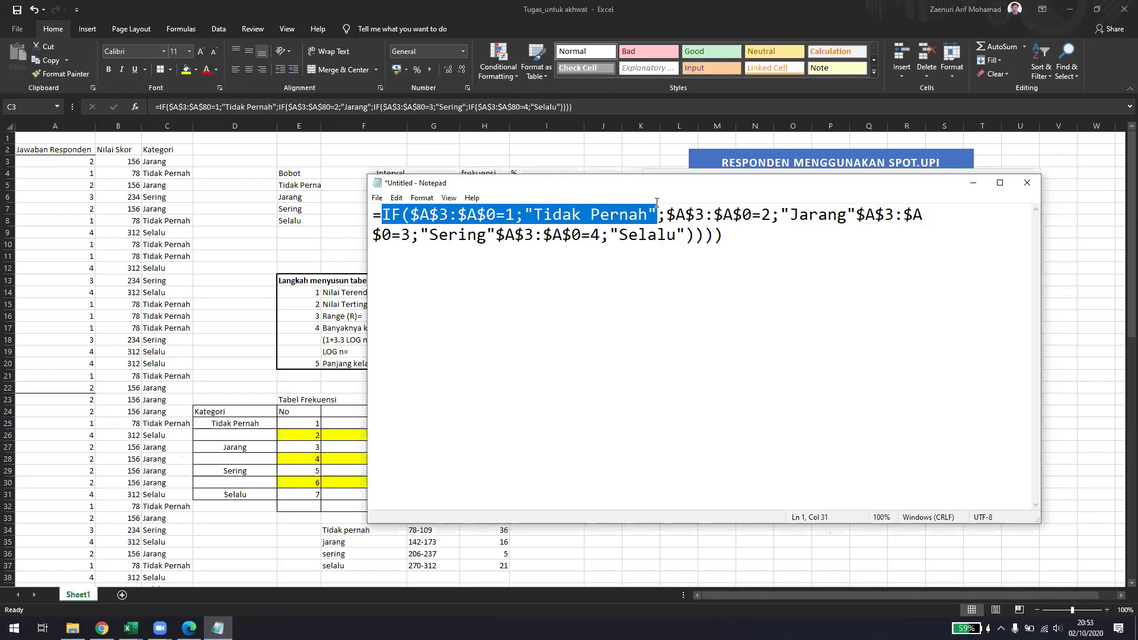
click(665, 212)
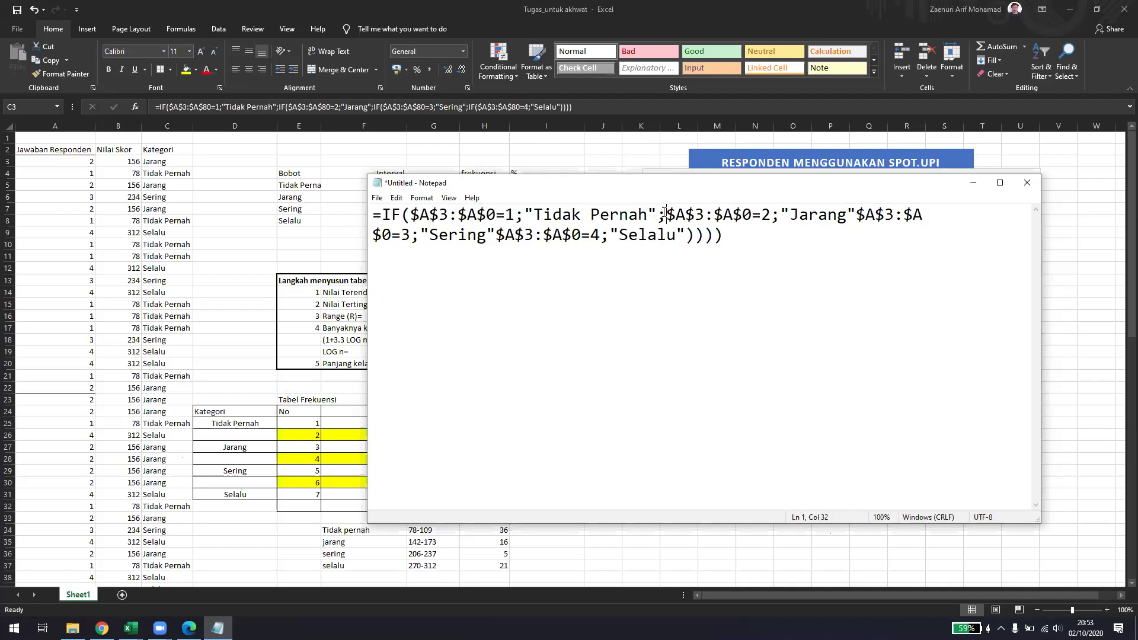
text(IF)
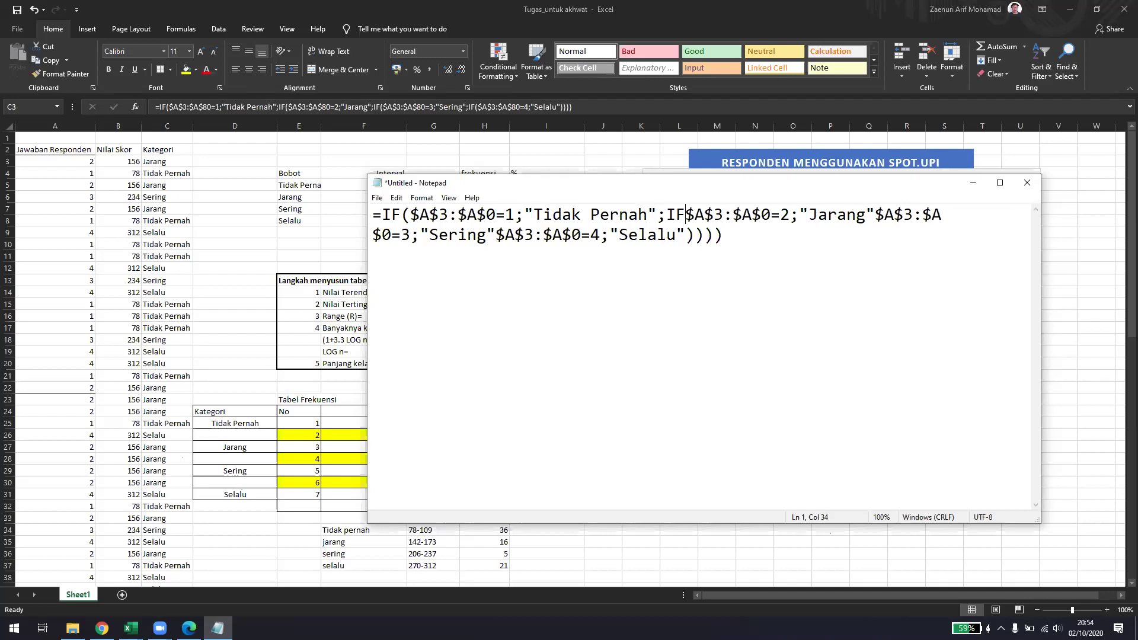
text(()
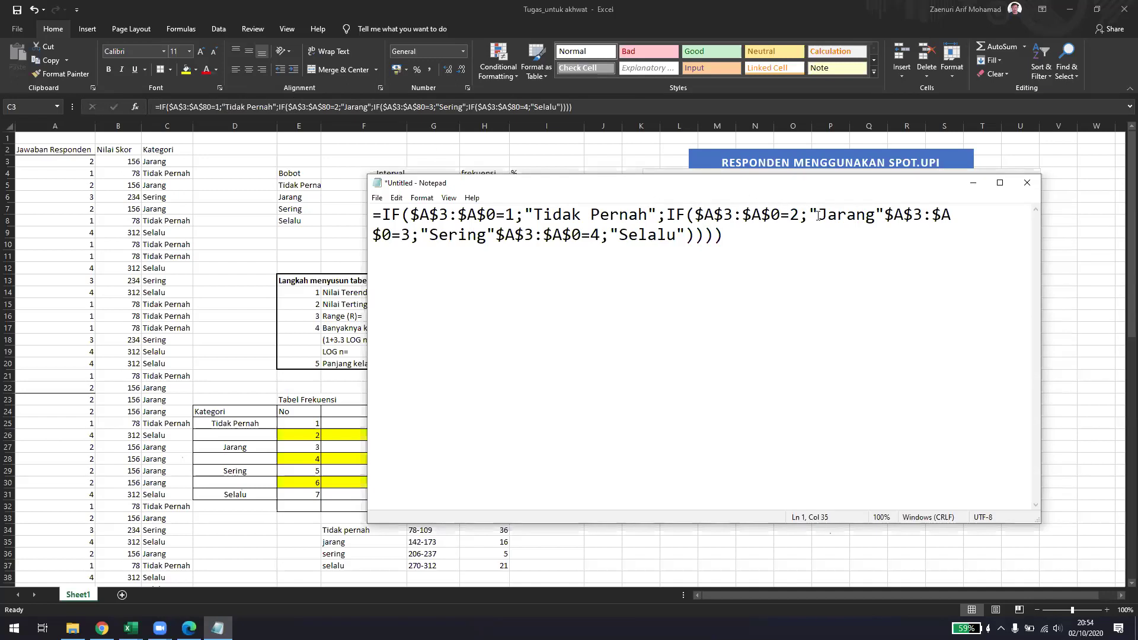
- Insert ;IF( after "Jarang" and after "Sering" to nest the conditions for 3 and 4 in the draft formula
click(887, 215)
text(;IF)
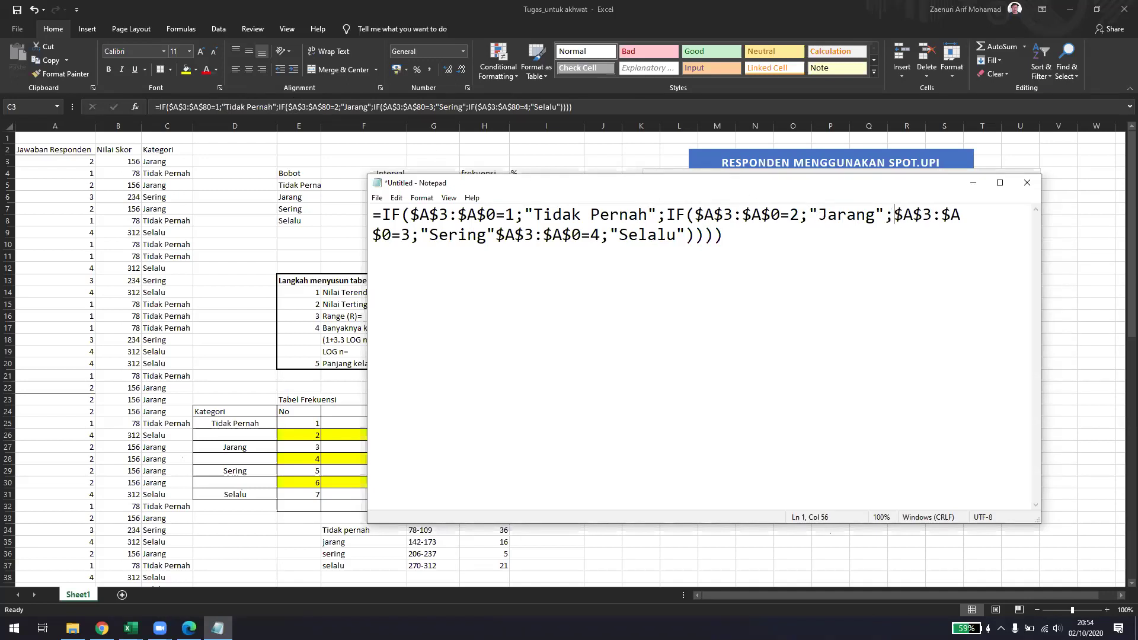
text(()
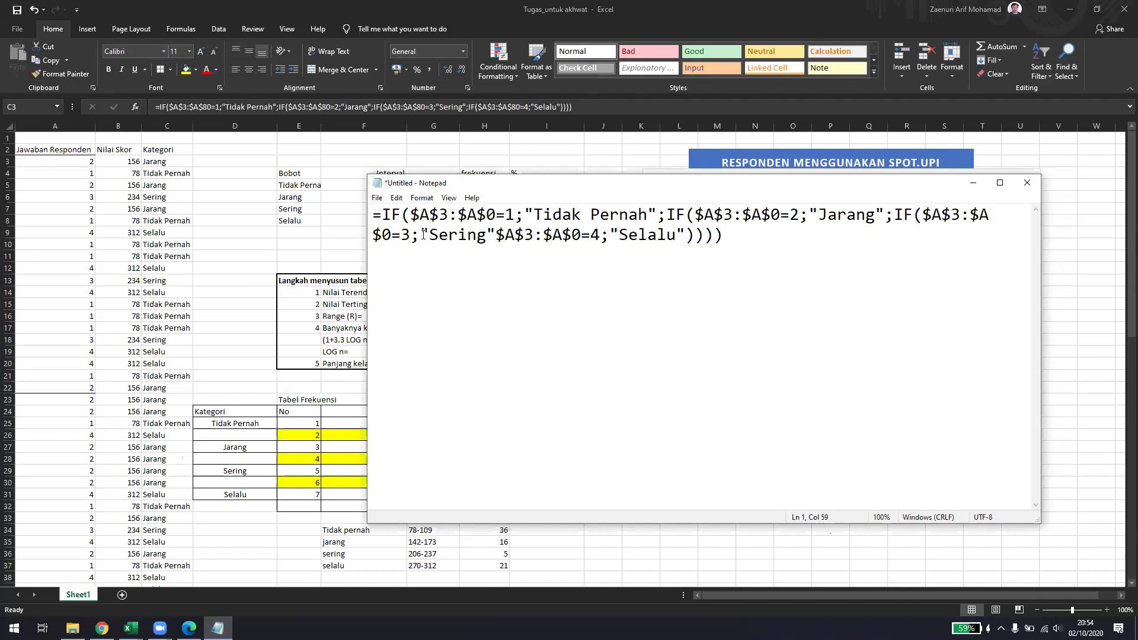
click(495, 234)
text(;)
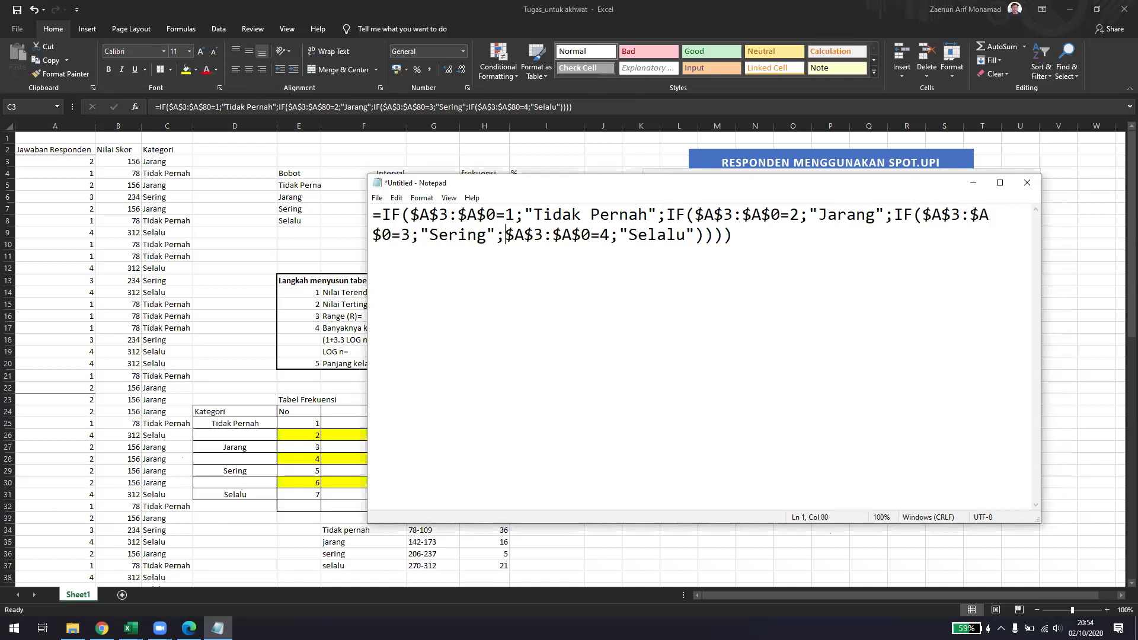
text(IF()
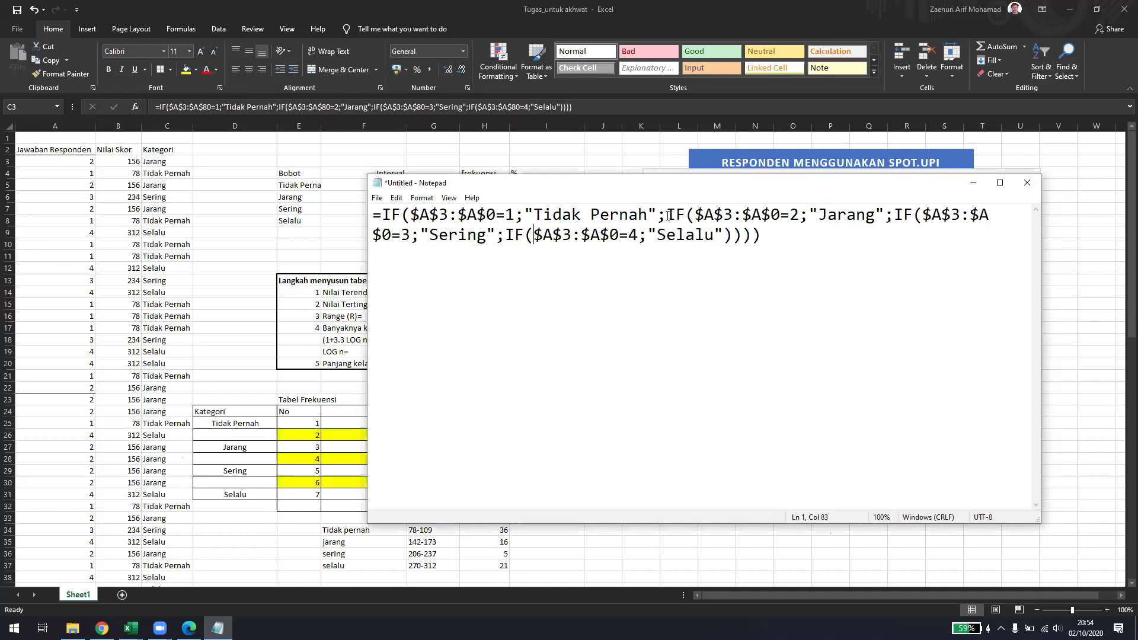
- Copy the opening condition =IF($A$3:$A$0=1;"Tidak Pernah" from the draft formula
drag(671, 215, 373, 216)
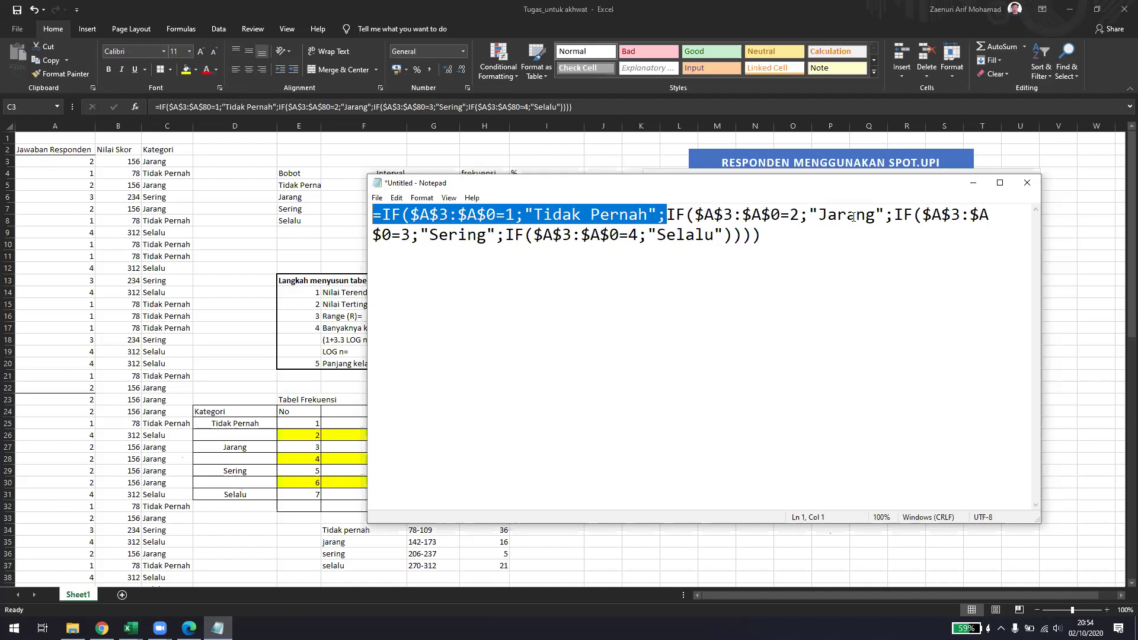
click(517, 214)
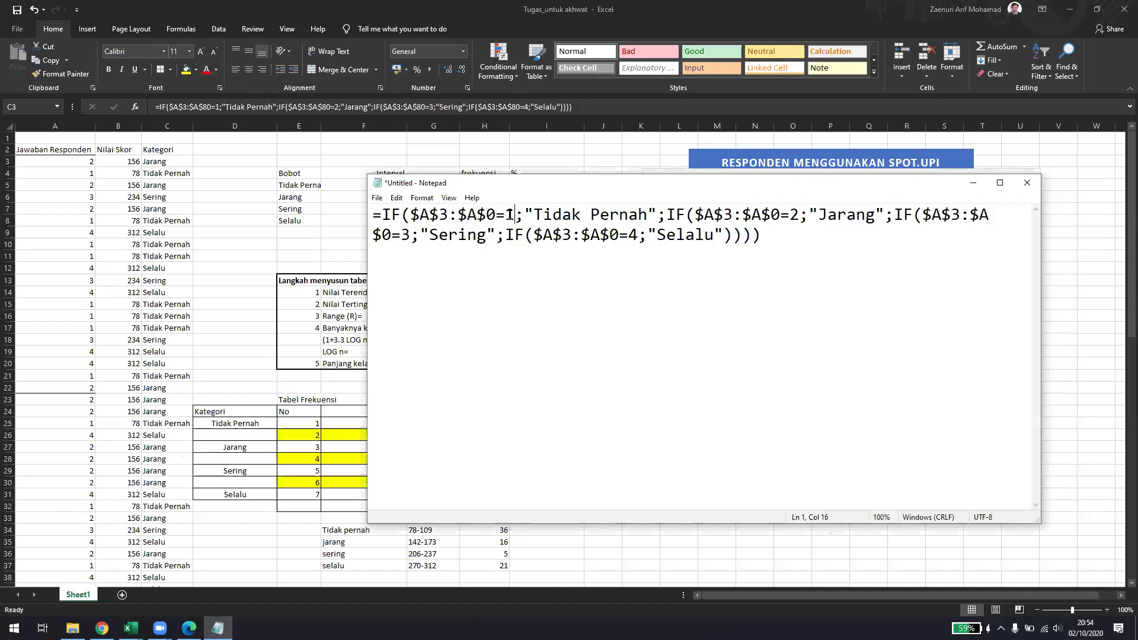
drag(513, 214, 380, 215)
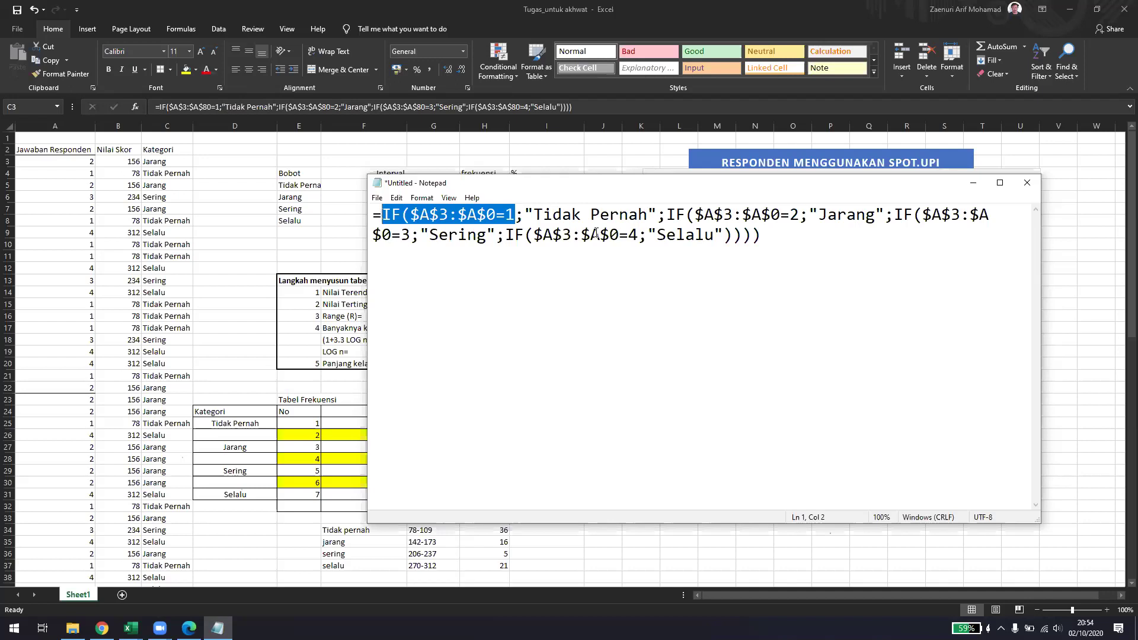
click(503, 215)
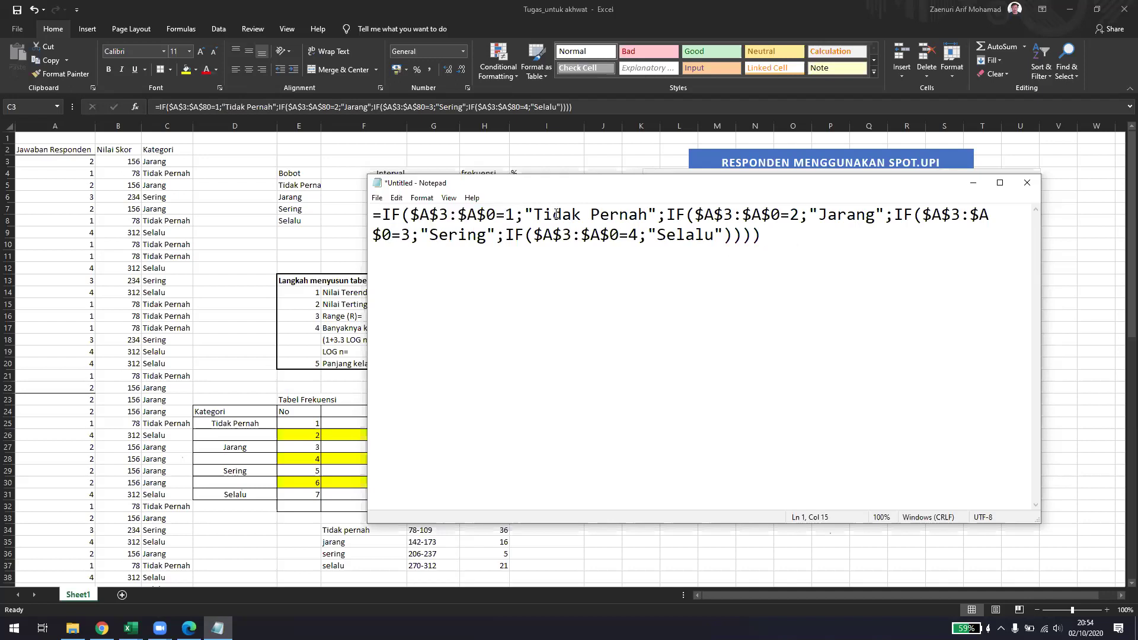
drag(657, 214, 371, 214)
key(ctrl+c)
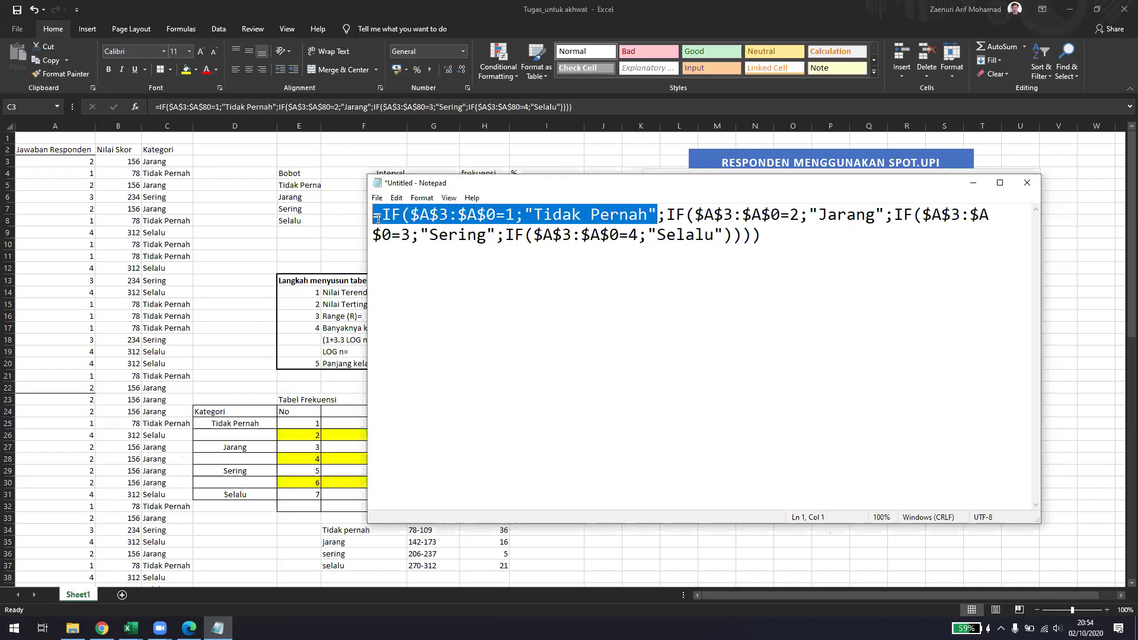
- Paste the copied condition on a new line below the draft formula and append ;=2"Jarang" to it
click(761, 245)
key(Return)
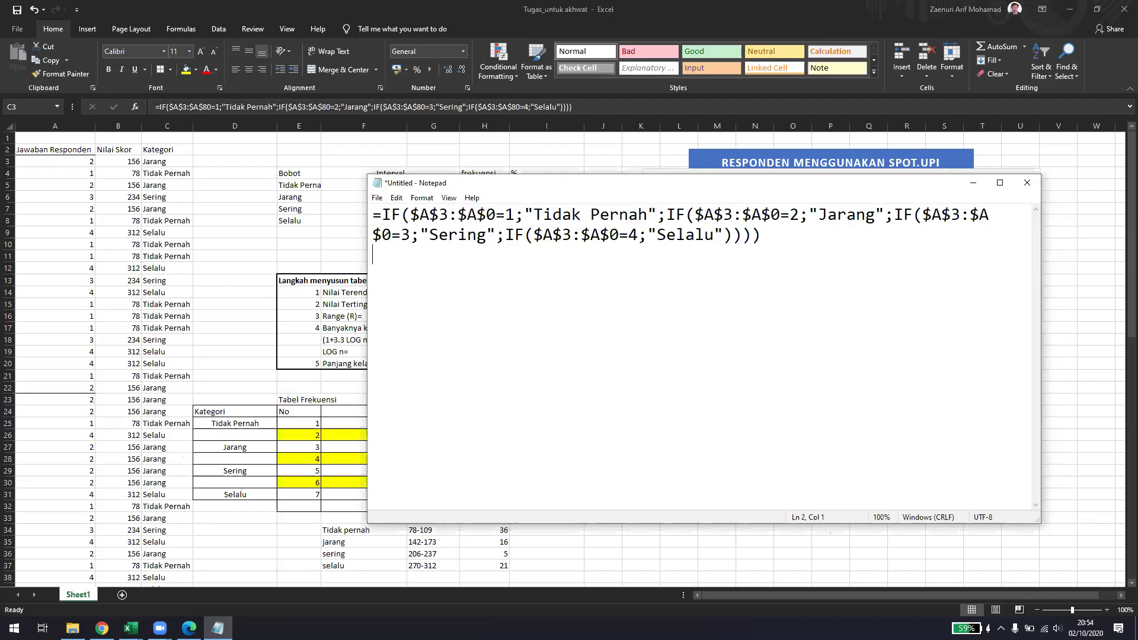
key(ctrl+v)
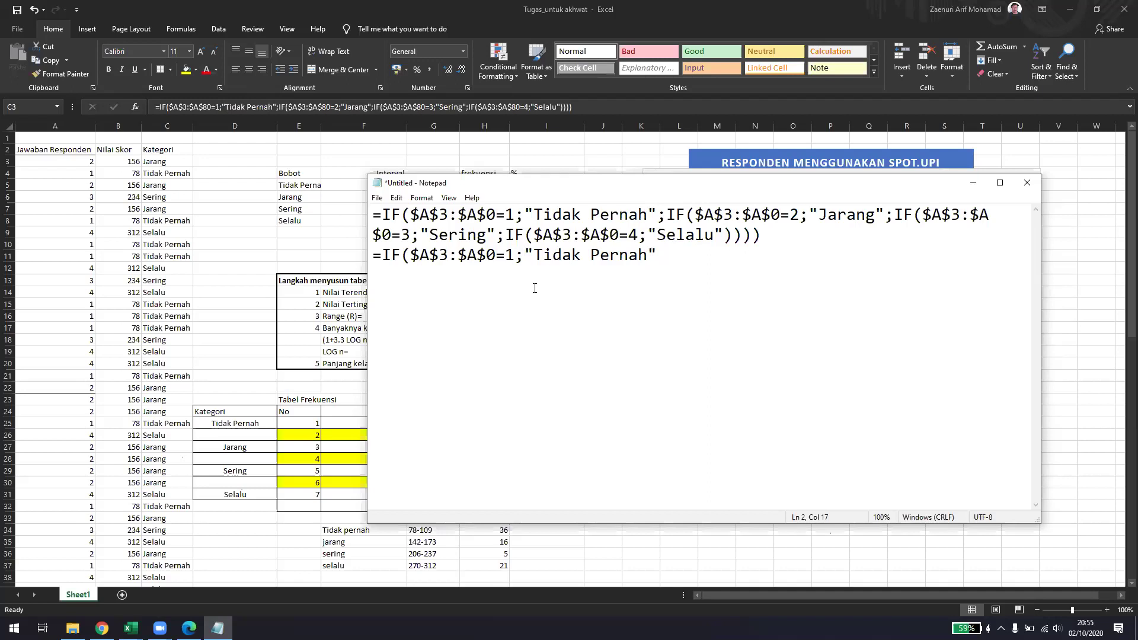
key(Right)
key(Right)
key(Right)
key(Right)
key(Right)
key(Right)
key(Right)
key(Right)
key(Right)
key(Right)
key(Right)
key(Right)
key(Right)
key(Right)
text(;=2"Jarang)
key(BackSpace)
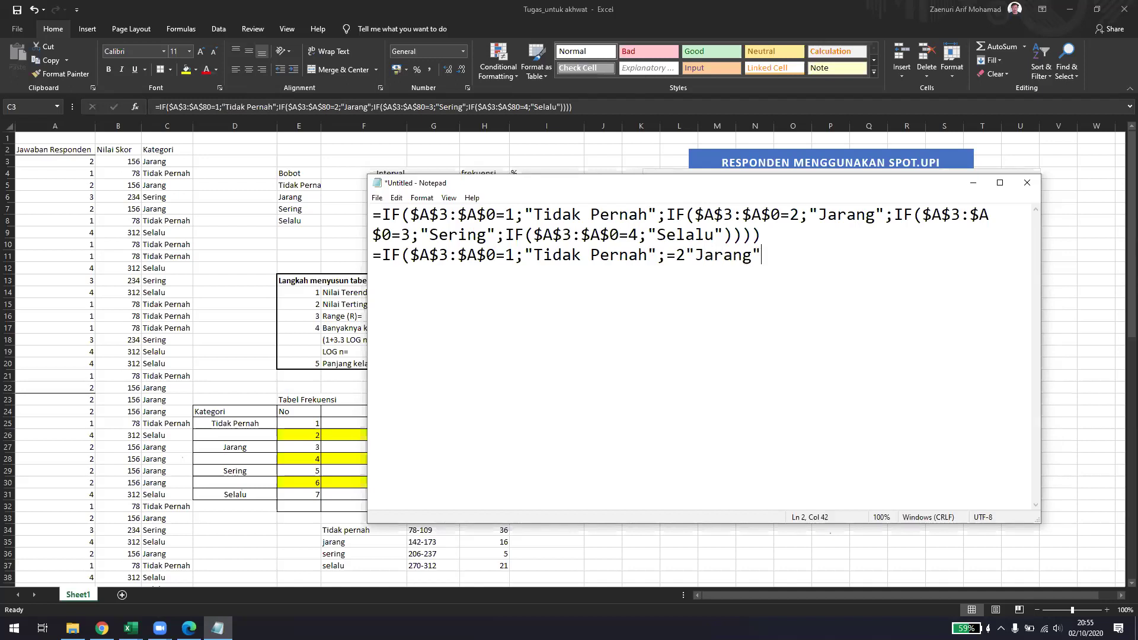
- Append ;=3"Sering";=4;" to the shortened formula on the second line
text(;=3"Sering";)
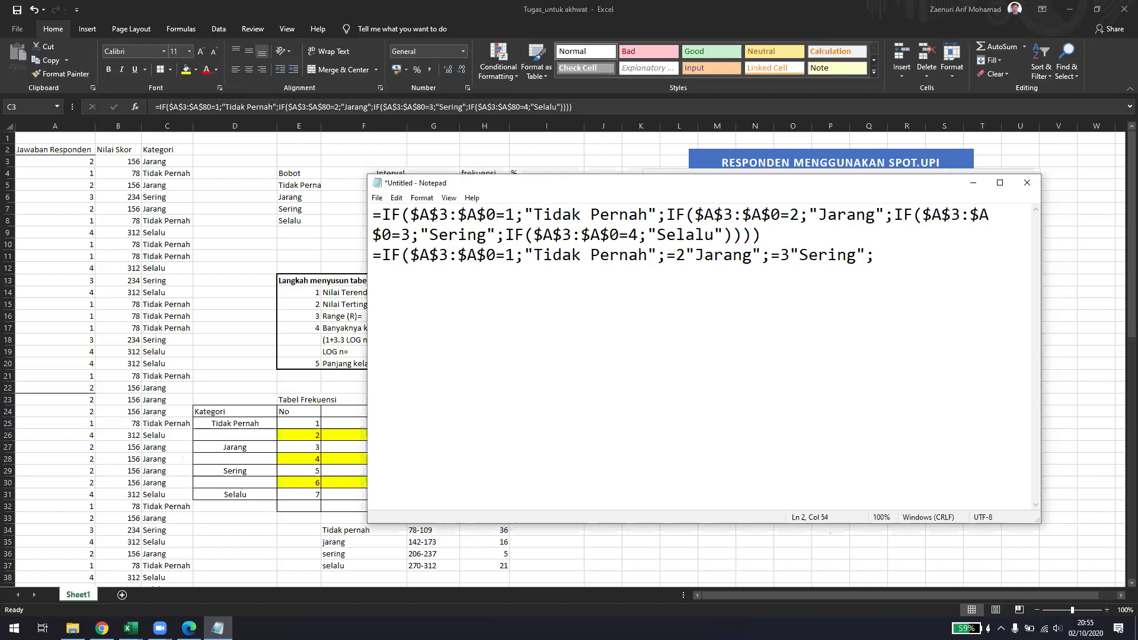
text(=4)
text(;)
- Insert the missing semicolons before "Sering" and before "Jarang" in the second-line formula
key(Left)
key(Left)
key(Left)
key(Left)
key(Left)
key(Left)
key(Left)
key(Left)
key(Left)
key(Left)
key(Left)
key(Left)
text(;)
key(Left)
key(Left)
key(Left)
key(Left)
key(Left)
key(Left)
key(Left)
key(Left)
key(Left)
key(Left)
key(Left)
key(Left)
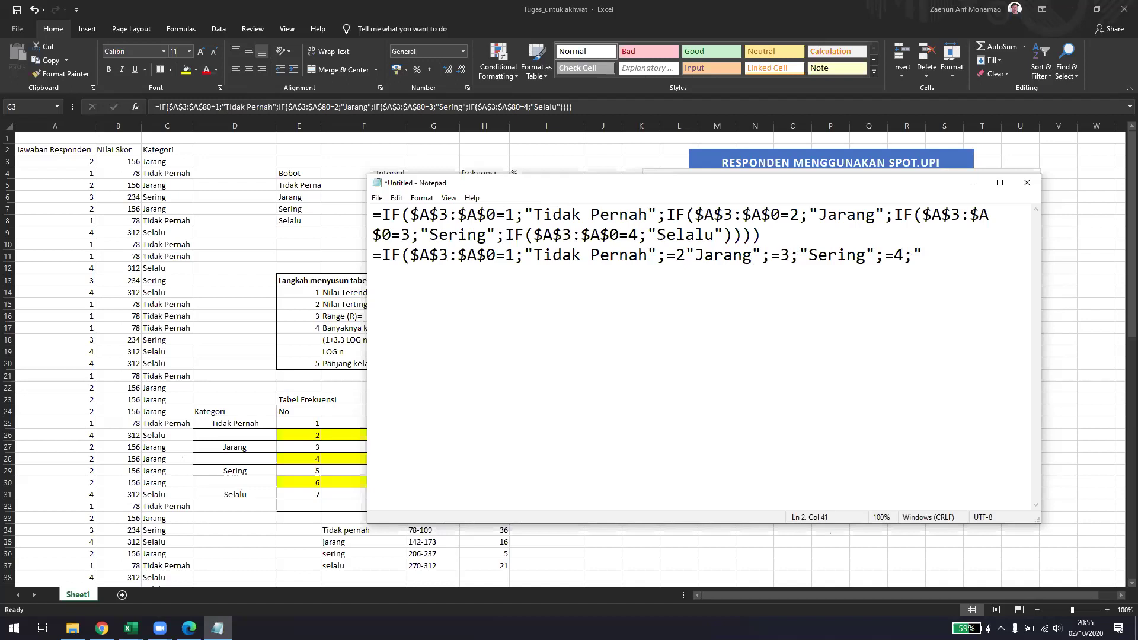
text(;)
- Complete the end of the second-line formula with Selalu") after =4;"
key(Right)
key(Right)
key(Right)
key(Right)
key(Right)
key(Right)
key(Right)
key(Right)
key(Right)
key(Right)
key(Right)
key(Right)
key(Right)
key(Right)
key(Right)
key(Right)
key(Right)
key(Right)
key(Right)
key(Right)
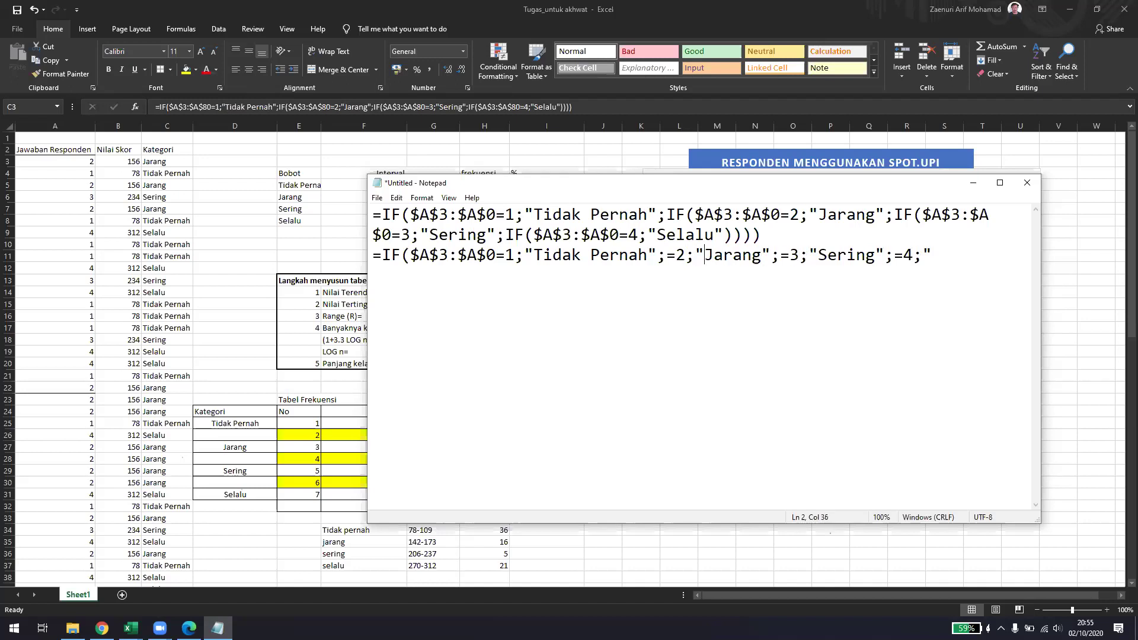
key(Right)
key(Right)
key(Right)
key(Right)
key(Right)
text(Selalu"))
- Compare the shortened single-IF formula on the second line with the nested IF formula above, including the $A$3:$A$0 range in each
drag(1008, 256, 373, 273)
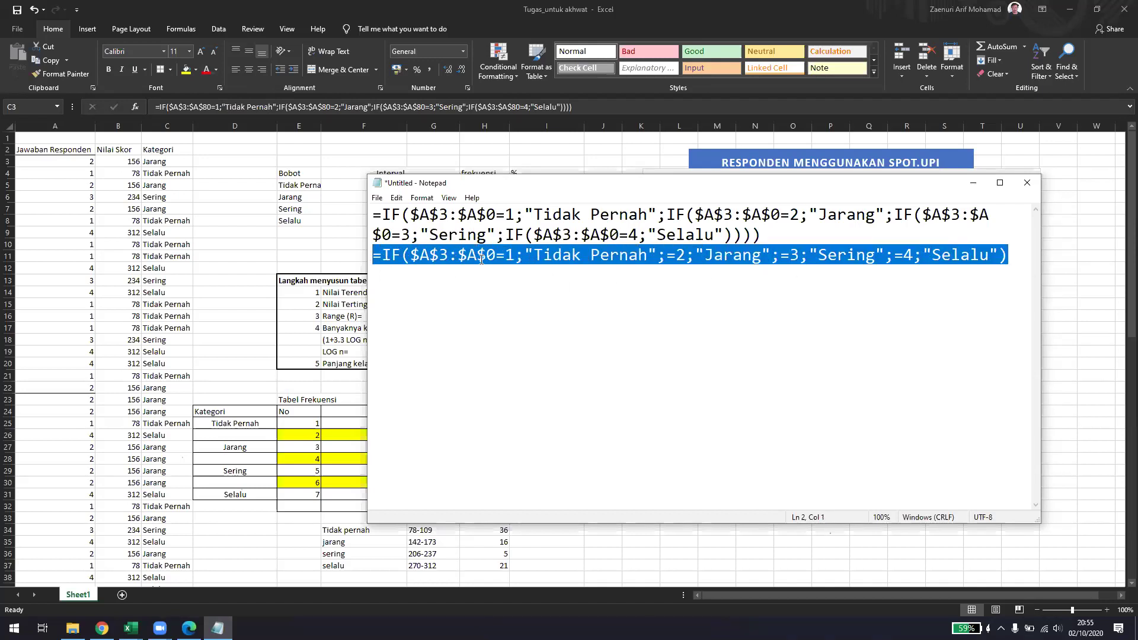
key(End)
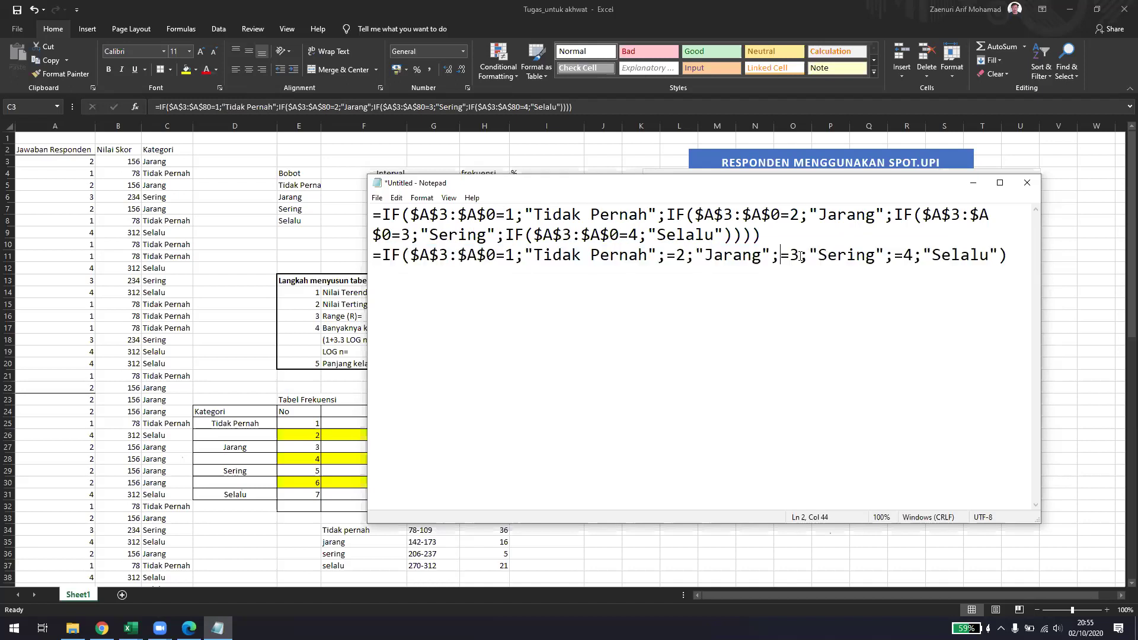
drag(1004, 250, 374, 267)
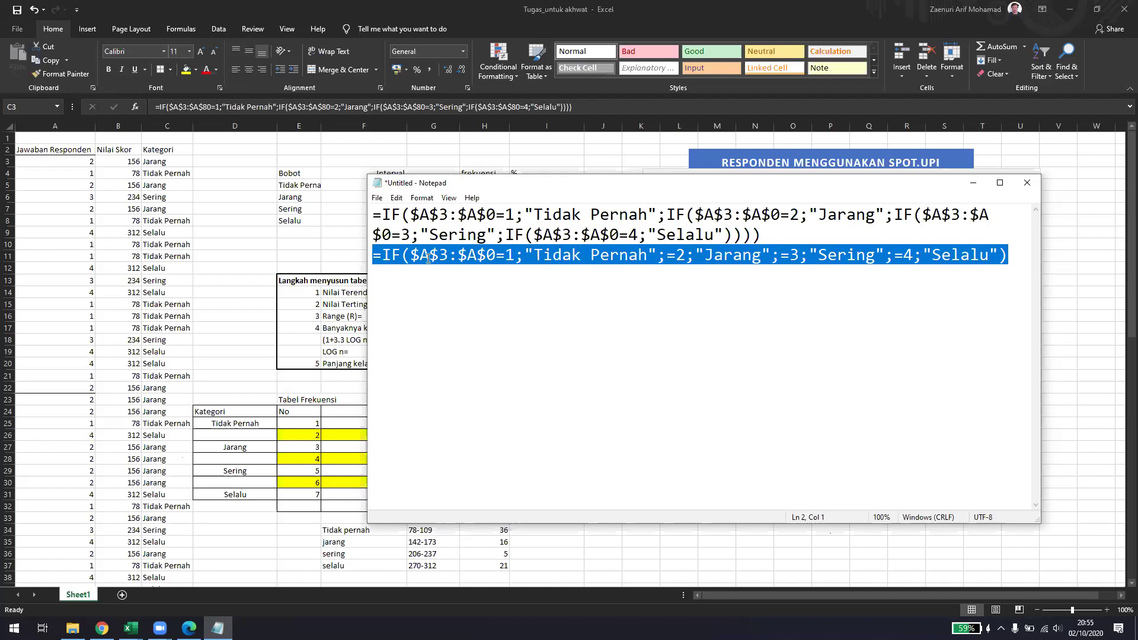
click(457, 260)
key(ctrl+Home)
key(shift+Right)
key(shift+Right)
key(shift+Right)
key(shift+Right)
key(shift+Right)
key(shift+Right)
key(shift+Right)
key(shift+Right)
key(shift+Right)
key(shift+Right)
key(shift+Right)
drag(519, 222, 774, 237)
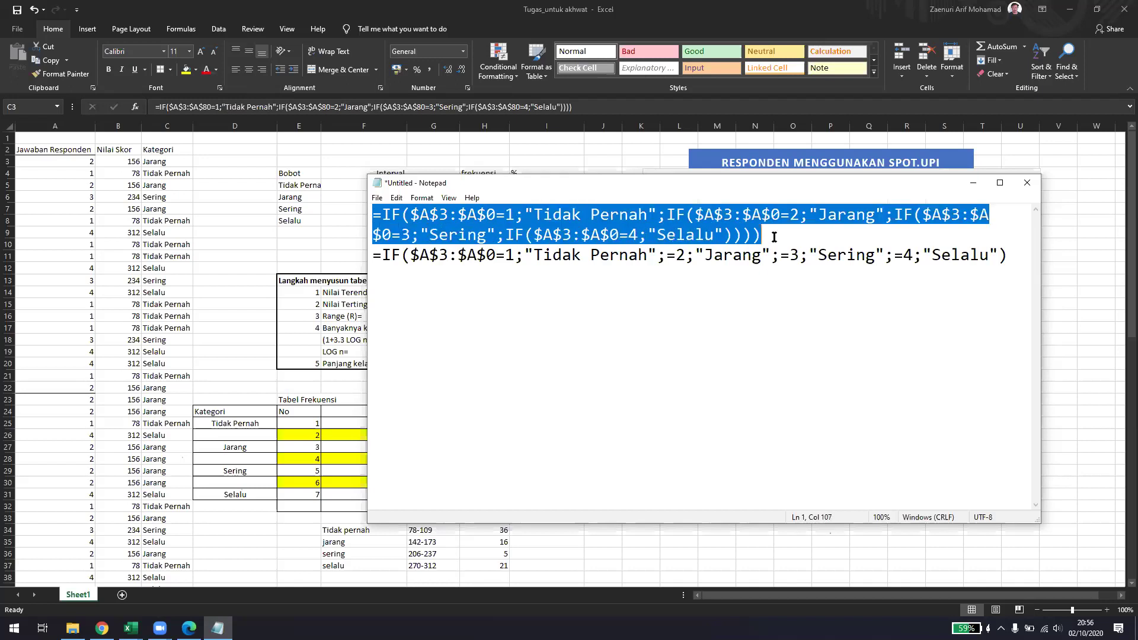
click(774, 237)
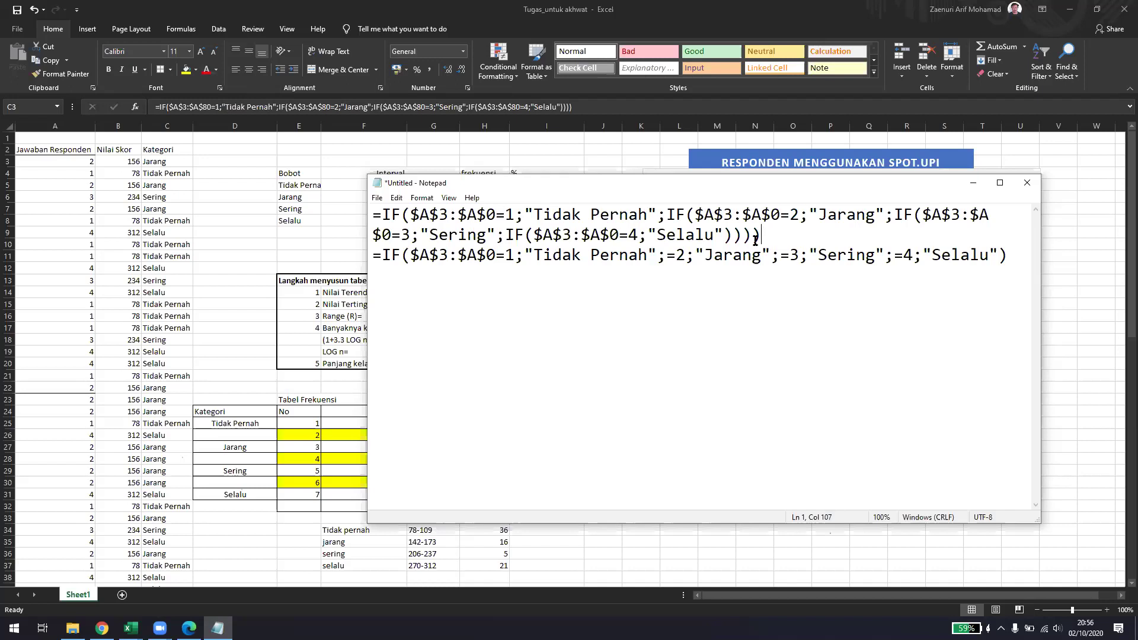
drag(411, 256, 499, 261)
click(518, 238)
drag(411, 214, 506, 214)
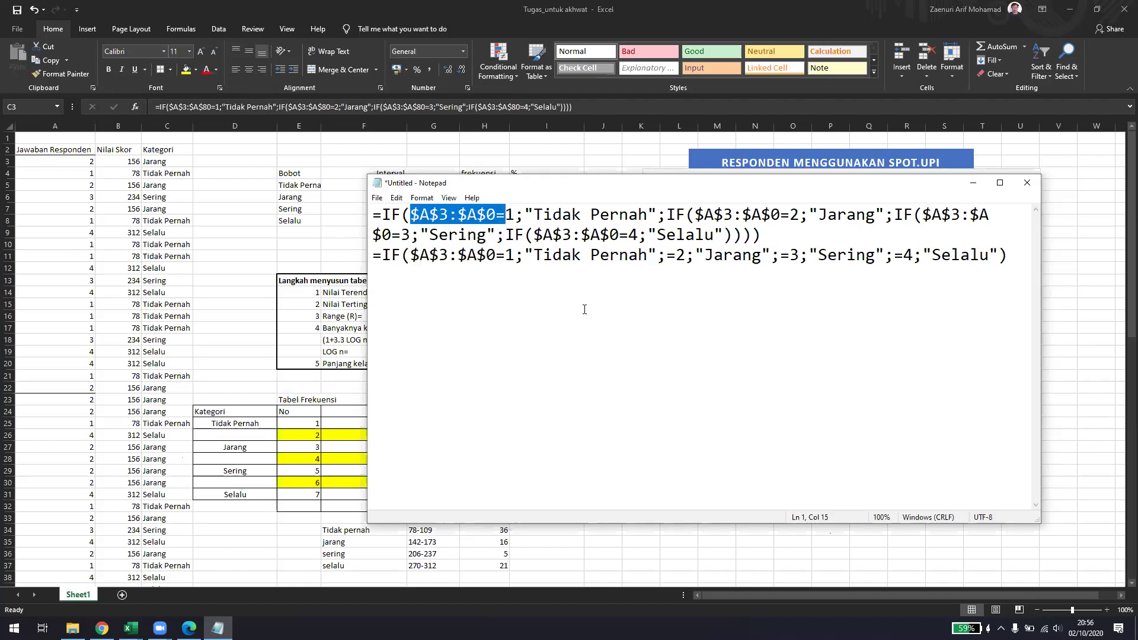
click(611, 235)
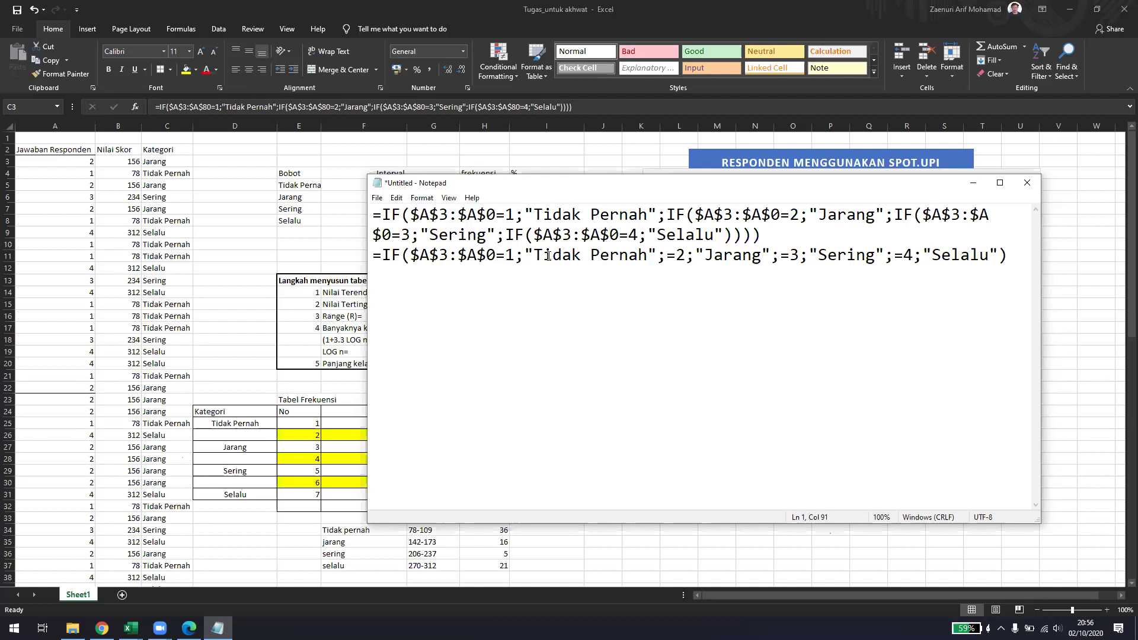
- Switch to the Tugas1_tabel frekuensi workbook in Excel and view the UTS score data on the Contoh1-Tabel Frekuensi sheet
key(alt+Tab)
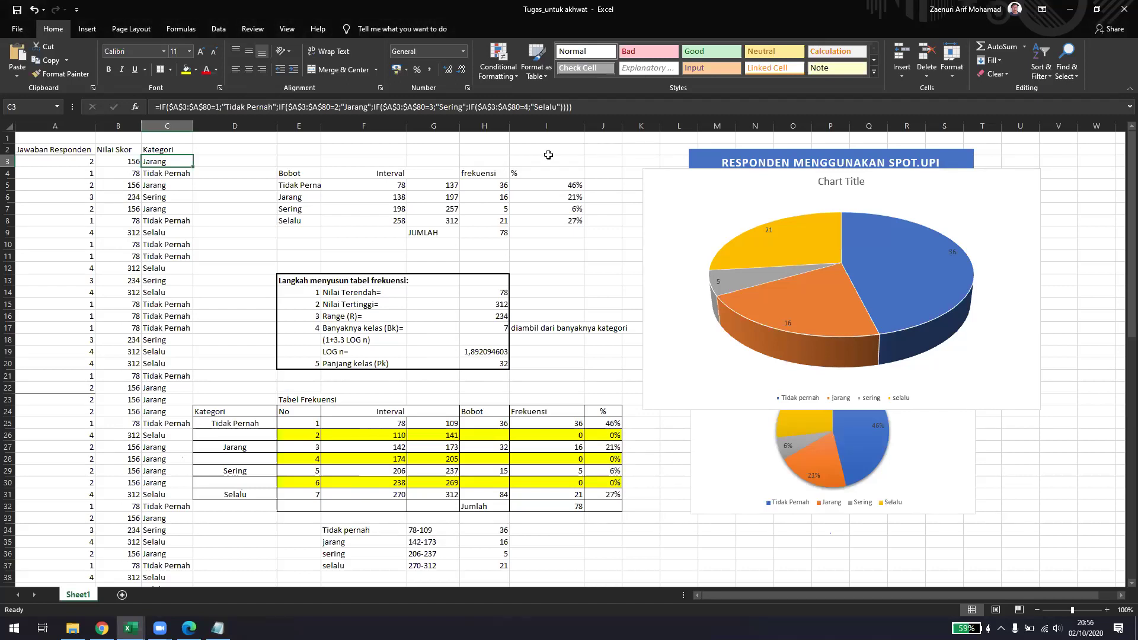
click(131, 628)
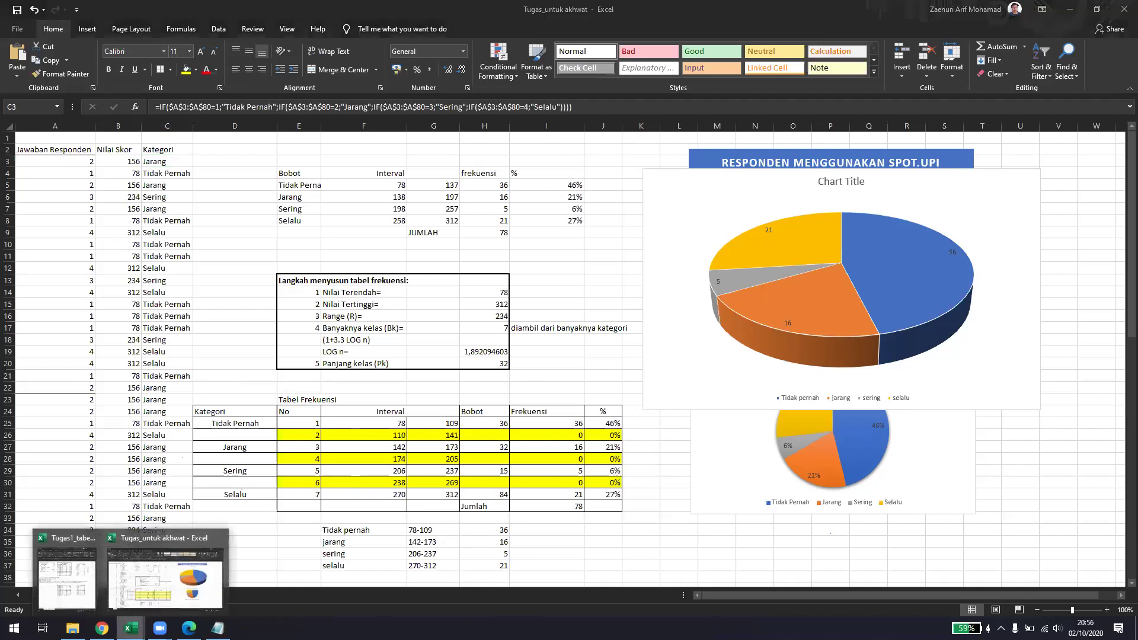
click(220, 571)
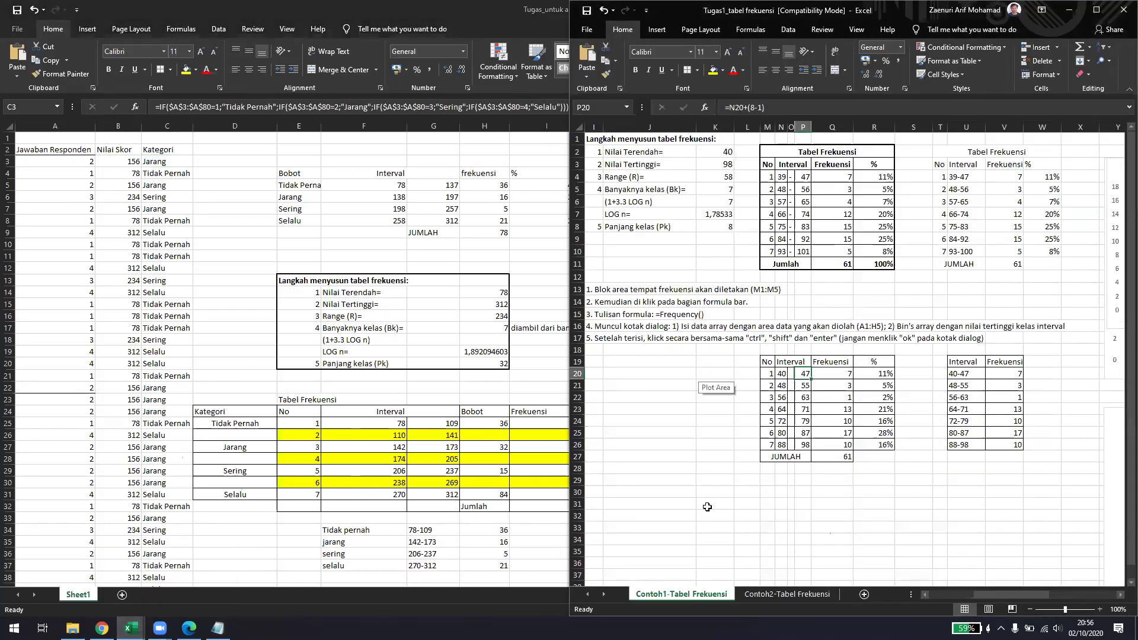
drag(1002, 596, 916, 595)
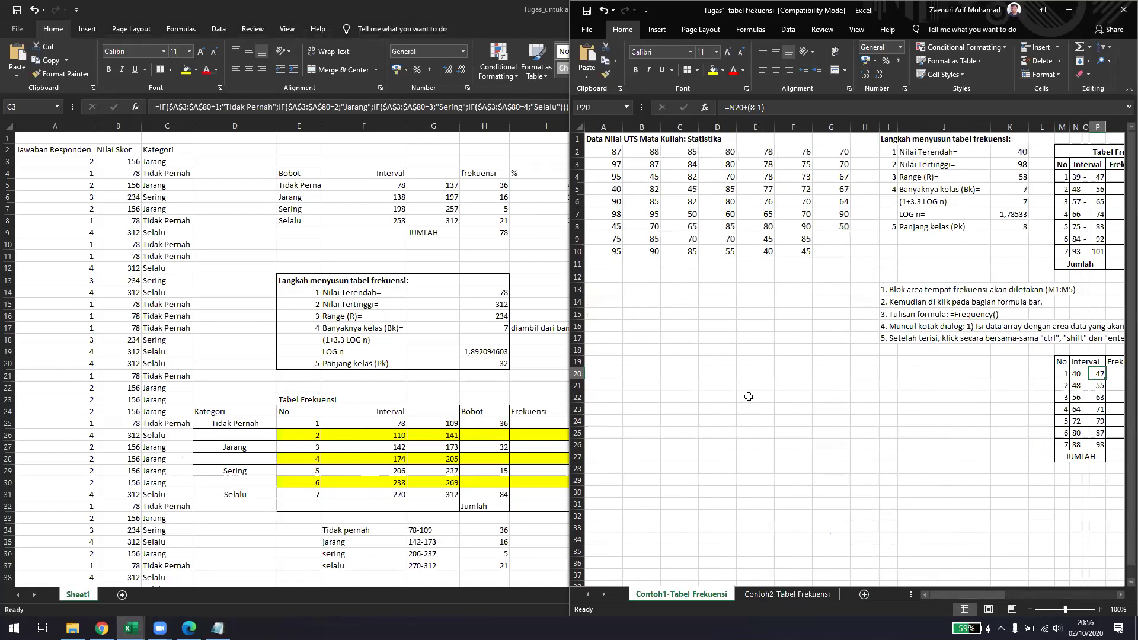
- Examine the answer code legend in A24:A28 of the Contoh2-Tabel Frekuensi sheet, and return to the Tugas_untuk akhwat workbook
click(779, 594)
drag(604, 413, 646, 460)
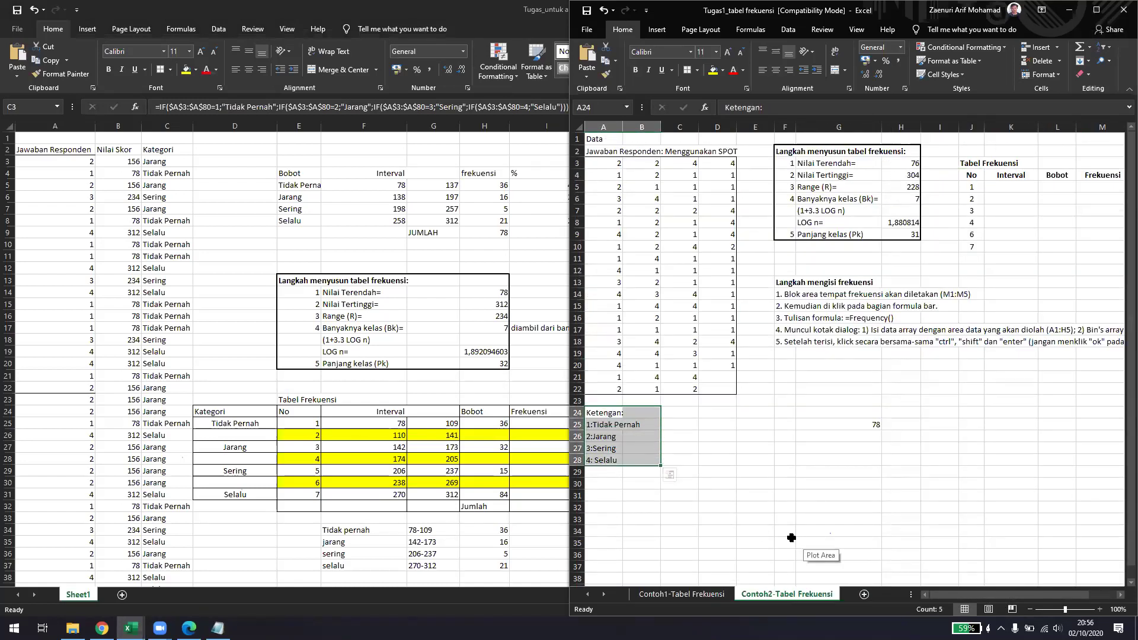
click(605, 424)
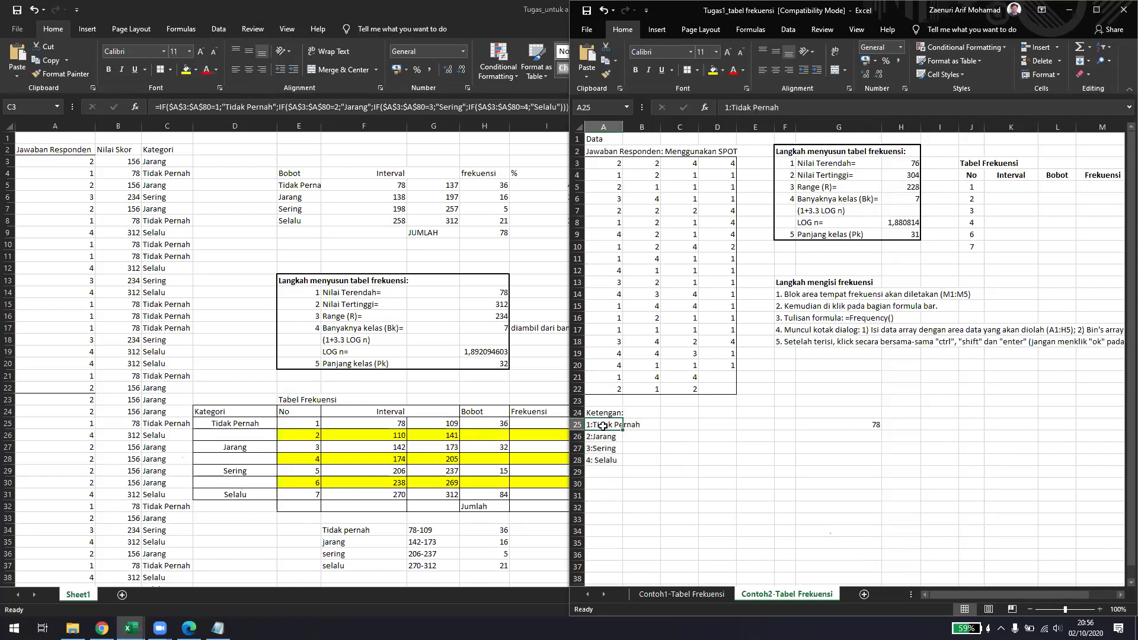
click(605, 436)
click(606, 449)
click(607, 462)
mouse_move(605, 413)
mouse_down()
mouse_move(611, 466)
mouse_move(616, 413)
mouse_up()
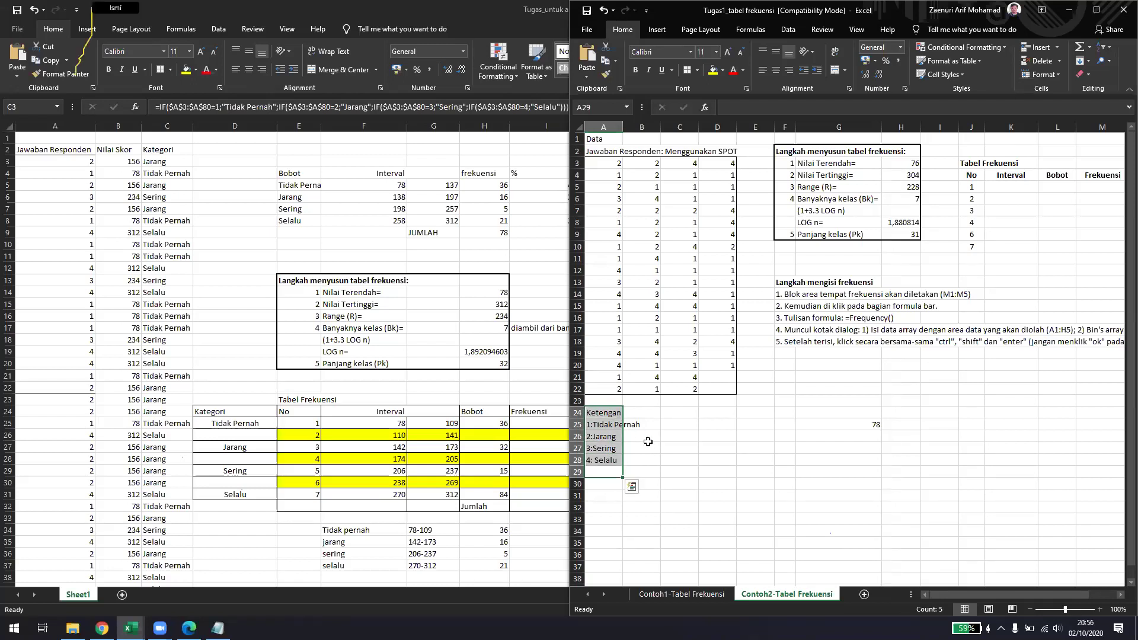
click(649, 443)
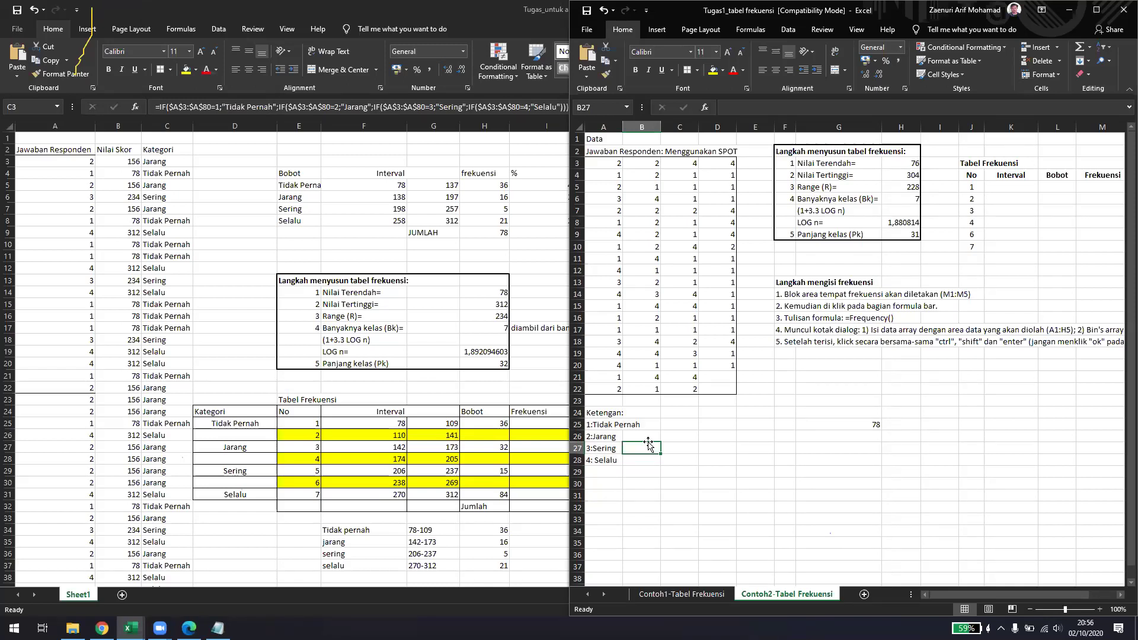
click(219, 407)
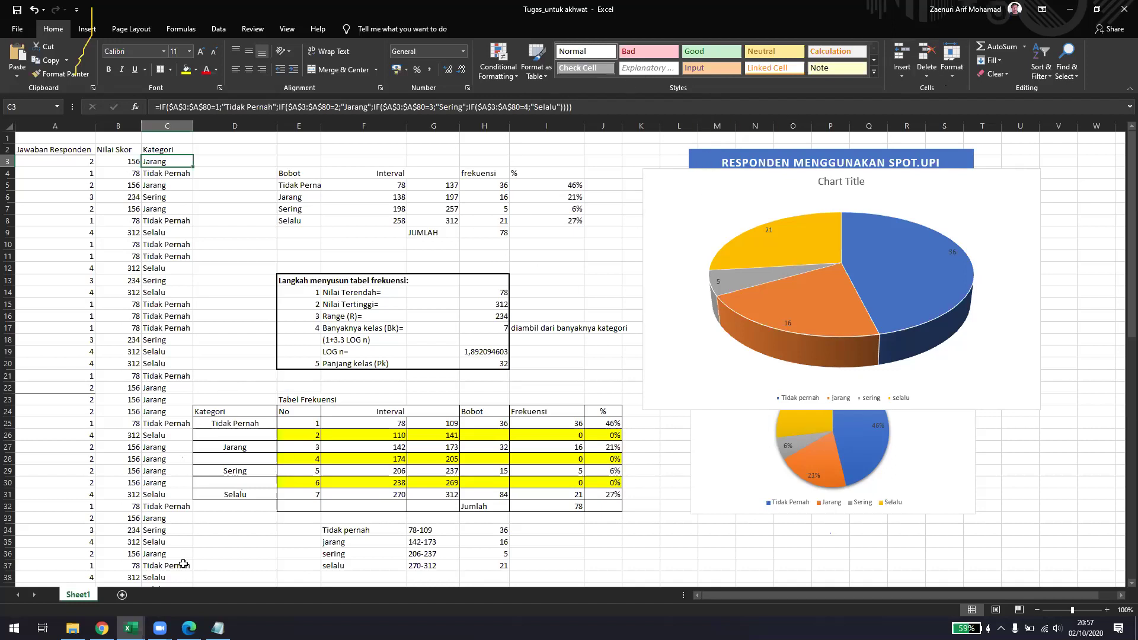
- Browse in File Explorer to the Statistika Terapan folder under DATA (D:), Adpen UPI, Ganjil 2020-2021, Tugas dan Catatan
click(73, 628)
scroll(133, 313, down, 1)
click(122, 335)
double_click(234, 103)
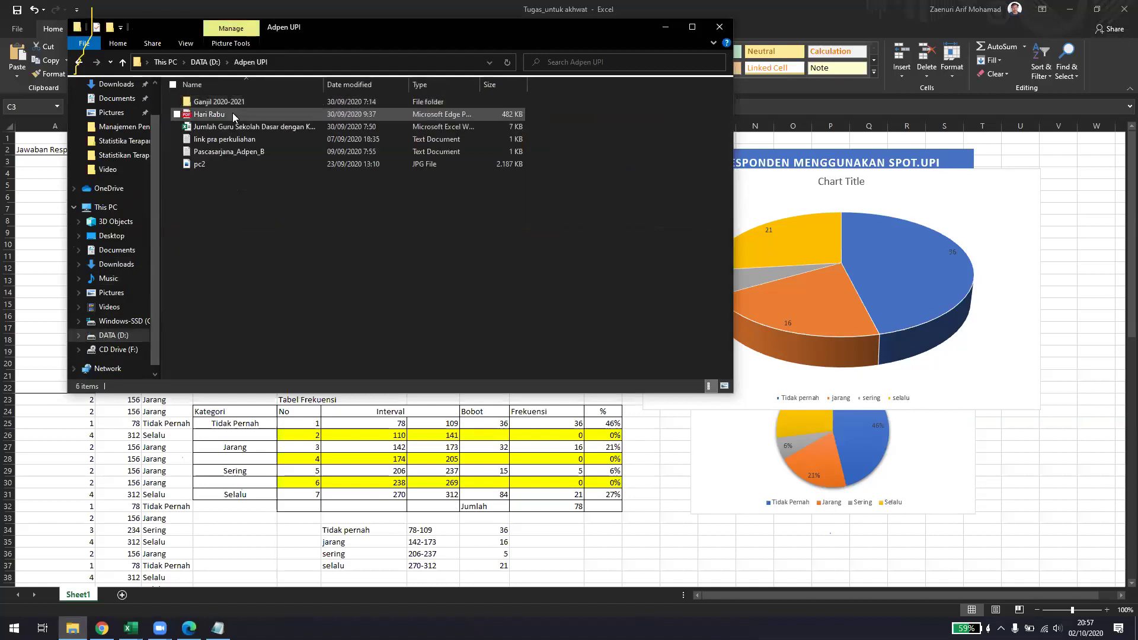
double_click(232, 103)
double_click(230, 126)
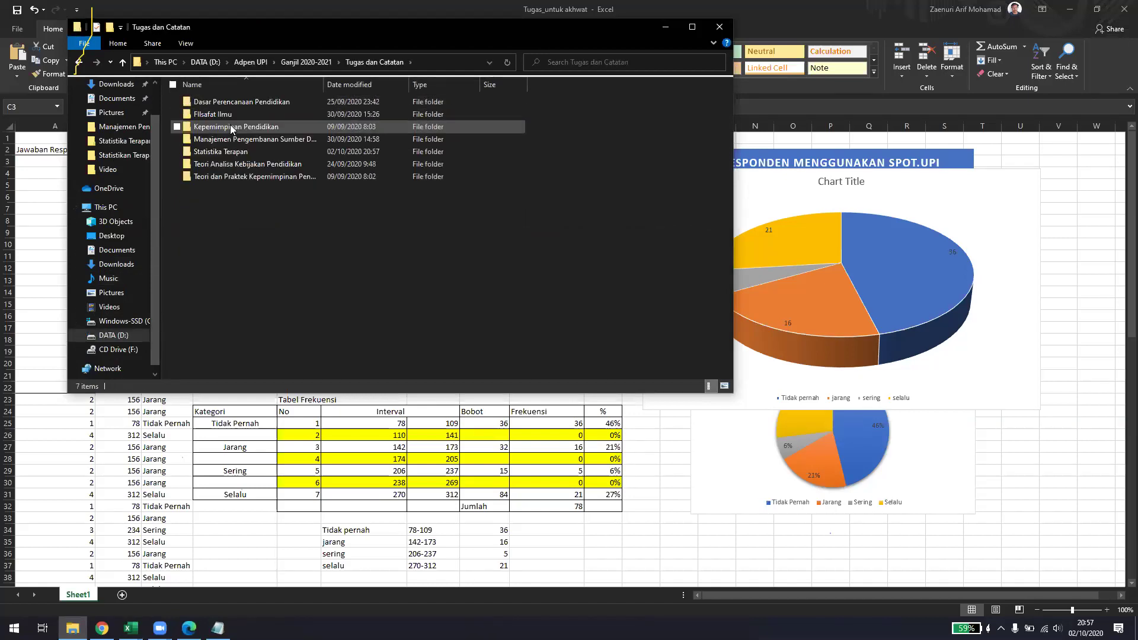
double_click(231, 152)
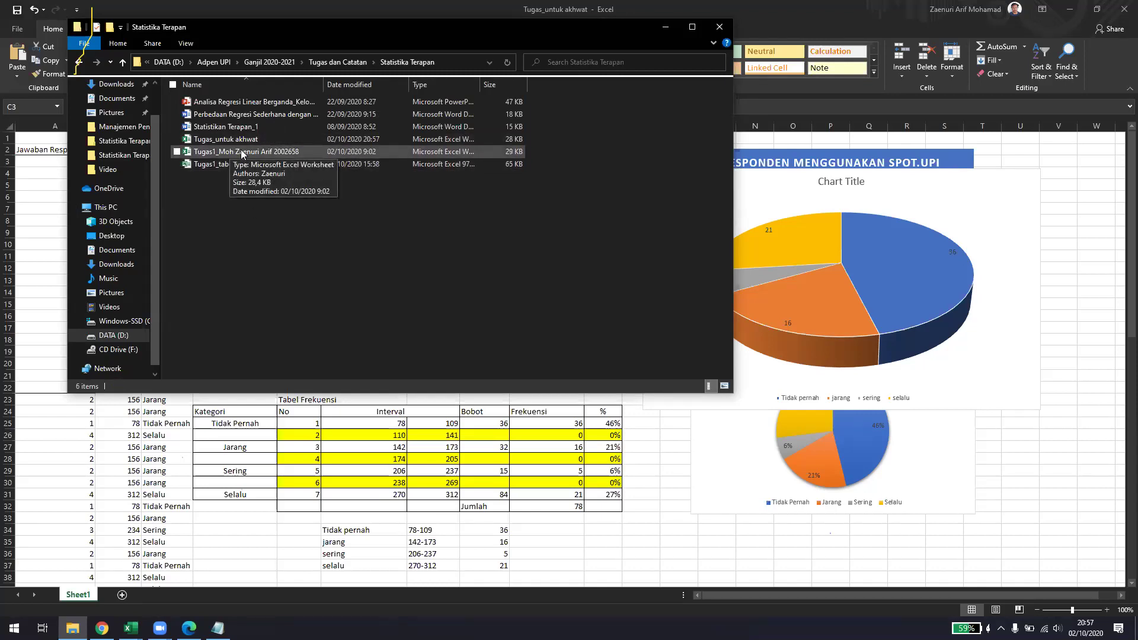
- Open the detailed file properties of the Tugas_untuk akhwat workbook
click(220, 140)
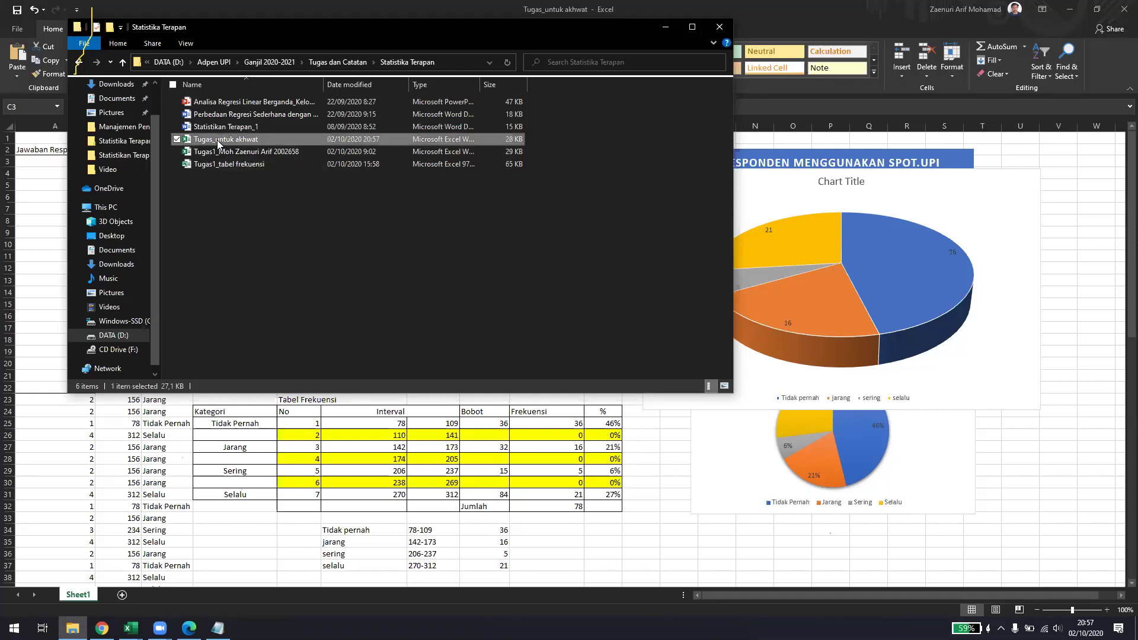
right_click(219, 140)
click(274, 400)
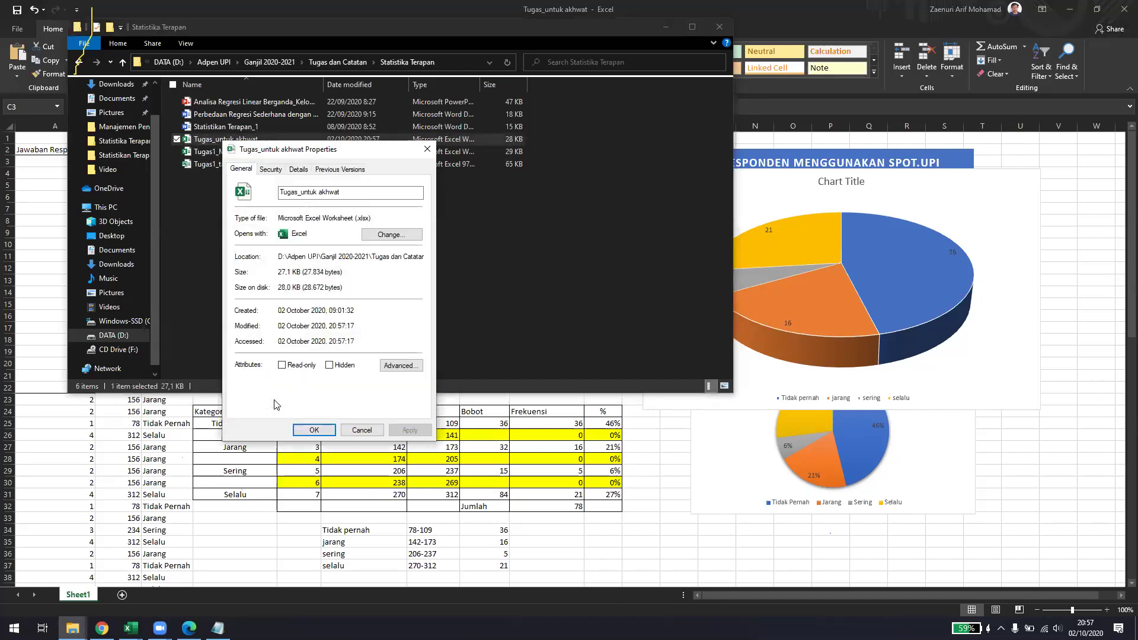
click(297, 172)
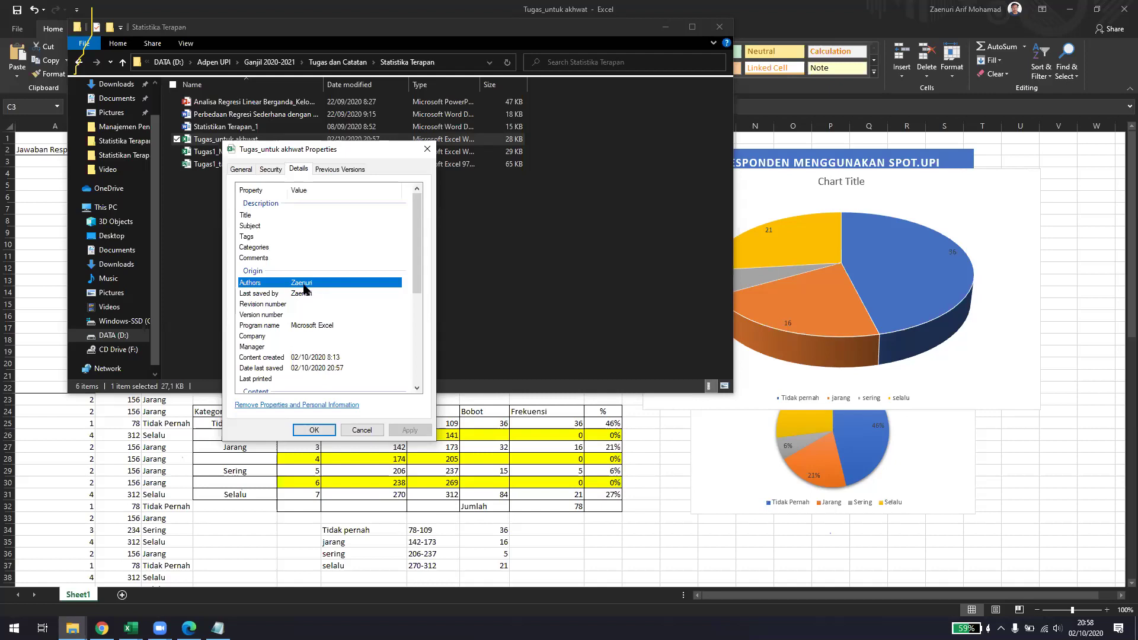
- Examine the Authors and Last saved by entries of the Tugas_untuk akhwat file, and close its properties
click(304, 293)
click(305, 286)
click(304, 296)
click(307, 285)
click(304, 294)
click(314, 284)
click(311, 293)
click(313, 284)
scroll(381, 306, down, 1)
scroll(381, 306, up, 1)
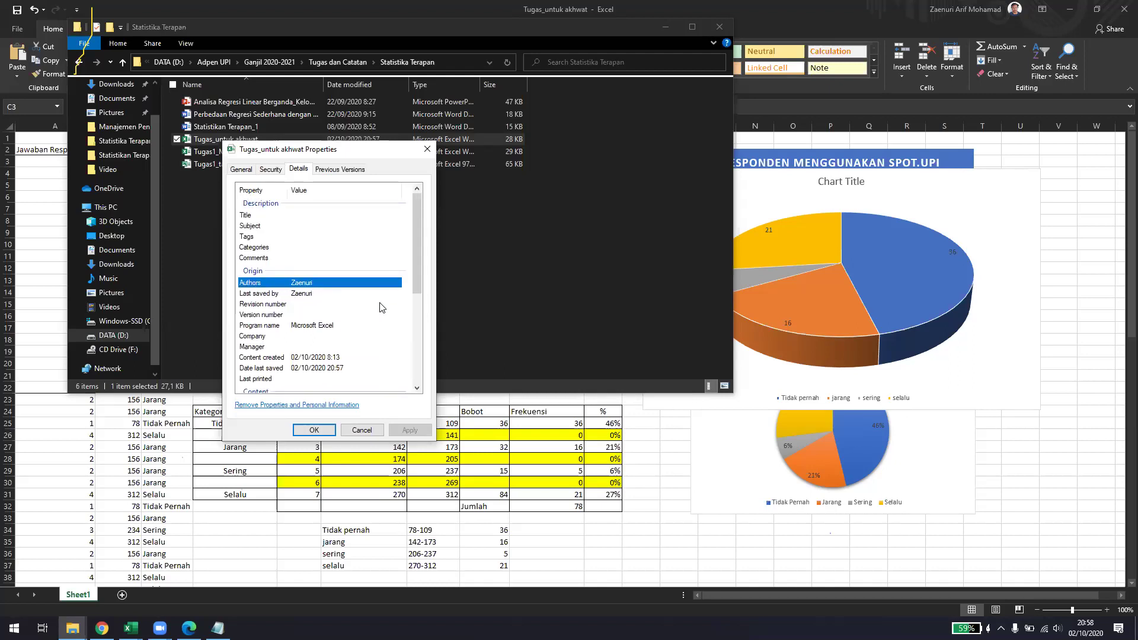
click(318, 294)
click(318, 284)
click(319, 292)
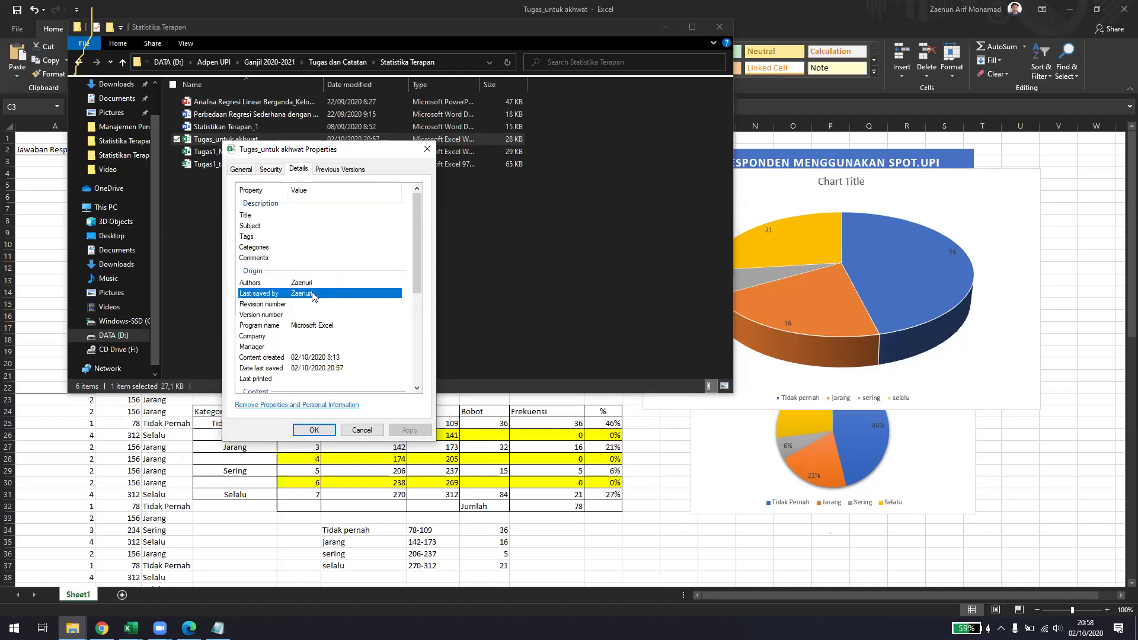
click(320, 282)
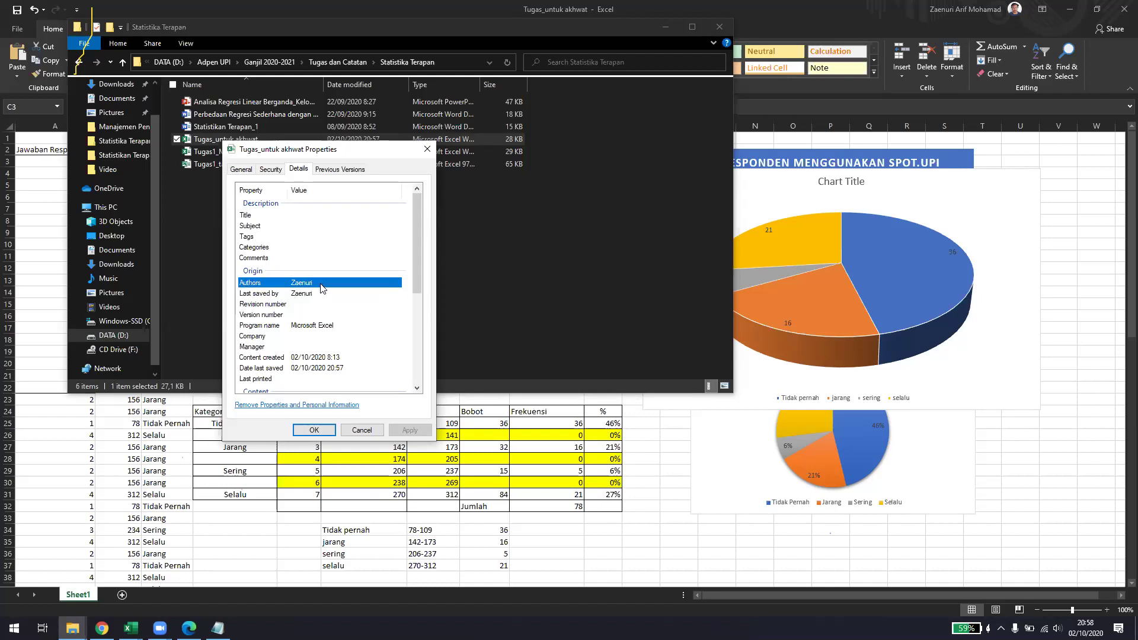
click(316, 295)
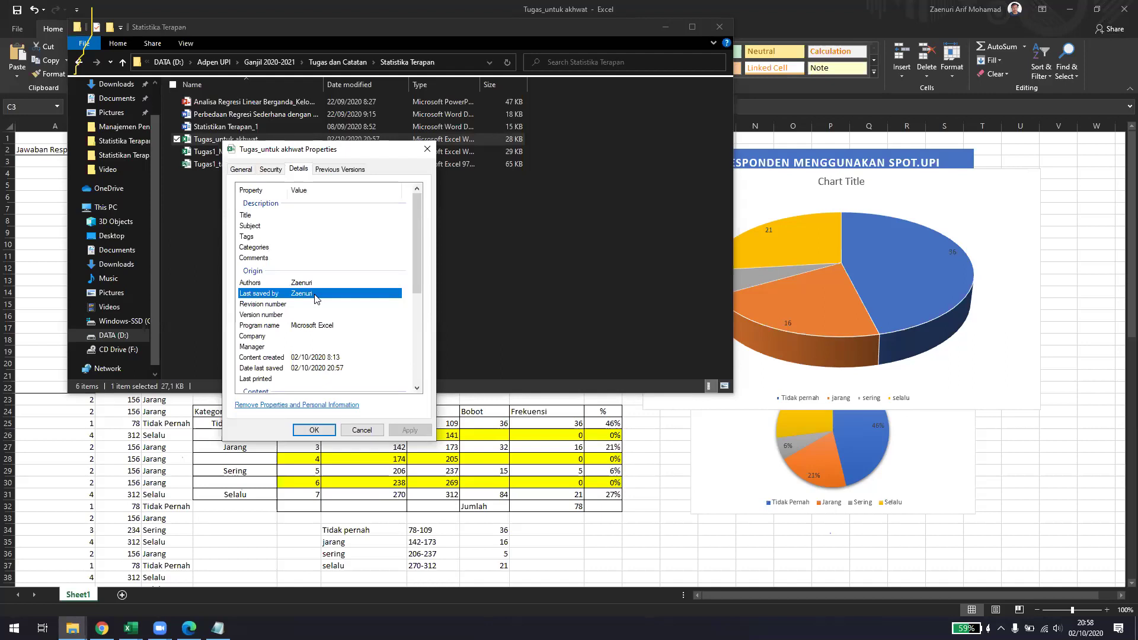
click(318, 285)
click(311, 294)
click(310, 286)
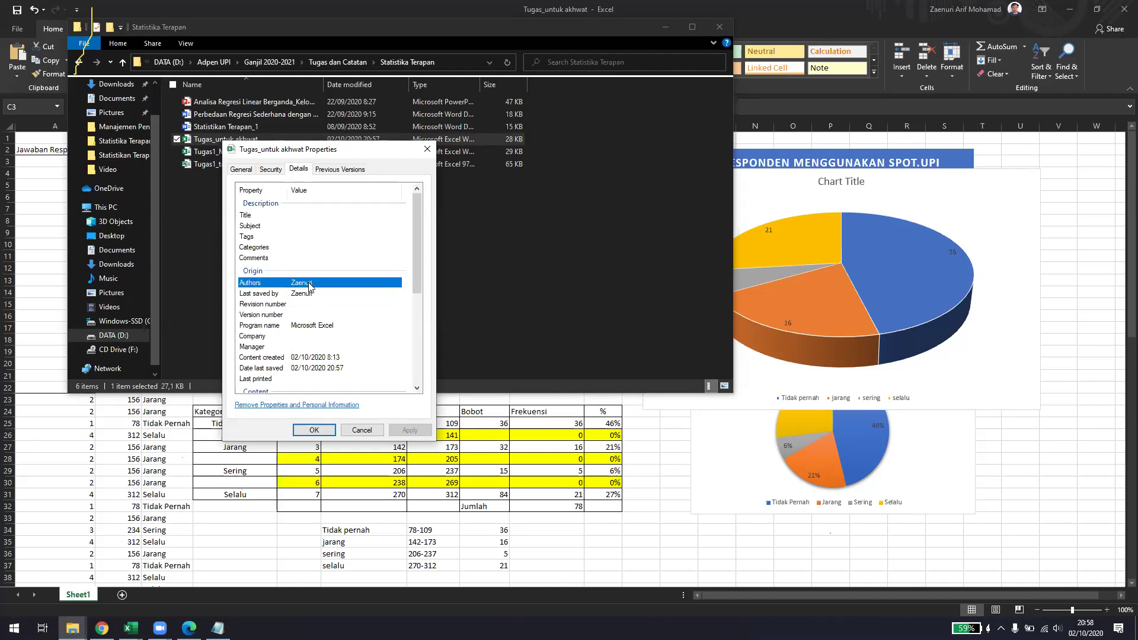
click(305, 295)
click(303, 304)
click(303, 295)
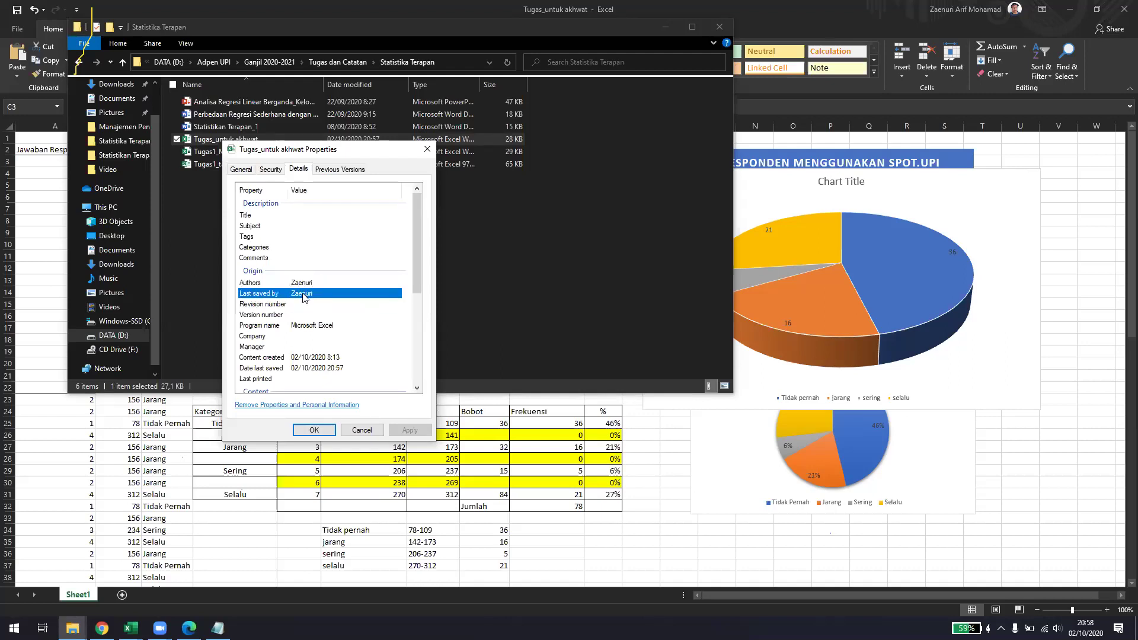
click(303, 285)
click(305, 294)
click(304, 285)
click(304, 294)
click(305, 304)
click(307, 291)
click(305, 285)
click(306, 294)
click(305, 285)
click(313, 294)
click(313, 283)
click(312, 295)
click(313, 284)
click(309, 295)
click(325, 285)
click(328, 294)
click(422, 151)
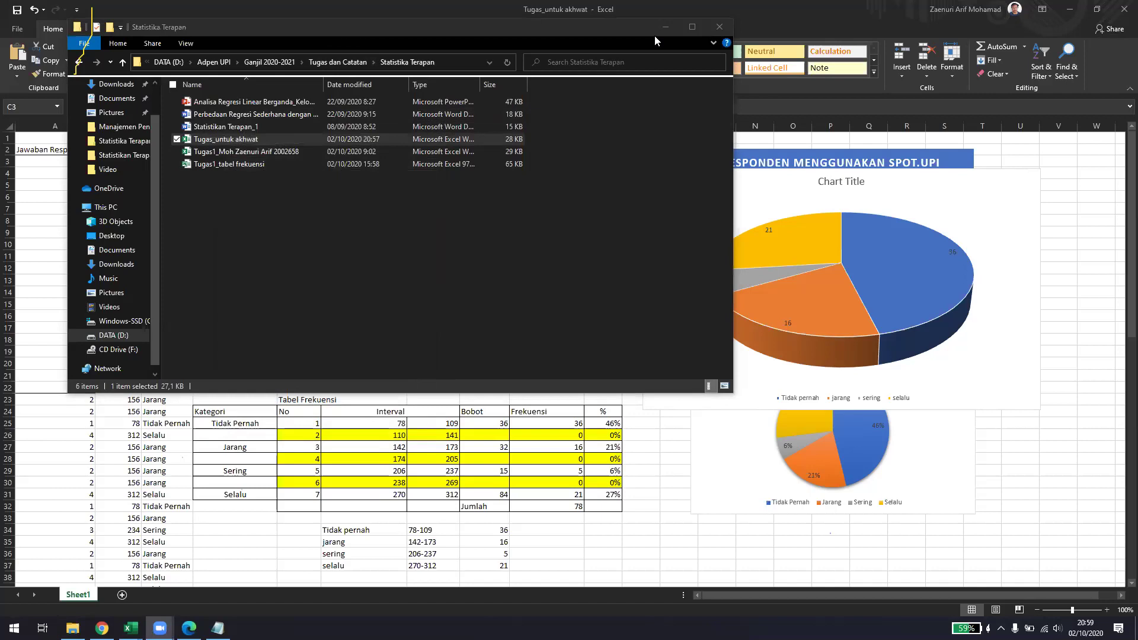
- Return to the Tugas_untuk akhwat workbook and examine the frequency table and its calculation steps in Sheet1
click(665, 26)
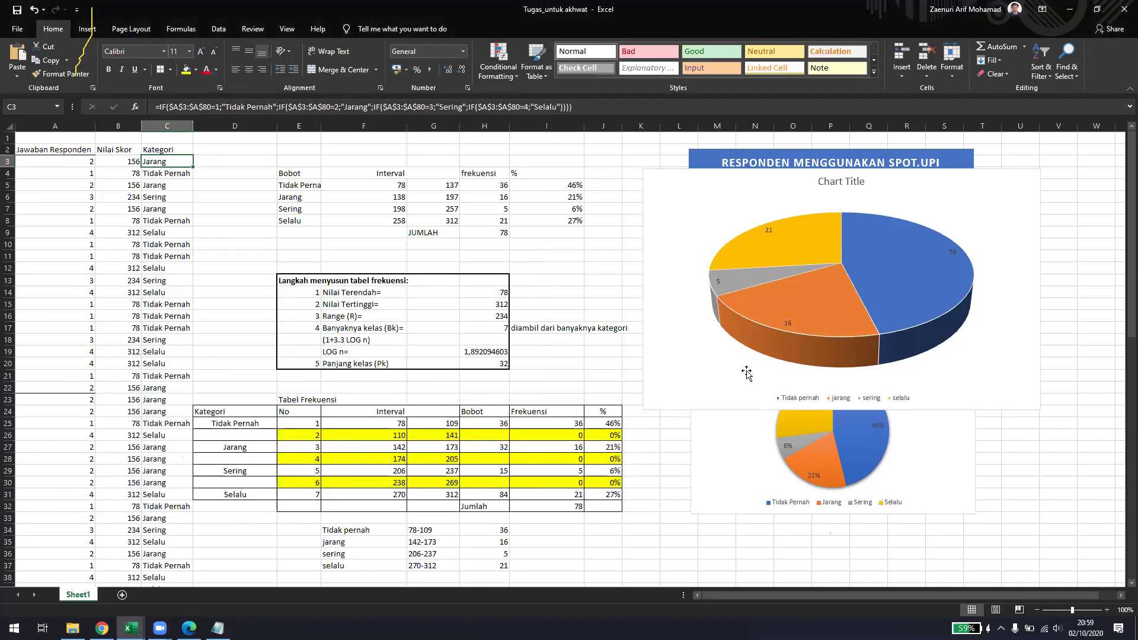
scroll(542, 436, down, 1)
scroll(542, 438, up, 1)
drag(237, 292, 654, 547)
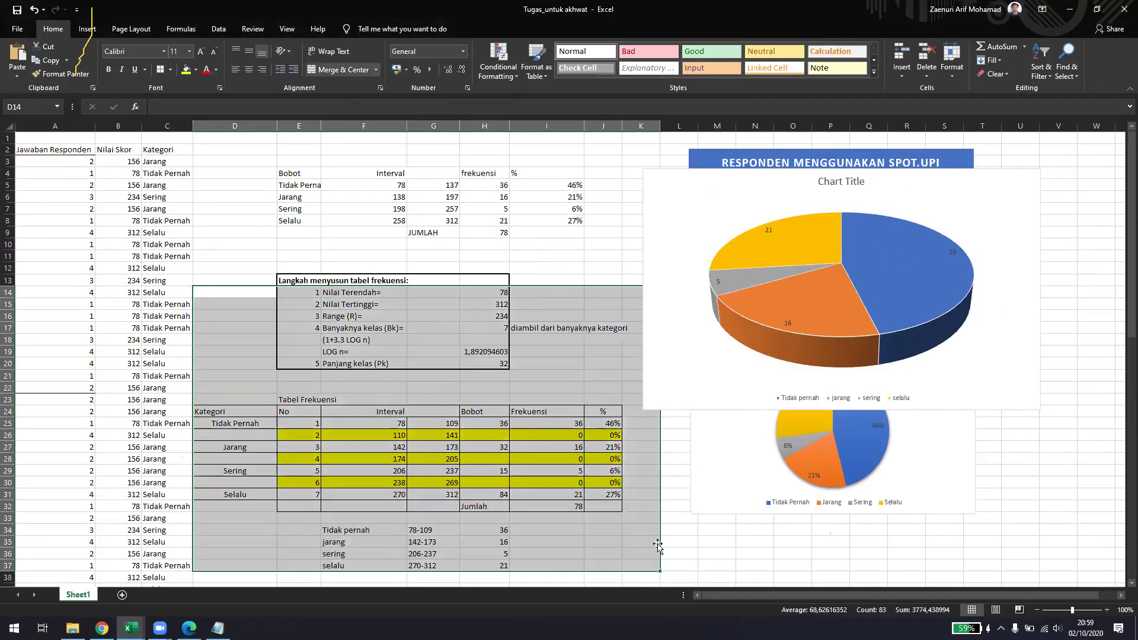
scroll(495, 415, down, 3)
click(286, 494)
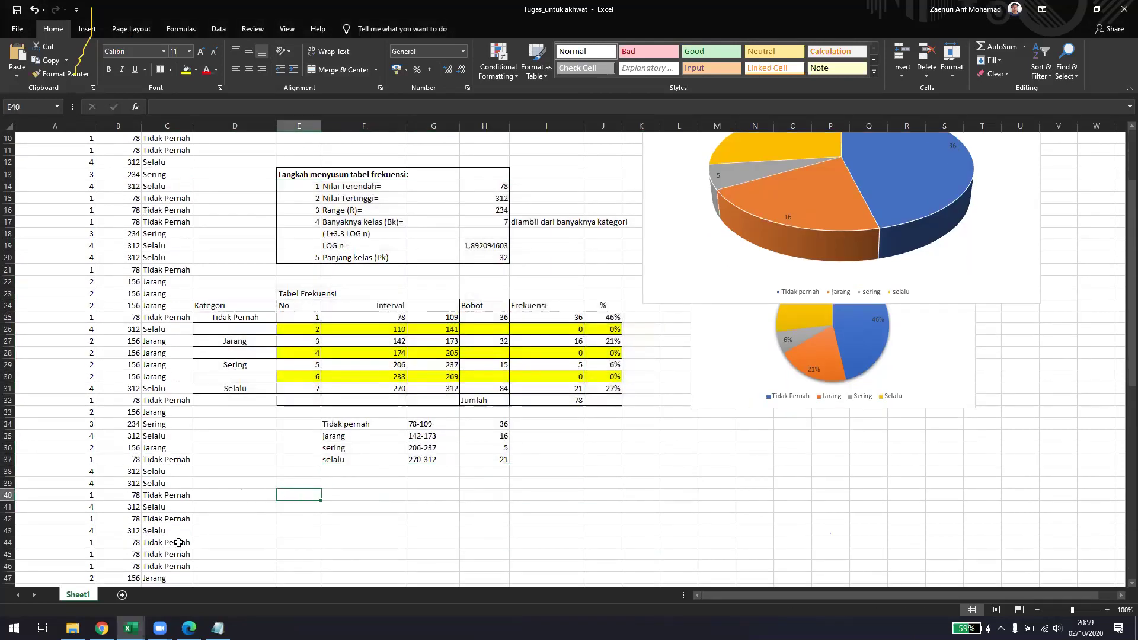
- Switch to Notepad to review both noted IF formula versions for the answer categories, and return to the workbook
click(217, 628)
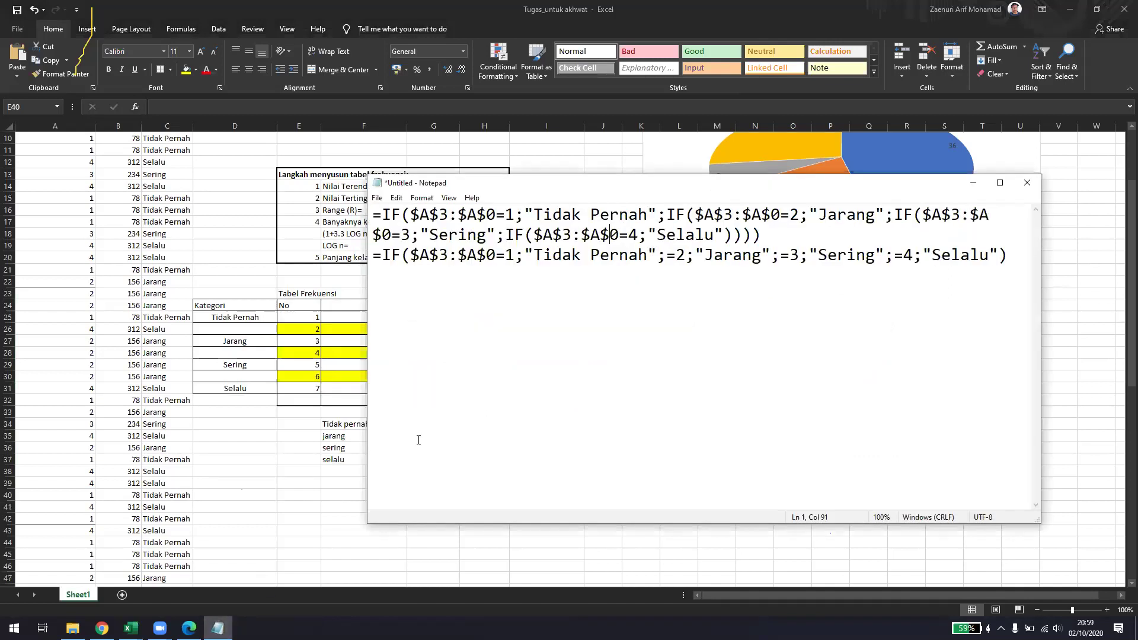
drag(1031, 262, 330, 235)
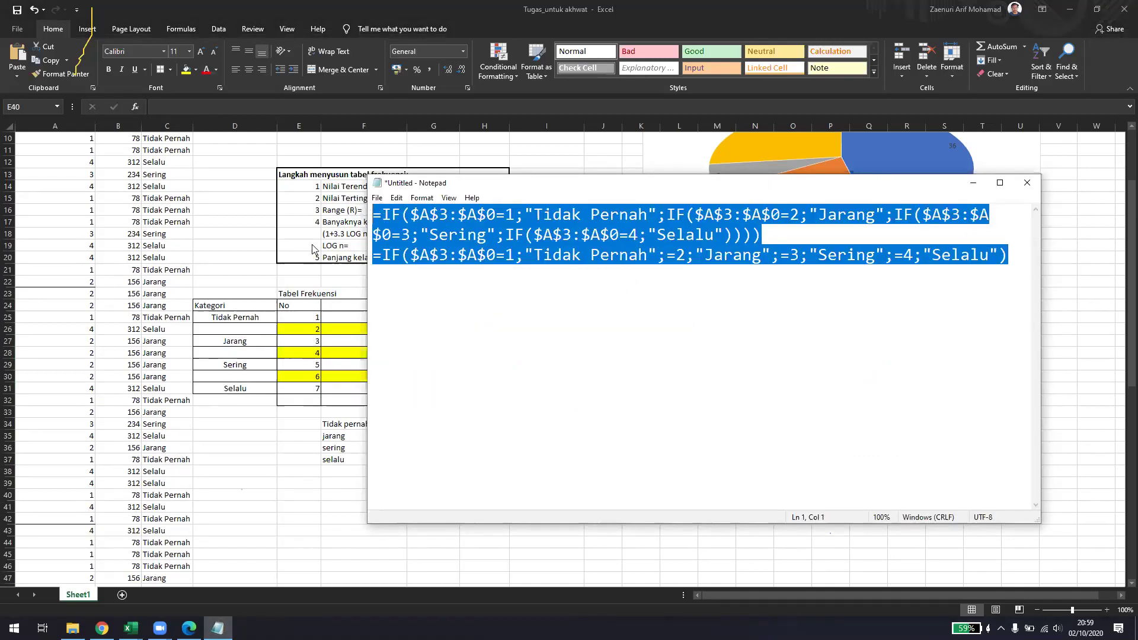
click(255, 271)
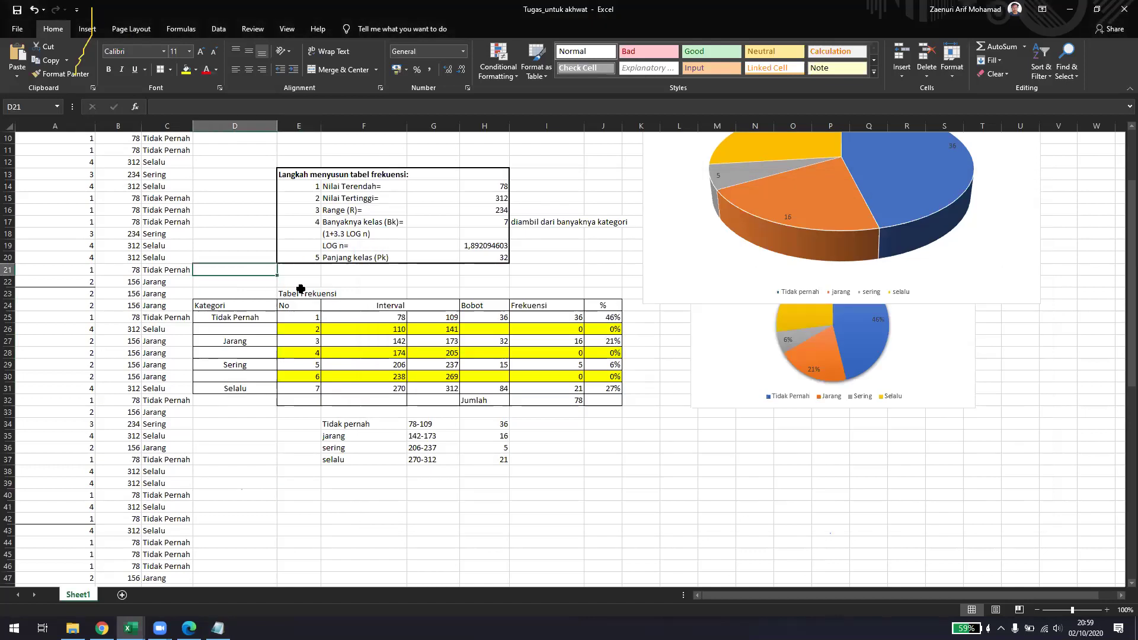
click(362, 280)
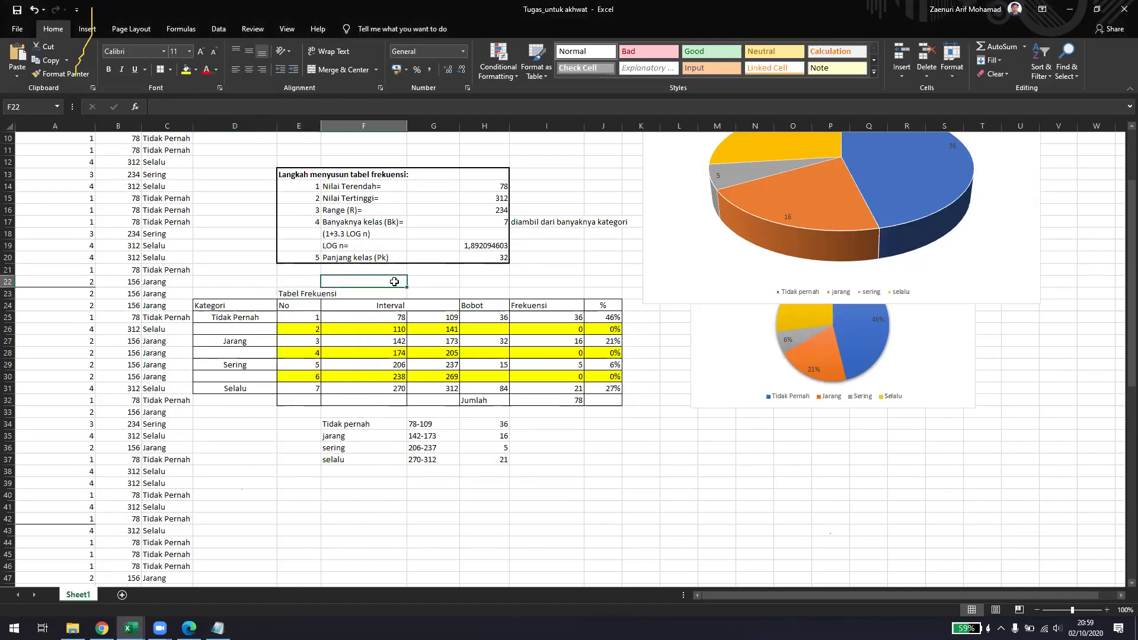
click(434, 282)
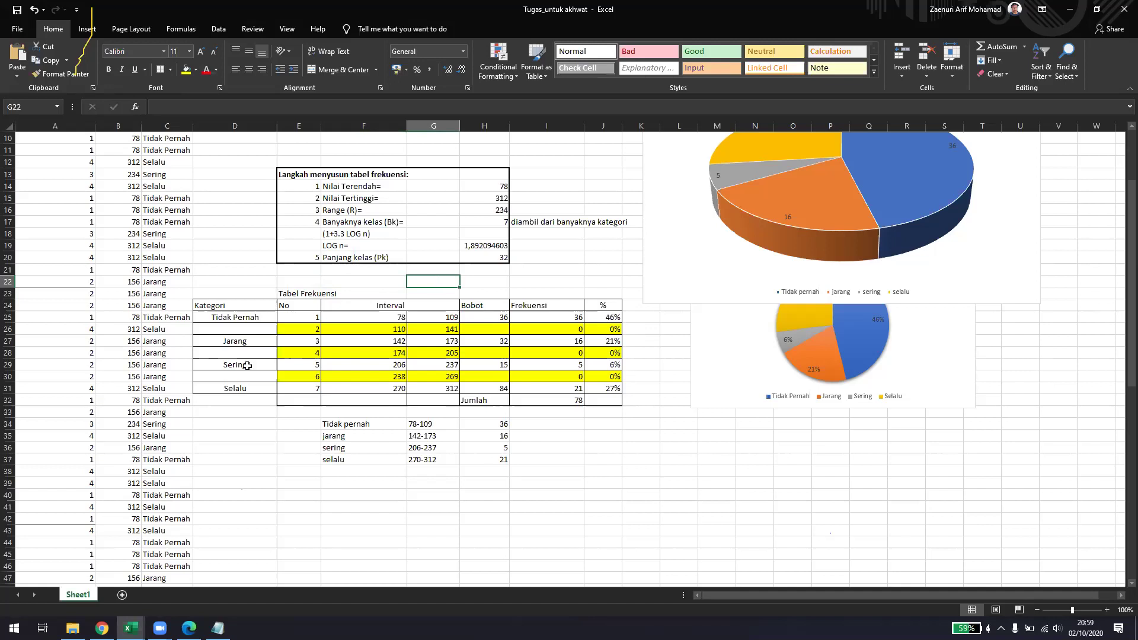
mouse_move(160, 628)
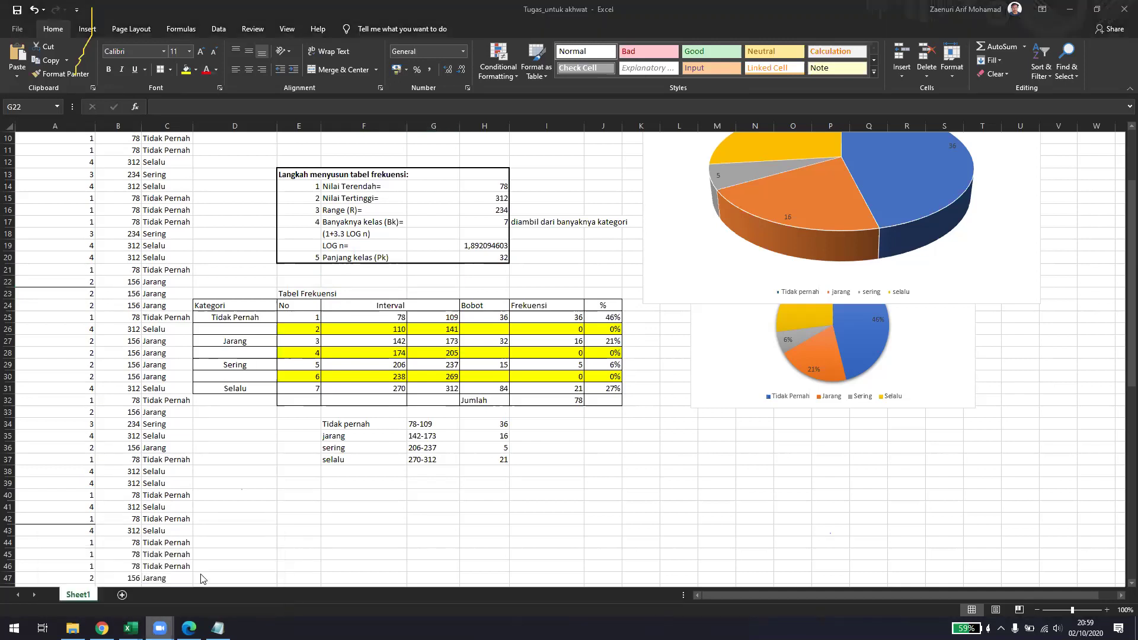